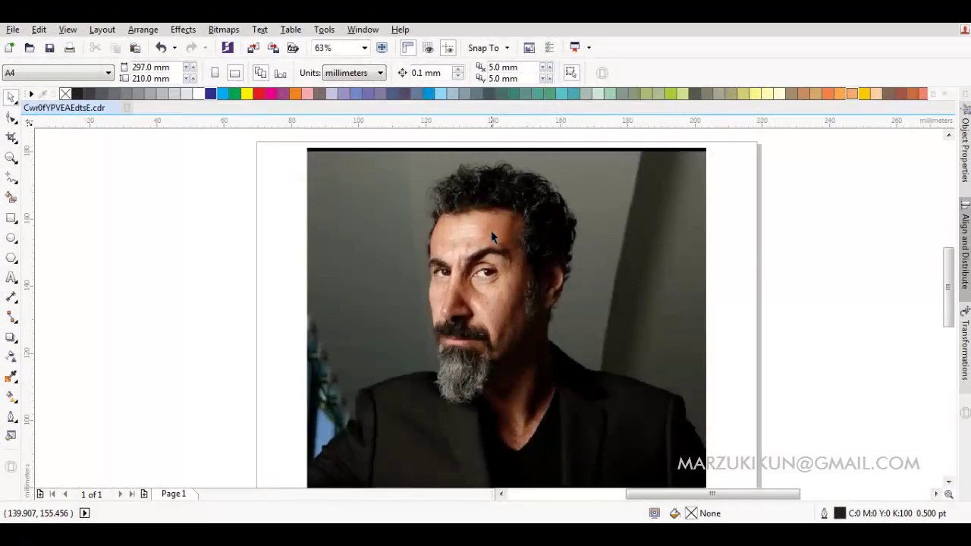
Set the default outline for new shapes to yellow.
scroll(491, 230, up, 2)
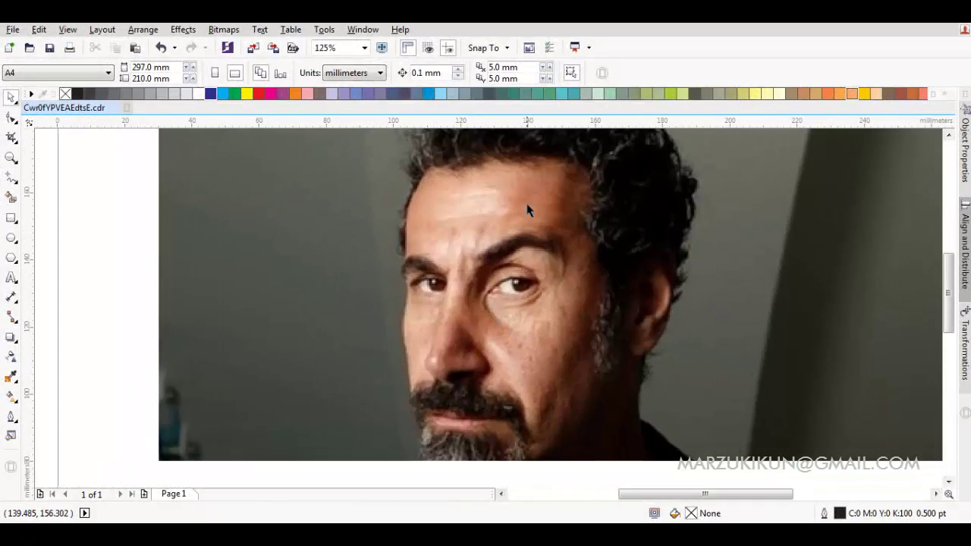
double_click(840, 514)
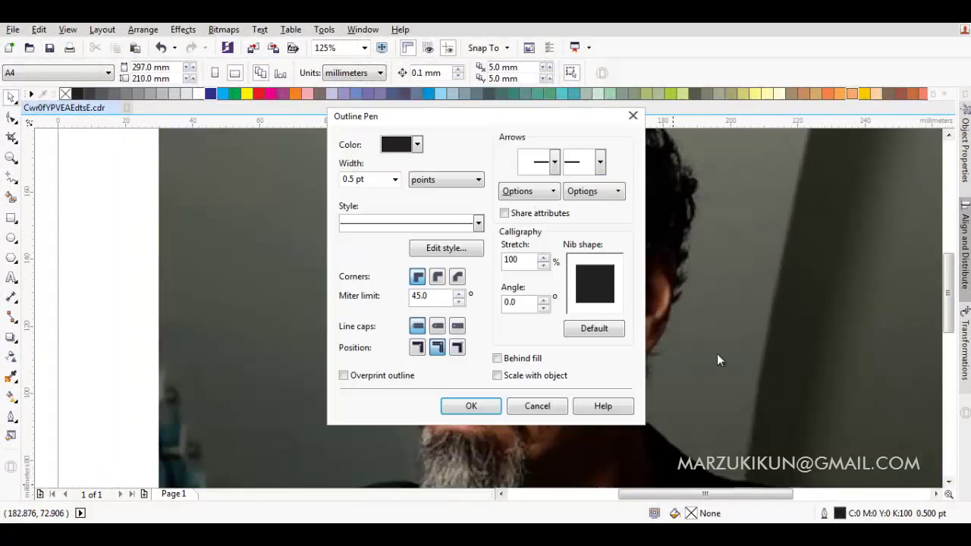
click(393, 149)
click(415, 188)
click(461, 412)
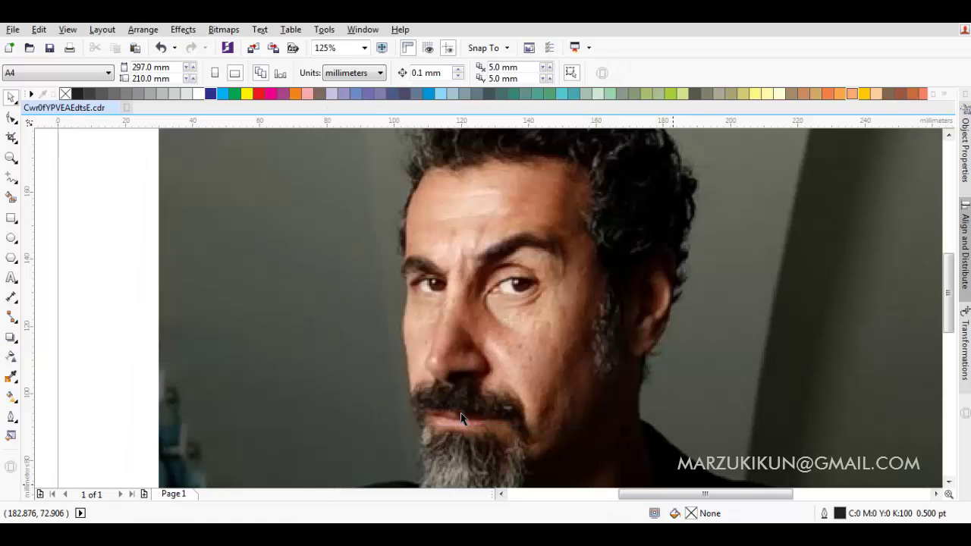
Set the default fill for new shapes to uniform rich black C100 M100 Y100 K100.
double_click(708, 515)
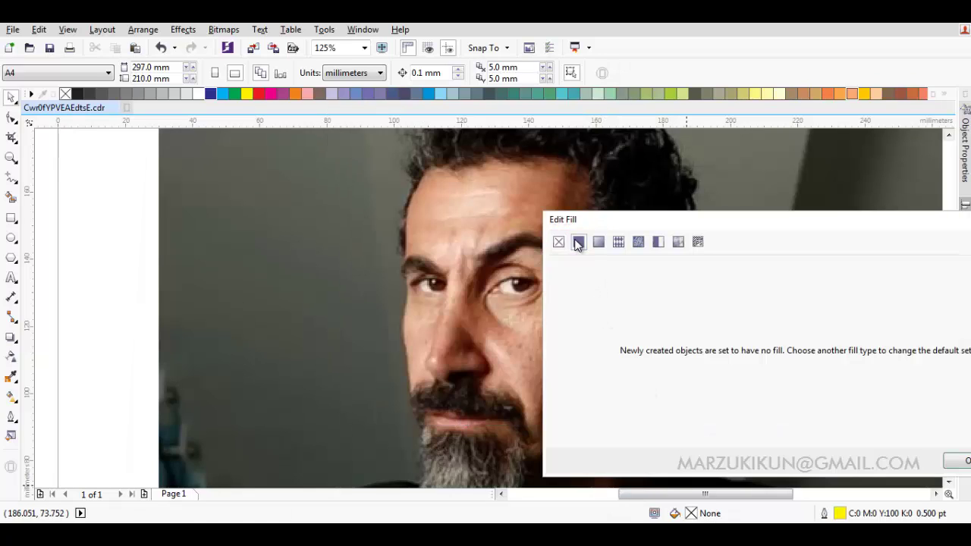
click(578, 243)
drag(959, 306, 958, 254)
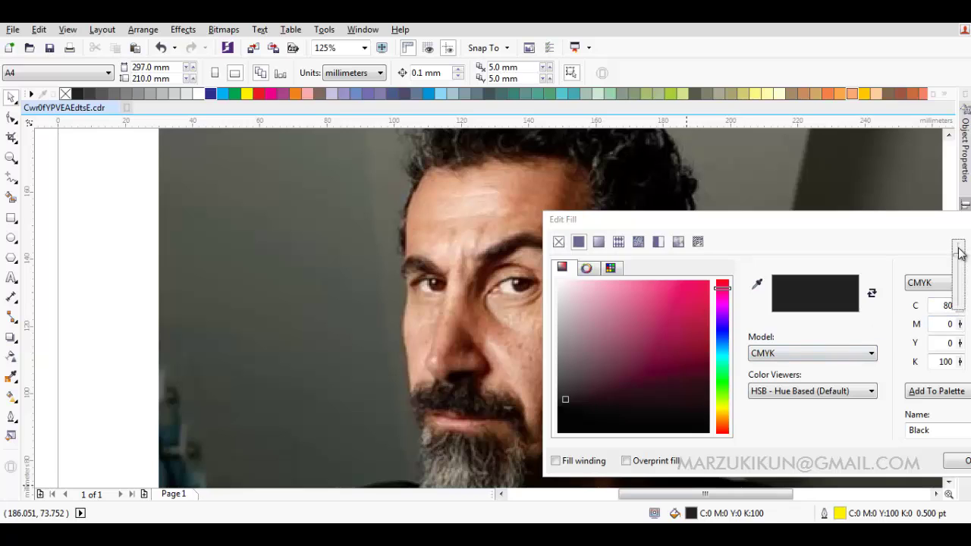
drag(961, 326, 961, 256)
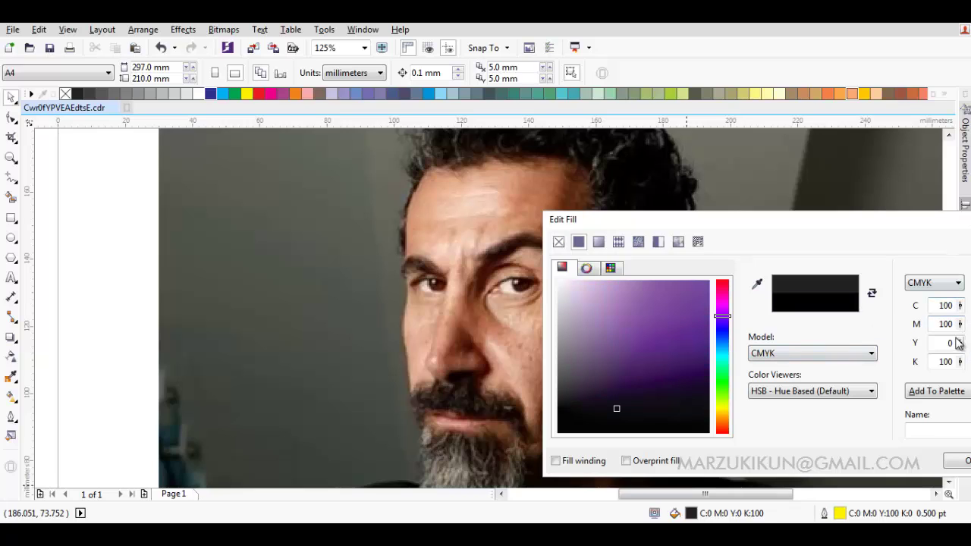
drag(961, 343, 962, 318)
drag(962, 261, 961, 268)
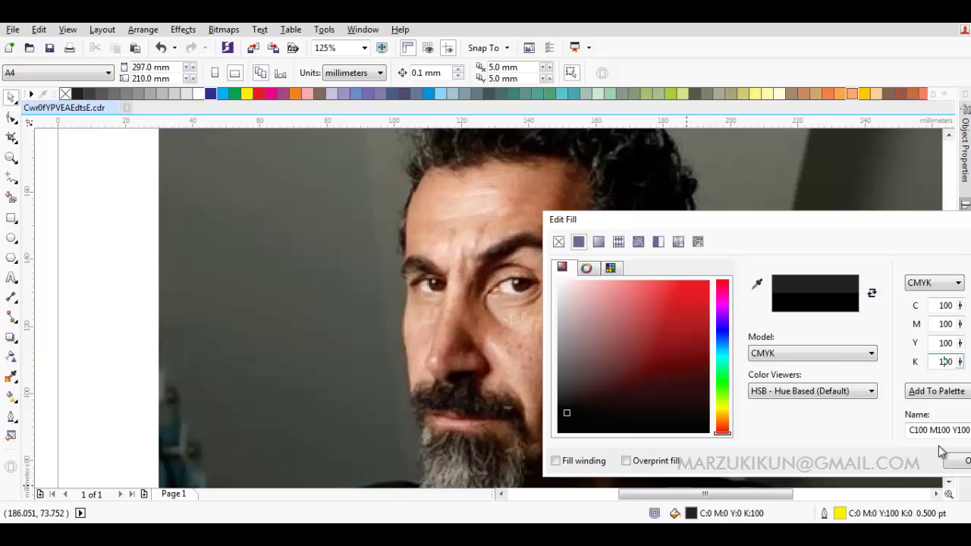
click(955, 463)
scroll(352, 243, down, 2)
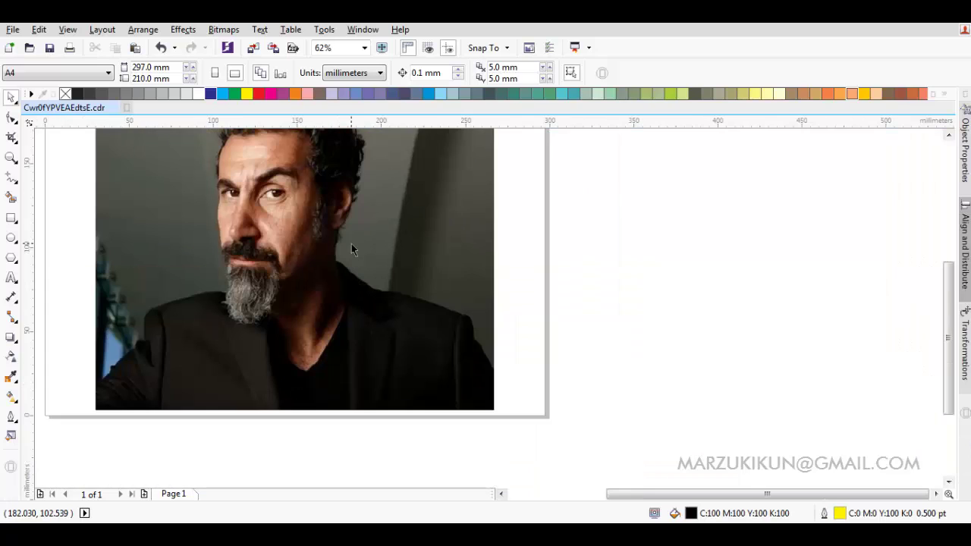
With the Bezier tool, trace the right-hand eye's upper eyelid as a closed black shape.
scroll(353, 228, up, 1)
scroll(450, 276, up, 3)
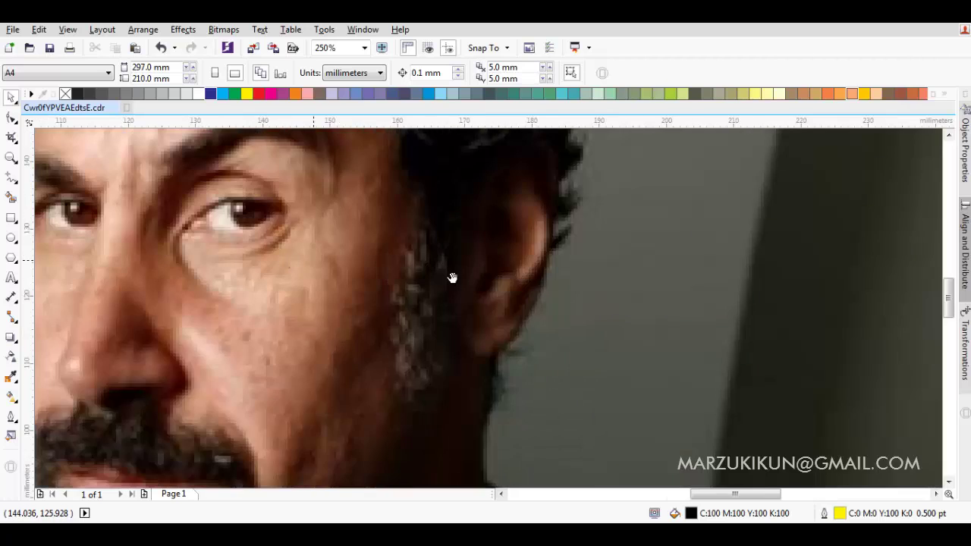
click(11, 180)
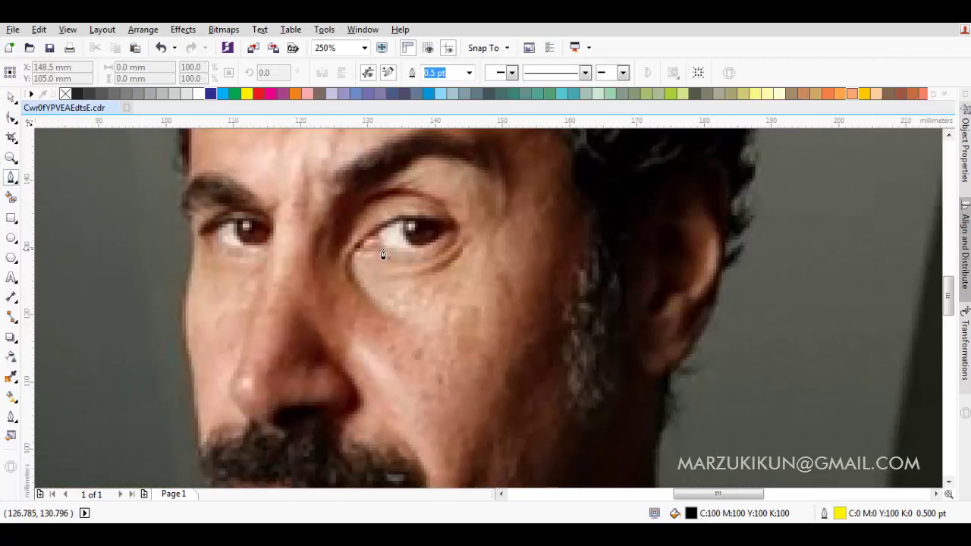
scroll(392, 235, up, 1)
drag(385, 270, 382, 287)
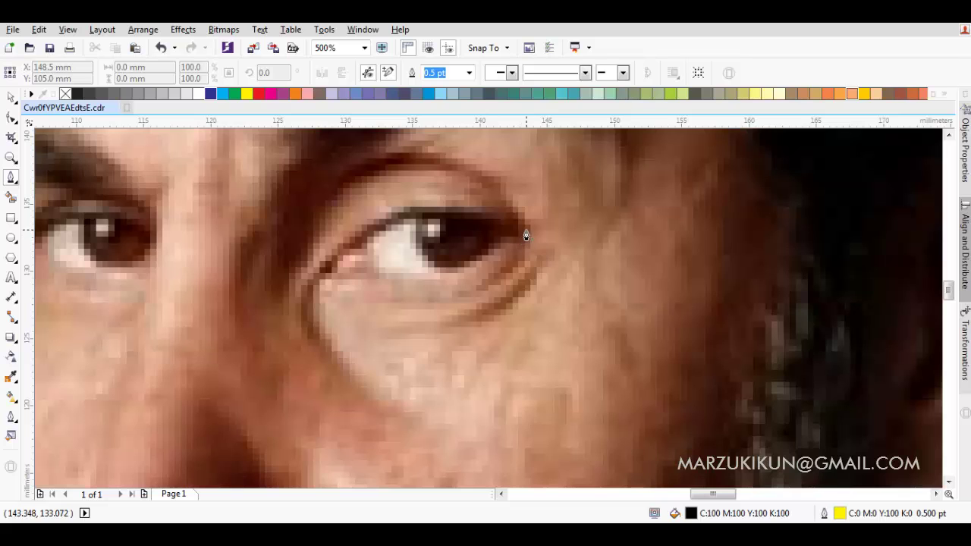
drag(404, 224, 372, 221)
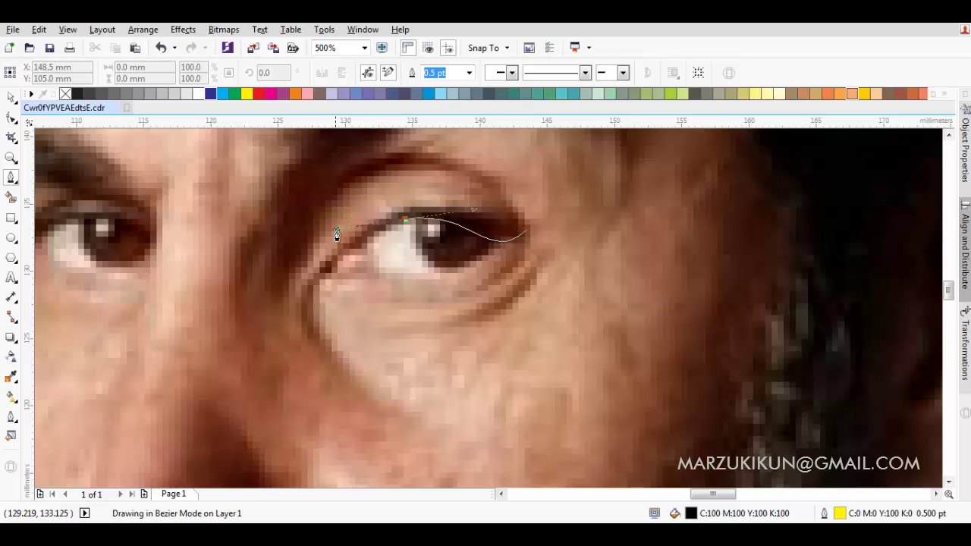
click(315, 284)
scroll(321, 271, up, 1)
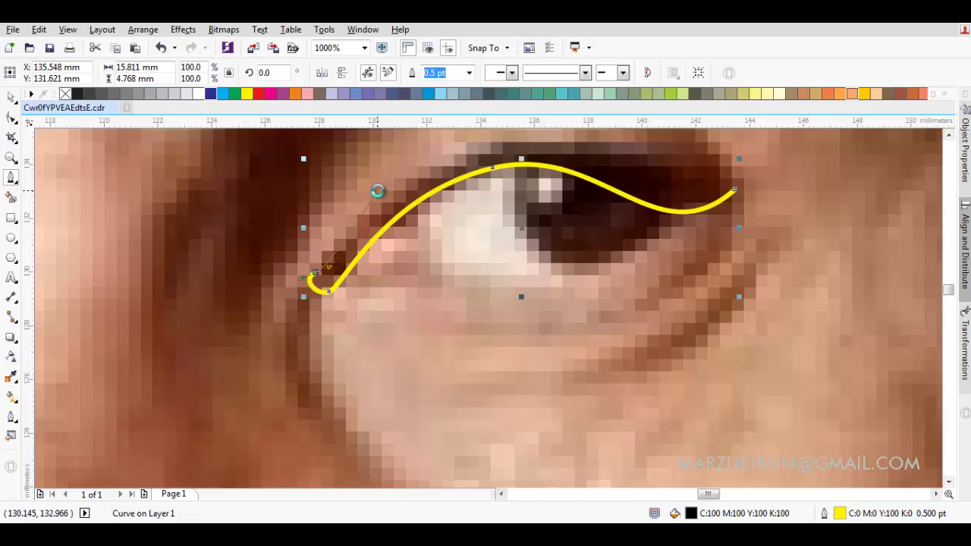
scroll(375, 190, down, 1)
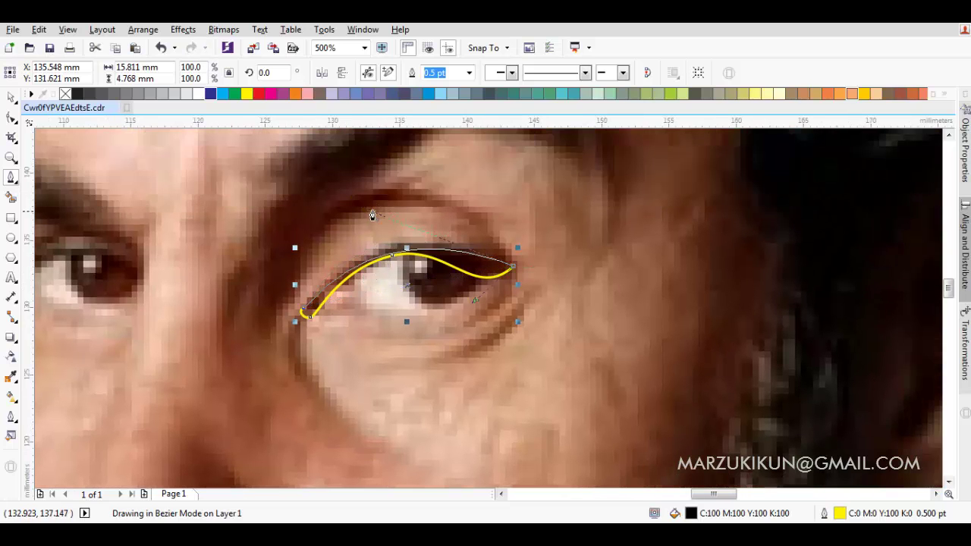
click(303, 312)
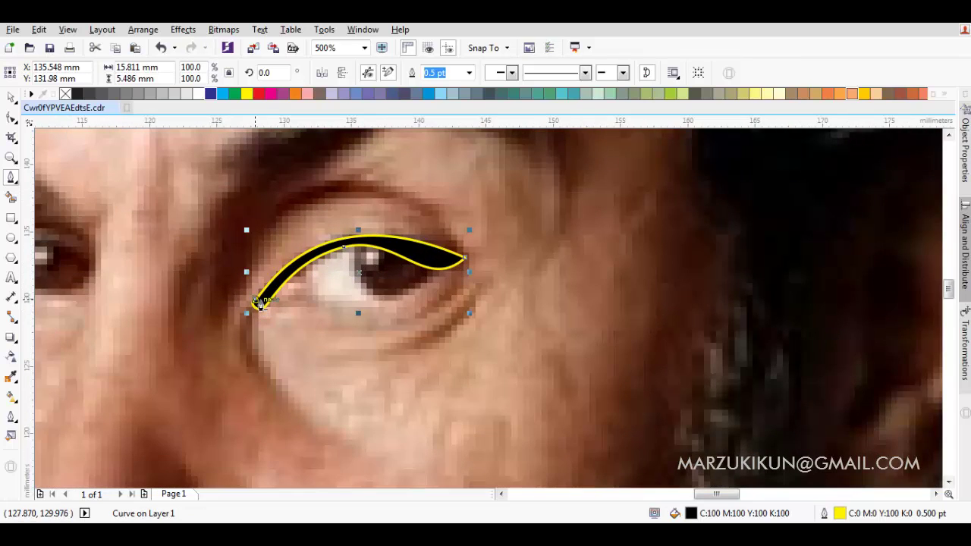
drag(259, 302, 320, 324)
Add the lower eyelid shape and a second upper-lid curve ending at the outer tip.
scroll(397, 295, up, 1)
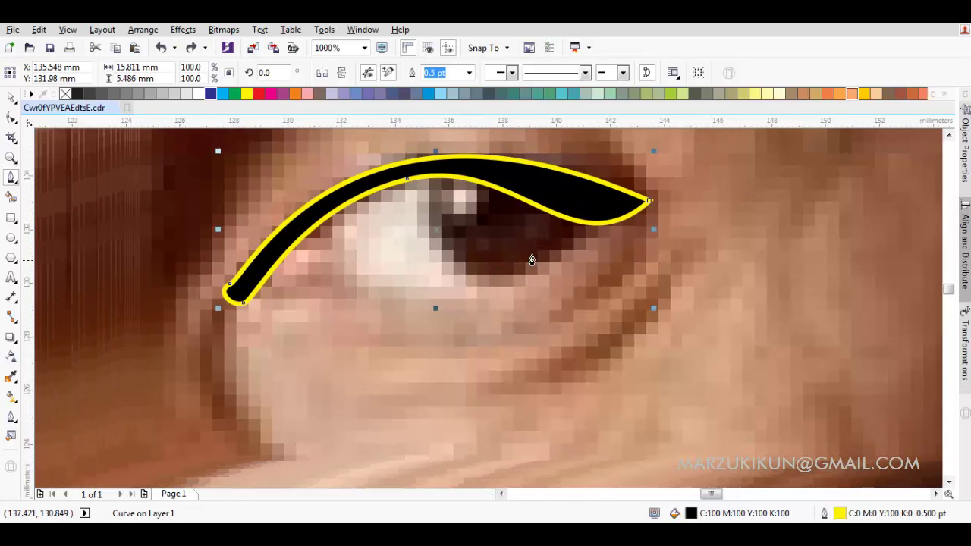
click(247, 284)
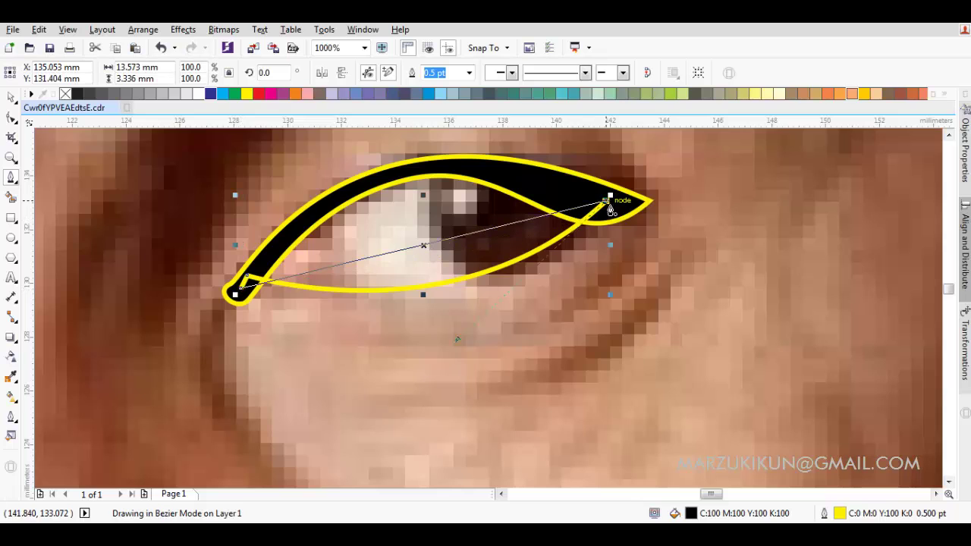
drag(612, 210, 550, 358)
scroll(514, 278, up, 1)
scroll(626, 267, up, 2)
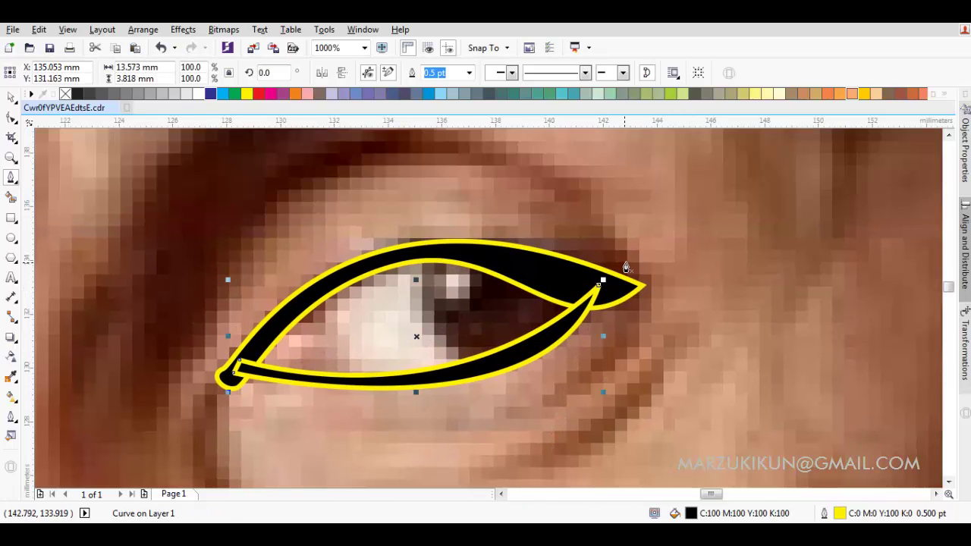
click(626, 267)
drag(412, 263, 322, 281)
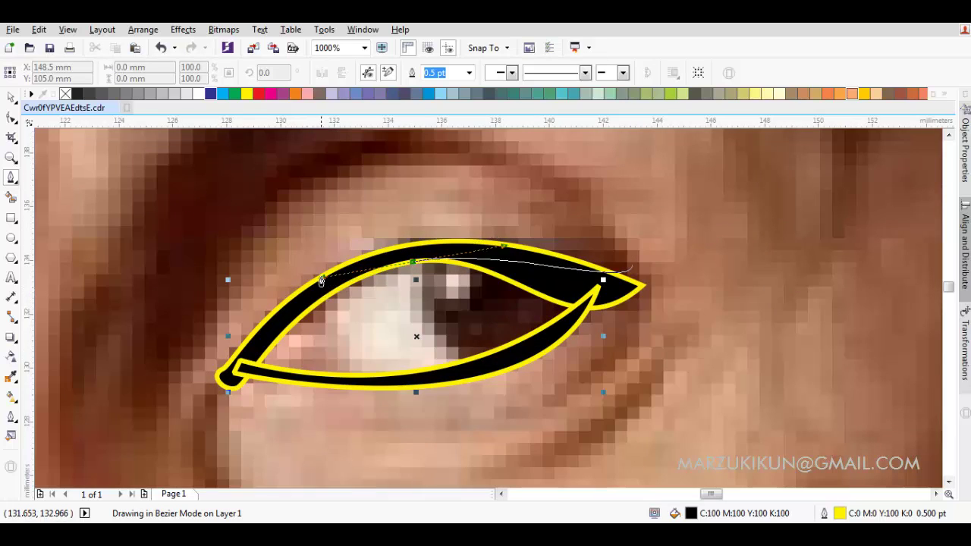
click(630, 267)
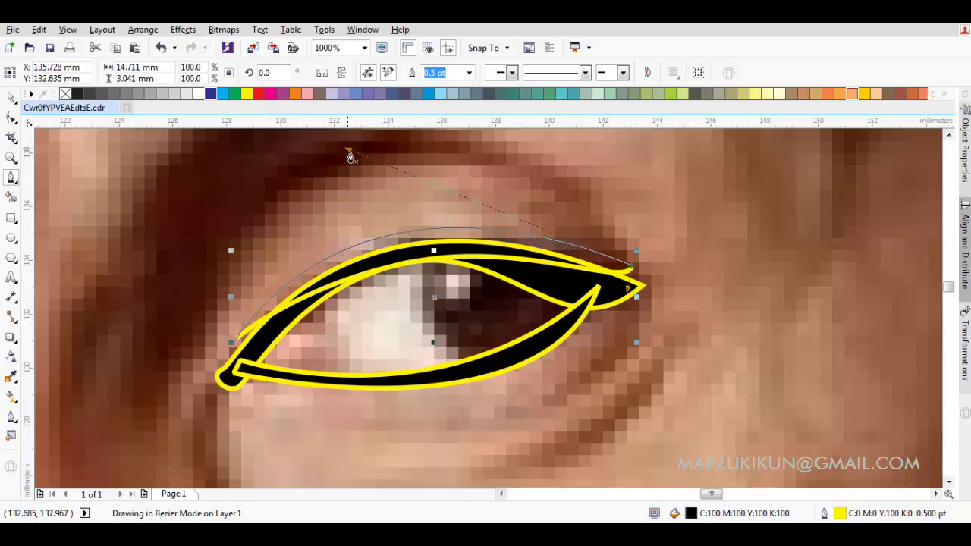
Trace the under-eye fold as a closed black shape.
scroll(409, 190, down, 2)
drag(465, 240, 475, 227)
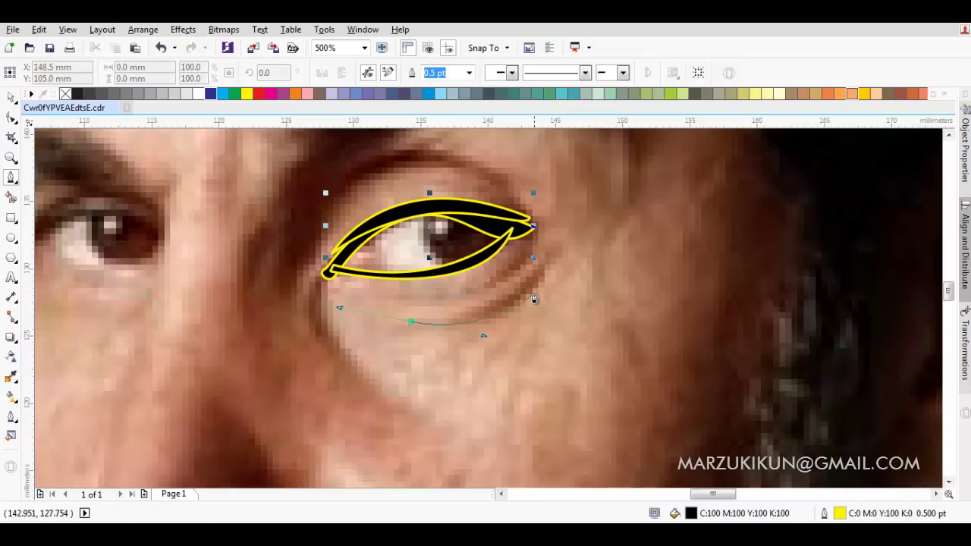
drag(545, 260, 500, 361)
click(421, 332)
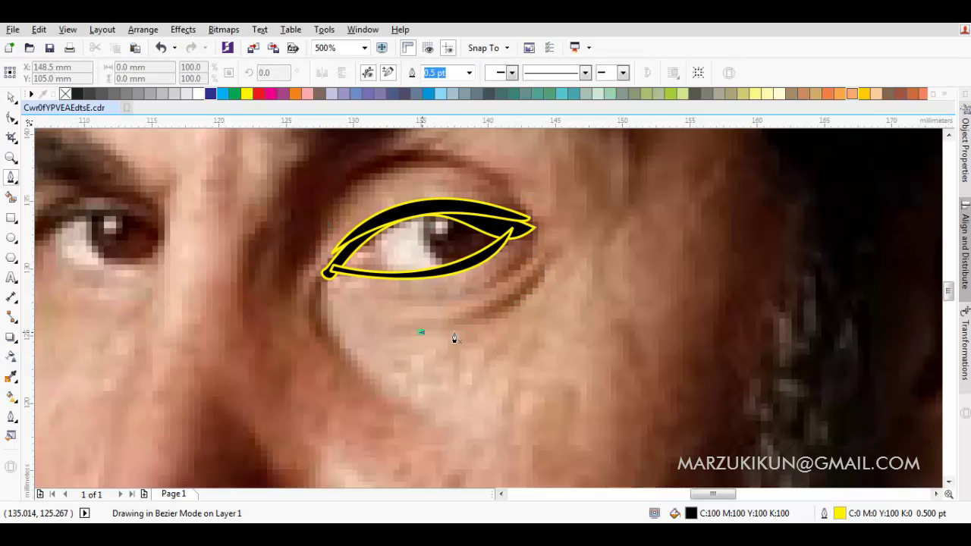
double_click(543, 275)
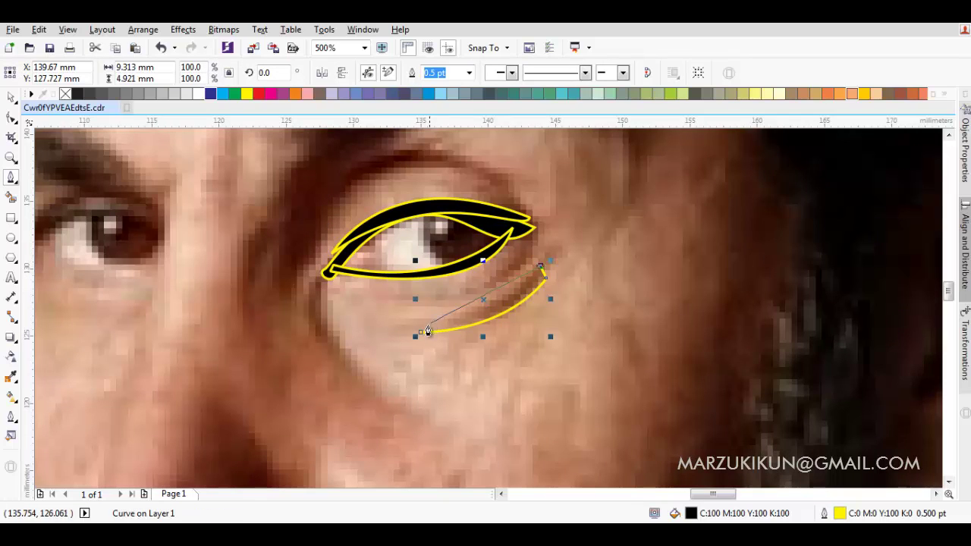
click(421, 331)
scroll(358, 278, down, 3)
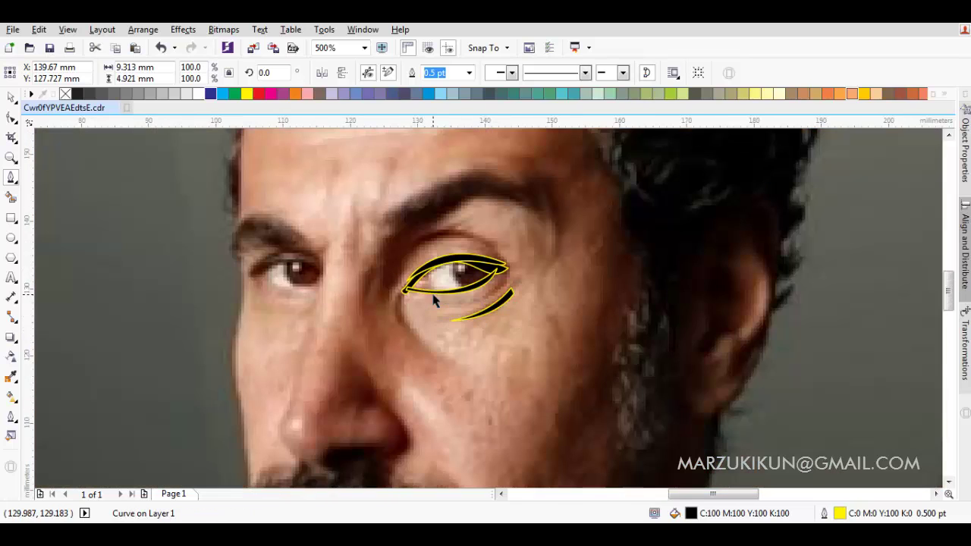
key(Escape)
Draw the crease arc above the eye as a thick black shape.
scroll(419, 288, up, 3)
drag(396, 341, 368, 400)
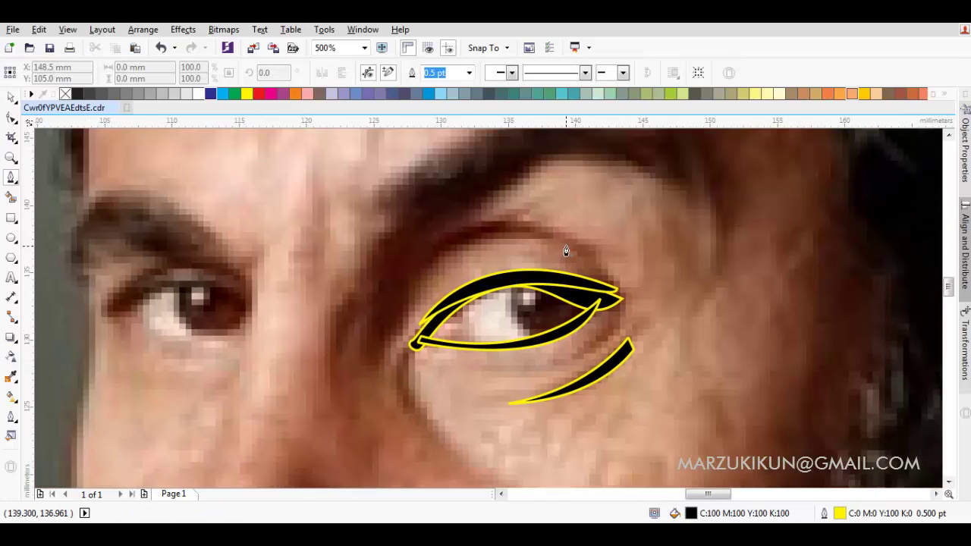
double_click(372, 339)
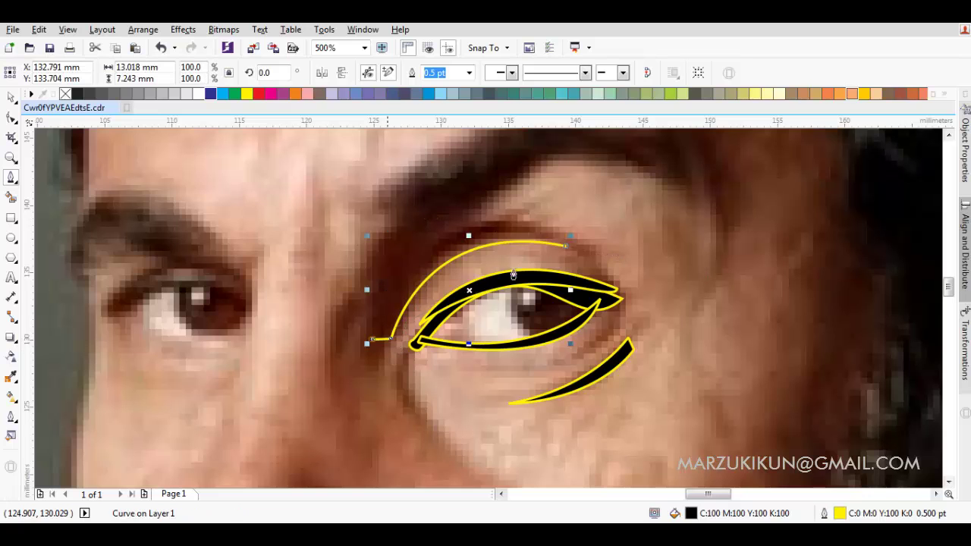
click(569, 248)
drag(372, 339, 418, 202)
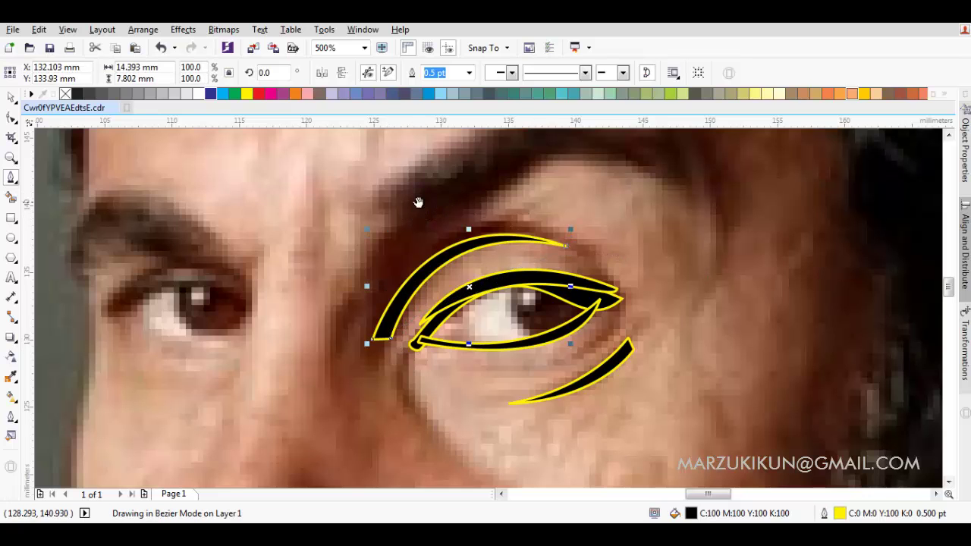
key(Escape)
scroll(372, 250, up, 2)
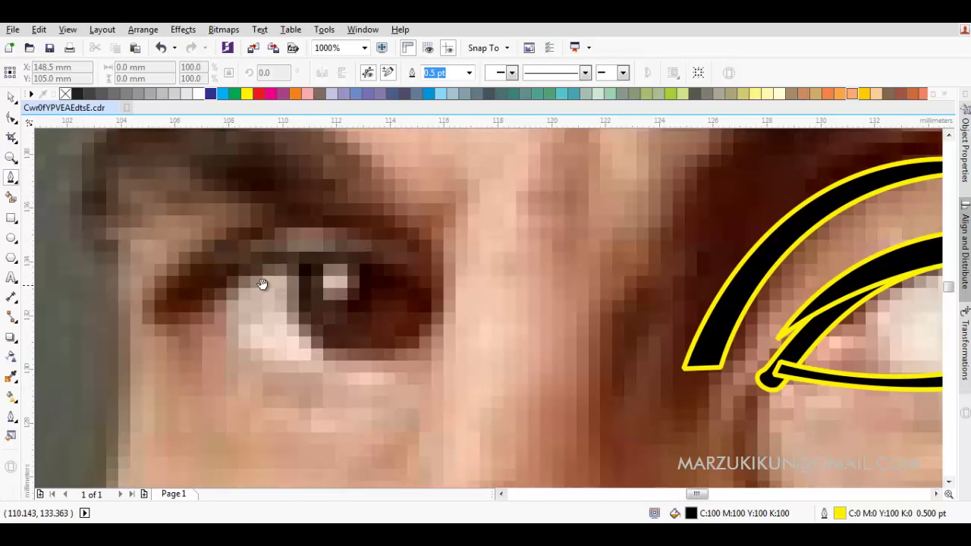
scroll(377, 312, down, 1)
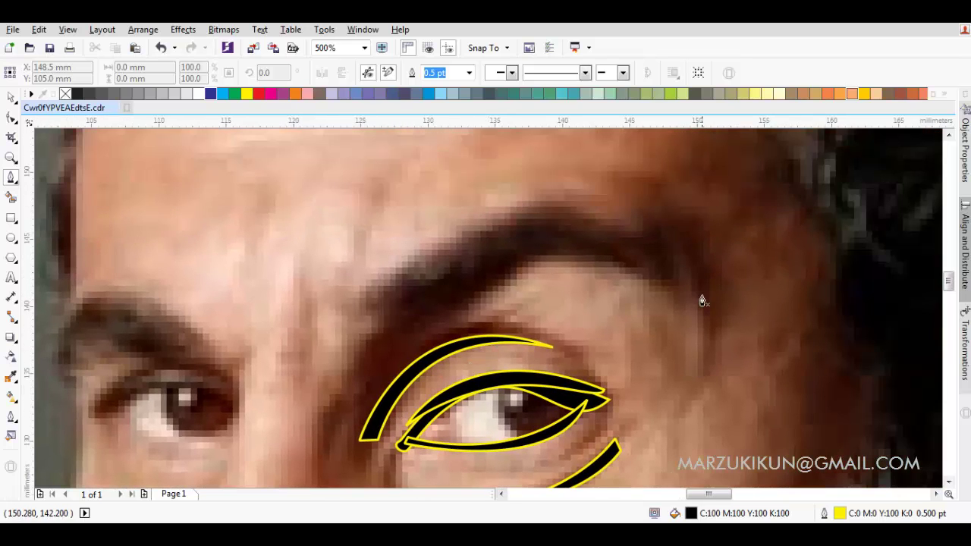
Trace the eyebrow outline as a closed black Bezier shape.
drag(686, 294, 730, 291)
double_click(568, 241)
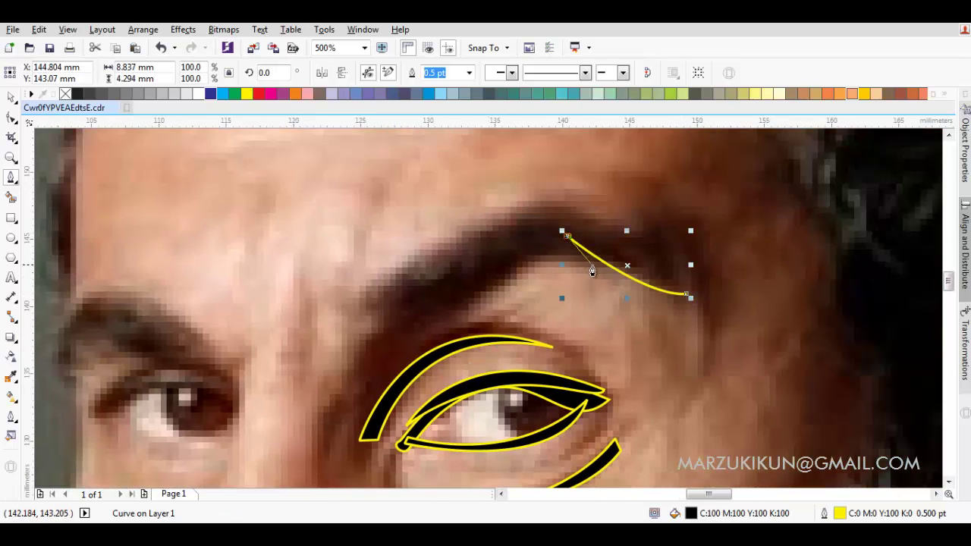
click(505, 279)
drag(459, 317, 443, 318)
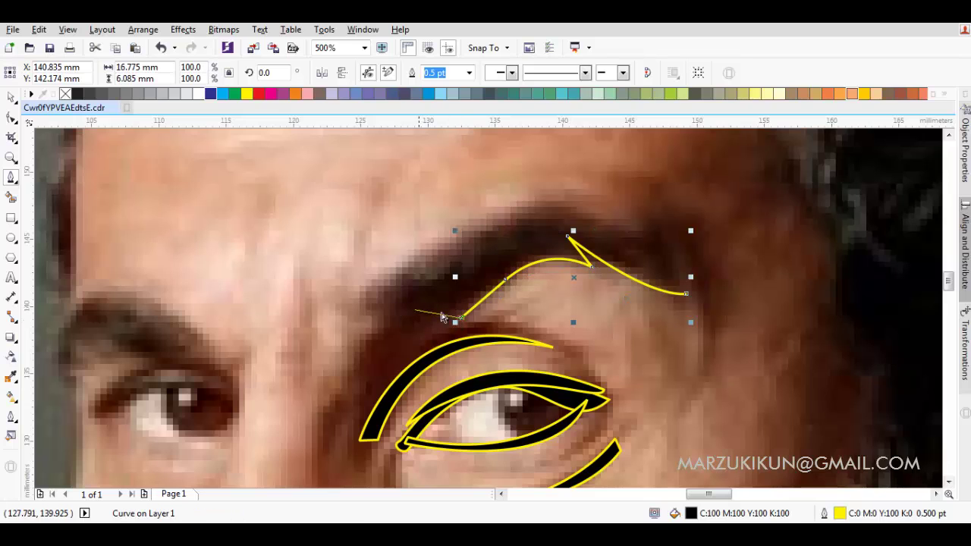
click(488, 288)
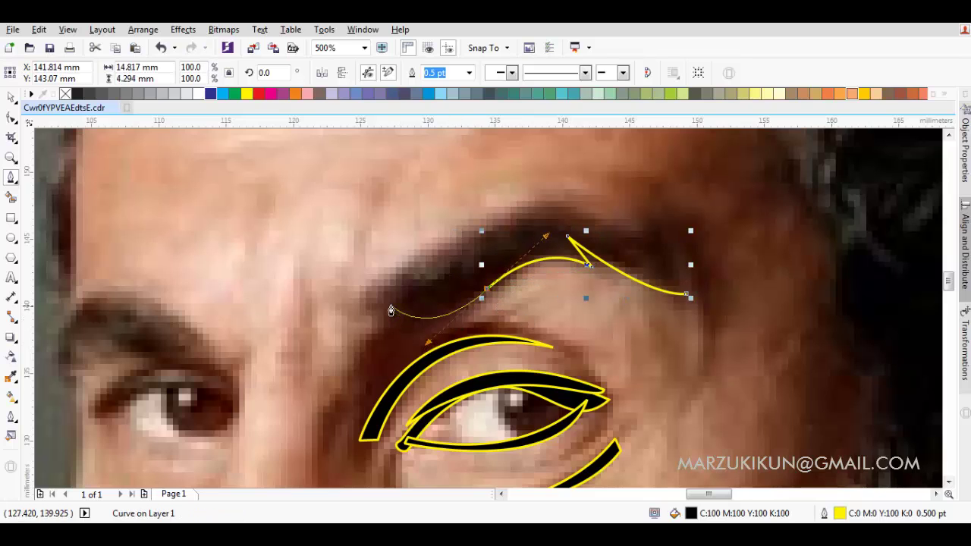
mouse_move(371, 304)
mouse_down()
mouse_move(529, 218)
mouse_move(591, 197)
mouse_up()
click(664, 286)
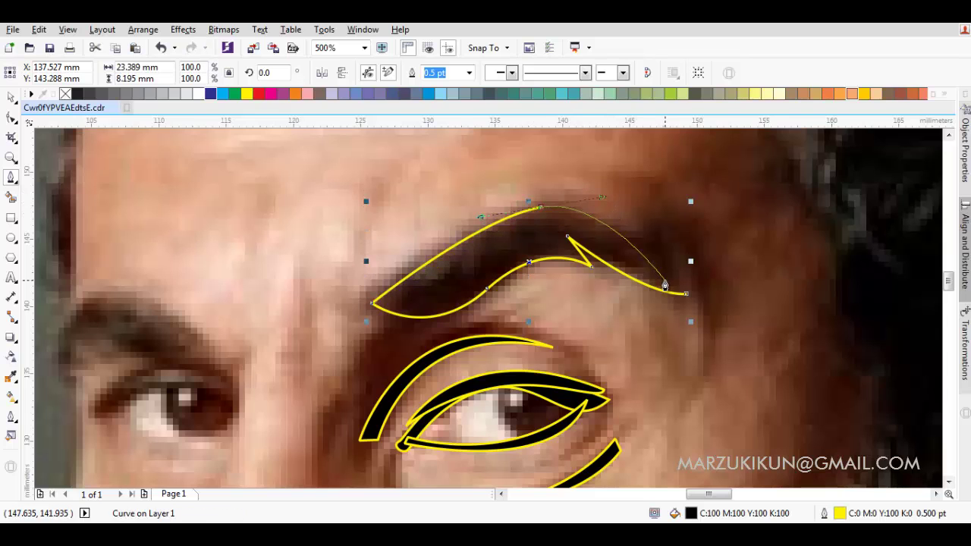
scroll(665, 286, up, 1)
click(702, 301)
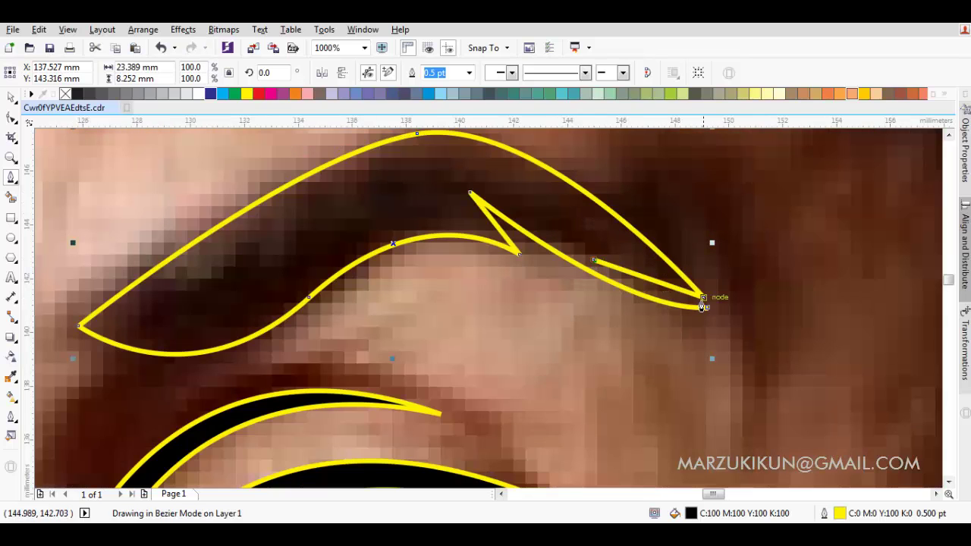
click(594, 261)
scroll(647, 283, up, 2)
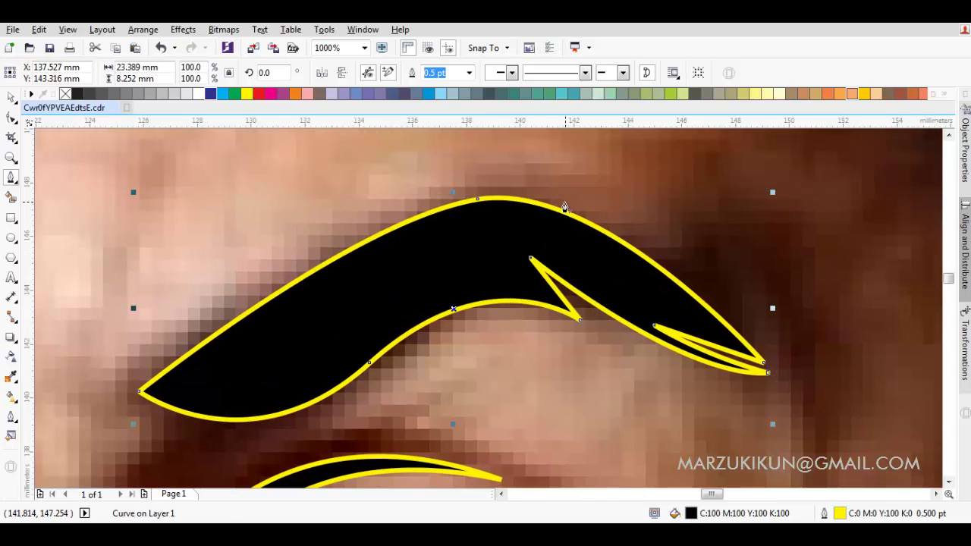
Draw a hair strand along the eyebrow's top edge and combine it with the eyebrow.
click(765, 343)
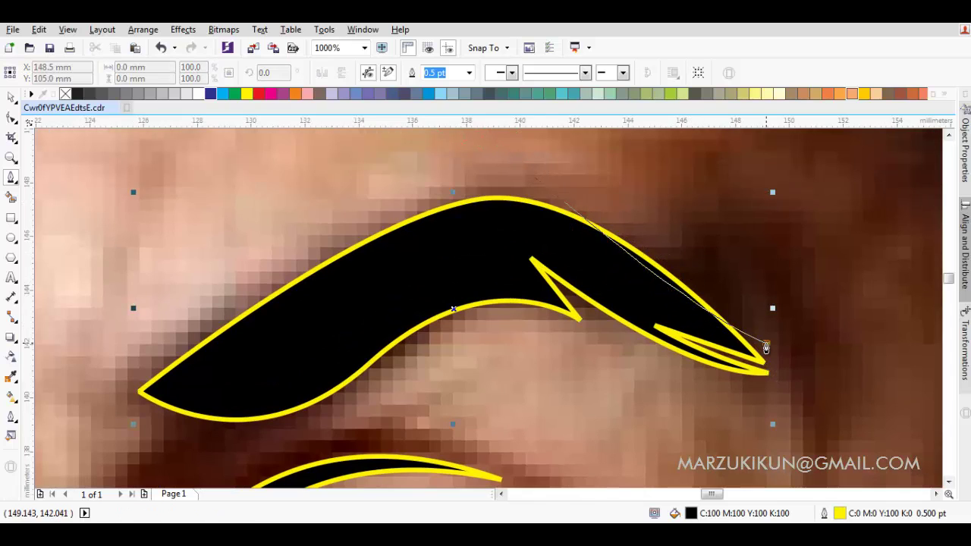
drag(562, 202, 792, 327)
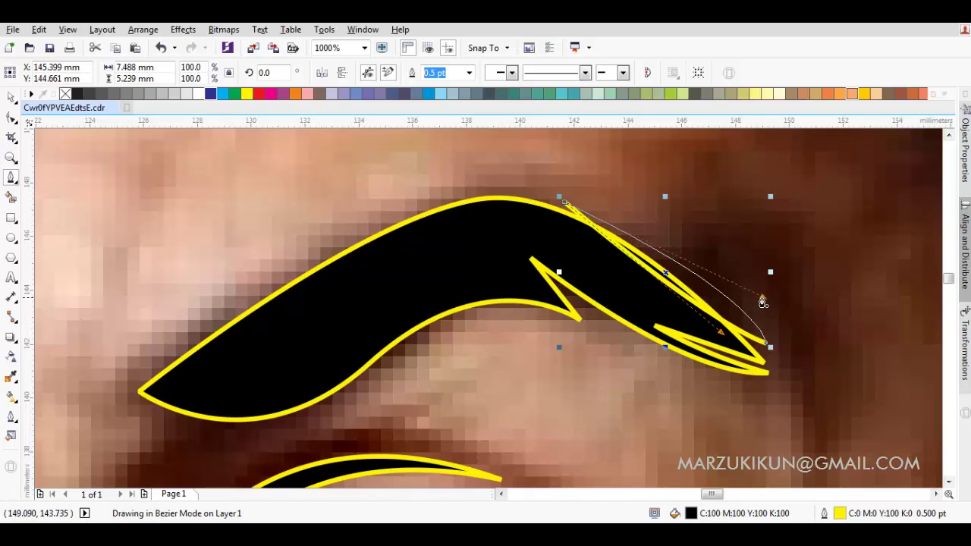
key(space)
shift+click(481, 230)
click(392, 74)
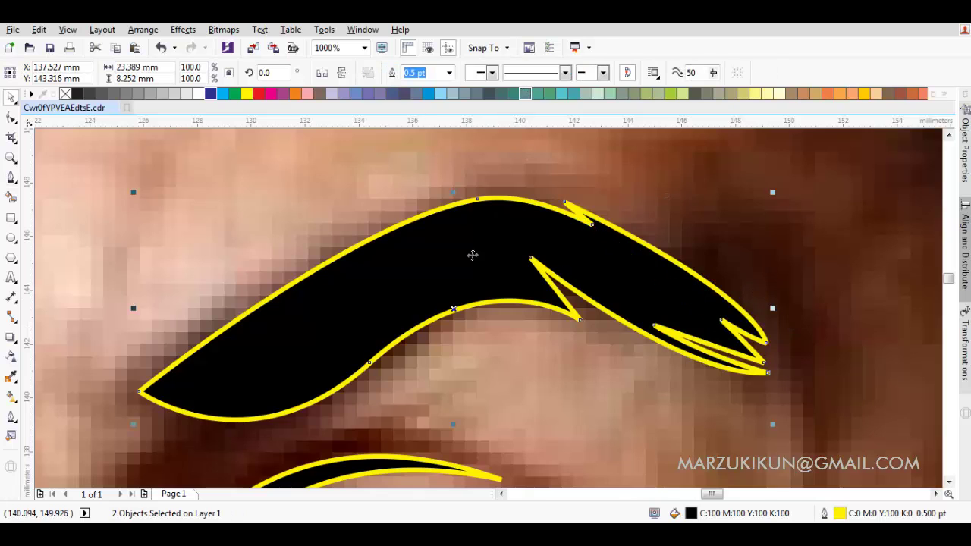
scroll(486, 303, down, 3)
Add a small piece at the eyebrow's inner end and combine it into the eyebrow.
key(space)
drag(222, 311, 328, 389)
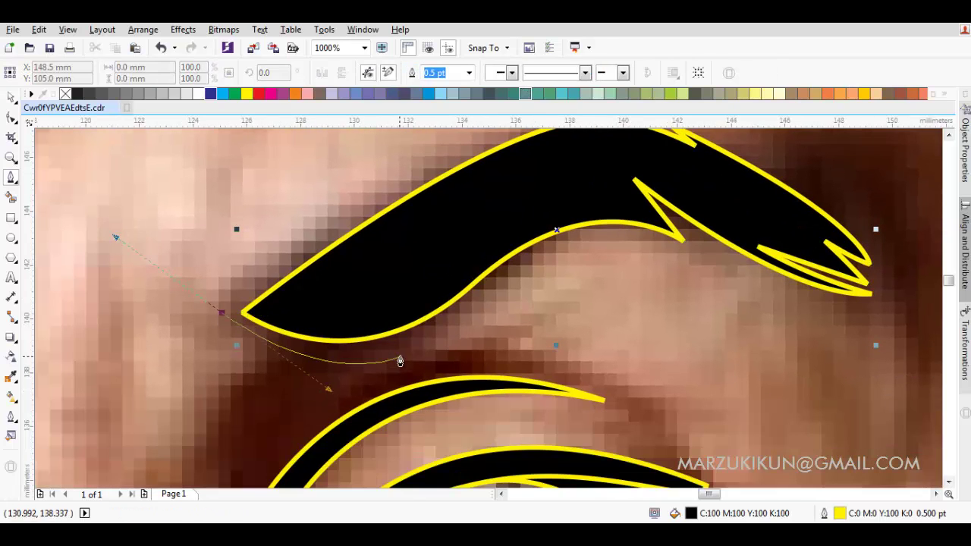
click(414, 332)
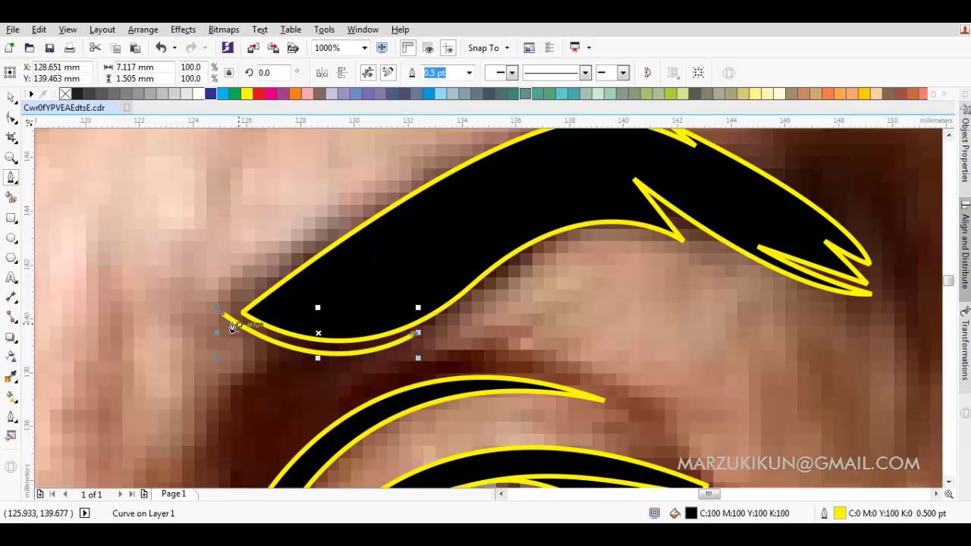
drag(222, 312, 304, 364)
key(space)
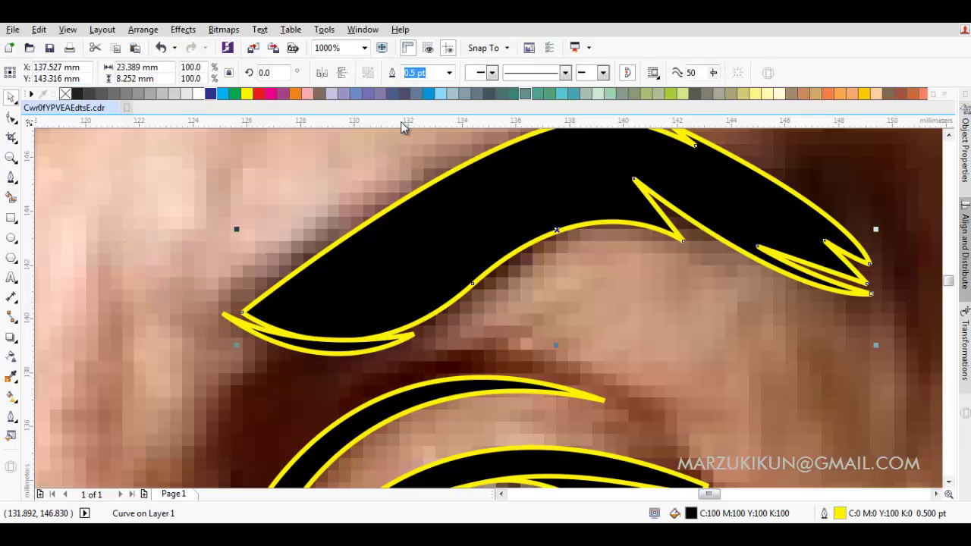
shift+click(408, 297)
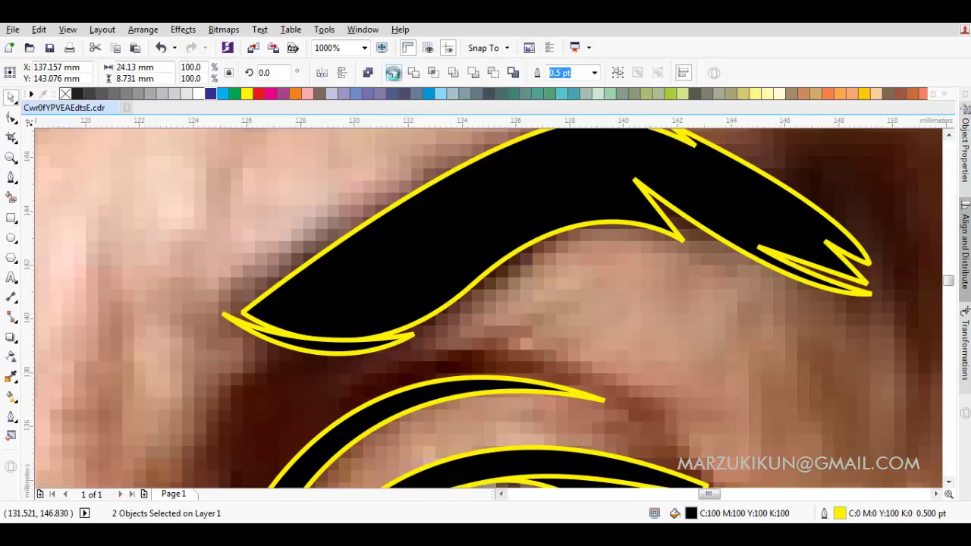
click(393, 72)
scroll(438, 278, down, 4)
Select every shape in the drawing with Ctrl+A.
scroll(482, 294, up, 1)
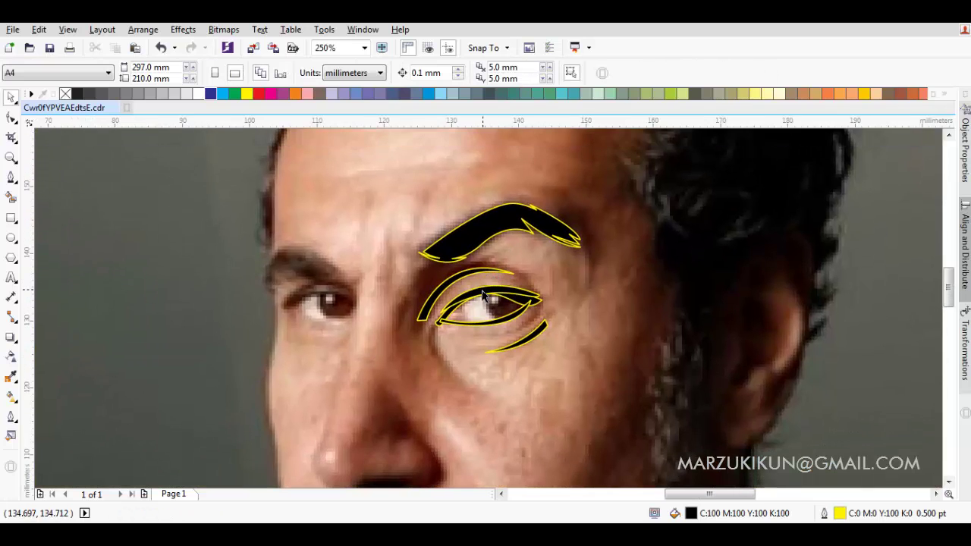
scroll(482, 294, up, 2)
scroll(486, 300, up, 2)
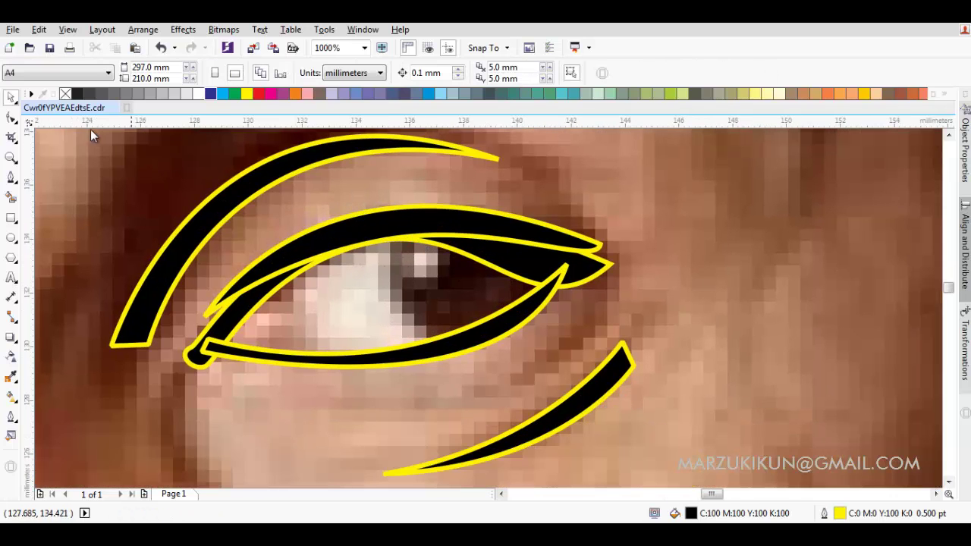
key(ctrl+a)
Strip outlines from all shapes, then draw an unfilled yellow-outlined circle over the iris.
right_click(65, 93)
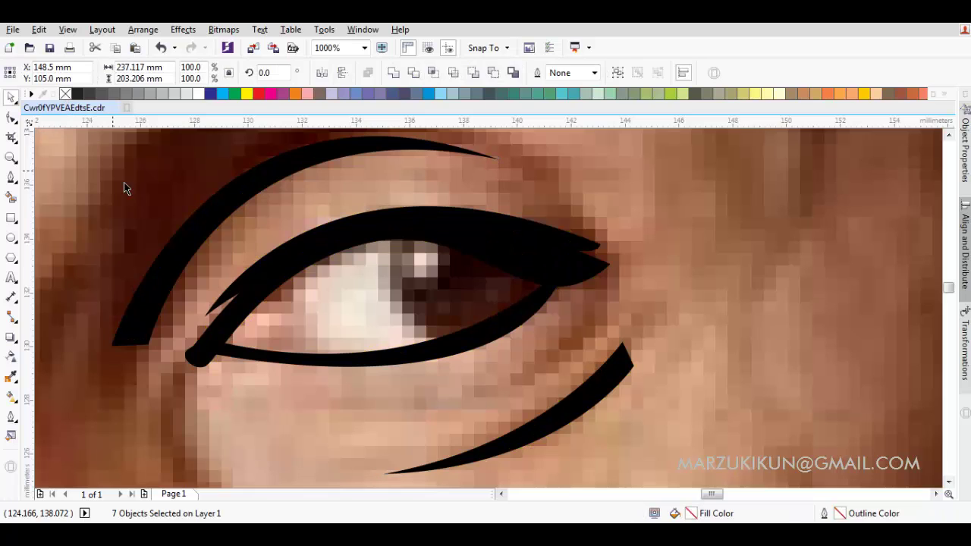
key(Escape)
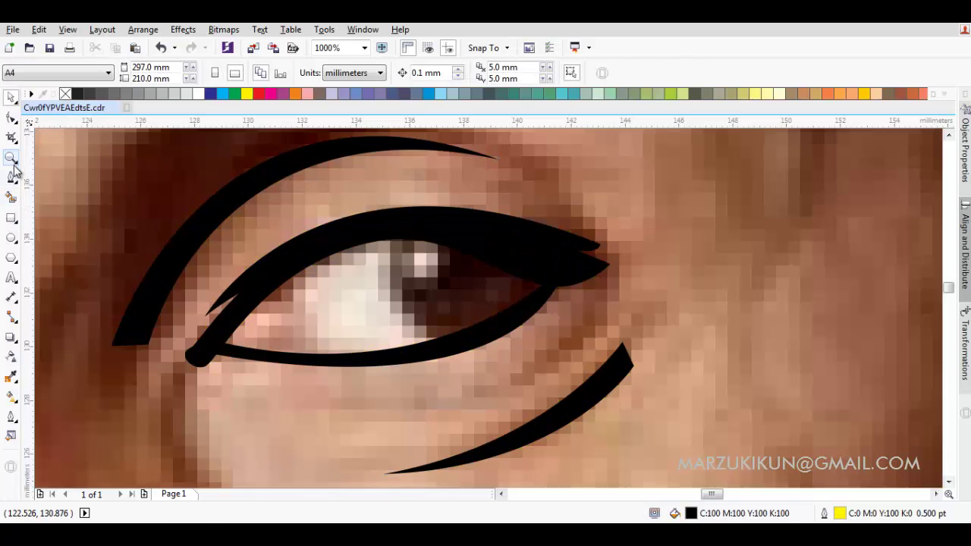
click(12, 237)
drag(460, 295, 548, 381)
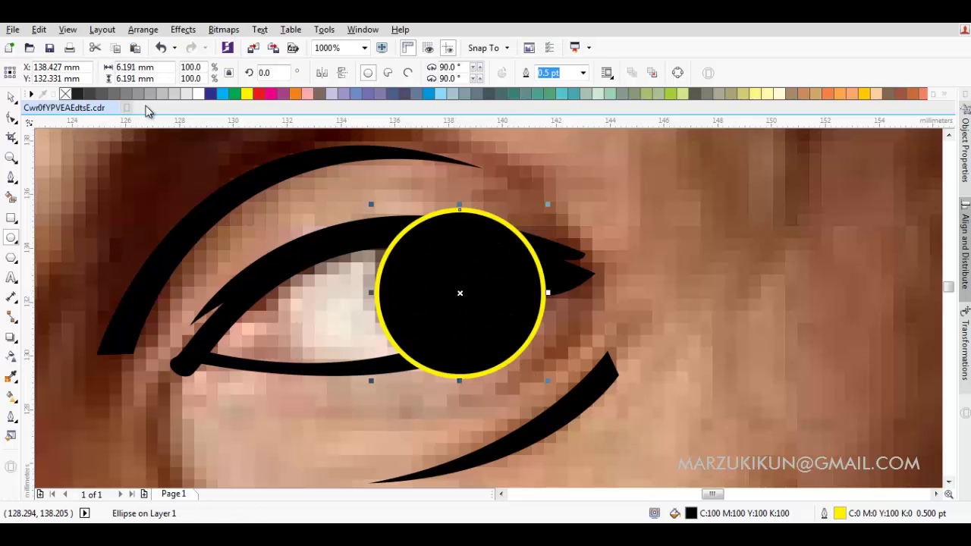
click(65, 94)
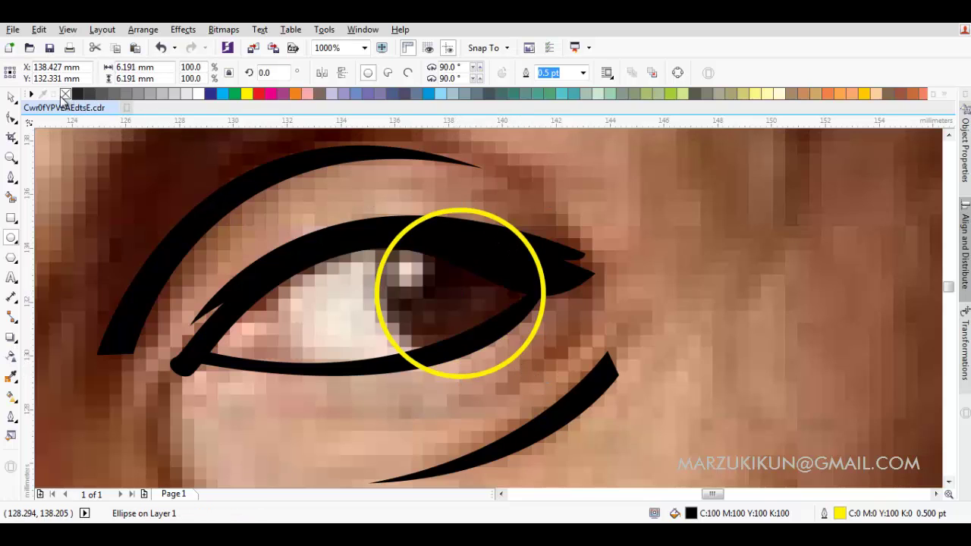
drag(467, 309, 469, 298)
Stack the iris circle behind the black upper eyelid shape.
right_click(470, 299)
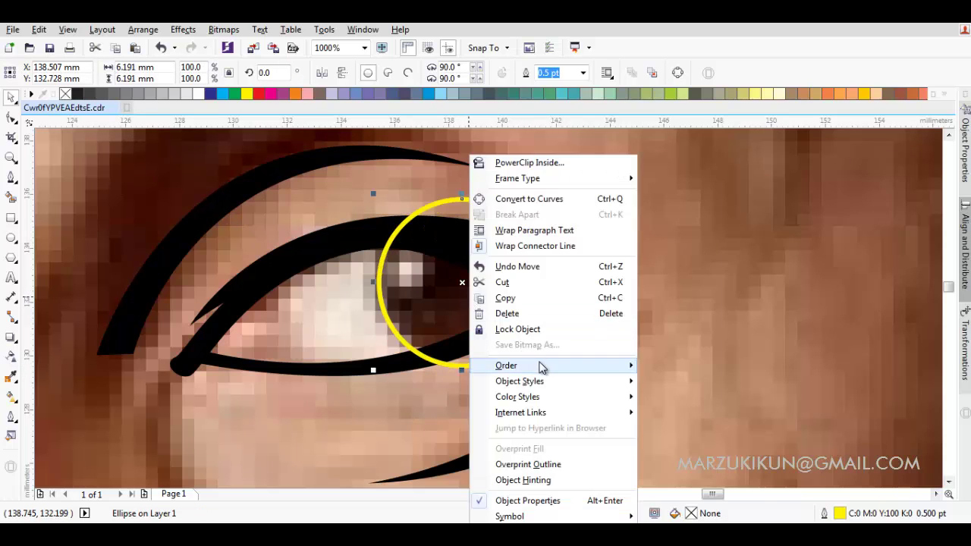
mouse_move(506, 366)
click(683, 467)
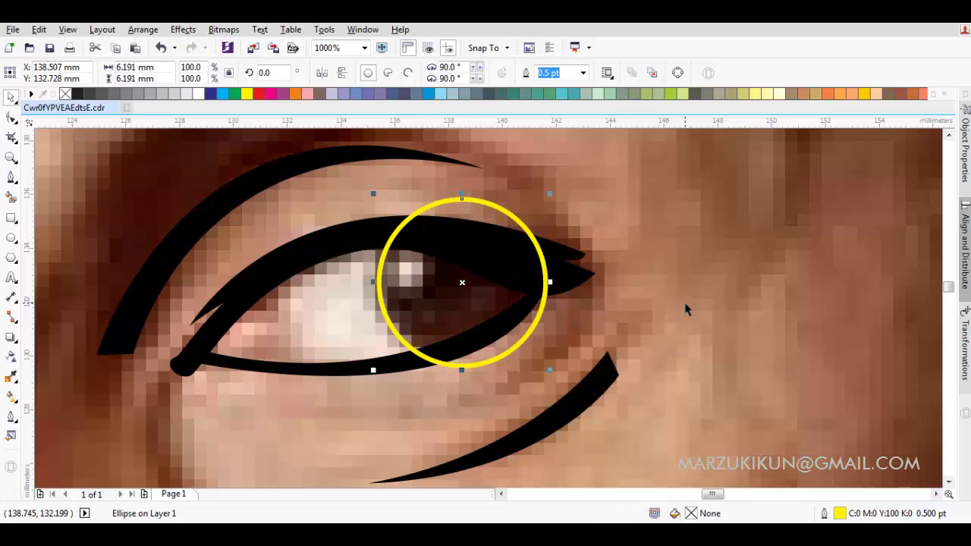
click(588, 277)
click(448, 303)
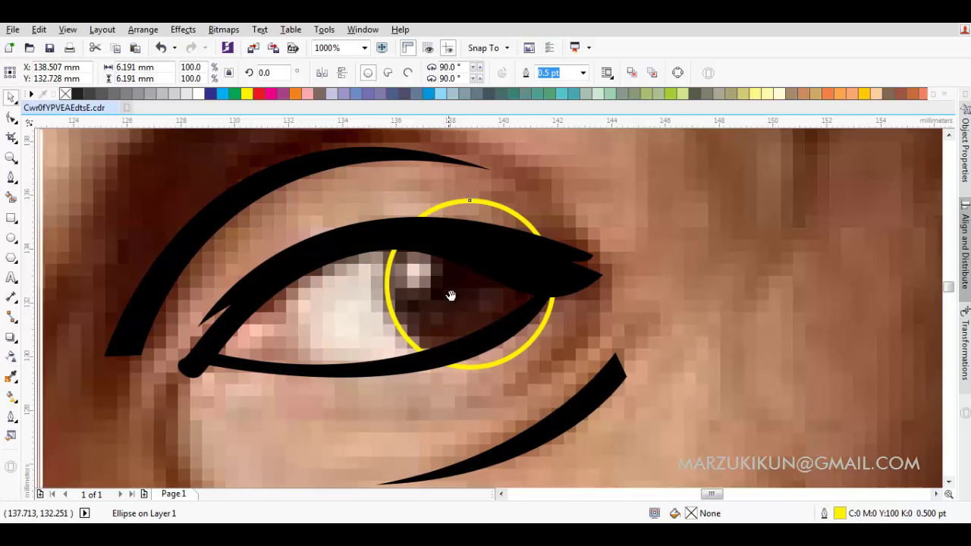
key(F5)
scroll(419, 297, up, 2)
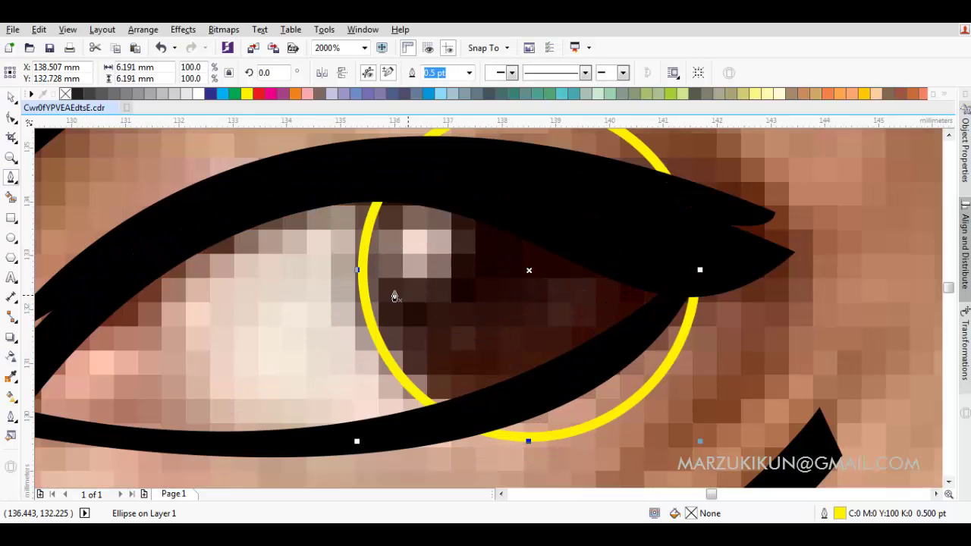
Trace an iris shading shape, stack it behind the black eyelid, and fill it brown.
drag(370, 272, 391, 345)
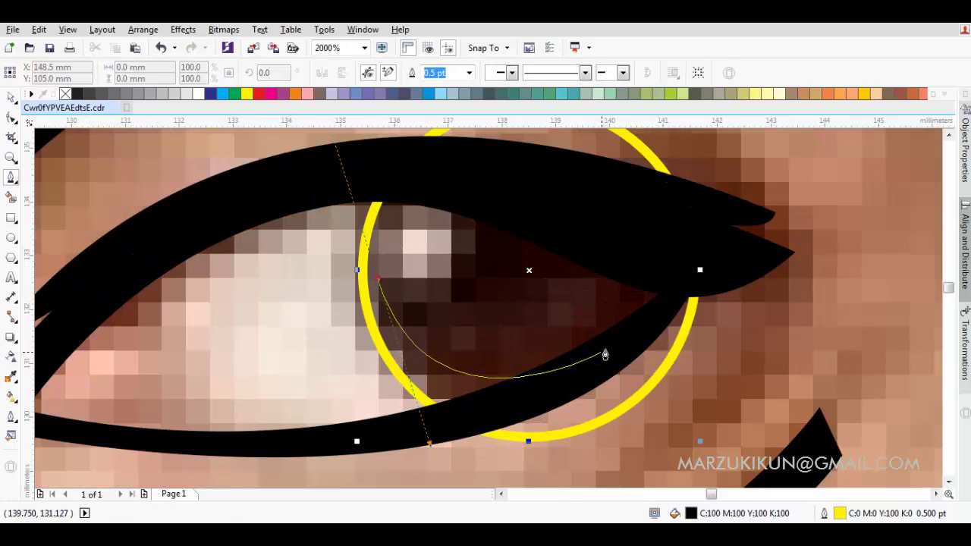
click(628, 343)
click(614, 308)
mouse_move(381, 279)
mouse_down()
mouse_move(534, 331)
mouse_move(535, 351)
mouse_up()
key(space)
right_click(536, 351)
mouse_move(573, 366)
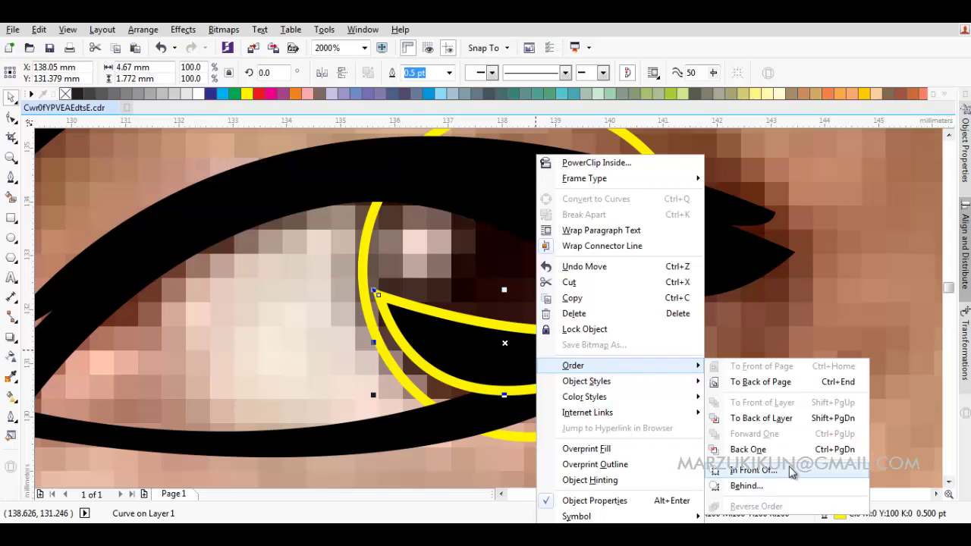
click(754, 471)
click(457, 305)
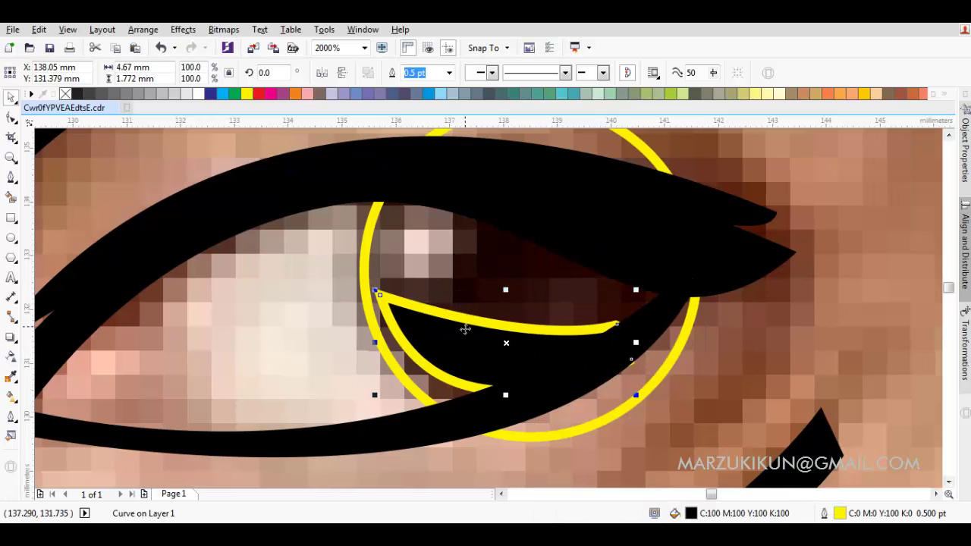
click(901, 94)
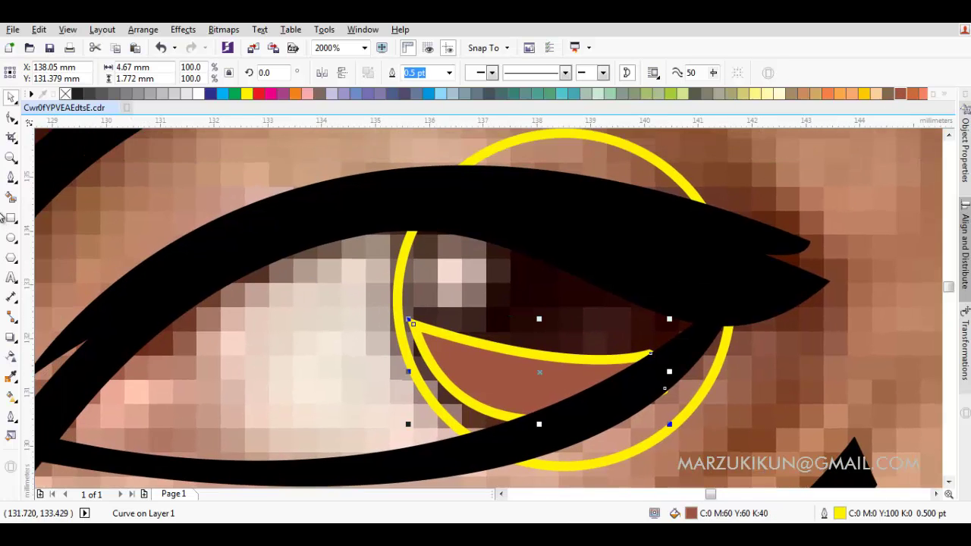
Make a 28.6% copy of the iris circle on the catchlight, in front of the eye shape.
click(530, 286)
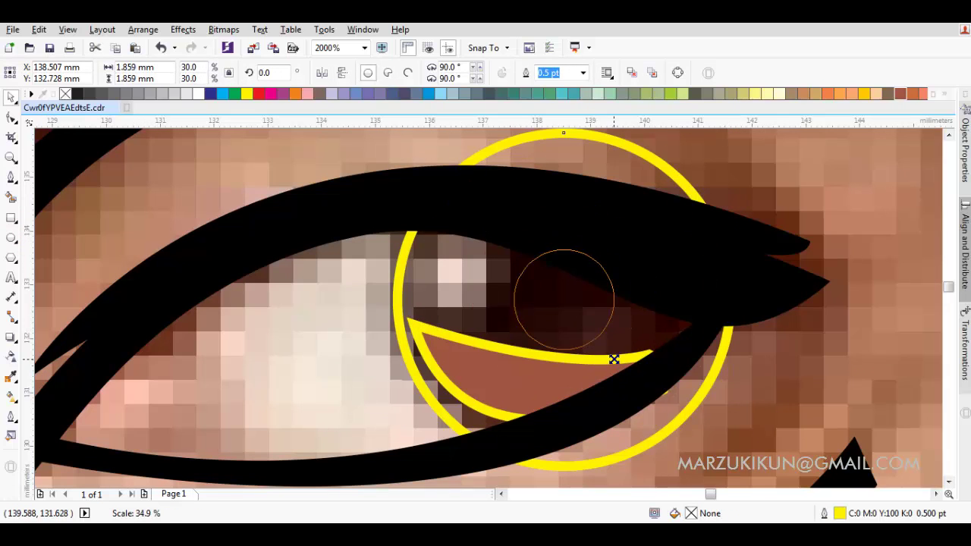
drag(733, 472, 613, 352)
drag(582, 317, 453, 281)
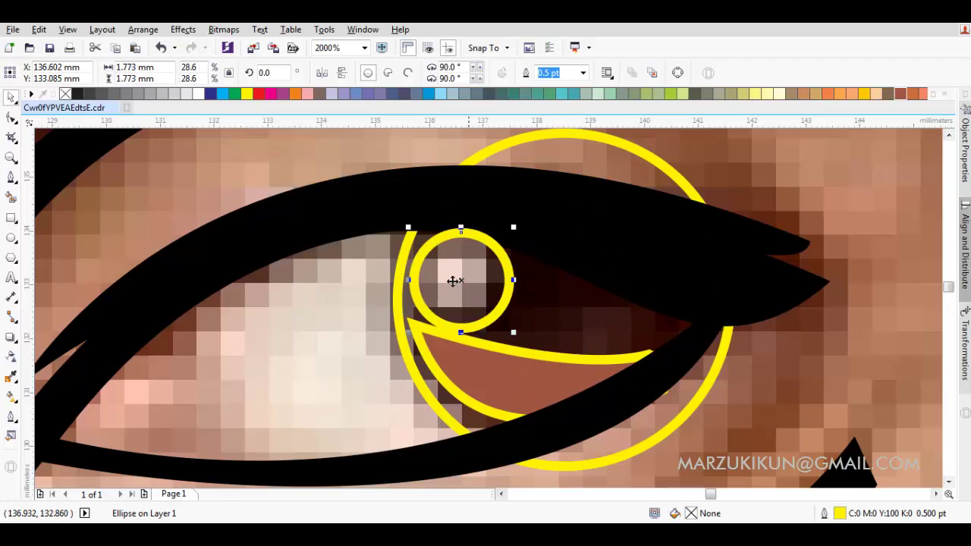
right_click(481, 265)
mouse_move(522, 365)
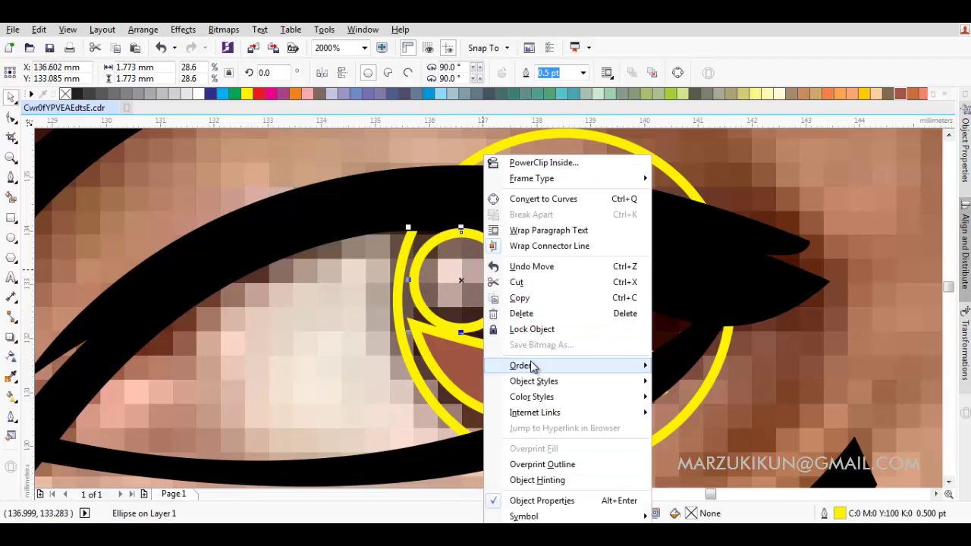
click(712, 470)
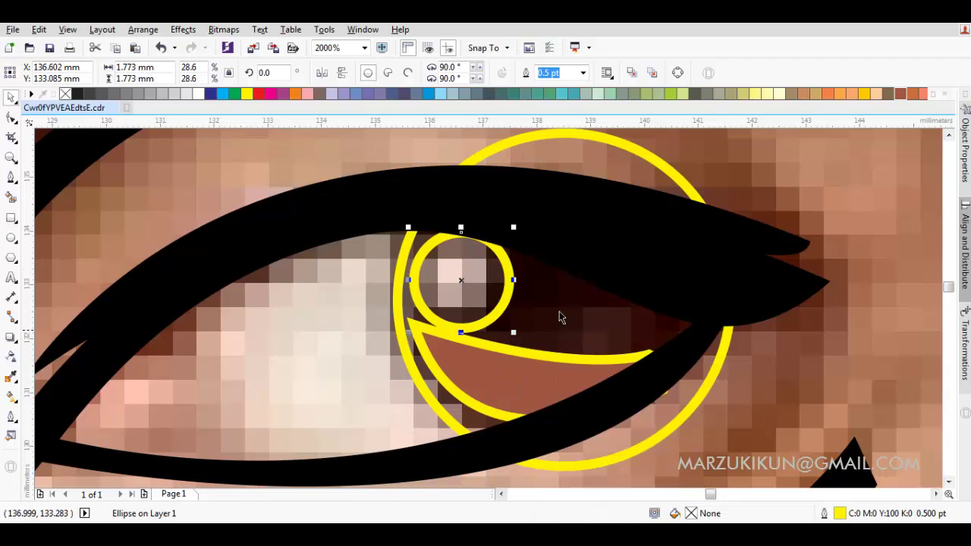
scroll(562, 318, up, 1)
Trace the iris outline inside the eye as a closed Bezier shape.
key(F5)
drag(349, 220, 676, 222)
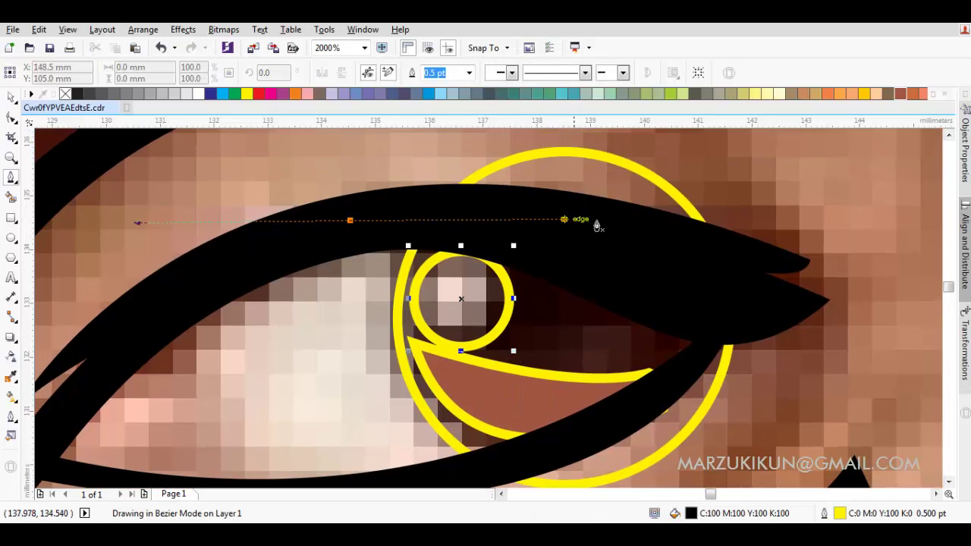
click(713, 327)
scroll(690, 342, down, 1)
drag(654, 373, 569, 431)
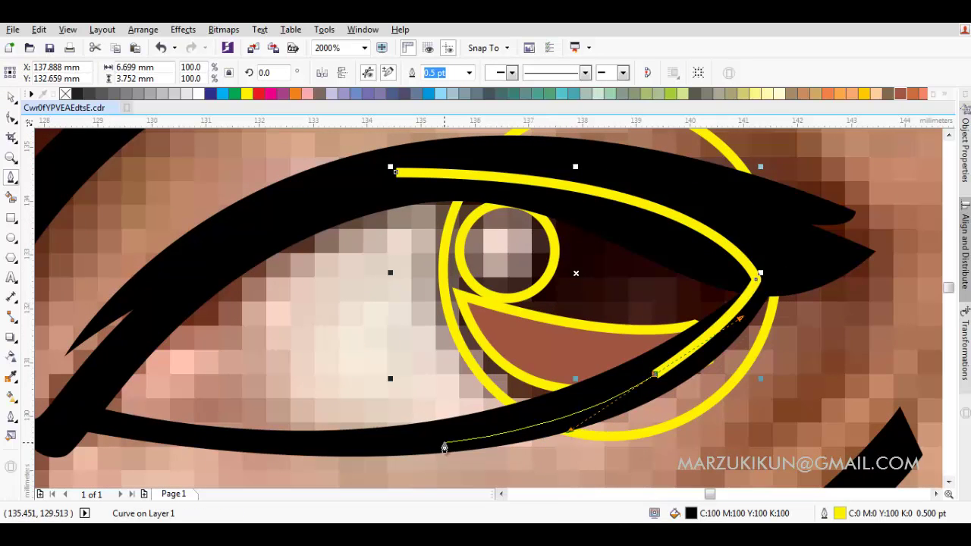
click(445, 448)
scroll(773, 470, down, 1)
drag(726, 245, 615, 230)
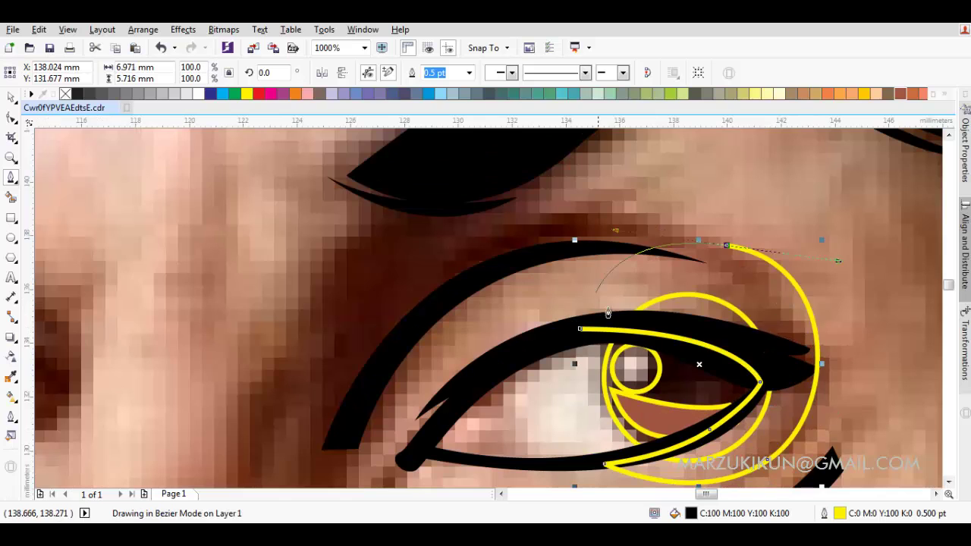
click(583, 331)
key(space)
Fill the new iris shape white instead of black.
shift+click(680, 380)
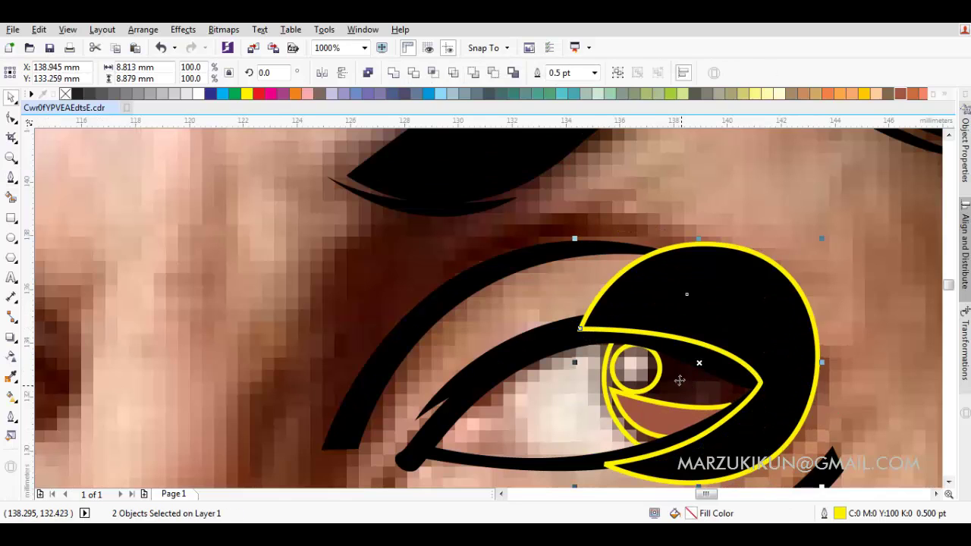
key(ctrl+z)
scroll(657, 389, up, 1)
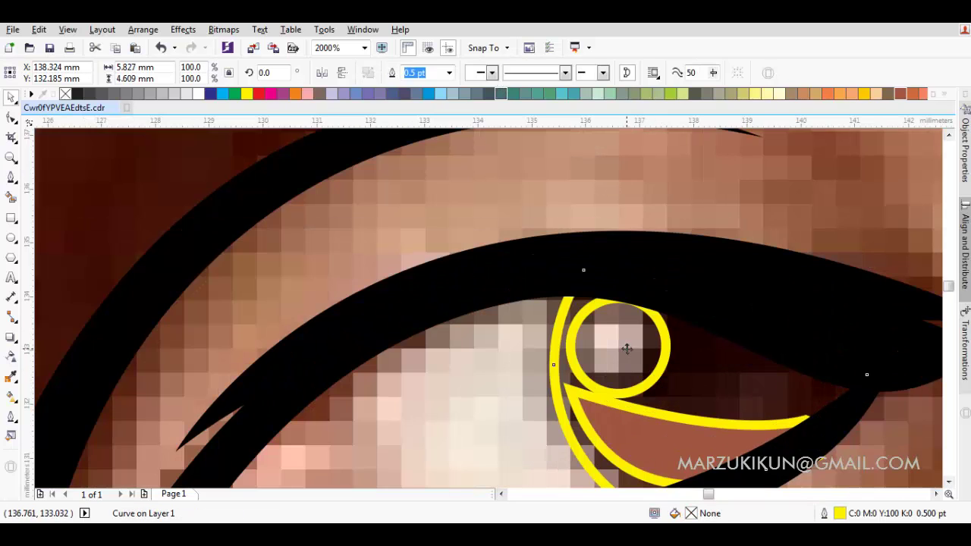
click(697, 346)
click(449, 261)
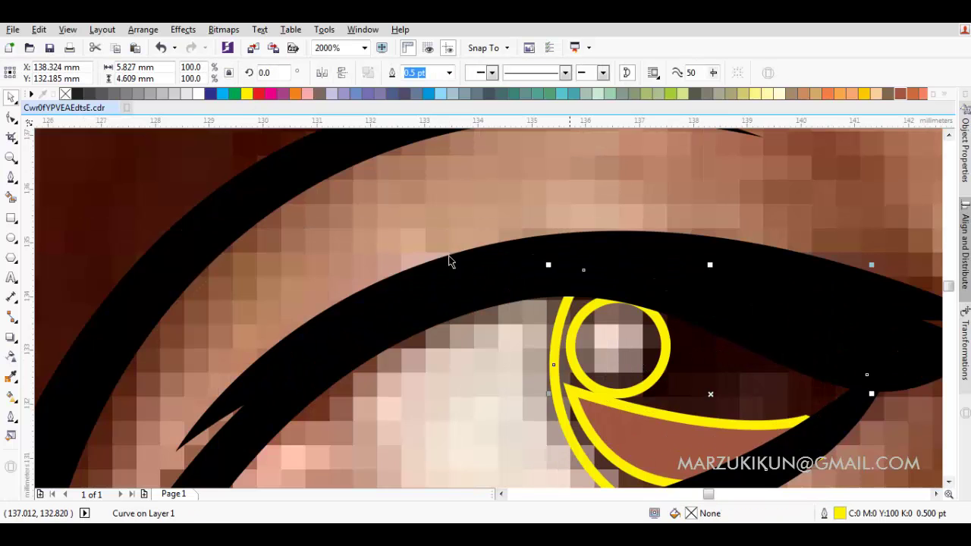
click(199, 94)
Stack the white iris shape in front of the chosen eye shape using Order > In Front Of.
drag(645, 340, 622, 299)
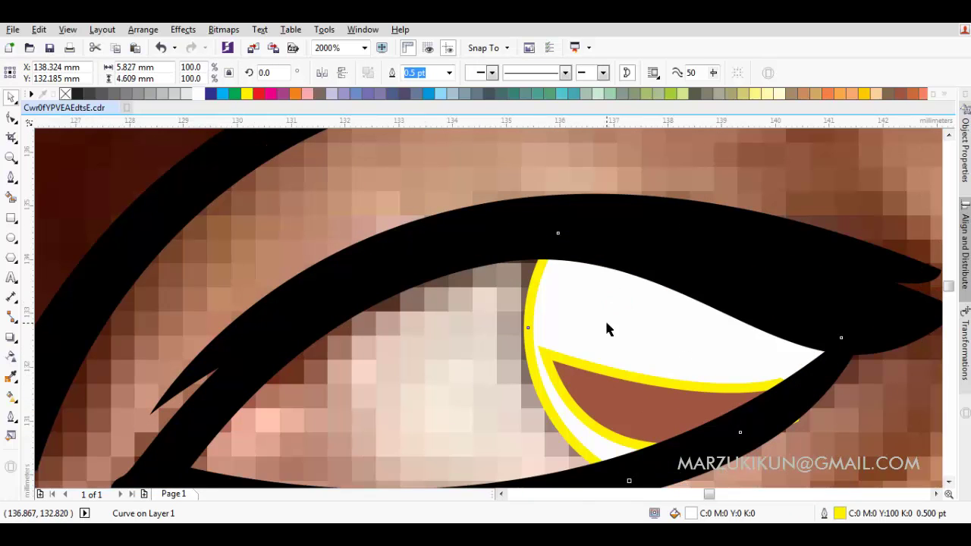
click(681, 331)
right_click(686, 334)
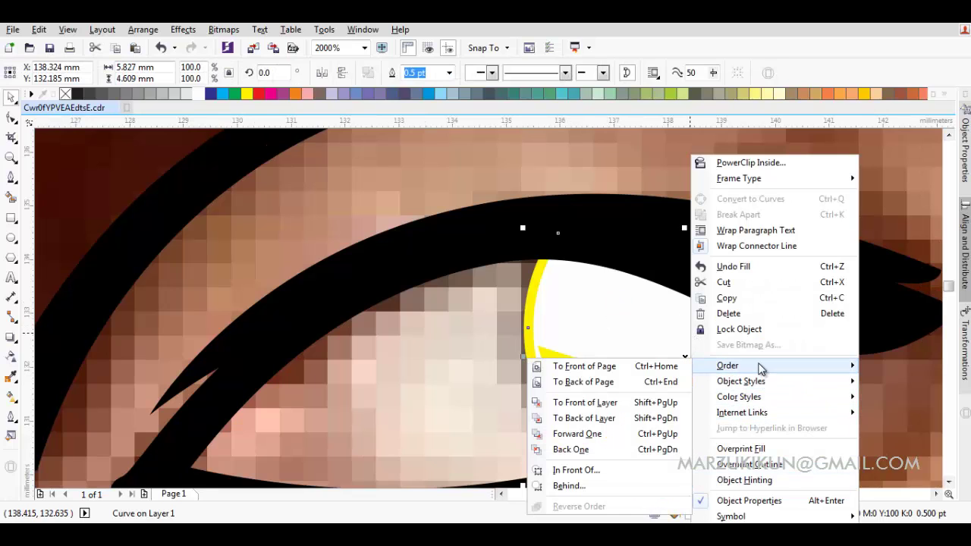
click(576, 471)
click(549, 434)
click(588, 325)
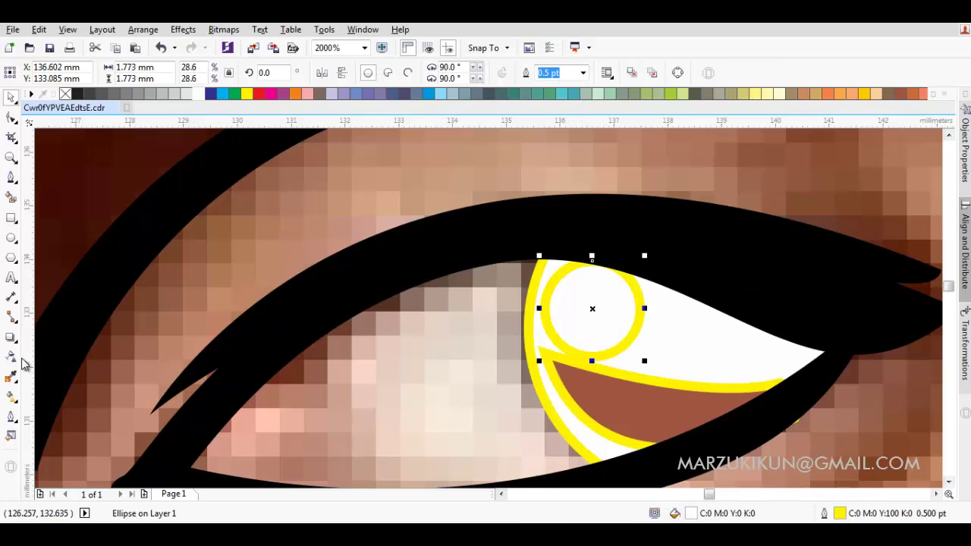
Fill the iris shape with black sampled from the eyelid.
click(12, 379)
click(577, 236)
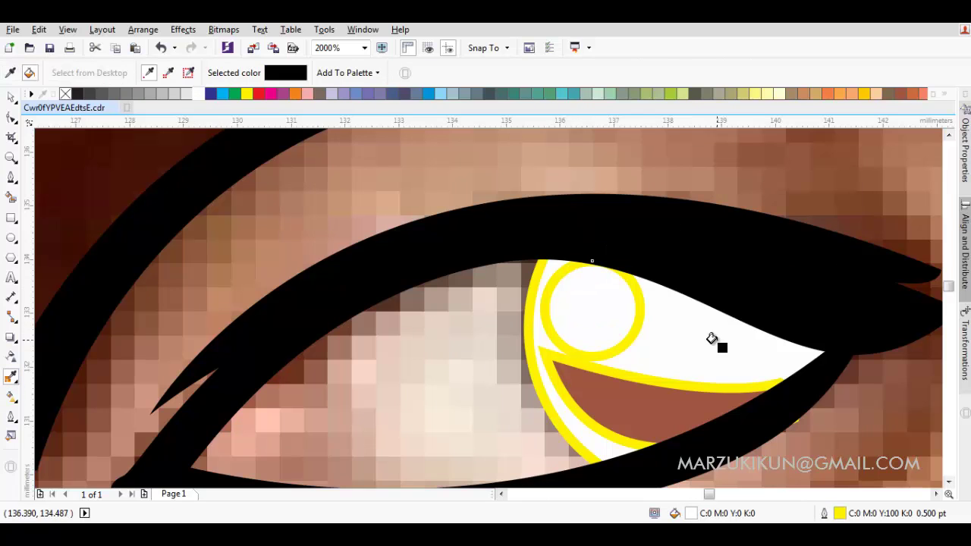
click(716, 343)
key(space)
scroll(716, 341, down, 2)
Remove the outlines from all the drawn eye shapes.
key(ctrl+a)
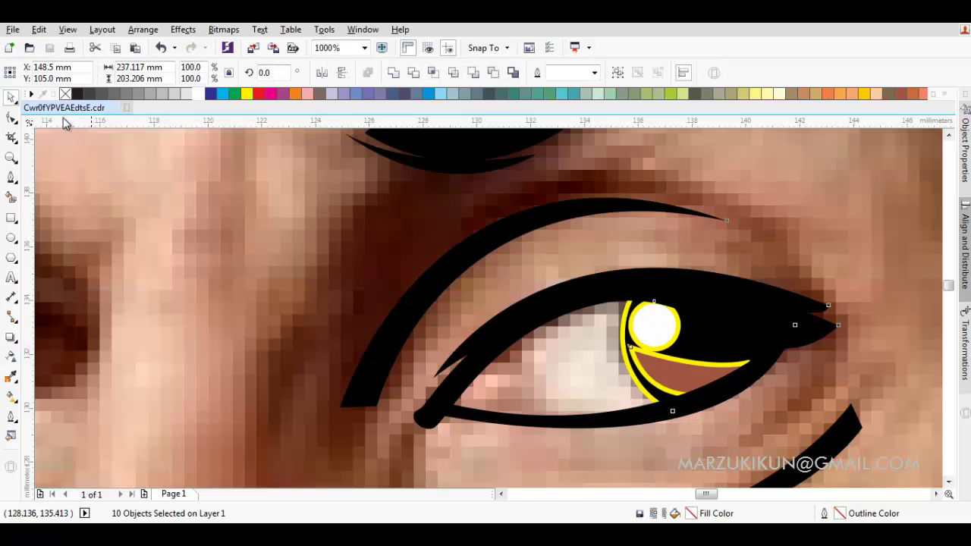
right_click(66, 94)
click(182, 170)
scroll(439, 235, down, 5)
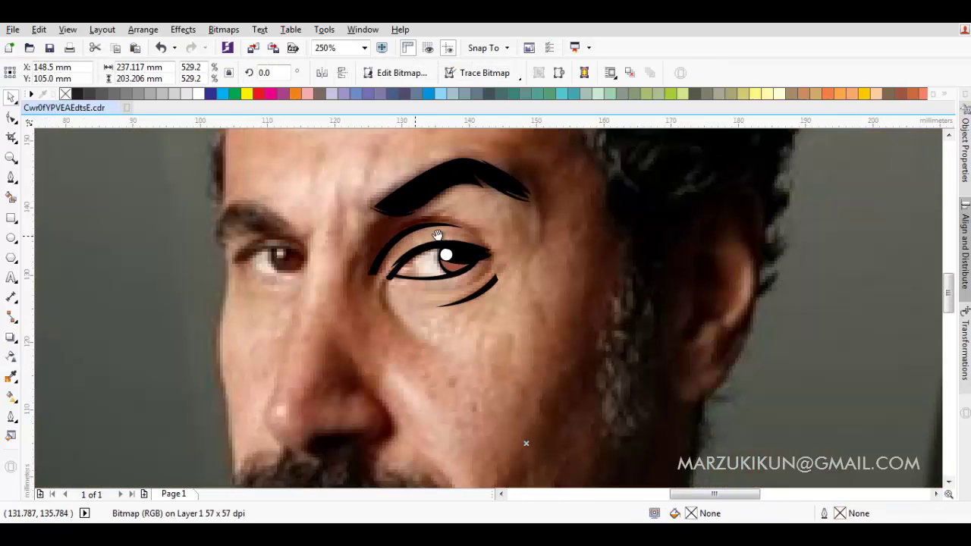
scroll(630, 271, up, 3)
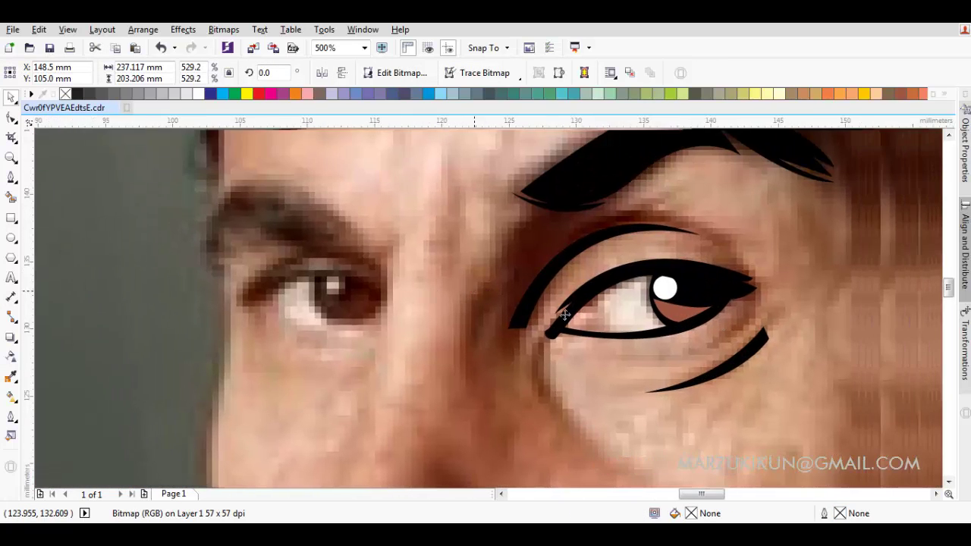
scroll(559, 317, up, 2)
Draw a closed eye-white shape across the eye opening and stack it just above the photo.
key(F5)
drag(541, 302, 555, 372)
click(674, 338)
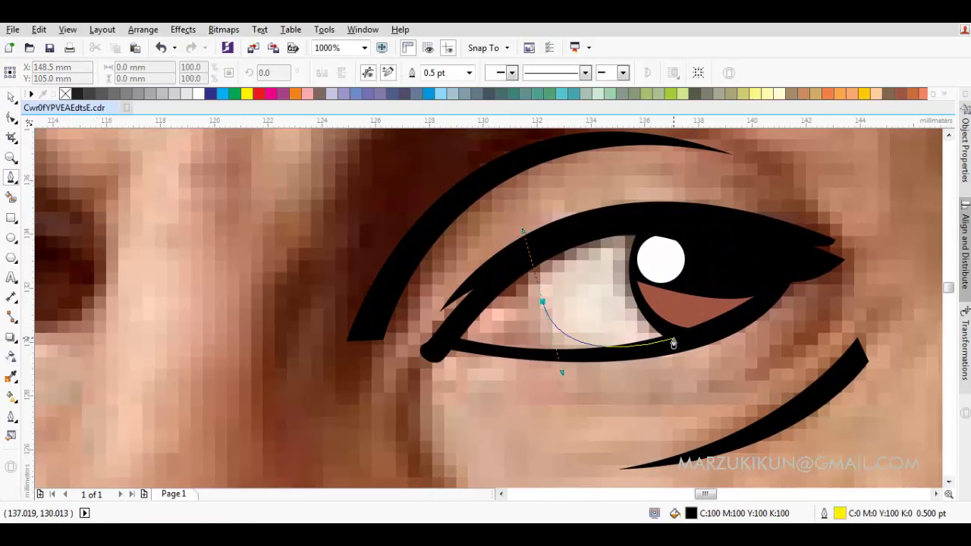
click(692, 282)
drag(541, 304, 468, 188)
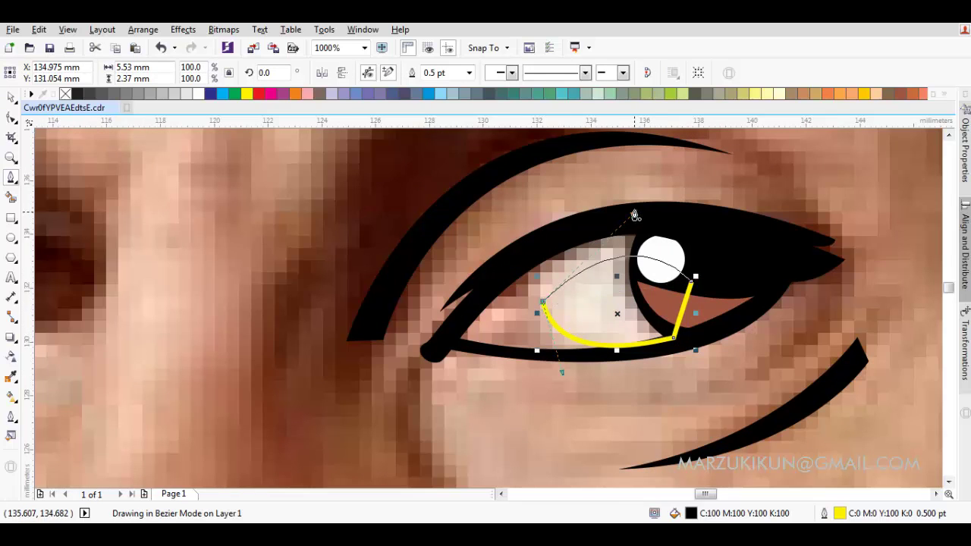
right_click(637, 281)
mouse_move(668, 366)
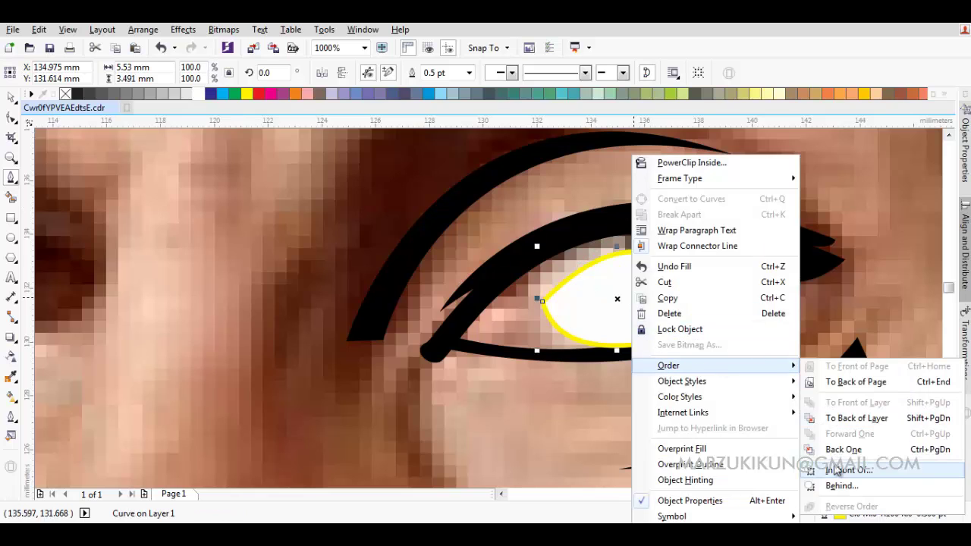
click(849, 469)
click(529, 342)
Draw a lower-lid shadow shape, fill it 20% grey and place it behind the black lash.
click(502, 314)
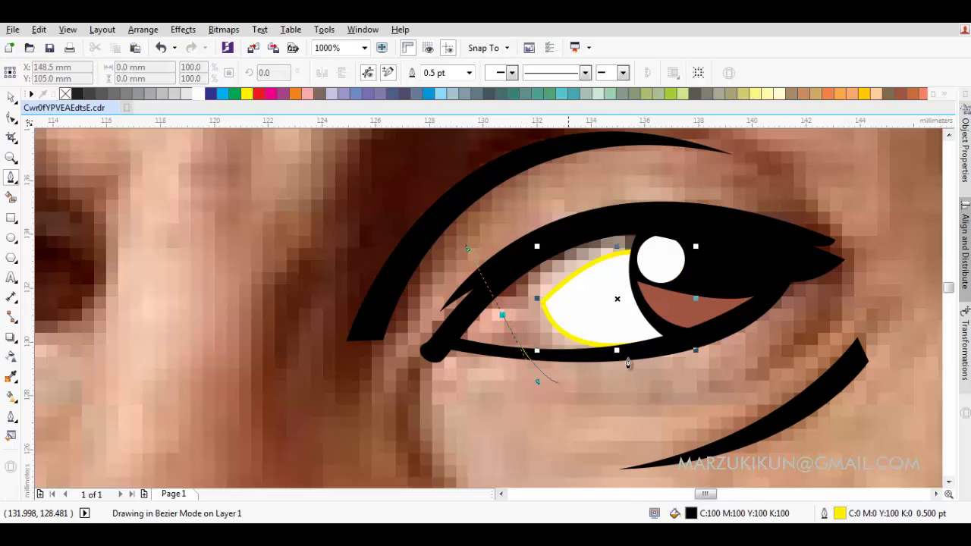
drag(674, 339, 683, 341)
click(735, 266)
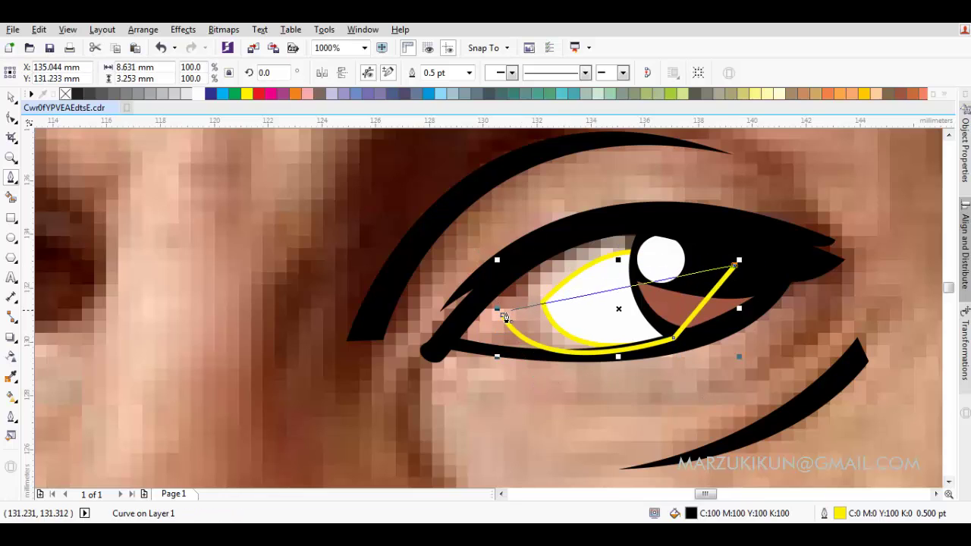
drag(503, 315, 605, 201)
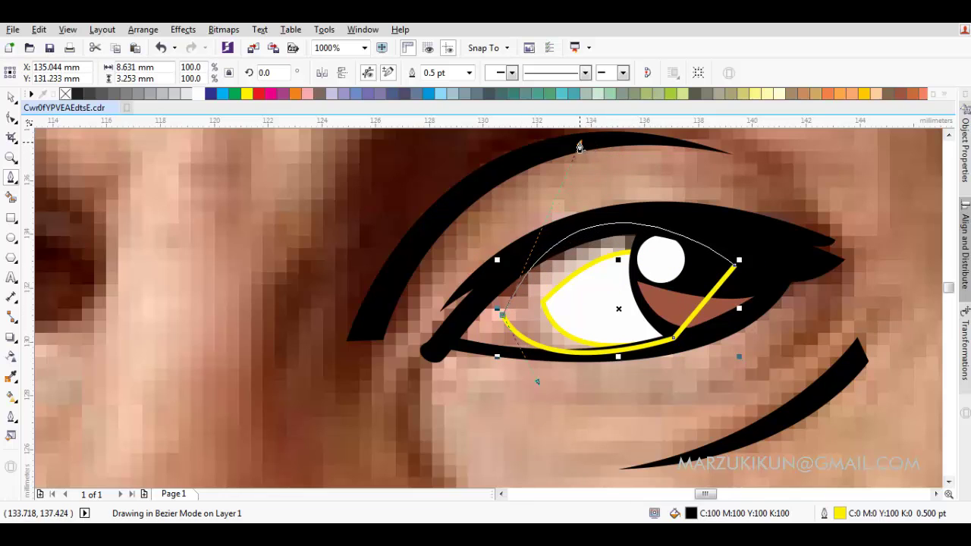
drag(598, 150, 561, 174)
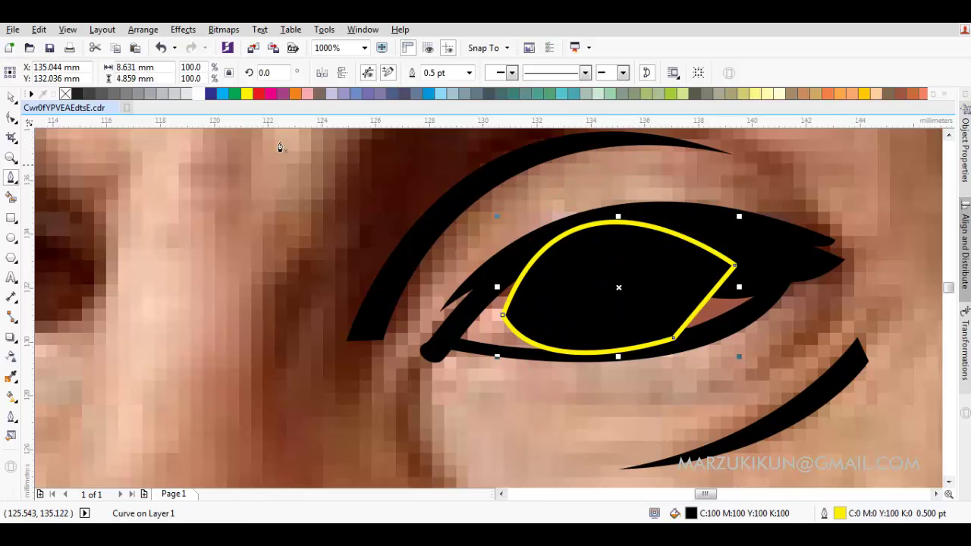
click(175, 95)
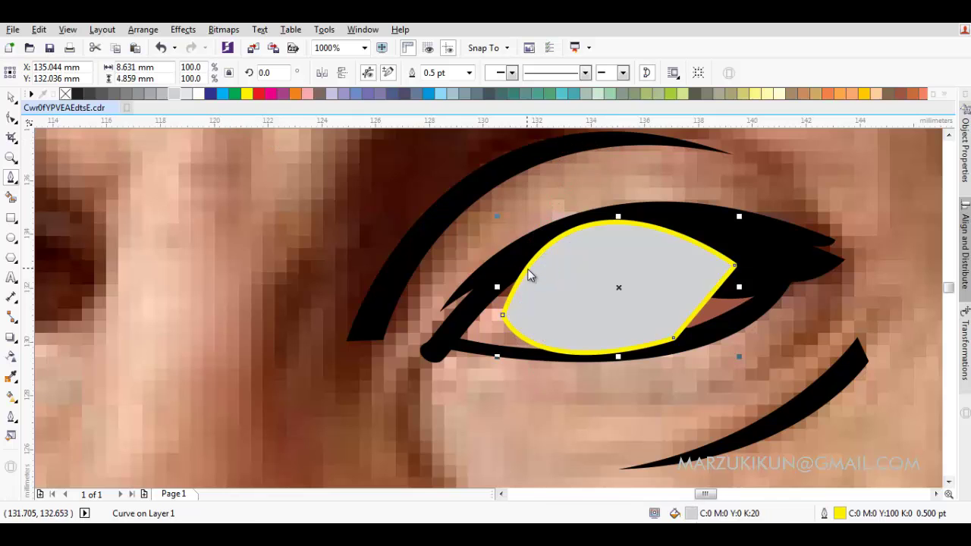
right_click(531, 275)
click(810, 472)
click(507, 340)
scroll(507, 340, up, 2)
scroll(507, 340, up, 2)
Add a grey shape at the inner eye corner behind the eye artwork, and lighten the larger shadow's grey.
click(425, 167)
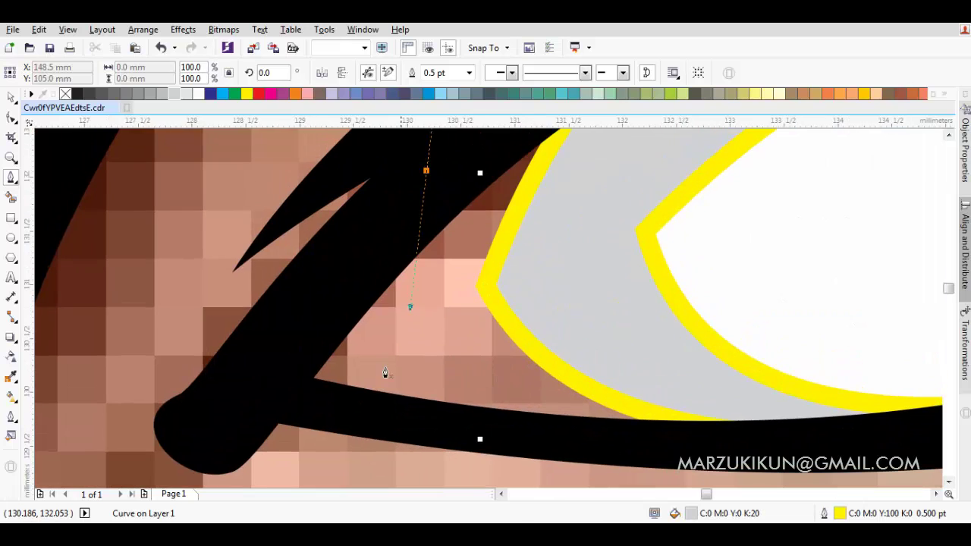
drag(436, 431, 440, 434)
scroll(440, 425, down, 2)
scroll(584, 422, up, 2)
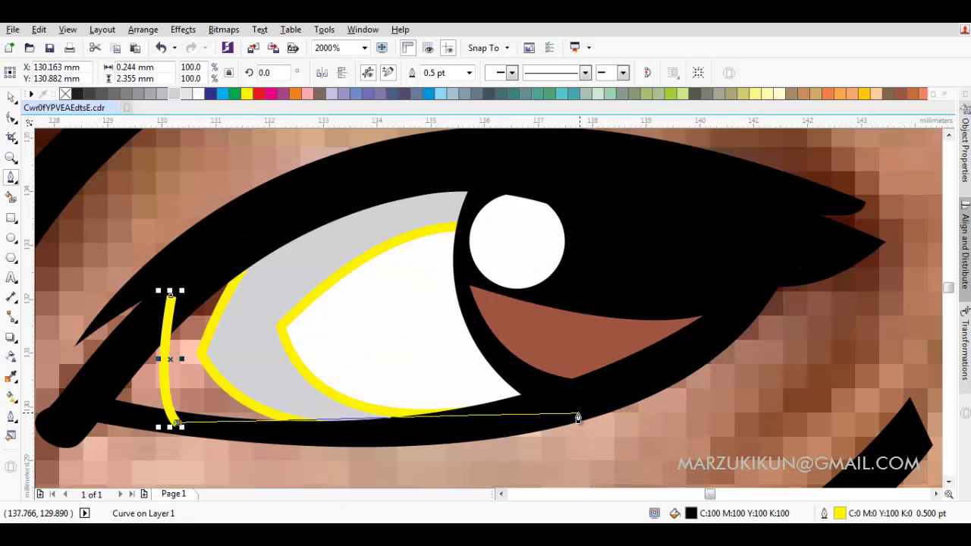
drag(575, 408, 690, 382)
drag(514, 190, 575, 190)
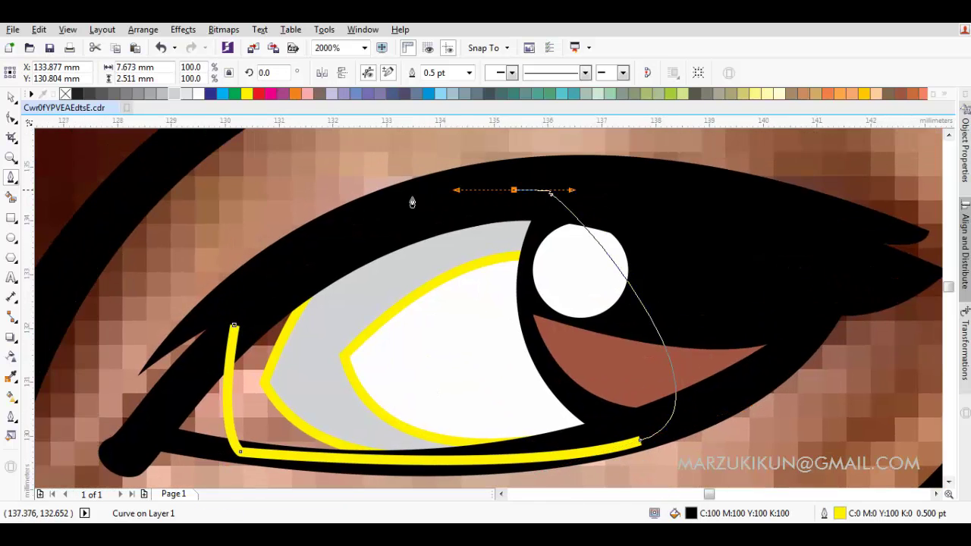
click(234, 326)
click(160, 94)
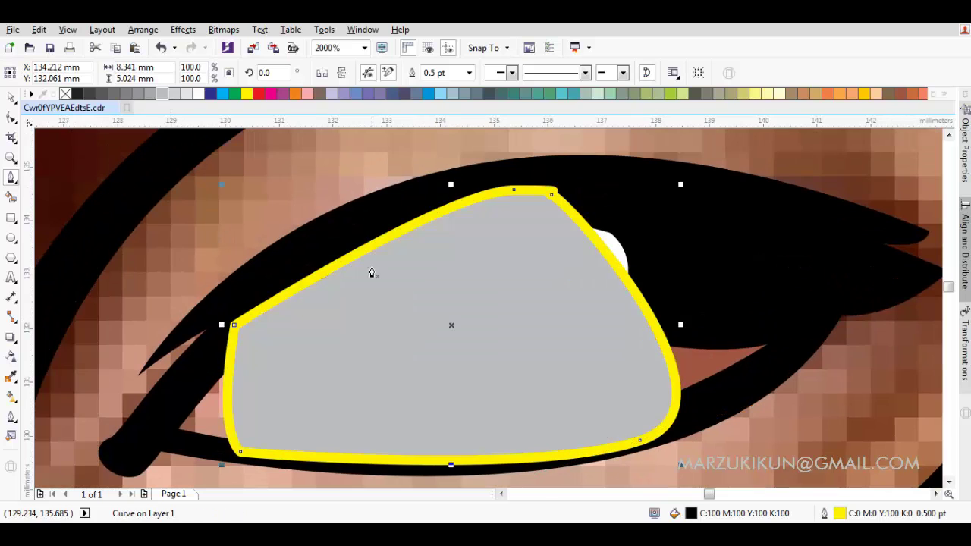
right_click(372, 272)
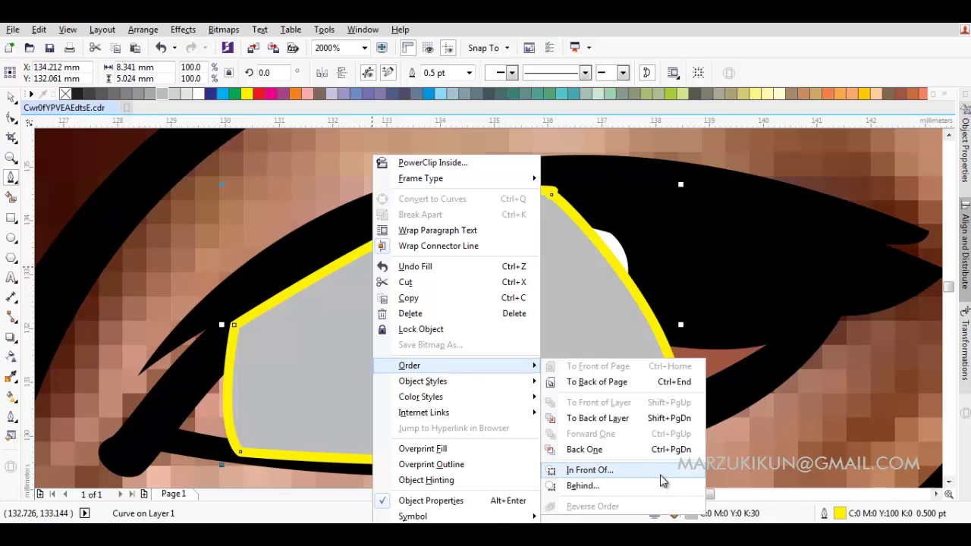
click(660, 472)
click(728, 425)
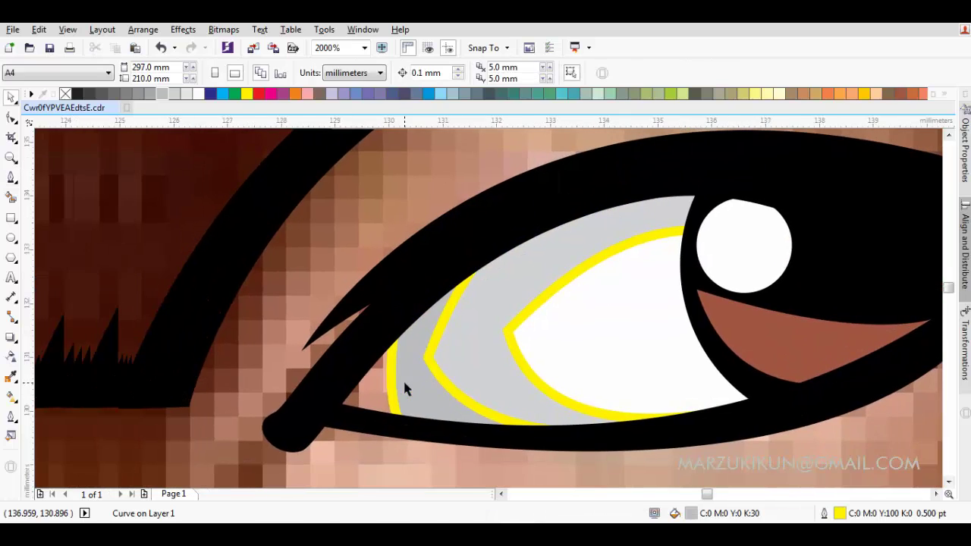
key(space)
key(space)
click(443, 336)
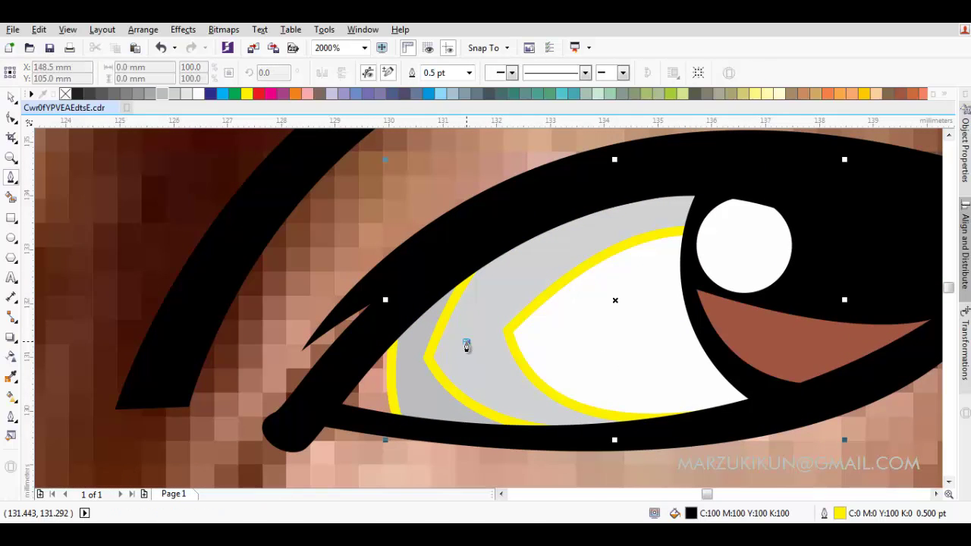
click(187, 95)
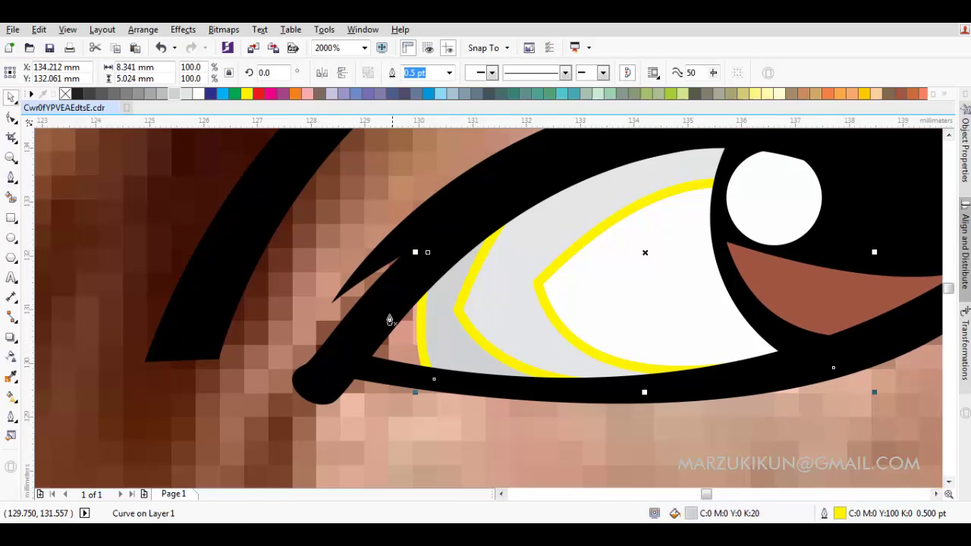
Draw a red-filled shape at the eye's inner corner and send it behind the eye white.
key(space)
drag(356, 353, 362, 379)
click(537, 386)
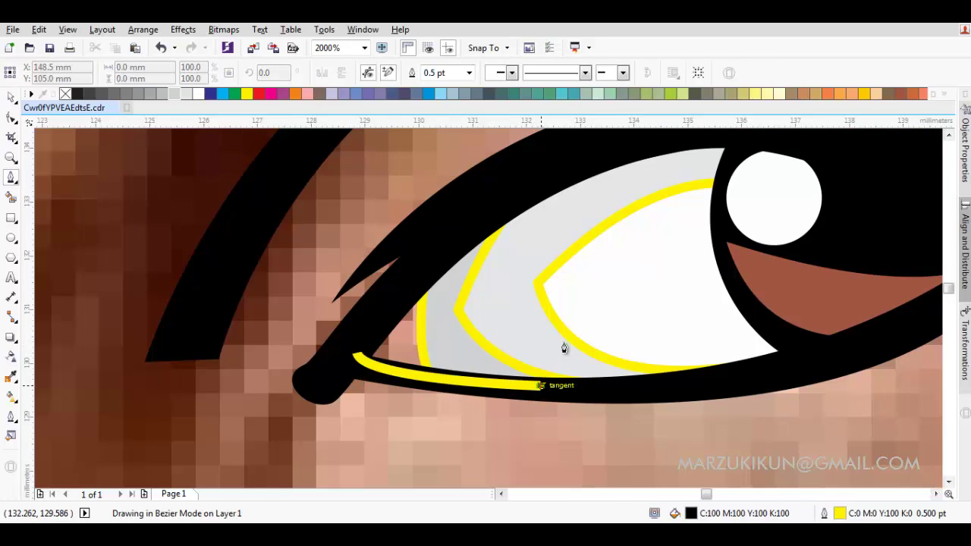
mouse_move(624, 247)
mouse_down()
mouse_move(475, 205)
mouse_move(412, 255)
mouse_up()
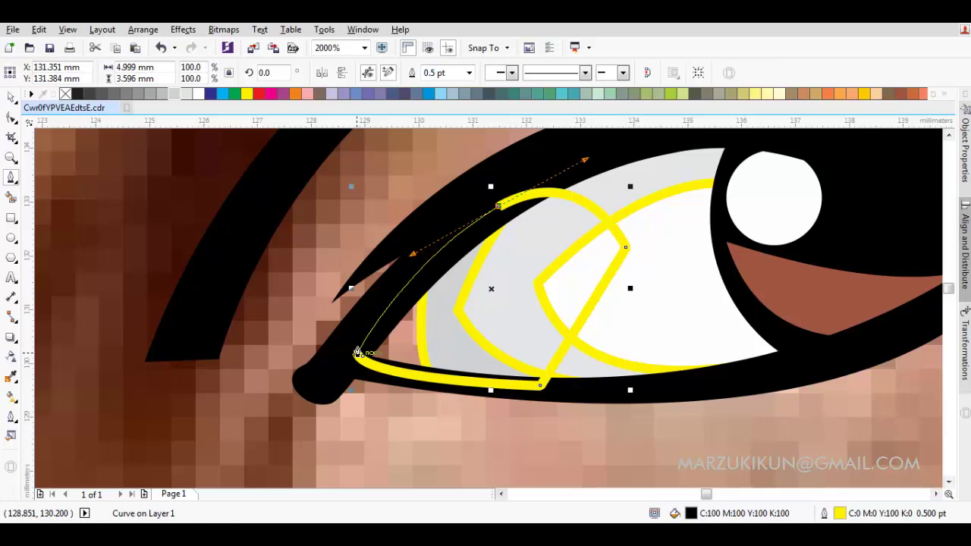
click(357, 353)
click(258, 93)
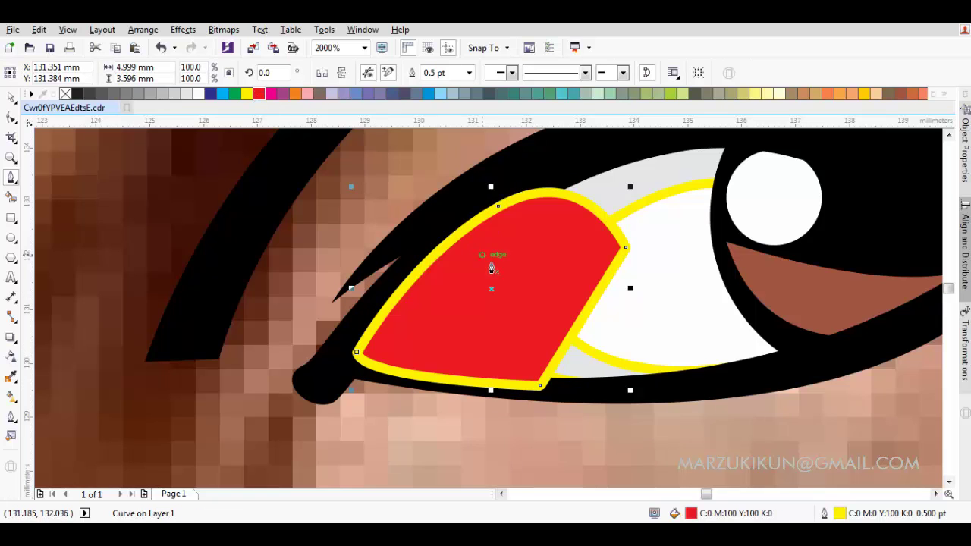
right_click(492, 269)
mouse_move(534, 366)
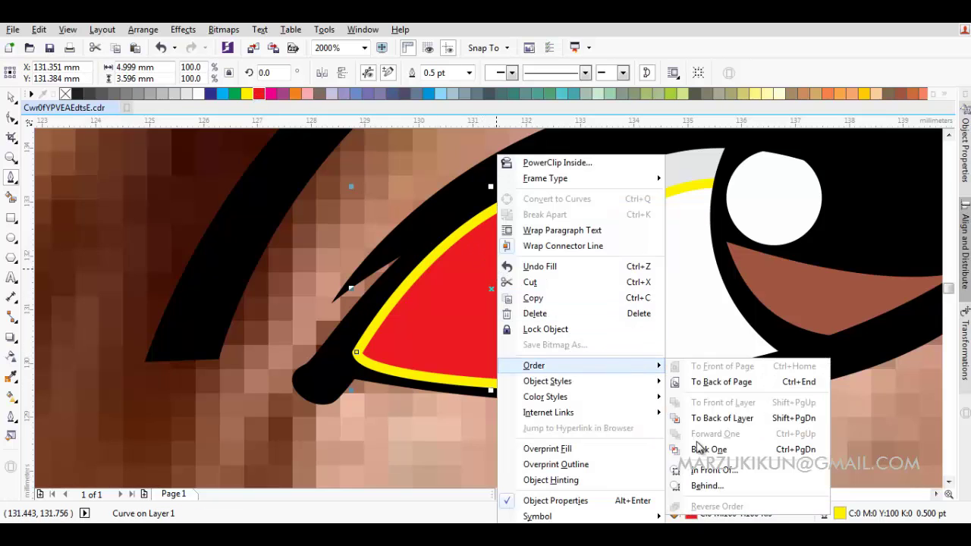
click(707, 486)
click(704, 396)
scroll(704, 397, down, 3)
scroll(602, 352, down, 2)
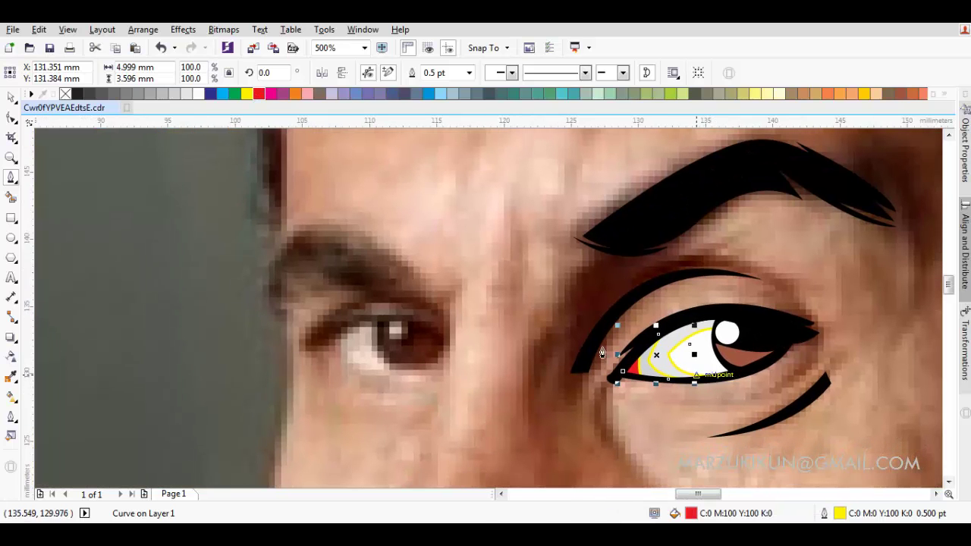
key(space)
key(Escape)
key(ctrl+a)
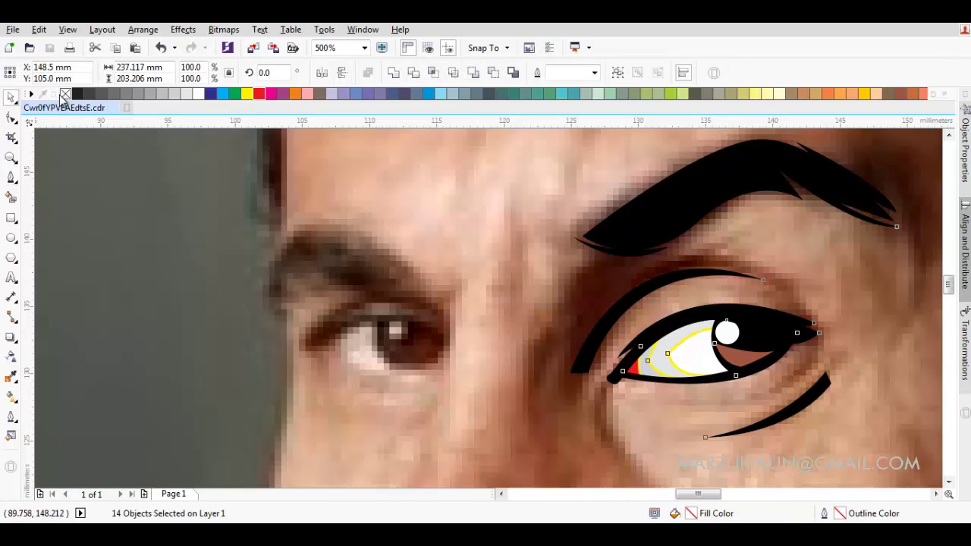
key(Tab)
scroll(423, 315, down, 2)
key(Delete)
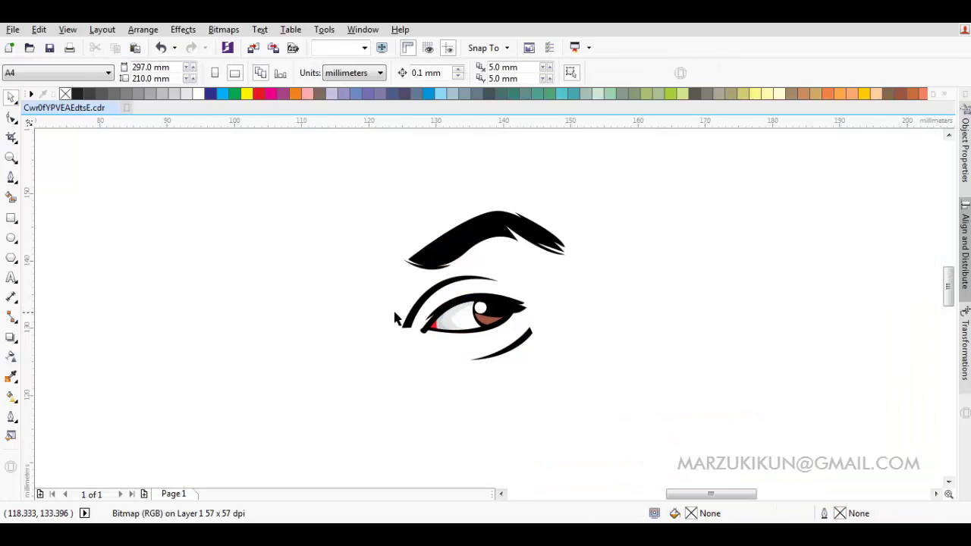
scroll(422, 315, up, 2)
key(ctrl+z)
key(Escape)
scroll(472, 304, down, 1)
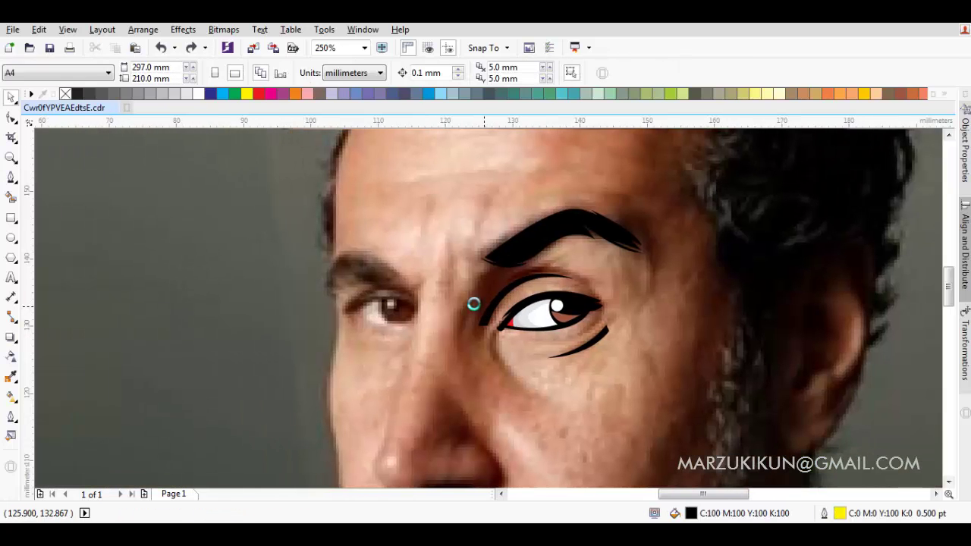
key(F5)
scroll(461, 307, up, 1)
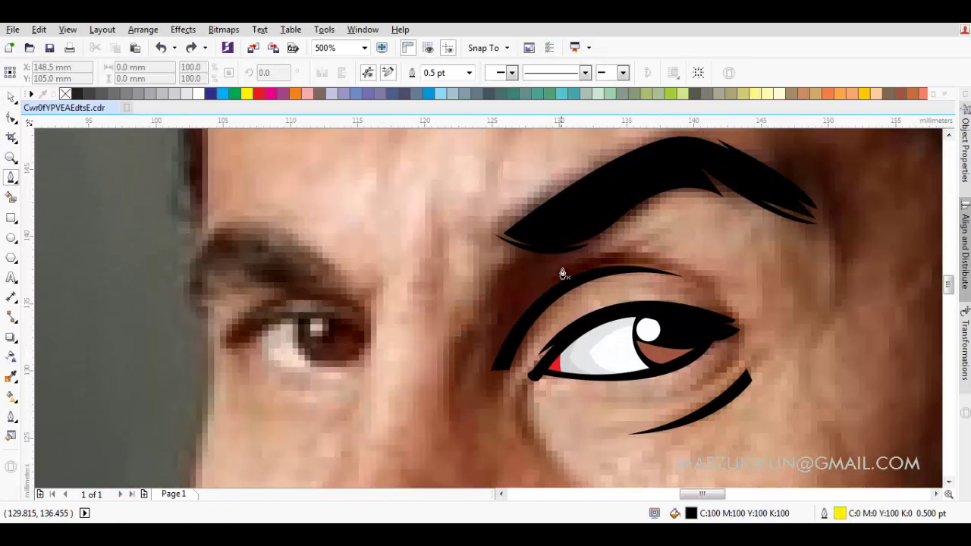
scroll(544, 321, up, 1)
Draw a thin stroke under the eyebrow and weld it into the brow.
drag(566, 282, 568, 297)
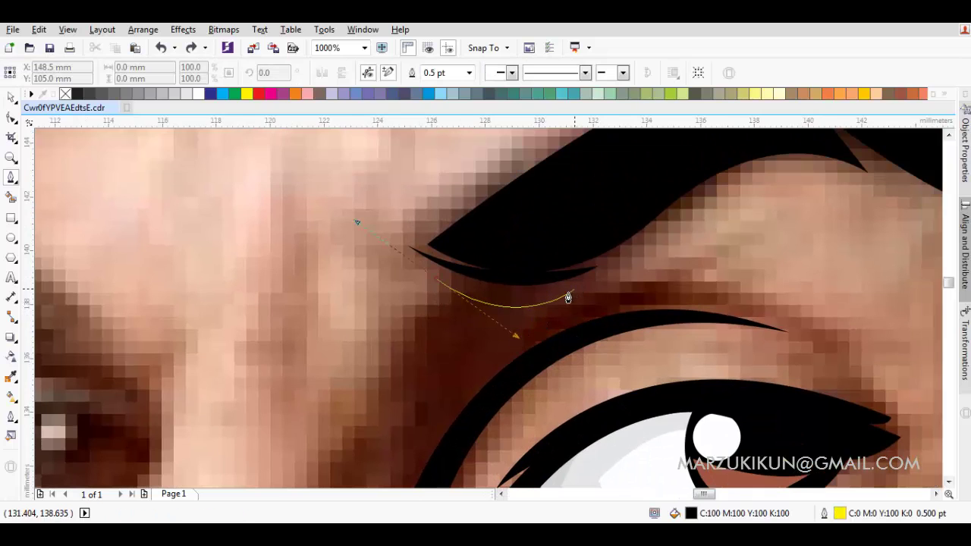
scroll(568, 297, up, 1)
mouse_move(316, 263)
mouse_down()
mouse_move(462, 382)
mouse_move(544, 329)
mouse_move(499, 290)
mouse_up()
key(space)
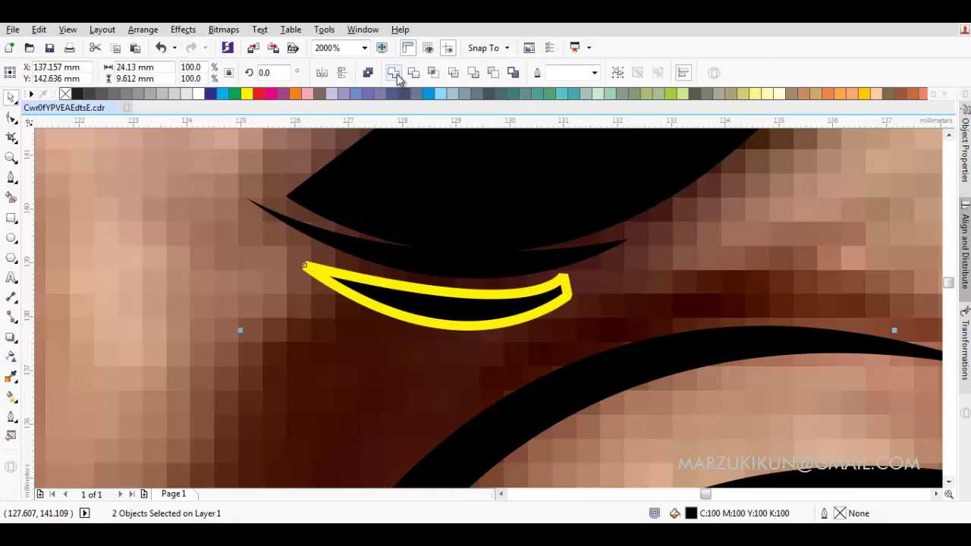
click(394, 74)
scroll(445, 303, down, 2)
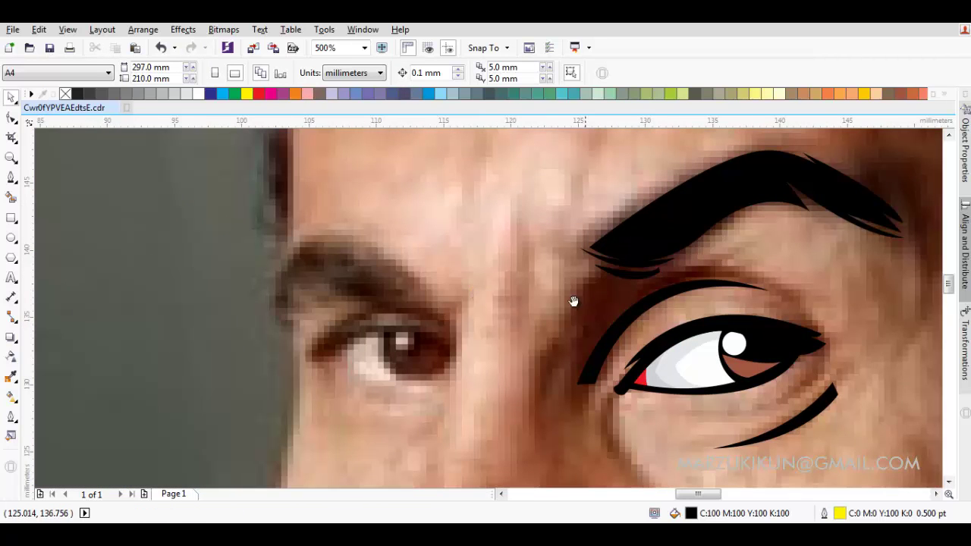
scroll(698, 321, down, 2)
scroll(776, 274, up, 3)
Draw a hooked strand at the eyebrow's outer tip and weld it onto the brow.
key(space)
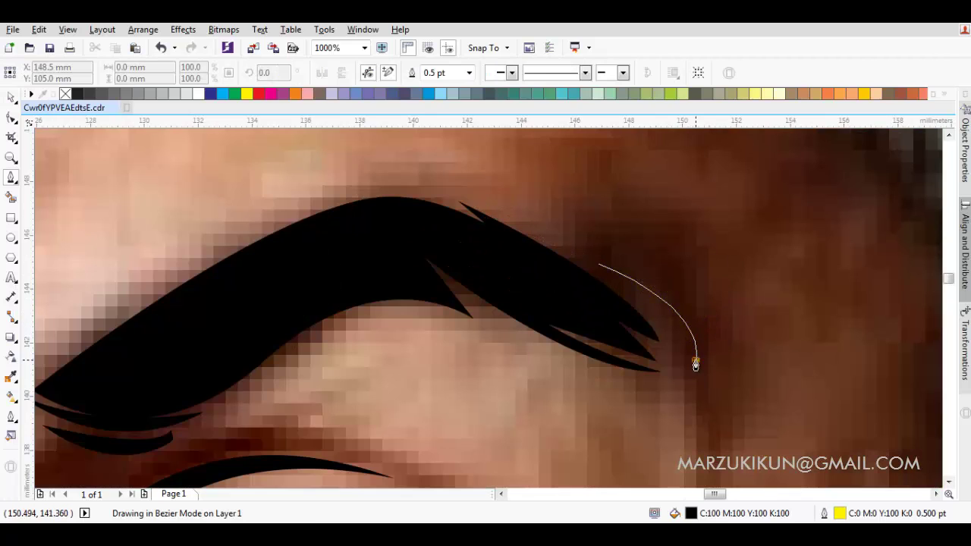
drag(696, 361, 718, 363)
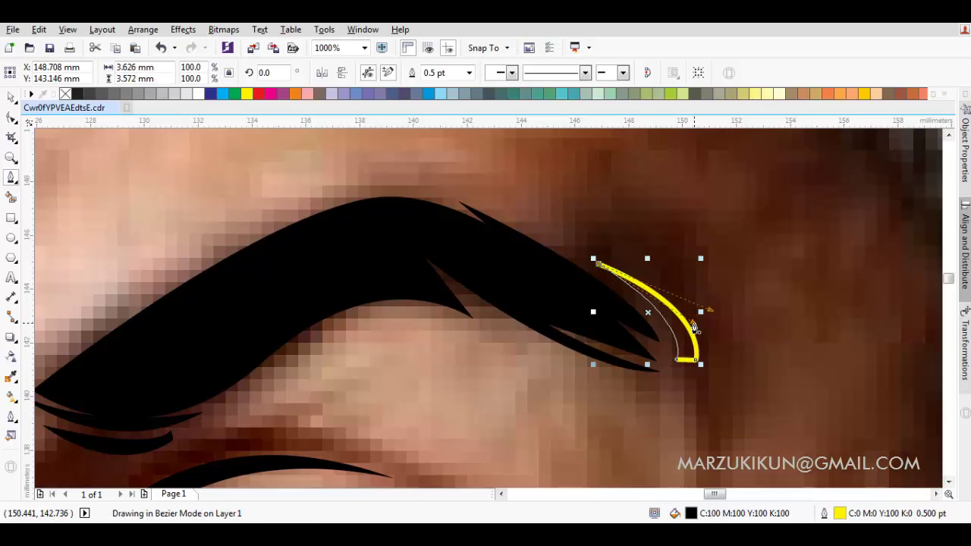
click(598, 264)
key(space)
shift+click(557, 282)
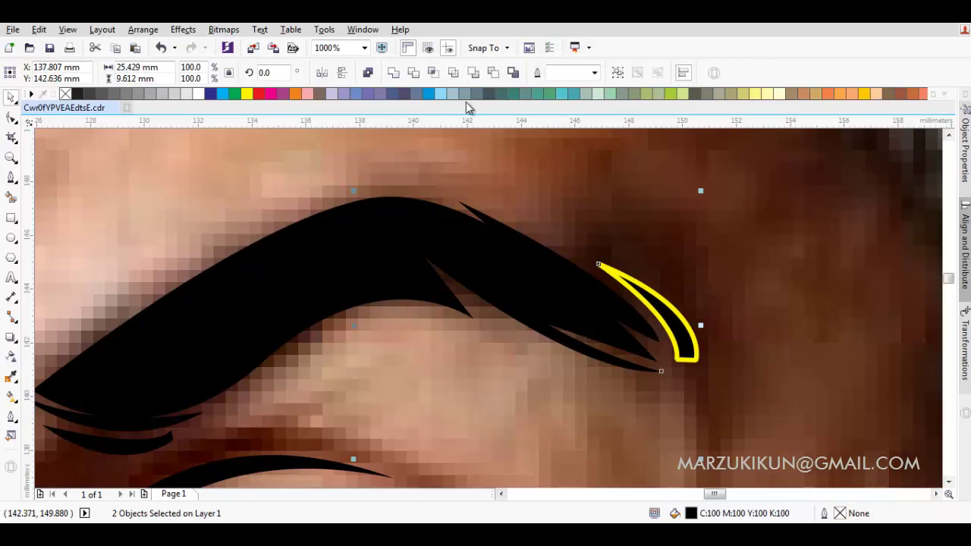
click(388, 72)
scroll(648, 224, down, 3)
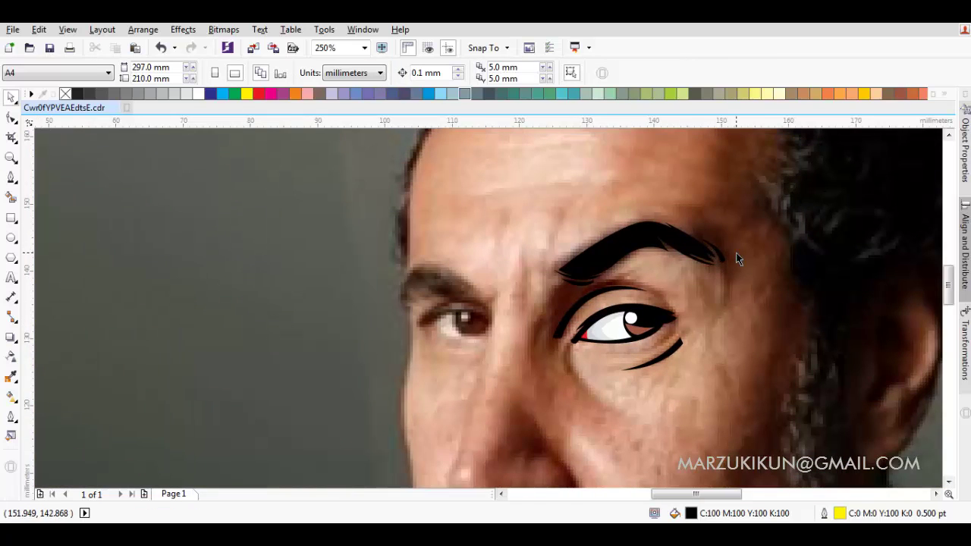
scroll(736, 253, down, 2)
scroll(754, 294, down, 1)
scroll(764, 309, down, 1)
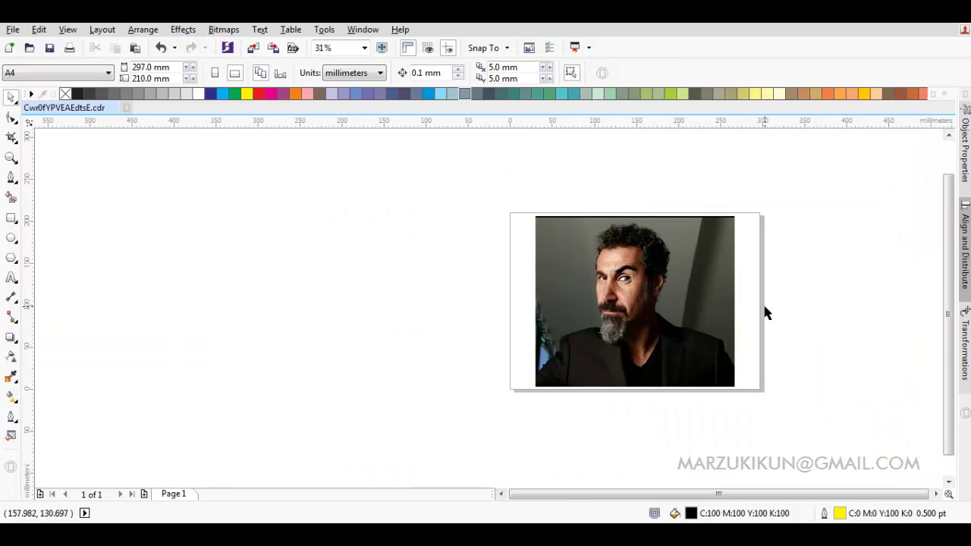
drag(631, 296, 391, 296)
scroll(642, 292, up, 1)
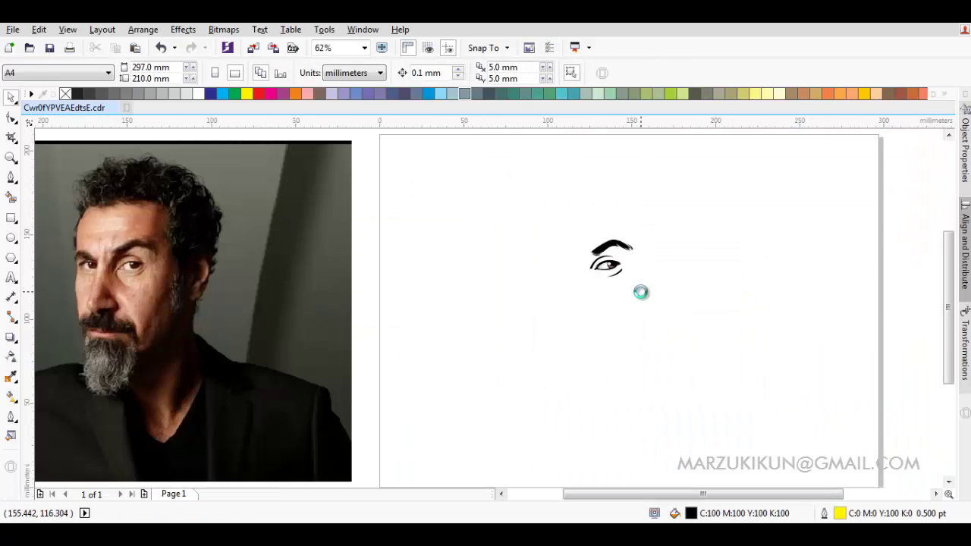
scroll(642, 291, up, 2)
key(Escape)
scroll(573, 295, up, 1)
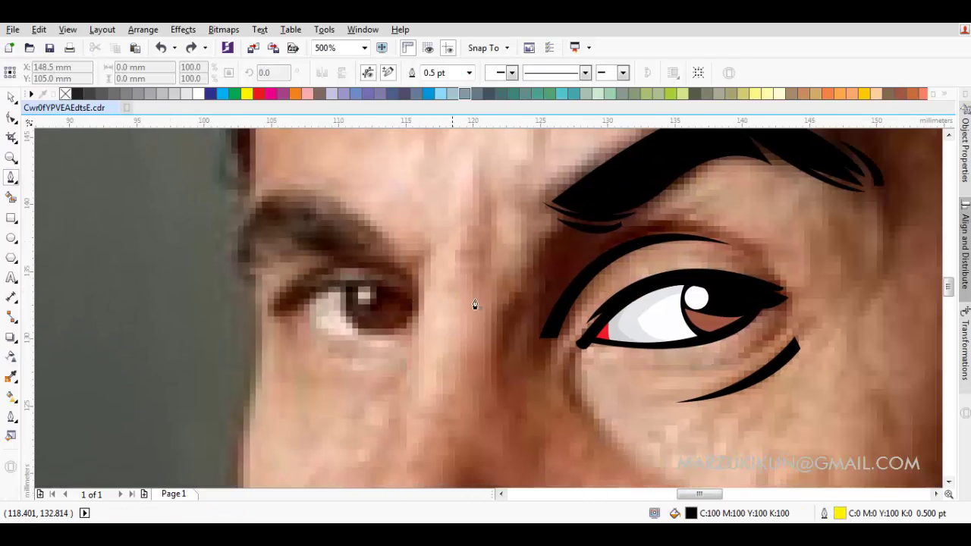
scroll(590, 322, up, 1)
scroll(597, 334, down, 1)
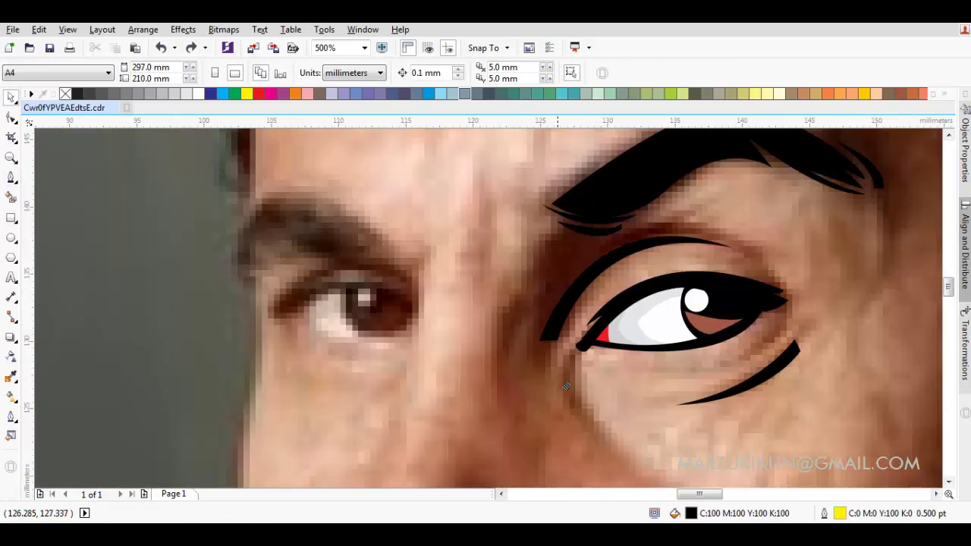
drag(566, 387, 572, 381)
key(ctrl+z)
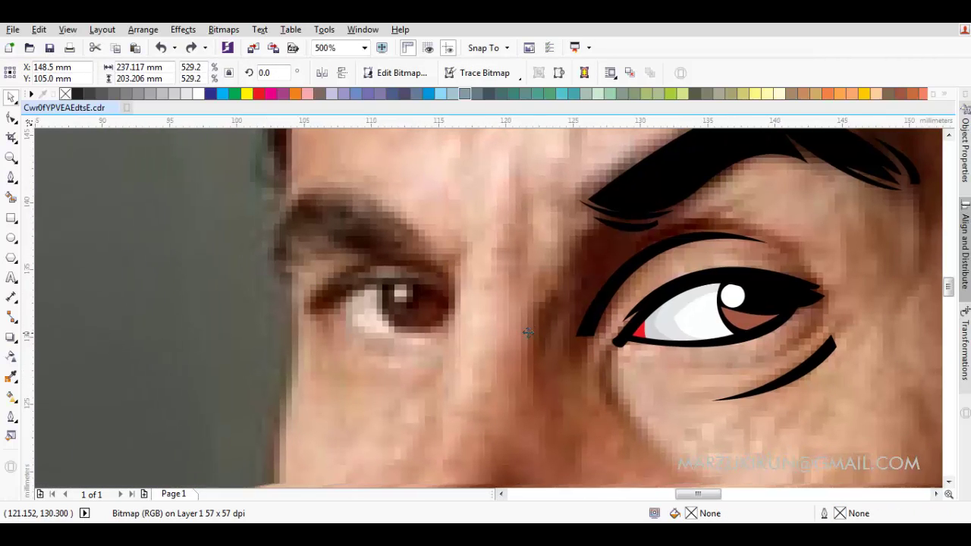
key(Escape)
key(F5)
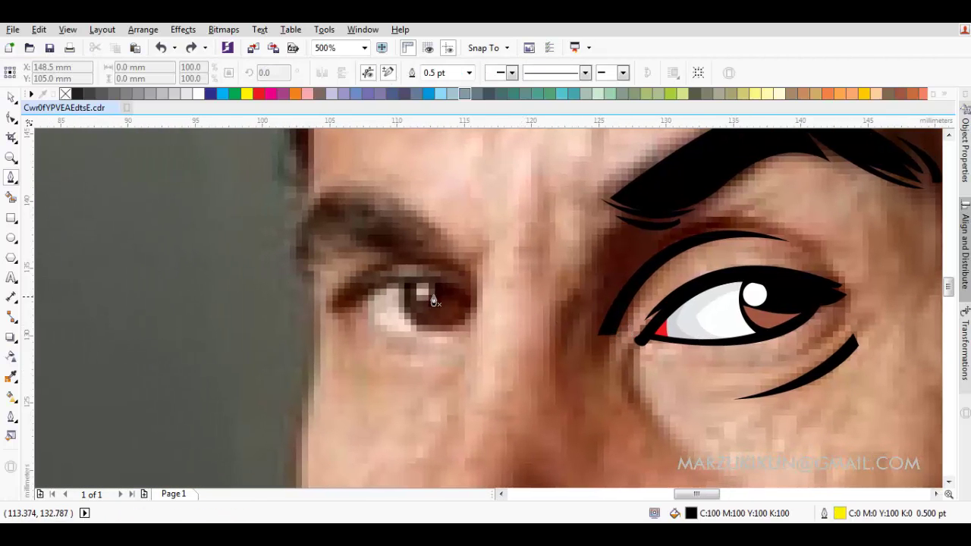
Trace the other eye's upper lid corner to corner and close it into a black shape.
scroll(434, 301, up, 2)
drag(265, 321, 294, 336)
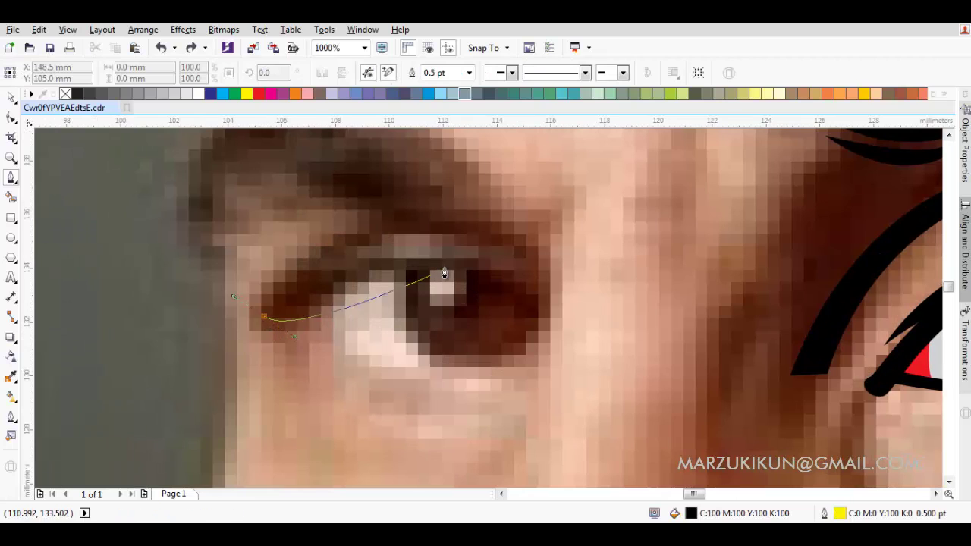
drag(414, 267, 490, 260)
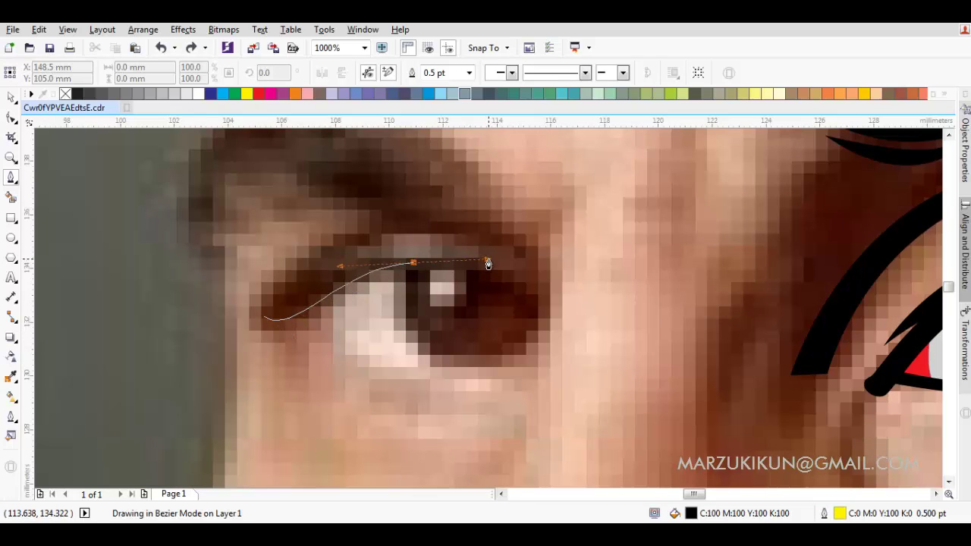
drag(542, 326, 558, 328)
double_click(538, 319)
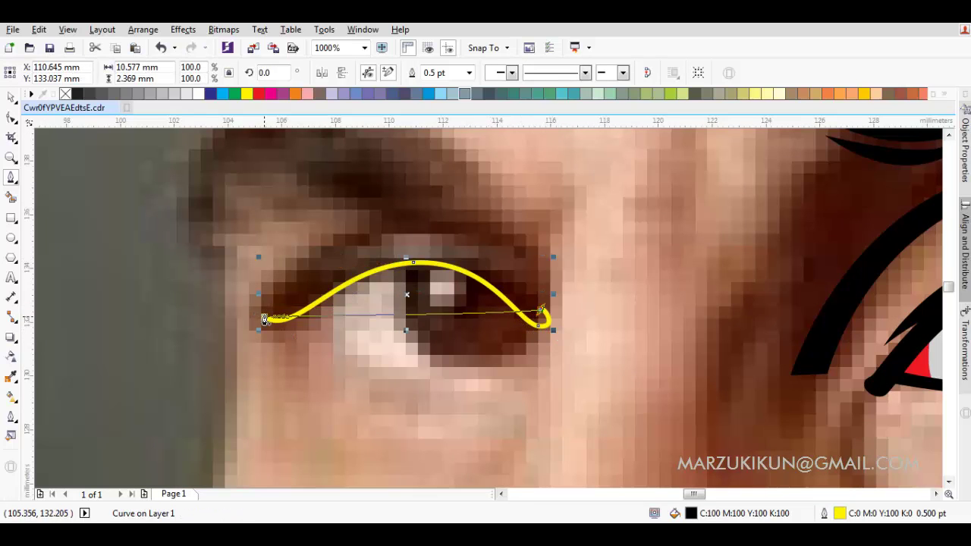
drag(264, 318, 433, 181)
drag(515, 242, 516, 241)
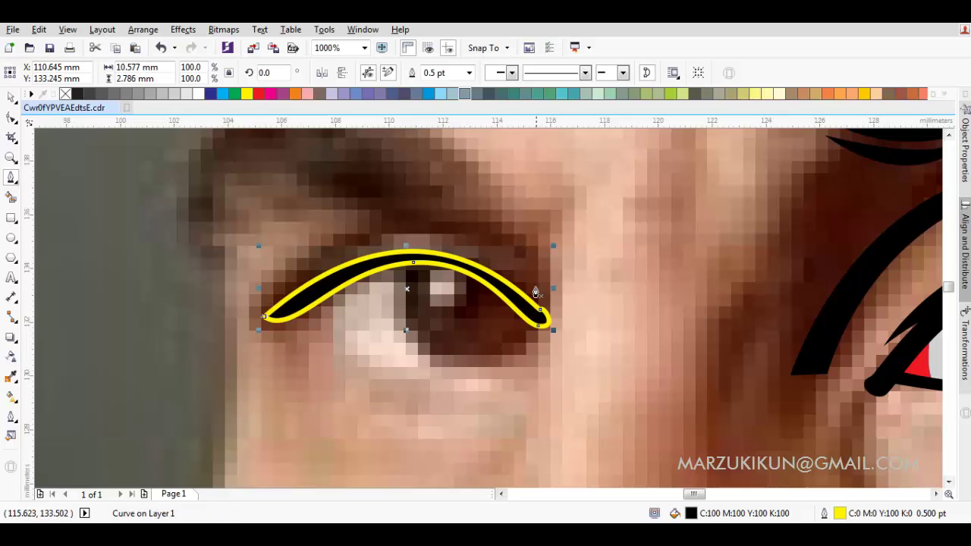
Add further black arching strokes over the upper lid.
drag(394, 229, 387, 220)
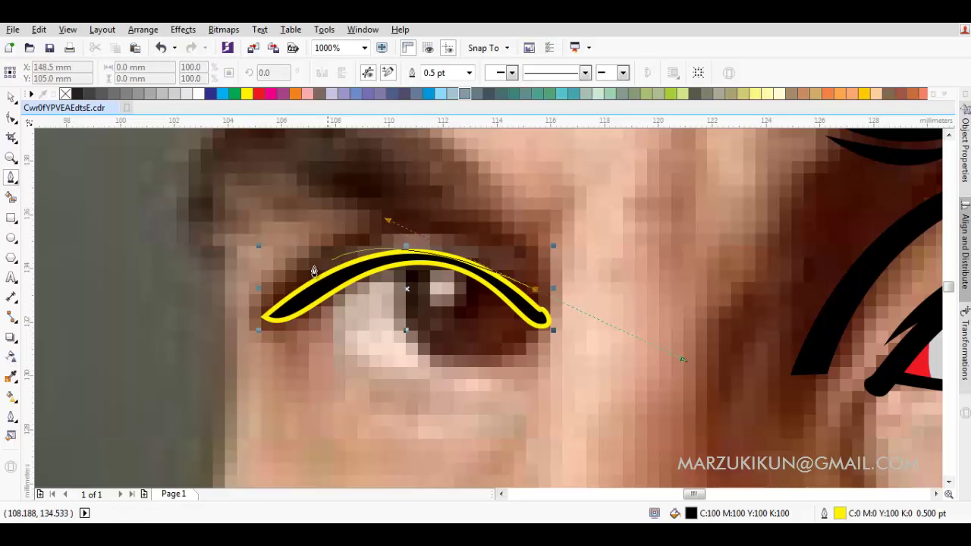
click(272, 305)
mouse_move(540, 298)
mouse_down()
mouse_move(347, 200)
mouse_move(369, 190)
mouse_up()
click(267, 304)
scroll(415, 238, down, 3)
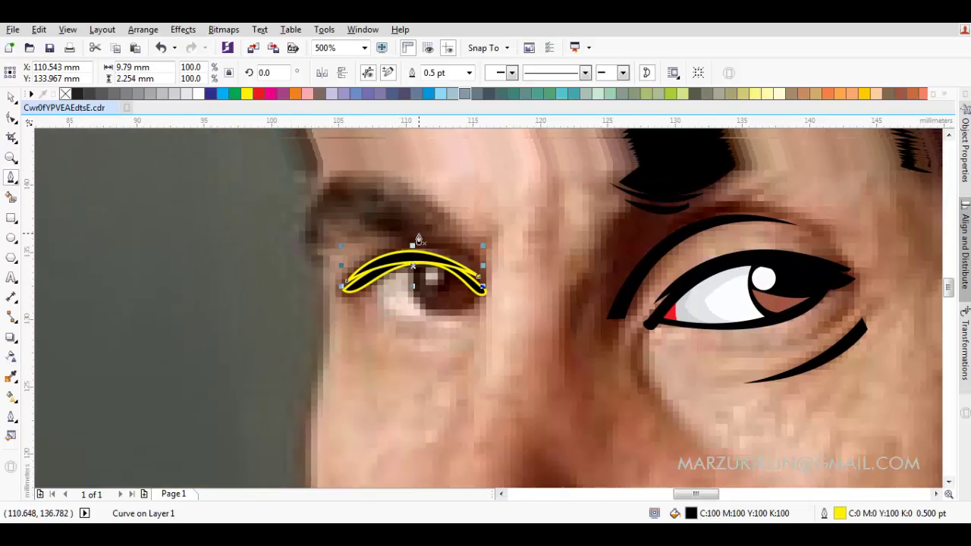
scroll(373, 256, up, 3)
drag(350, 257, 492, 242)
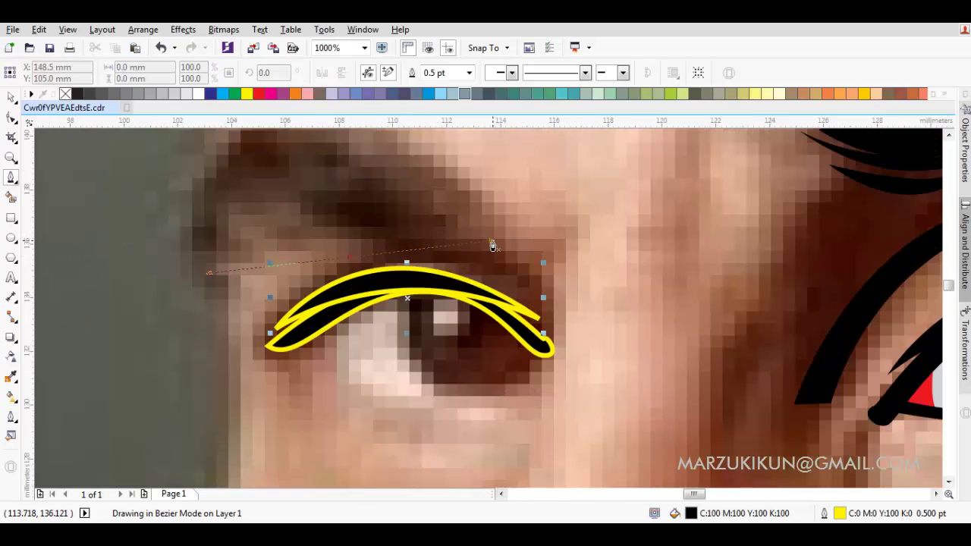
Close the arching stroke above the lid into a black filled crease shape.
scroll(547, 322, up, 2)
click(549, 316)
scroll(549, 315, down, 2)
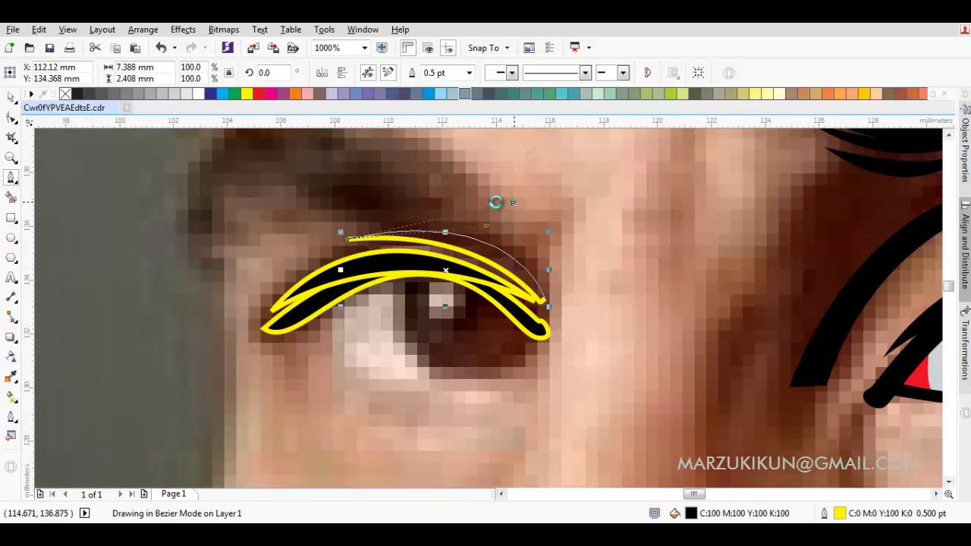
click(346, 239)
scroll(347, 239, down, 2)
scroll(445, 243, up, 2)
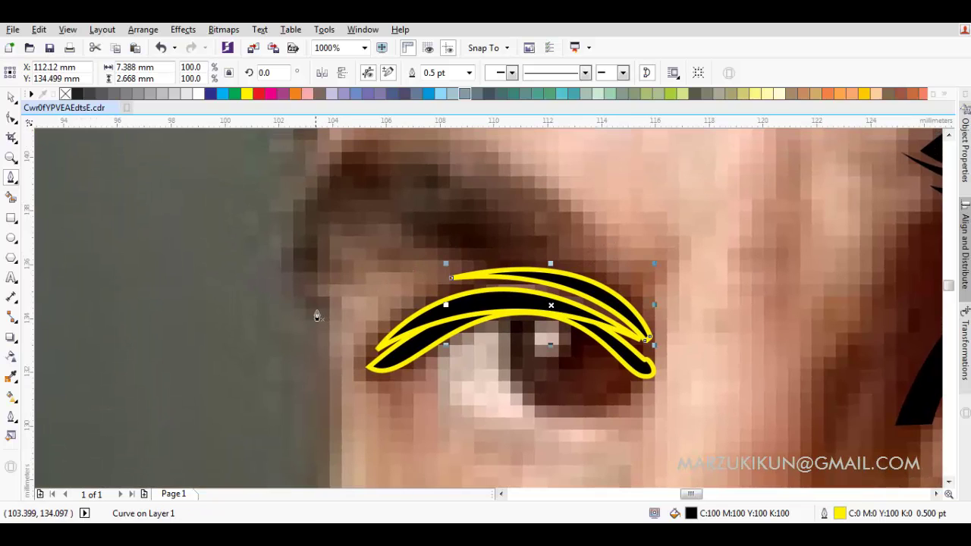
Trace a black eyebrow arching above the other eye and nudge its top node with the Shape tool.
click(329, 326)
drag(364, 257, 403, 268)
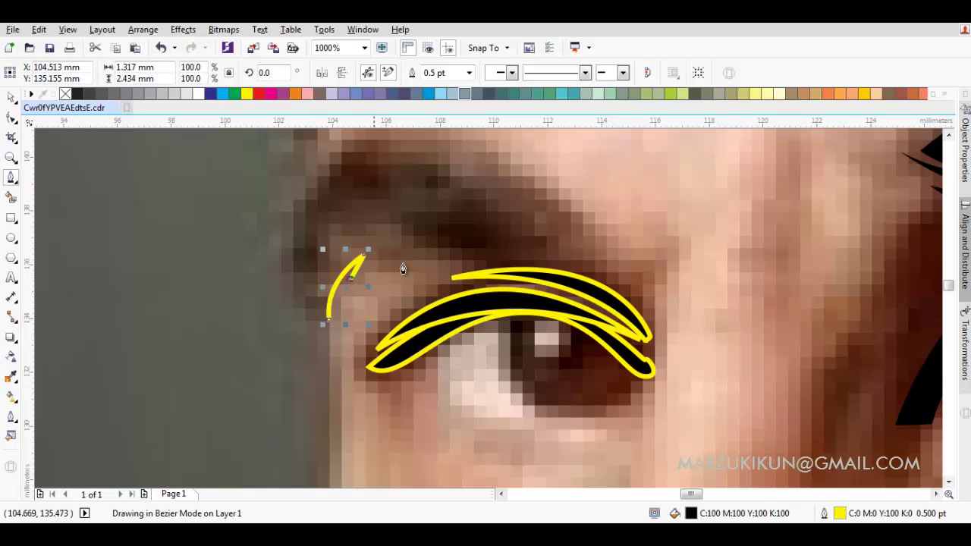
drag(625, 286, 641, 298)
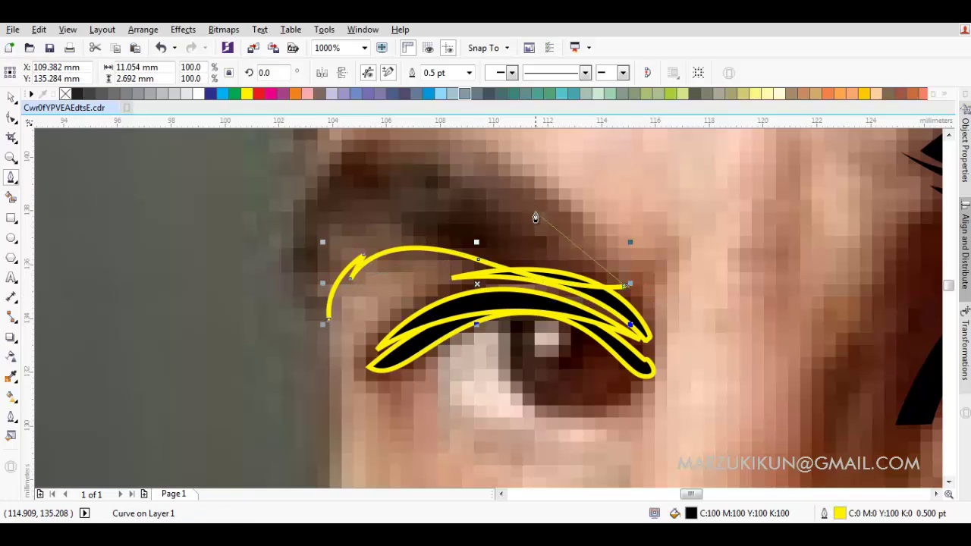
scroll(522, 289, down, 1)
scroll(471, 223, up, 1)
drag(403, 202, 321, 201)
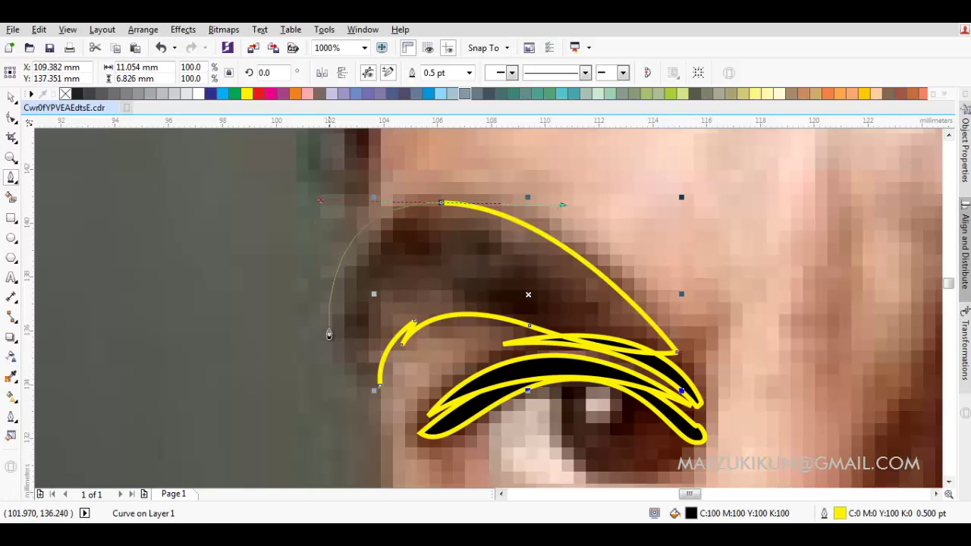
drag(377, 392, 317, 343)
key(F10)
drag(443, 212, 436, 216)
key(space)
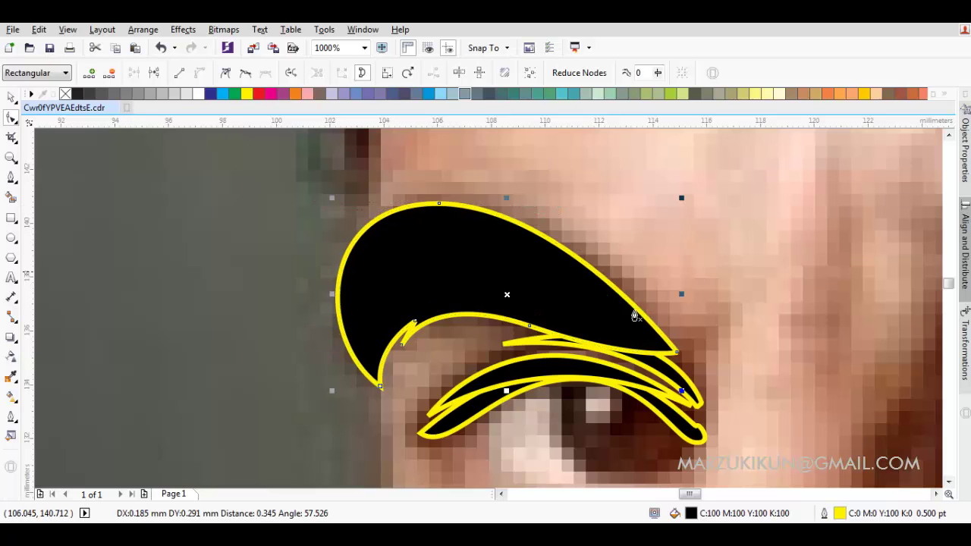
scroll(642, 313, up, 1)
drag(522, 241, 630, 334)
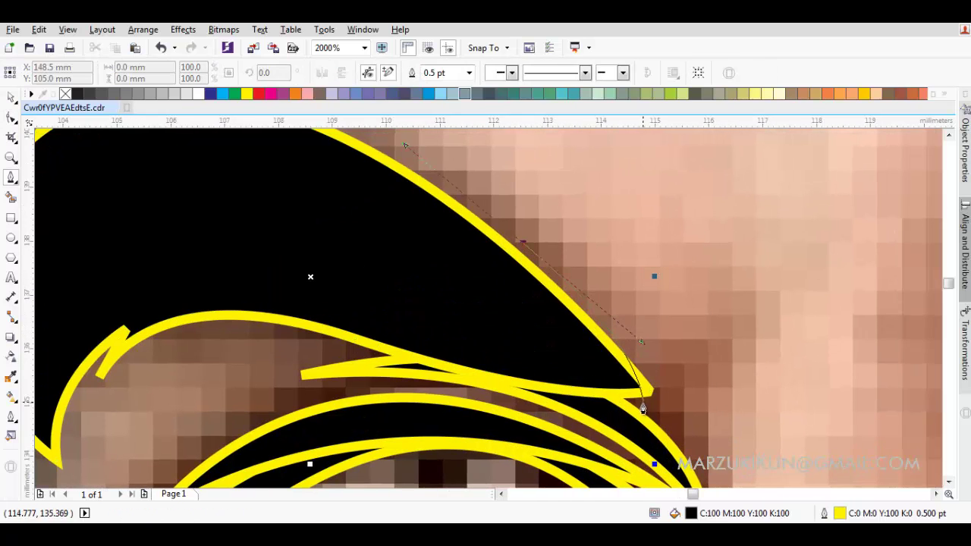
Draw two pointed strands at the eyebrow's tail and merge them into the brow.
key(Escape)
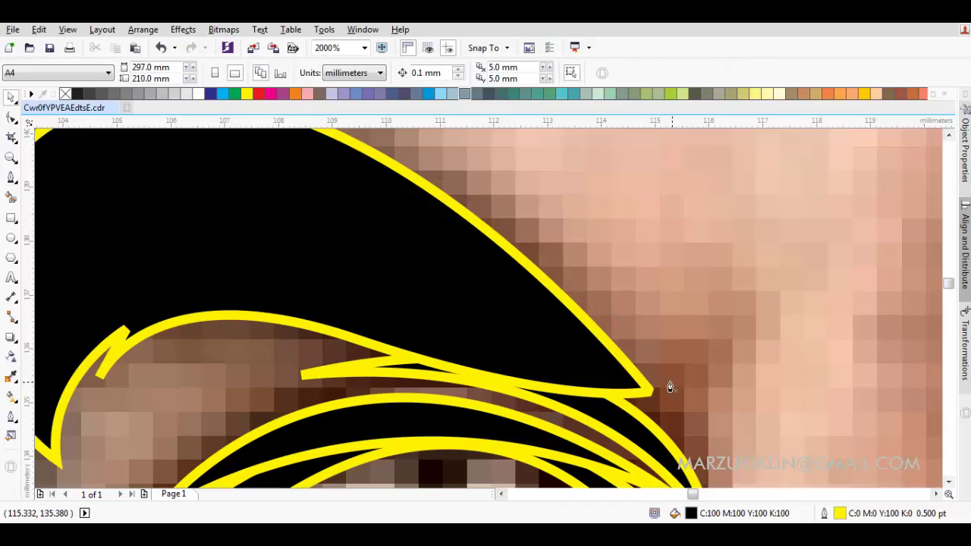
click(667, 392)
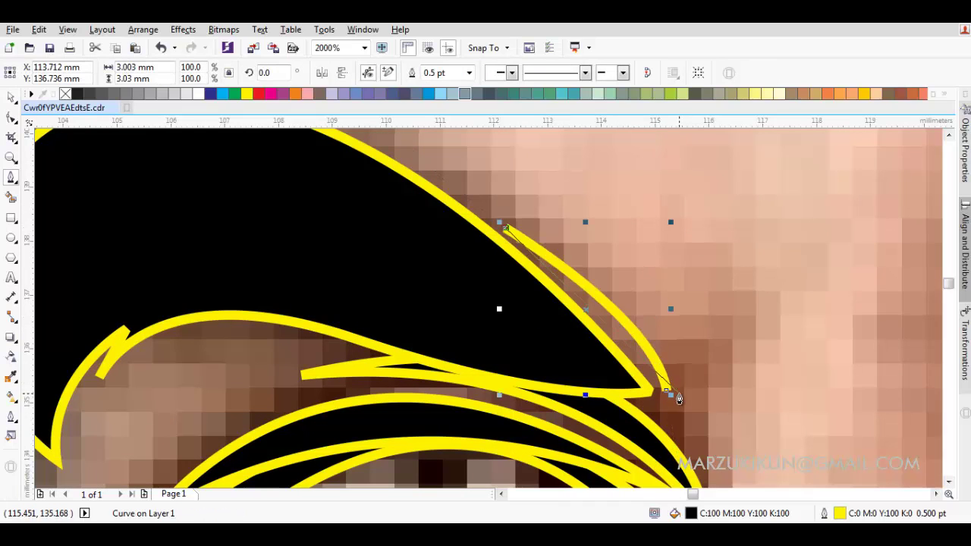
key(space)
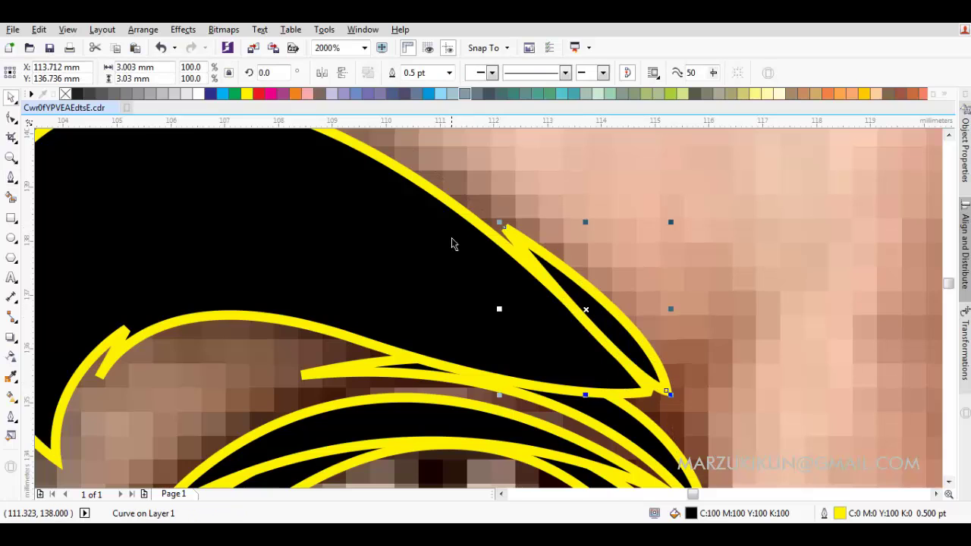
shift+click(453, 243)
key(space)
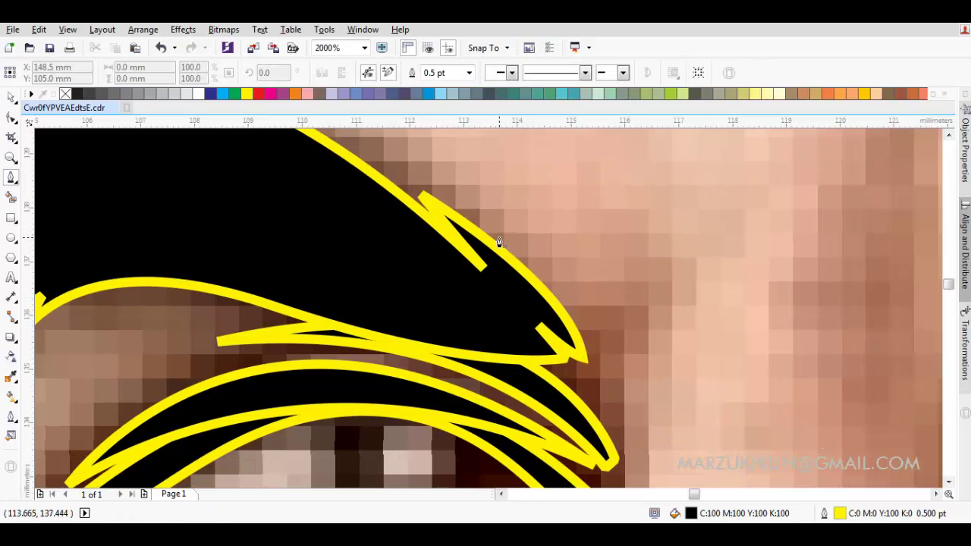
click(583, 359)
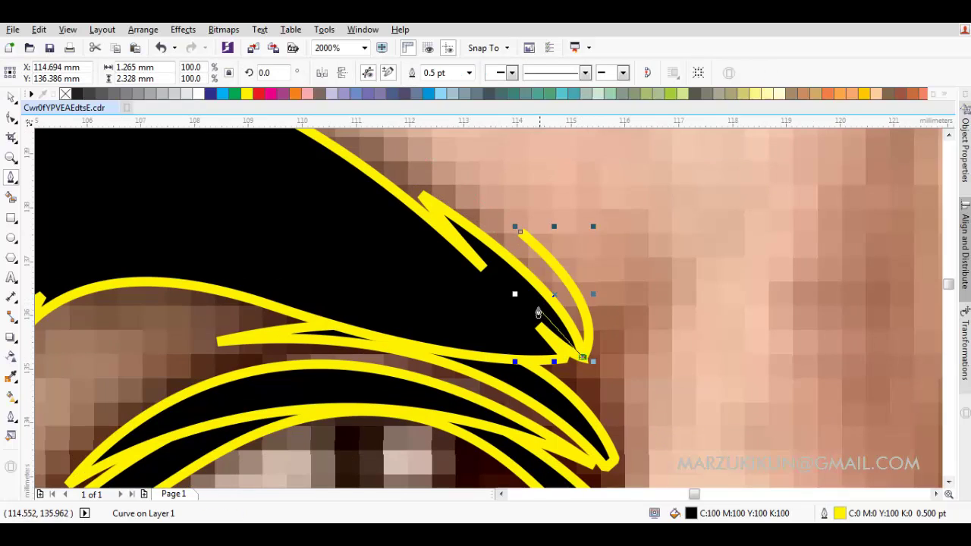
click(516, 236)
key(space)
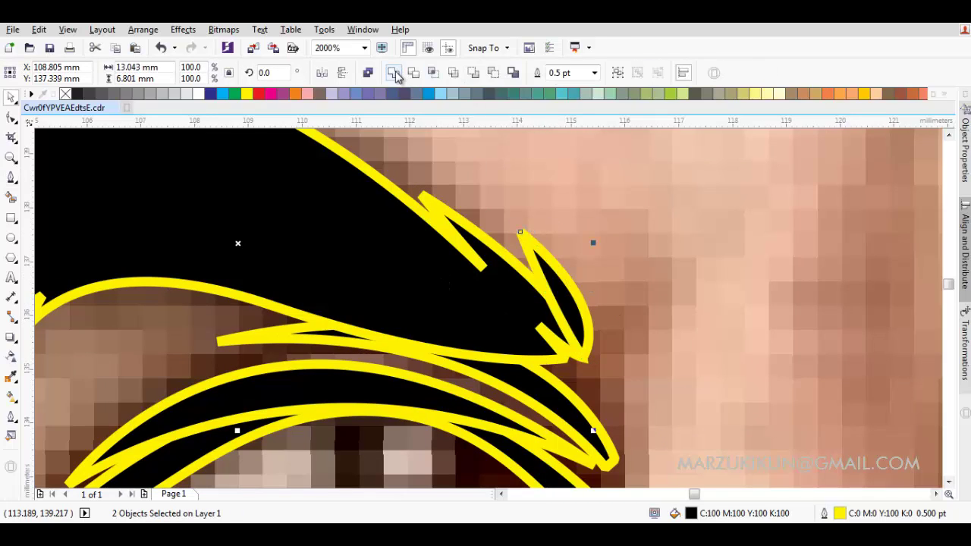
click(397, 73)
Outline the left eye's lower lid with a closed Bezier curve.
scroll(625, 273, down, 2)
key(space)
scroll(534, 325, down, 2)
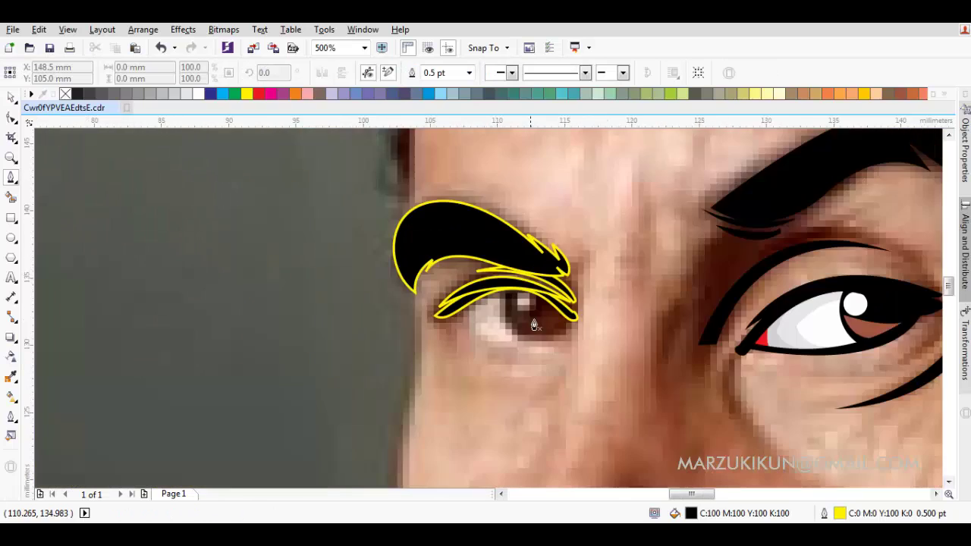
scroll(534, 325, up, 2)
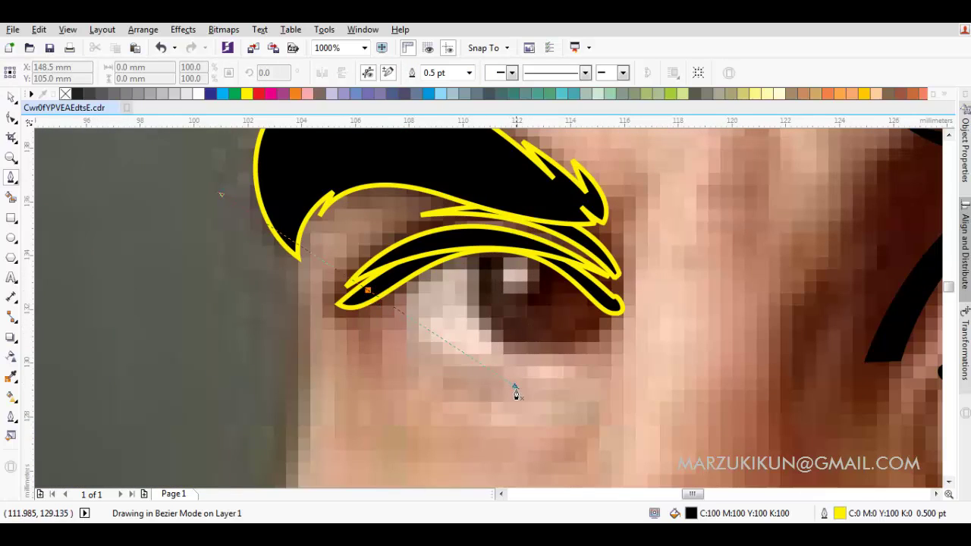
drag(549, 393, 582, 382)
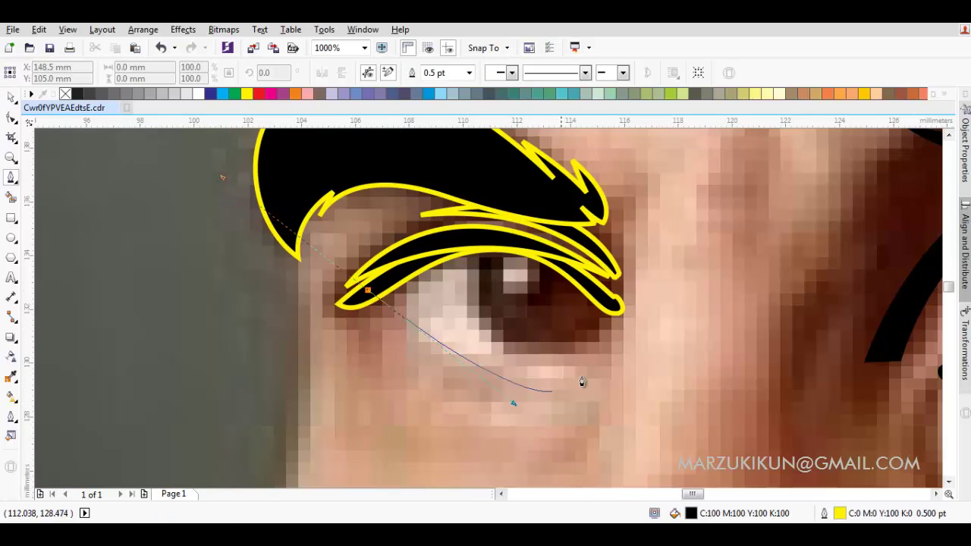
click(613, 309)
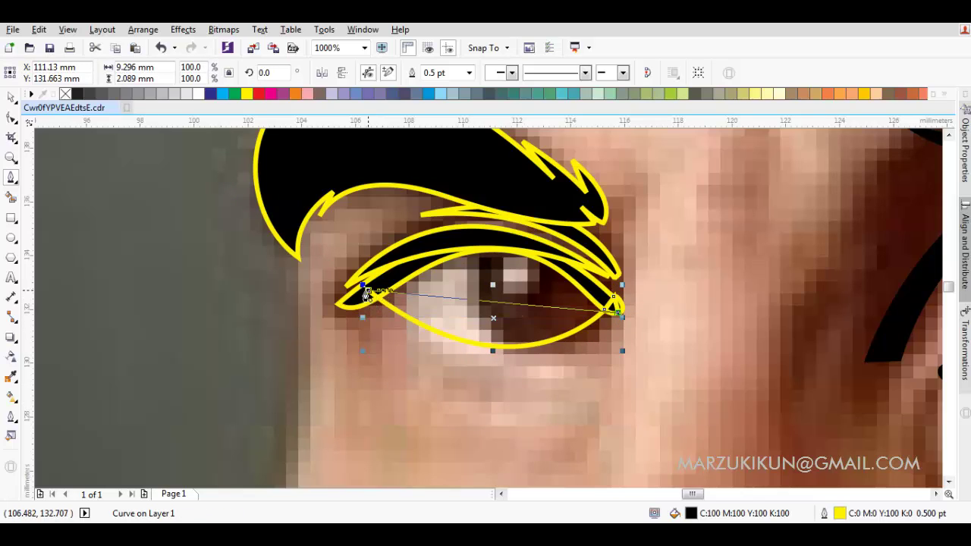
Bend the lower lid curve down below the left eye and finish it.
drag(367, 295, 489, 451)
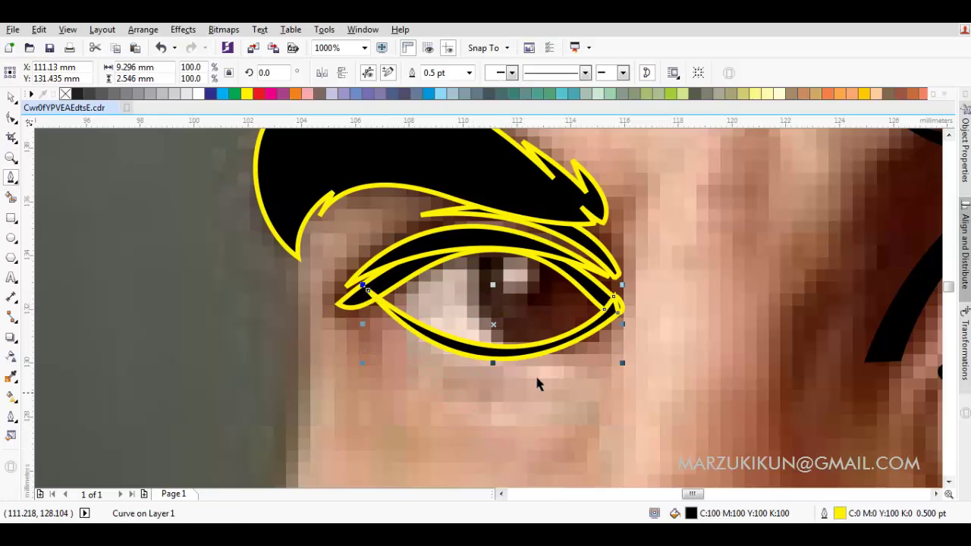
key(space)
scroll(535, 373, down, 1)
scroll(599, 372, right, 3)
scroll(630, 326, left, 1)
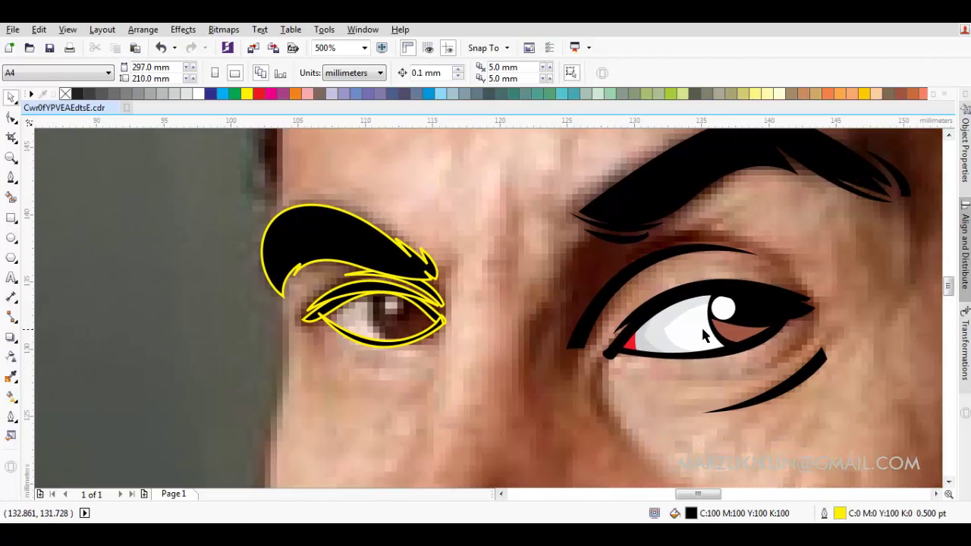
Shrink the right eye's white pupil highlight slightly.
click(729, 313)
scroll(730, 310, up, 1)
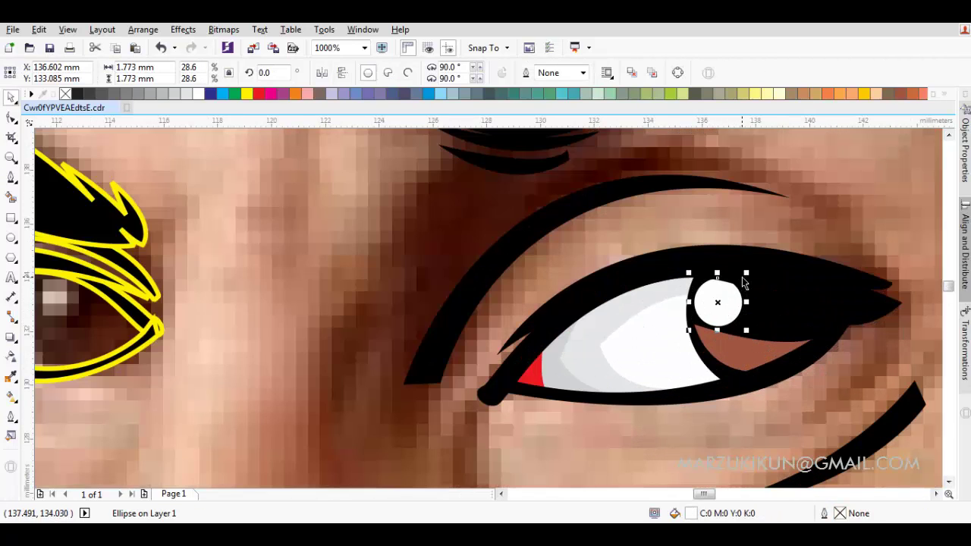
drag(746, 274, 746, 293)
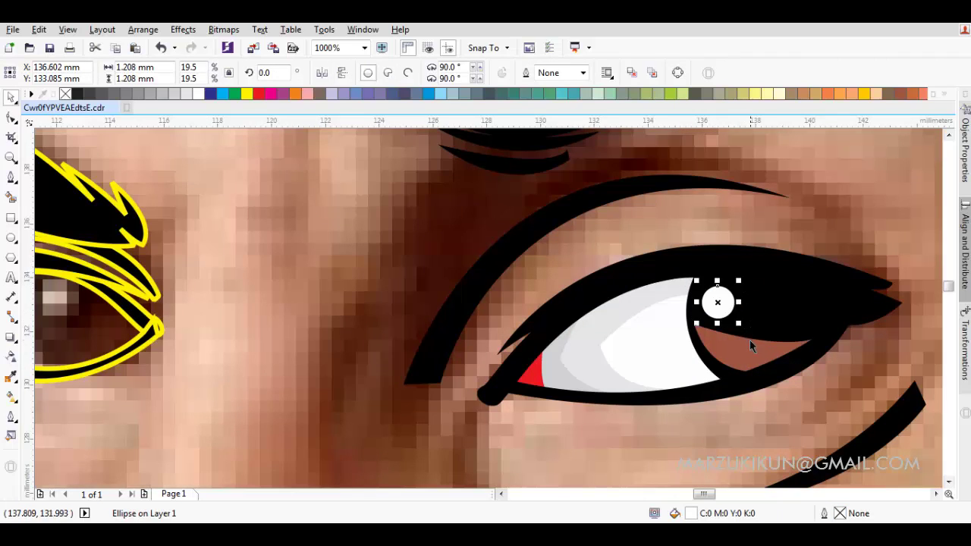
shift+click(741, 350)
Copy the brown iris, black pupil and white highlight onto the left eye.
shift+click(741, 350)
click(741, 350)
click(717, 311)
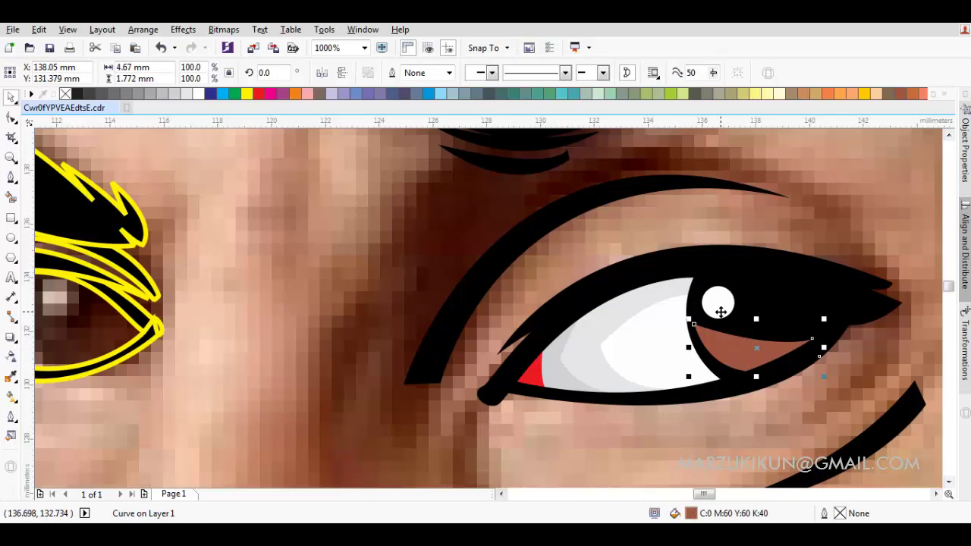
shift+click(759, 330)
shift+click(763, 326)
scroll(761, 323, down, 1)
drag(761, 322, 427, 322)
scroll(427, 322, up, 1)
Stack the copied iris pieces relative to the left eye's outline and adjust their position.
right_click(427, 322)
mouse_move(466, 380)
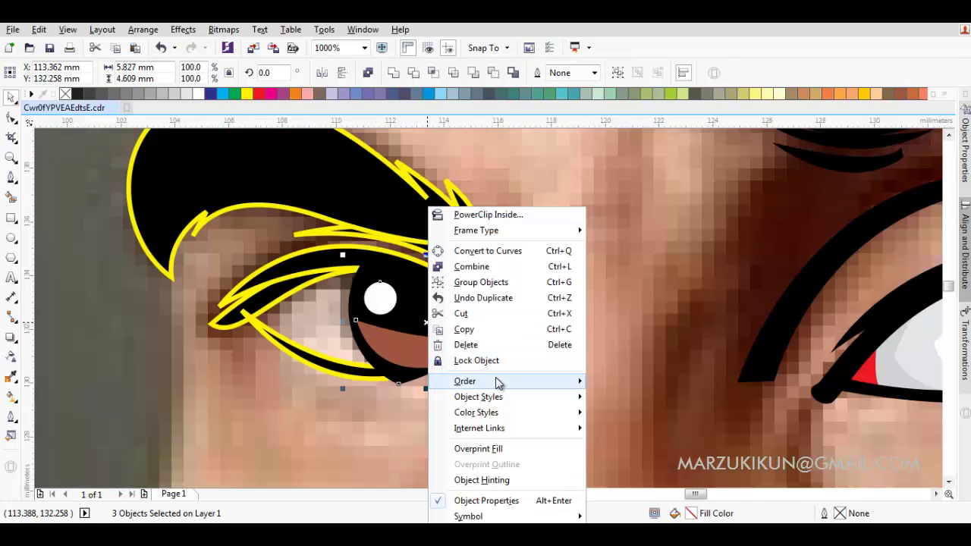
click(622, 480)
click(549, 377)
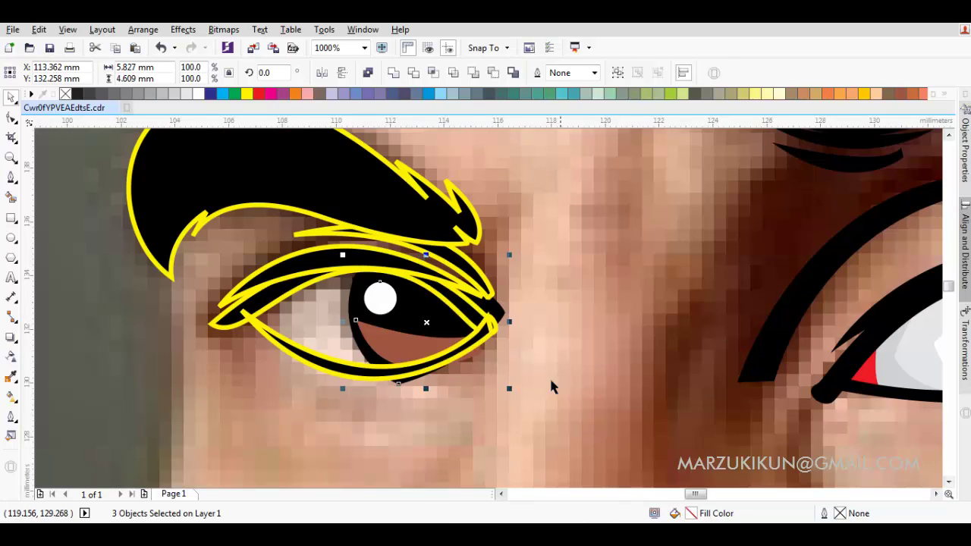
scroll(418, 331, up, 1)
mouse_move(435, 333)
mouse_down()
mouse_move(738, 331)
mouse_move(408, 319)
mouse_up()
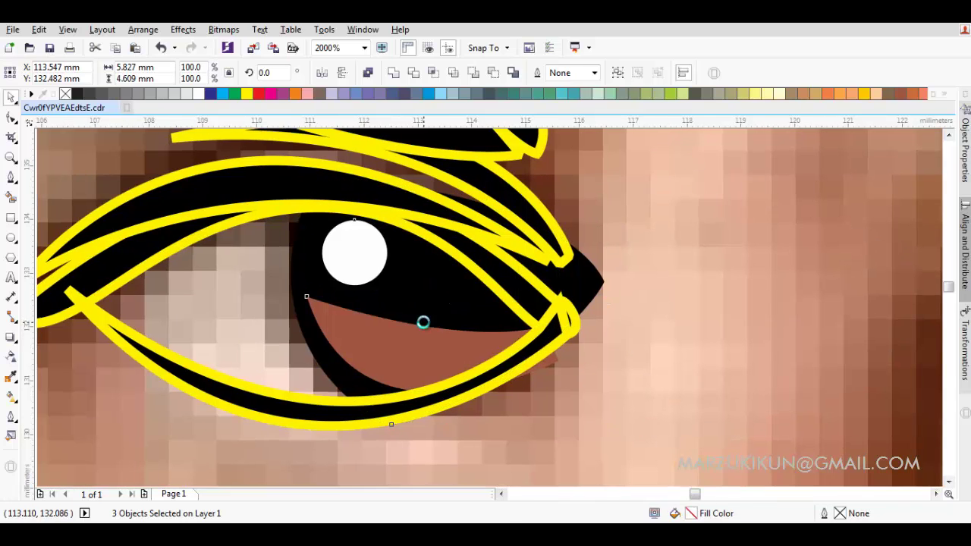
Draw Bezier curves under the lower lid and around the outer eye corner.
key(F5)
drag(335, 411, 390, 415)
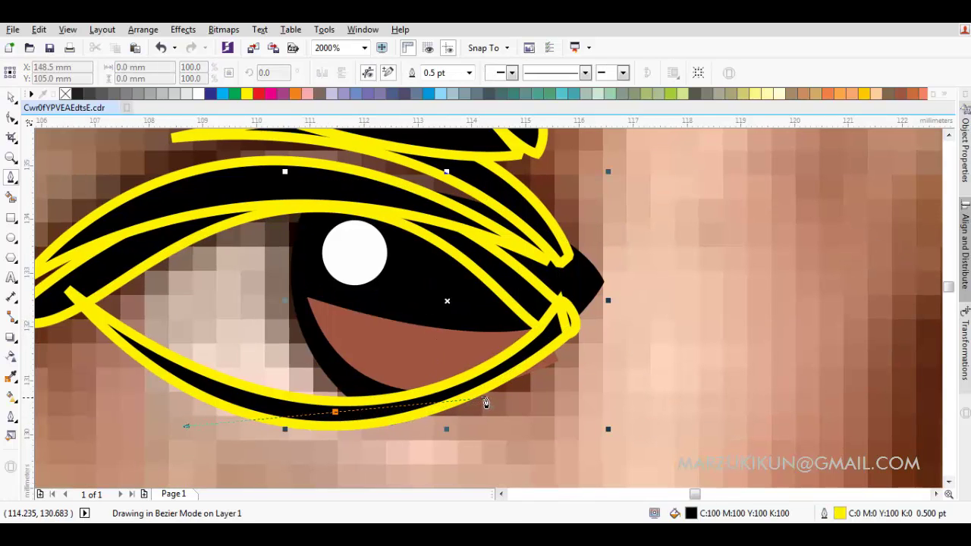
drag(486, 403, 505, 397)
click(553, 331)
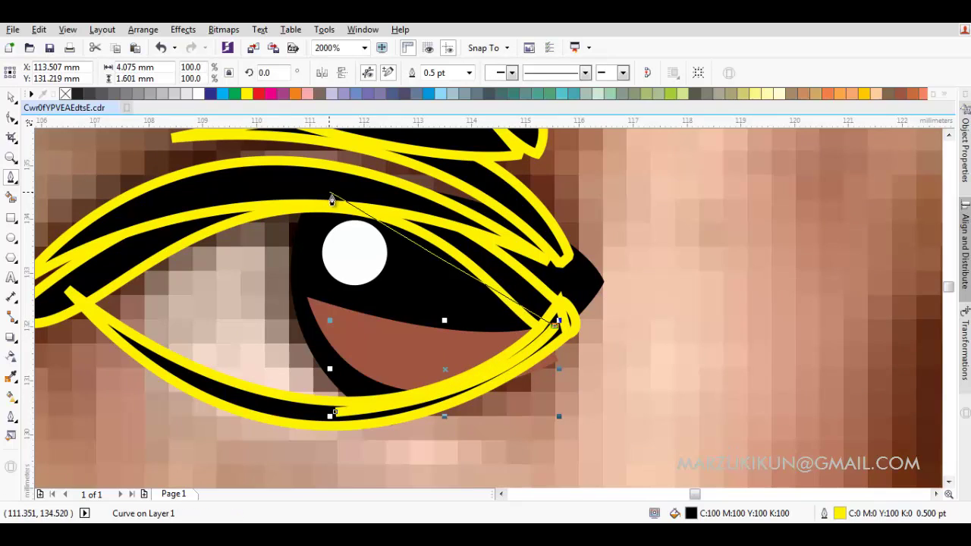
drag(332, 195, 214, 193)
scroll(215, 193, down, 2)
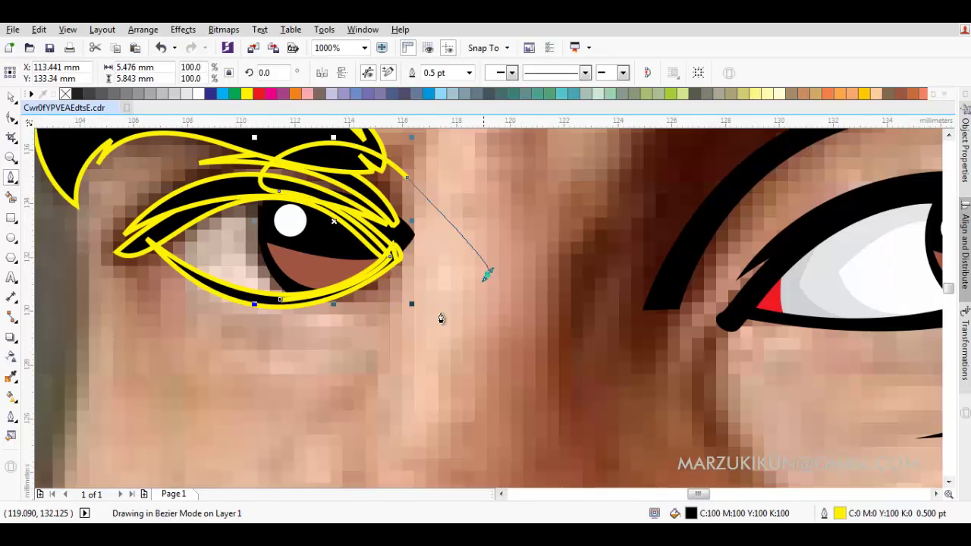
drag(488, 274, 398, 325)
click(279, 303)
scroll(289, 228, up, 2)
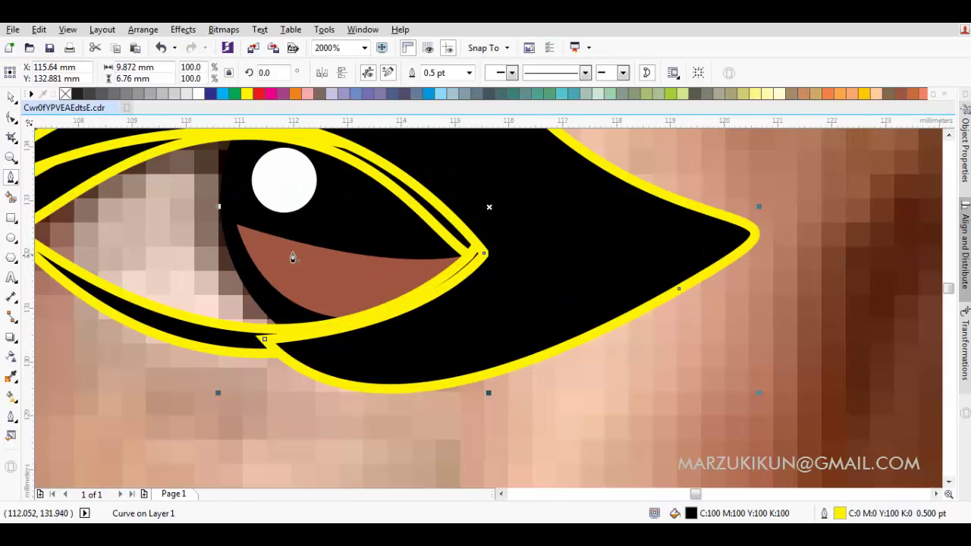
Remove the new shape's black fill and trim the overlapping eye shapes against each other.
click(65, 94)
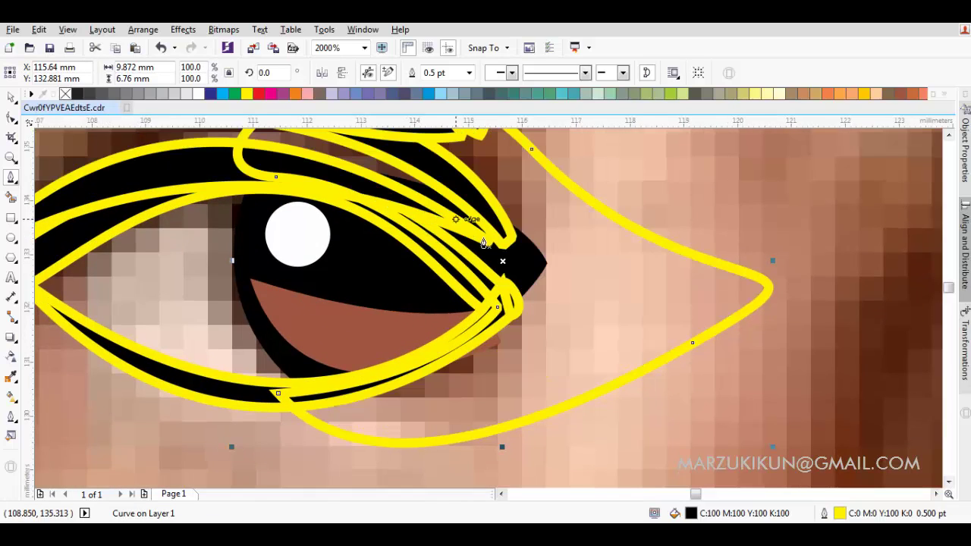
shift+click(410, 349)
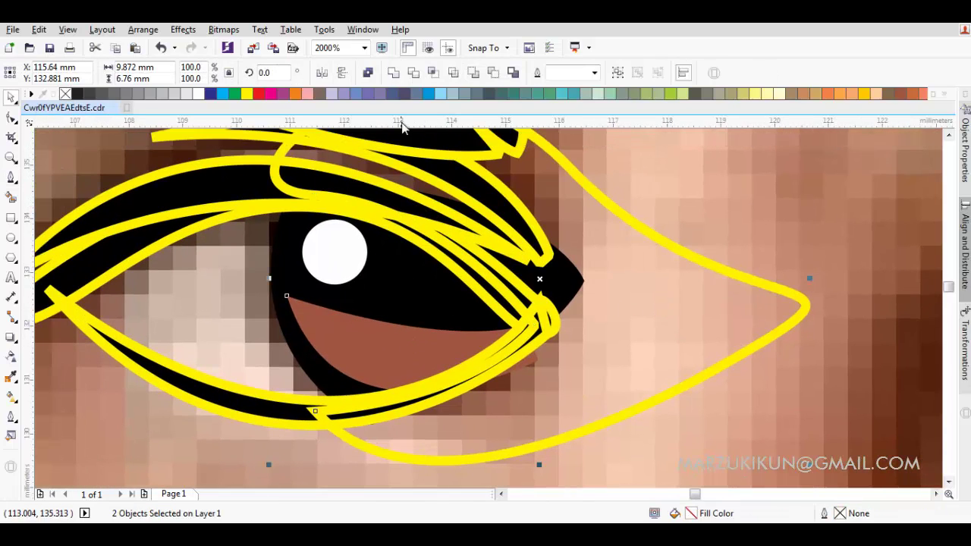
click(413, 72)
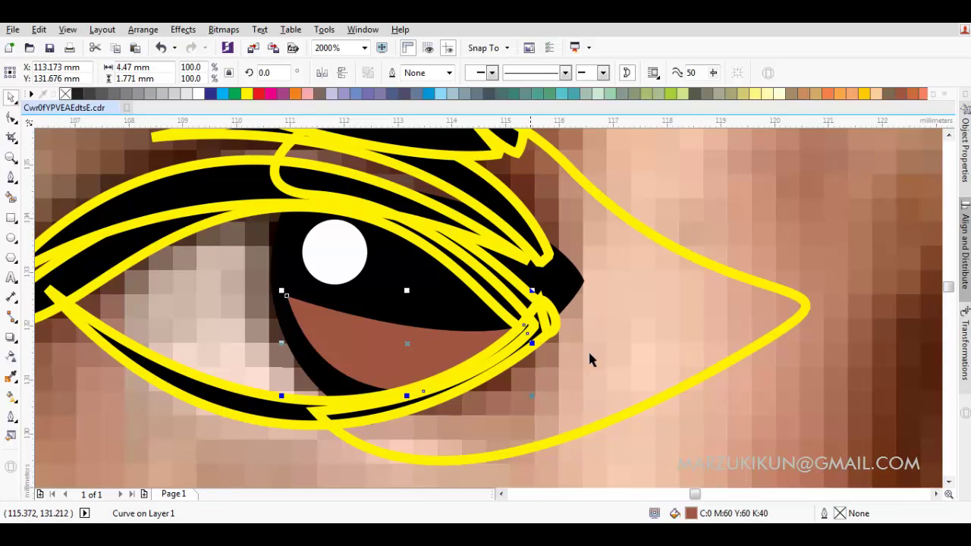
shift+click(449, 287)
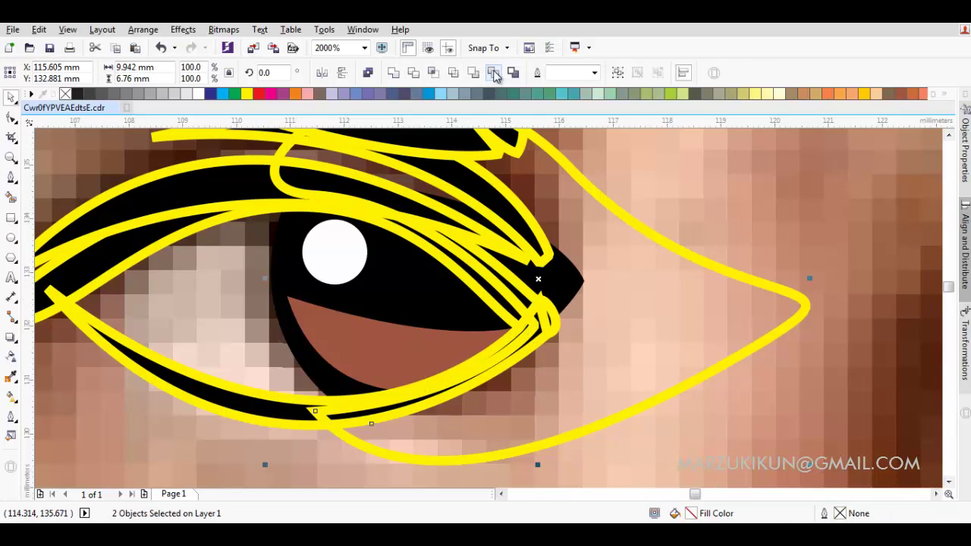
click(494, 74)
scroll(381, 362, down, 2)
click(544, 338)
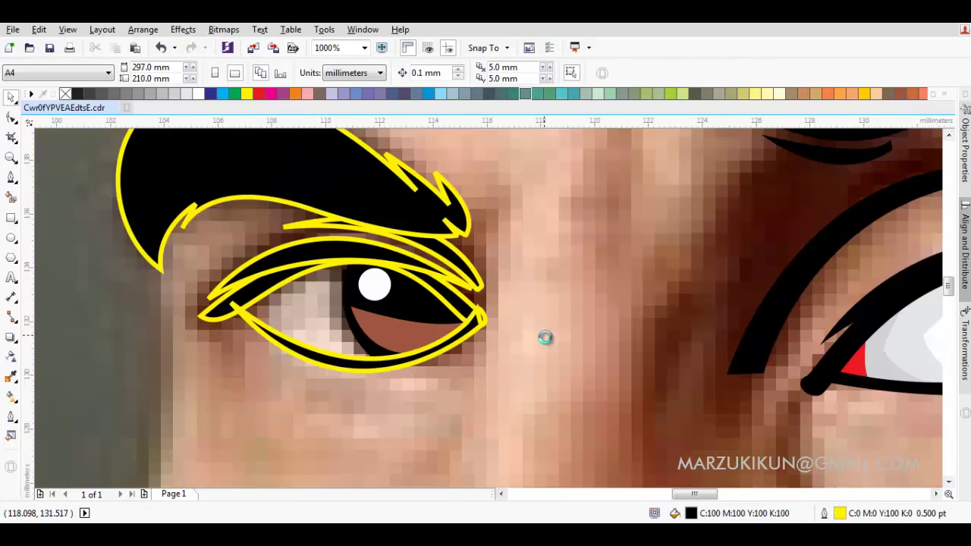
scroll(544, 338, down, 2)
scroll(460, 312, up, 3)
Trace a closed eye-white shape, fill it white and place it behind the black iris.
scroll(475, 317, down, 2)
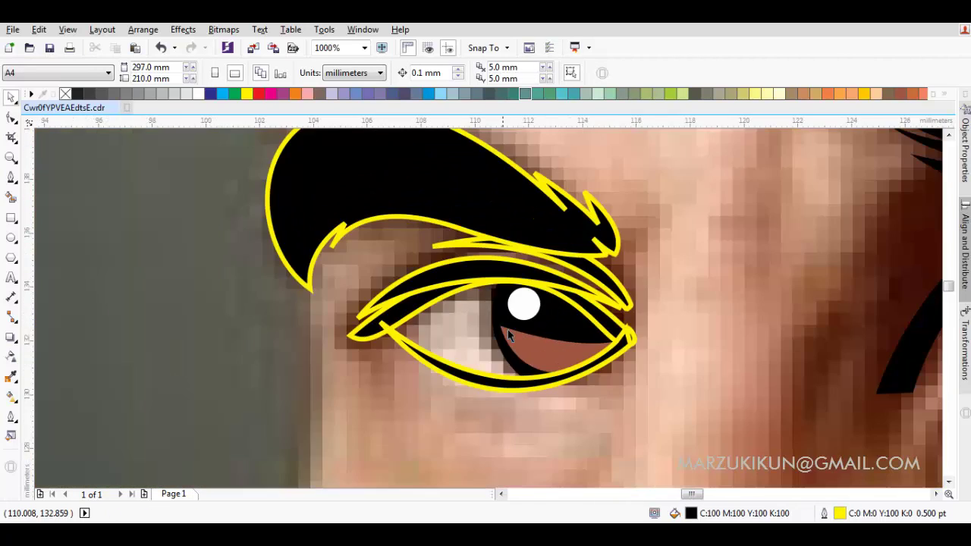
scroll(508, 336, down, 2)
key(F5)
scroll(563, 360, up, 2)
scroll(433, 341, up, 2)
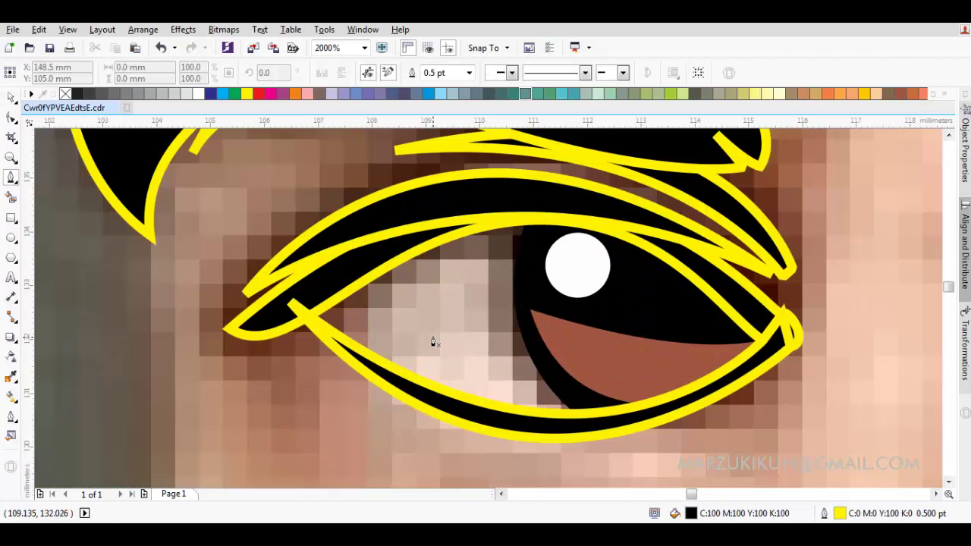
drag(521, 433, 676, 433)
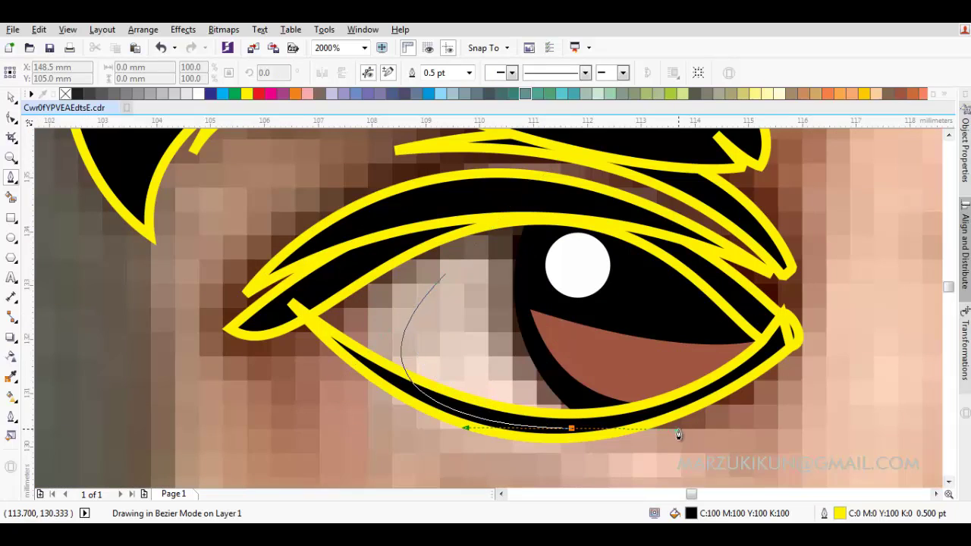
click(633, 335)
click(445, 275)
click(445, 275)
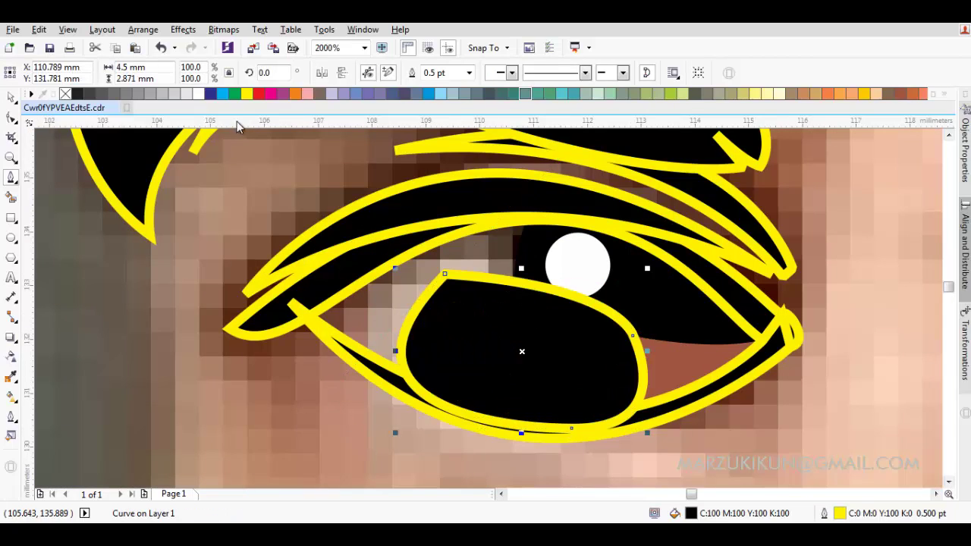
click(199, 94)
right_click(480, 156)
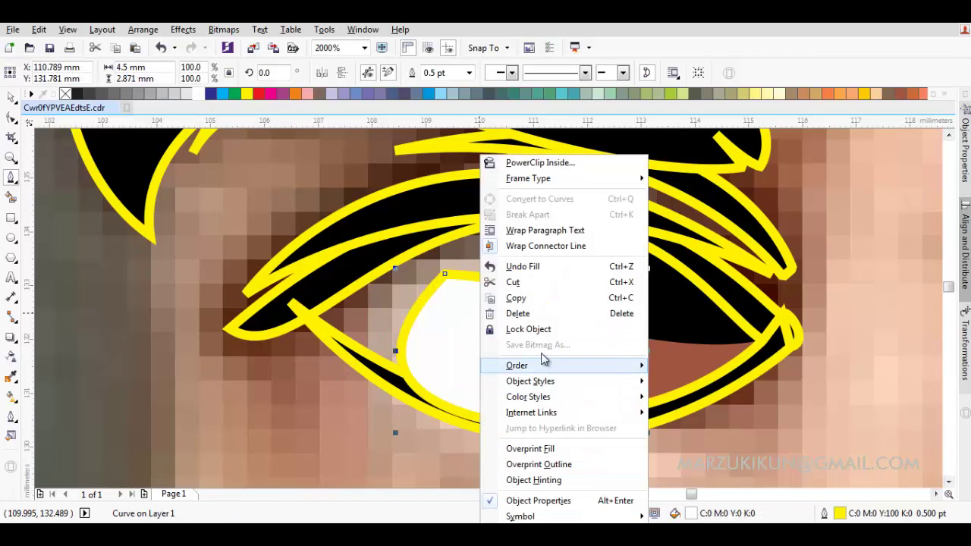
click(751, 486)
click(683, 356)
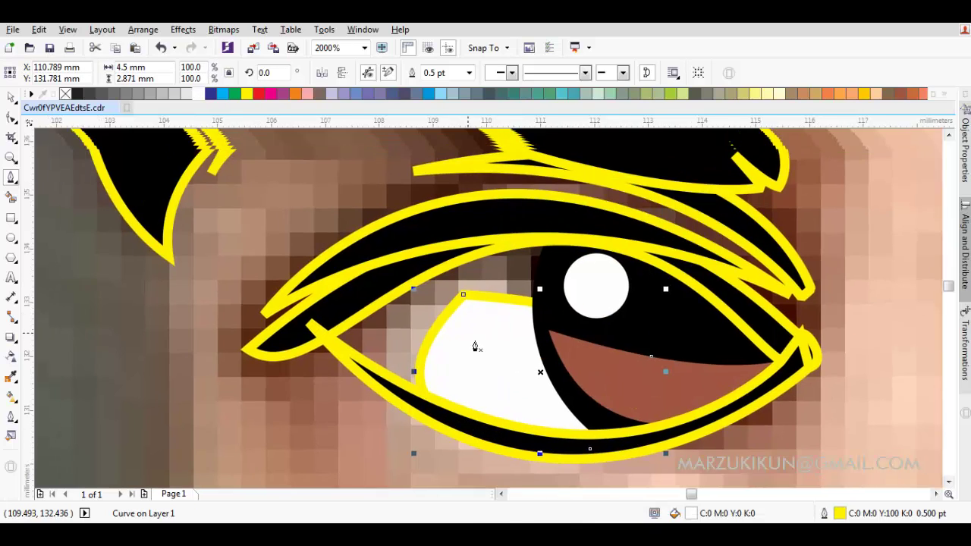
Trace a second eye-white shape around the iris, fill it light grey, and send it behind the iris.
drag(609, 336, 633, 345)
drag(461, 285, 318, 342)
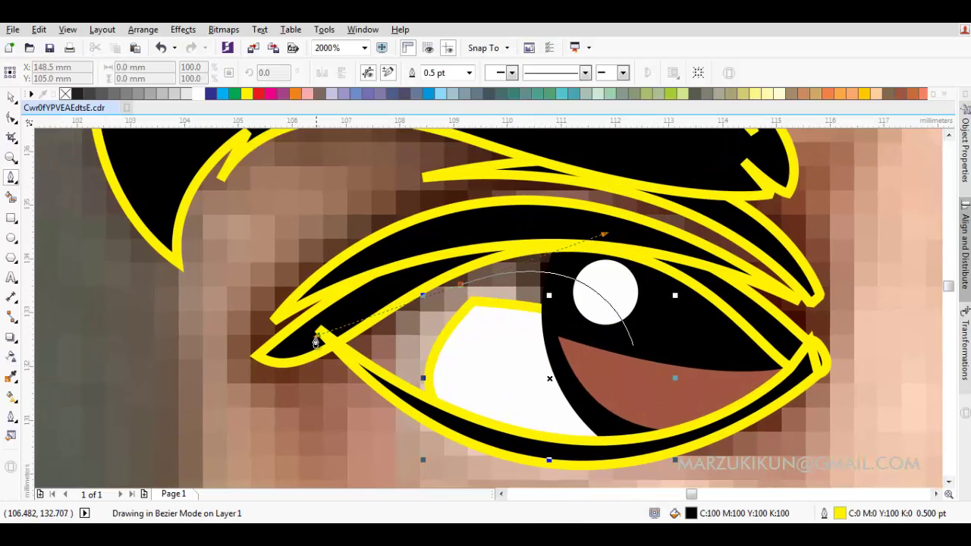
click(410, 406)
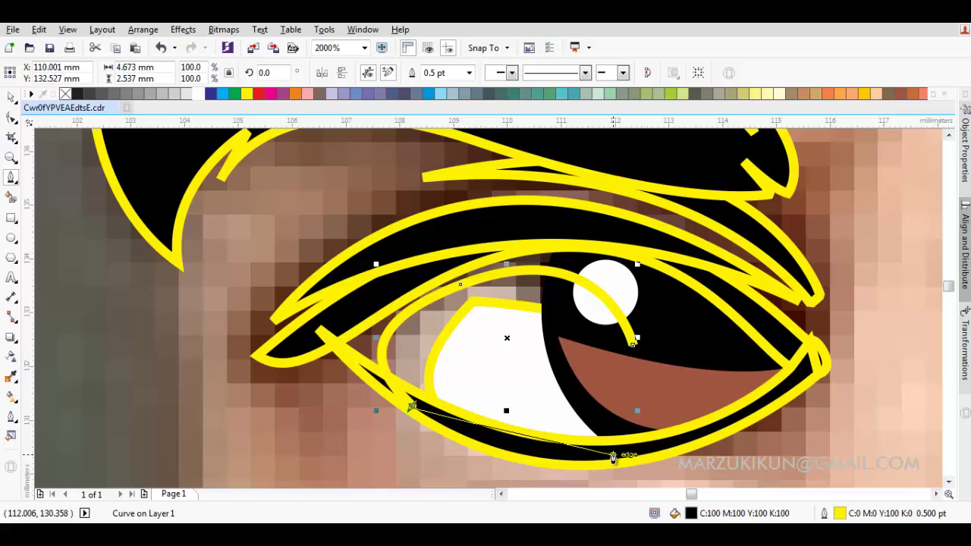
drag(613, 450, 705, 436)
click(633, 347)
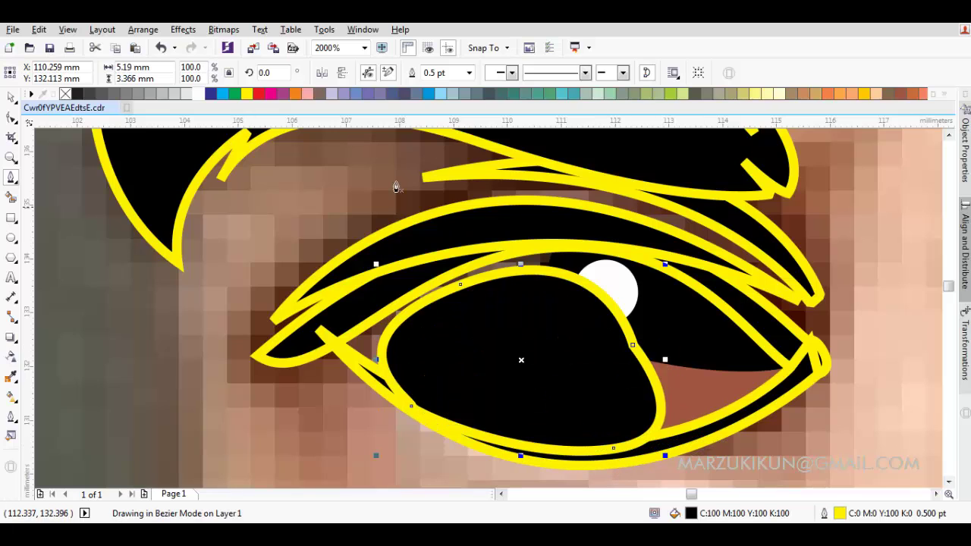
click(173, 94)
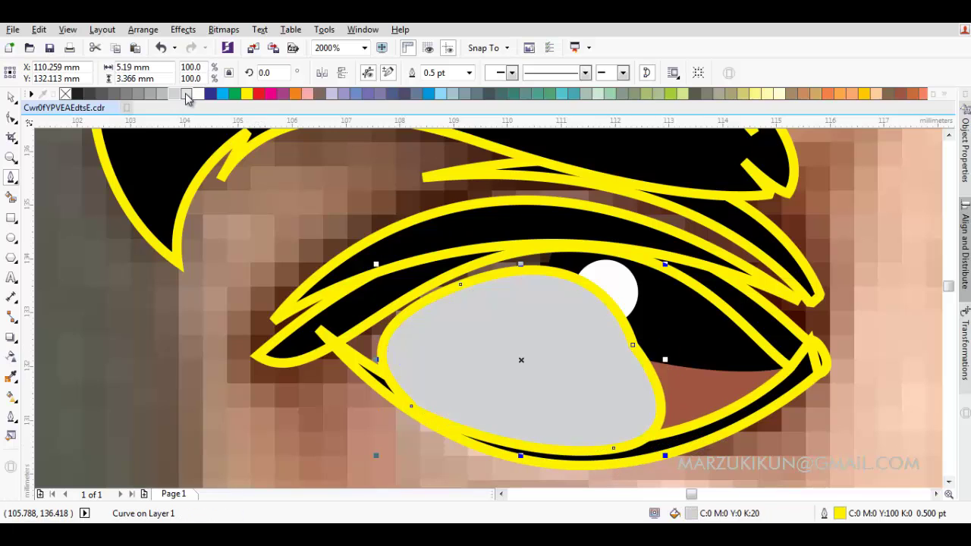
right_click(469, 369)
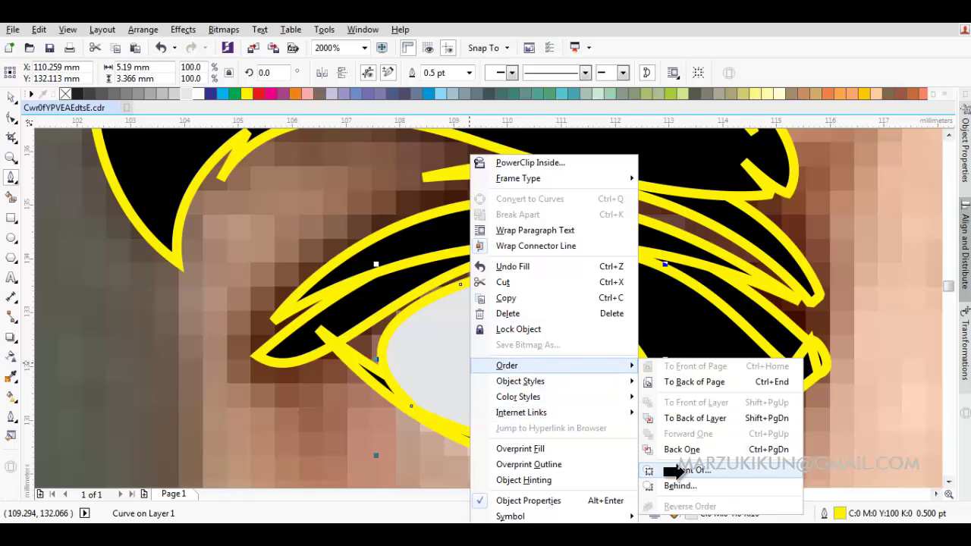
click(672, 477)
click(373, 417)
Trace another light grey eye shape and place it behind the eye parts.
drag(319, 331, 415, 417)
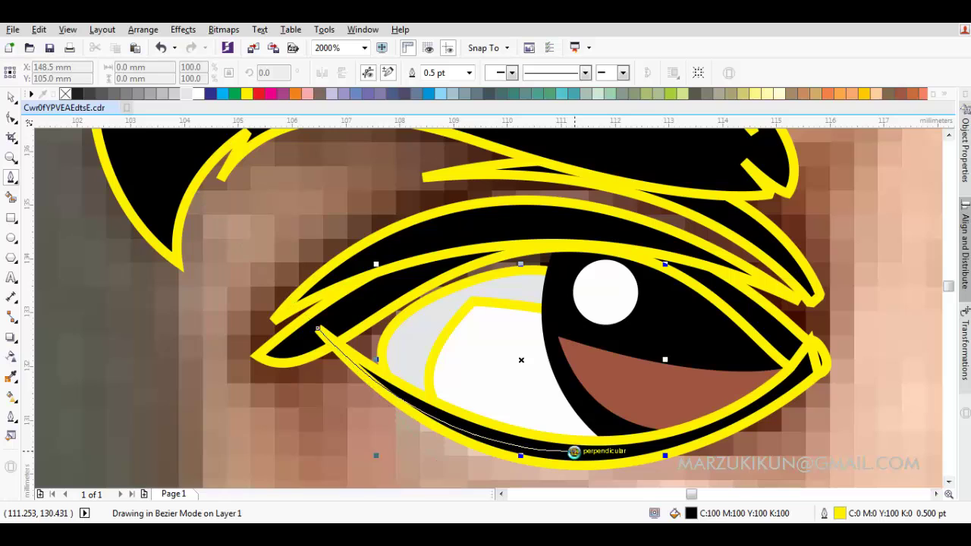
click(574, 452)
click(661, 372)
click(575, 239)
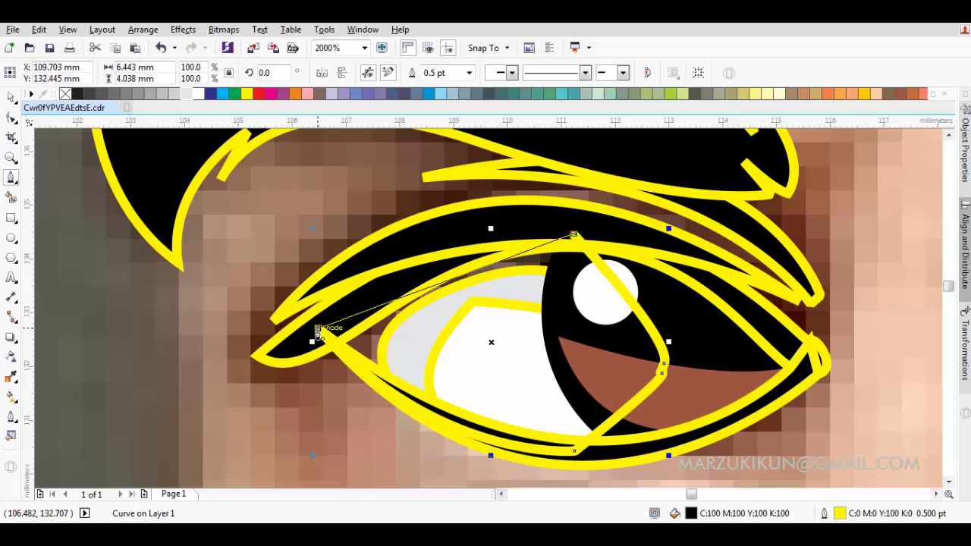
click(320, 330)
click(174, 95)
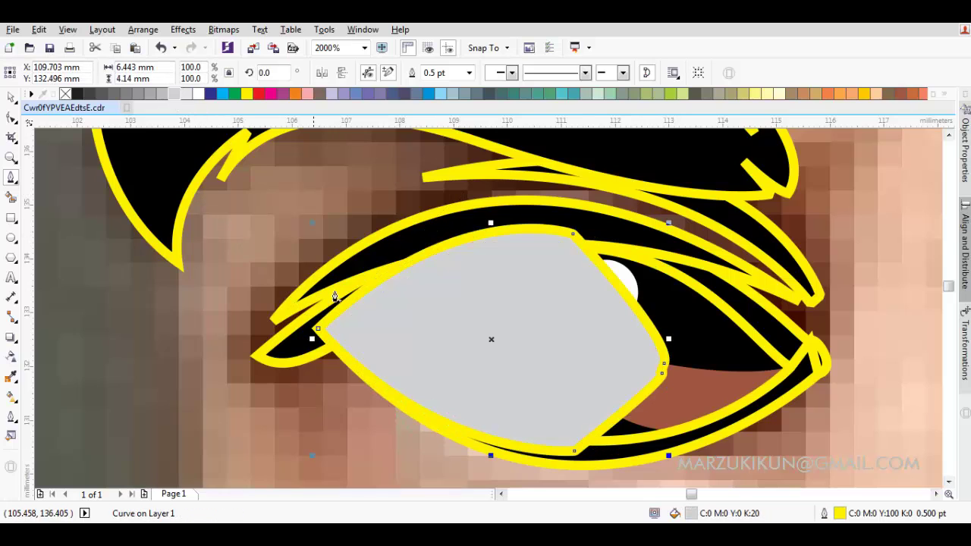
right_click(367, 305)
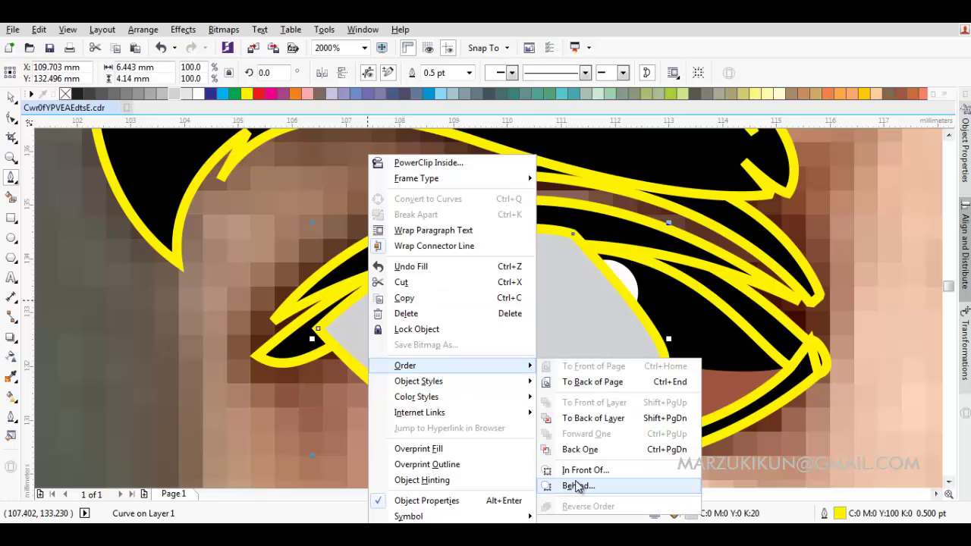
click(573, 485)
scroll(298, 432, down, 3)
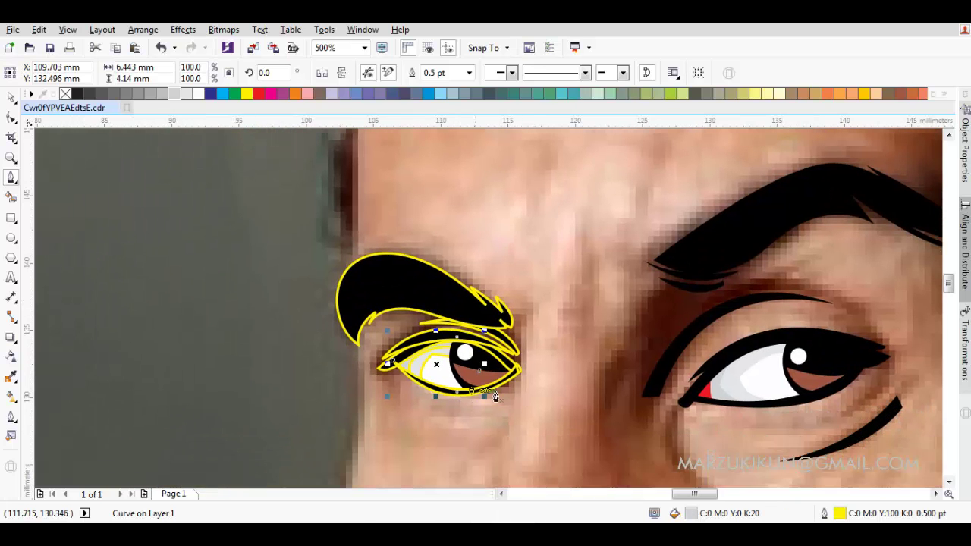
scroll(498, 355, up, 2)
Trace the left side of the nose down toward the nostril with Bezier curves.
scroll(578, 403, down, 3)
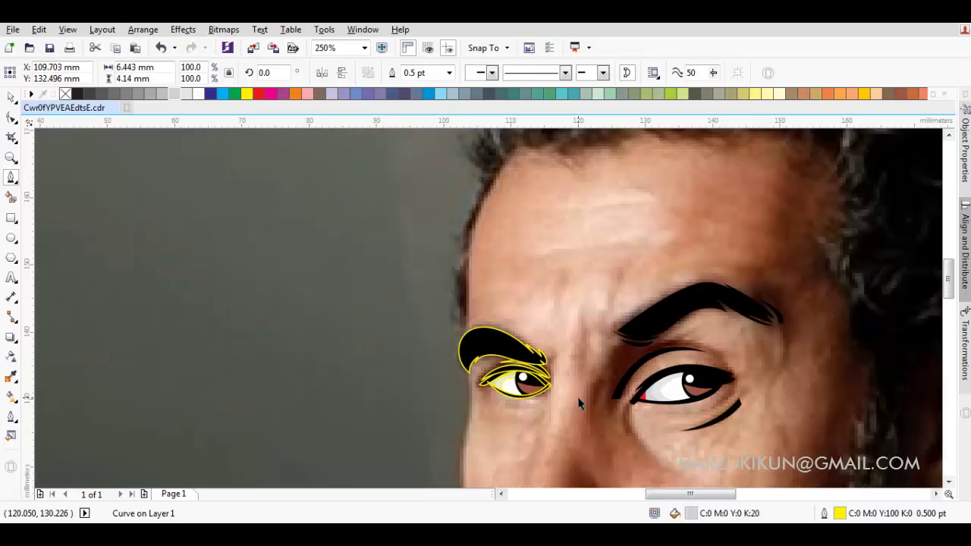
key(space)
key(Escape)
scroll(564, 392, up, 3)
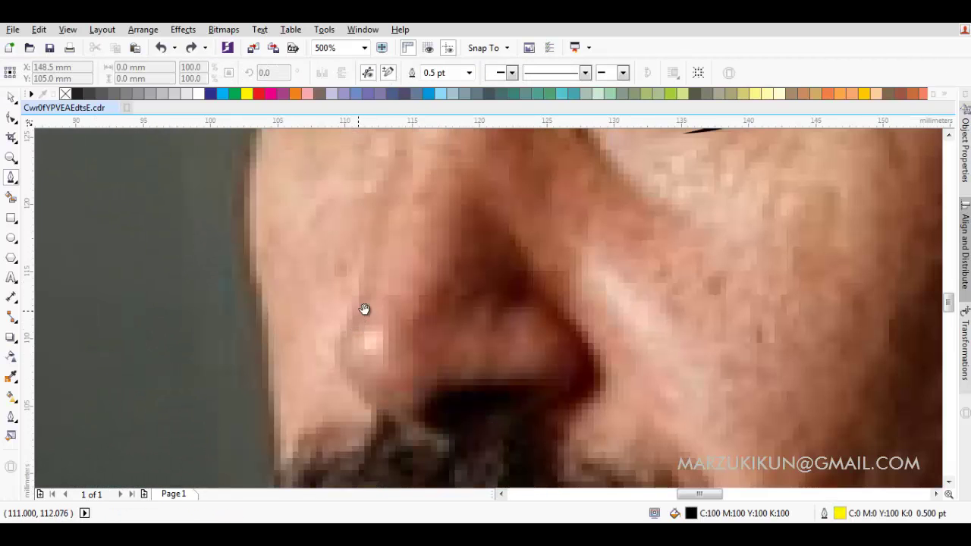
drag(364, 308, 401, 254)
scroll(414, 228, up, 1)
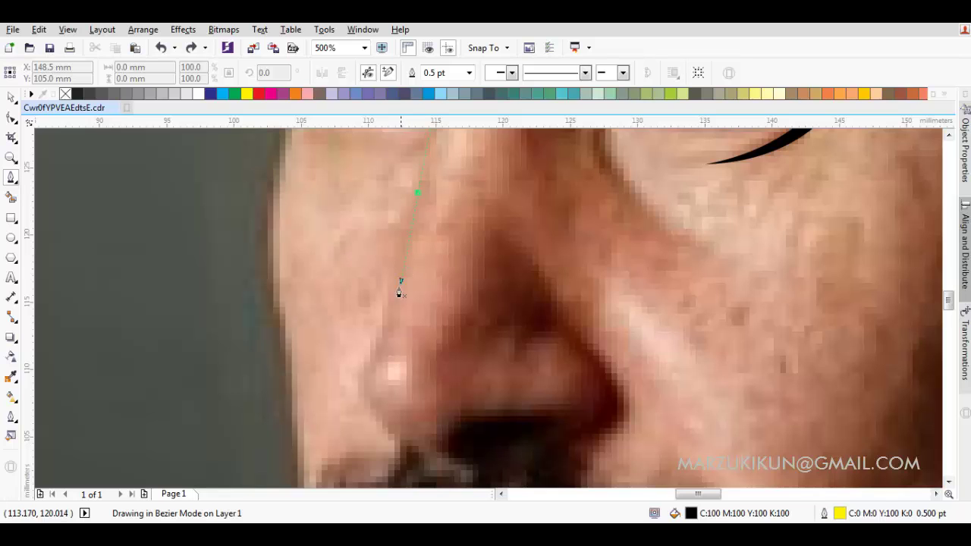
mouse_move(400, 314)
mouse_down()
mouse_move(386, 369)
mouse_move(380, 352)
mouse_up()
scroll(409, 318, up, 2)
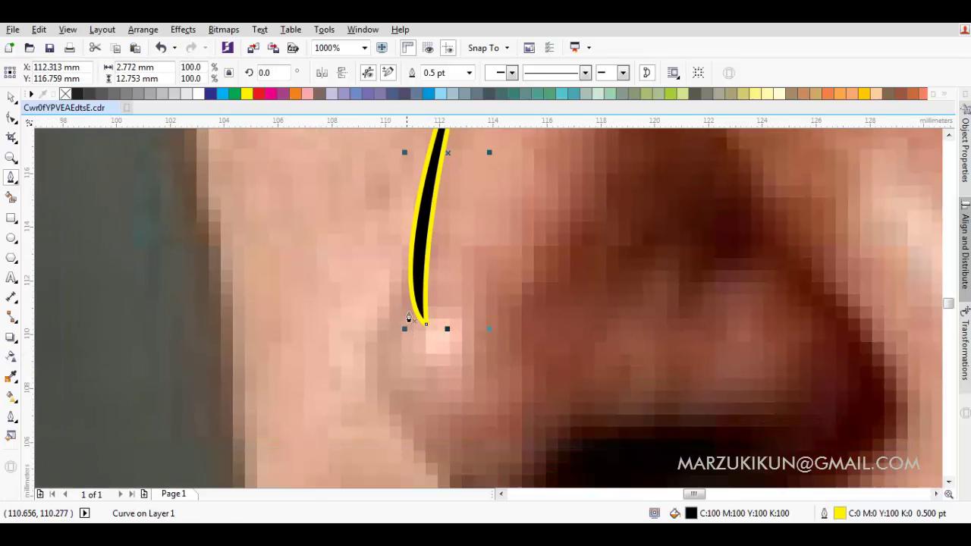
scroll(417, 286, down, 2)
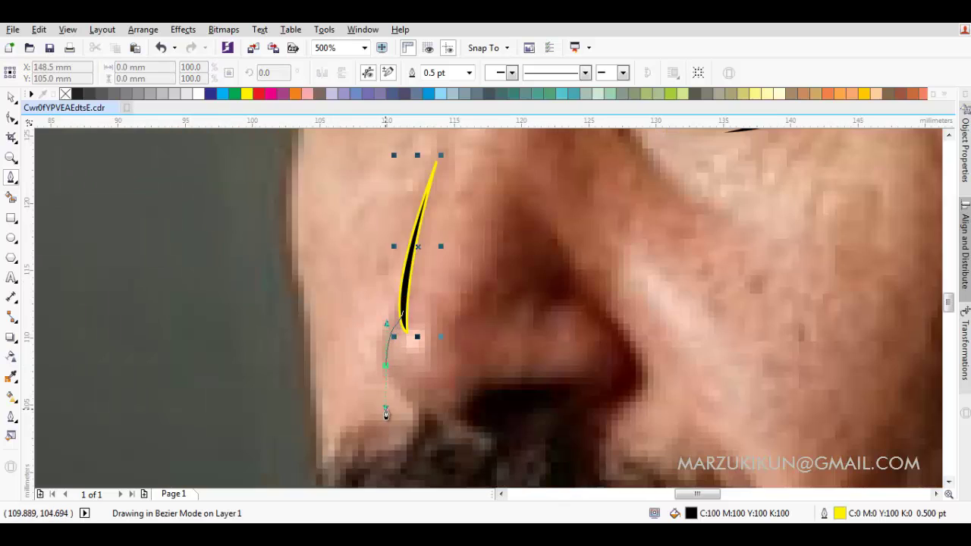
click(391, 408)
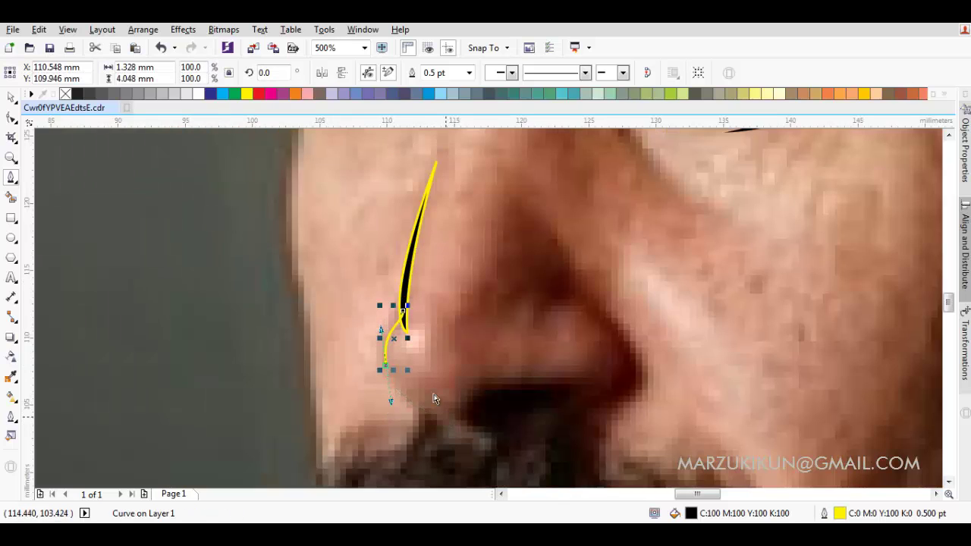
key(ctrl+z)
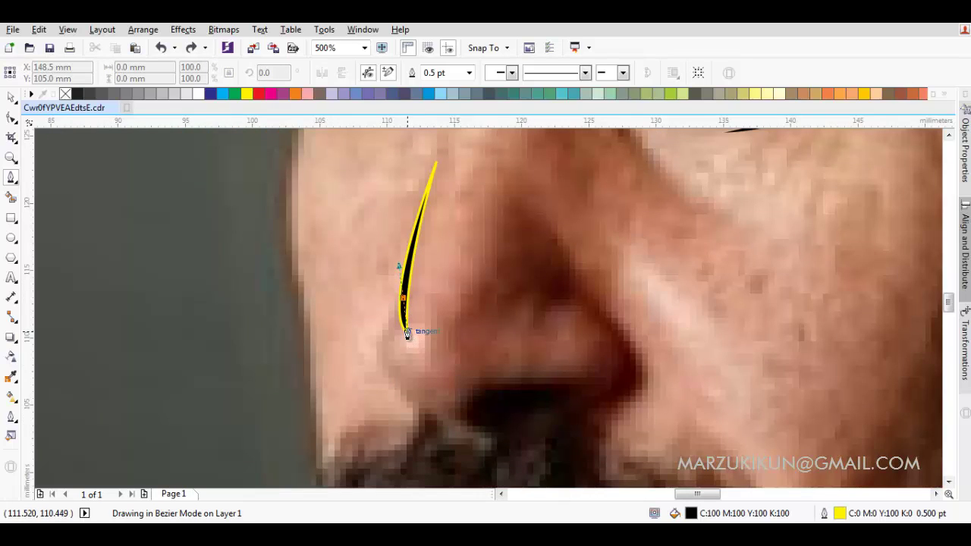
click(407, 334)
drag(388, 366, 392, 390)
drag(455, 417, 466, 419)
key(ctrl+z)
Curve the nose outline around the nostril wing and close it at its start node.
mouse_move(490, 377)
mouse_down()
mouse_move(524, 385)
mouse_move(569, 425)
mouse_up()
click(562, 385)
key(ctrl+z)
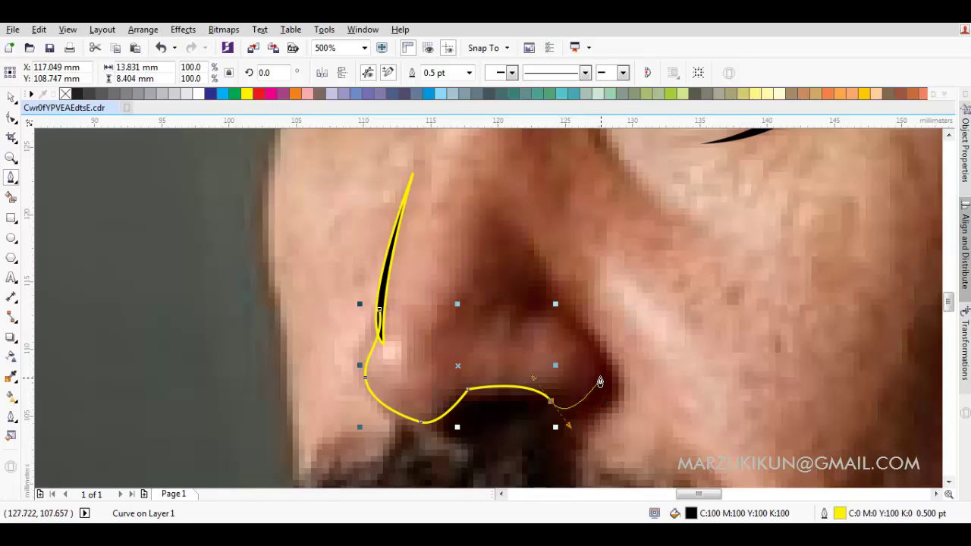
drag(576, 336, 560, 328)
scroll(593, 349, up, 1)
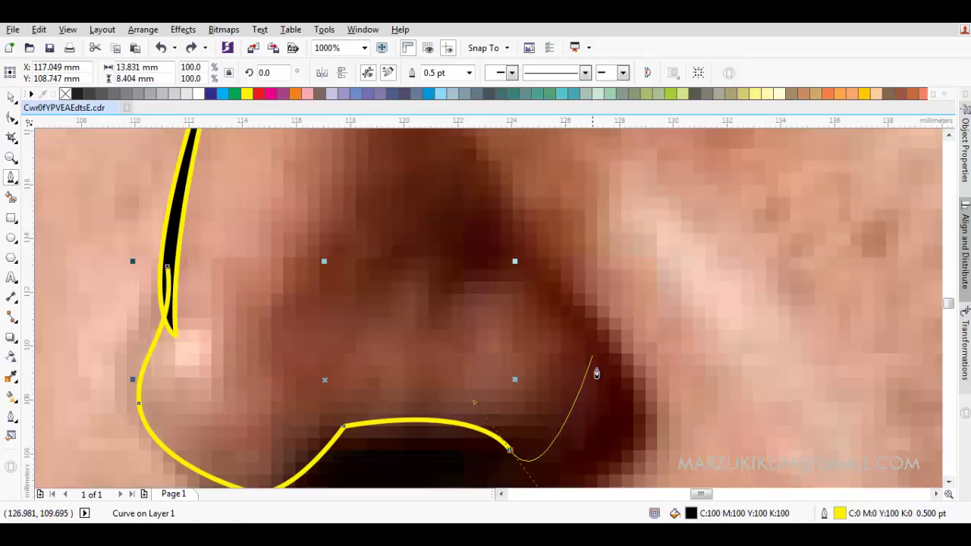
click(559, 281)
scroll(592, 349, down, 2)
drag(618, 359, 591, 435)
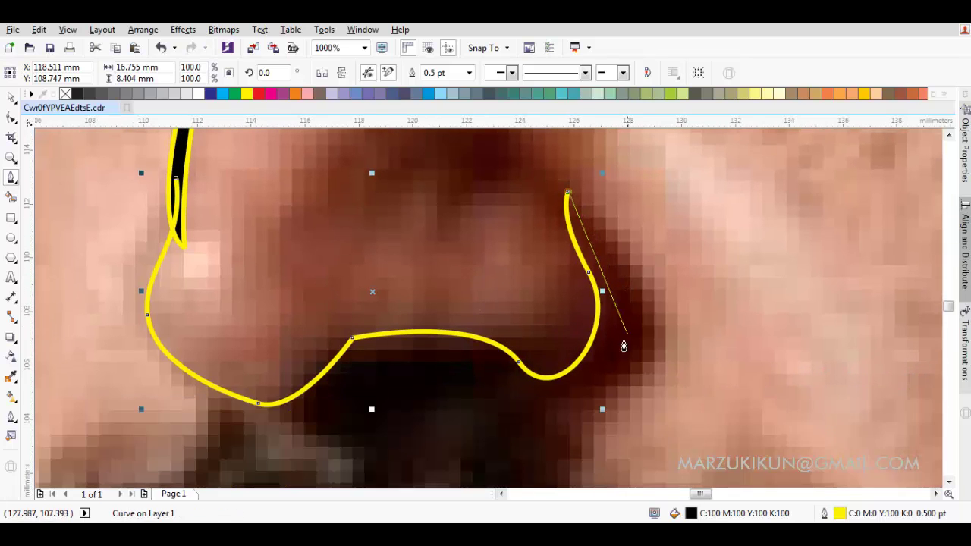
scroll(591, 435, left, 3)
scroll(591, 435, down, 1)
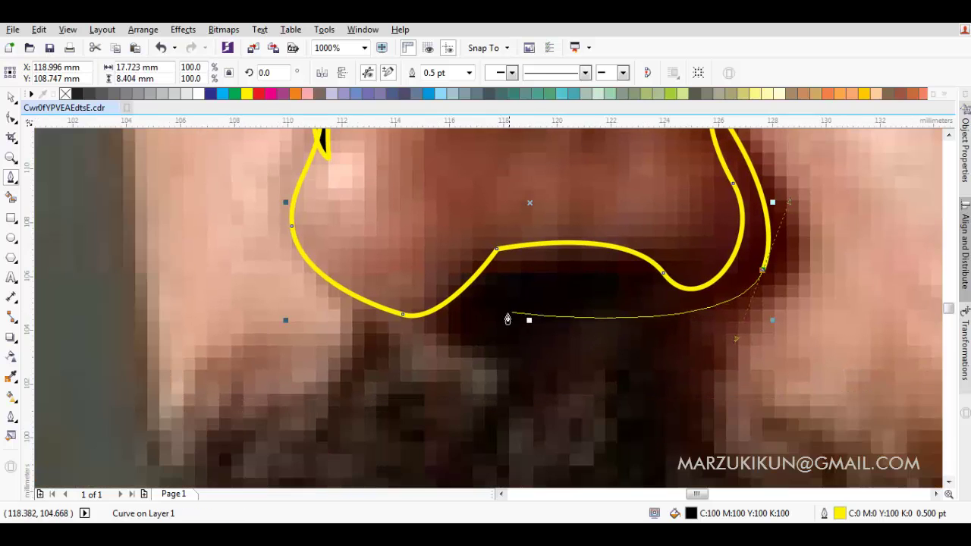
drag(533, 361, 494, 387)
scroll(411, 370, left, 2)
scroll(411, 370, up, 1)
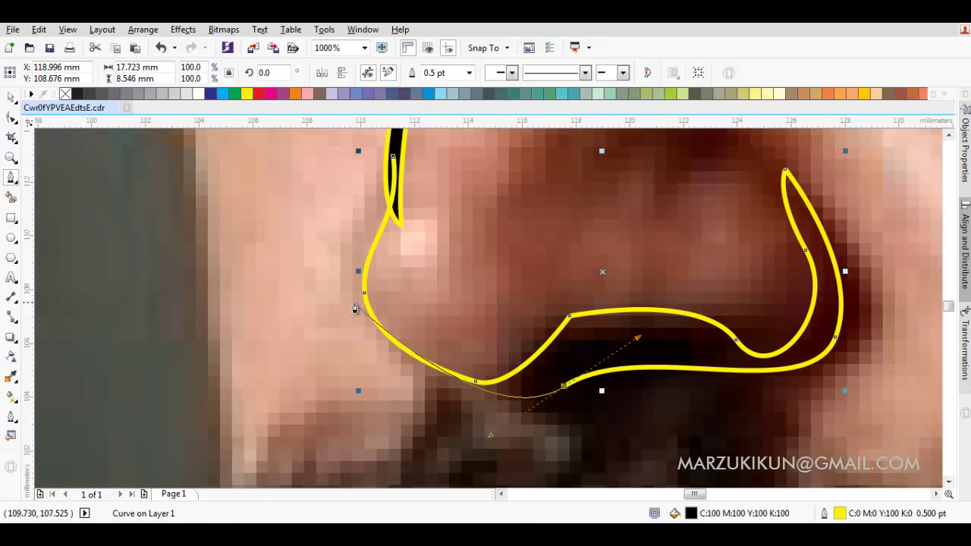
drag(363, 294, 336, 273)
click(392, 157)
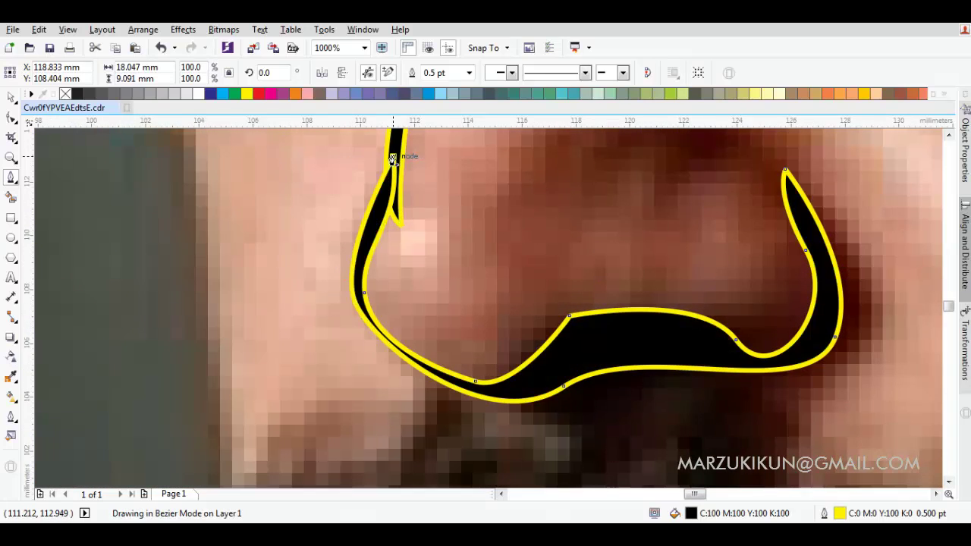
Select all traced shapes and remove their yellow outlines.
key(space)
key(Escape)
key(ctrl+a)
right_click(66, 94)
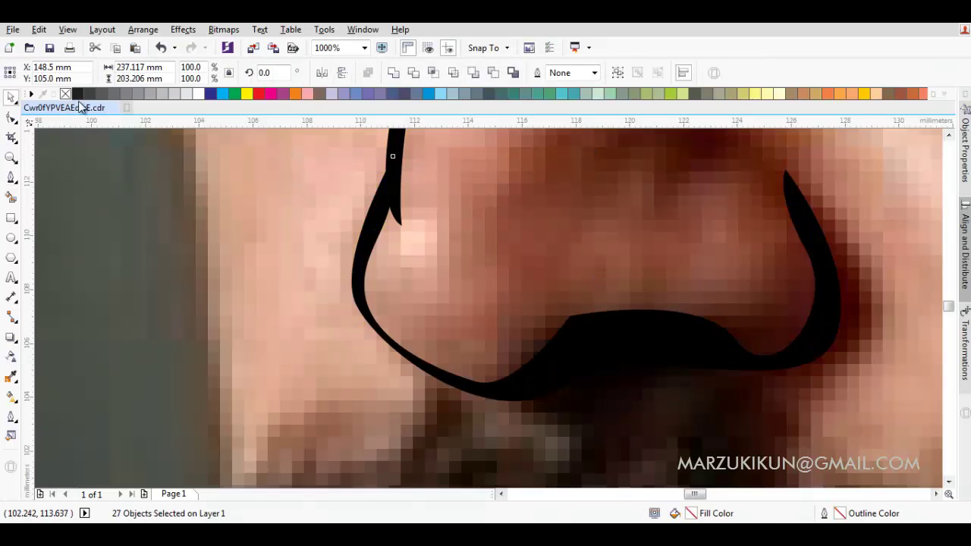
scroll(269, 212, down, 2)
scroll(274, 238, down, 1)
key(Escape)
Move the reference photo off the page to check the line art, then undo.
scroll(311, 262, up, 1)
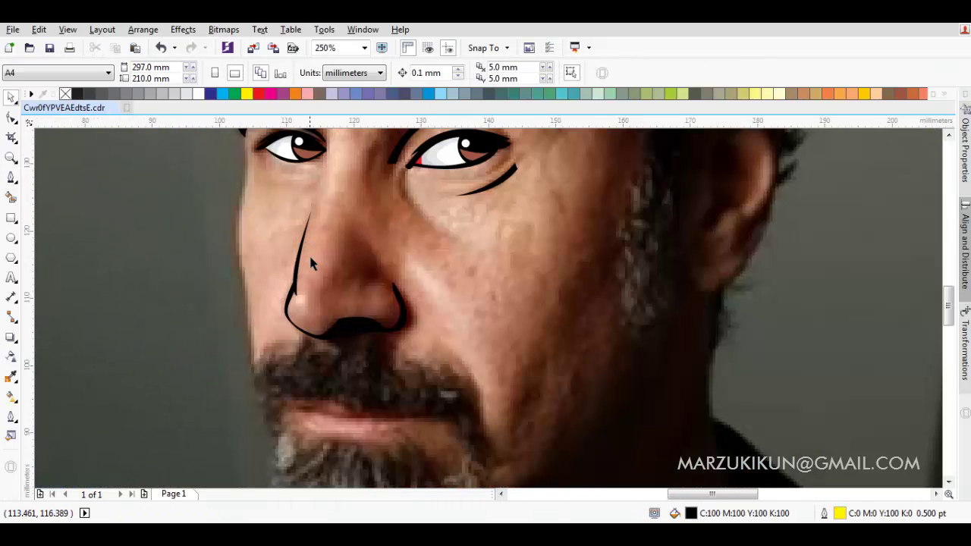
scroll(311, 262, down, 2)
drag(284, 317, 534, 317)
click(341, 354)
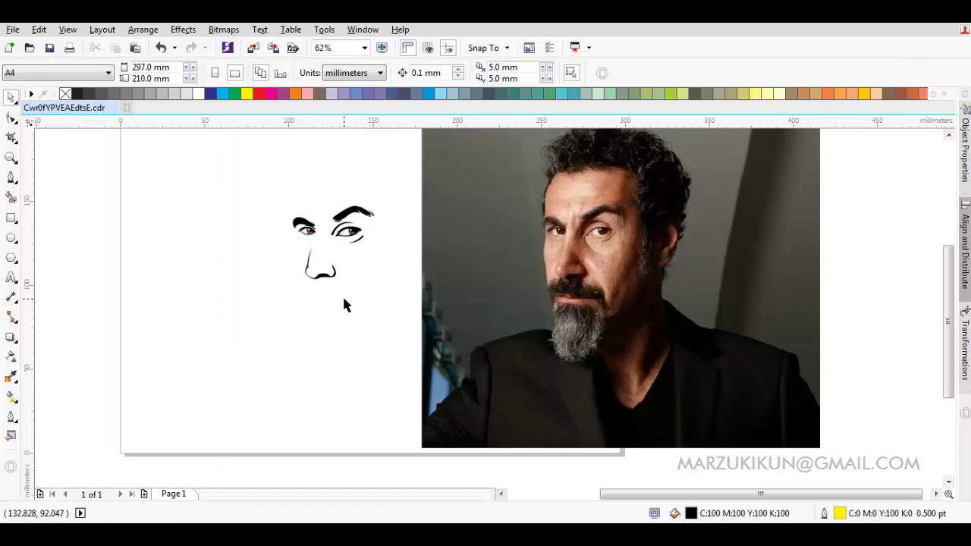
key(ctrl+z)
scroll(315, 232, up, 2)
key(Escape)
scroll(378, 263, up, 1)
Draw a small closed sliver shape beside the nose bridge near the inner eye corner.
key(space)
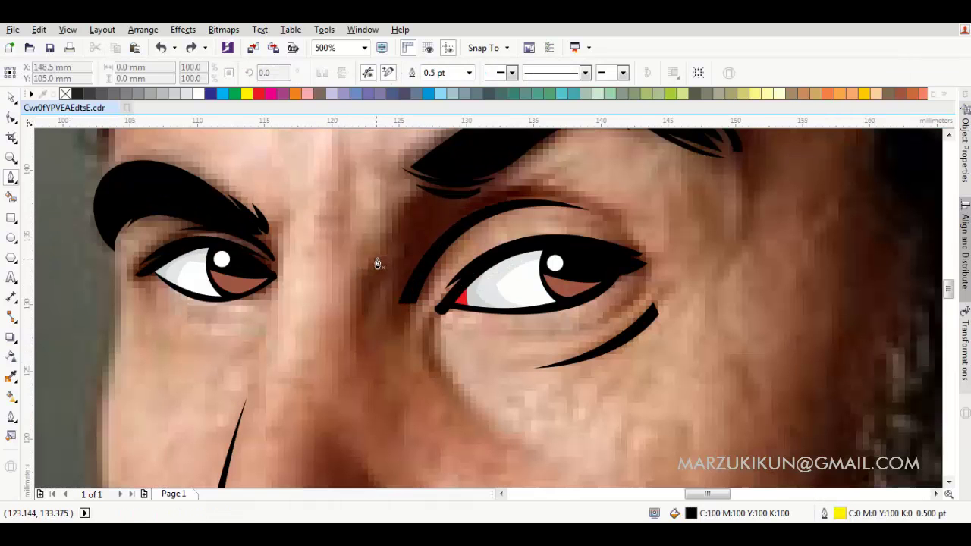
drag(363, 292, 352, 305)
click(393, 248)
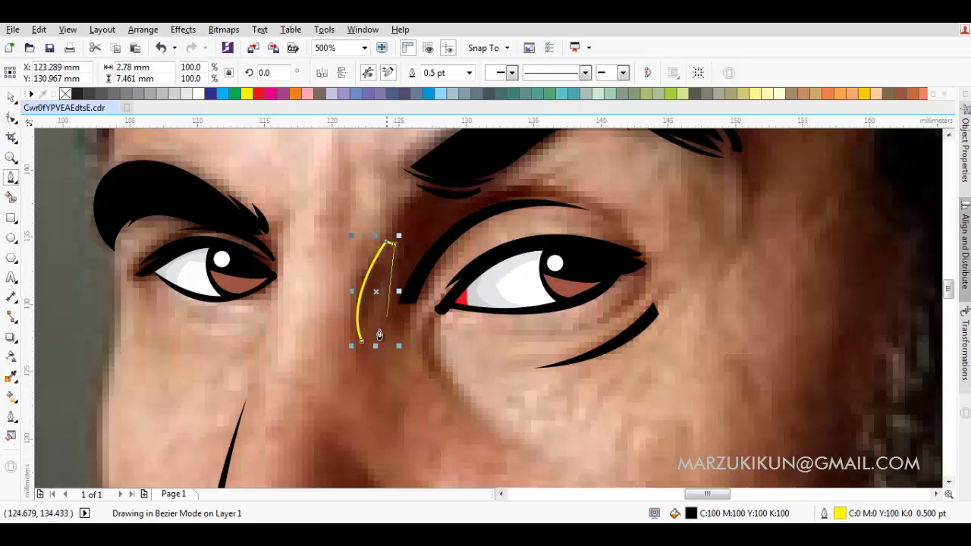
key(Escape)
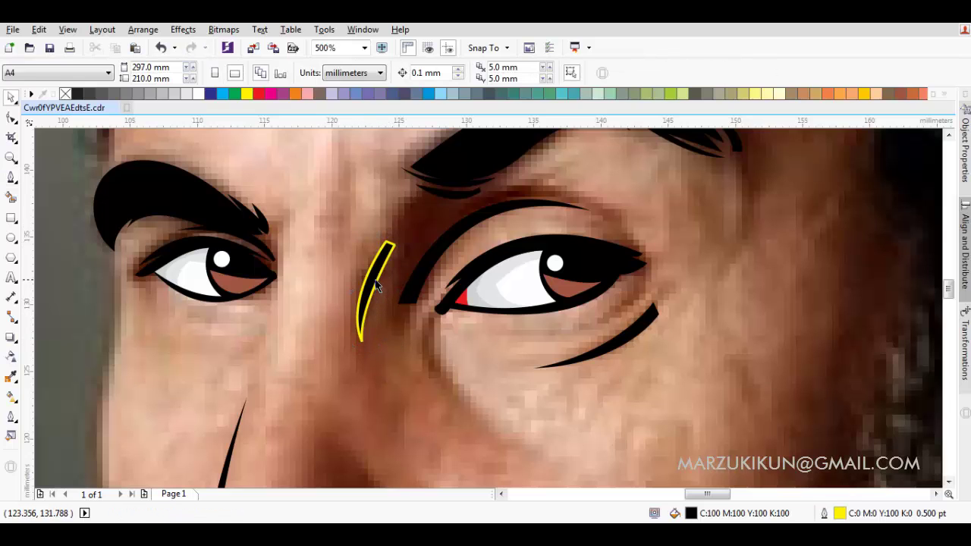
scroll(481, 285, down, 1)
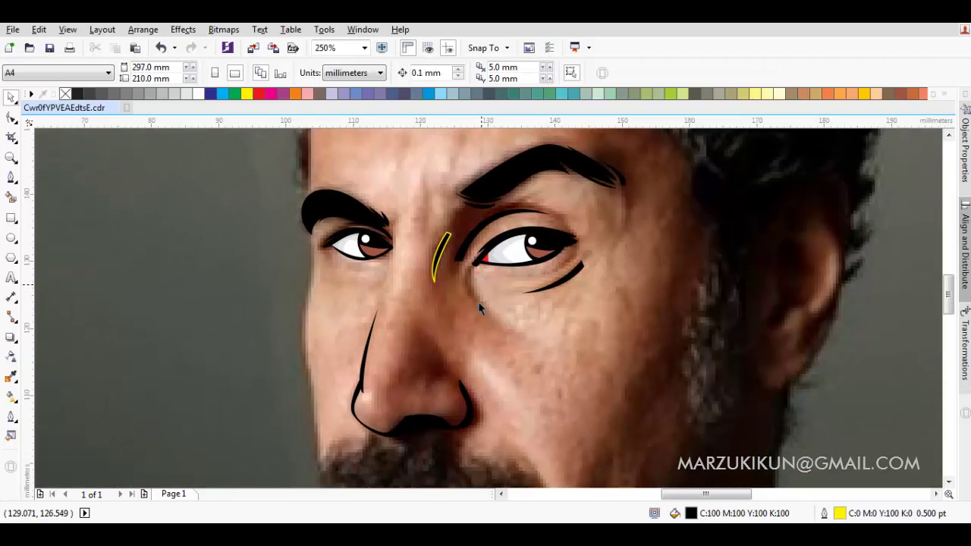
scroll(506, 356, down, 2)
key(space)
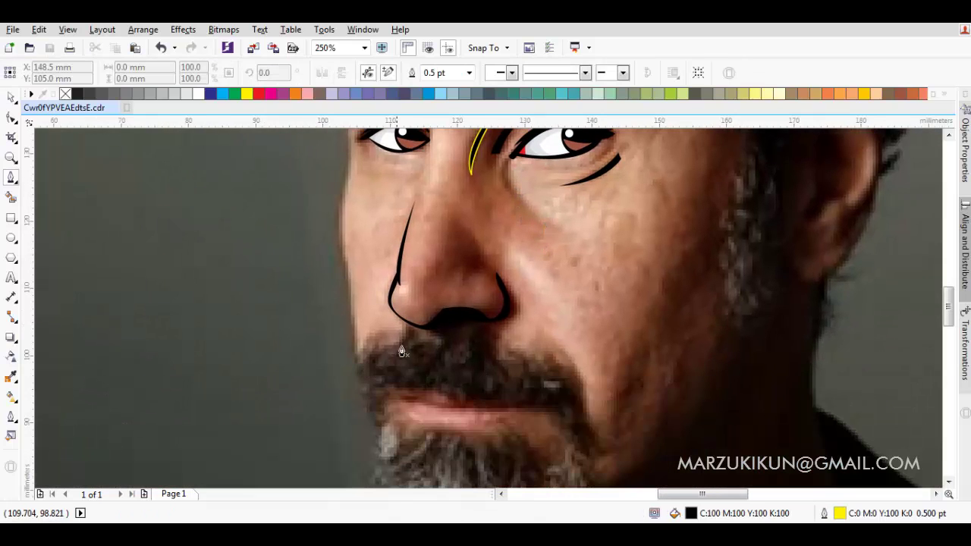
scroll(402, 351, up, 2)
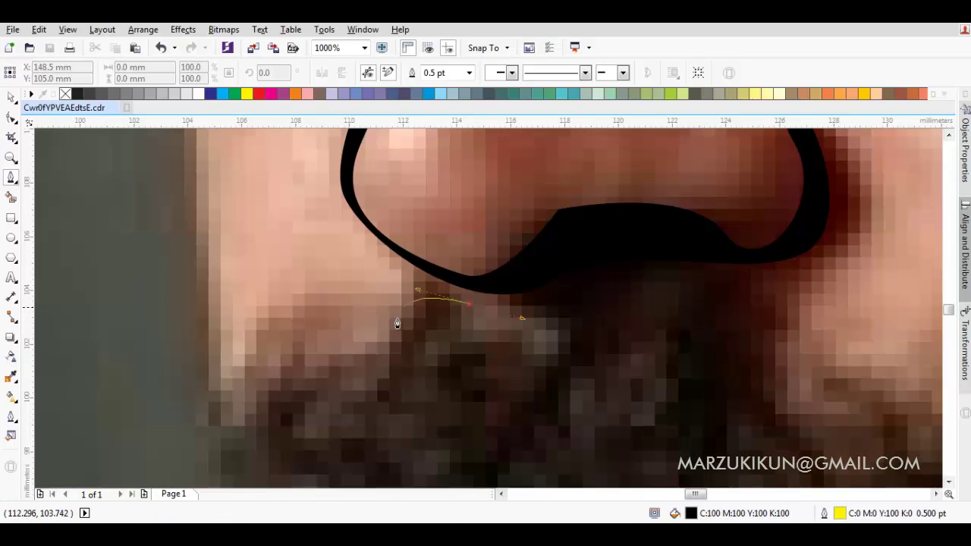
Start the beard outline below the nose and curve it down the left side, adding tuft corners.
click(388, 327)
click(240, 379)
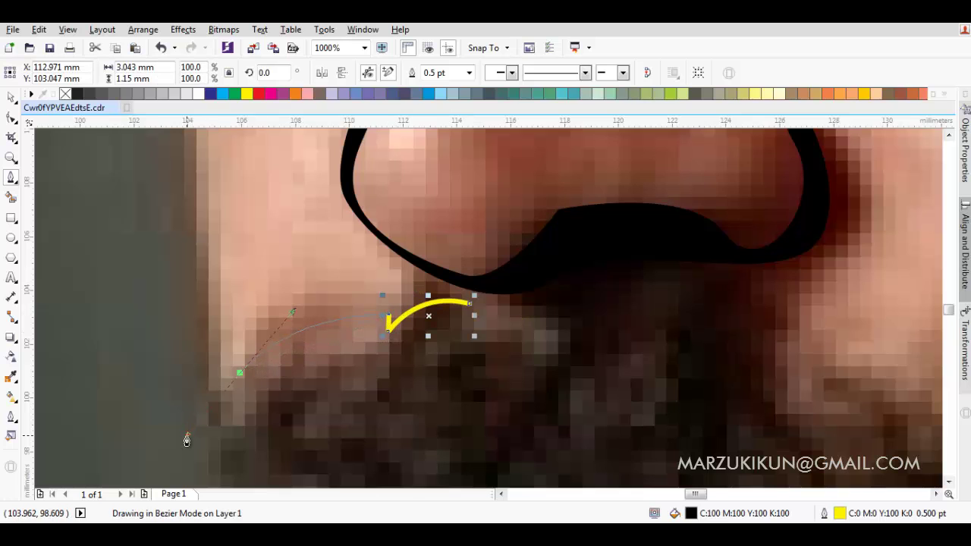
key(ctrl+z)
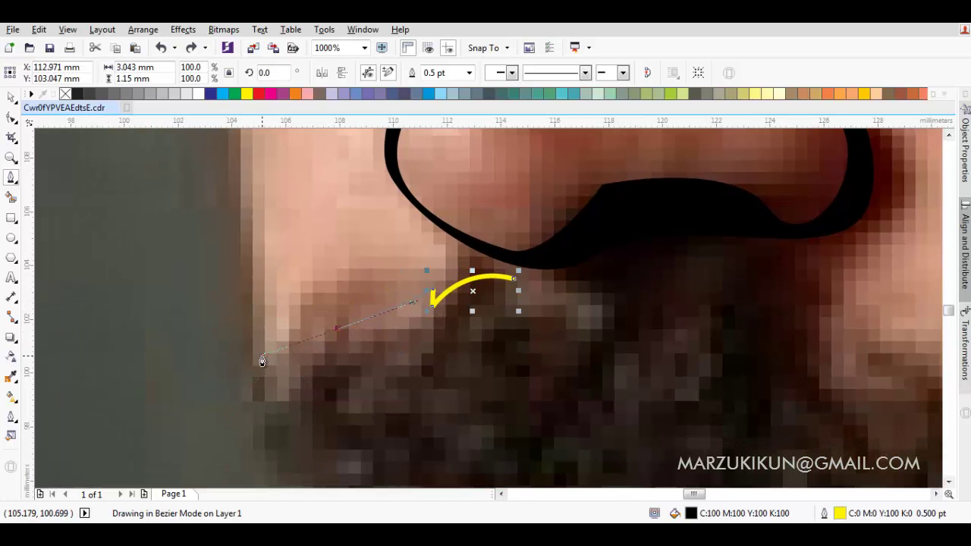
drag(262, 361, 262, 364)
click(261, 390)
scroll(254, 410, down, 1)
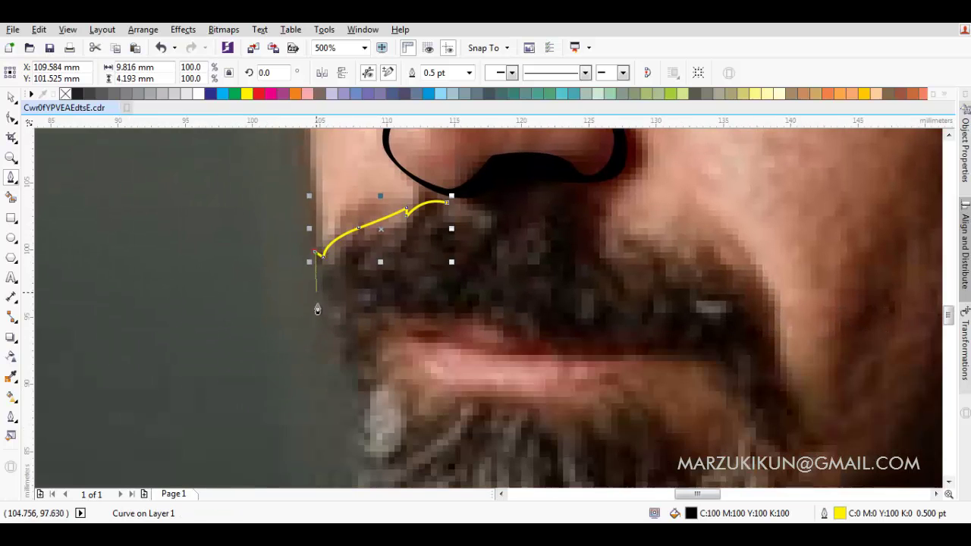
drag(329, 335, 355, 390)
double_click(374, 388)
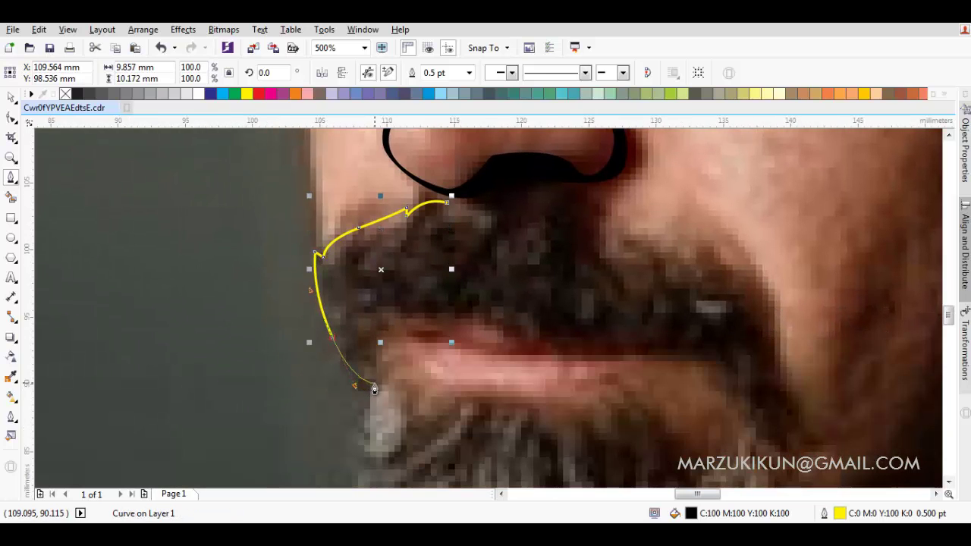
click(361, 391)
double_click(374, 392)
drag(373, 395, 427, 208)
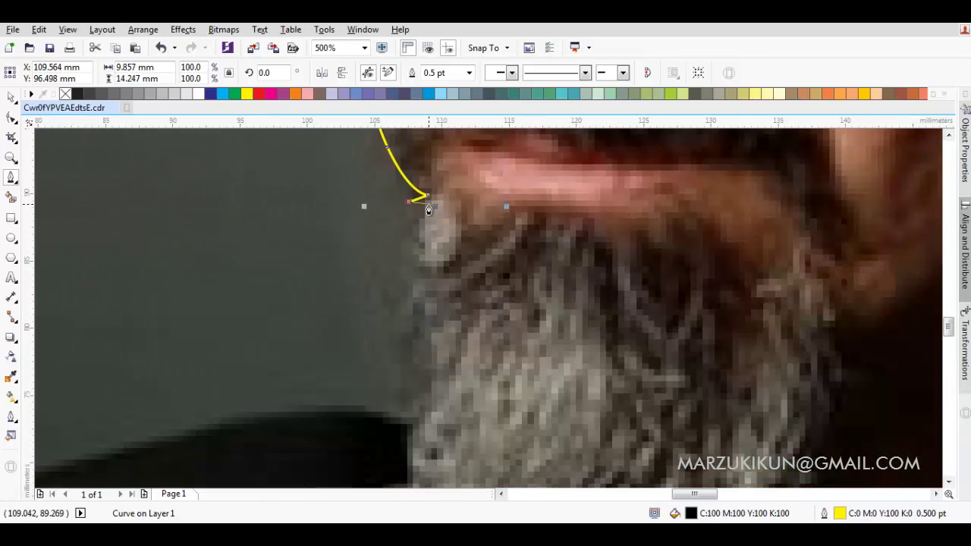
scroll(410, 245, down, 1)
Continue the beard outline along the lower edge and base, then up the right side with tufts.
click(415, 262)
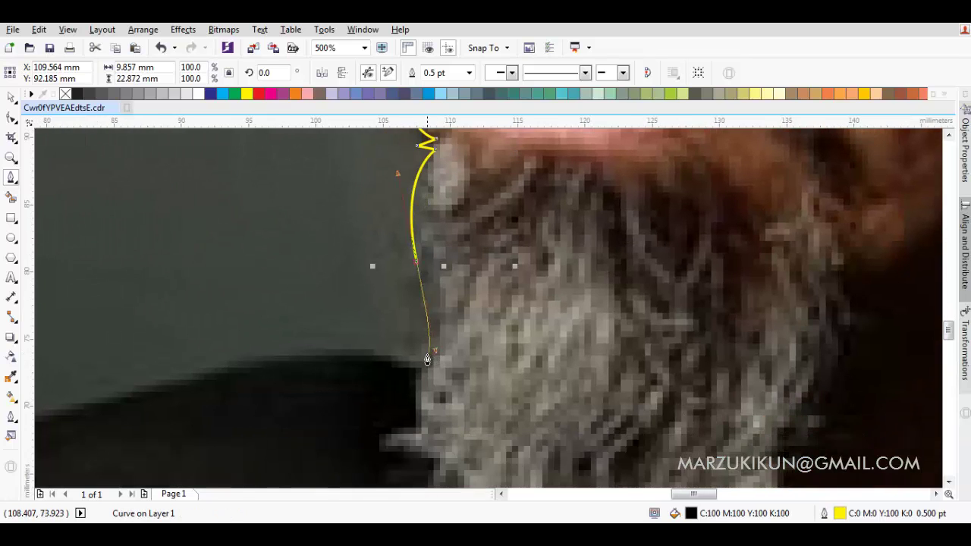
click(423, 359)
double_click(424, 360)
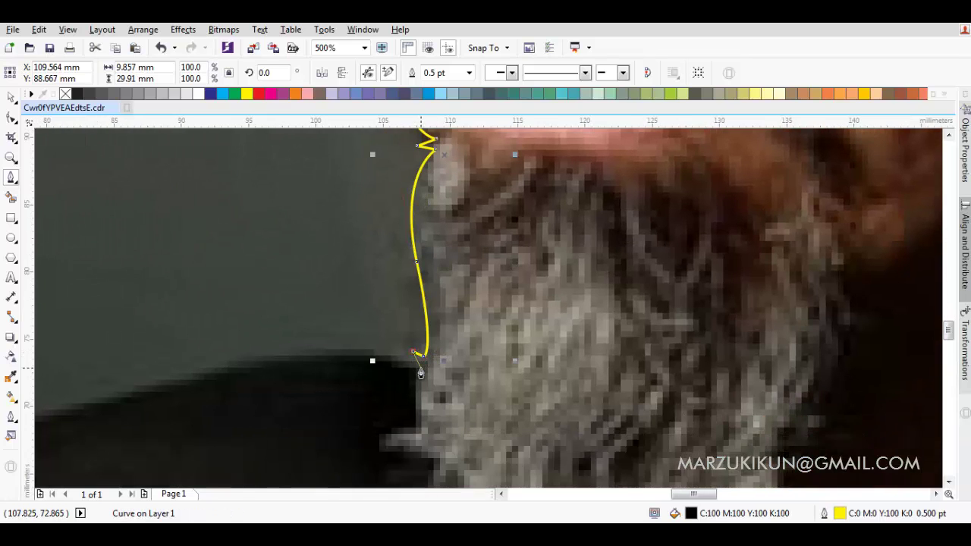
click(423, 358)
scroll(383, 412, down, 3)
mouse_move(478, 273)
mouse_down()
mouse_move(508, 353)
mouse_move(501, 372)
mouse_up()
scroll(577, 394, right, 3)
drag(436, 365, 553, 352)
double_click(579, 350)
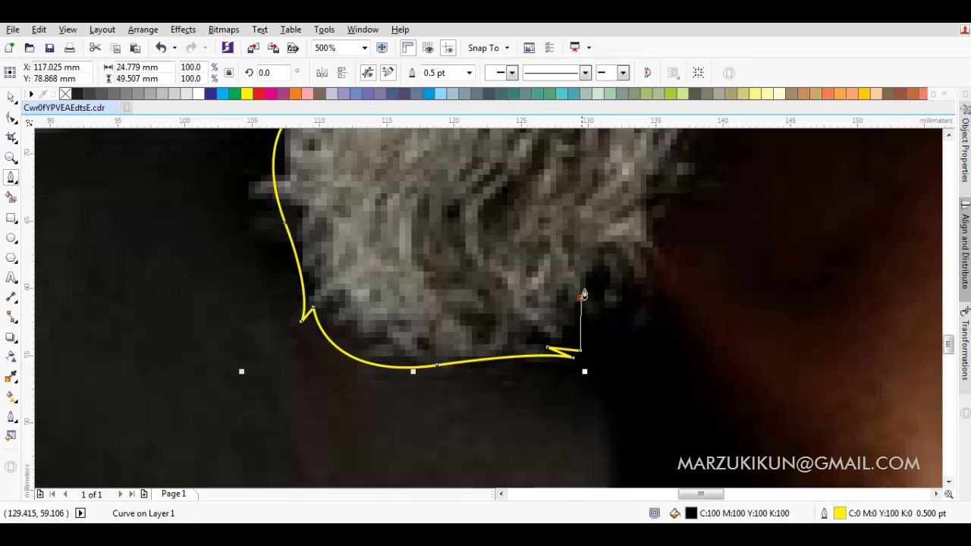
mouse_move(592, 260)
mouse_down()
mouse_move(593, 293)
mouse_move(610, 295)
mouse_up()
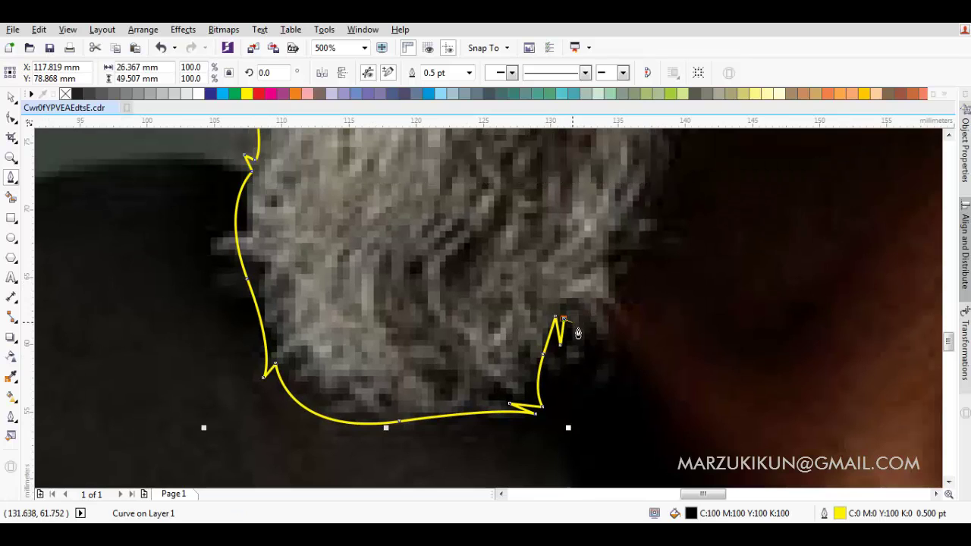
drag(584, 329, 613, 284)
mouse_move(585, 328)
mouse_down()
mouse_move(647, 293)
mouse_move(635, 210)
mouse_up()
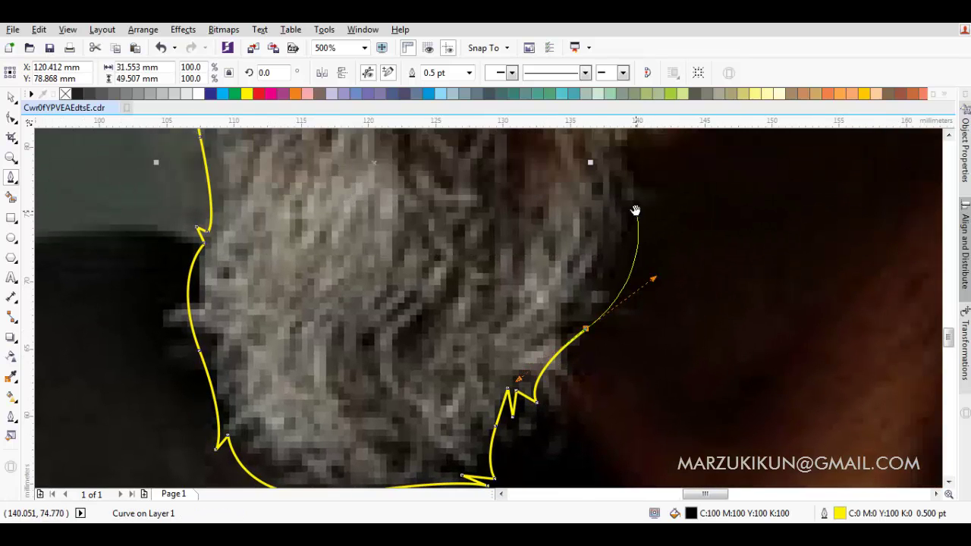
scroll(607, 288, up, 3)
Bring the outline past the mouth and along the moustache top, closing it as a black shape.
drag(597, 367, 602, 326)
drag(599, 251, 618, 257)
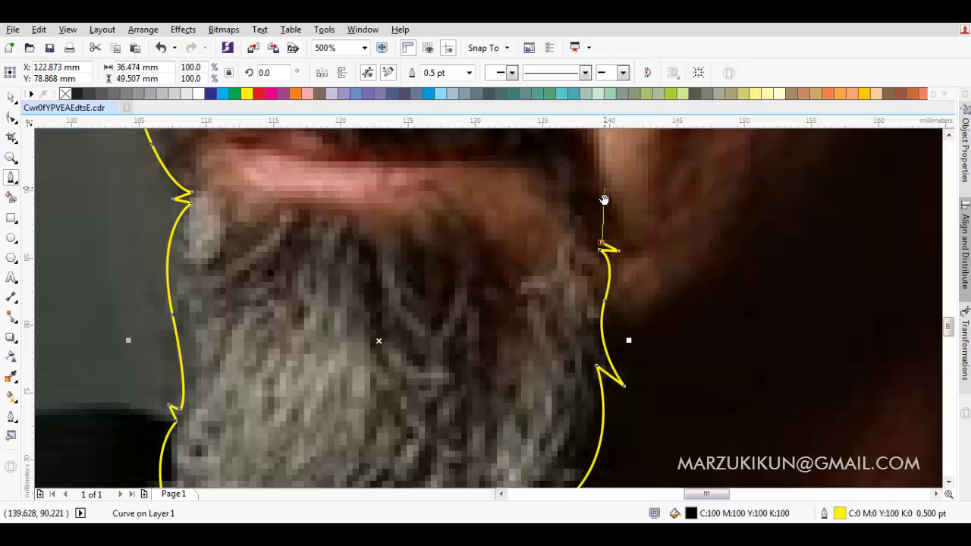
scroll(604, 199, up, 3)
drag(583, 305, 571, 256)
scroll(590, 271, up, 1)
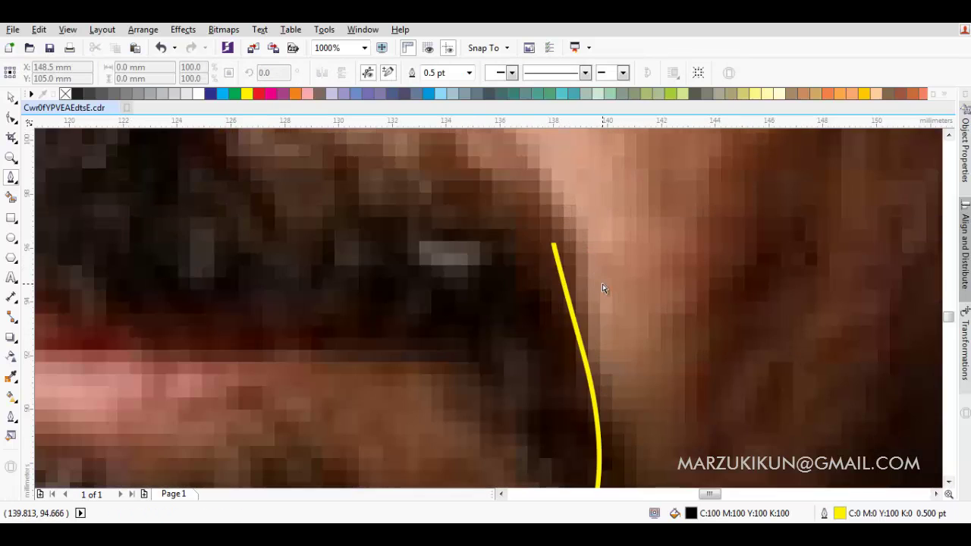
mouse_move(584, 273)
mouse_down()
mouse_move(565, 247)
mouse_move(373, 213)
mouse_up()
scroll(544, 225, down, 2)
scroll(577, 250, up, 2)
scroll(496, 306, down, 2)
scroll(446, 273, up, 2)
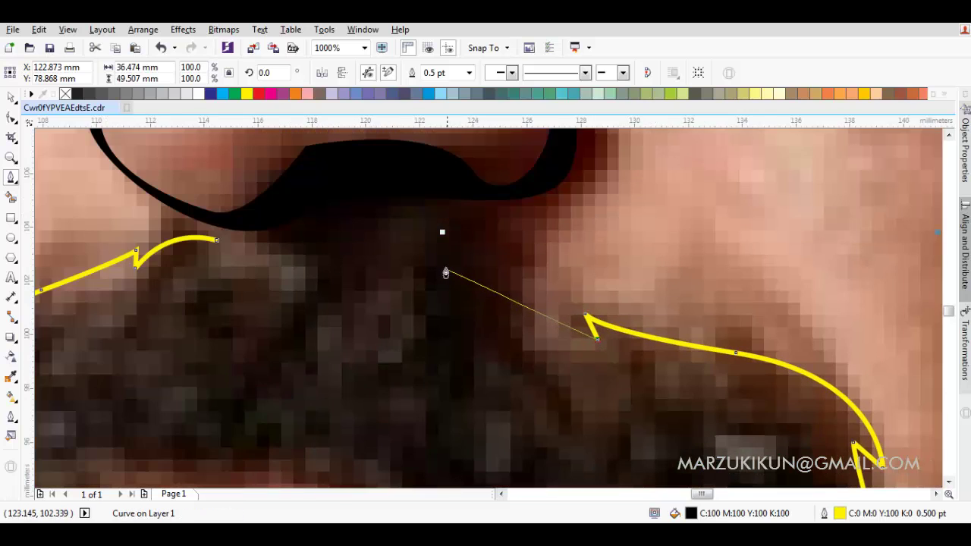
drag(435, 258, 325, 228)
drag(272, 281, 225, 260)
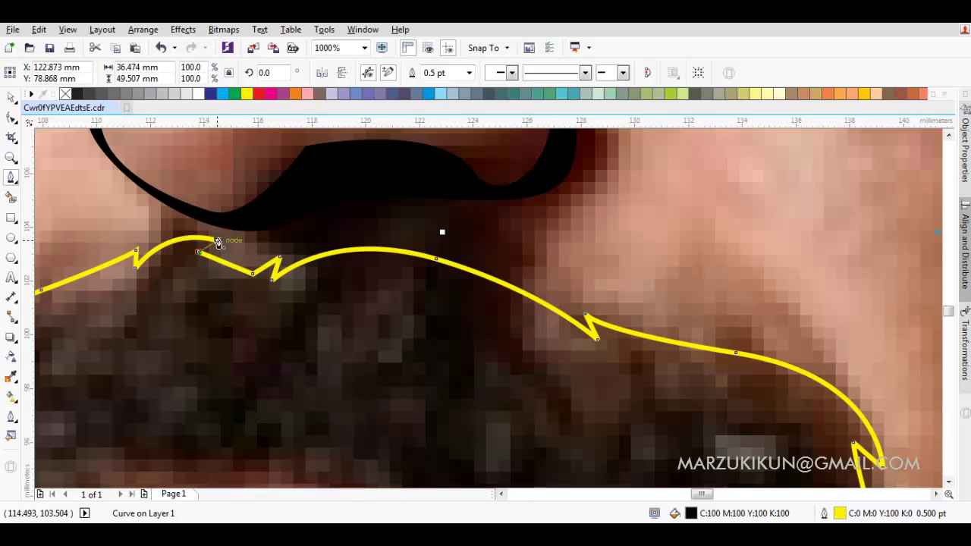
click(218, 242)
scroll(271, 303, down, 3)
scroll(332, 339, down, 2)
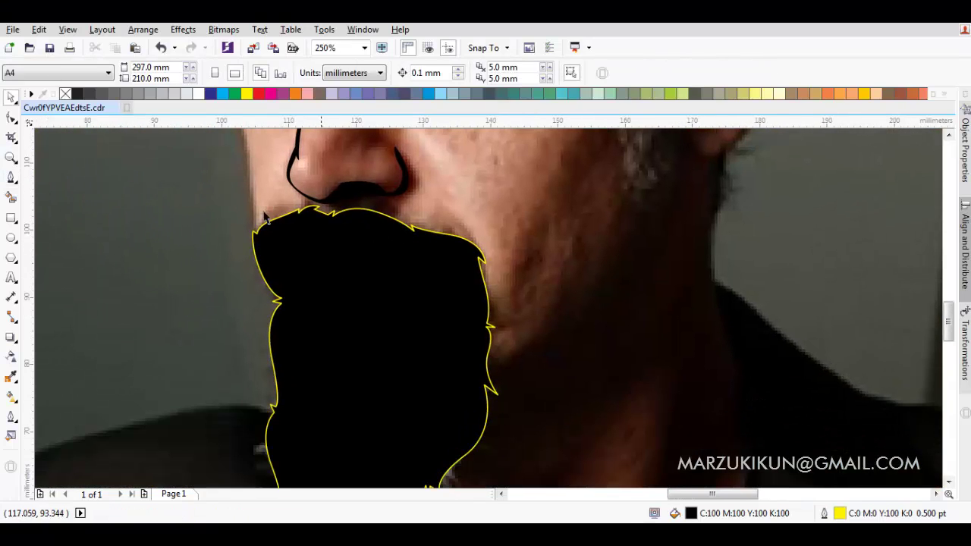
Remove the beard shape's fill so the reference photo shows through.
click(402, 296)
click(65, 93)
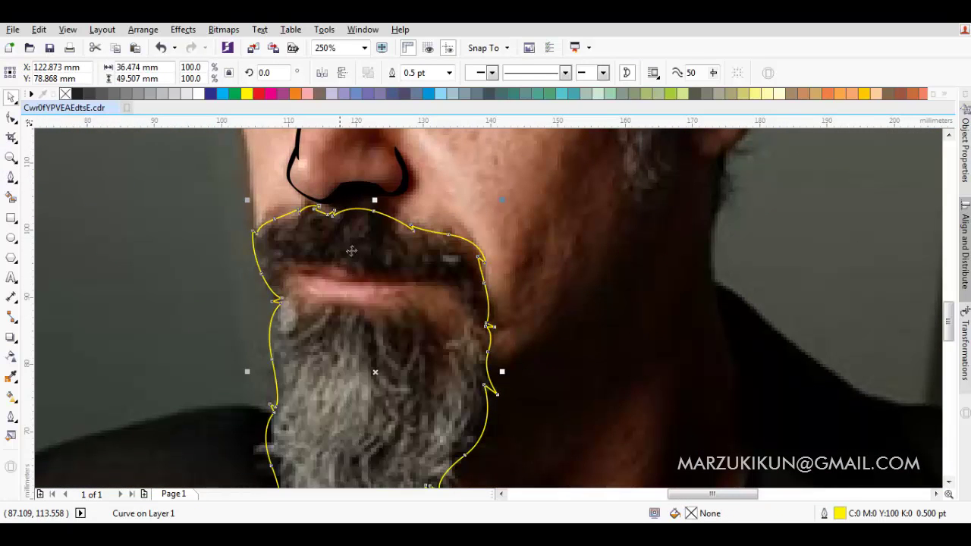
scroll(297, 271, up, 2)
Begin a new Bezier curve tracing the moustache's lower edge along the lip line.
click(228, 260)
drag(352, 295, 321, 277)
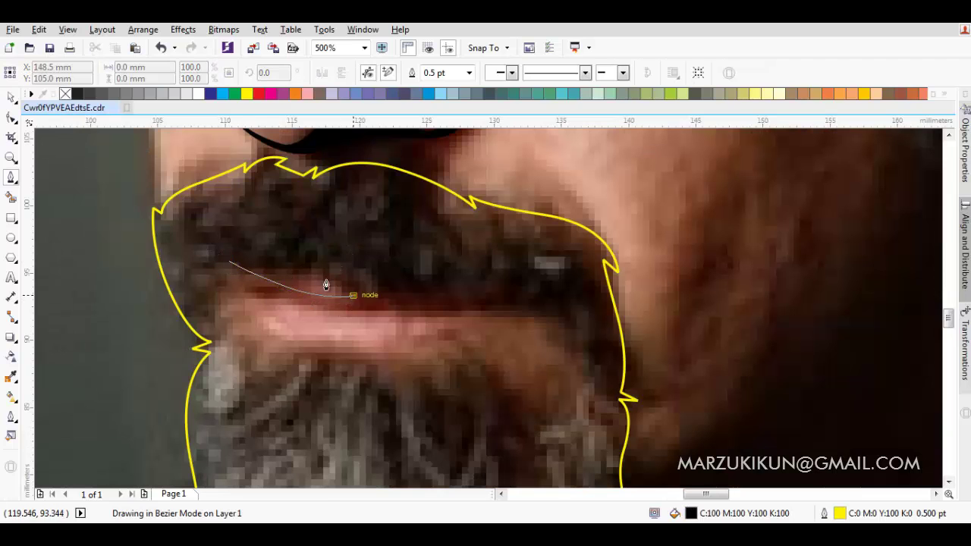
drag(478, 298, 562, 291)
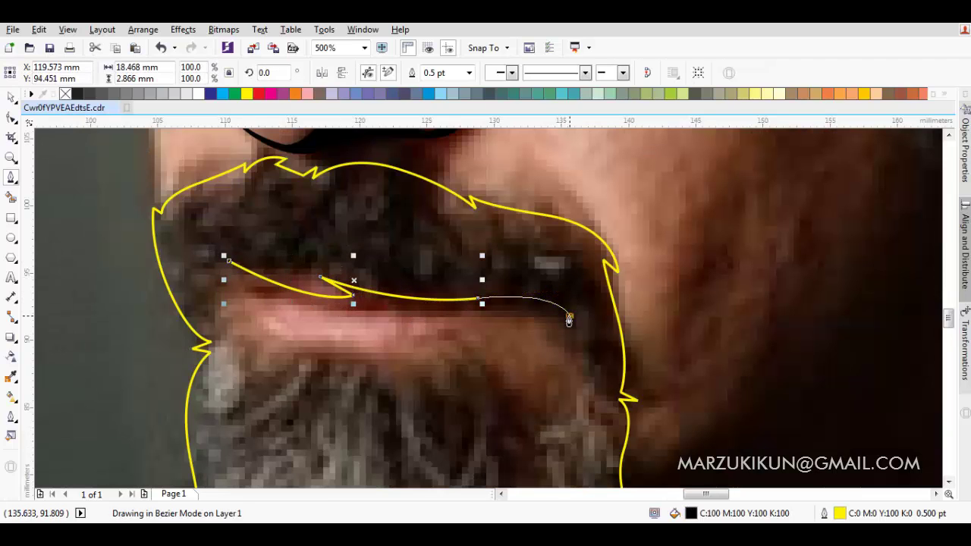
scroll(536, 279, up, 2)
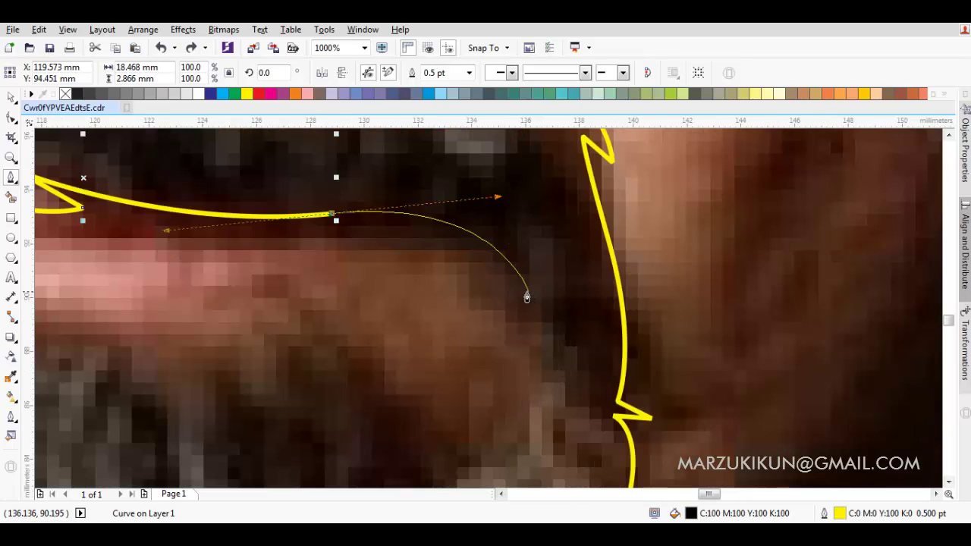
drag(528, 297, 535, 280)
scroll(536, 280, down, 3)
scroll(552, 334, up, 1)
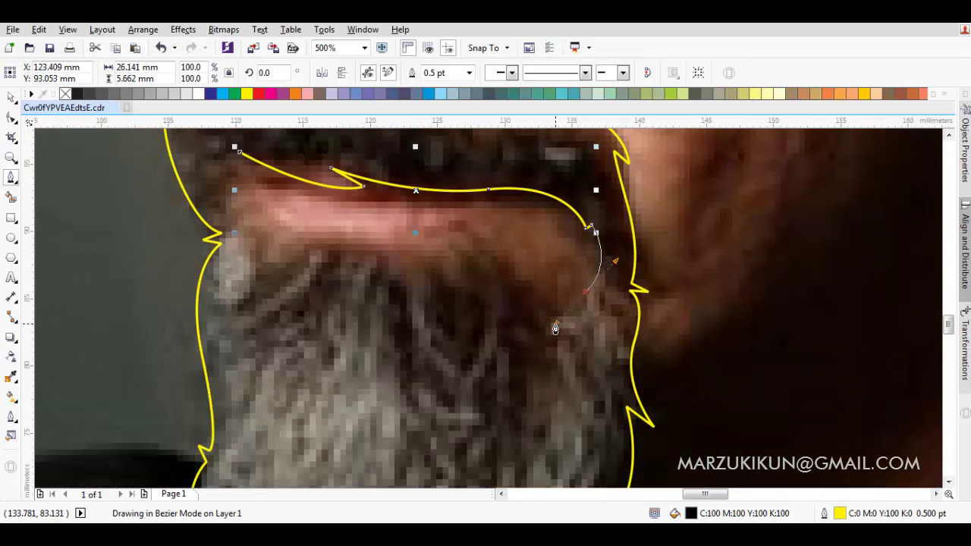
scroll(535, 302, up, 2)
click(536, 299)
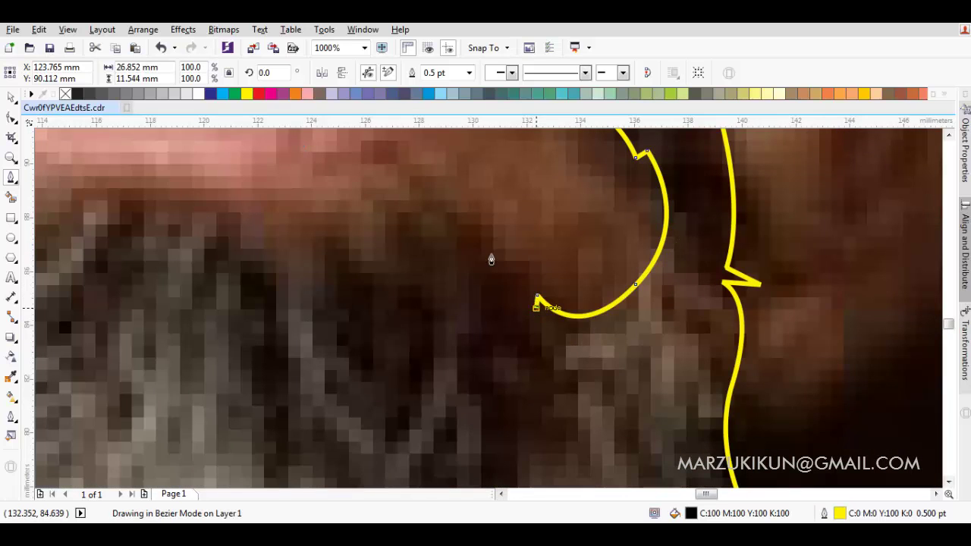
scroll(533, 244, left, 3)
Trace the moustache's jagged hair points to its tip and close the curve at the start node.
drag(476, 223, 343, 232)
scroll(417, 232, left, 3)
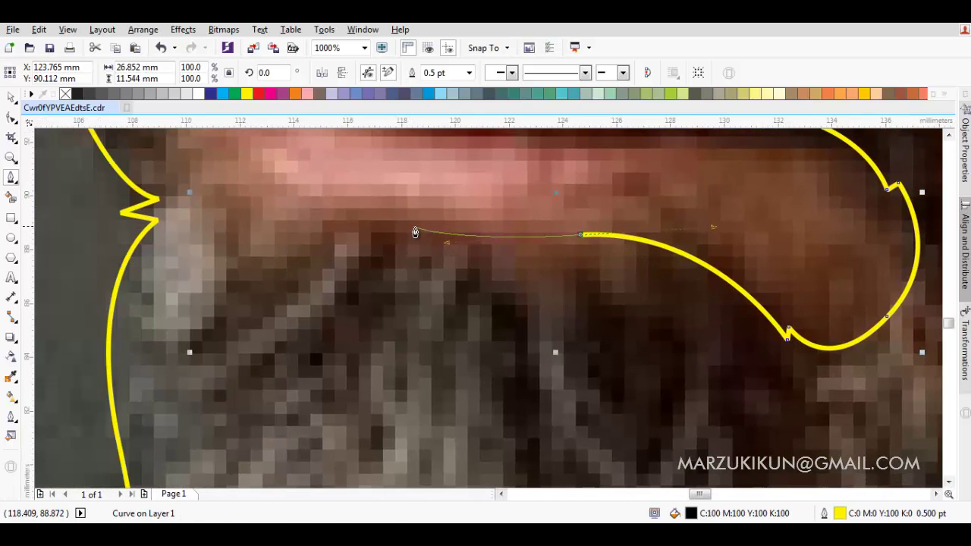
mouse_move(654, 255)
mouse_down()
mouse_move(527, 264)
mouse_move(515, 254)
mouse_move(516, 267)
mouse_up()
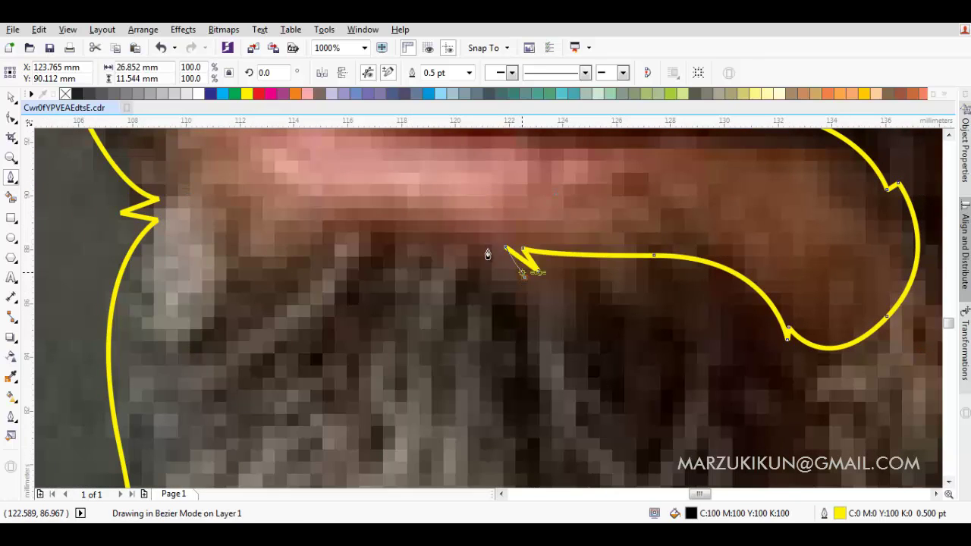
click(504, 247)
drag(406, 234, 351, 240)
click(309, 228)
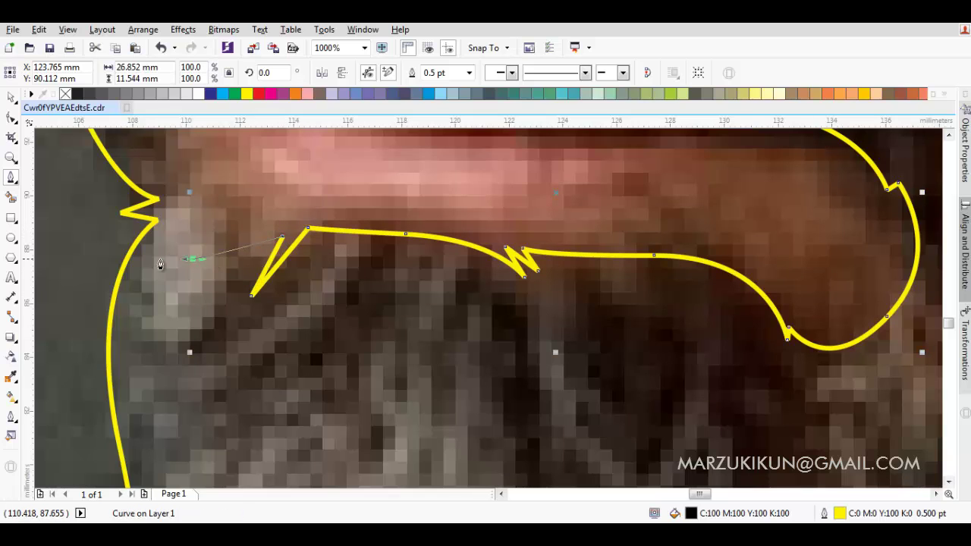
drag(161, 260, 176, 167)
scroll(176, 167, up, 3)
scroll(193, 272, up, 1)
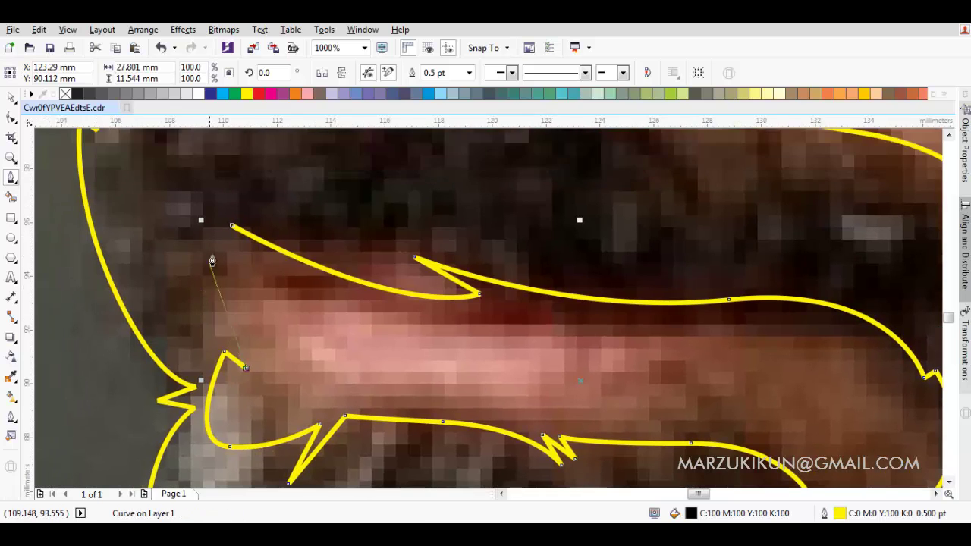
key(ctrl+z)
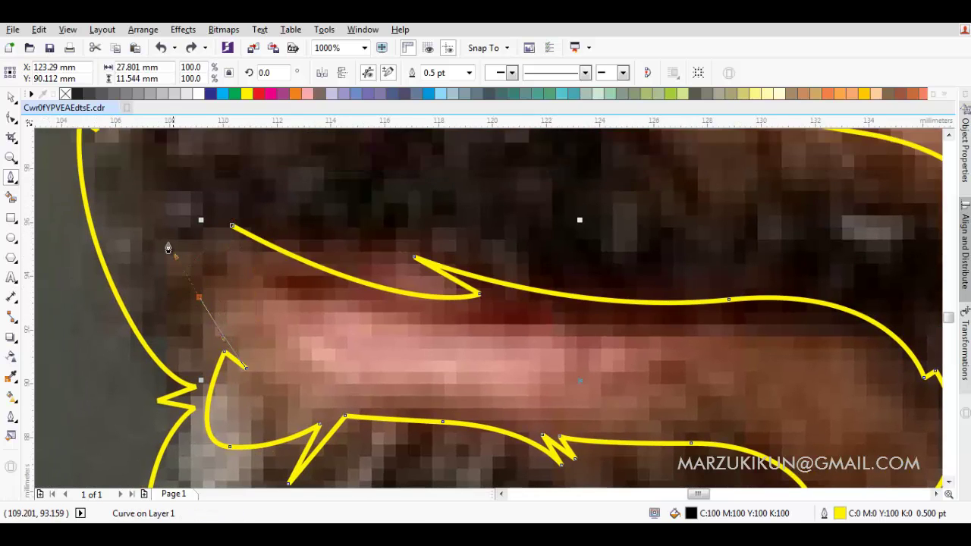
key(ctrl+z)
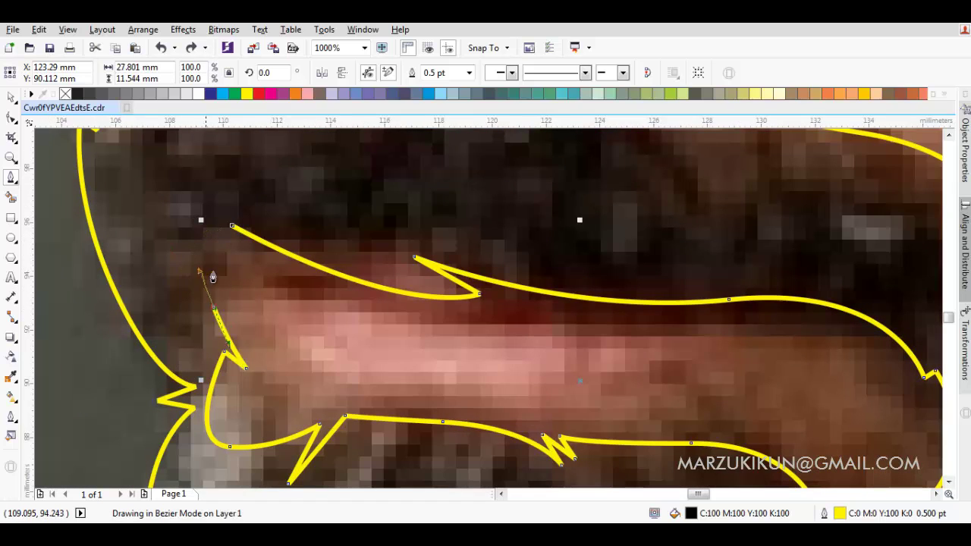
click(219, 250)
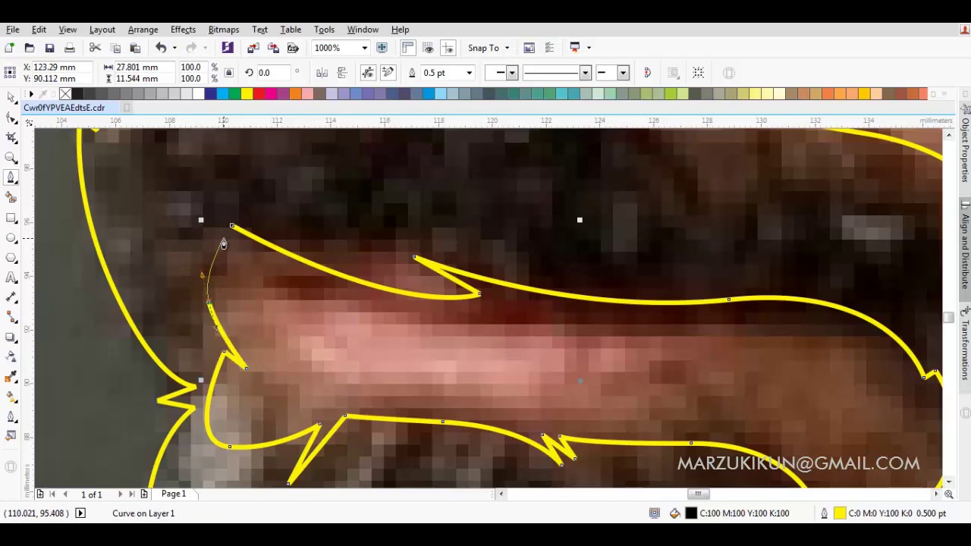
scroll(216, 251, up, 1)
click(227, 275)
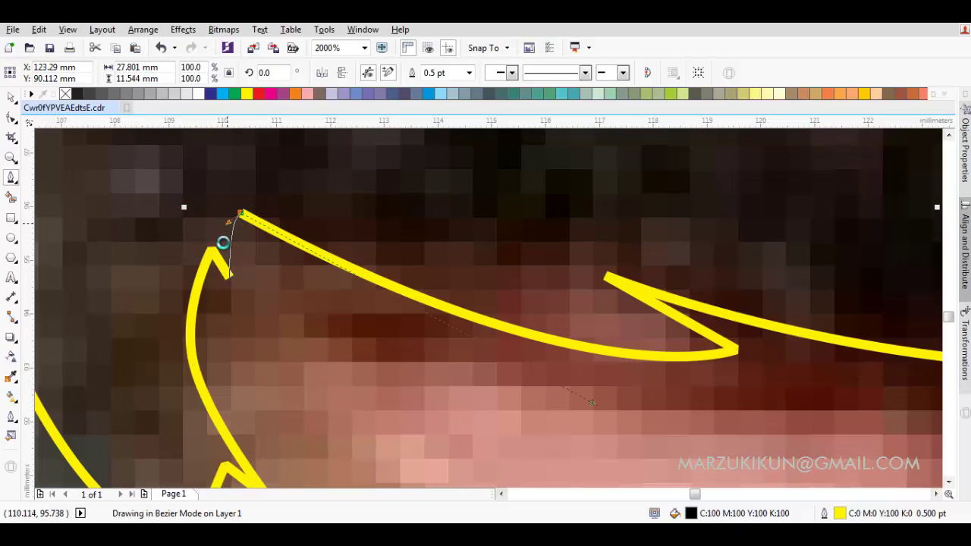
click(240, 214)
Make the moustache's inner tip node a cusp and convert its segment to a curve.
key(F10)
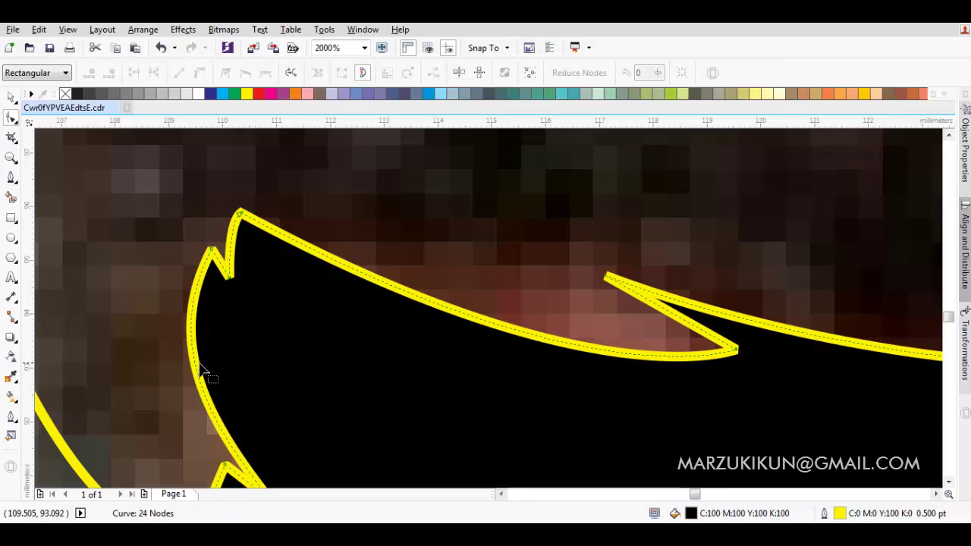
scroll(205, 373, down, 2)
key(space)
key(space)
scroll(301, 379, up, 1)
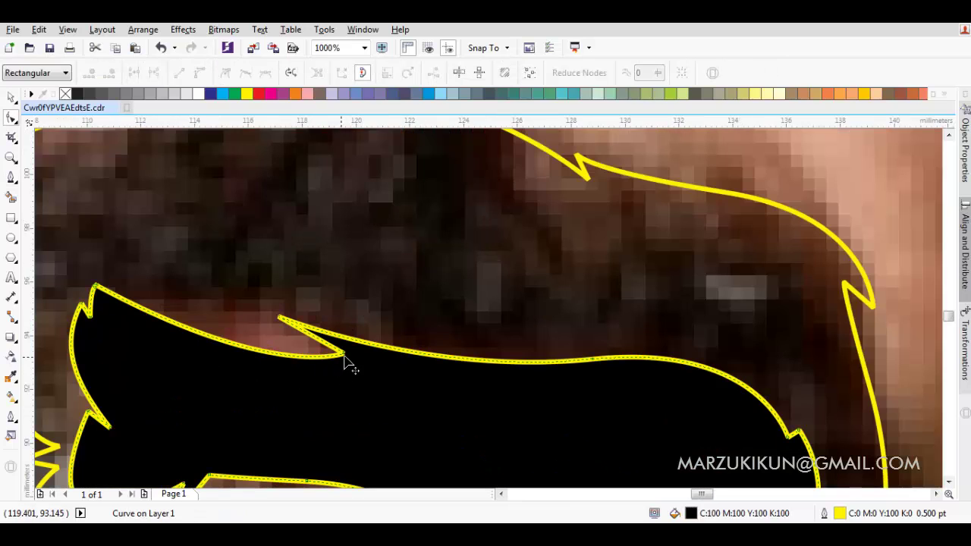
click(344, 356)
right_click(356, 288)
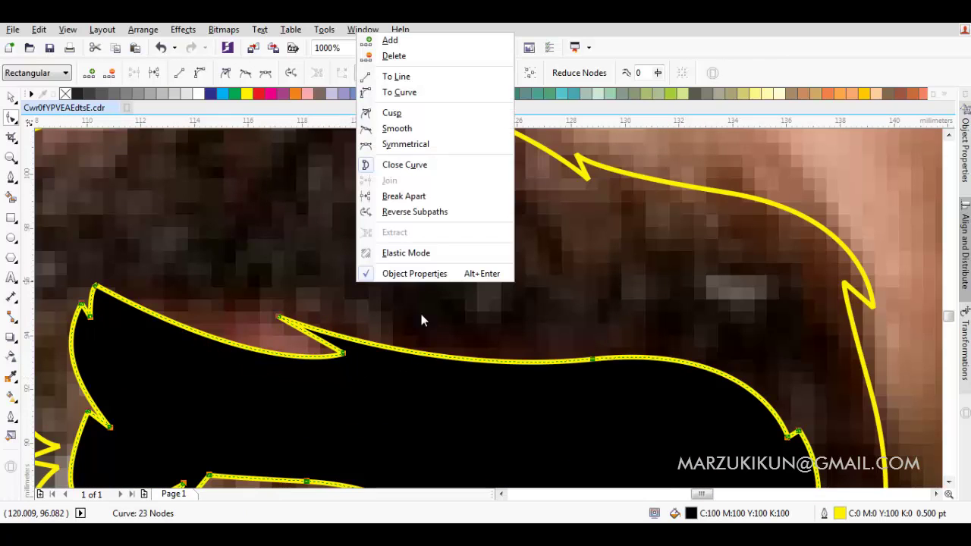
click(380, 111)
right_click(384, 222)
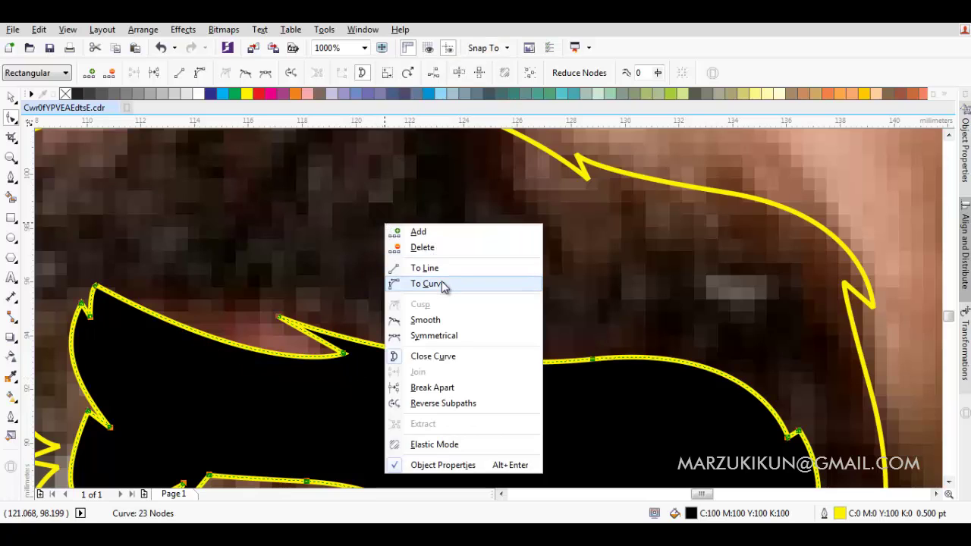
click(429, 282)
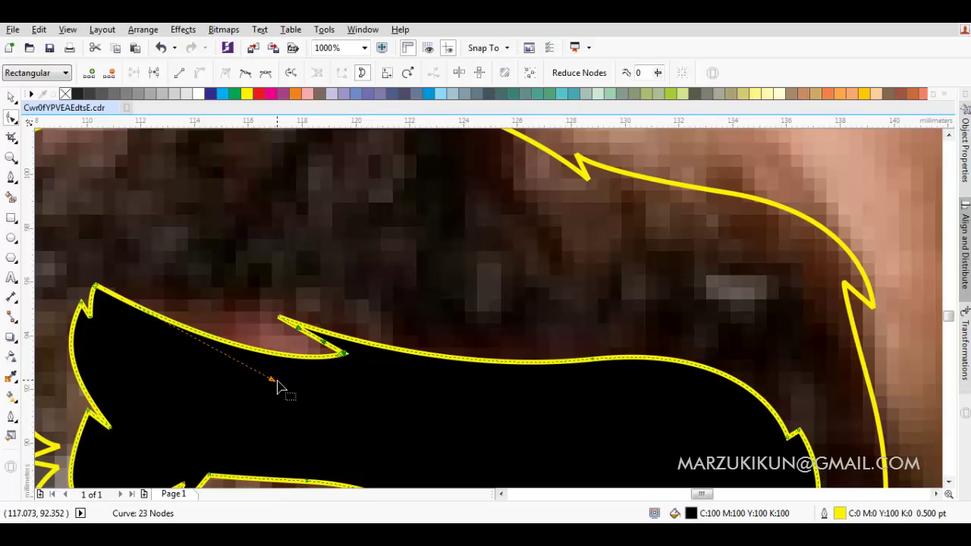
Drag the tip's control handle to bend the edge along the upper lip.
click(334, 364)
click(344, 356)
drag(271, 380, 274, 330)
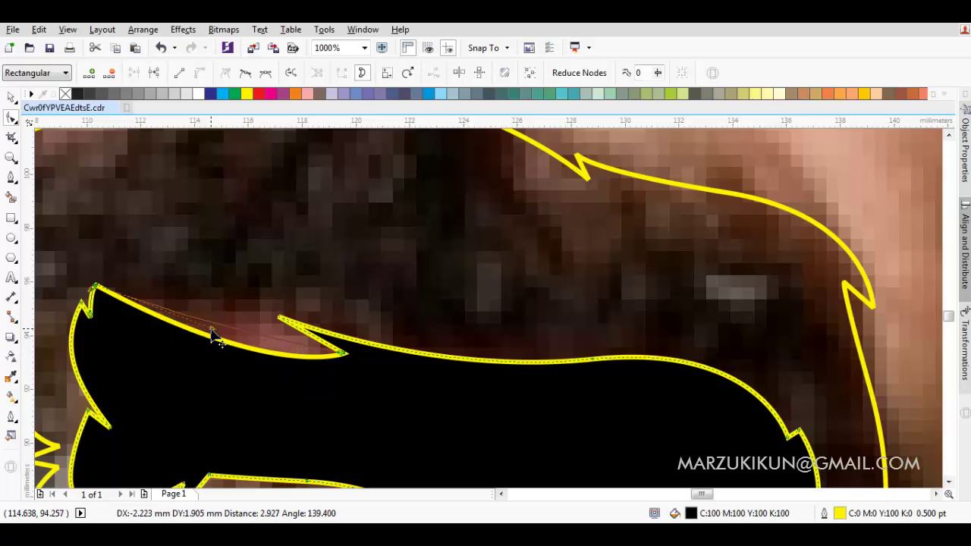
key(space)
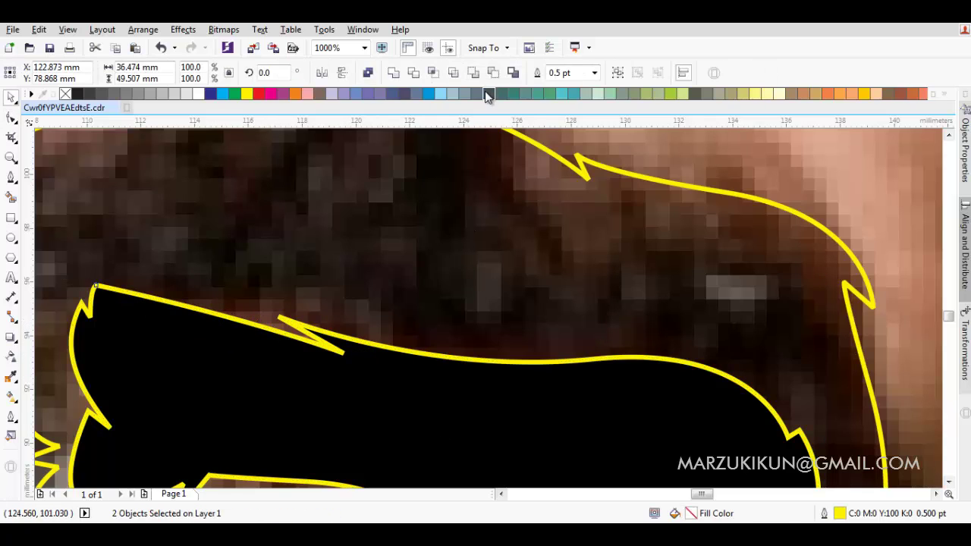
Combine the moustache and beard into one curve and eyedropper-fill it black.
click(492, 73)
key(Escape)
scroll(475, 212, down, 4)
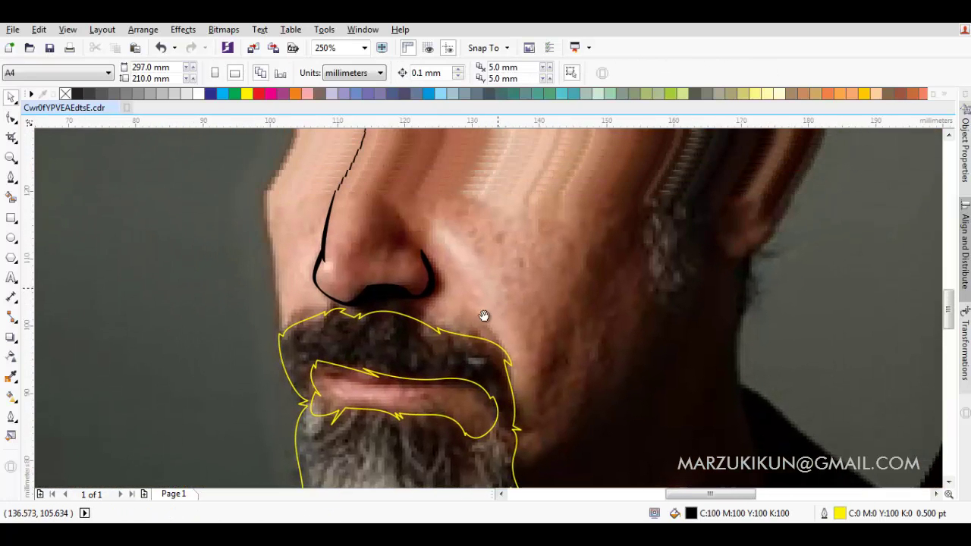
scroll(454, 292, up, 2)
key(i)
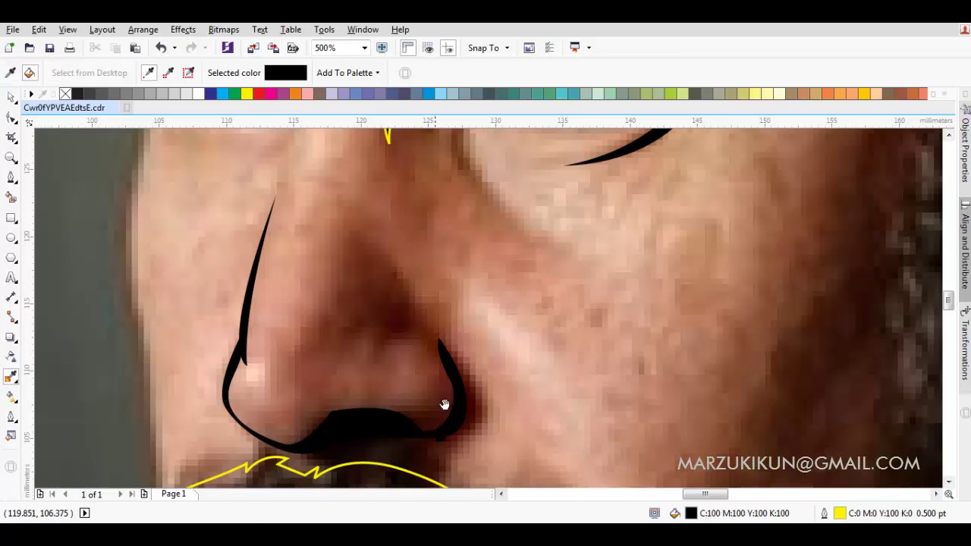
scroll(445, 403, down, 3)
click(459, 231)
key(space)
scroll(380, 270, up, 1)
scroll(335, 260, up, 1)
Draw a closed thin lip-line shape between the lips with the Bezier tool.
key(F5)
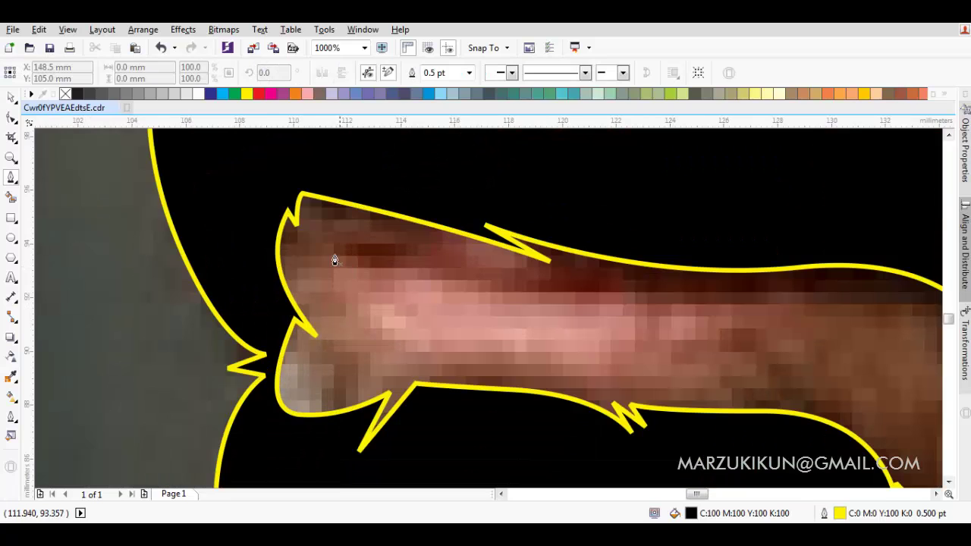
scroll(372, 264, down, 2)
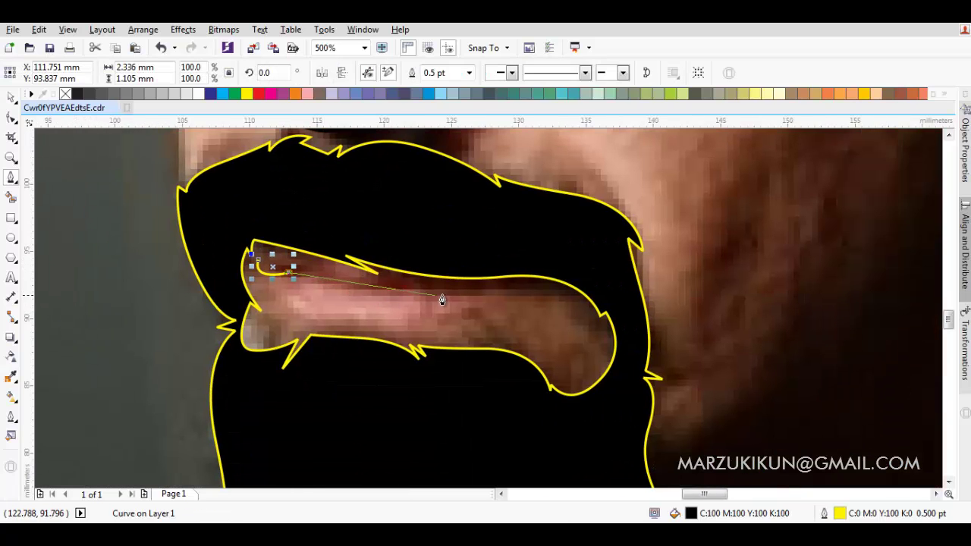
drag(471, 291, 558, 282)
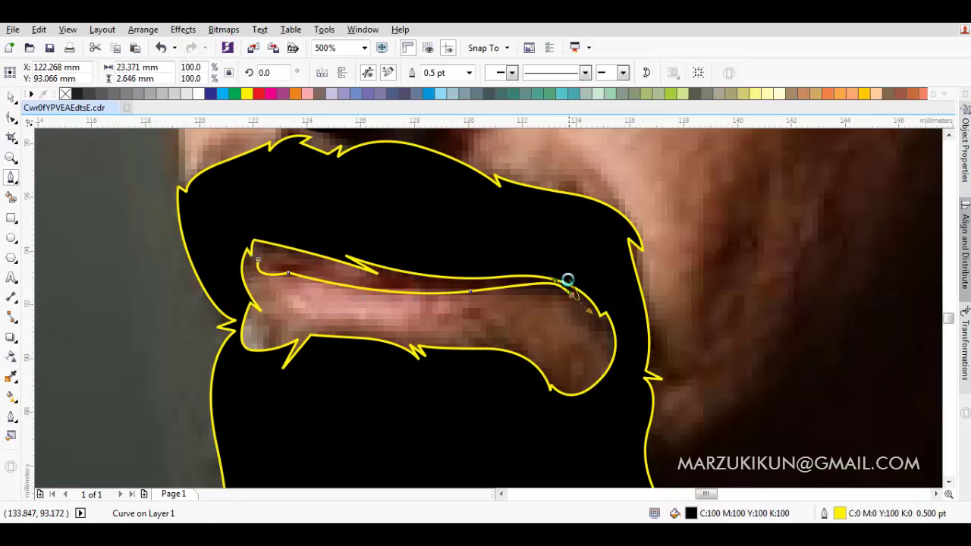
scroll(567, 279, up, 4)
drag(626, 299, 631, 198)
click(452, 274)
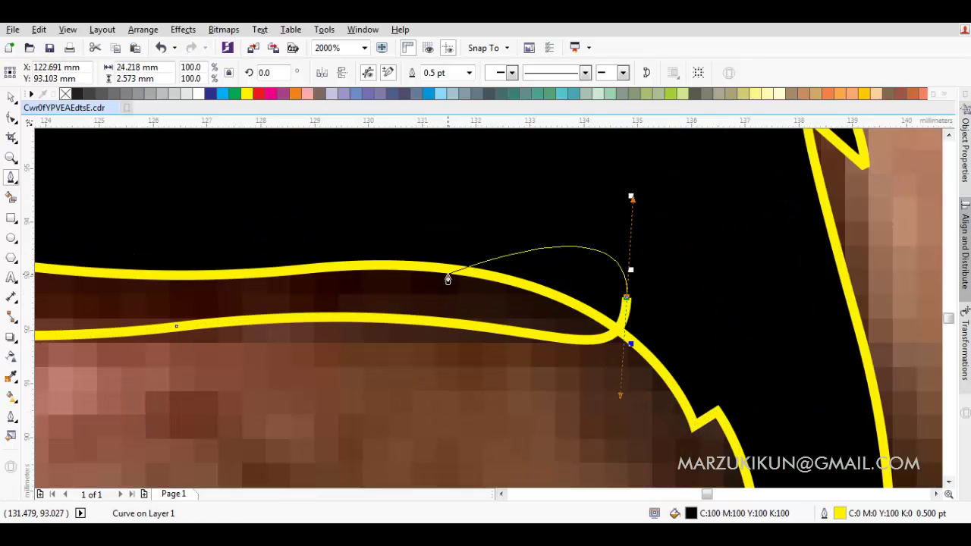
scroll(424, 277, down, 2)
scroll(430, 290, up, 1)
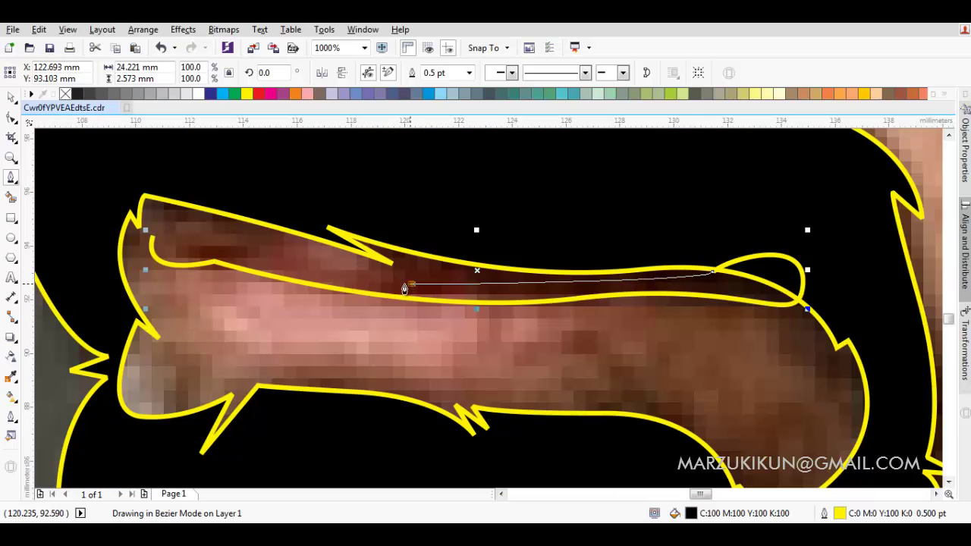
click(411, 283)
click(173, 214)
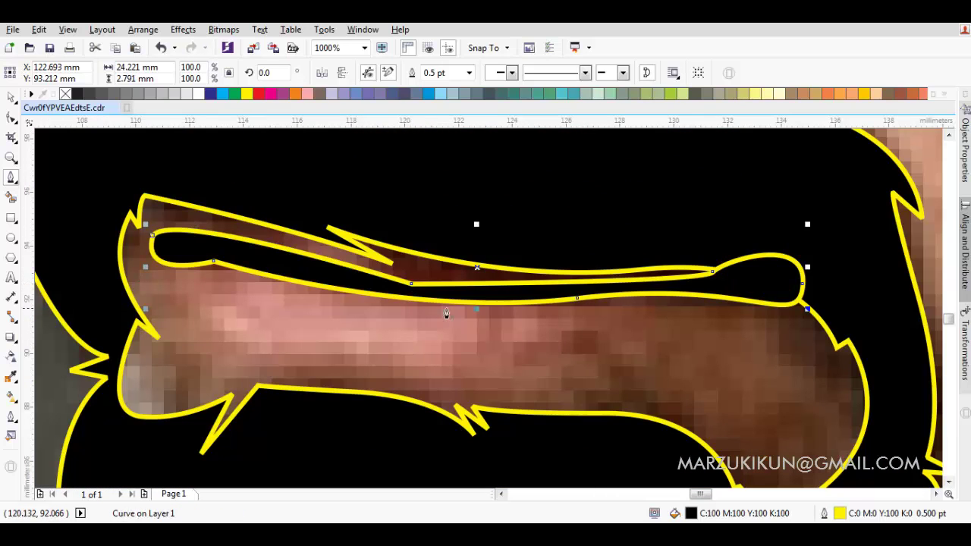
Send the lip line back one level and remove its yellow outline.
right_click(456, 300)
mouse_move(495, 365)
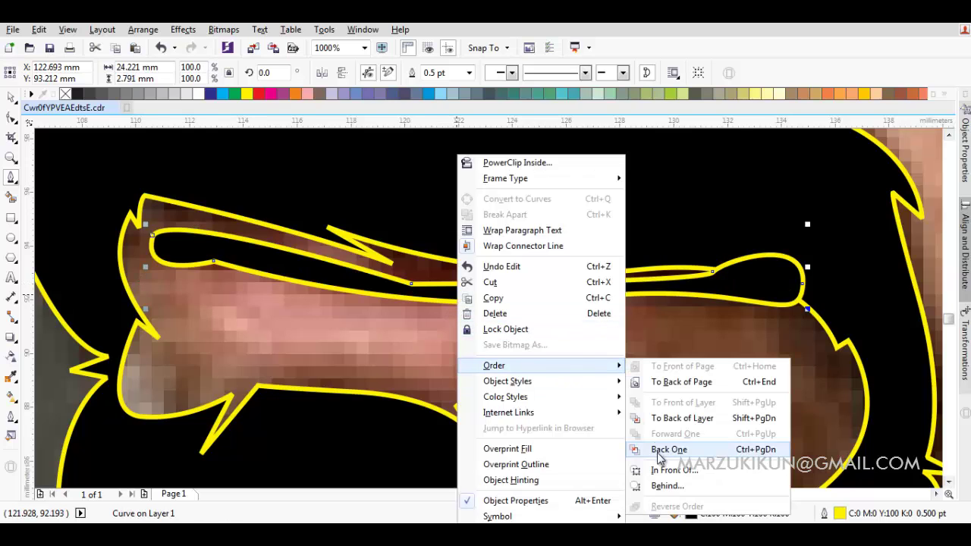
click(659, 469)
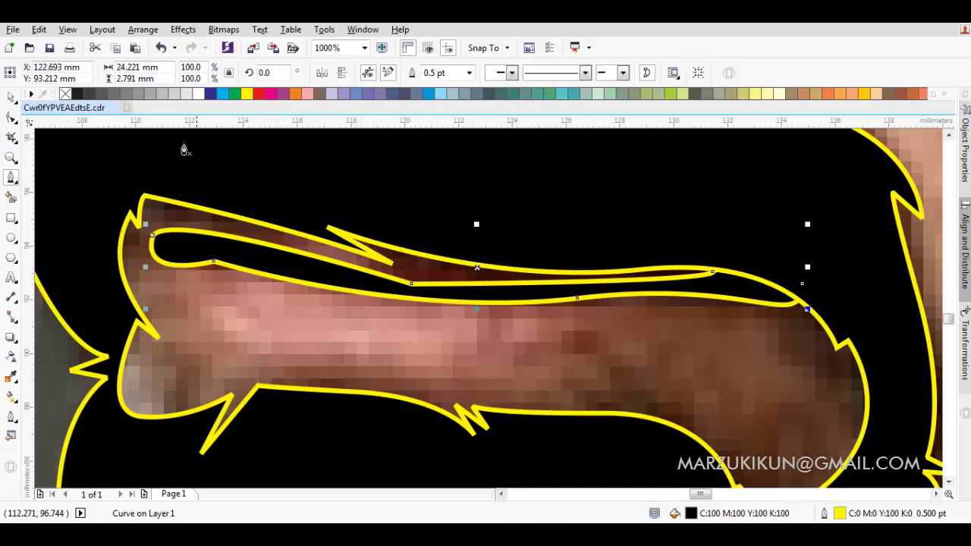
right_click(66, 94)
key(Escape)
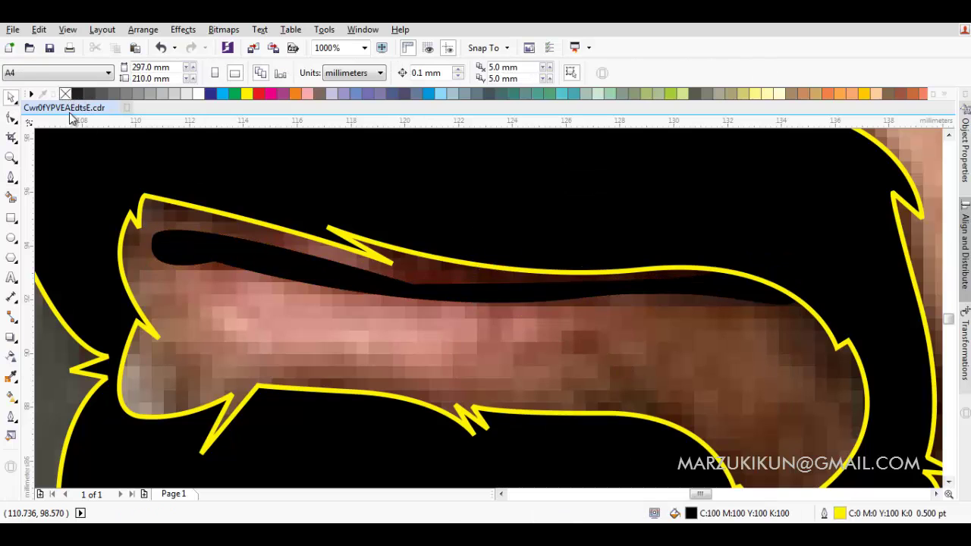
Remove the yellow outlines from every shape in the drawing.
key(ctrl+a)
right_click(64, 94)
scroll(314, 272, down, 6)
click(394, 294)
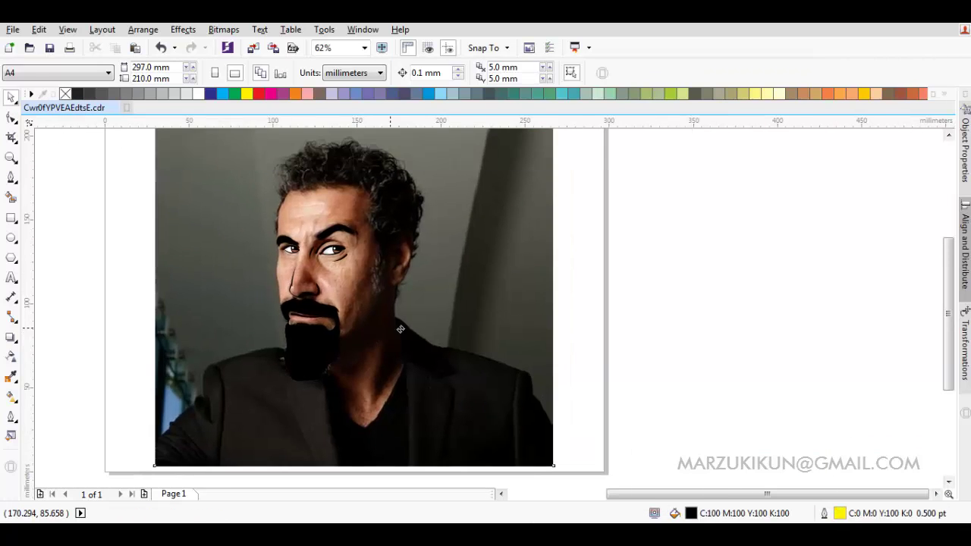
key(ctrl+z)
click(461, 372)
key(ctrl+shift+z)
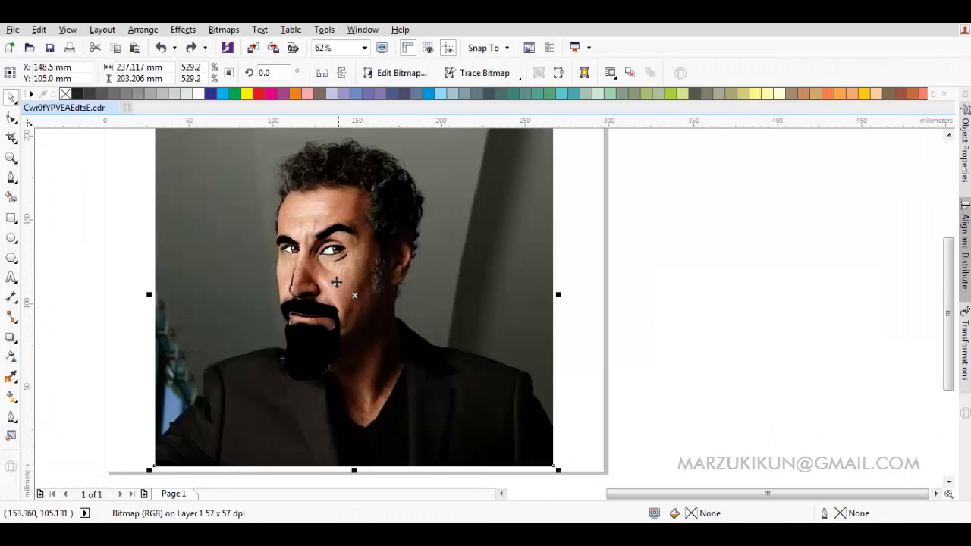
scroll(341, 300, up, 4)
Close the lip outline and nudge its left-end node with the Shape tool.
scroll(346, 375, up, 2)
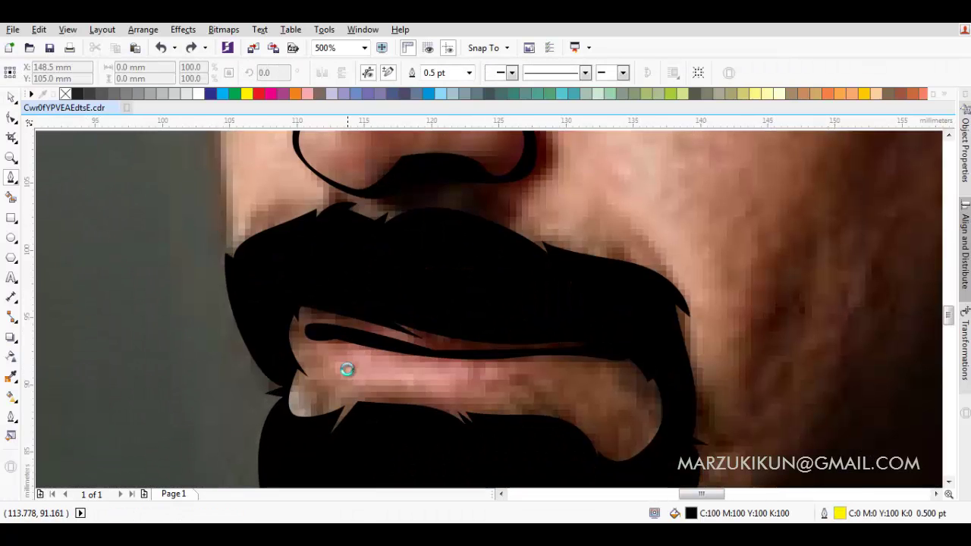
scroll(342, 369, up, 2)
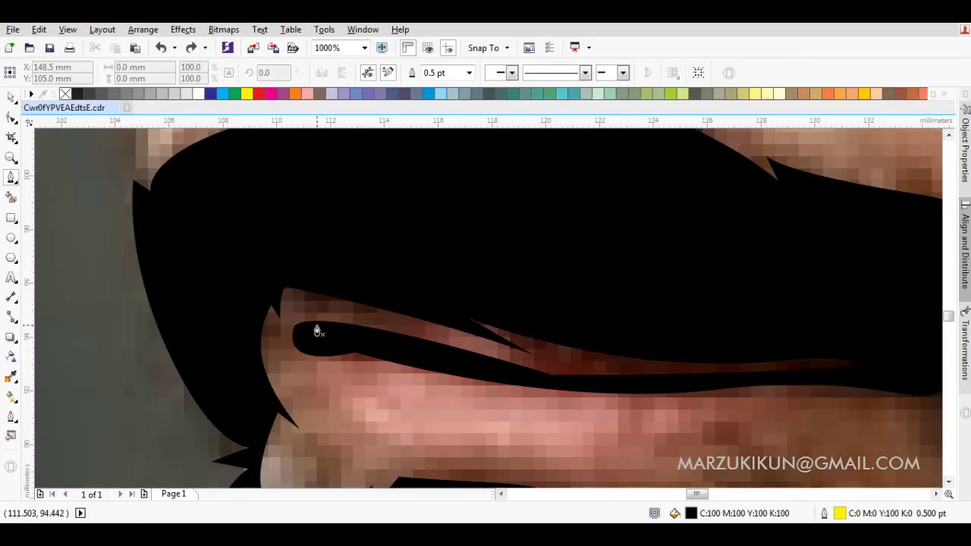
click(280, 288)
key(F10)
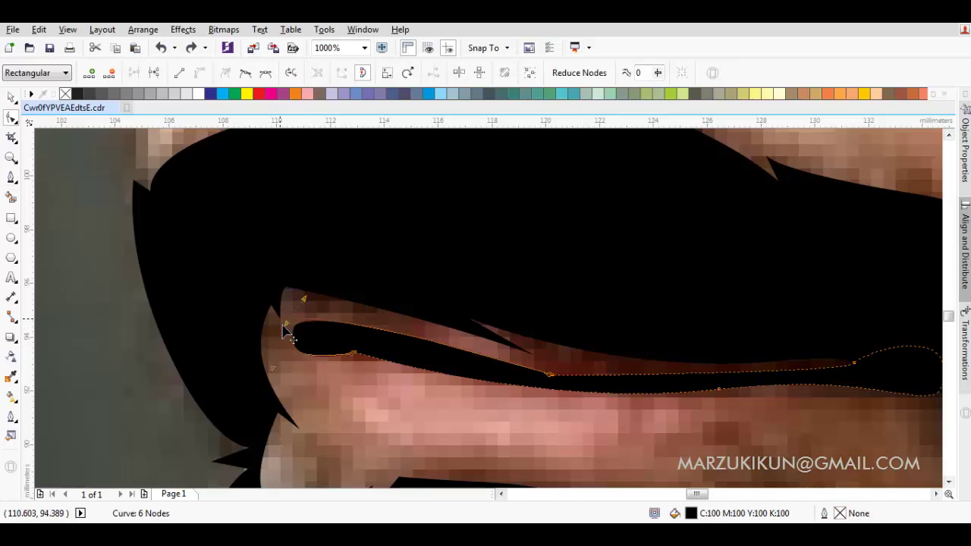
drag(283, 326, 279, 325)
key(F5)
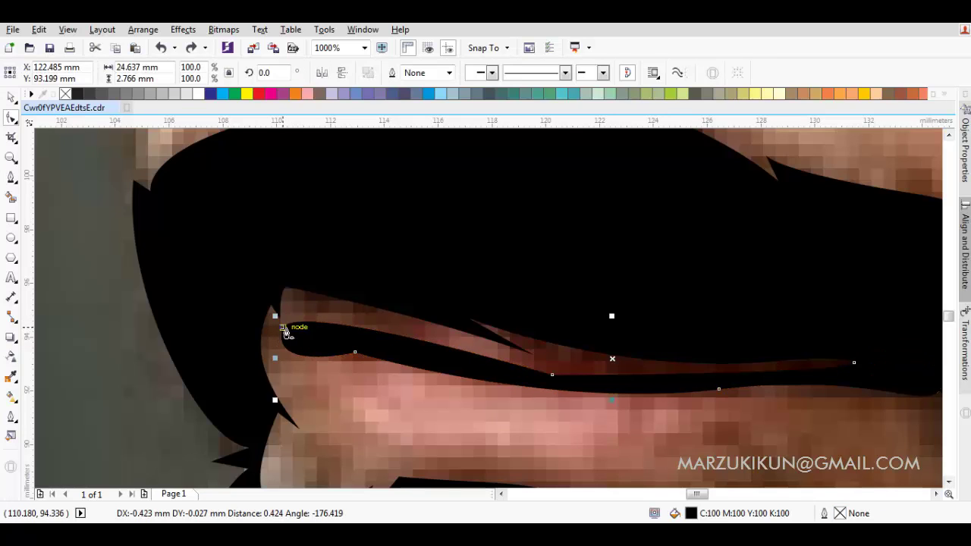
Trace a closed upper-lip outline from the left corner along the top to the right corner.
drag(318, 272, 318, 273)
scroll(455, 307, right, 2)
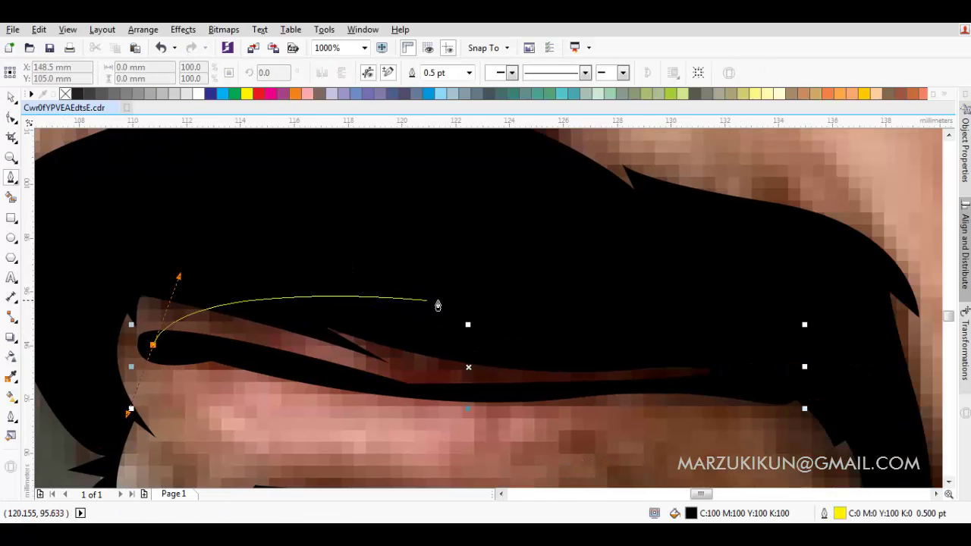
drag(617, 312, 755, 339)
click(785, 393)
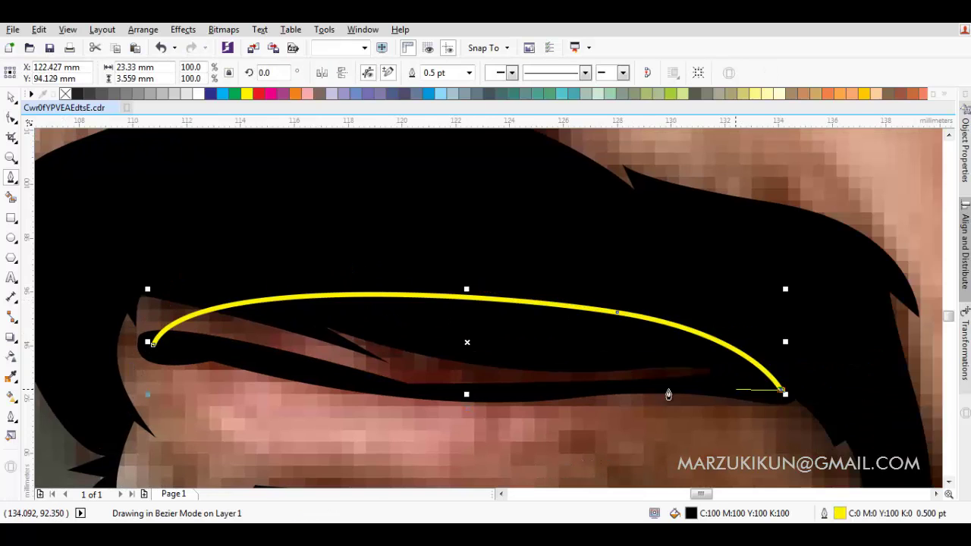
scroll(647, 393, up, 2)
drag(581, 386, 421, 406)
scroll(485, 391, down, 2)
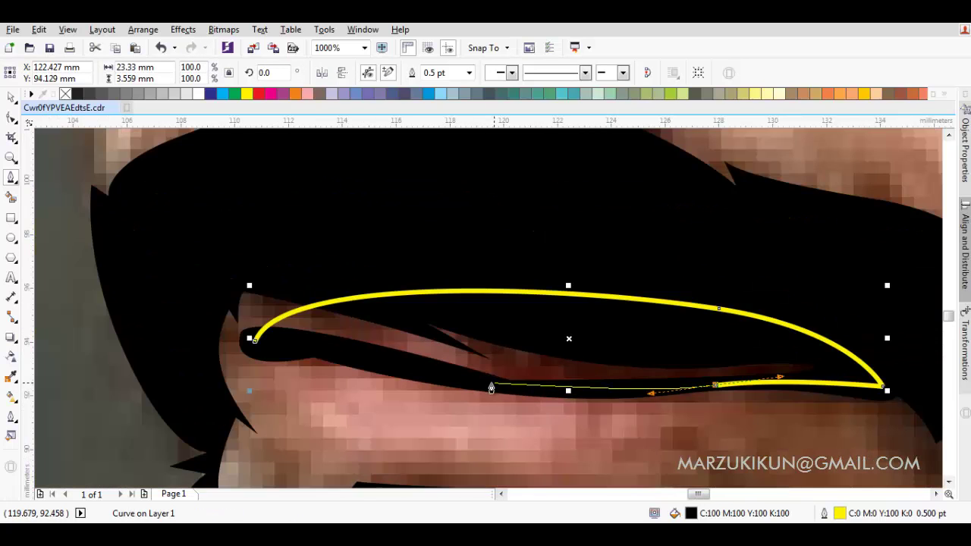
click(471, 380)
click(256, 342)
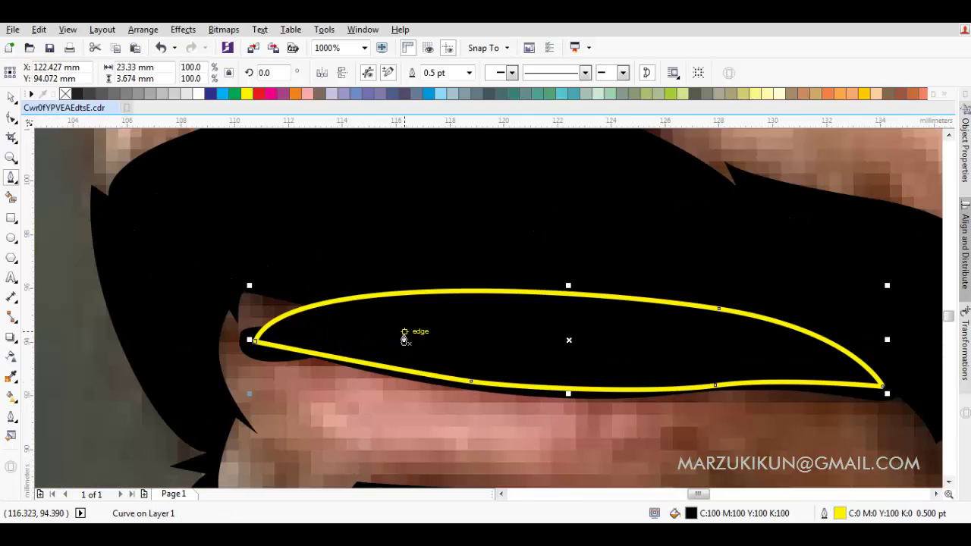
Place the upper lip in front of a chosen shape and fill it red.
right_click(405, 336)
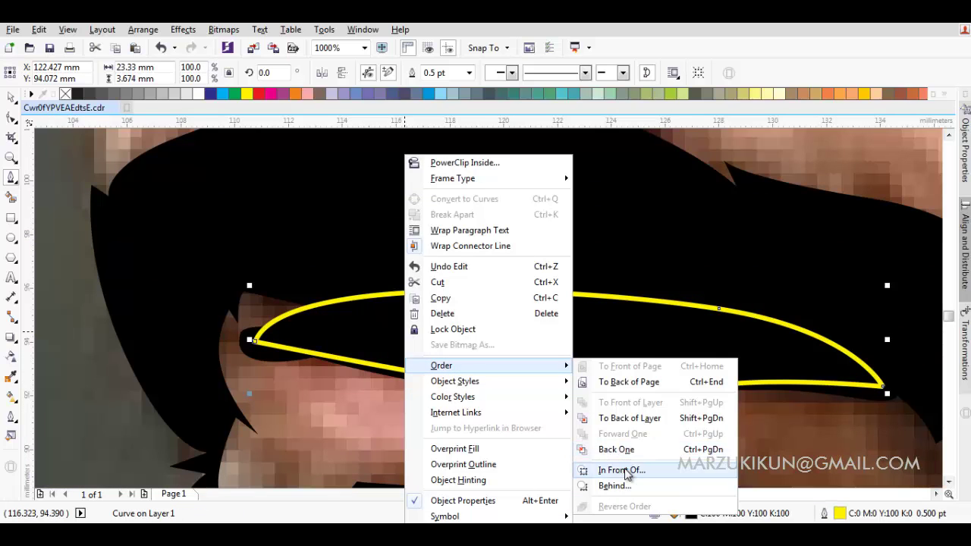
click(616, 470)
click(662, 447)
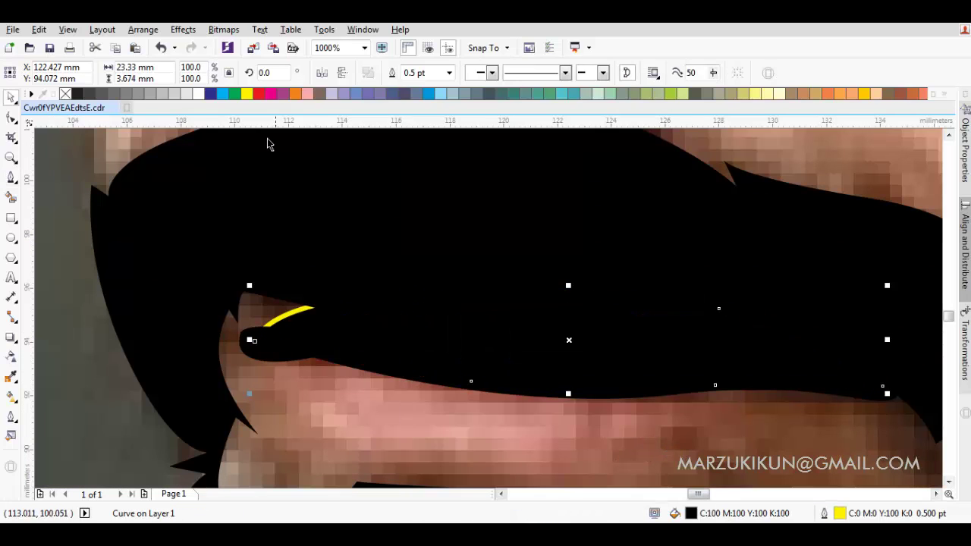
drag(261, 96, 301, 137)
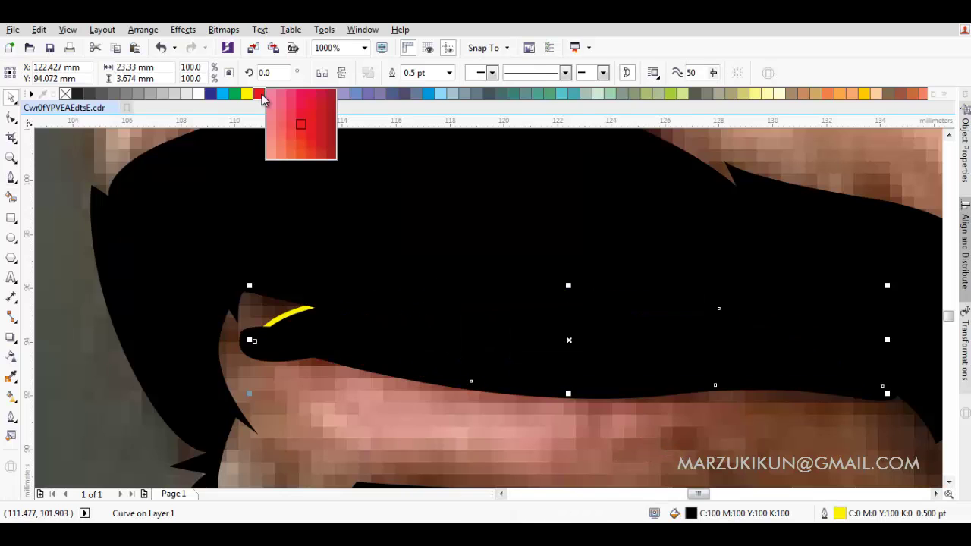
click(319, 148)
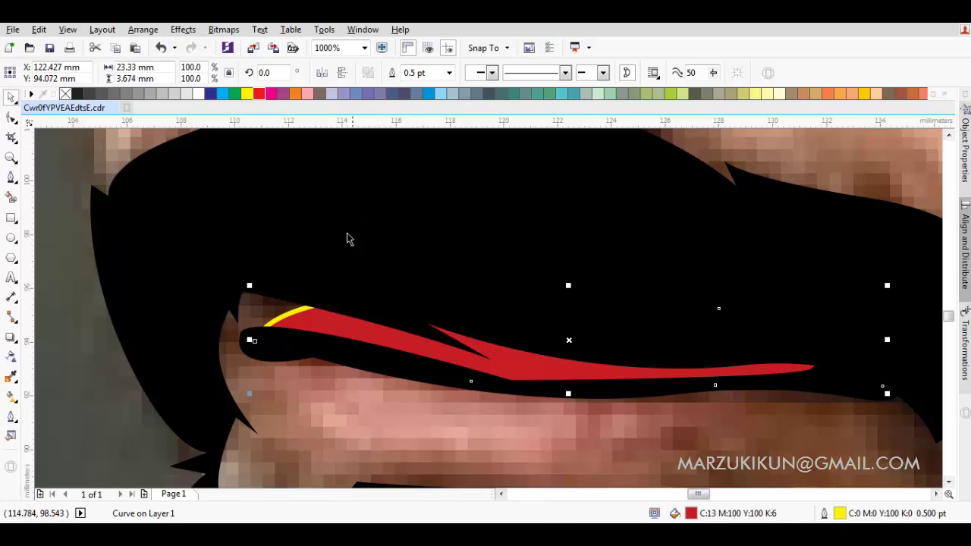
scroll(303, 317, down, 3)
Draw a closed Bezier outline of the lower lip below the mouth line.
key(F5)
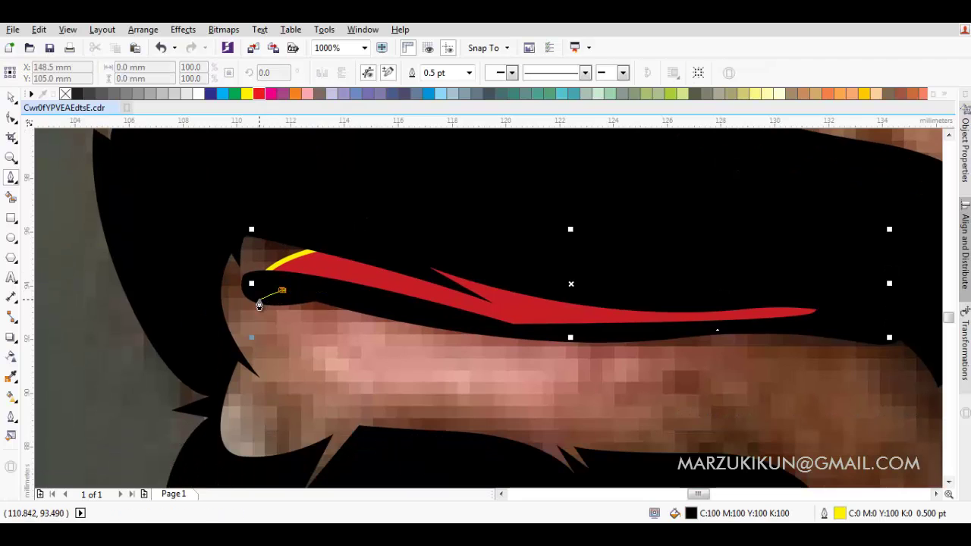
click(258, 305)
scroll(413, 397, down, 2)
scroll(414, 398, up, 2)
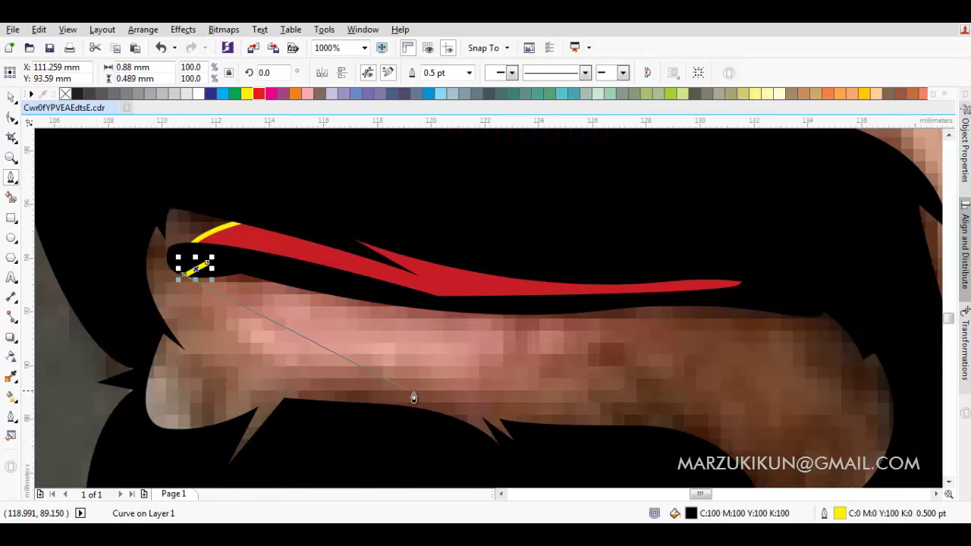
drag(447, 399, 644, 404)
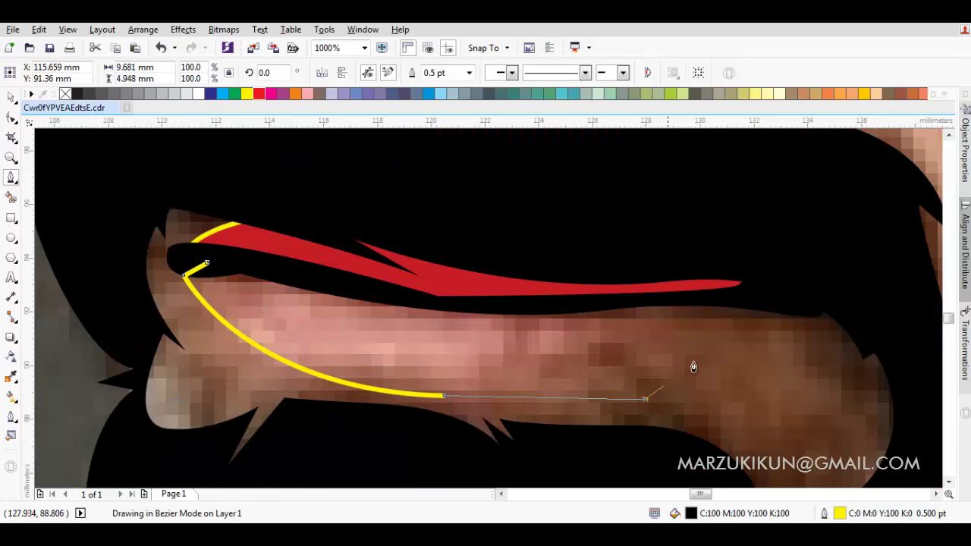
key(space)
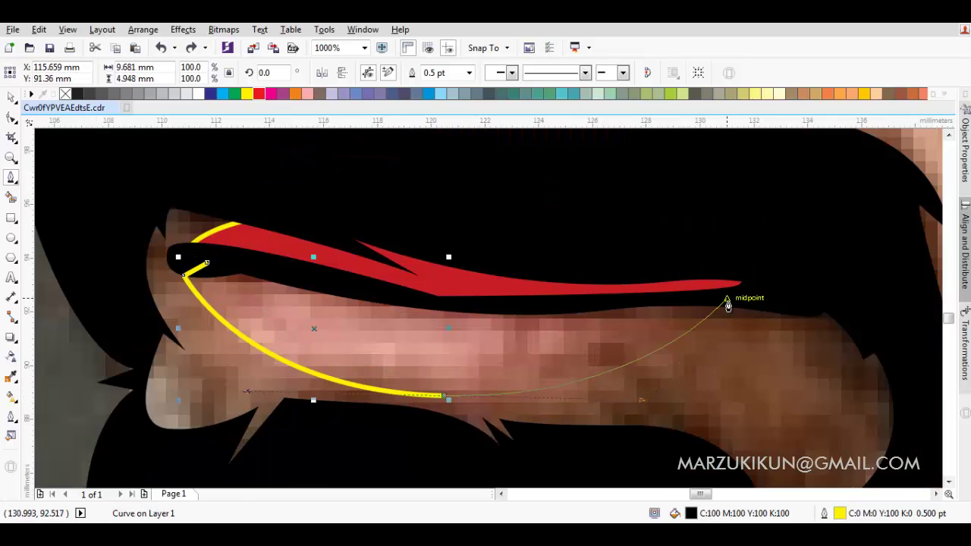
click(727, 301)
click(206, 263)
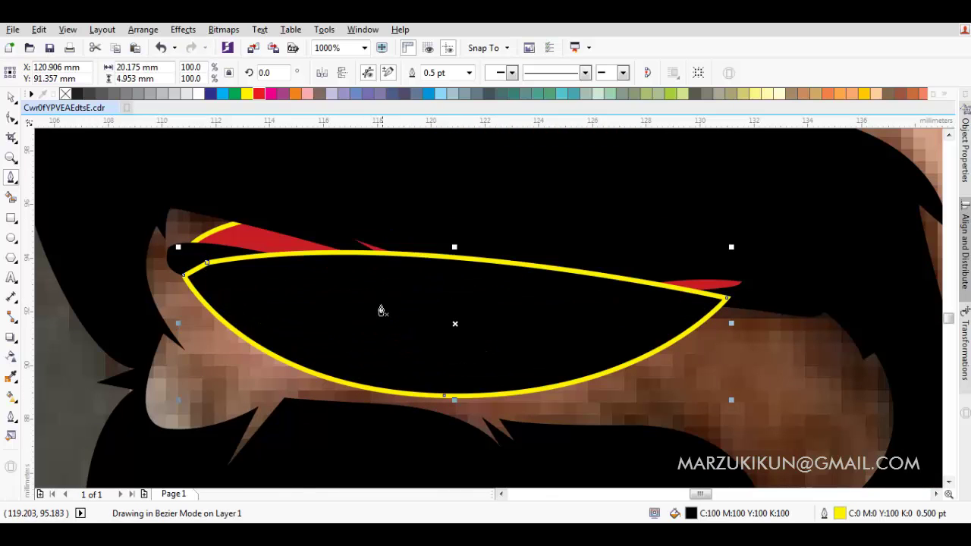
Order the lower lip In Front Of the chosen shape and fill it pink from the red shades.
right_click(381, 311)
mouse_move(419, 365)
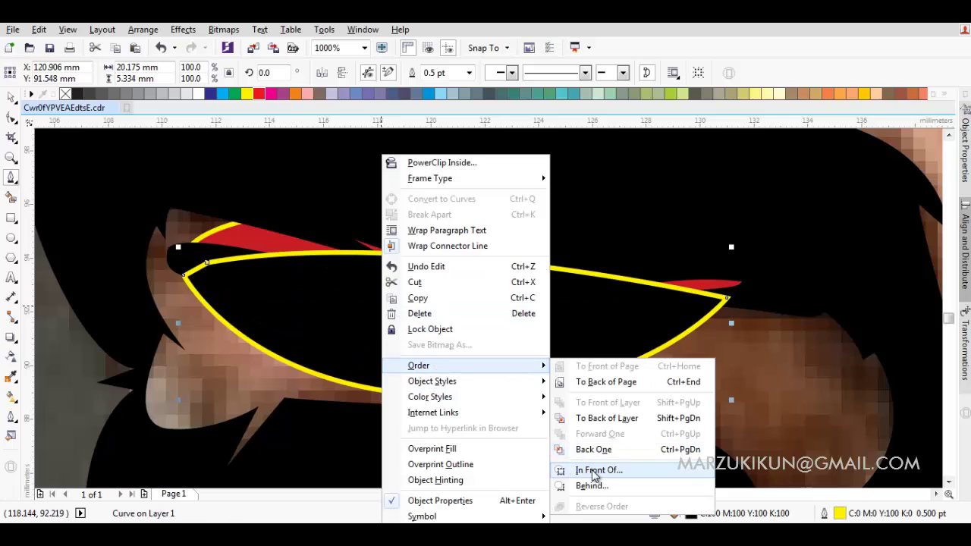
click(595, 470)
click(715, 380)
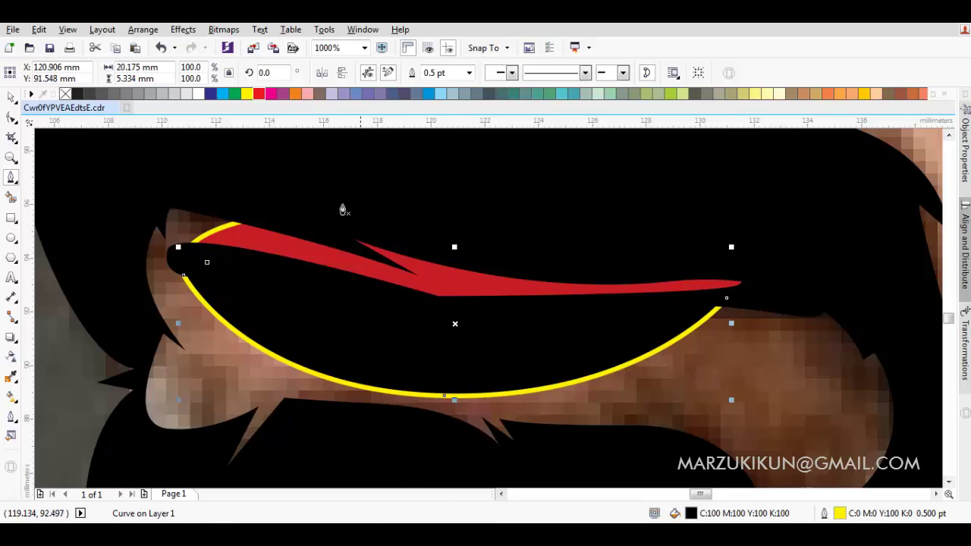
click(260, 93)
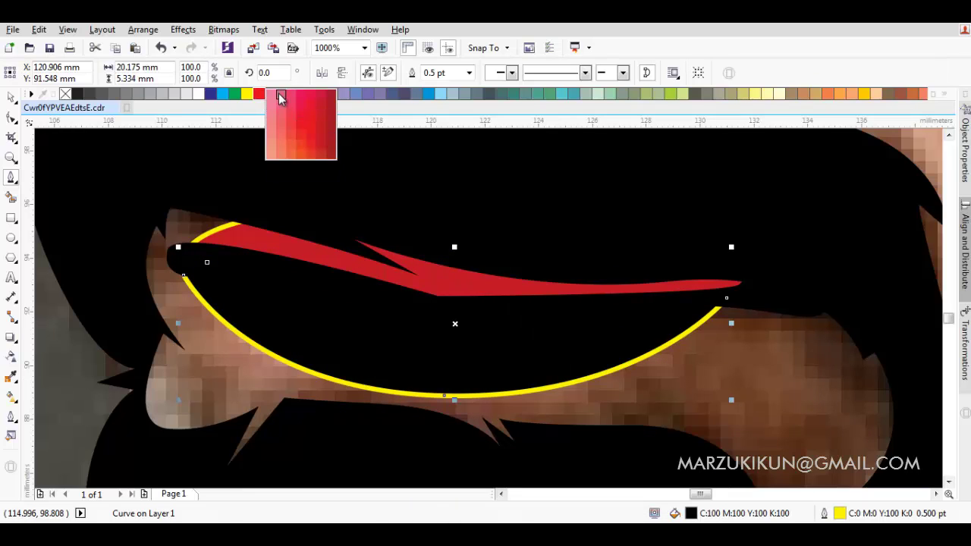
click(302, 127)
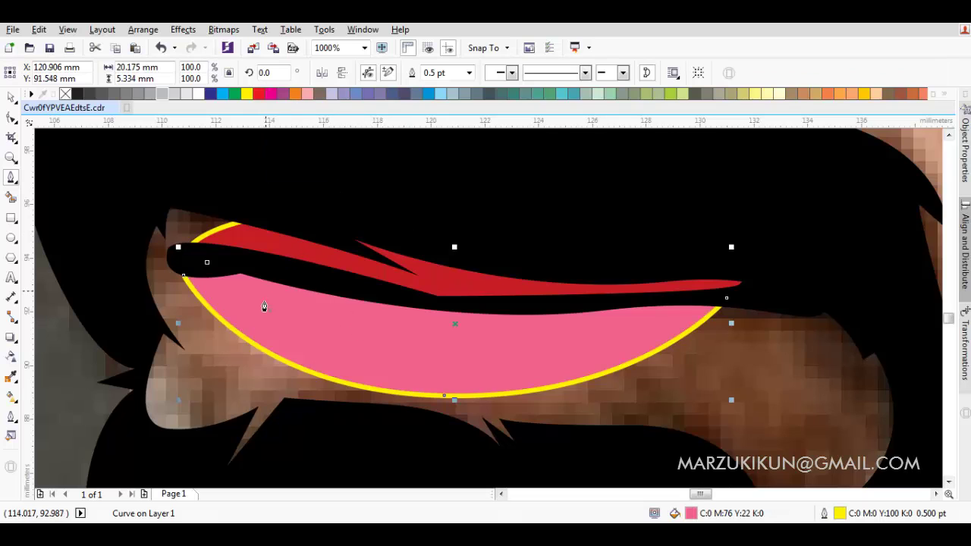
key(space)
click(280, 240)
Change the upper lip fill to a deeper red, C20 M95 Y100 K11, in Edit Fill.
double_click(733, 516)
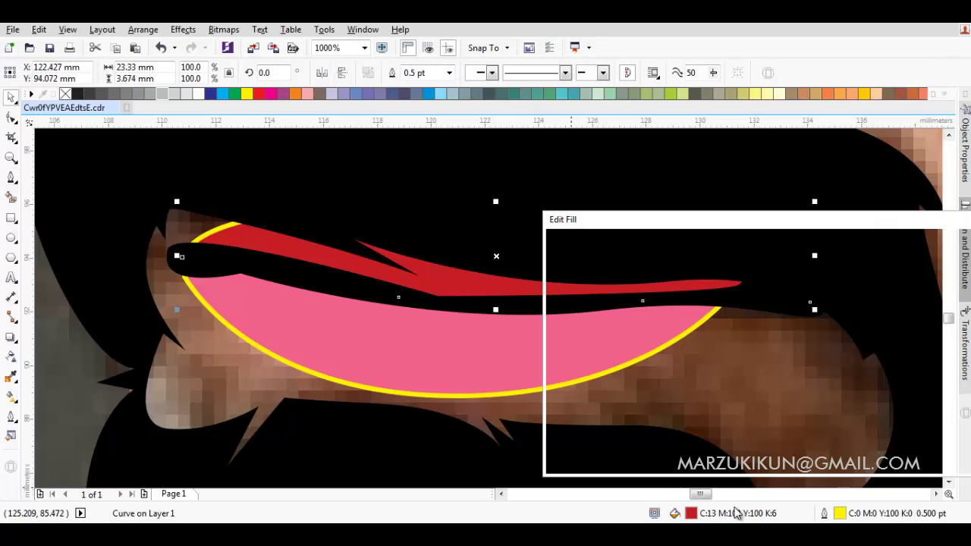
click(724, 430)
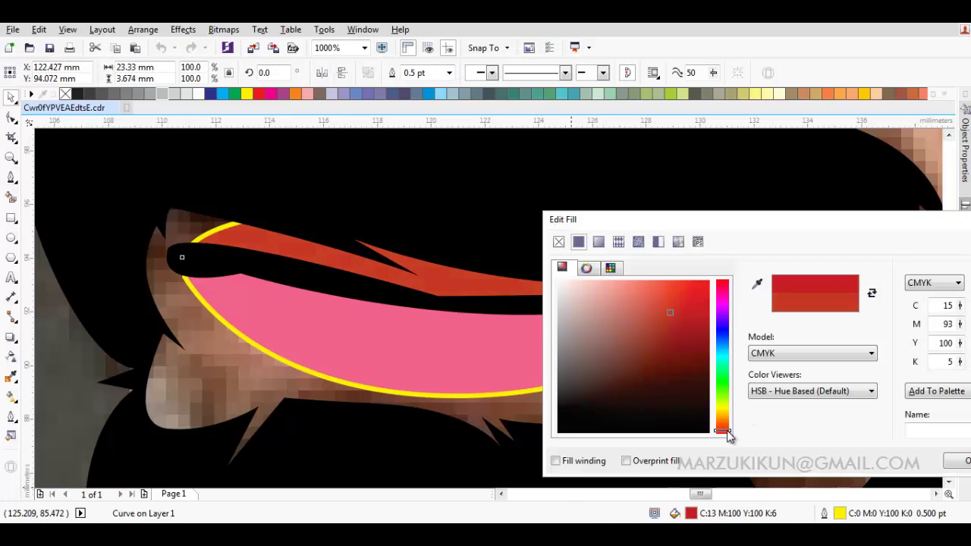
click(671, 323)
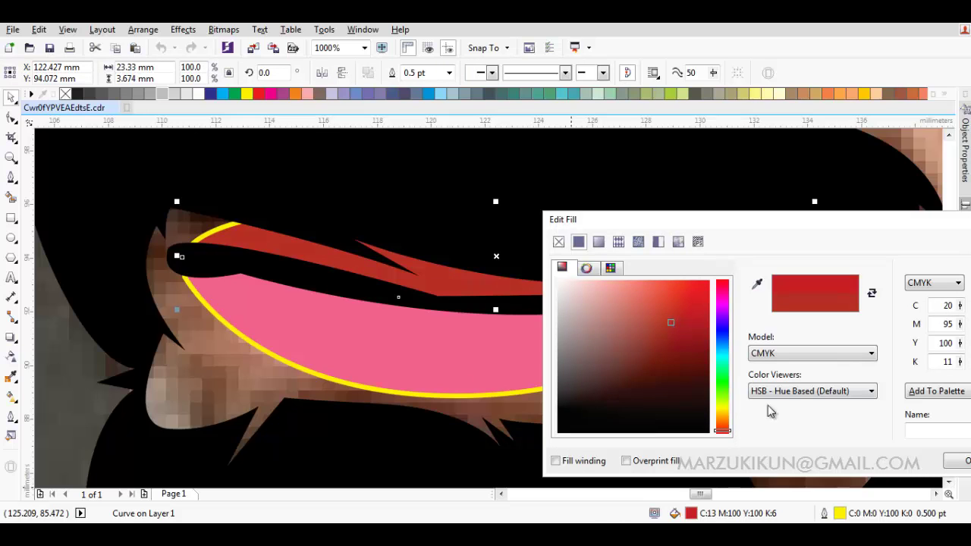
click(958, 461)
Recolour the pink lower lip coral red by sampling the upper lip's red and lightening it.
click(579, 361)
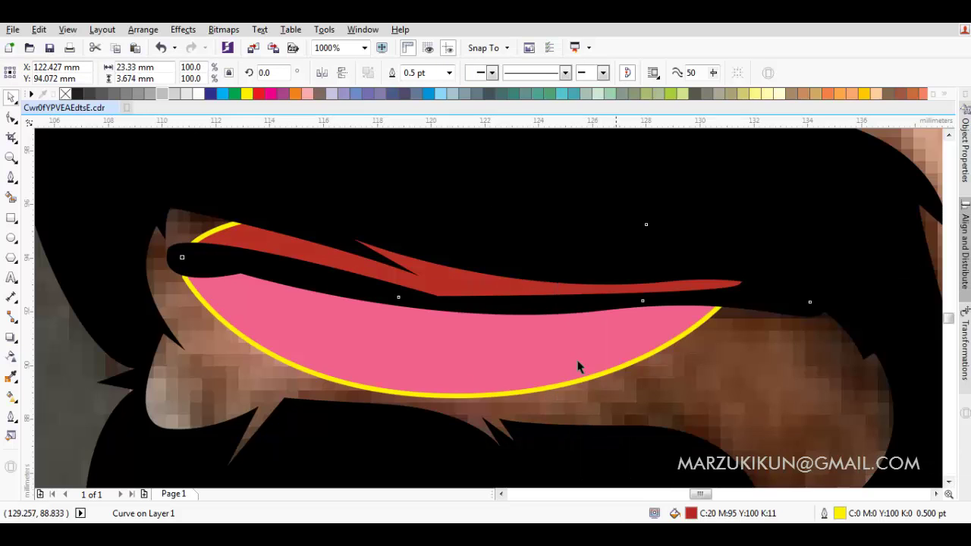
double_click(702, 515)
click(756, 283)
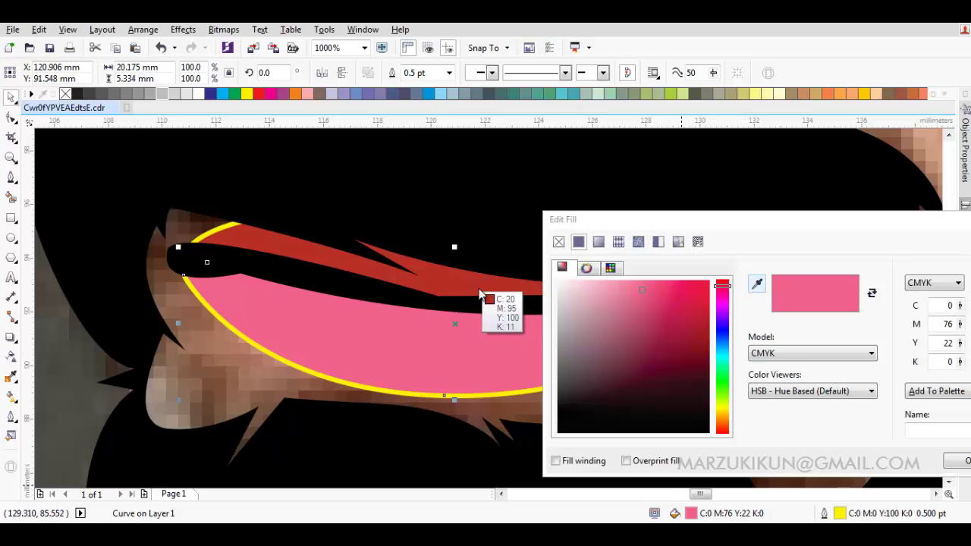
click(478, 287)
drag(671, 315, 650, 294)
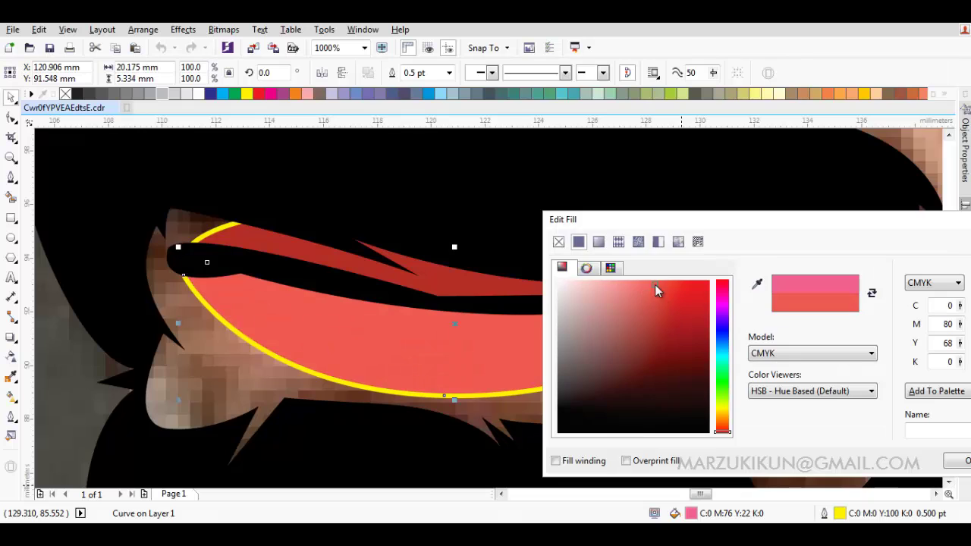
Apply the coral red fill (C0 M80 Y68 K0) to the lower lip and zoom out to the whole face.
key(Return)
click(672, 380)
scroll(672, 379, down, 4)
key(Escape)
key(ctrl+a)
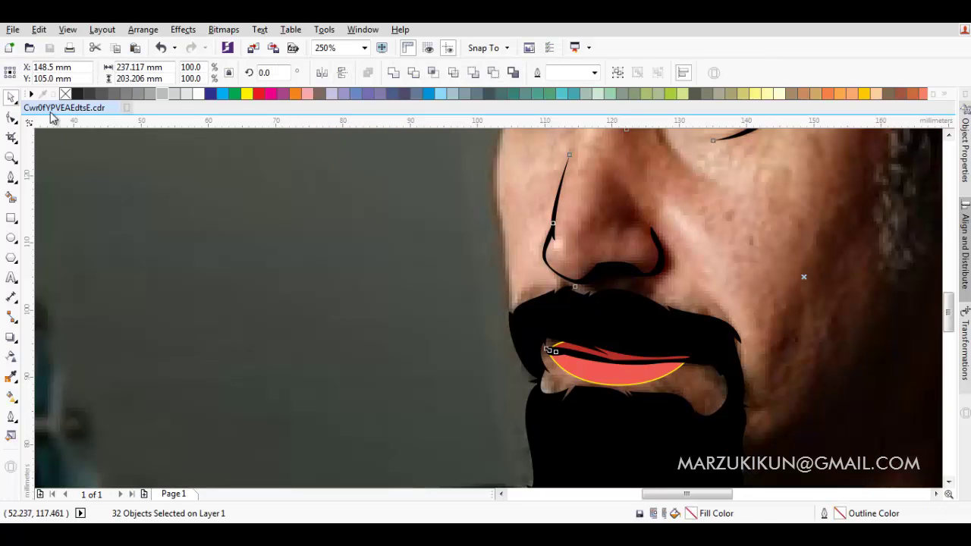
key(Escape)
Select the background photo and zoom onto the forehead with the Pen tool active.
click(288, 265)
scroll(288, 265, down, 3)
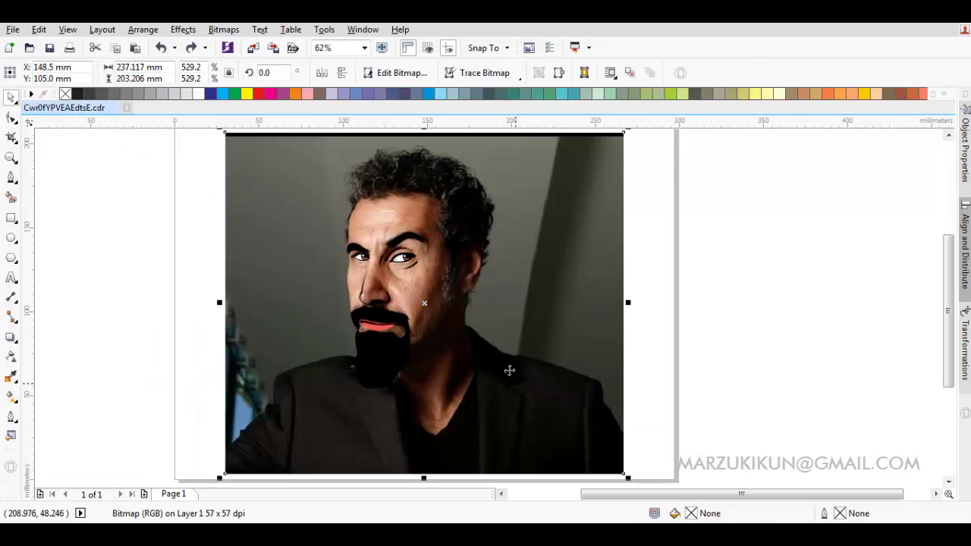
scroll(459, 327, up, 2)
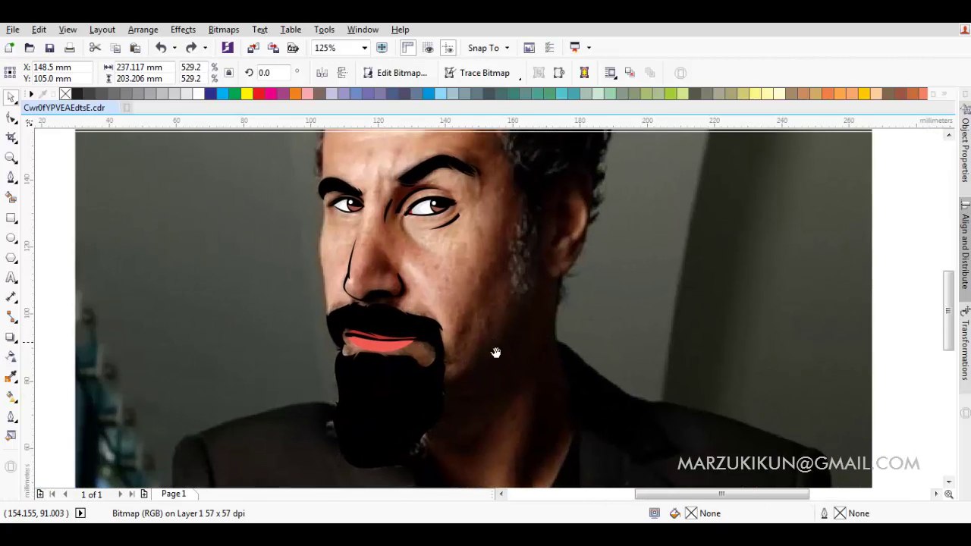
key(F5)
scroll(325, 263, up, 2)
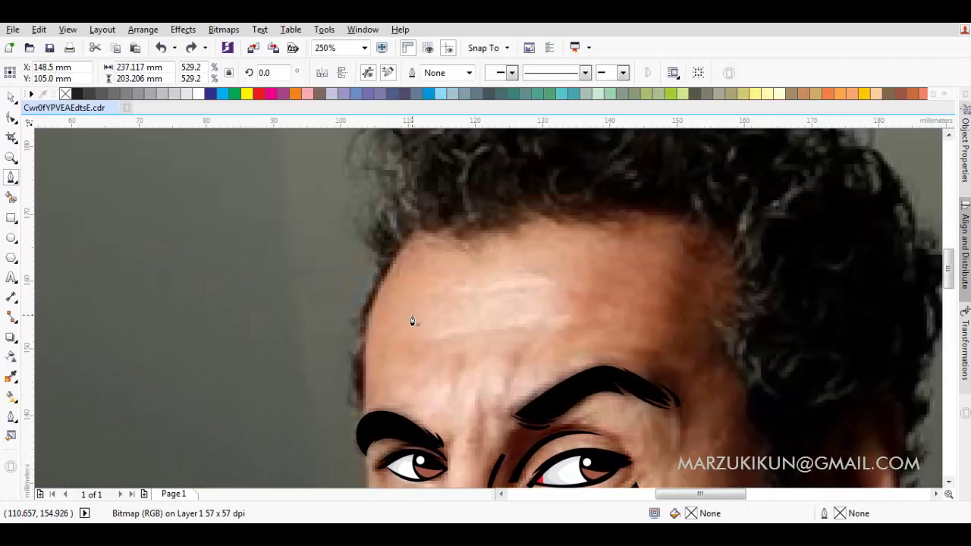
Trace the left hairline upward from above the left eyebrow with Bezier nodes.
scroll(371, 397, up, 3)
click(372, 442)
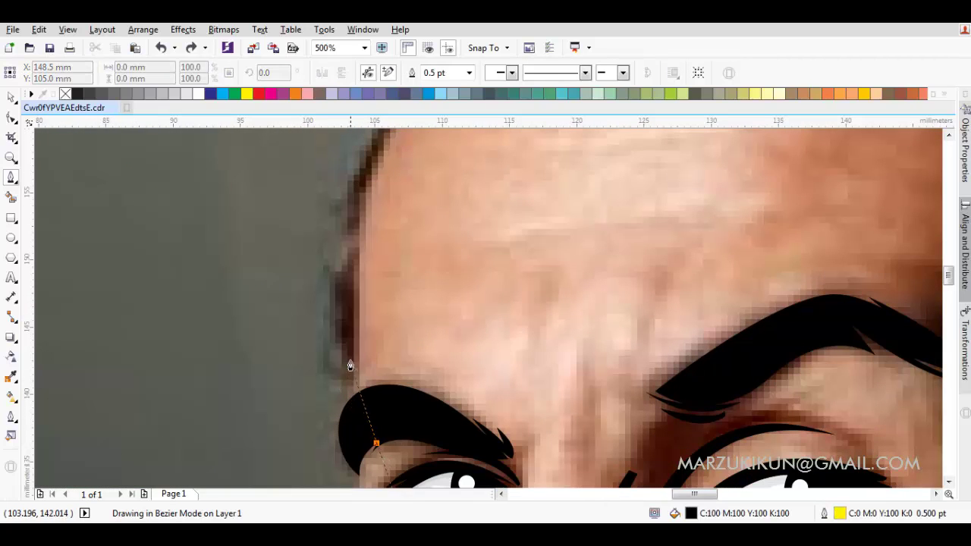
click(358, 301)
scroll(353, 364, up, 3)
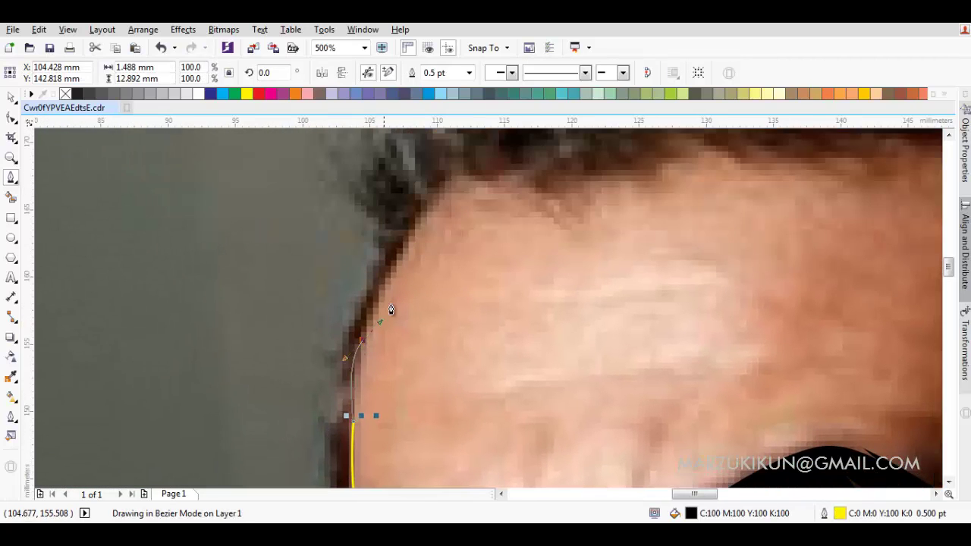
click(361, 335)
double_click(398, 261)
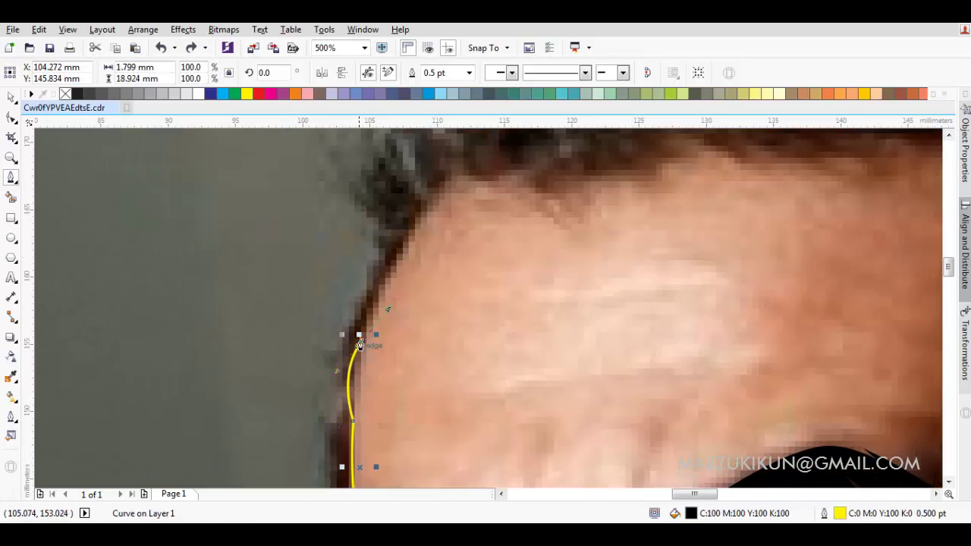
scroll(369, 325, up, 2)
click(358, 314)
scroll(380, 296, up, 4)
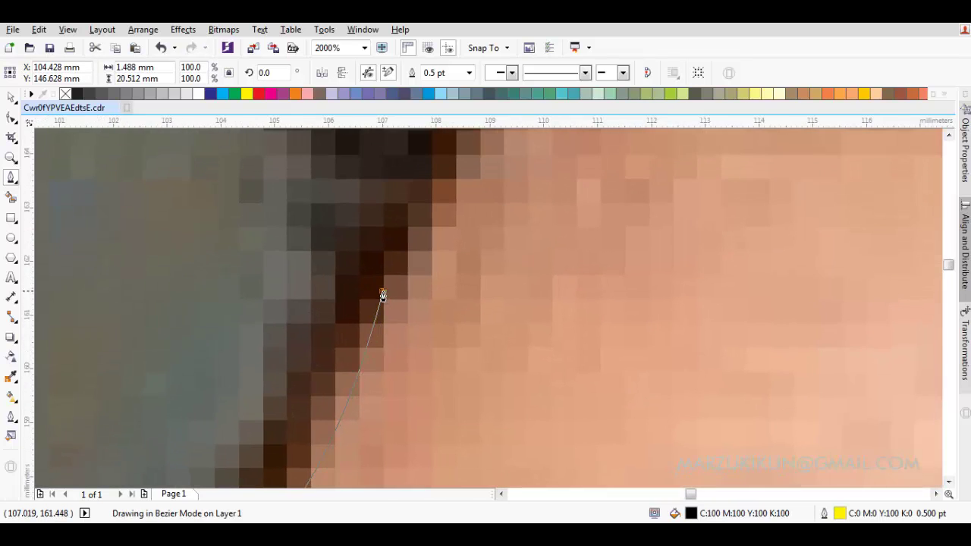
click(383, 296)
double_click(387, 261)
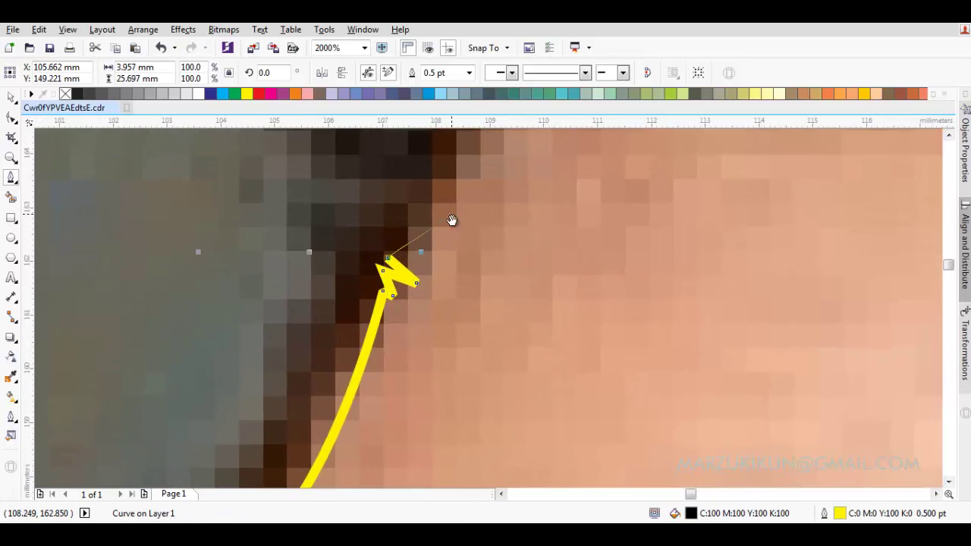
Continue the hairline across the forehead with sharp zigzag points.
scroll(451, 220, down, 2)
click(341, 410)
click(433, 294)
click(512, 250)
double_click(538, 282)
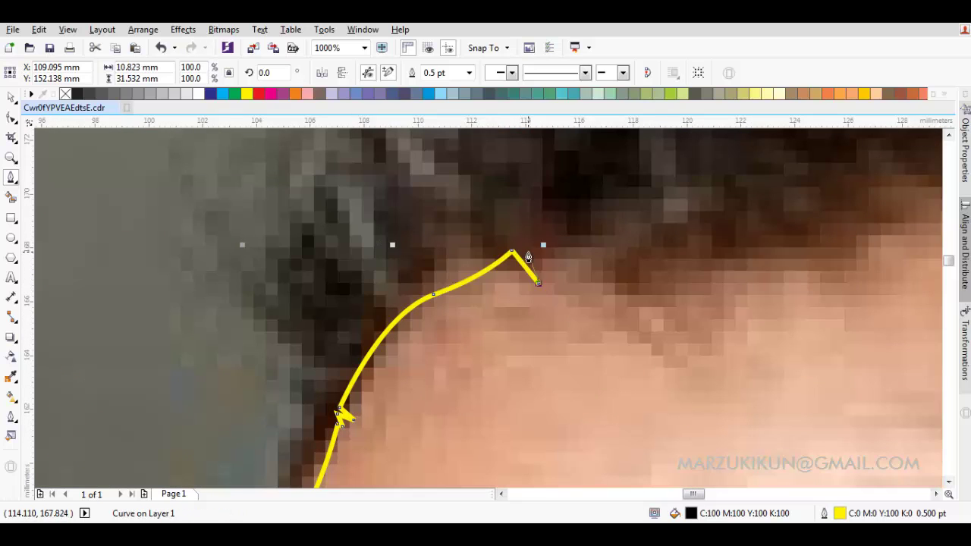
scroll(528, 258, down, 1)
scroll(575, 293, down, 1)
click(399, 347)
click(494, 355)
click(580, 318)
click(567, 300)
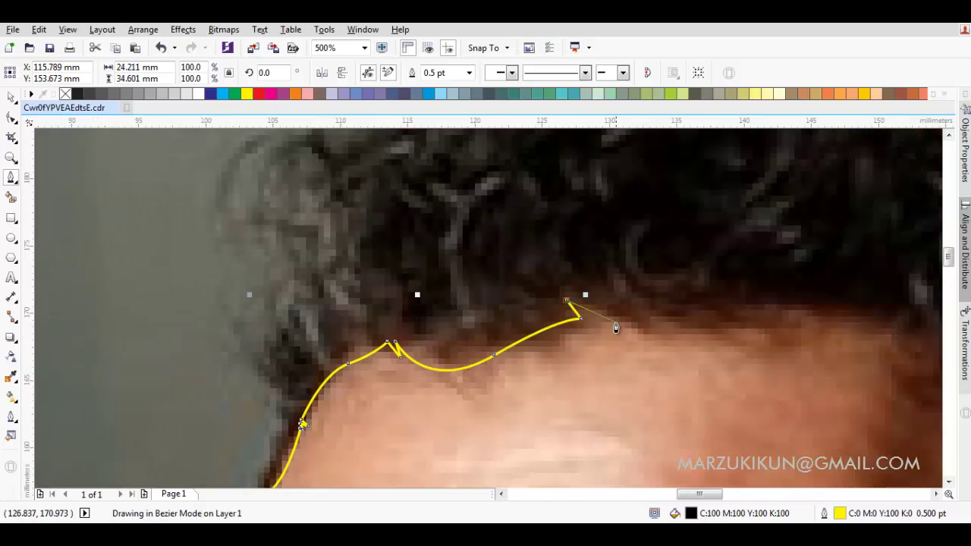
double_click(614, 322)
Carry the hairline to the right forehead edge and extend the curve from its end.
scroll(581, 290, down, 1)
scroll(665, 270, up, 1)
click(601, 342)
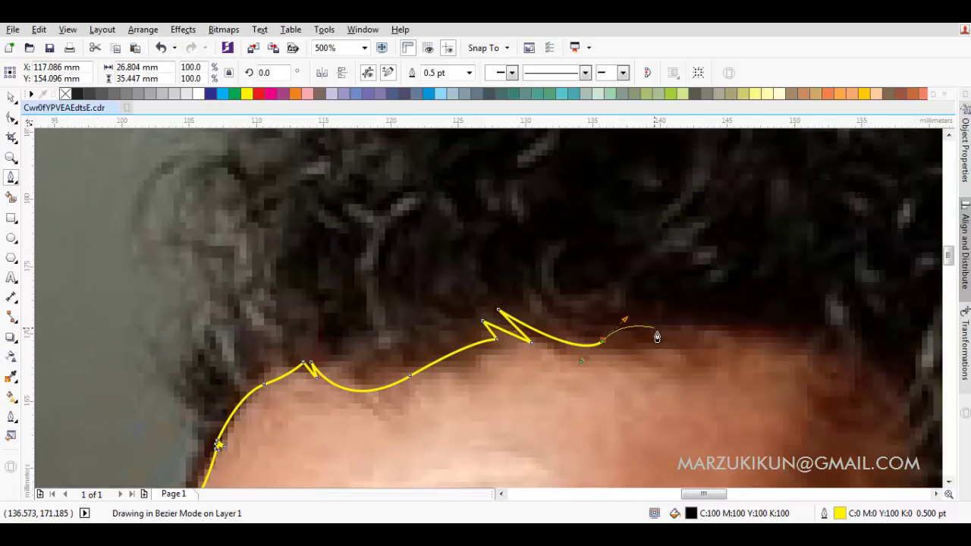
double_click(659, 332)
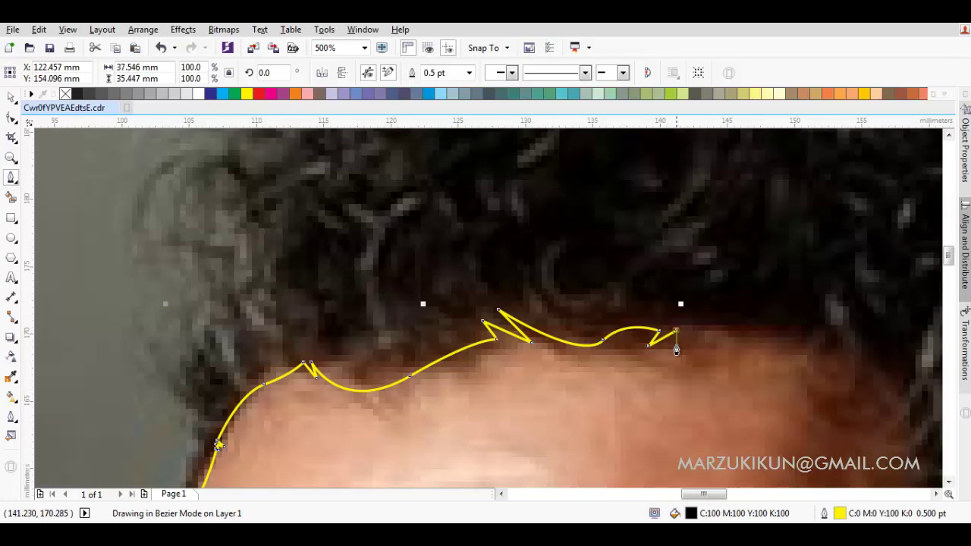
double_click(676, 350)
scroll(676, 350, up, 1)
click(679, 327)
scroll(705, 347, right, 3)
click(559, 368)
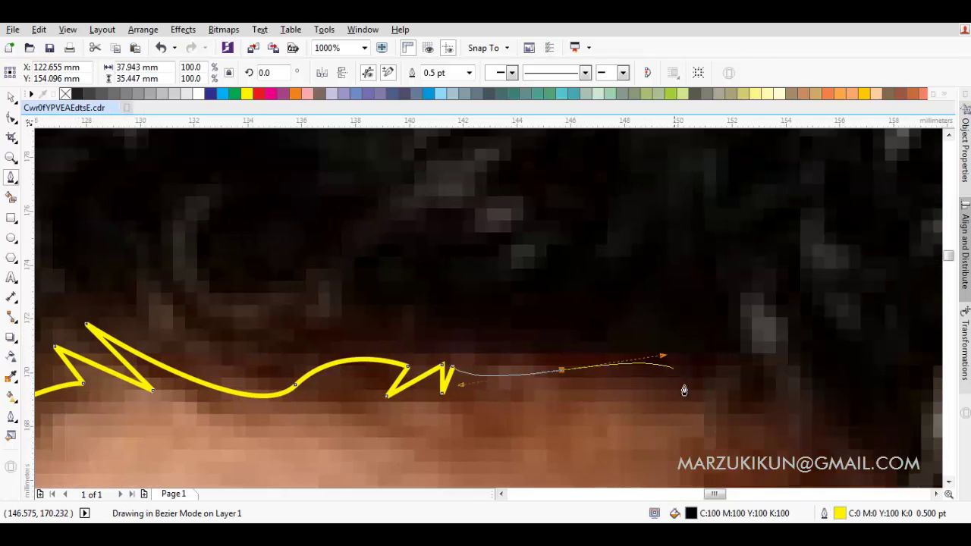
scroll(685, 390, right, 2)
double_click(556, 334)
scroll(566, 349, down, 2)
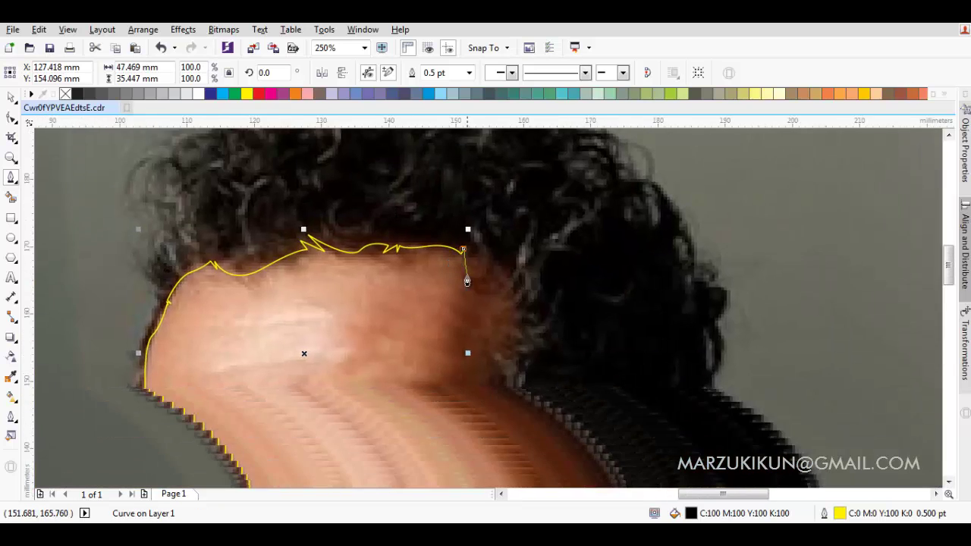
scroll(485, 311, up, 1)
Curve the outline down the right hairline, adding a corner node and zigzag points.
drag(480, 309, 520, 308)
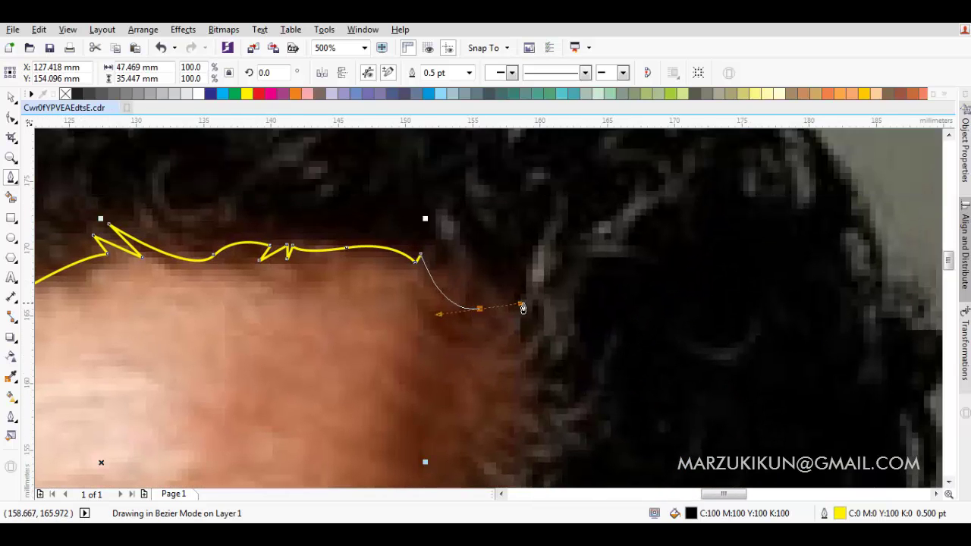
click(537, 342)
scroll(534, 361, up, 1)
click(550, 377)
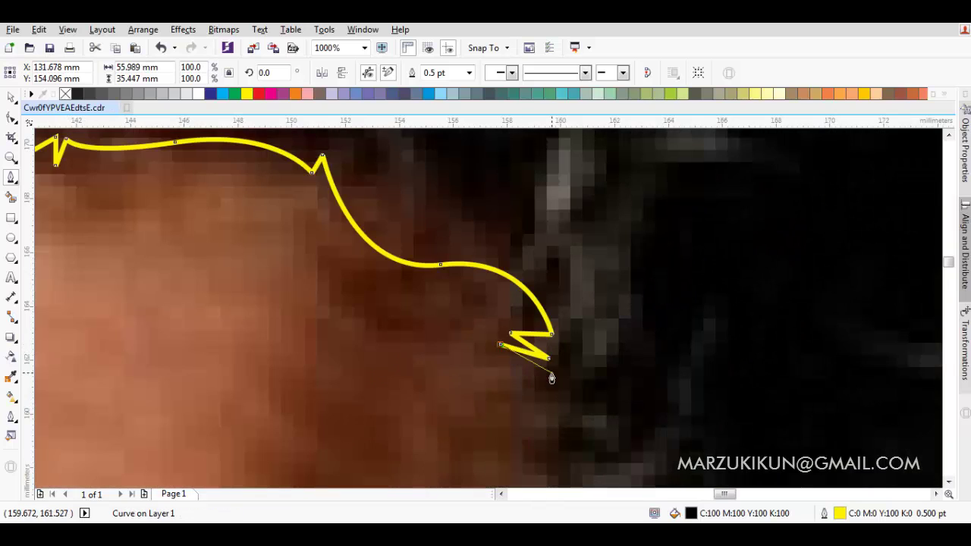
scroll(526, 392, down, 3)
scroll(515, 285, up, 1)
scroll(514, 284, up, 2)
Trace down the right temple with zigzag points and a smooth node, then zoom out to check.
click(537, 360)
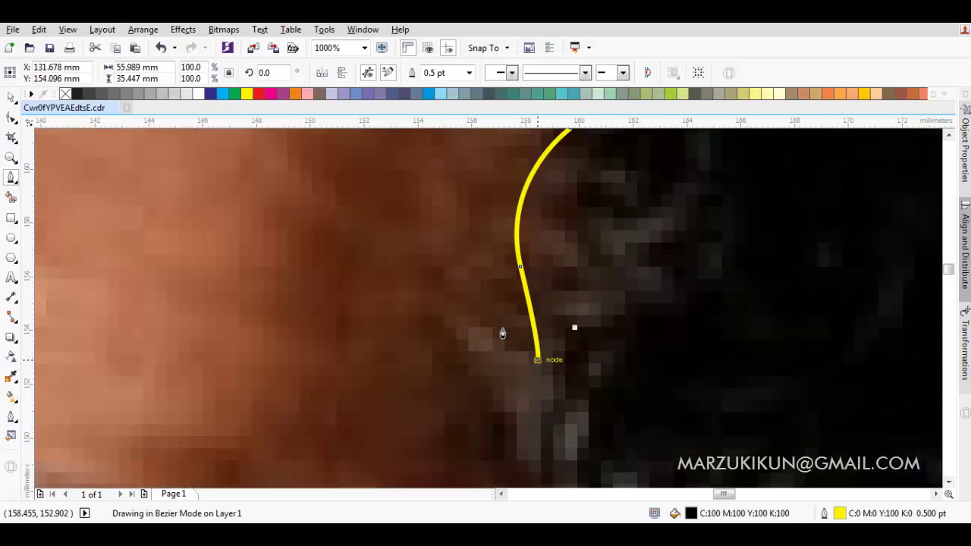
click(496, 341)
click(537, 373)
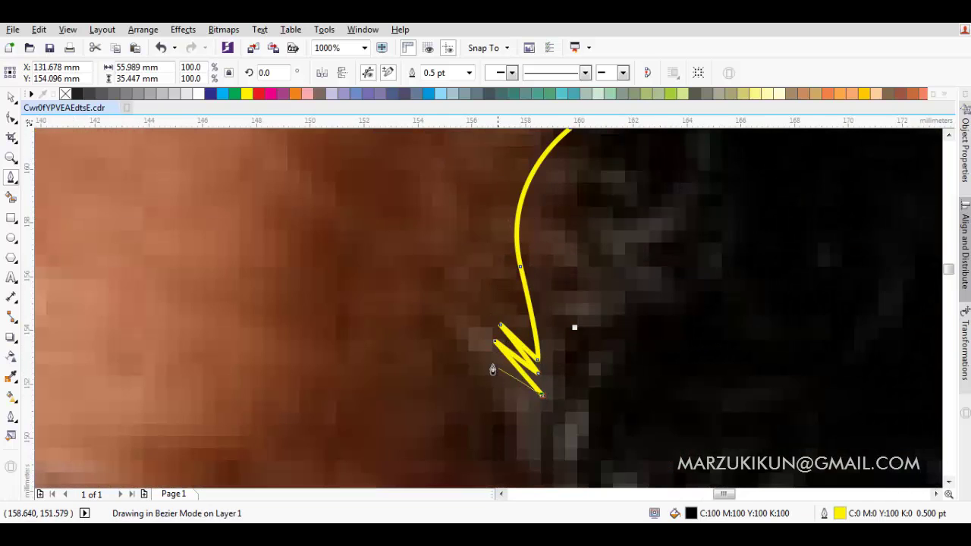
scroll(493, 369, down, 1)
scroll(524, 423, down, 1)
scroll(407, 212, up, 1)
drag(417, 241, 471, 249)
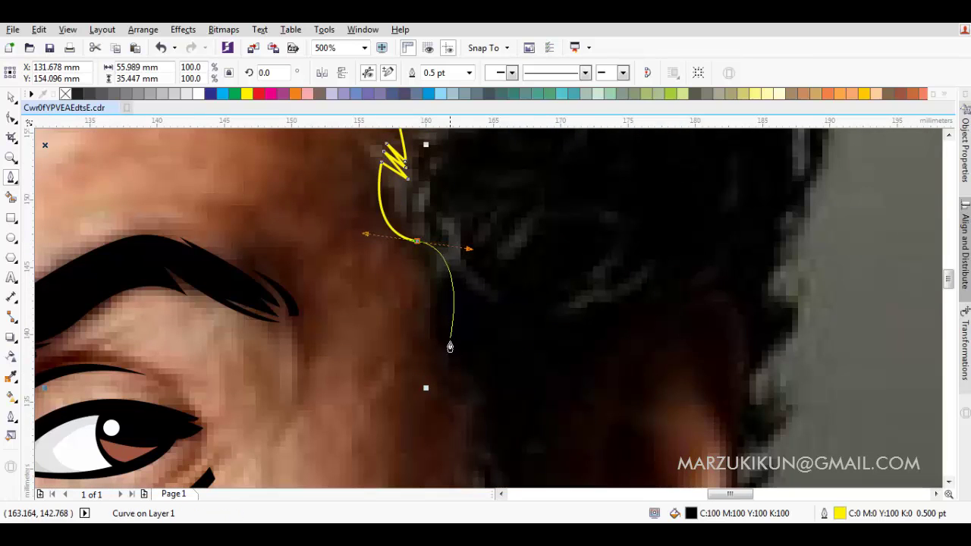
scroll(450, 347, down, 1)
scroll(458, 316, down, 1)
Begin the hair outline at the temple and curve it down beside the ear and sideburn.
scroll(470, 307, down, 1)
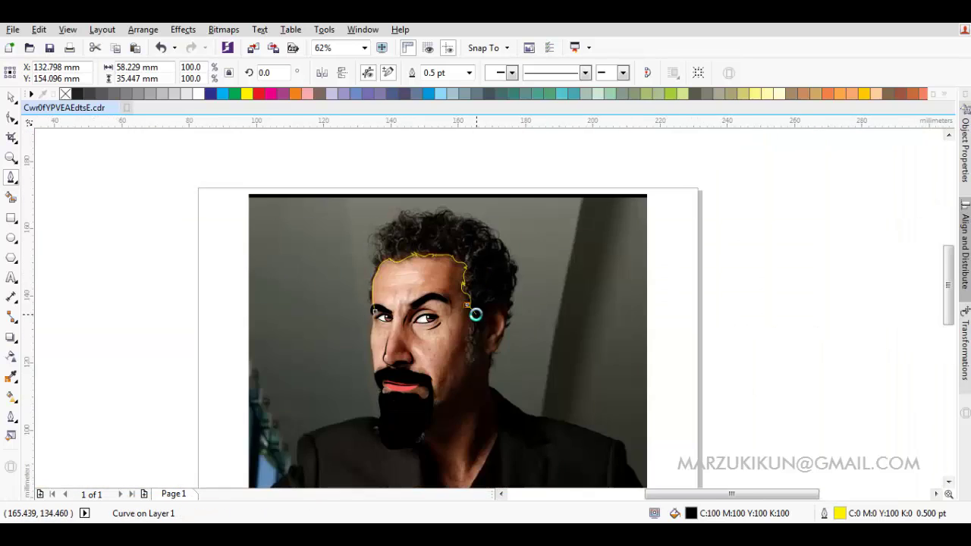
scroll(476, 314, up, 1)
scroll(461, 310, up, 1)
scroll(473, 321, up, 1)
mouse_move(481, 264)
mouse_down()
mouse_move(453, 366)
mouse_move(496, 331)
mouse_up()
click(485, 331)
scroll(491, 334, up, 2)
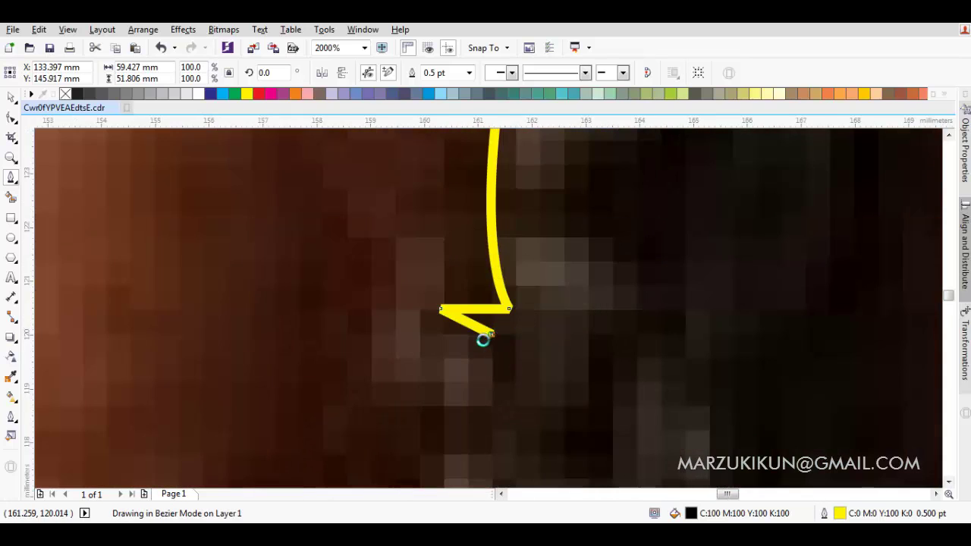
scroll(483, 340, down, 2)
drag(447, 313, 471, 394)
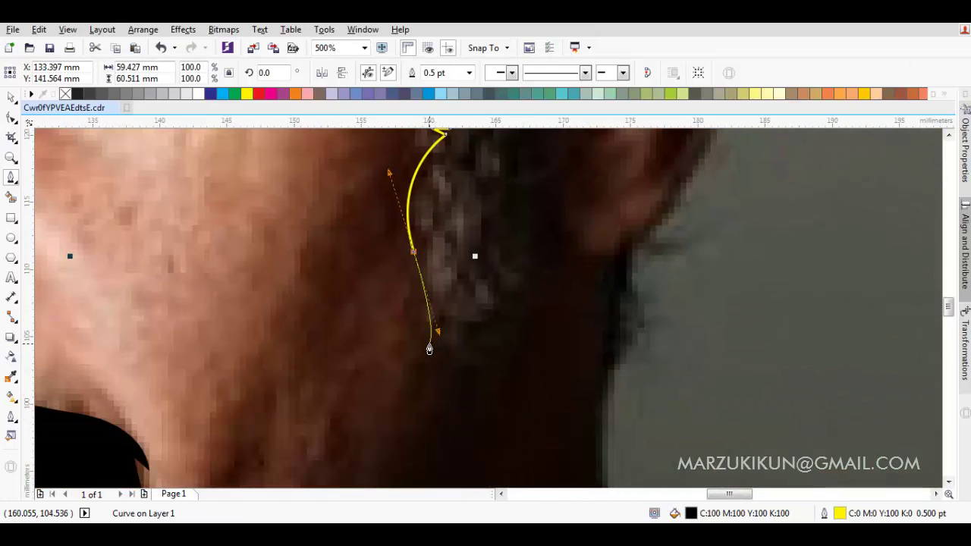
click(430, 349)
mouse_move(519, 354)
mouse_down()
mouse_move(558, 325)
mouse_move(521, 353)
mouse_up()
scroll(457, 359, up, 1)
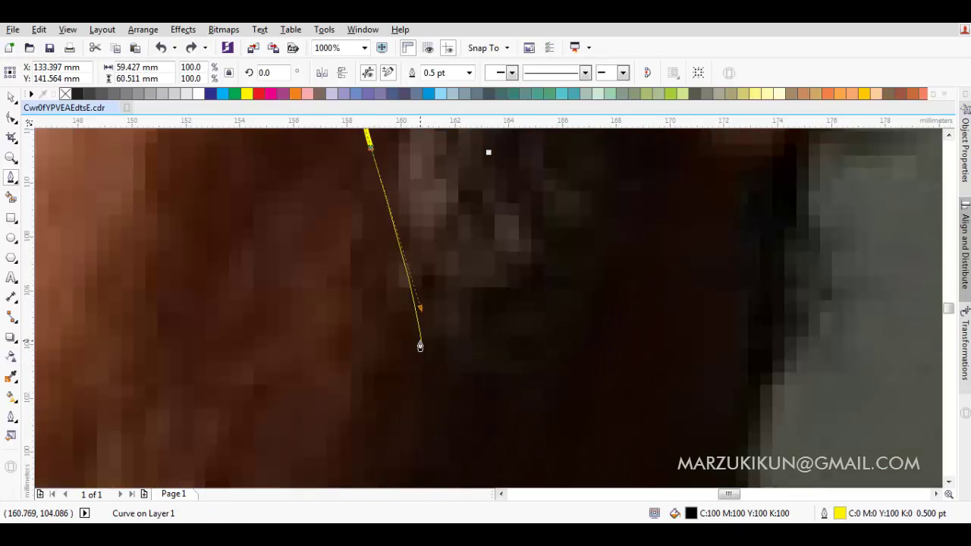
drag(418, 342, 422, 352)
drag(576, 351, 651, 271)
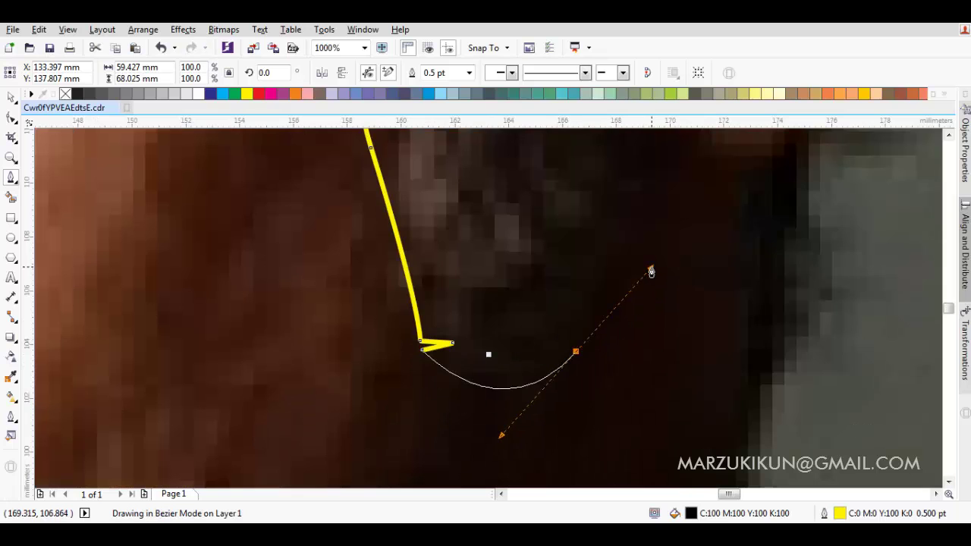
drag(514, 387, 574, 390)
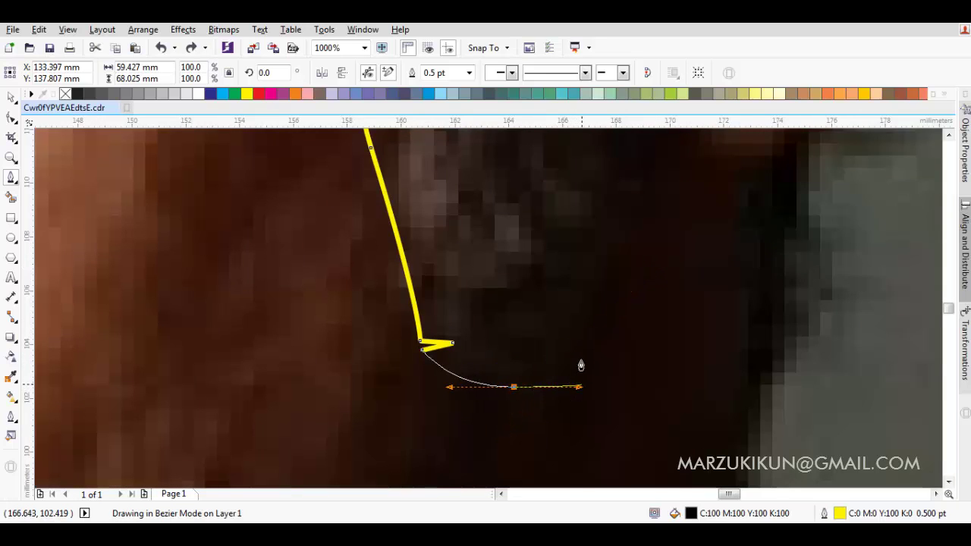
drag(576, 351, 594, 362)
scroll(605, 332, up, 3)
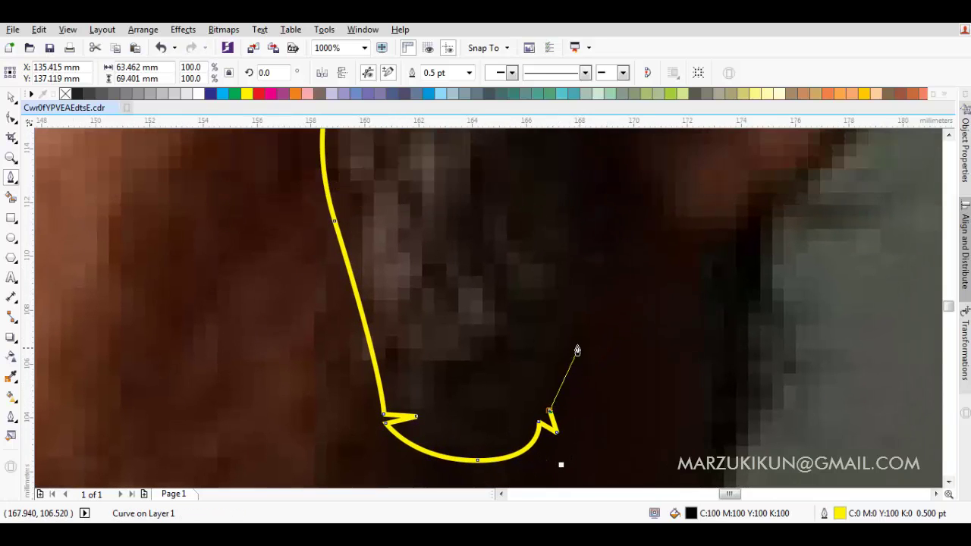
drag(562, 275, 570, 259)
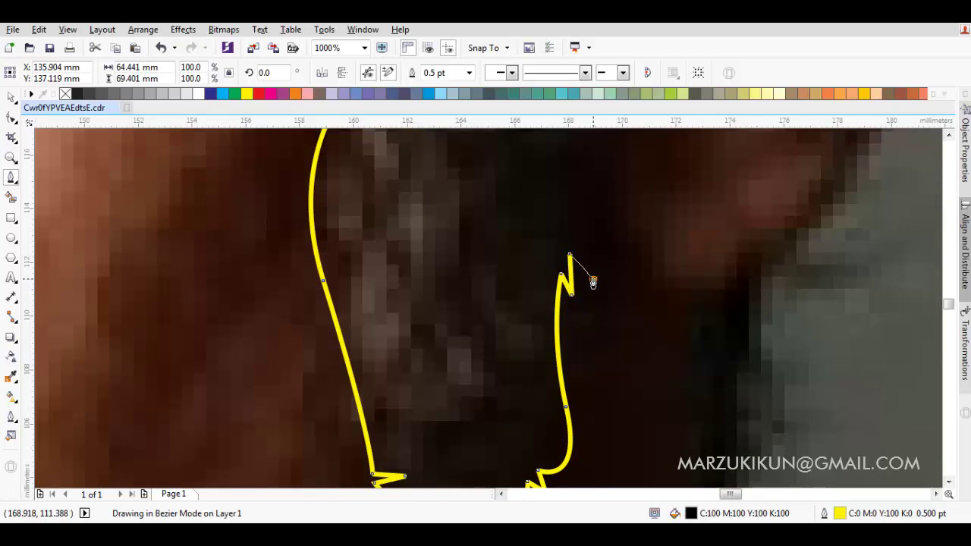
scroll(591, 279, down, 3)
scroll(581, 277, up, 1)
Wrap the hair outline around the ear with curved and sharp nodes.
mouse_move(535, 324)
mouse_down()
mouse_move(569, 277)
mouse_move(537, 303)
mouse_move(502, 291)
mouse_up()
scroll(540, 248, up, 2)
click(526, 326)
scroll(526, 326, up, 2)
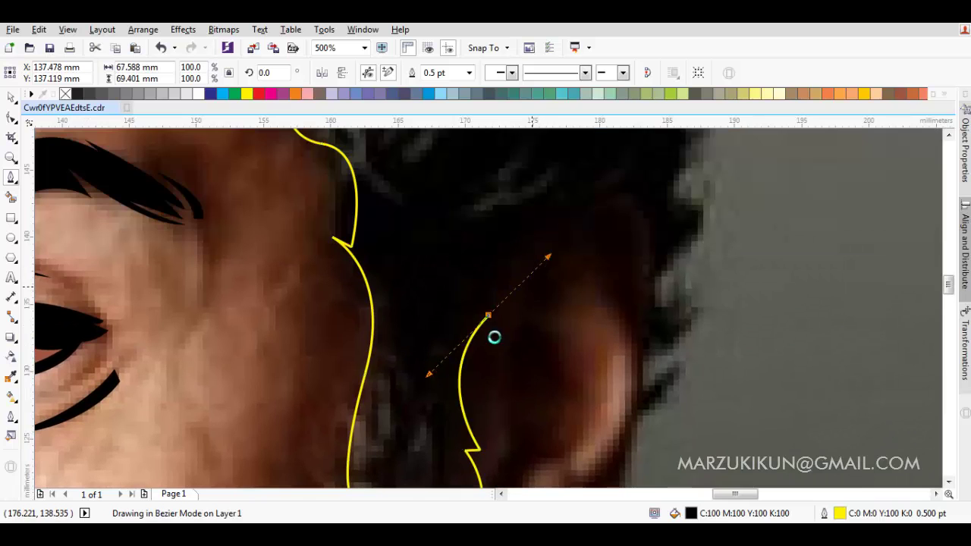
mouse_move(461, 369)
mouse_down()
mouse_move(485, 327)
mouse_move(534, 306)
mouse_move(526, 328)
mouse_up()
click(494, 302)
click(509, 320)
scroll(531, 300, up, 2)
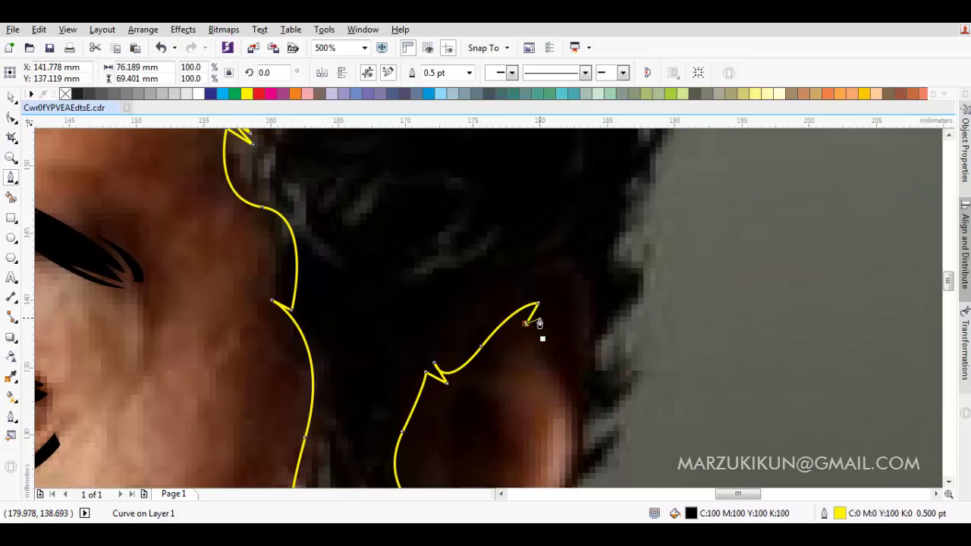
scroll(535, 342, down, 1)
scroll(523, 326, down, 2)
drag(516, 294, 531, 289)
scroll(507, 274, down, 2)
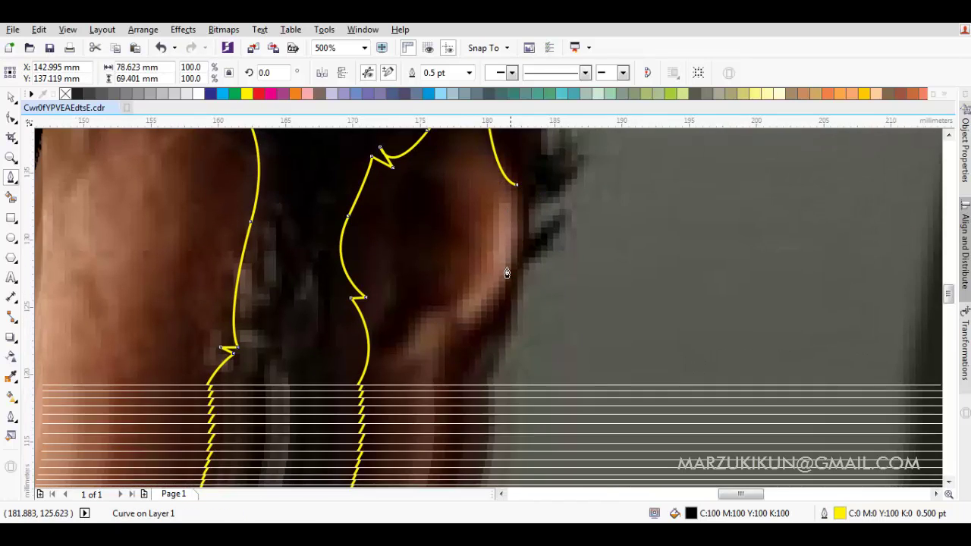
scroll(507, 280, down, 3)
scroll(497, 319, up, 1)
scroll(486, 364, up, 1)
scroll(512, 393, up, 3)
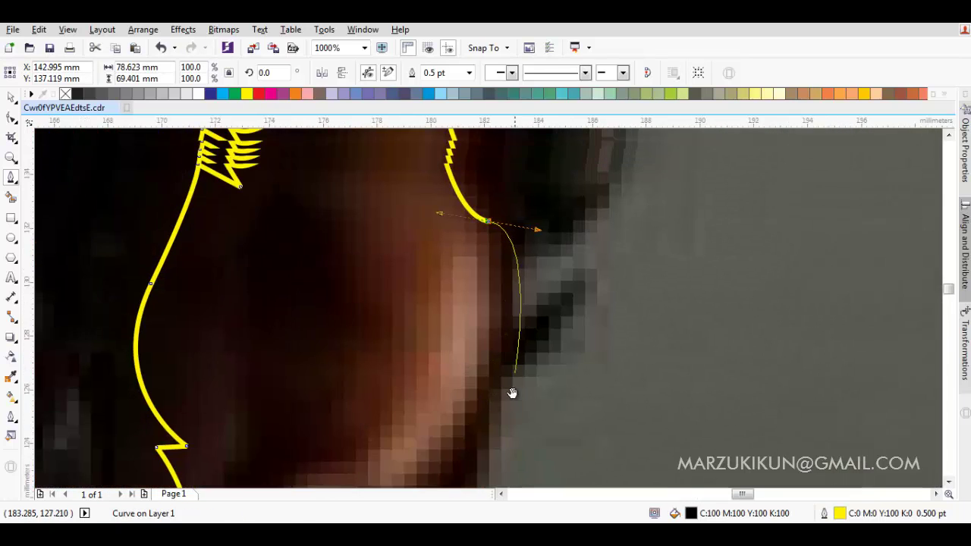
Trace the outline along the hair edge and its side bulge.
drag(482, 259, 507, 313)
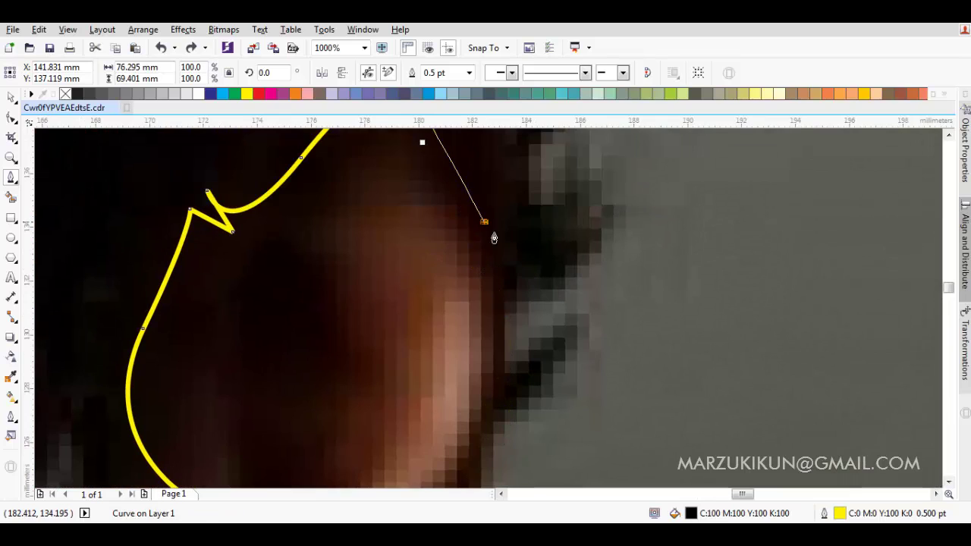
drag(493, 238, 514, 306)
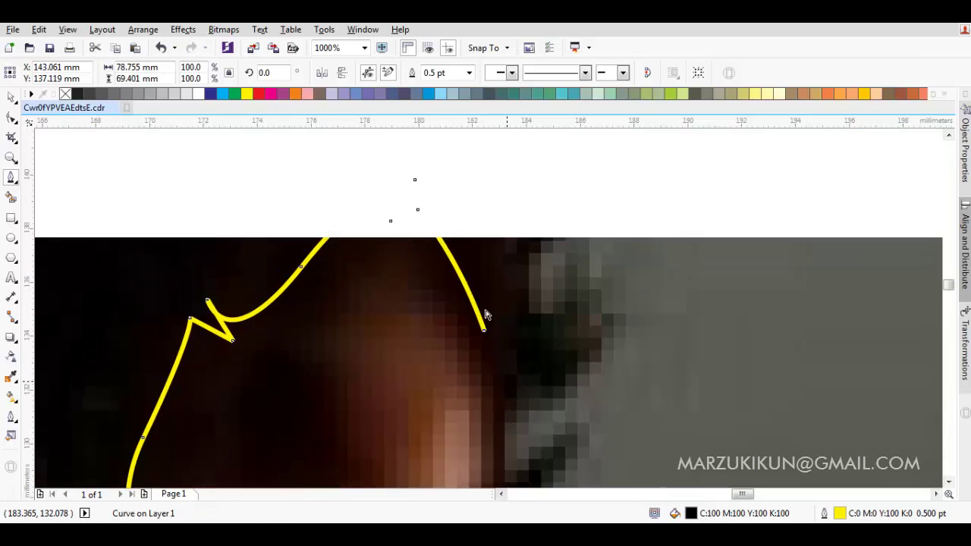
drag(473, 240, 501, 278)
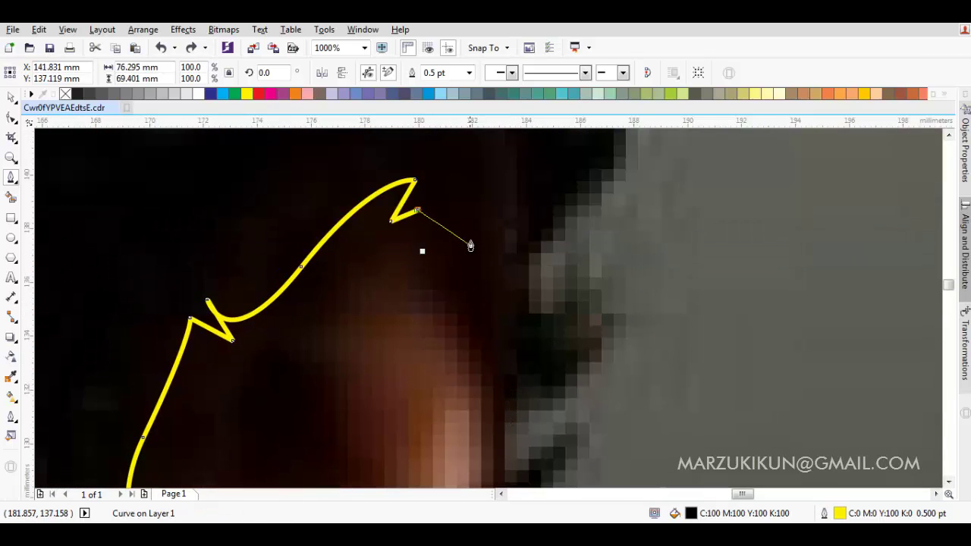
click(493, 408)
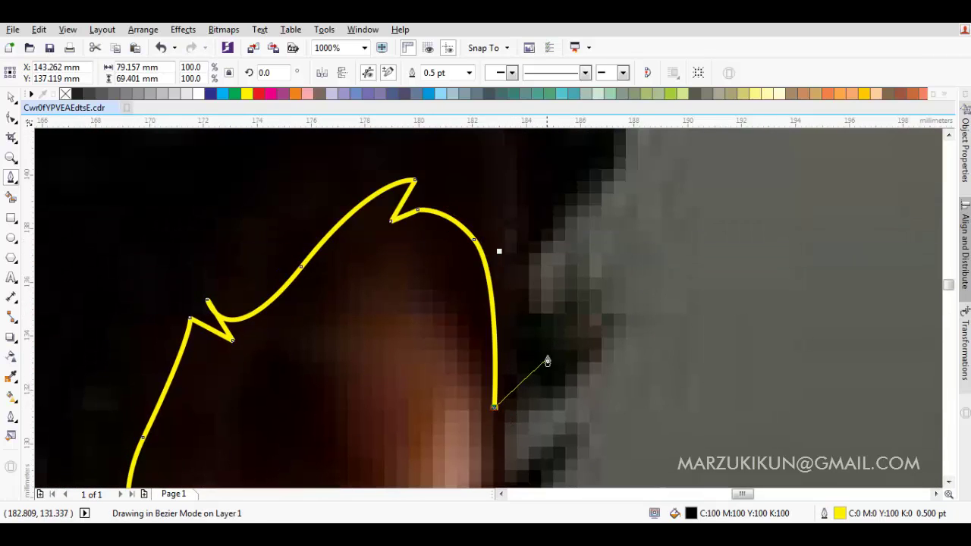
mouse_move(567, 329)
mouse_down()
mouse_move(532, 343)
mouse_move(584, 358)
mouse_up()
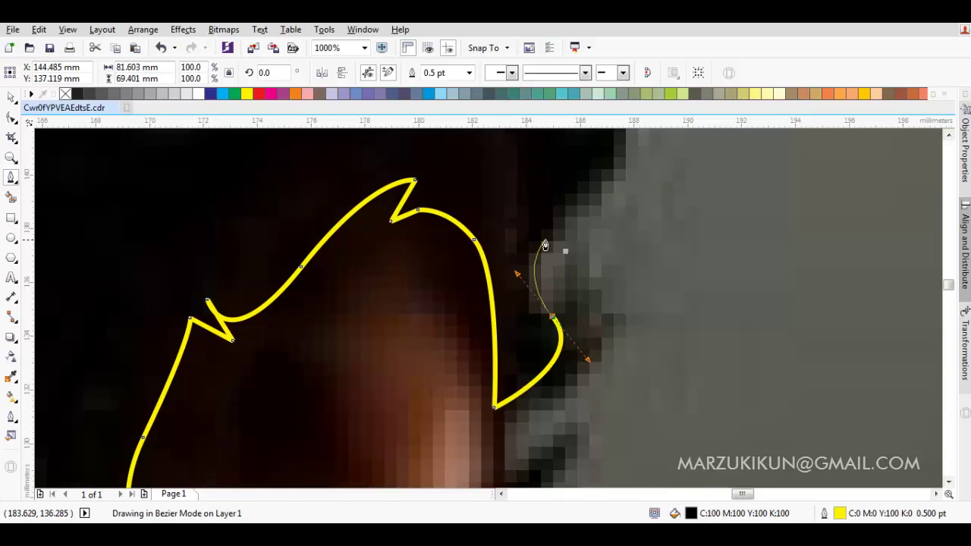
scroll(536, 347, down, 3)
scroll(543, 355, up, 2)
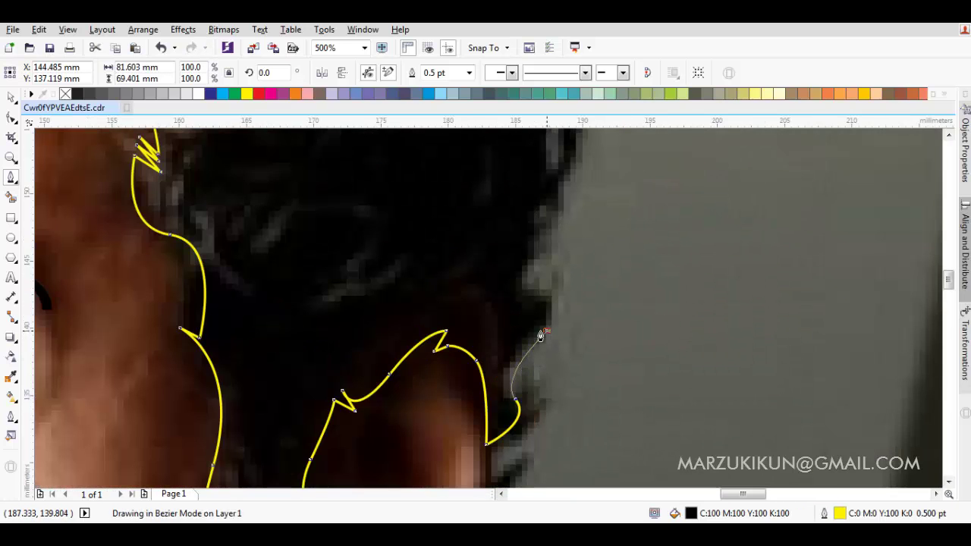
drag(540, 337, 556, 325)
scroll(535, 333, up, 1)
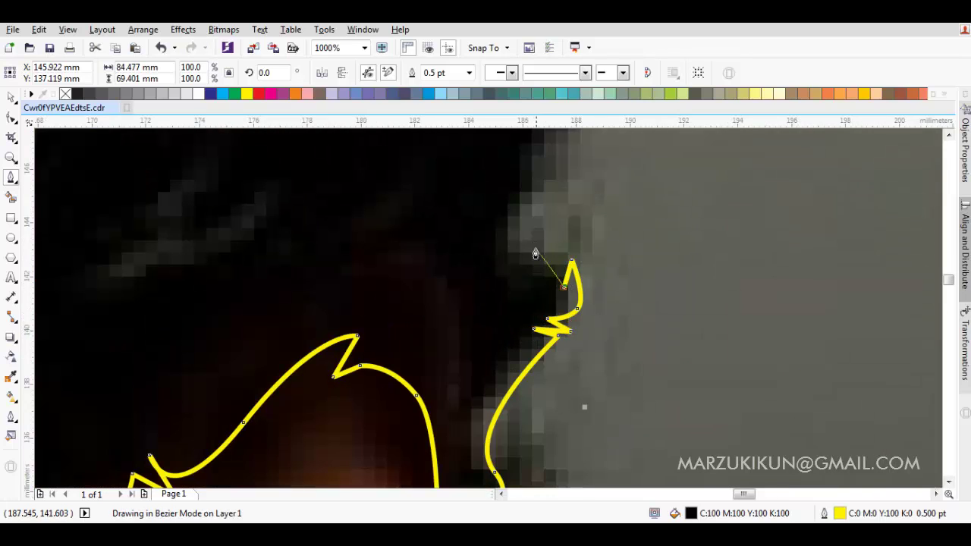
scroll(535, 254, up, 2)
scroll(539, 392, down, 1)
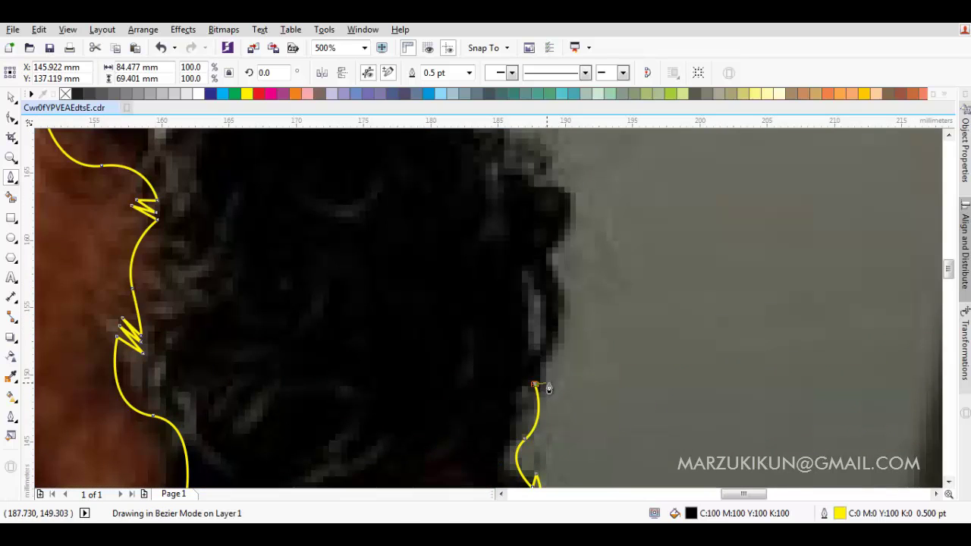
double_click(563, 313)
scroll(558, 364, up, 1)
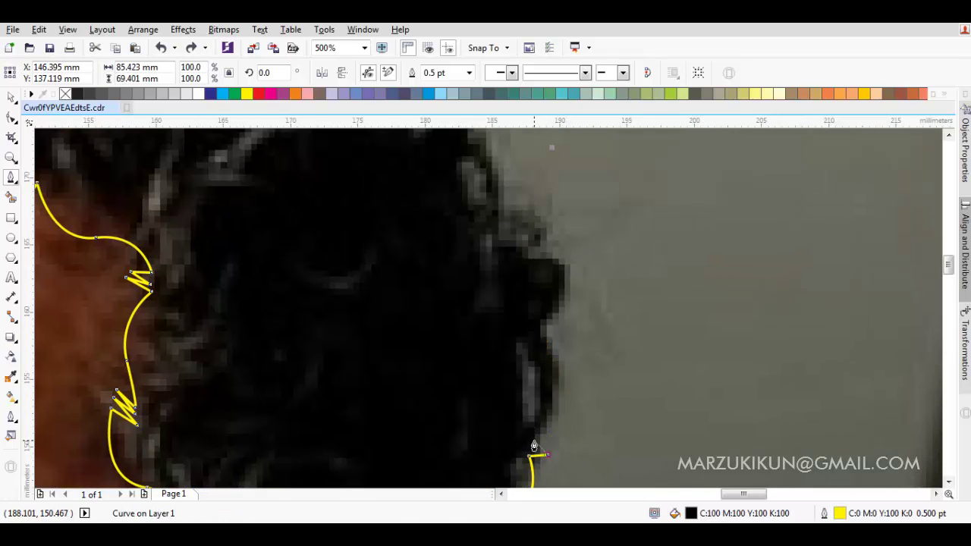
scroll(534, 446, up, 1)
scroll(581, 340, down, 1)
scroll(582, 340, up, 1)
click(568, 378)
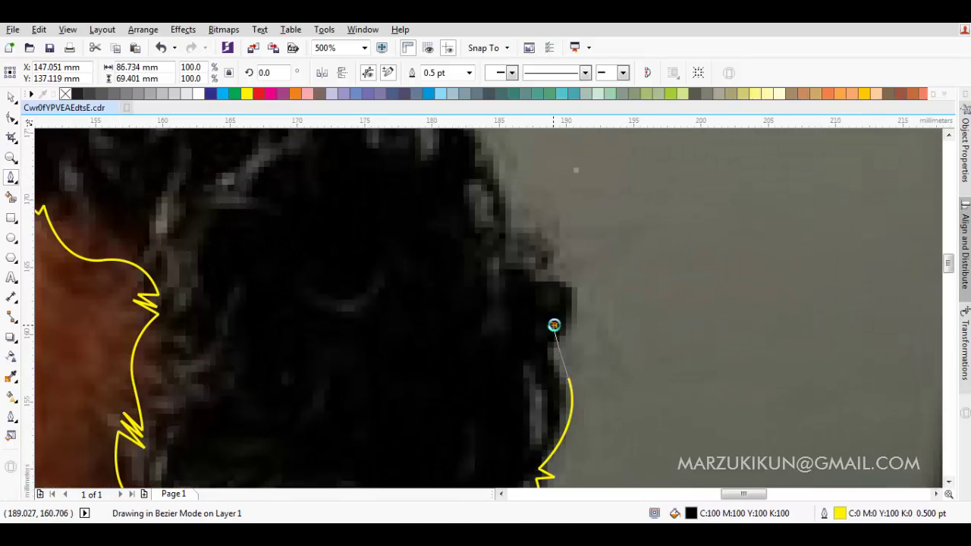
scroll(497, 334, up, 3)
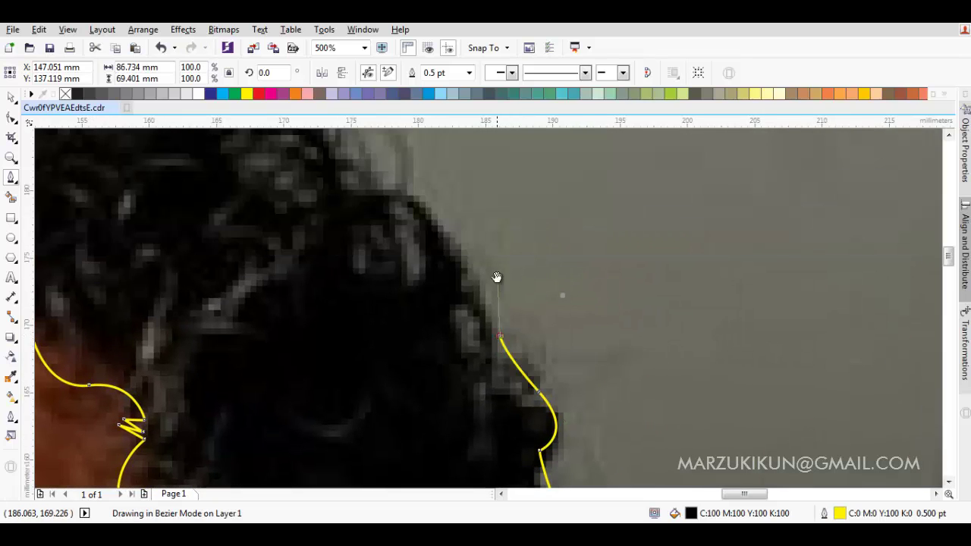
Follow the curls up and across the crown with curved nodes.
drag(478, 327, 396, 277)
mouse_move(511, 347)
mouse_down()
mouse_move(463, 275)
mouse_move(417, 280)
mouse_up()
click(419, 272)
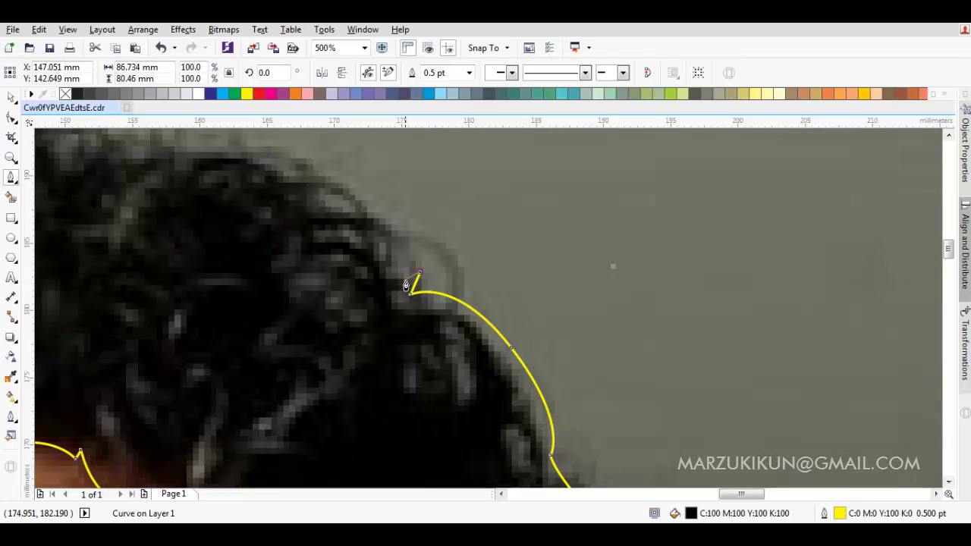
drag(463, 250, 282, 223)
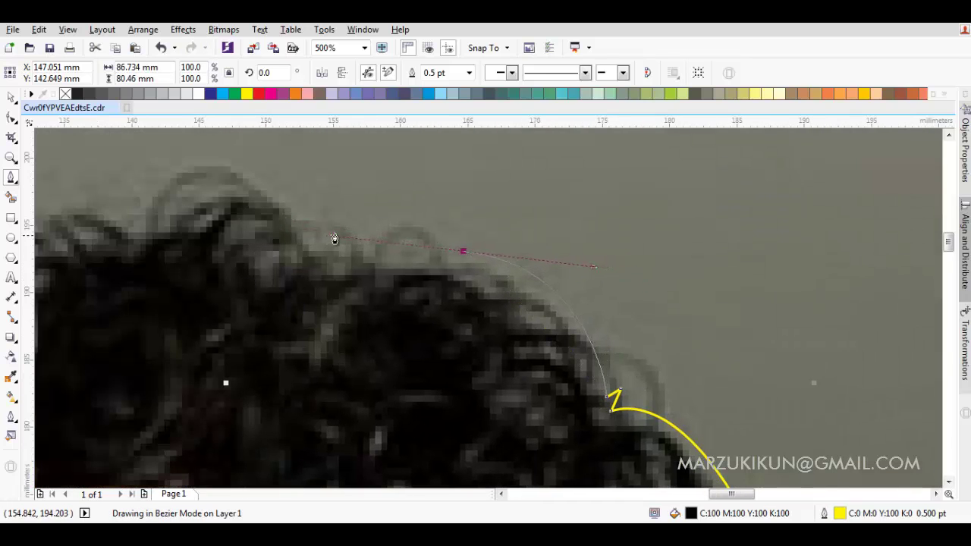
drag(315, 258, 318, 240)
scroll(298, 251, down, 5)
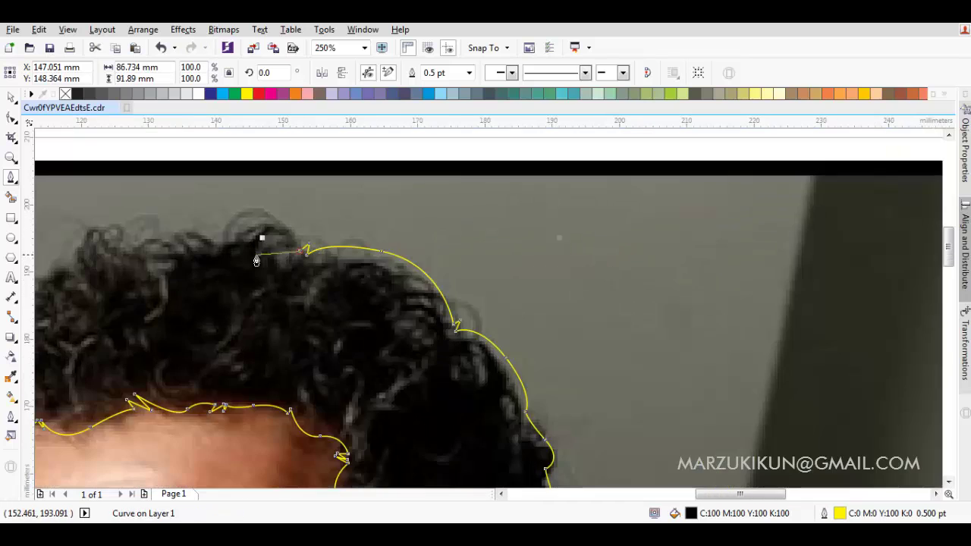
scroll(459, 286, up, 8)
drag(372, 287, 307, 320)
scroll(258, 319, down, 3)
scroll(390, 318, up, 3)
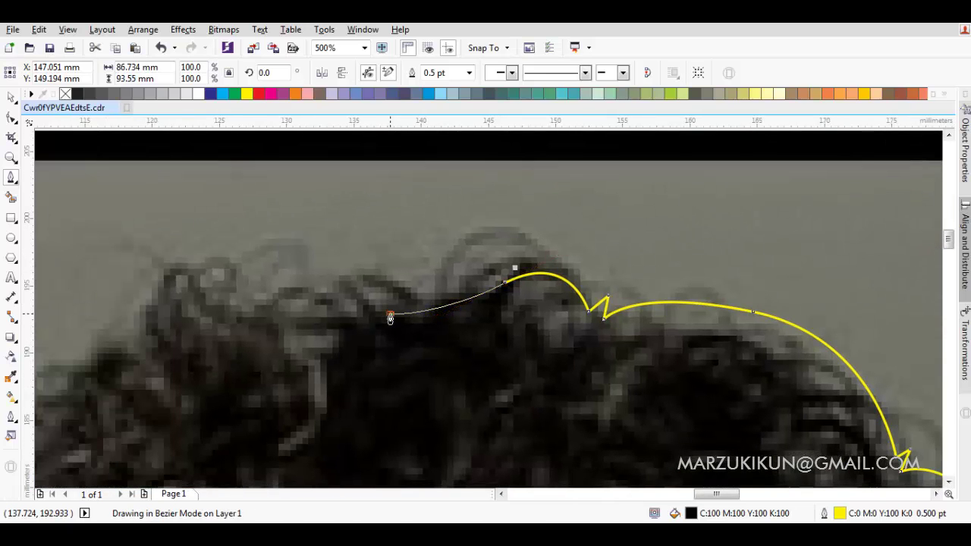
scroll(389, 300, up, 2)
scroll(419, 281, down, 2)
drag(406, 267, 301, 313)
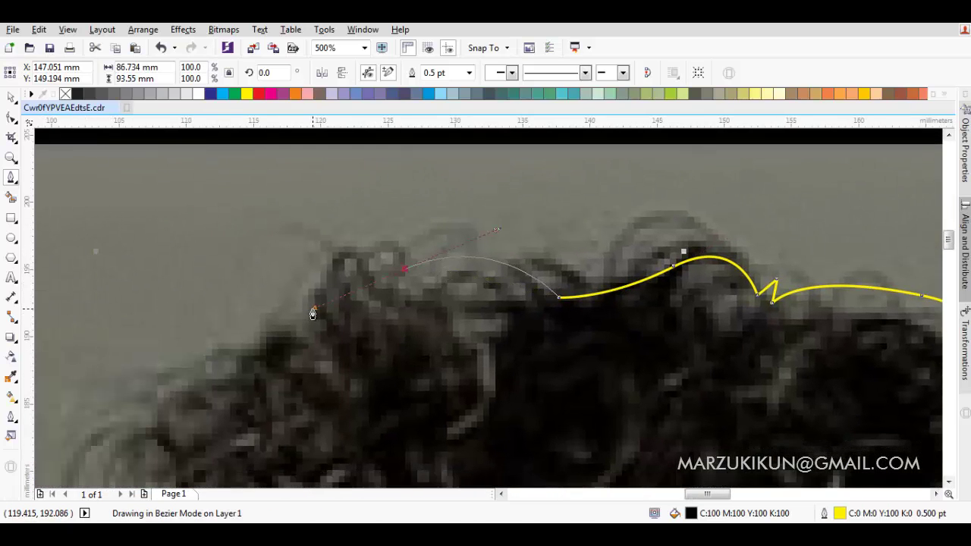
click(301, 310)
scroll(314, 278, up, 2)
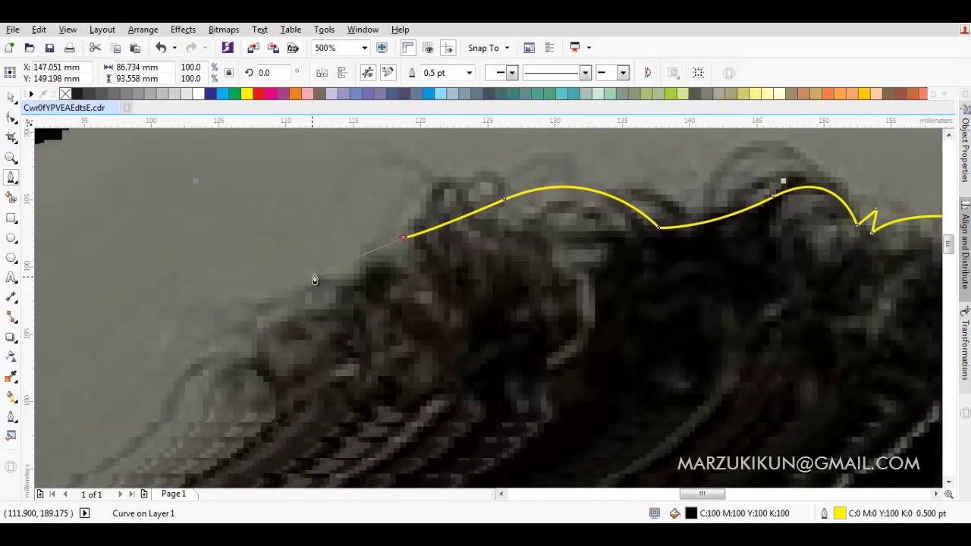
scroll(314, 277, down, 2)
Run the outline down the left side to the eyebrow and close it as a black-filled shape.
mouse_move(310, 256)
mouse_down()
mouse_move(206, 336)
mouse_move(188, 412)
mouse_up()
click(310, 317)
scroll(290, 446, down, 2)
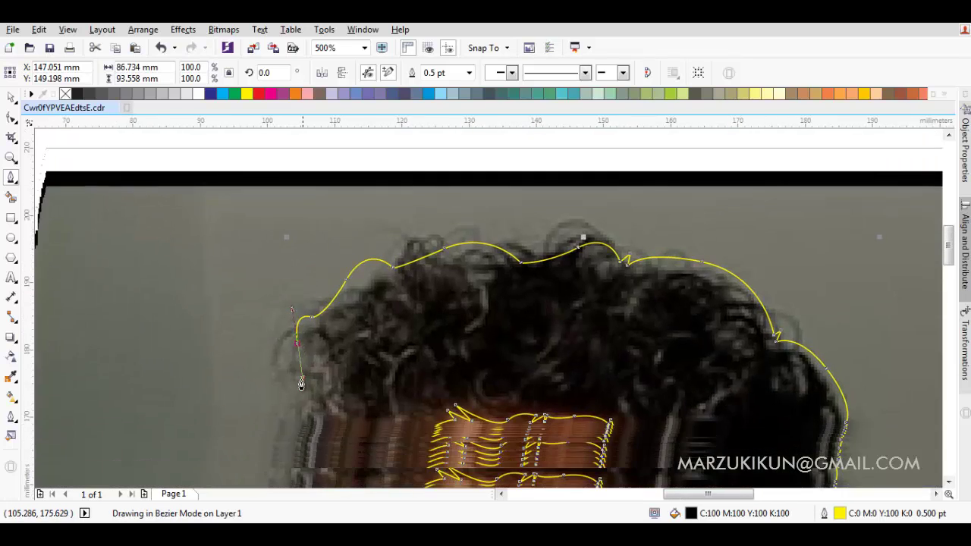
scroll(296, 387, up, 3)
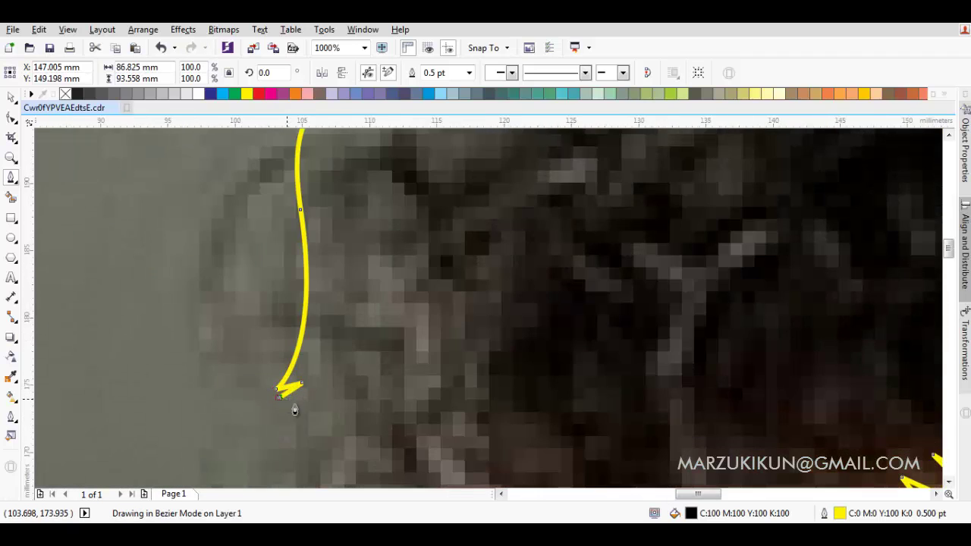
scroll(289, 407, down, 2)
scroll(344, 475, down, 3)
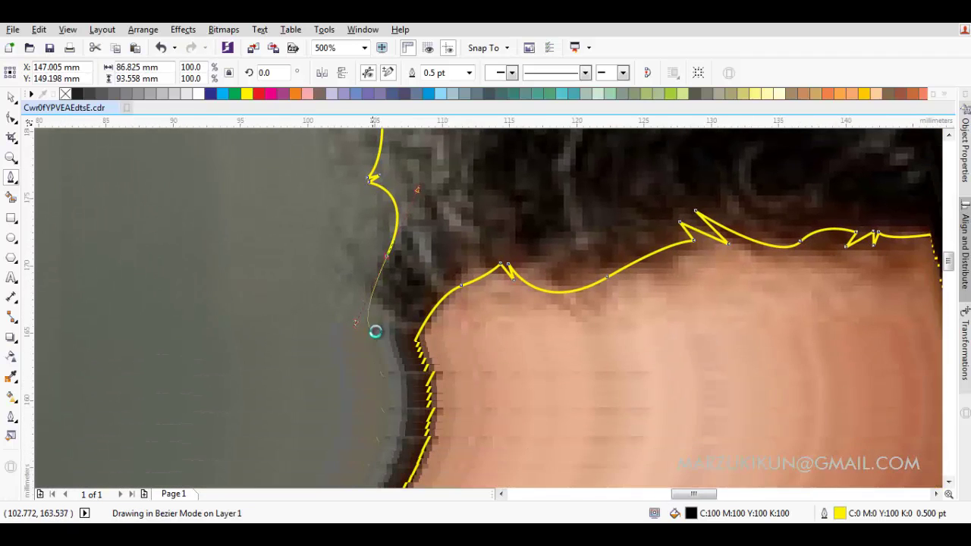
scroll(397, 339, up, 2)
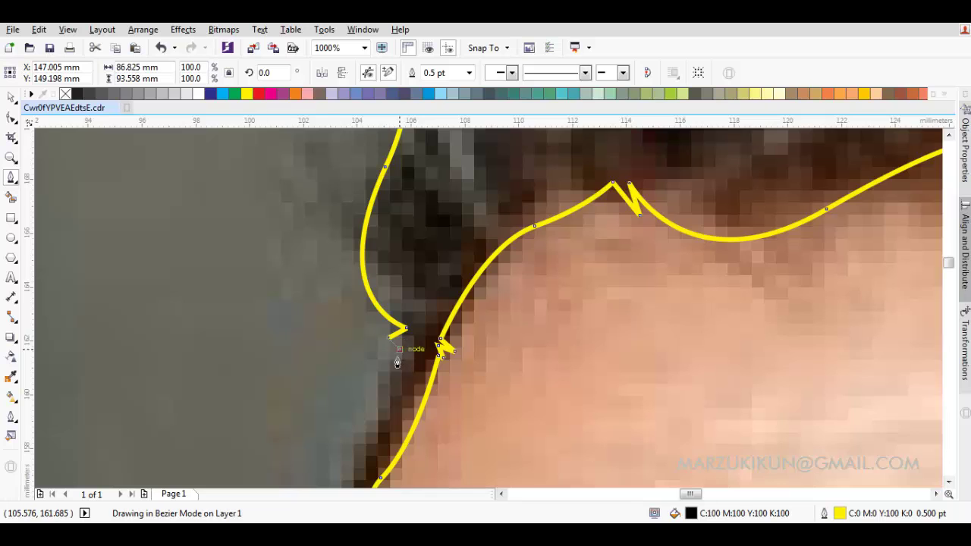
scroll(397, 363, down, 4)
scroll(424, 318, down, 2)
scroll(472, 286, up, 2)
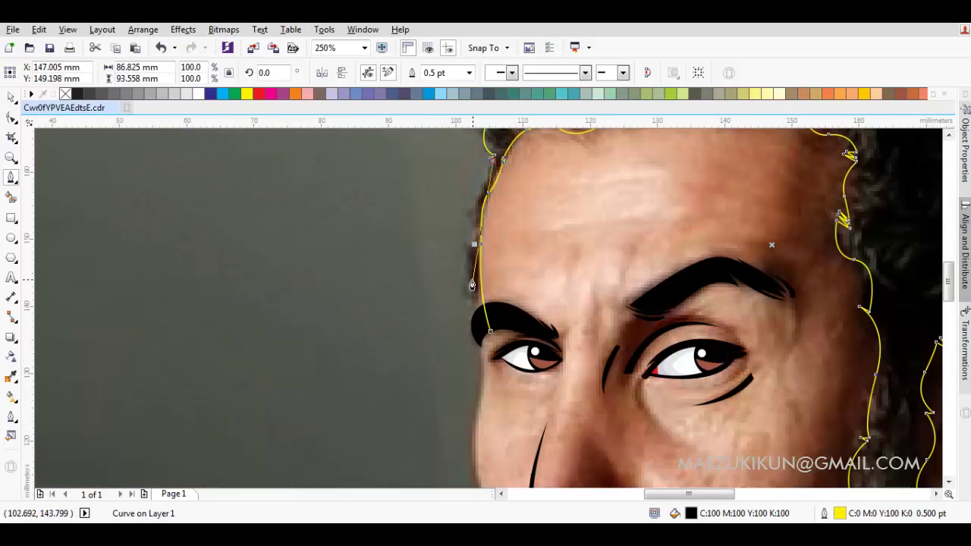
click(483, 328)
scroll(482, 334, up, 2)
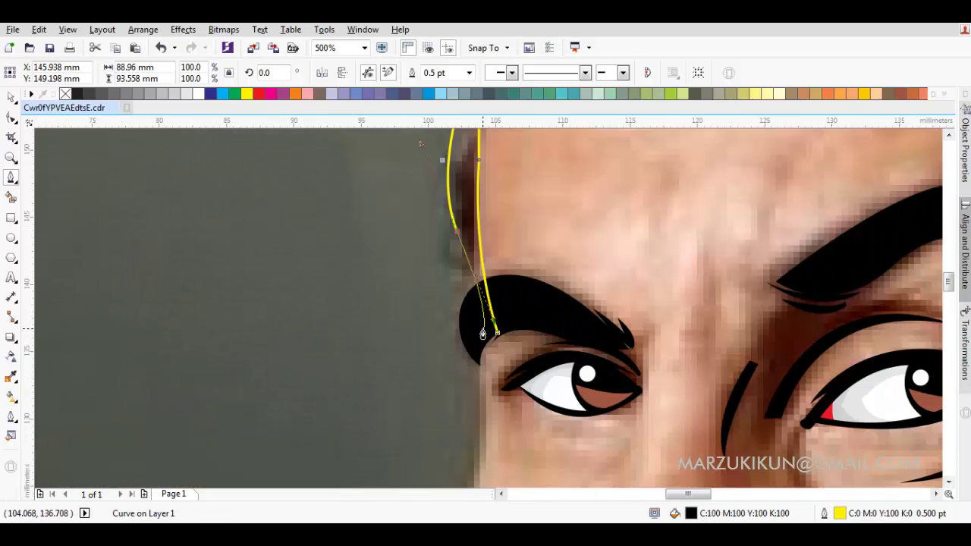
click(495, 335)
Place the black hair shape in front of the photo, then zoom out and return to the Pick tool.
right_click(464, 231)
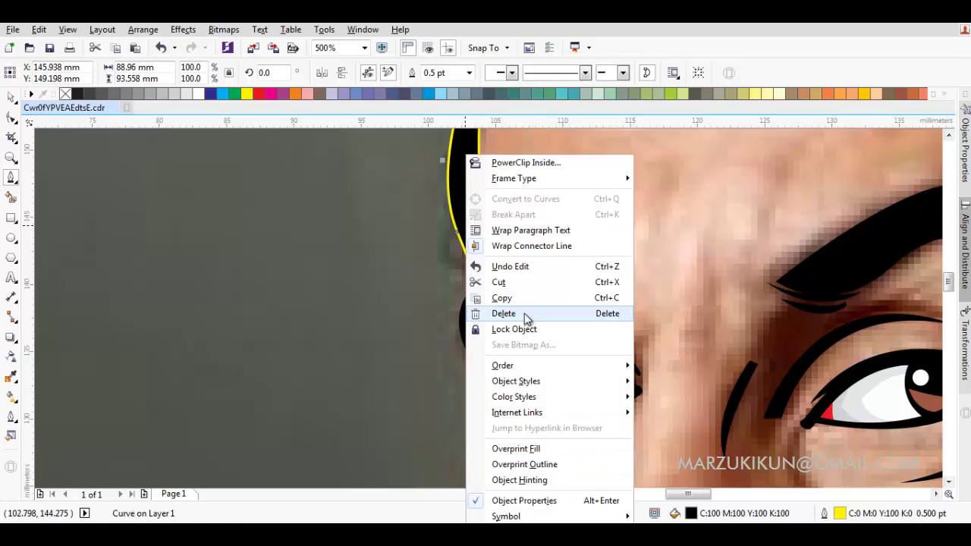
mouse_move(502, 366)
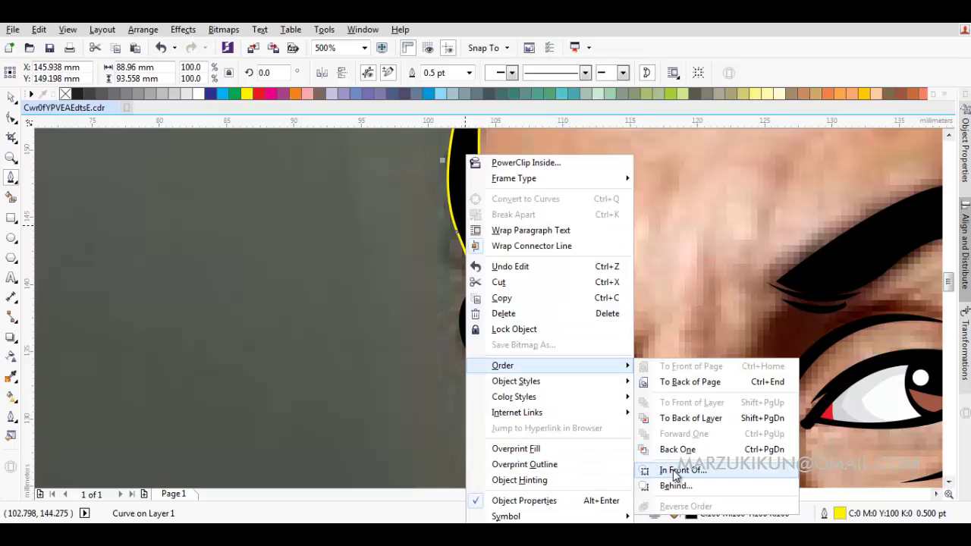
click(664, 469)
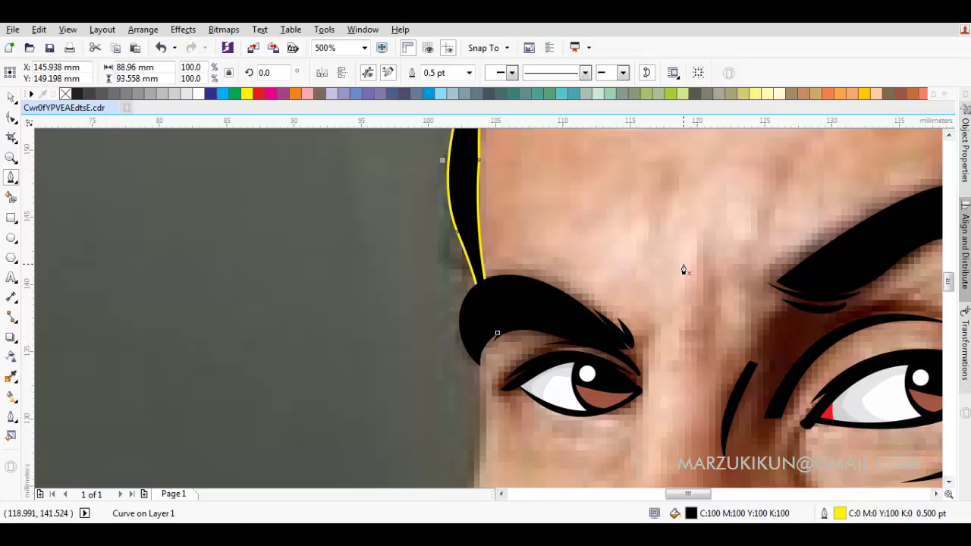
scroll(699, 275, down, 2)
scroll(605, 286, down, 2)
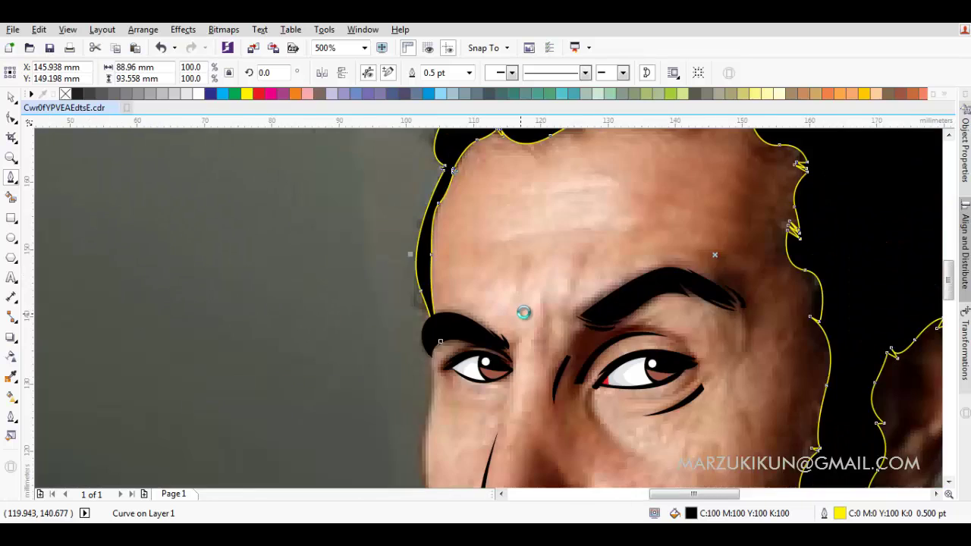
scroll(521, 311, down, 2)
key(space)
Remove the outlines from every shape in the drawing, then deselect all.
key(ctrl+a)
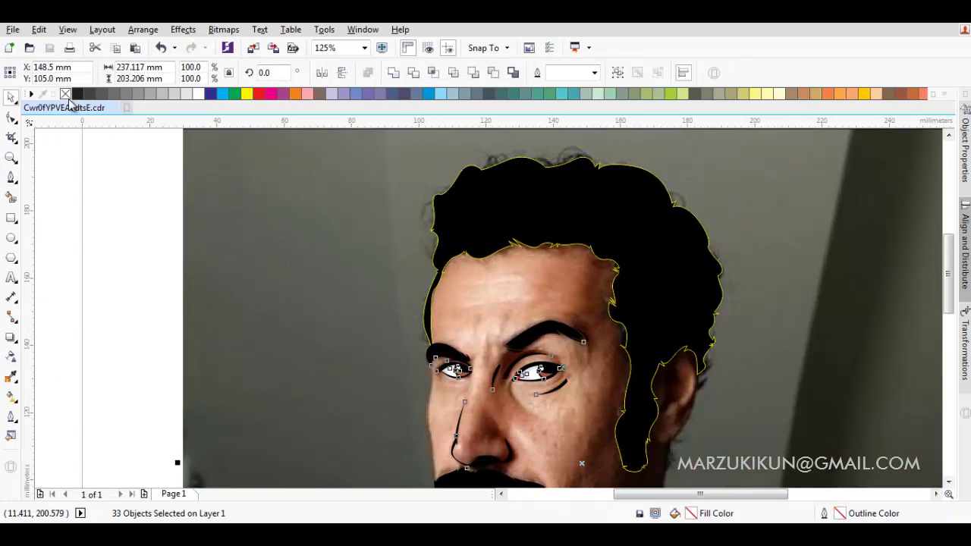
right_click(65, 93)
scroll(264, 249, down, 3)
key(Escape)
scroll(520, 364, down, 1)
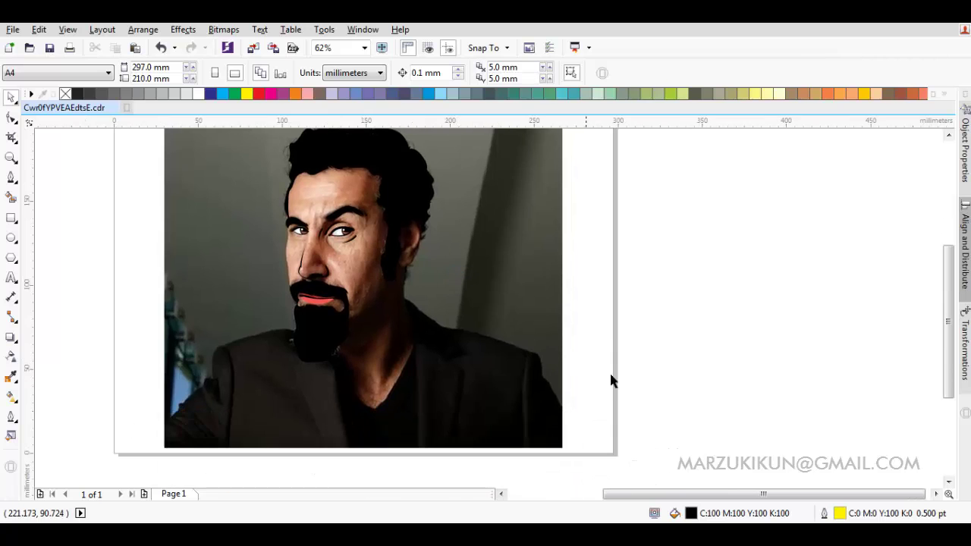
Check the tracing by moving the photo aside and undoing, then switch to the Bezier tool.
drag(286, 328, 605, 364)
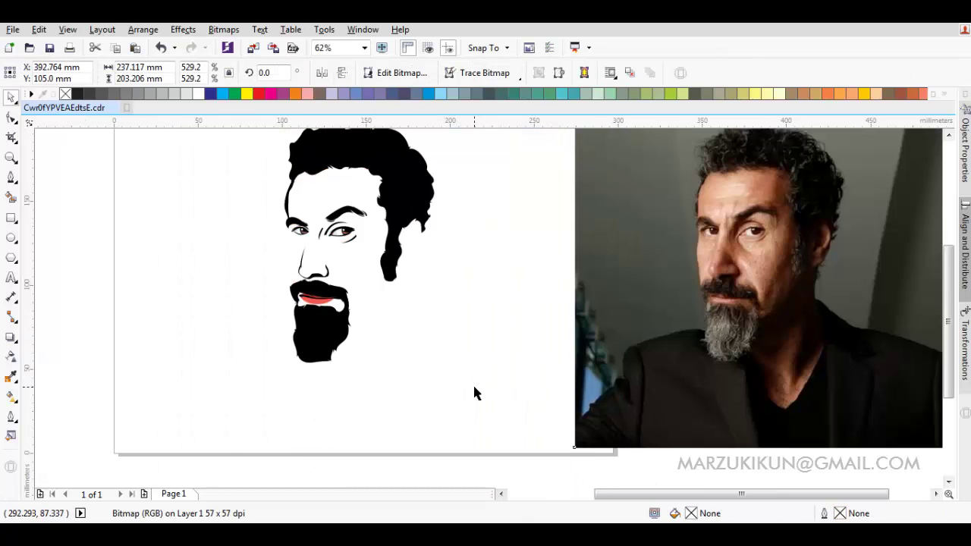
key(ctrl+z)
scroll(368, 213, up, 3)
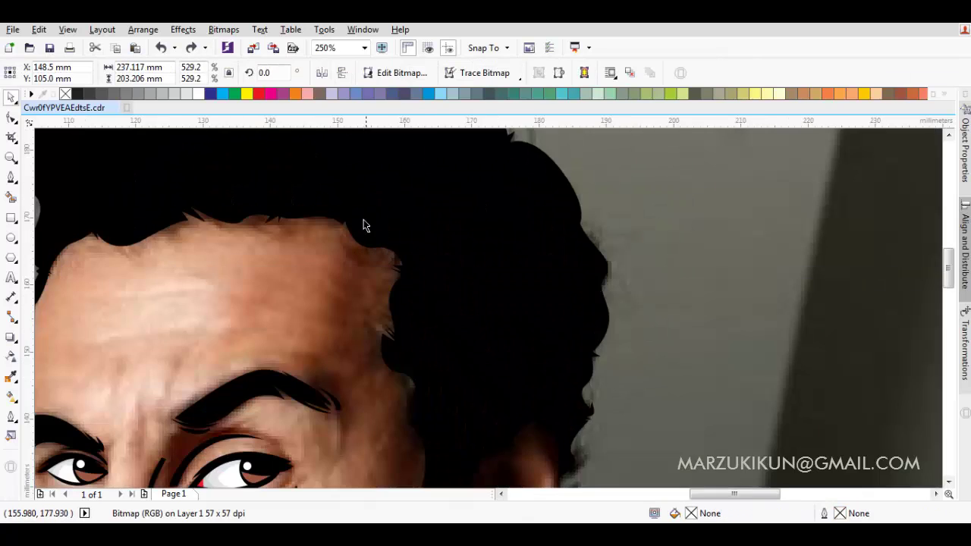
scroll(394, 243, up, 2)
key(F5)
scroll(527, 250, down, 3)
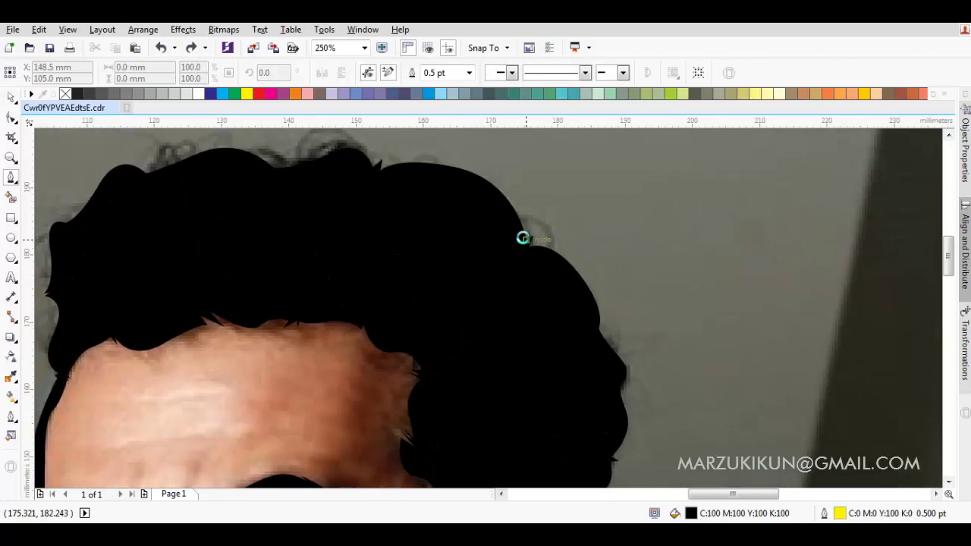
scroll(510, 287, up, 2)
Draw a first pointed crescent strand at the black hair's edge with the Bezier tool.
click(450, 211)
click(531, 315)
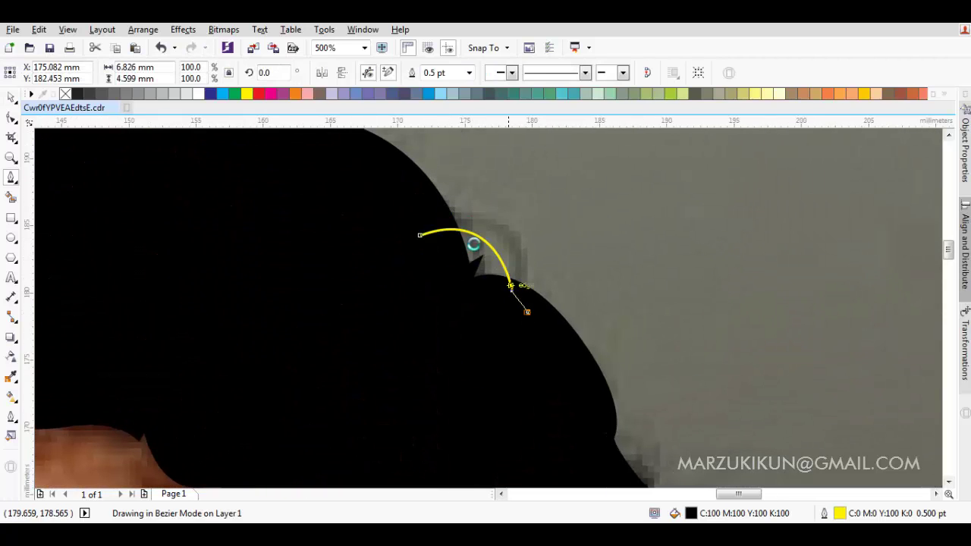
drag(503, 180, 532, 193)
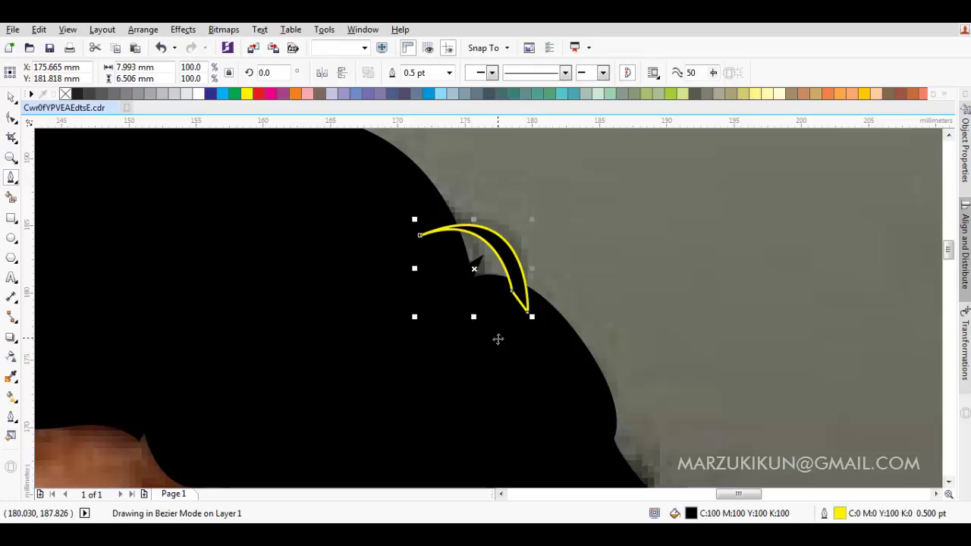
key(space)
scroll(597, 249, down, 2)
key(space)
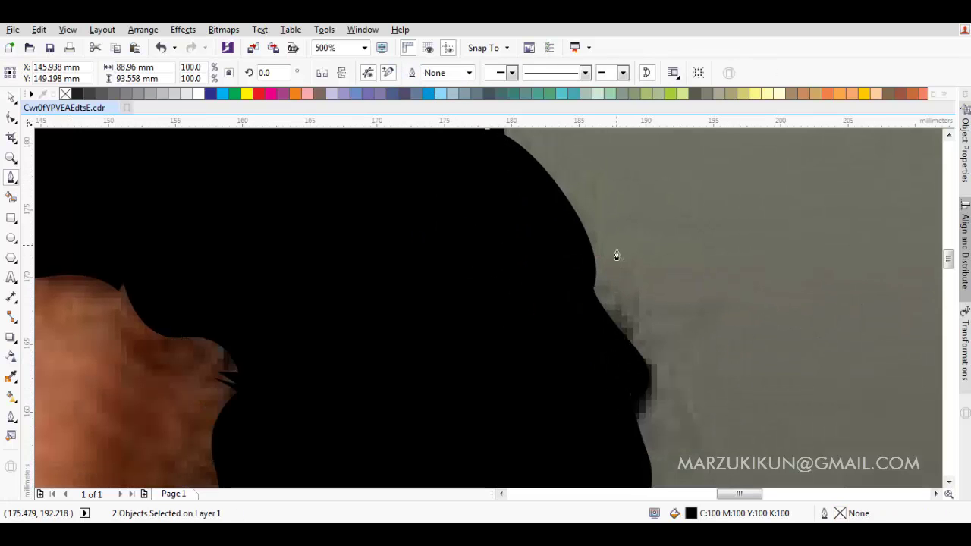
Draw a closed strand on the right hair edge and weld it into the black hair.
click(616, 245)
click(559, 304)
click(617, 250)
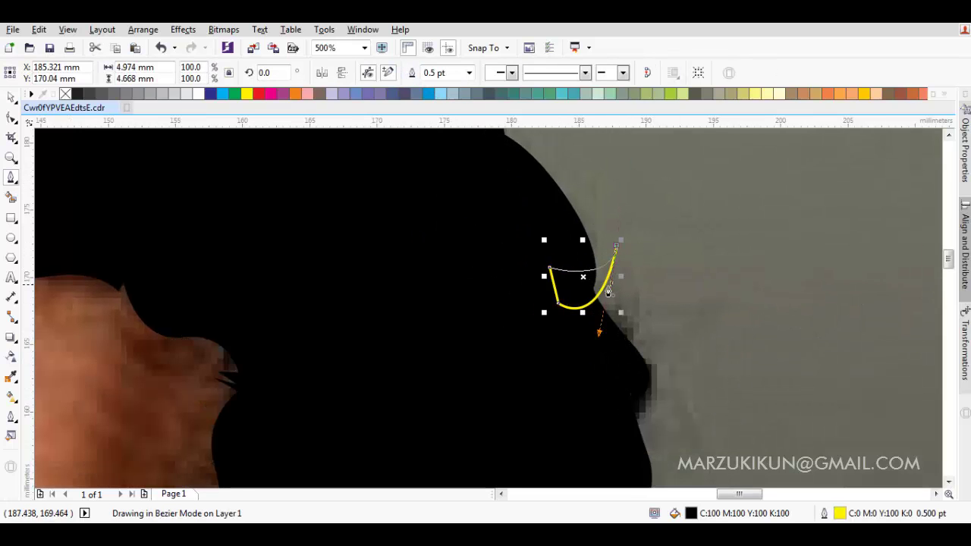
key(space)
click(393, 72)
key(space)
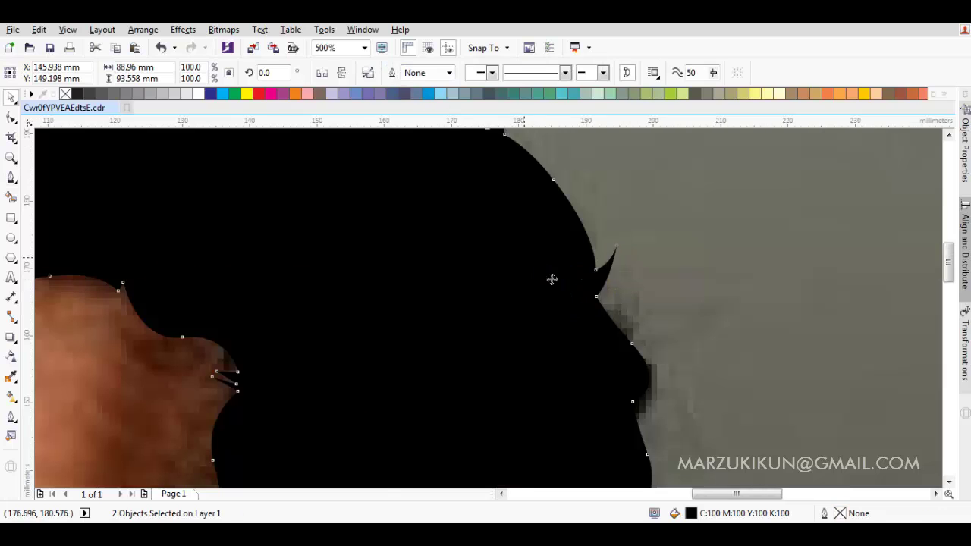
Draw a longer curved strand shape and weld it to the hair shape.
scroll(552, 278, down, 2)
scroll(552, 278, up, 2)
drag(555, 270, 604, 290)
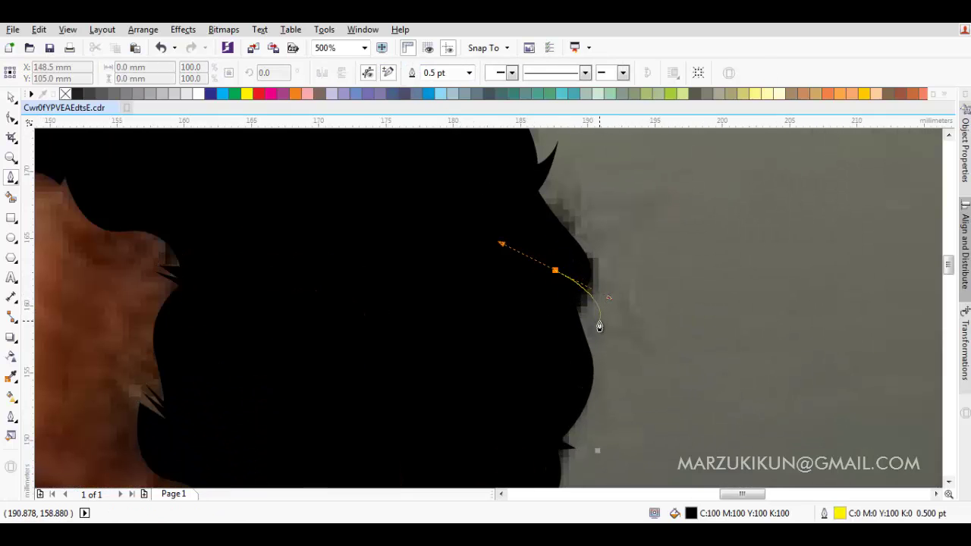
scroll(600, 326, up, 1)
drag(590, 354, 566, 458)
click(459, 295)
drag(465, 334, 543, 273)
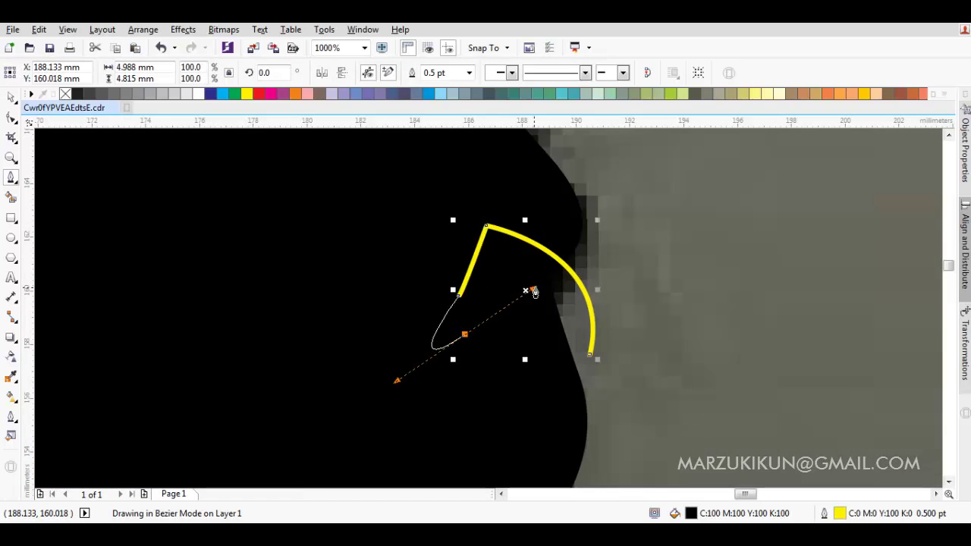
click(589, 354)
key(ctrl+a)
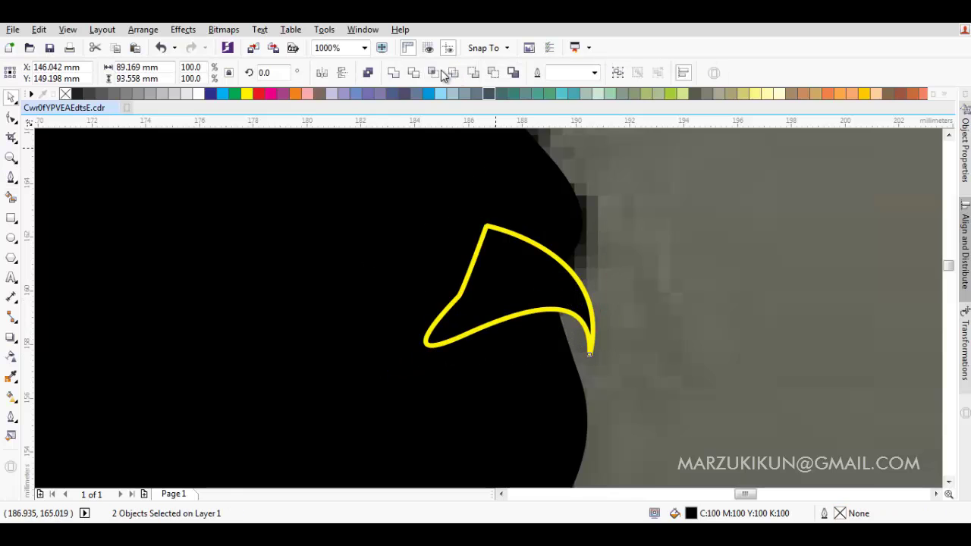
click(394, 73)
Add a small crescent to the hair edge and weld it in.
scroll(546, 251, down, 3)
scroll(576, 281, up, 3)
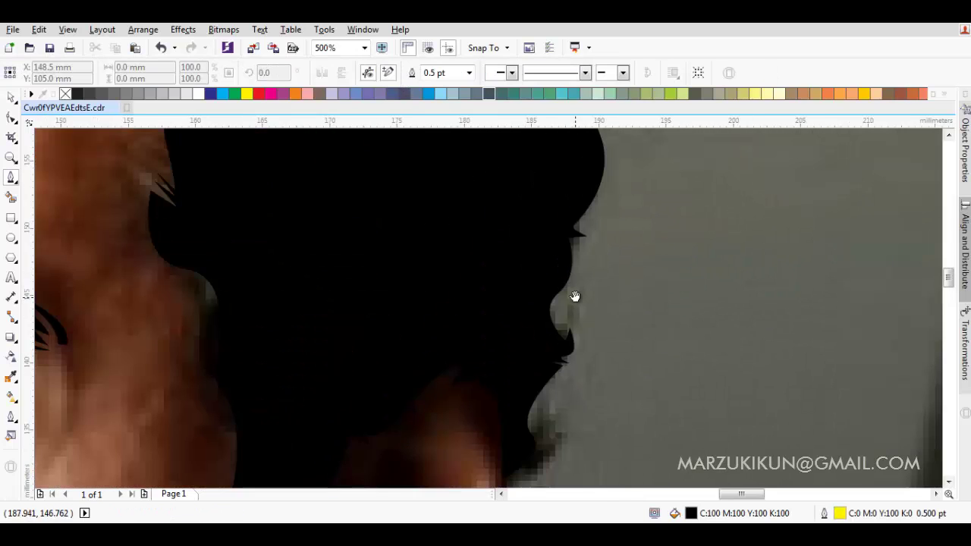
click(586, 272)
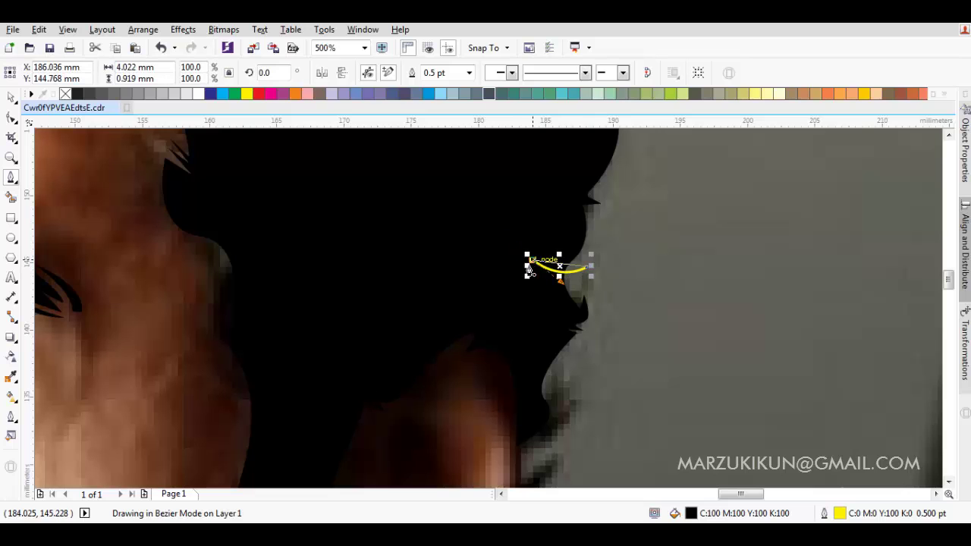
drag(549, 326, 551, 329)
key(ctrl+a)
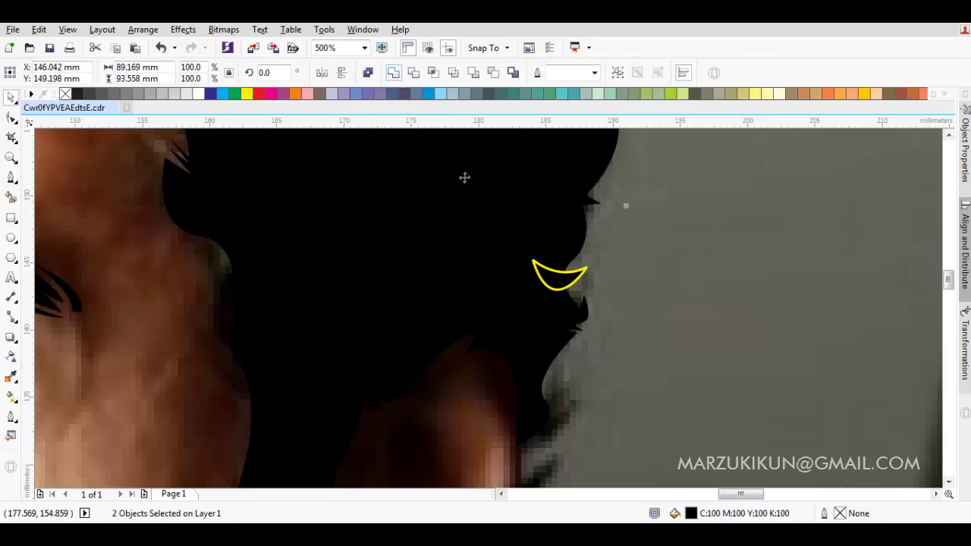
scroll(465, 177, down, 3)
scroll(493, 212, up, 2)
click(521, 195)
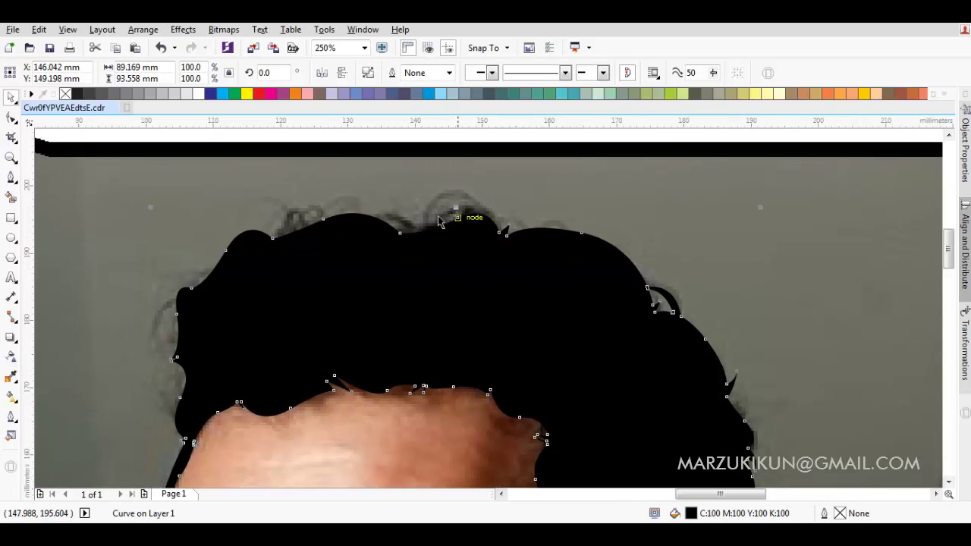
key(F5)
Draw a strand curving down from the top of the hair and weld it in.
click(404, 212)
drag(470, 273, 418, 229)
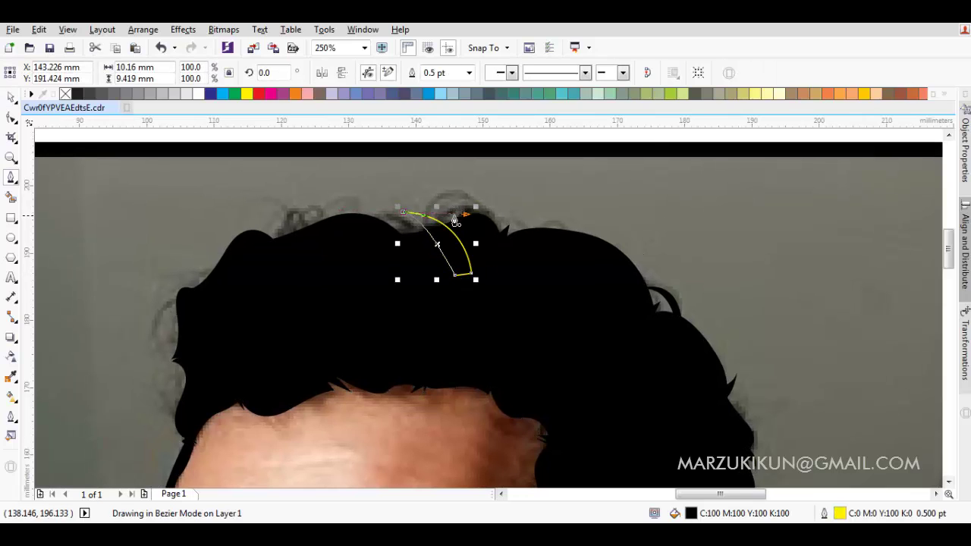
key(ctrl+a)
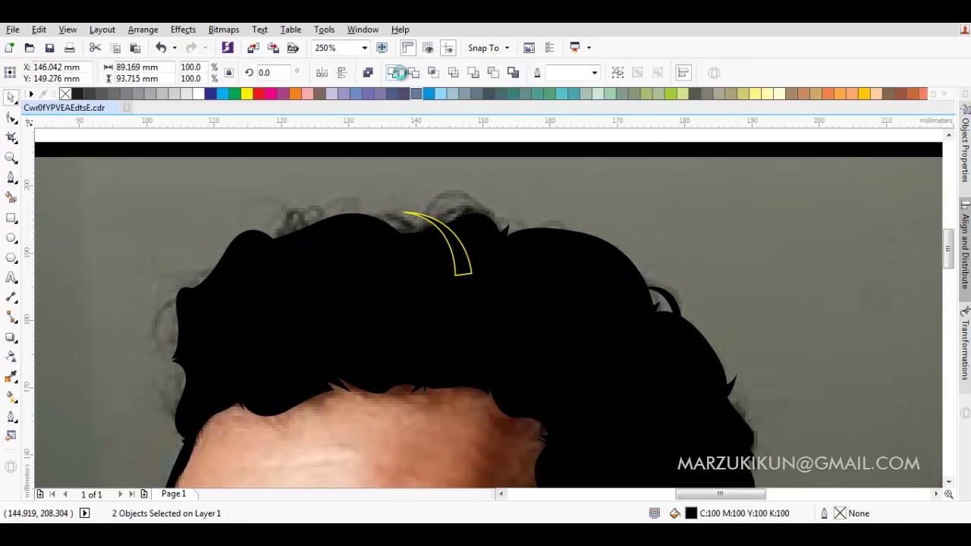
click(400, 72)
key(F5)
Add a crescent strand at the hair's top-left edge, welded to the hair.
scroll(280, 216, up, 3)
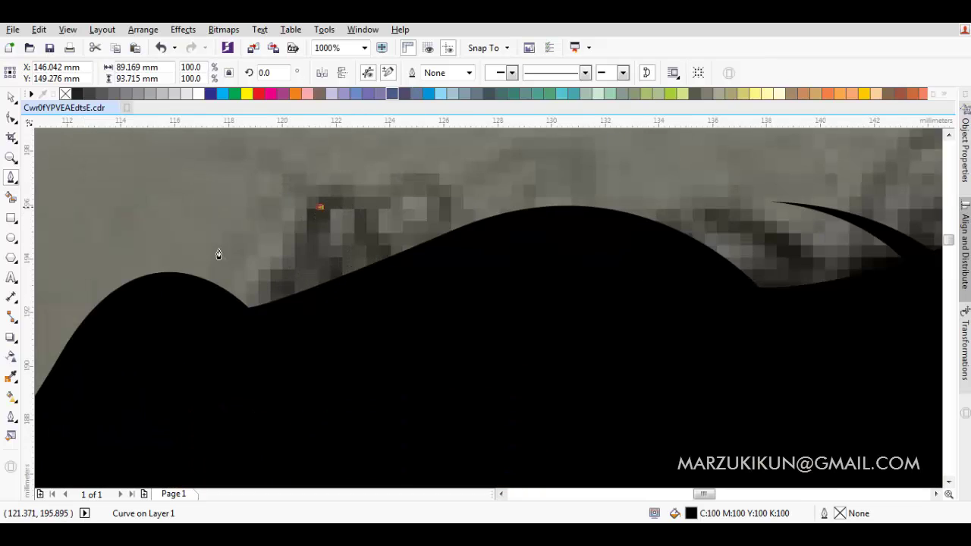
drag(318, 207, 228, 288)
click(247, 402)
click(336, 409)
drag(319, 207, 288, 304)
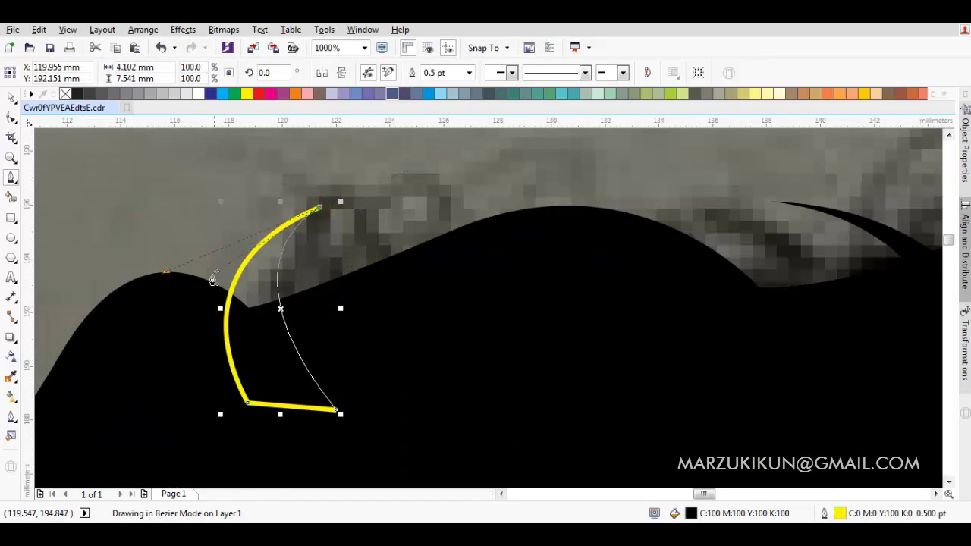
key(space)
key(ctrl+a)
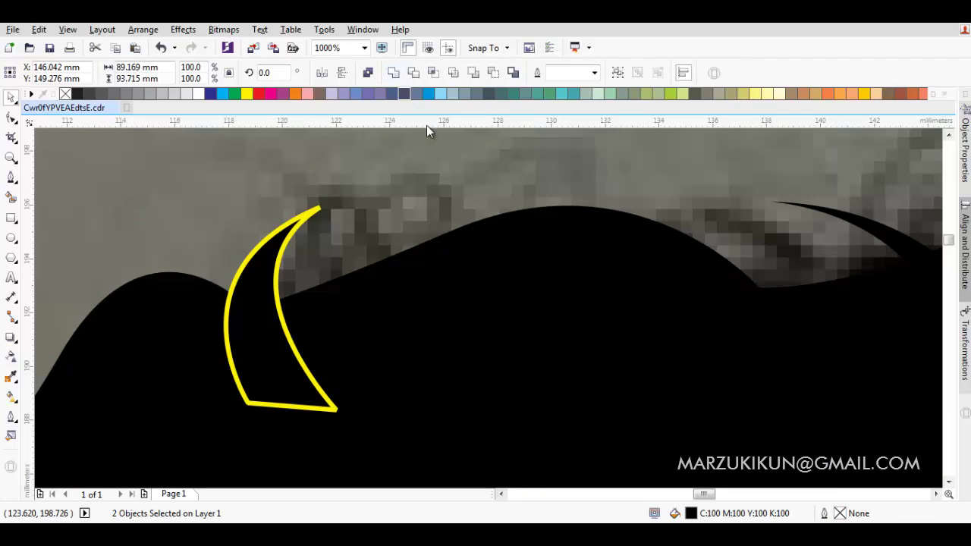
click(393, 72)
key(F5)
Weld one more crescent strand onto the top of the hair.
click(457, 182)
drag(505, 312, 508, 327)
click(528, 305)
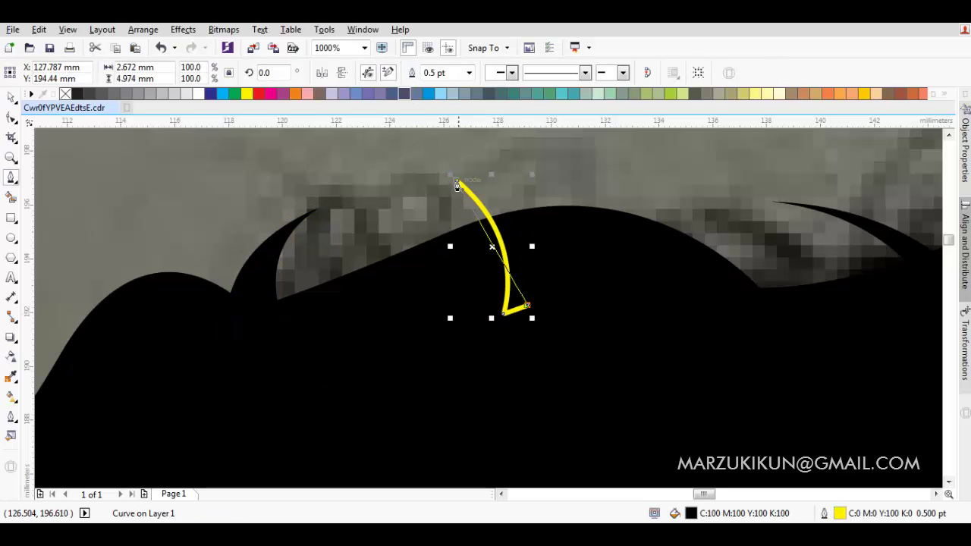
drag(533, 217, 535, 220)
key(space)
key(ctrl+a)
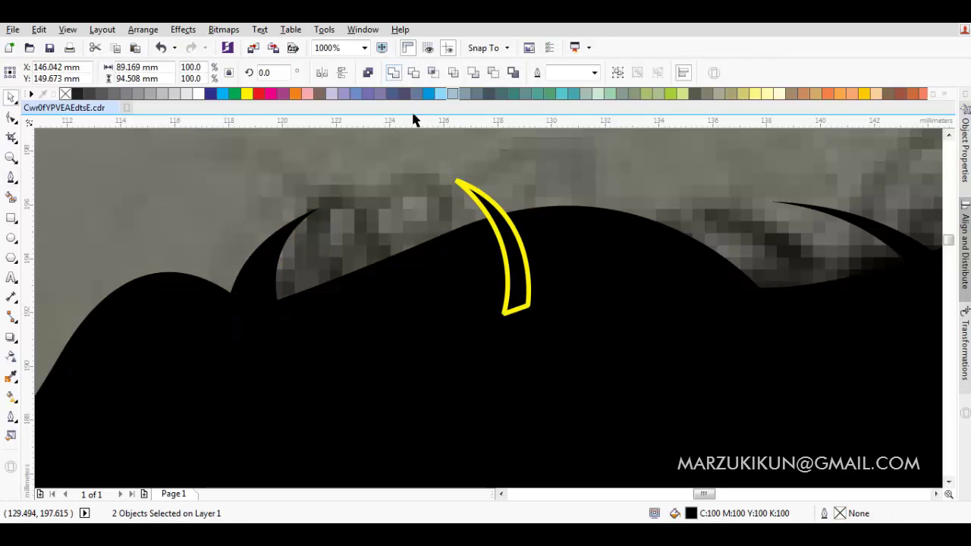
click(392, 72)
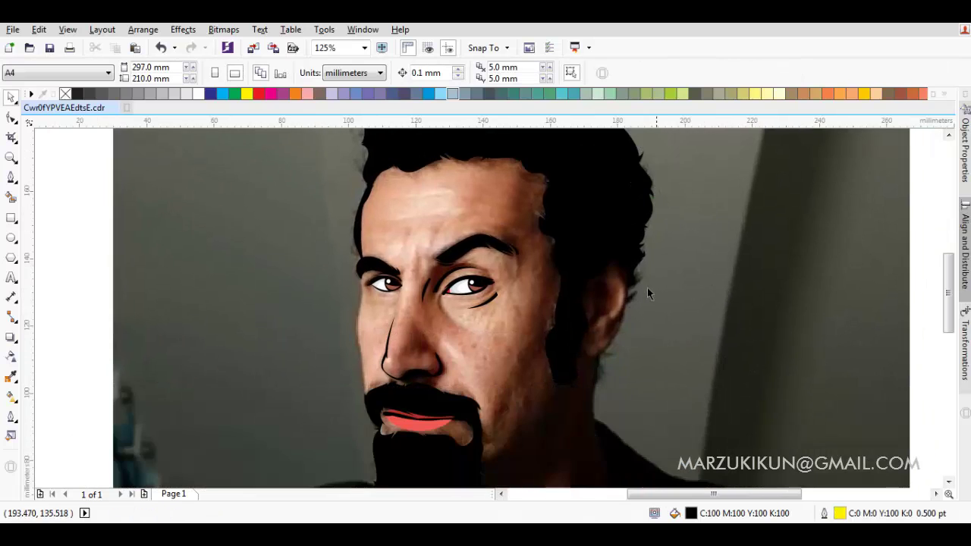
Give the black sideburn shape beside the ear a yellow outline.
scroll(647, 288, up, 1)
scroll(591, 222, up, 2)
scroll(595, 227, up, 2)
key(F5)
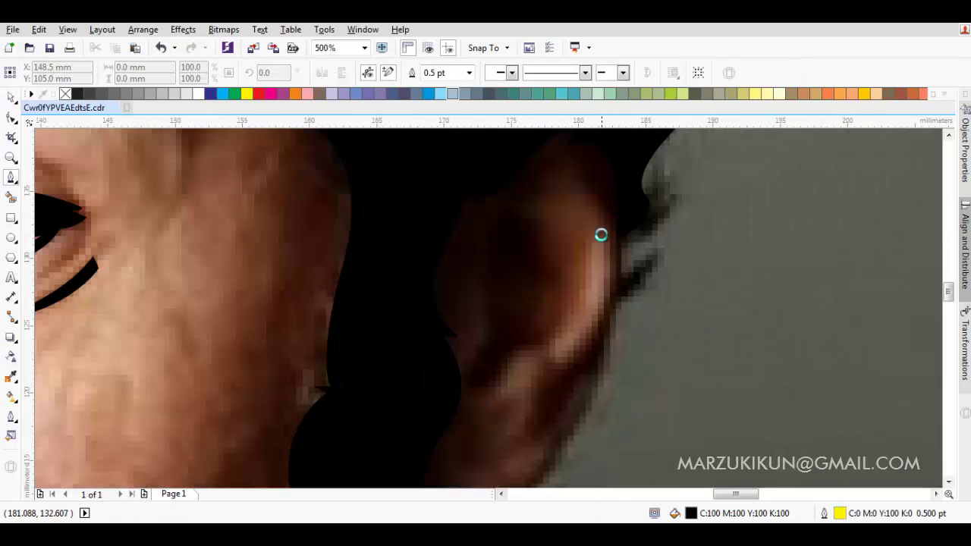
scroll(601, 235, down, 2)
key(space)
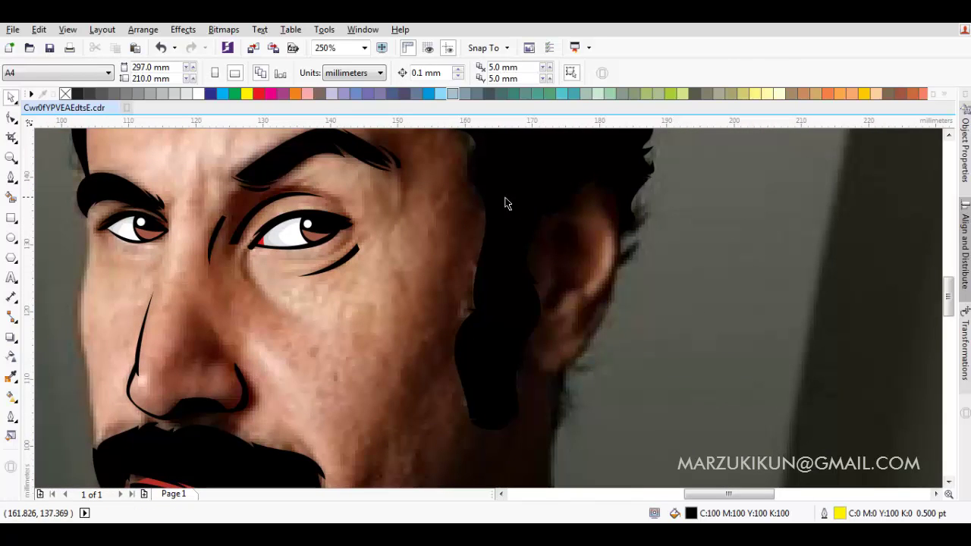
click(507, 203)
right_click(248, 93)
key(F5)
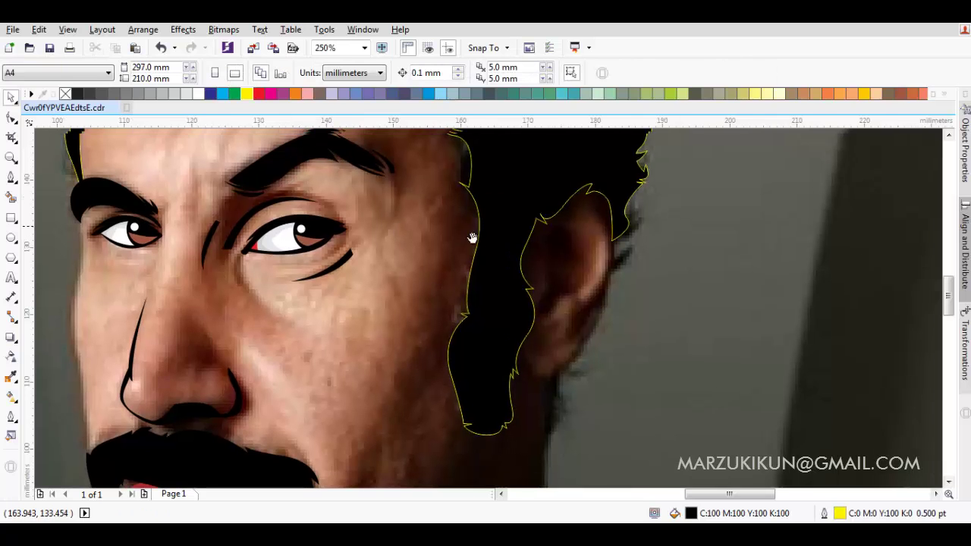
scroll(493, 269, right, 3)
scroll(456, 262, down, 2)
scroll(214, 203, up, 1)
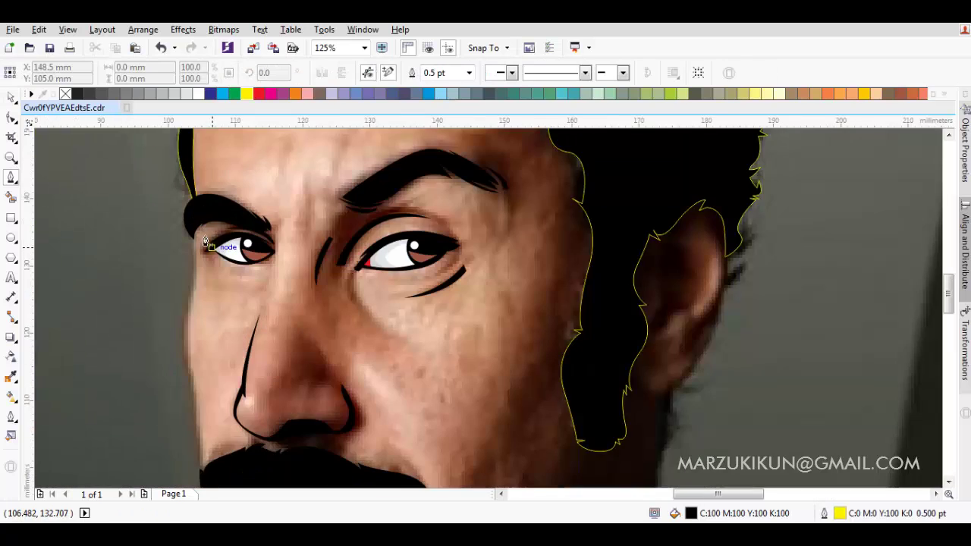
scroll(214, 204, up, 1)
scroll(214, 203, up, 1)
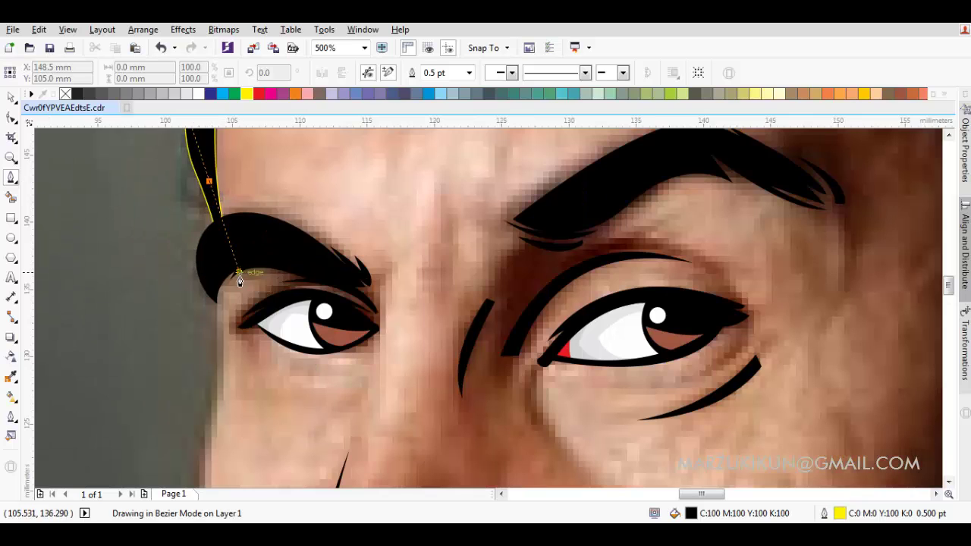
Trace a curve along the face's left edge down beside the beard.
key(space)
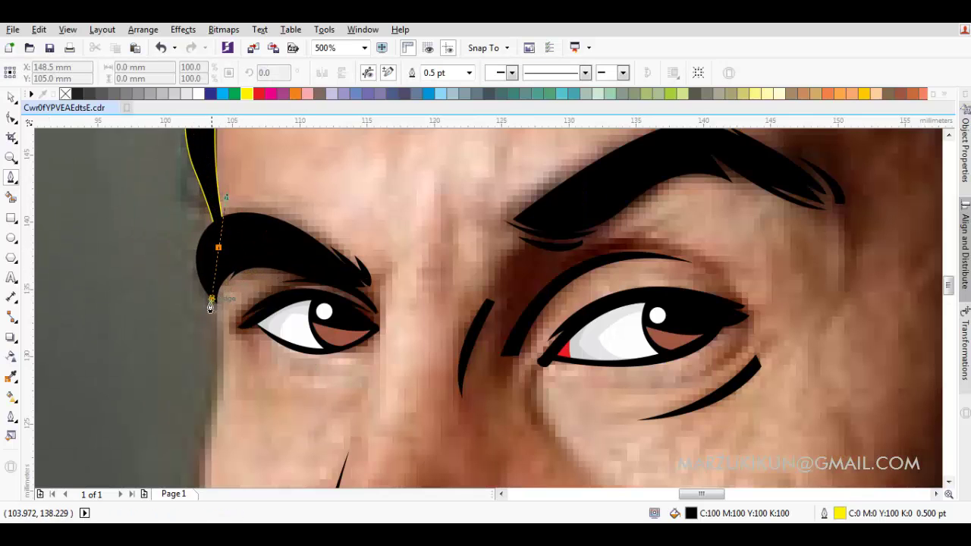
scroll(210, 332, down, 2)
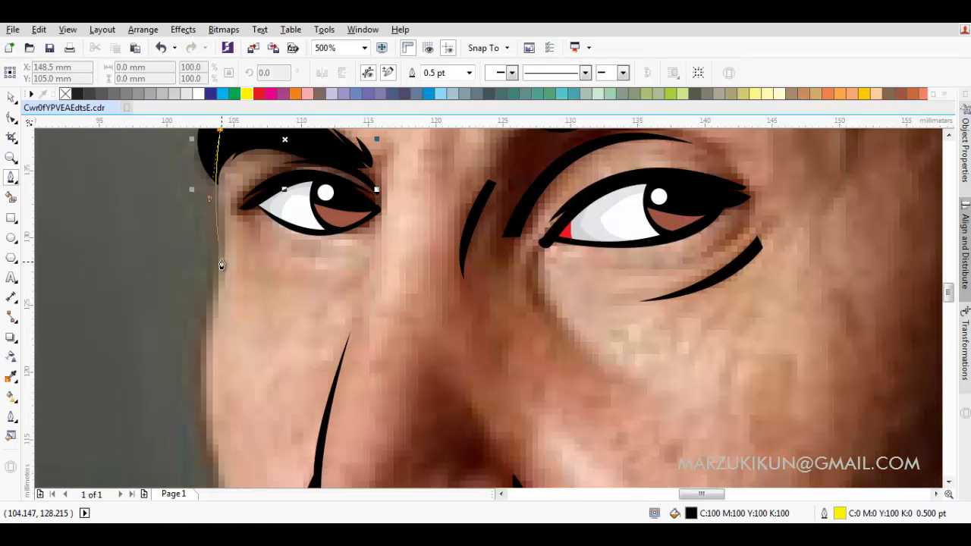
scroll(232, 255, down, 1)
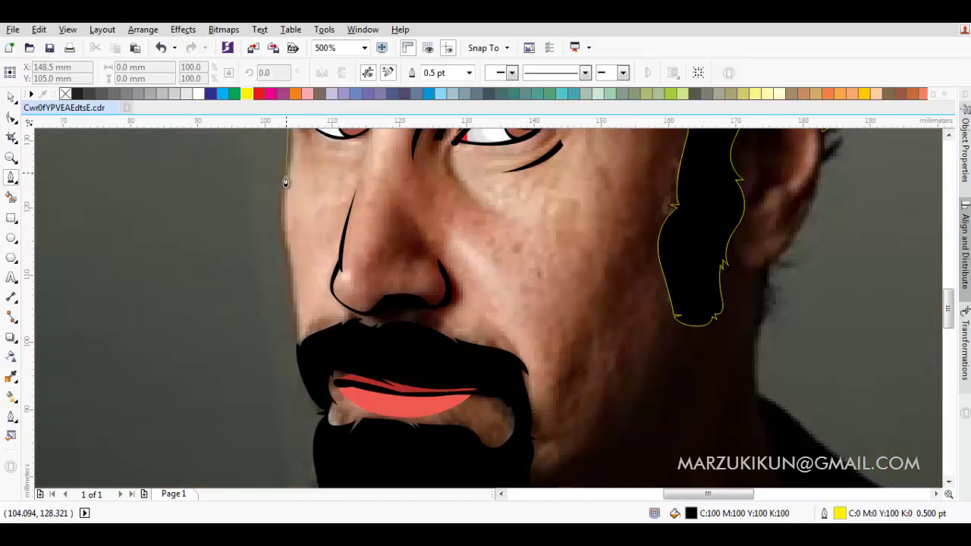
click(276, 235)
scroll(297, 304, down, 2)
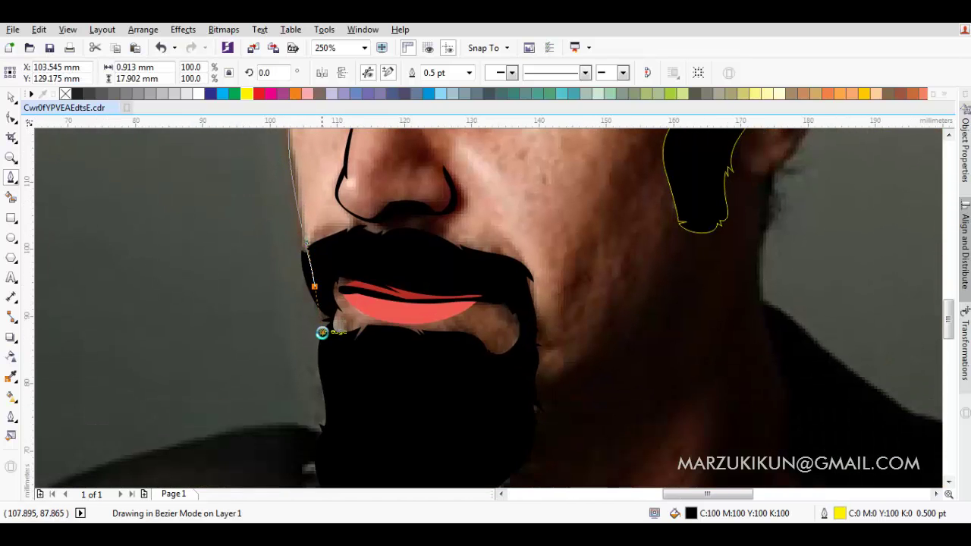
key(Escape)
scroll(304, 243, down, 2)
scroll(303, 243, up, 1)
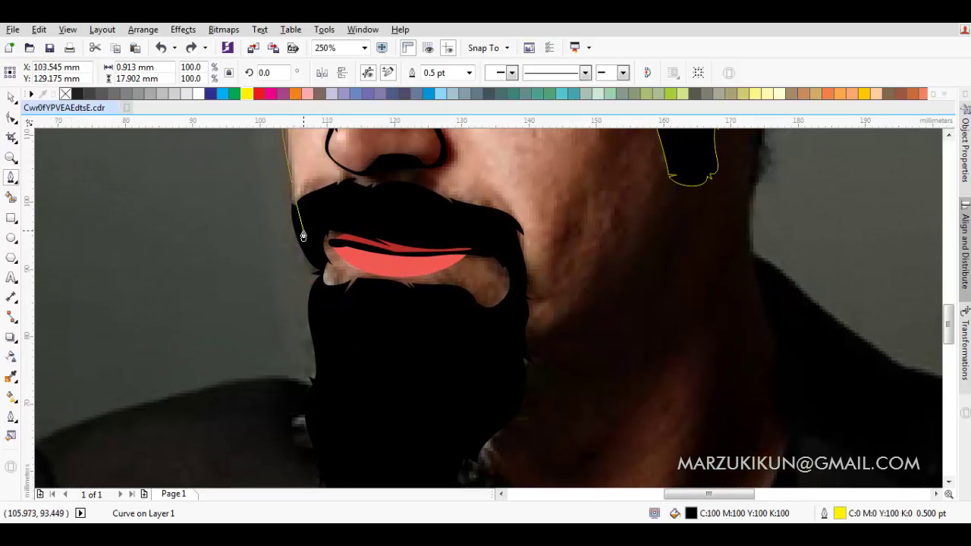
click(303, 236)
click(321, 282)
click(323, 328)
key(Escape)
Continue the contour to a smooth node at the chin and up the neck.
scroll(323, 327, down, 2)
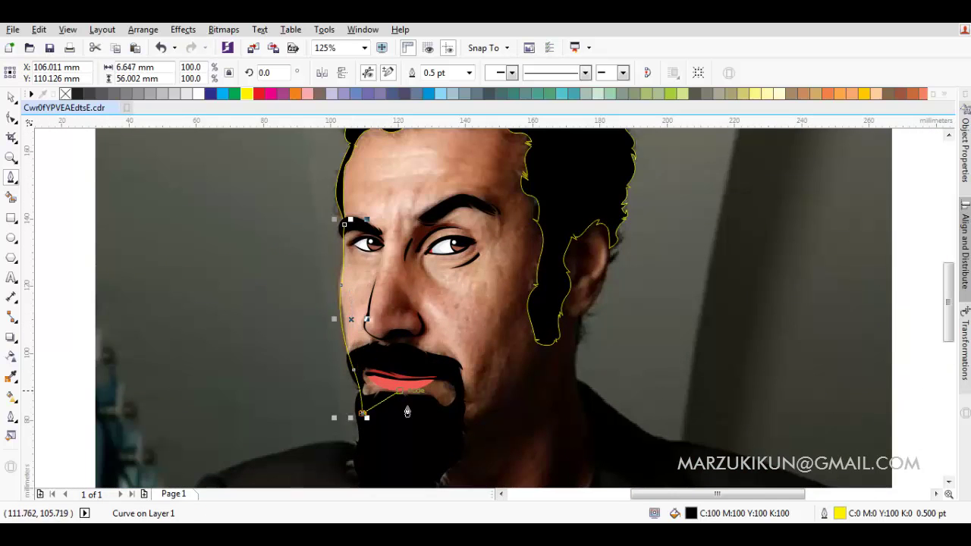
scroll(408, 412, down, 2)
scroll(421, 399, down, 2)
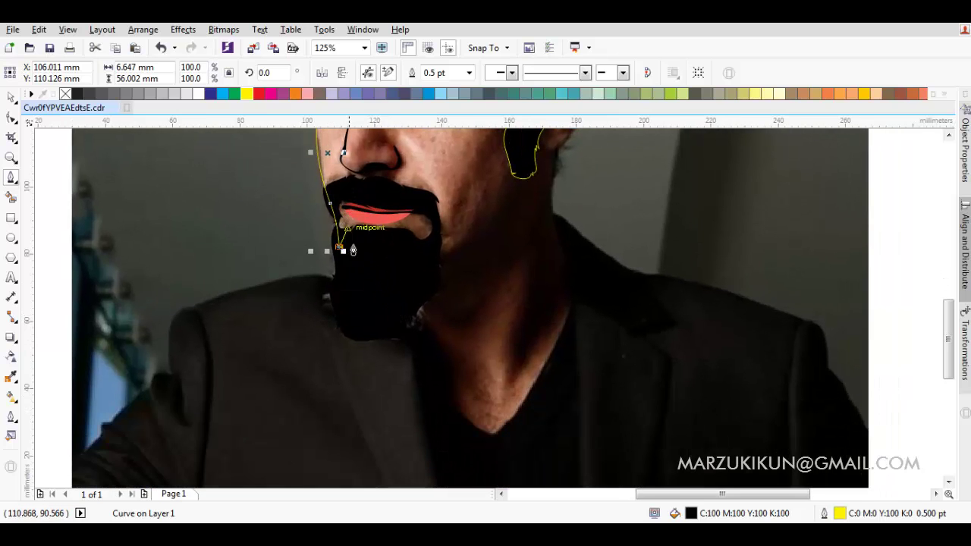
scroll(353, 250, up, 2)
scroll(371, 257, up, 2)
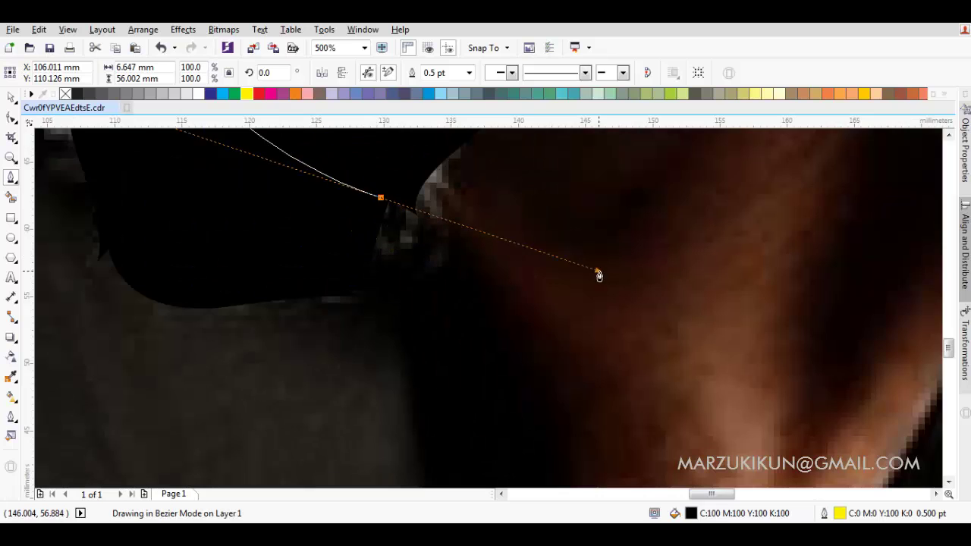
drag(377, 195, 581, 283)
scroll(547, 304, down, 2)
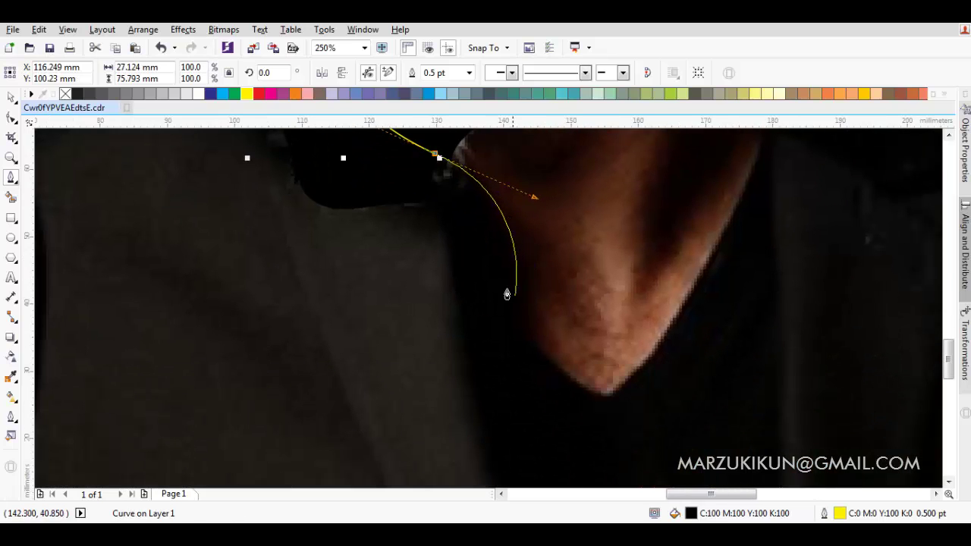
key(ctrl+z)
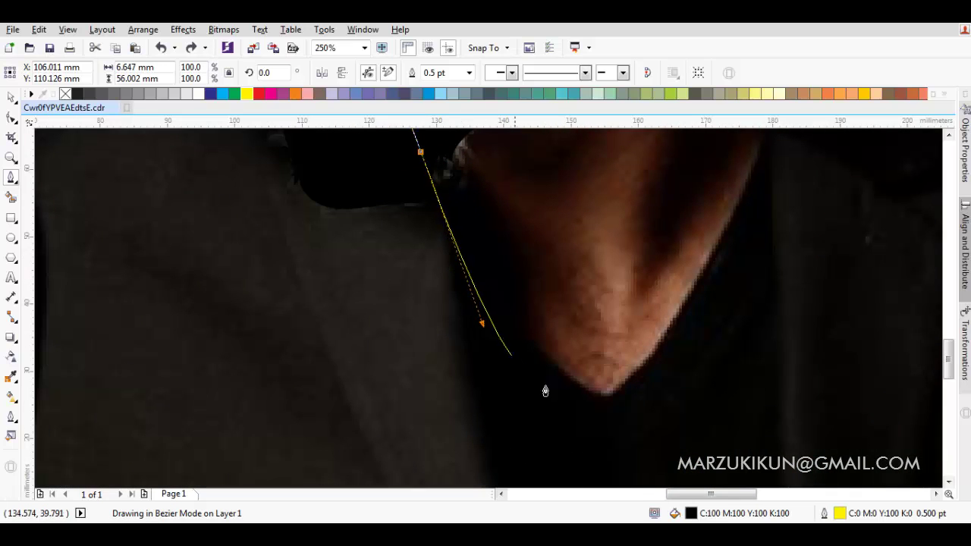
drag(595, 392, 614, 392)
scroll(600, 349, right, 3)
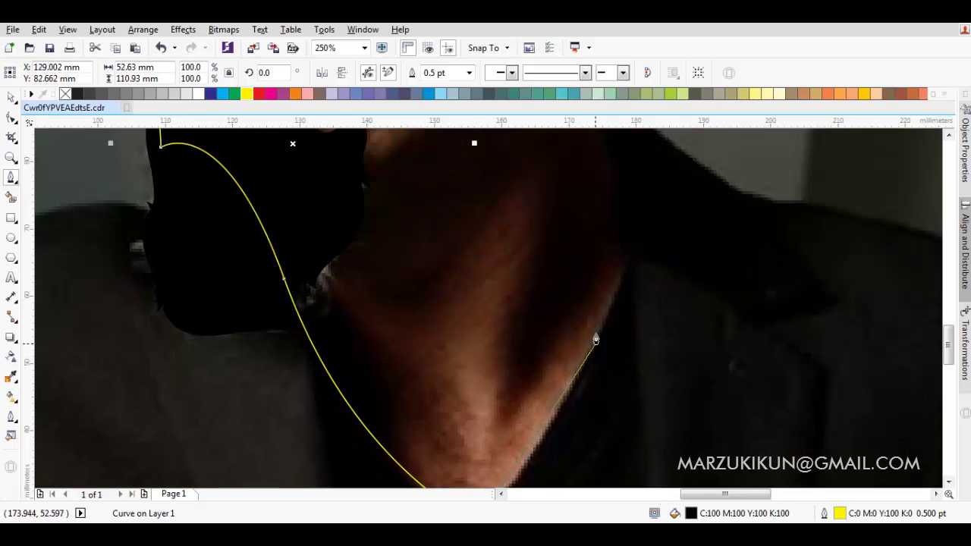
drag(644, 253, 628, 236)
Extend the contour up the ear edge and along the hair.
scroll(655, 143, up, 3)
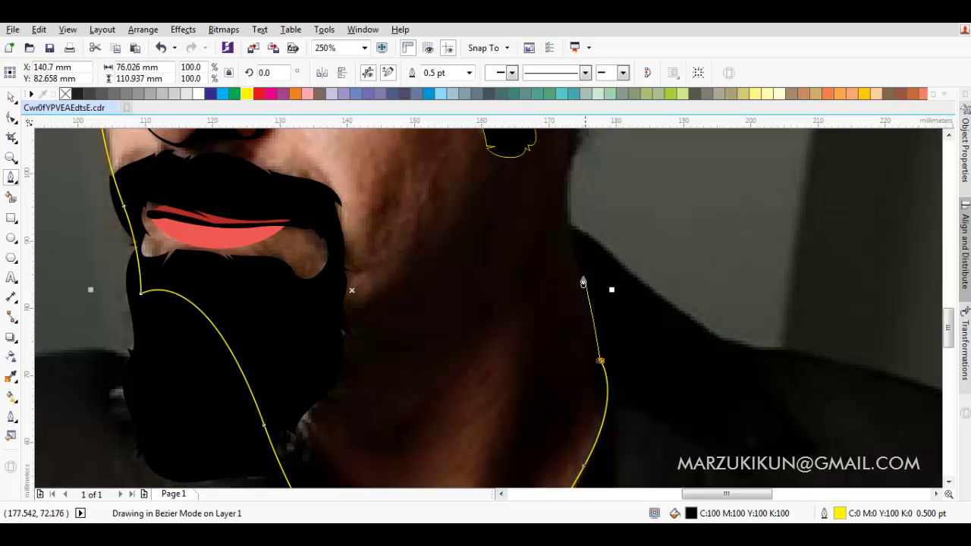
scroll(554, 173, up, 2)
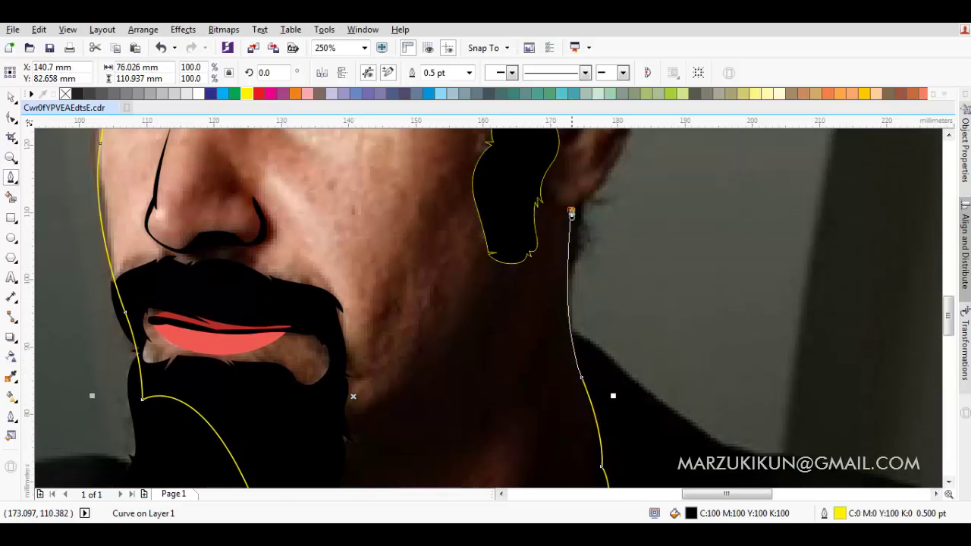
scroll(571, 214, up, 3)
drag(598, 243, 609, 160)
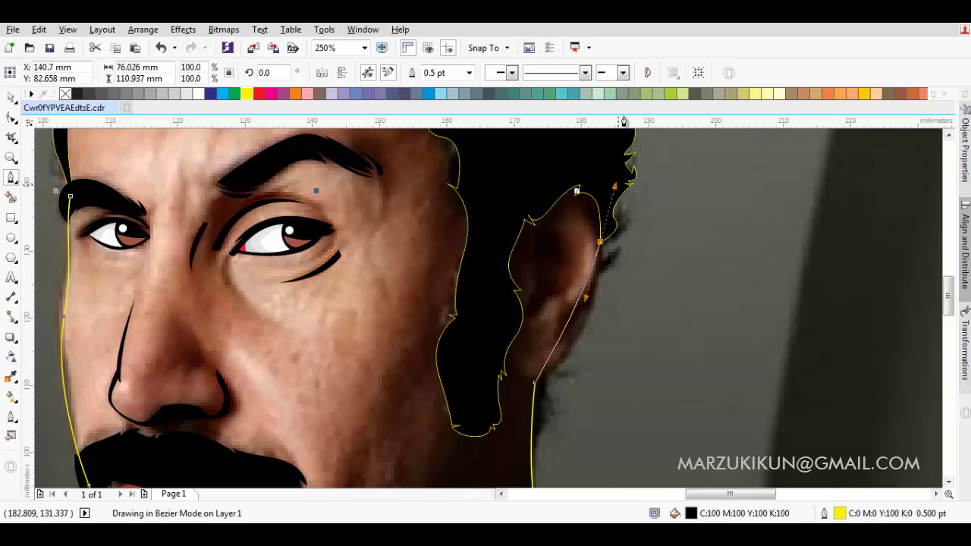
scroll(610, 174, up, 1)
scroll(619, 174, up, 2)
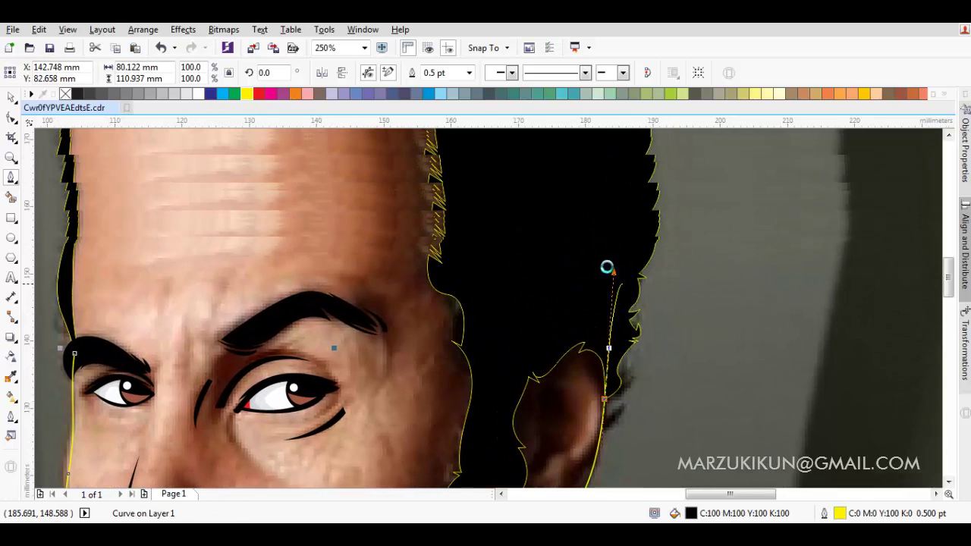
drag(568, 210, 531, 158)
scroll(350, 141, up, 1)
scroll(350, 140, left, 2)
scroll(351, 140, up, 1)
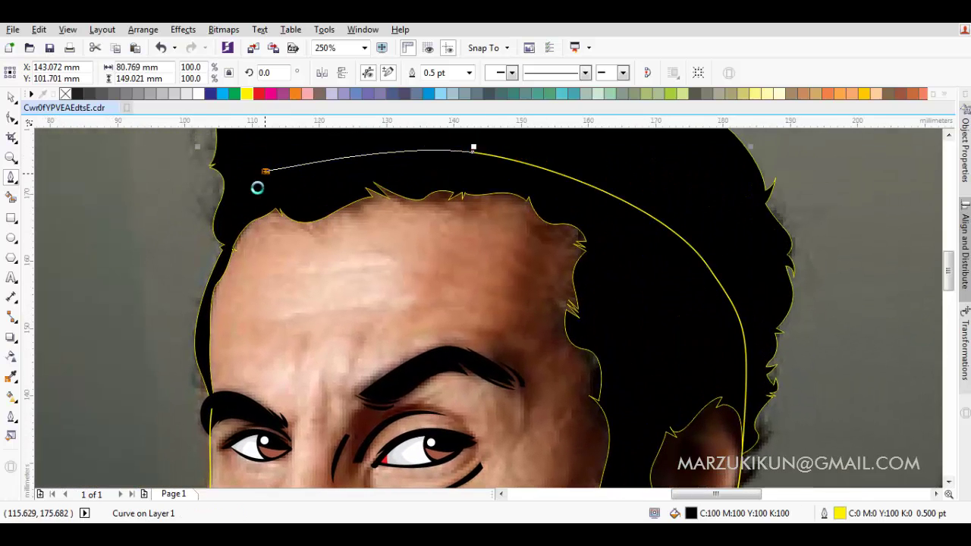
scroll(228, 245, up, 2)
scroll(189, 265, up, 2)
Run the contour down the left hair edge to a node at the eyebrow.
drag(187, 263, 147, 352)
scroll(245, 183, up, 3)
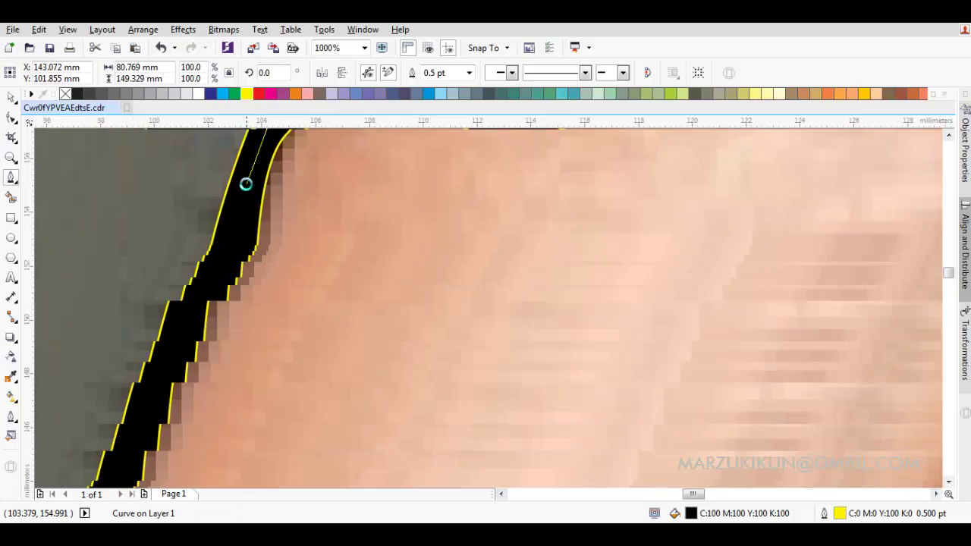
scroll(245, 182, left, 2)
scroll(239, 262, up, 3)
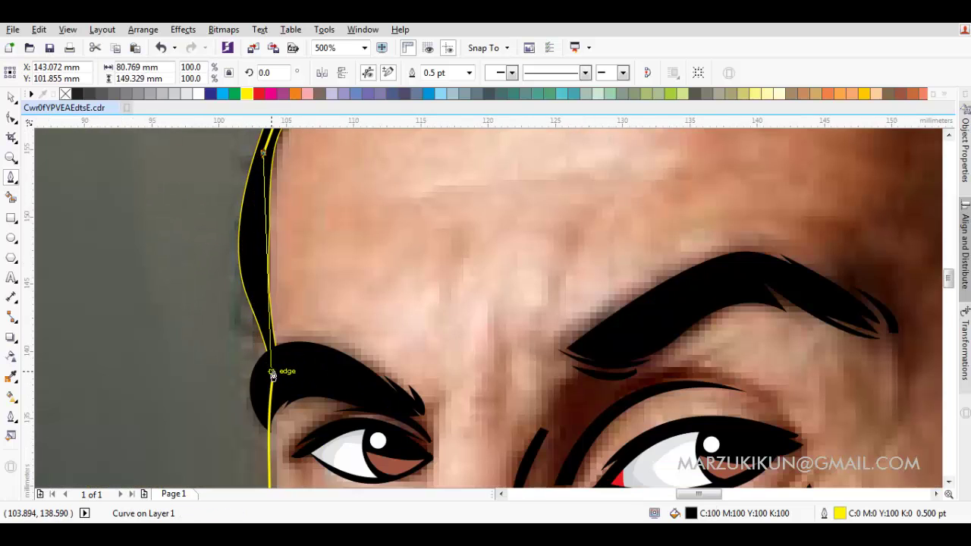
drag(272, 375, 286, 302)
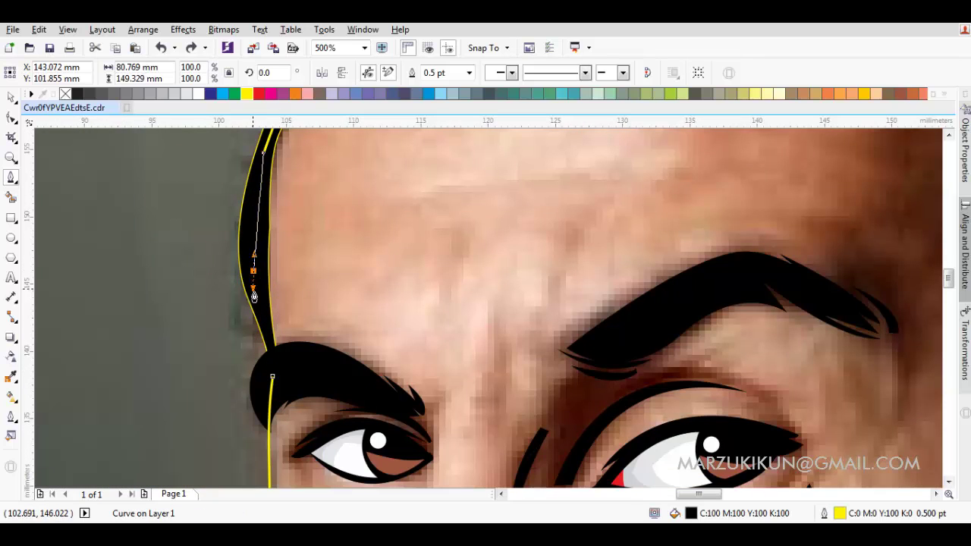
scroll(277, 368, up, 2)
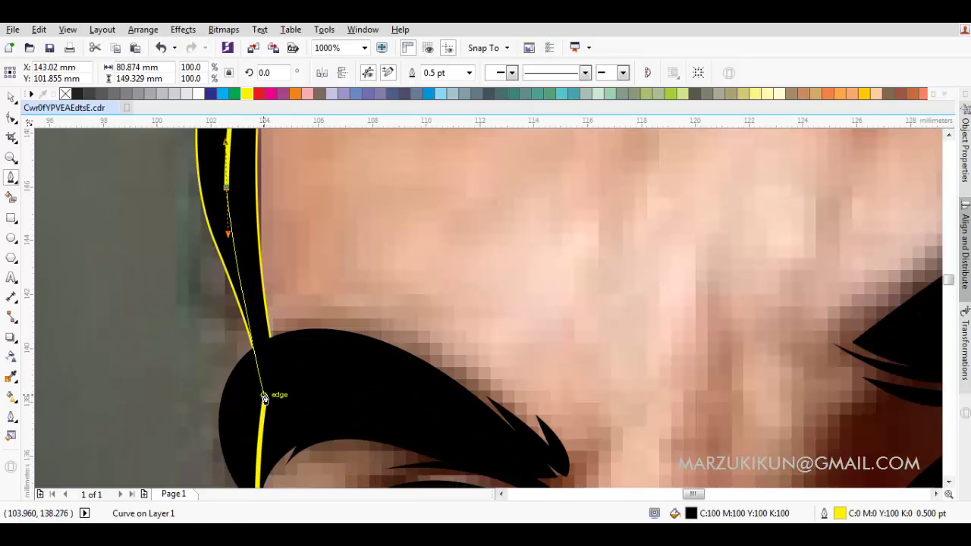
click(264, 398)
drag(265, 400, 279, 352)
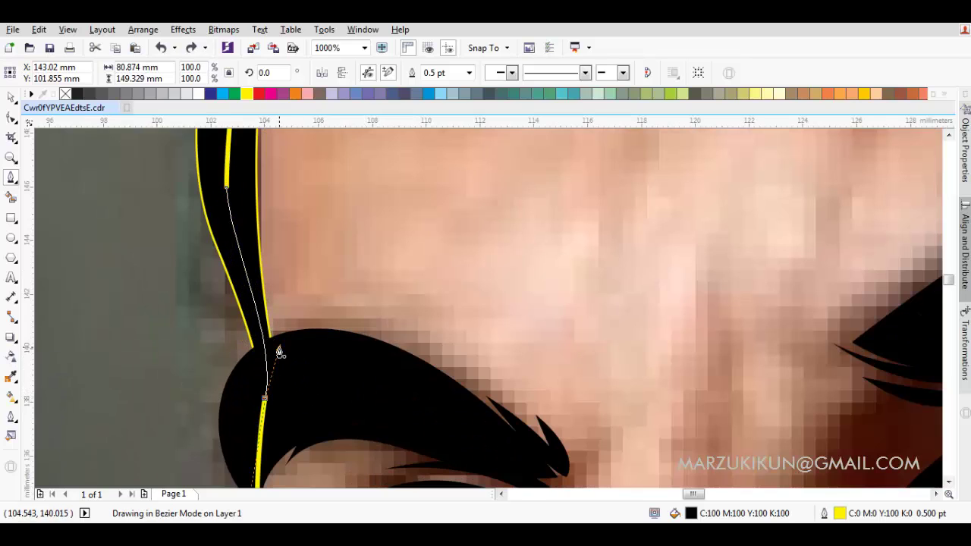
Move the black head shape back one level, then place it in front of another traced piece.
right_click(296, 345)
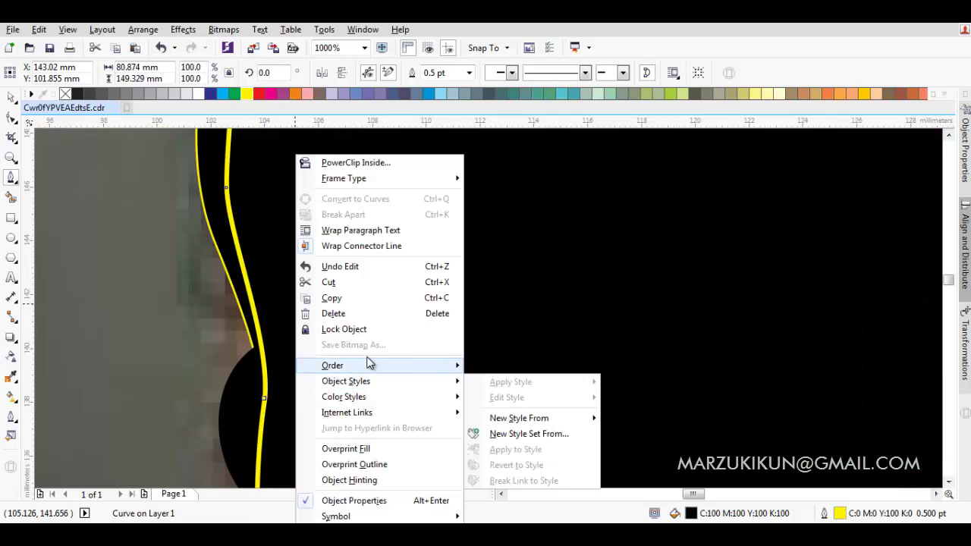
click(516, 449)
right_click(334, 273)
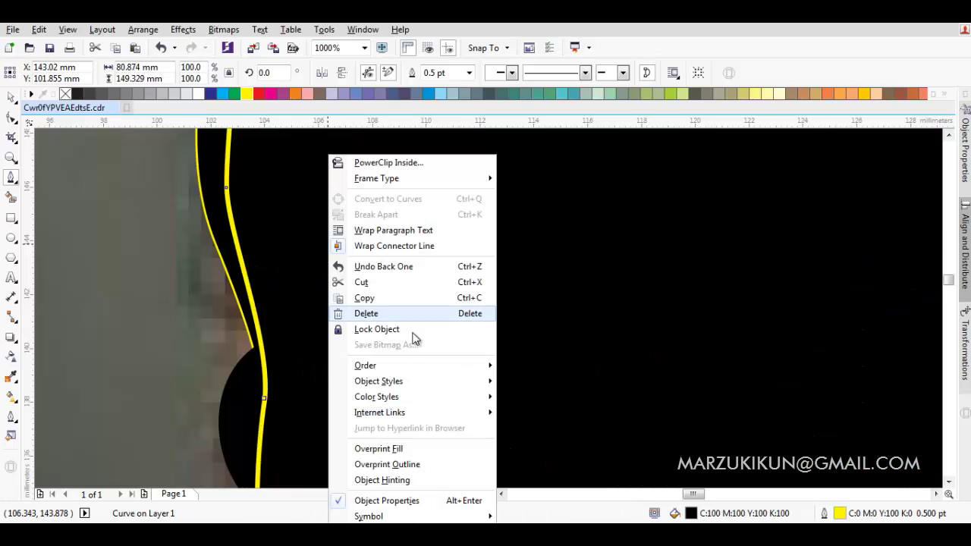
mouse_move(365, 365)
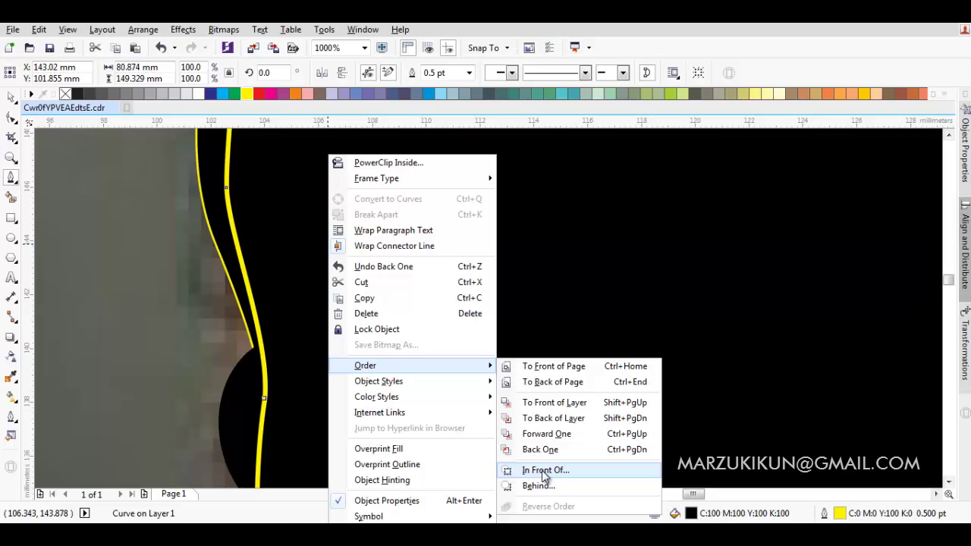
click(543, 470)
click(225, 358)
scroll(428, 234, down, 5)
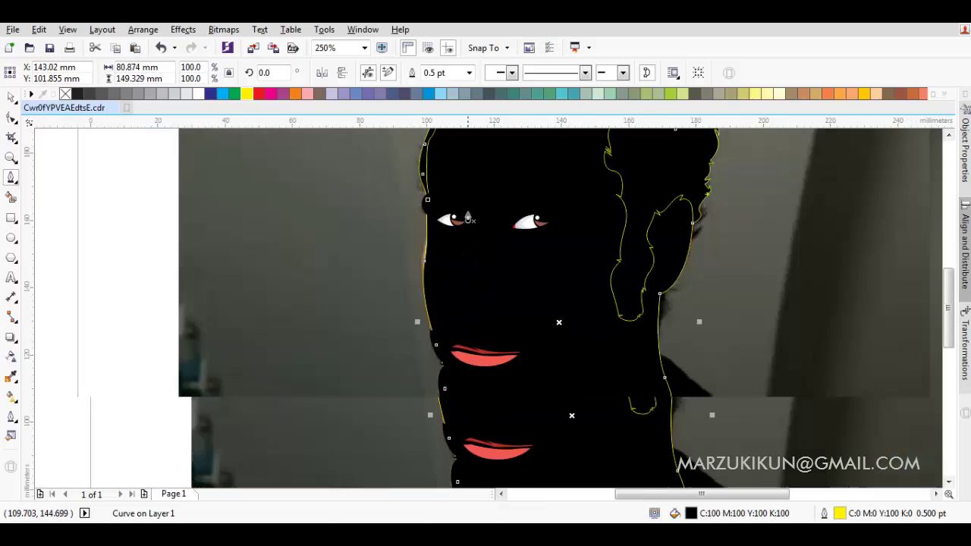
scroll(436, 294, up, 2)
Set the yellow face outlines to 4.0 pt, then 2.0 pt, finally 2.5 pt.
click(450, 73)
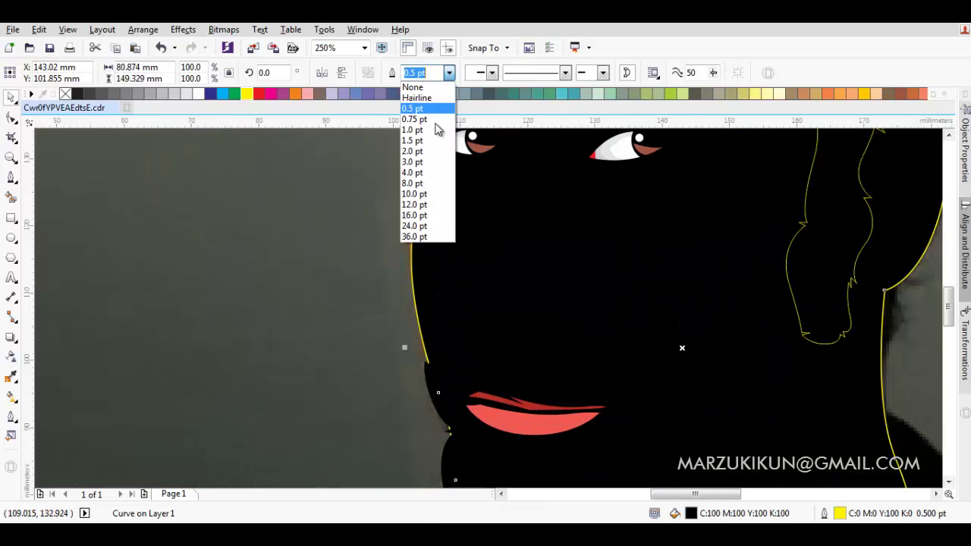
click(423, 174)
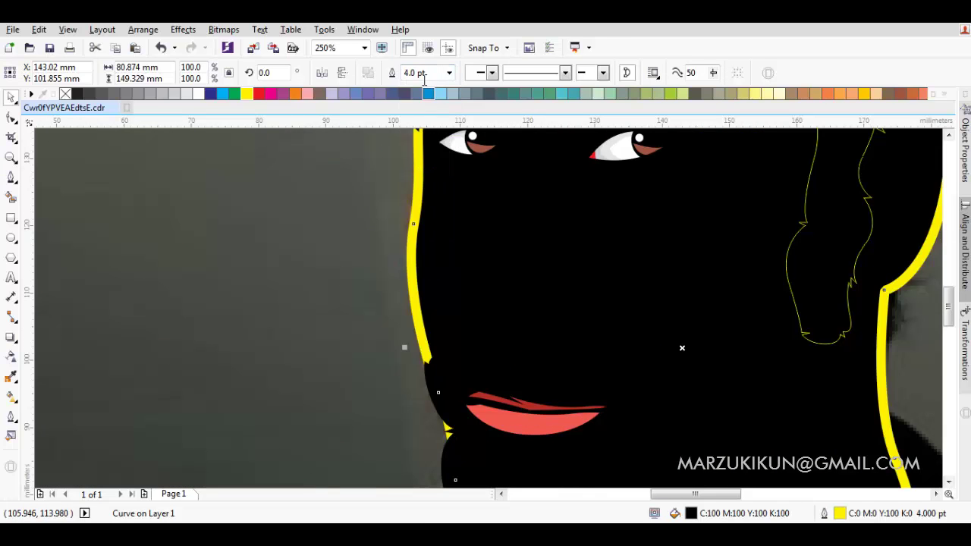
click(450, 74)
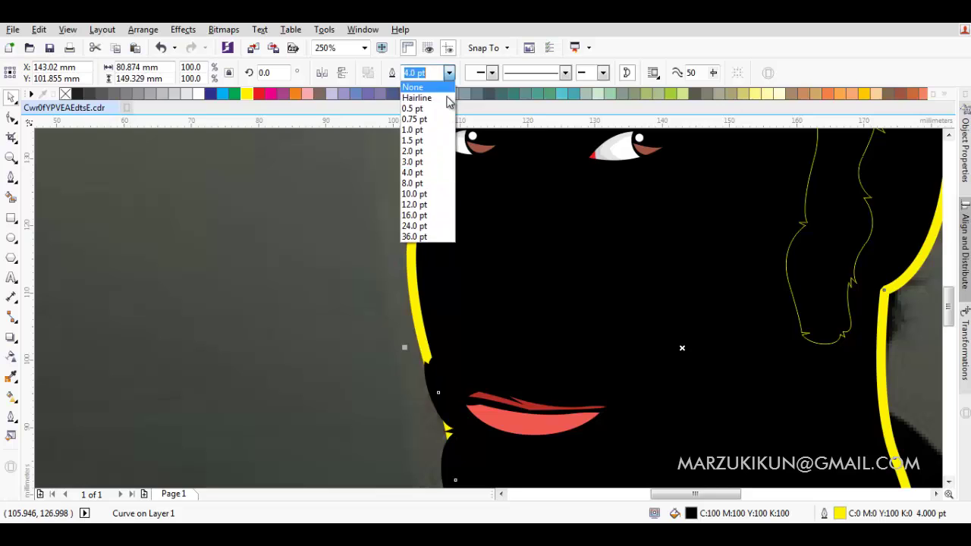
click(433, 154)
scroll(460, 278, down, 1)
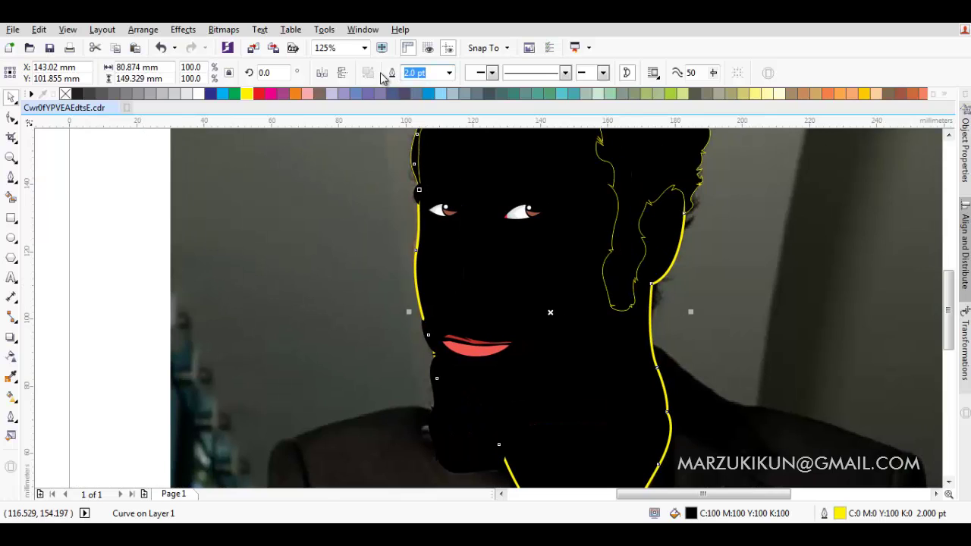
key(Return)
scroll(444, 258, up, 1)
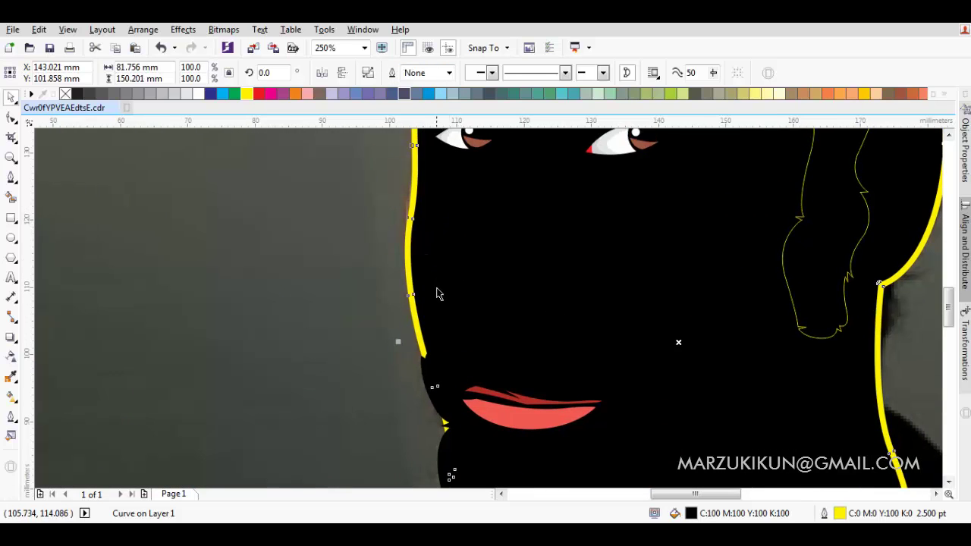
click(419, 278)
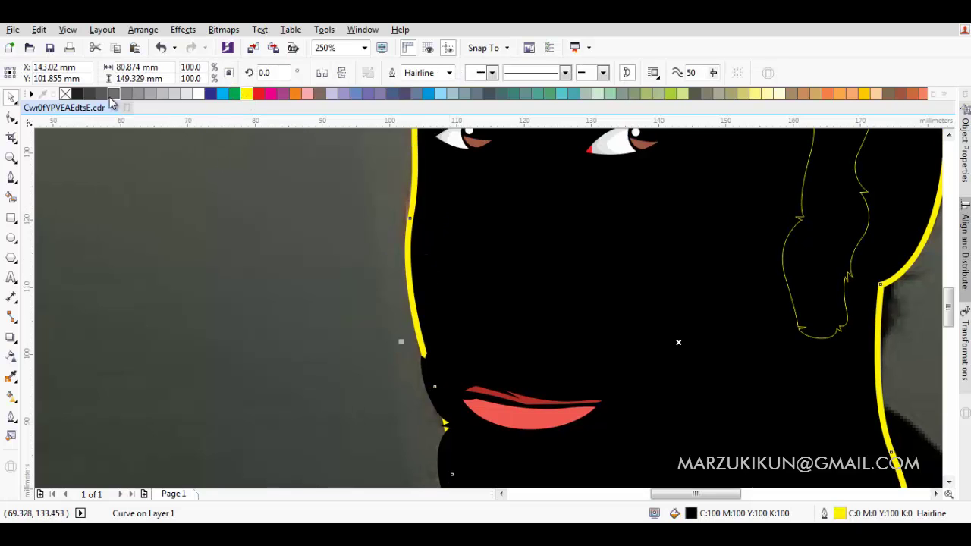
Remove the silhouette's fill and apply black to the thick yellow edge stroke with the eyedropper.
click(65, 97)
scroll(431, 345, up, 2)
key(i)
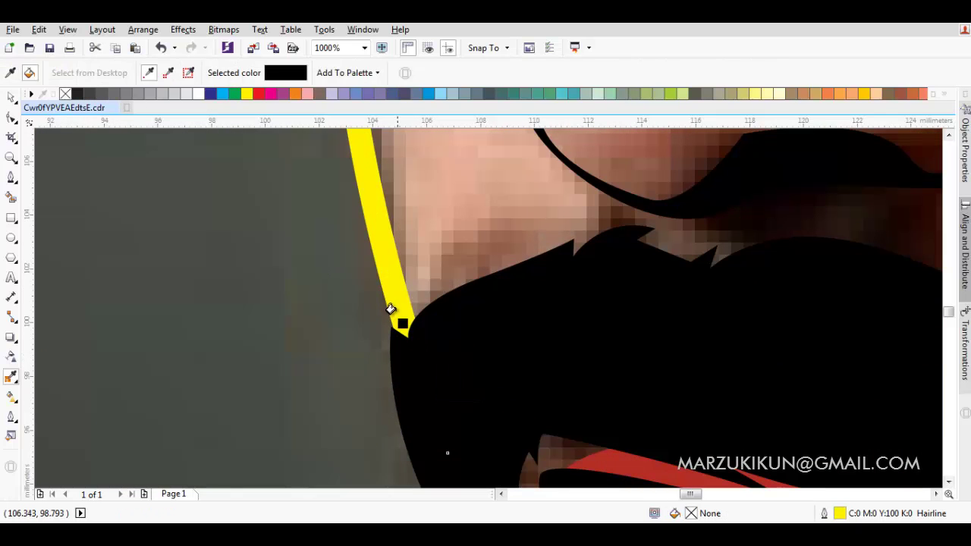
click(399, 311)
Refine the black stroke's cheek edge by deleting one node and moving others.
key(F10)
click(428, 355)
scroll(450, 414, down, 2)
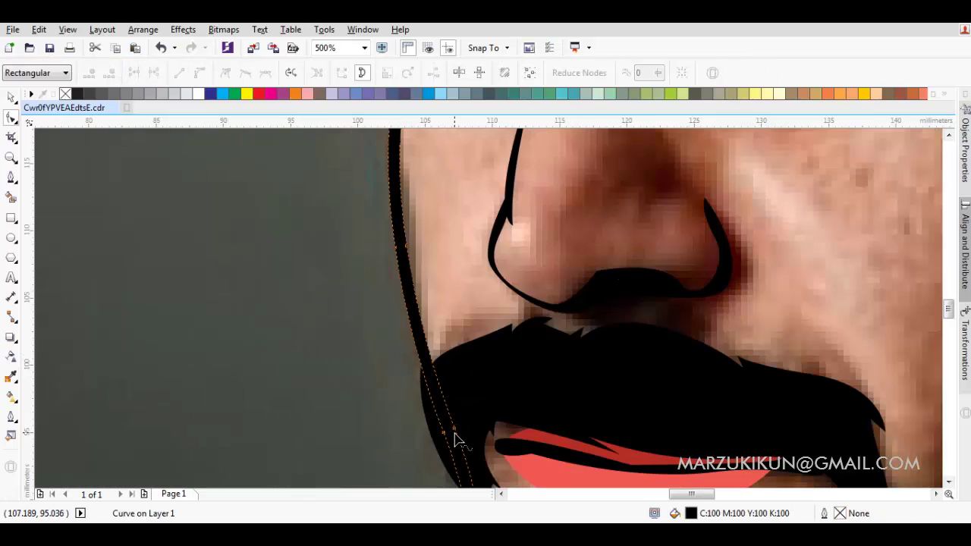
click(457, 433)
drag(458, 433, 461, 440)
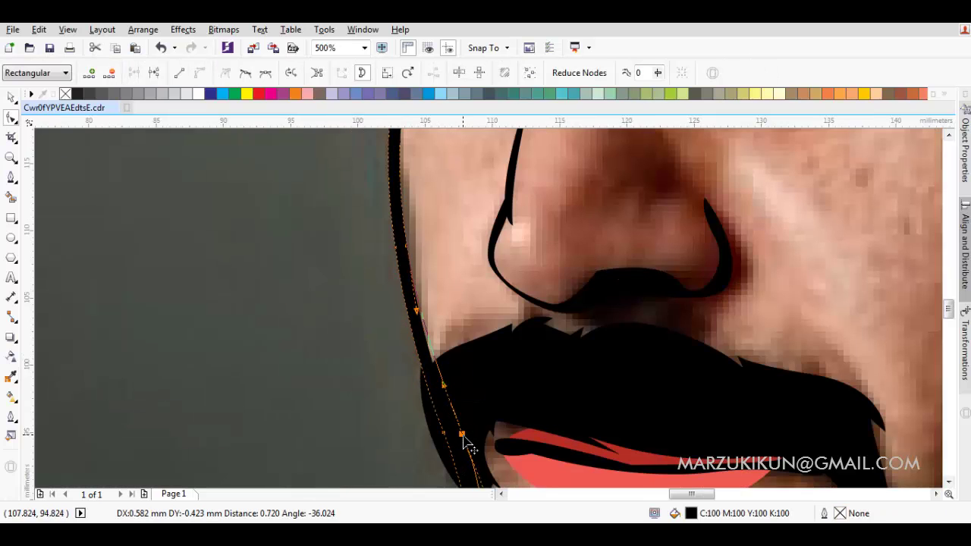
double_click(405, 247)
scroll(456, 270, up, 3)
scroll(438, 276, up, 2)
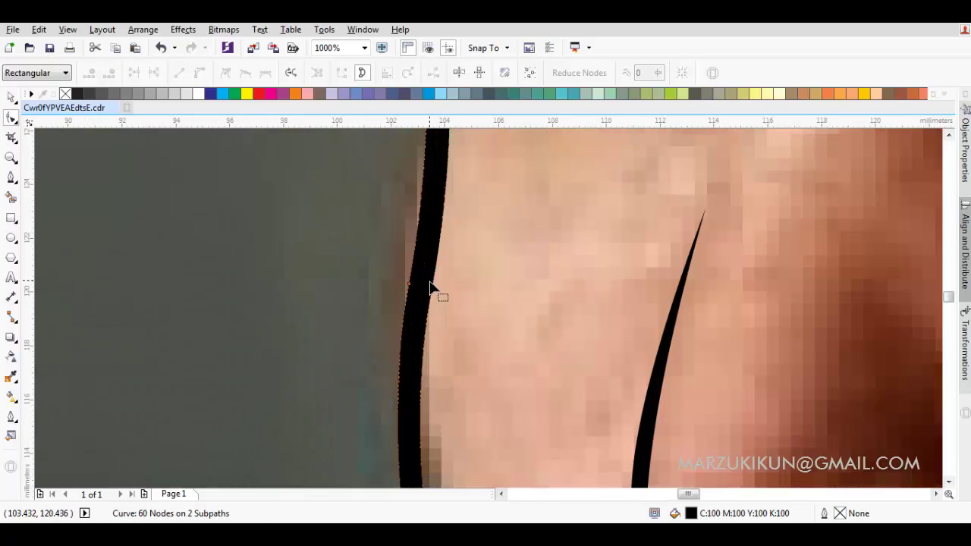
drag(434, 288, 444, 275)
scroll(444, 273, down, 2)
key(space)
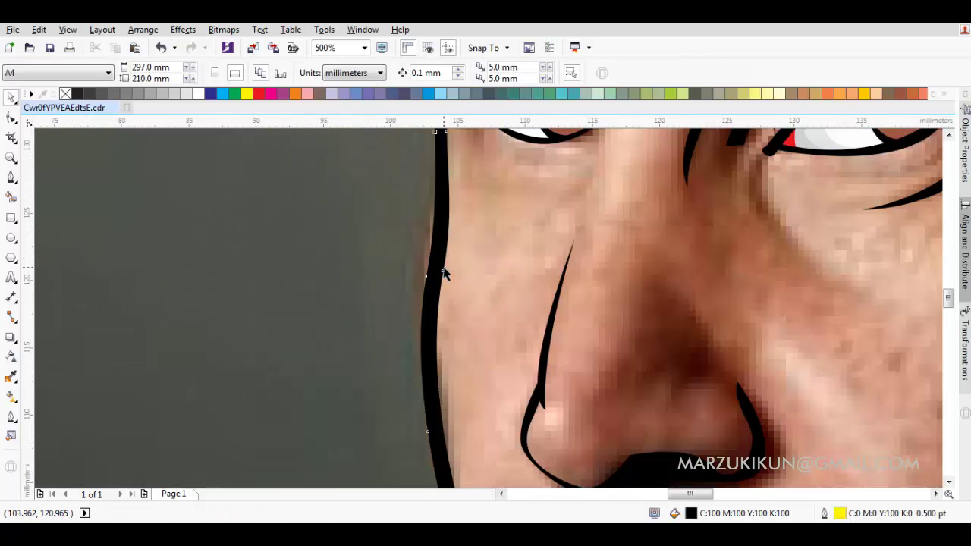
Give the current curve a yellow outline.
right_click(248, 96)
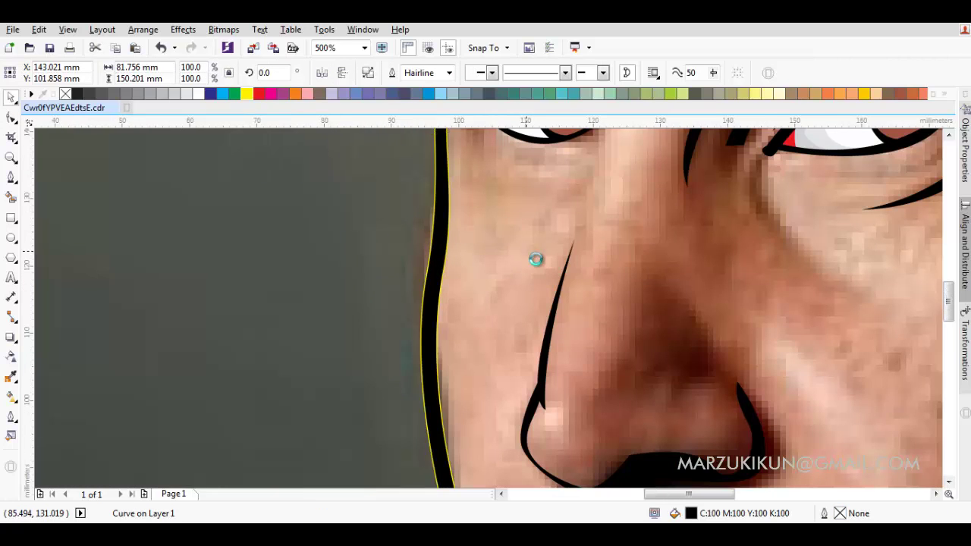
scroll(335, 280, down, 4)
scroll(606, 300, up, 4)
scroll(603, 327, up, 2)
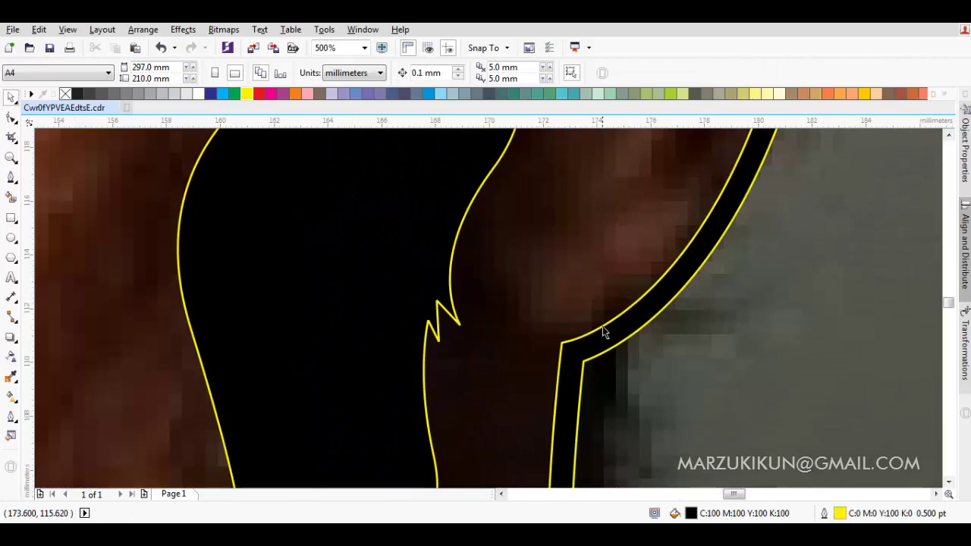
Draw a closed crescent curve under the earlobe, from the hair's jagged edge to the neck outline.
key(space)
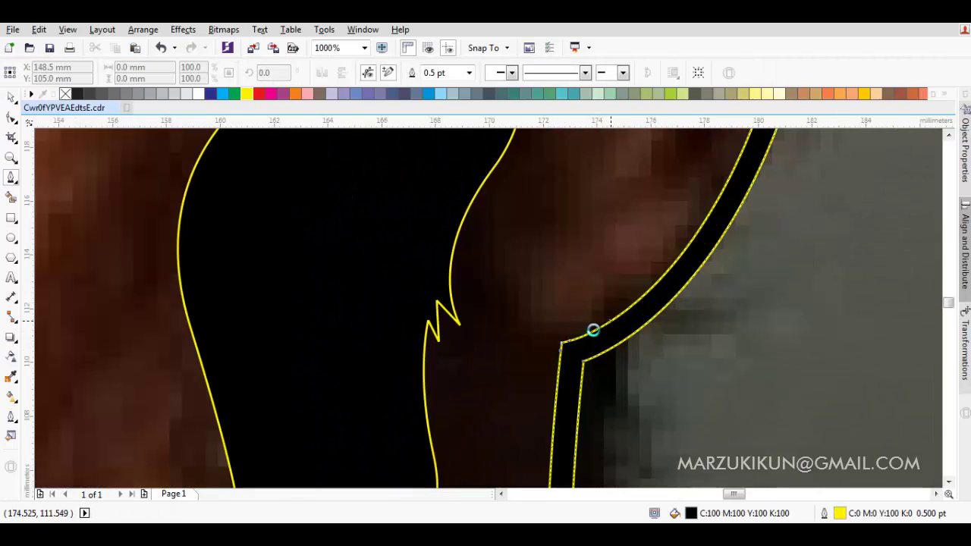
click(593, 330)
drag(437, 256, 450, 372)
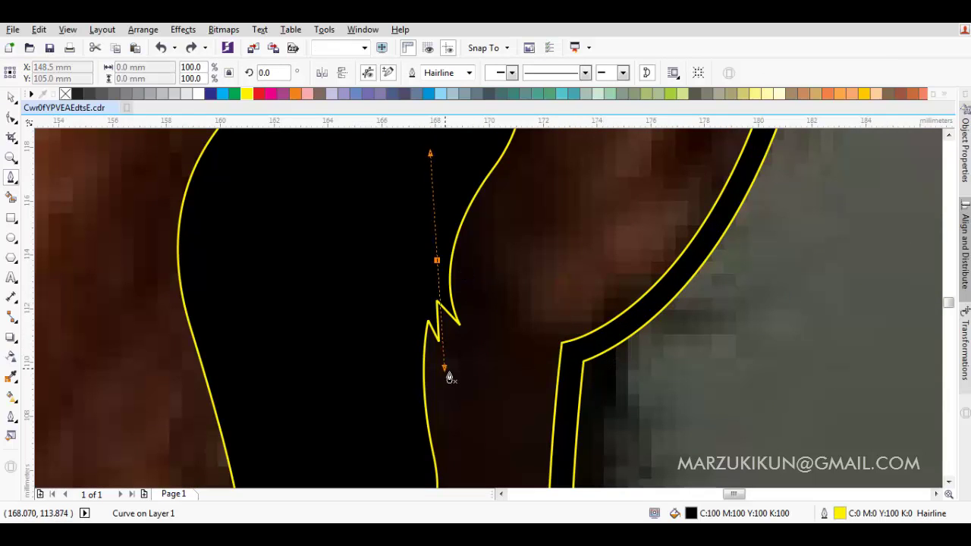
key(Escape)
drag(451, 290, 531, 364)
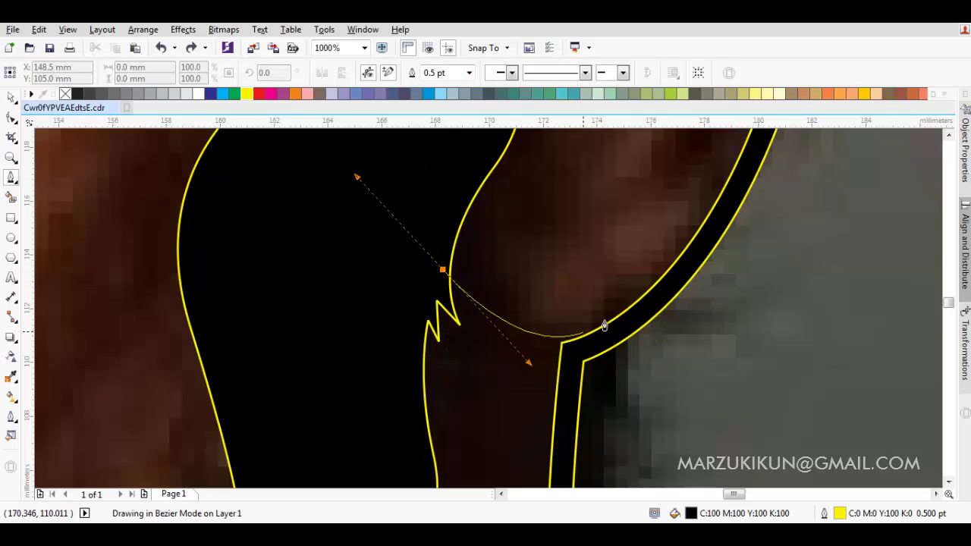
drag(611, 322, 643, 304)
drag(581, 364, 523, 387)
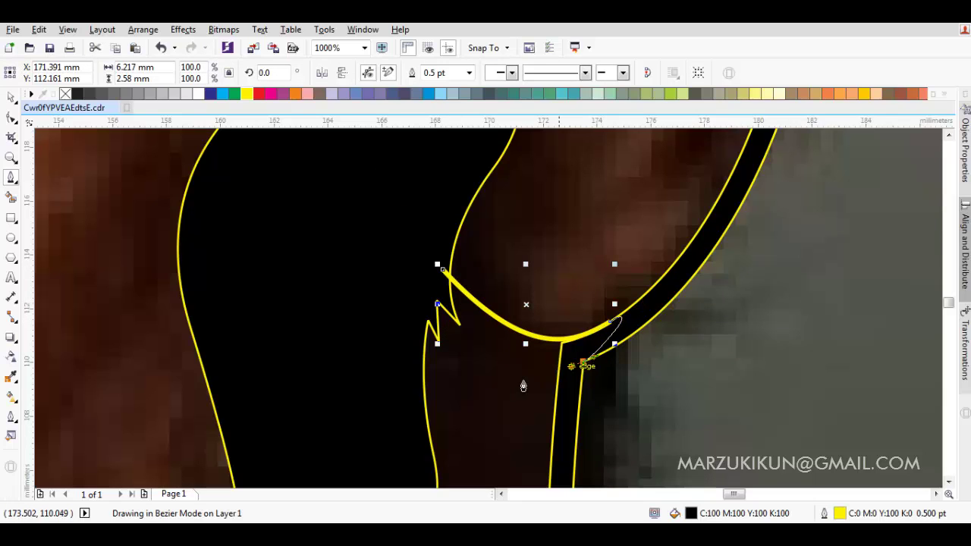
click(445, 277)
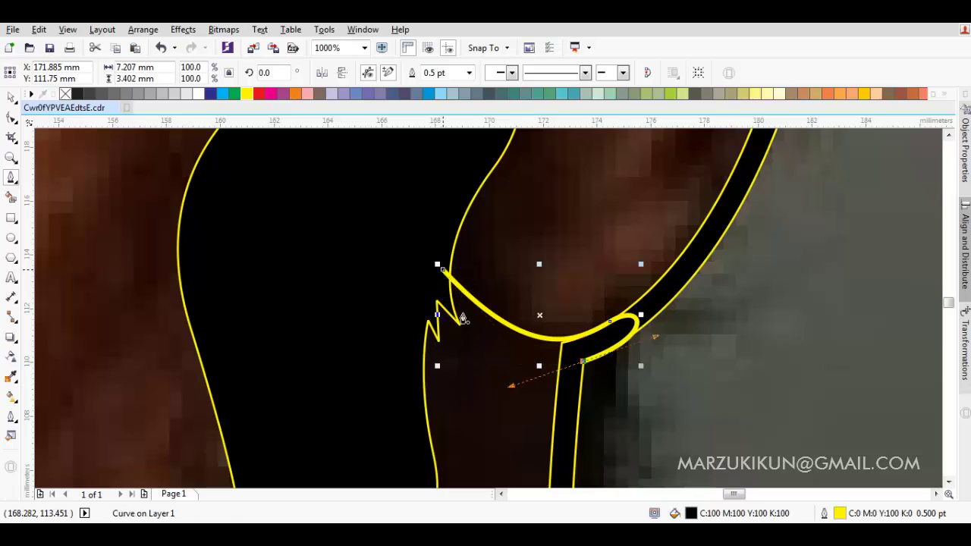
drag(463, 318, 483, 355)
Place the crescent in front of the neighbouring black strip using Order > In Front Of.
right_click(519, 338)
mouse_move(557, 365)
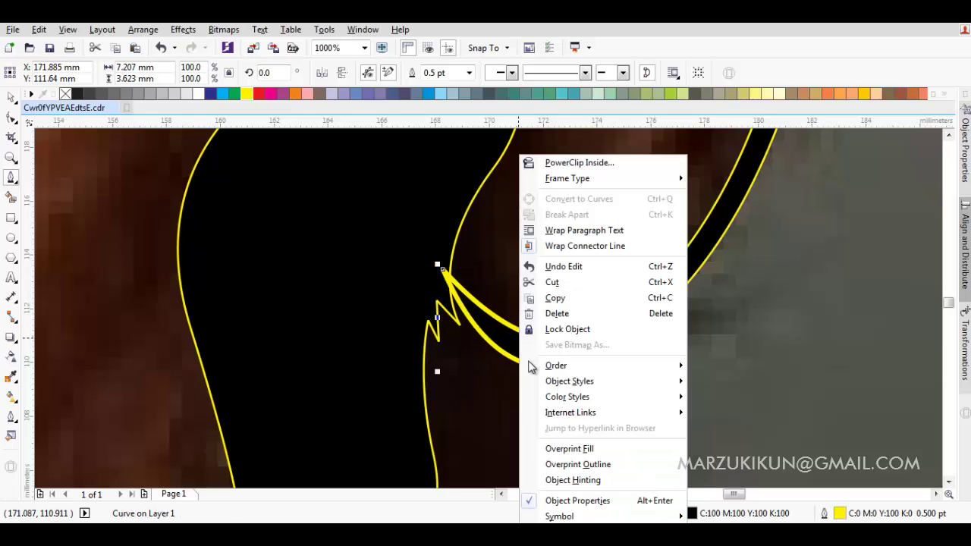
click(747, 471)
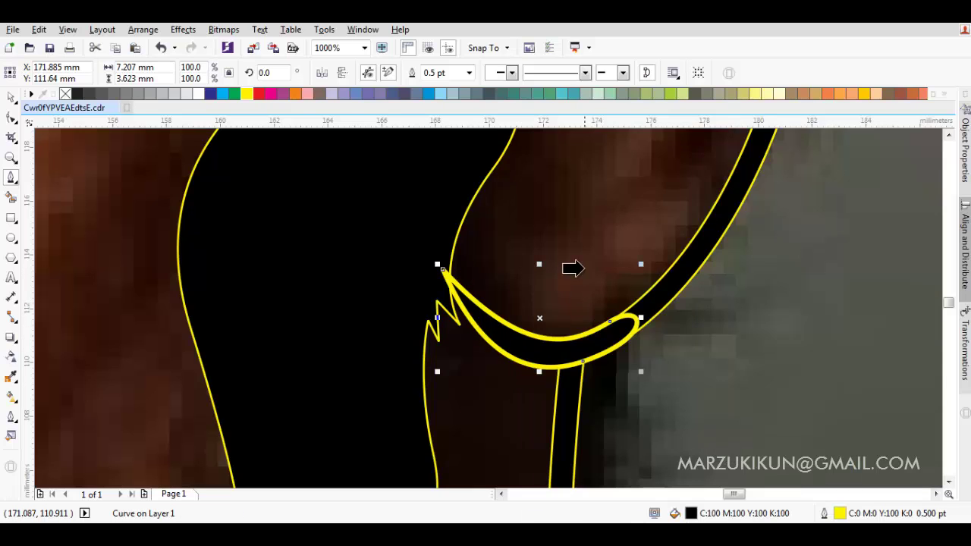
click(577, 266)
scroll(585, 267, down, 2)
scroll(665, 284, down, 2)
scroll(603, 242, up, 1)
scroll(604, 243, up, 1)
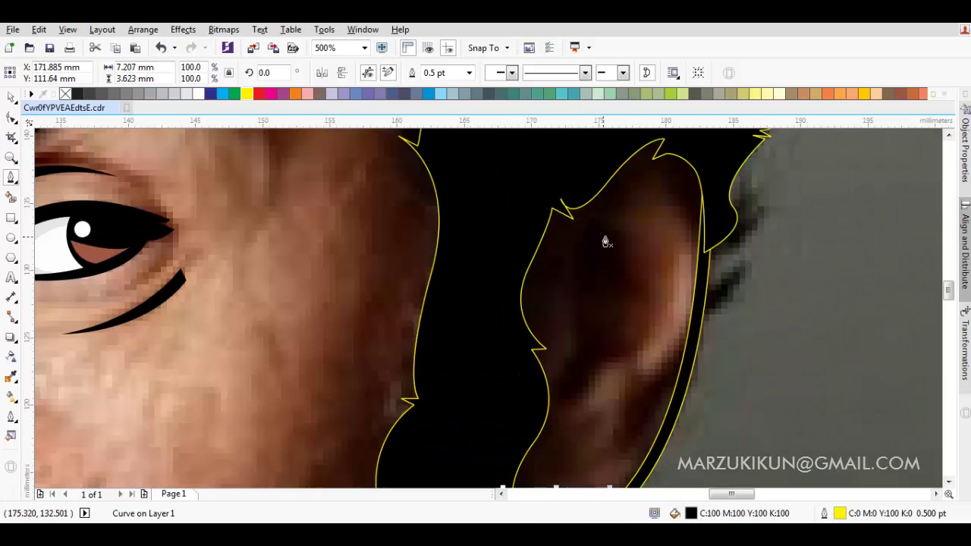
scroll(554, 227, down, 1)
scroll(555, 227, up, 1)
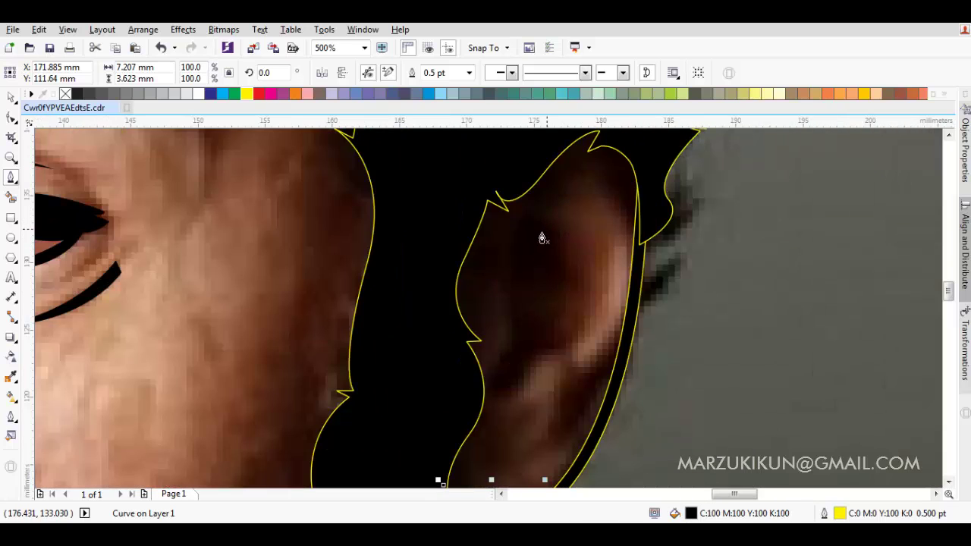
Draw a closed curve tracing the inner fold of the ear.
click(512, 173)
click(506, 260)
drag(492, 327, 511, 351)
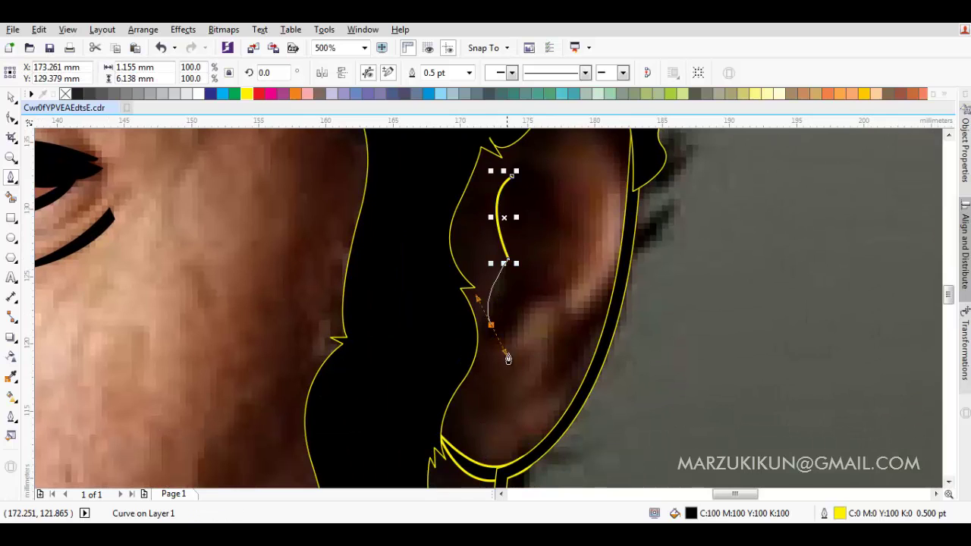
click(539, 296)
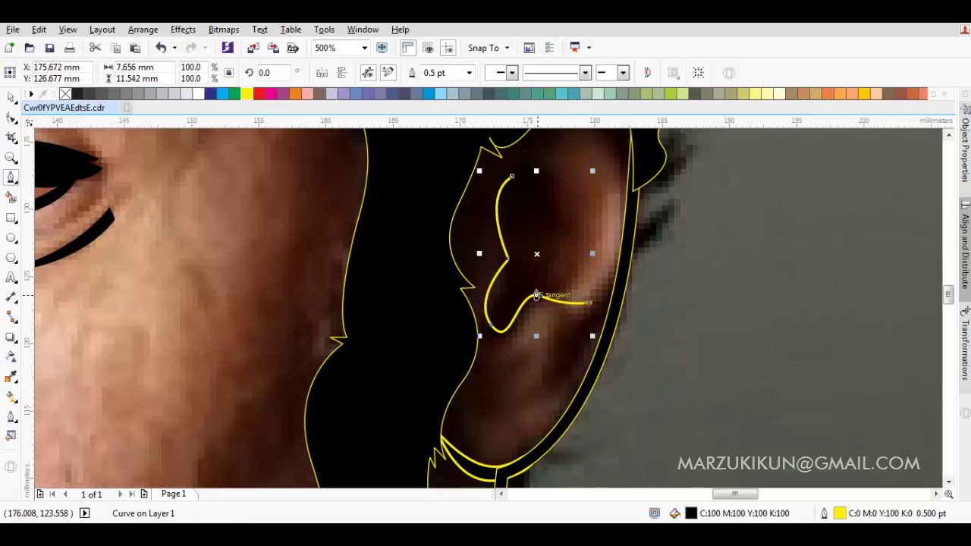
drag(518, 270, 531, 243)
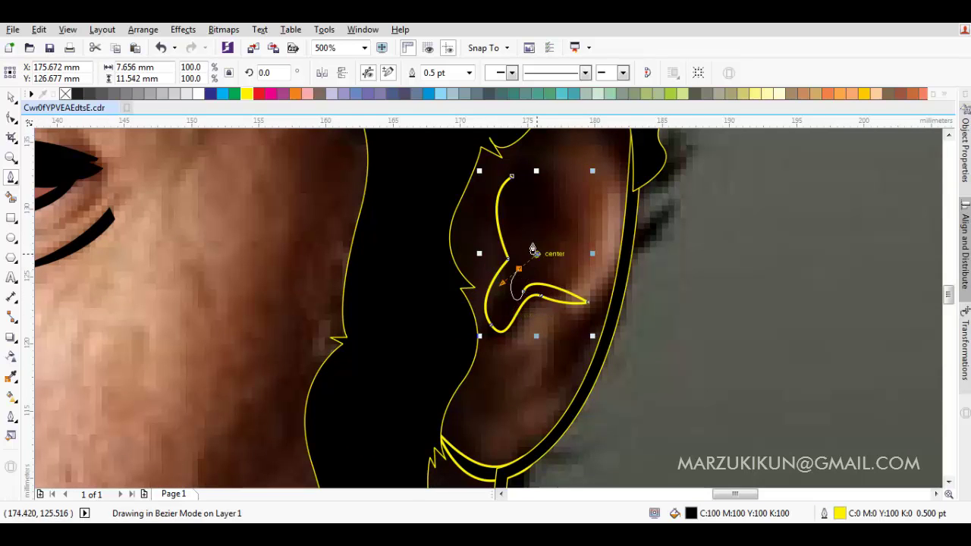
click(513, 176)
key(space)
scroll(588, 247, down, 1)
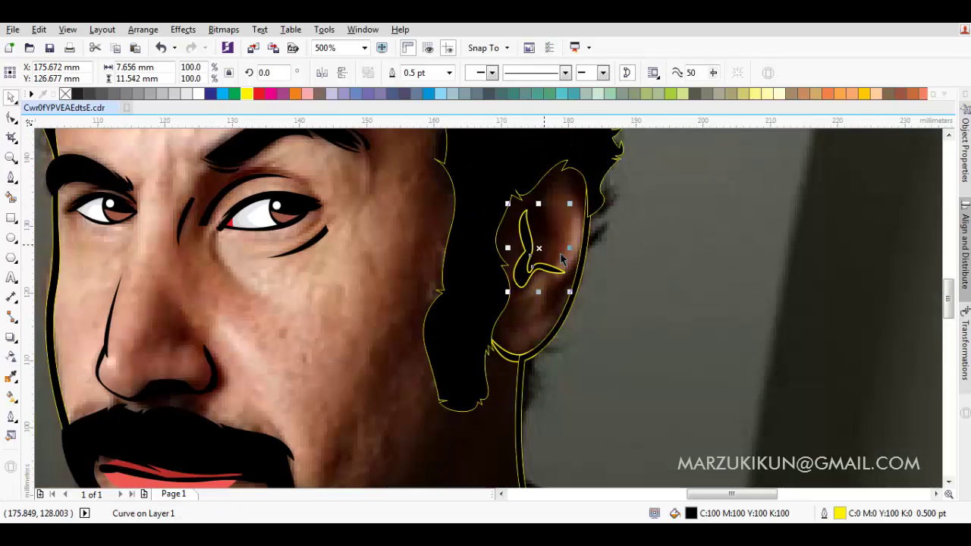
key(Escape)
Draw a narrow pointed sliver marking the neck's centre crease.
key(space)
scroll(603, 224, down, 3)
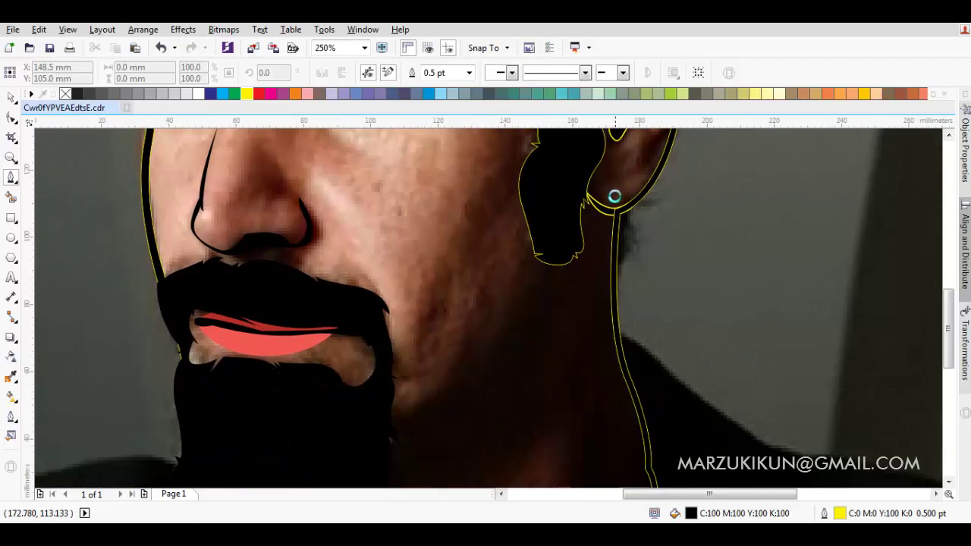
scroll(611, 213, down, 1)
scroll(607, 254, up, 1)
scroll(625, 217, up, 1)
scroll(665, 159, up, 1)
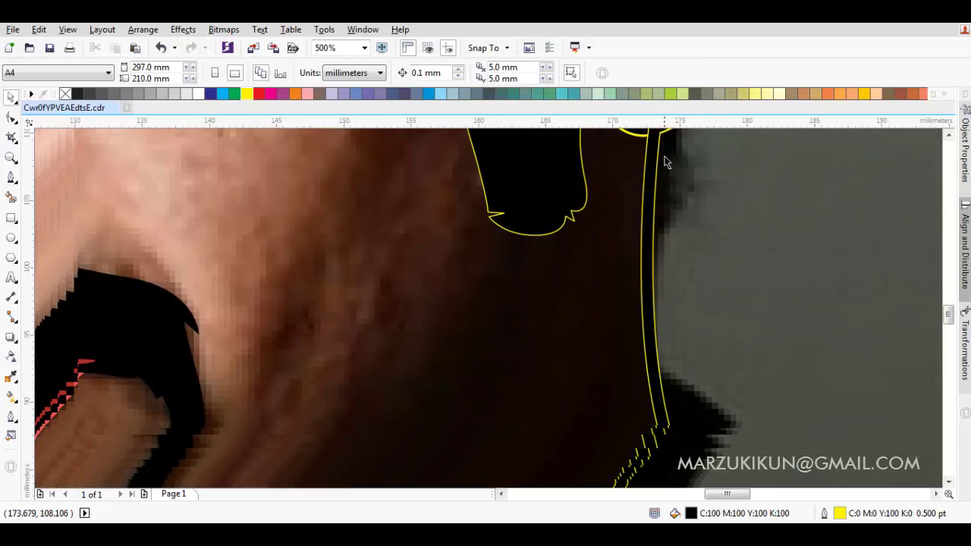
scroll(606, 324, down, 3)
scroll(611, 318, up, 1)
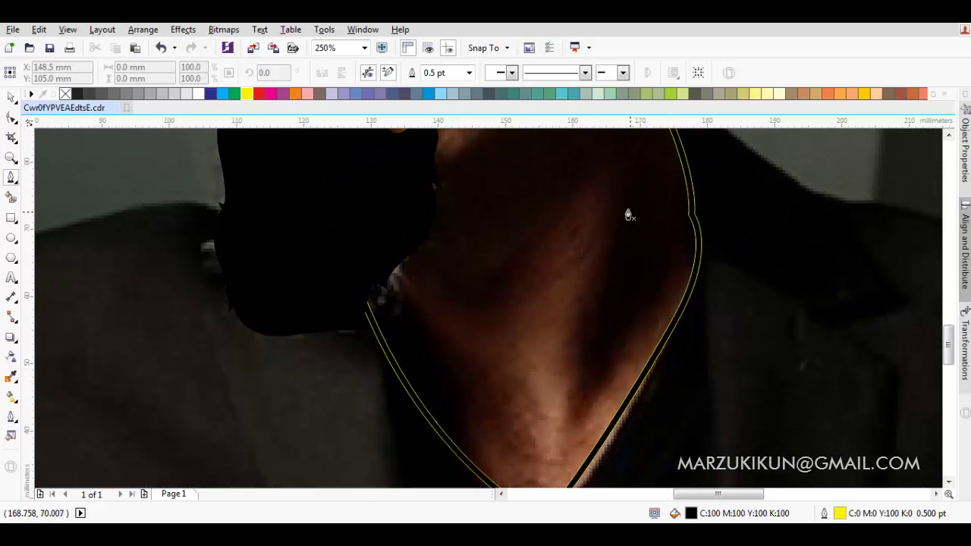
key(space)
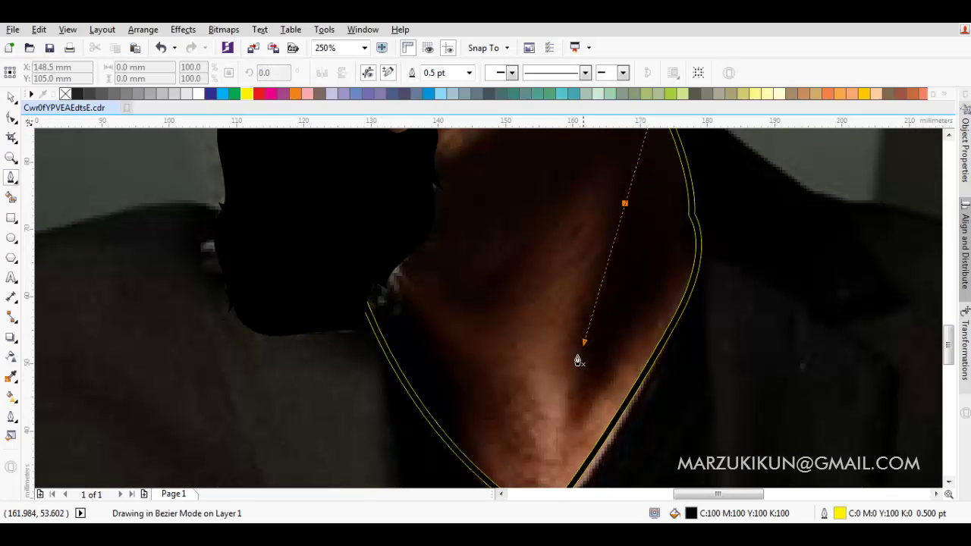
drag(586, 386, 617, 337)
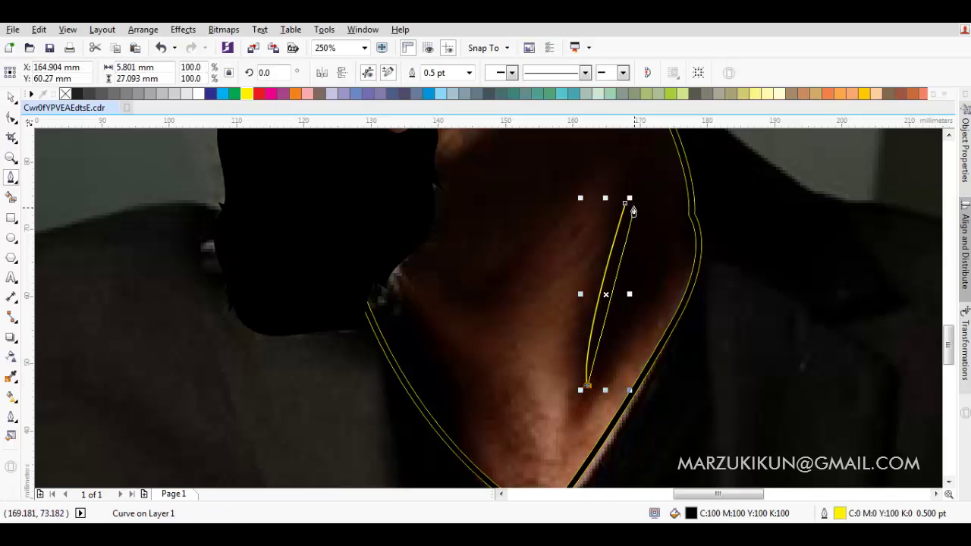
drag(627, 204, 618, 293)
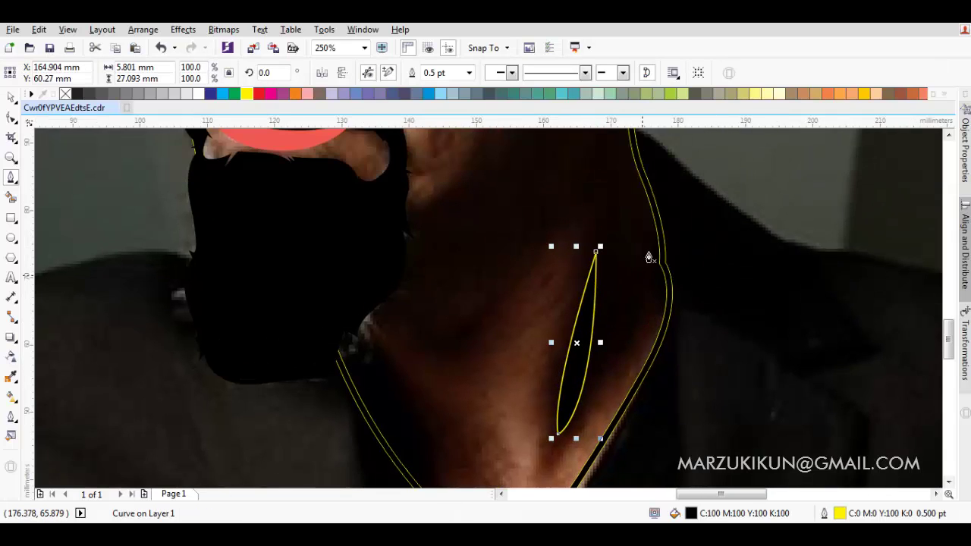
scroll(661, 270, up, 2)
key(F10)
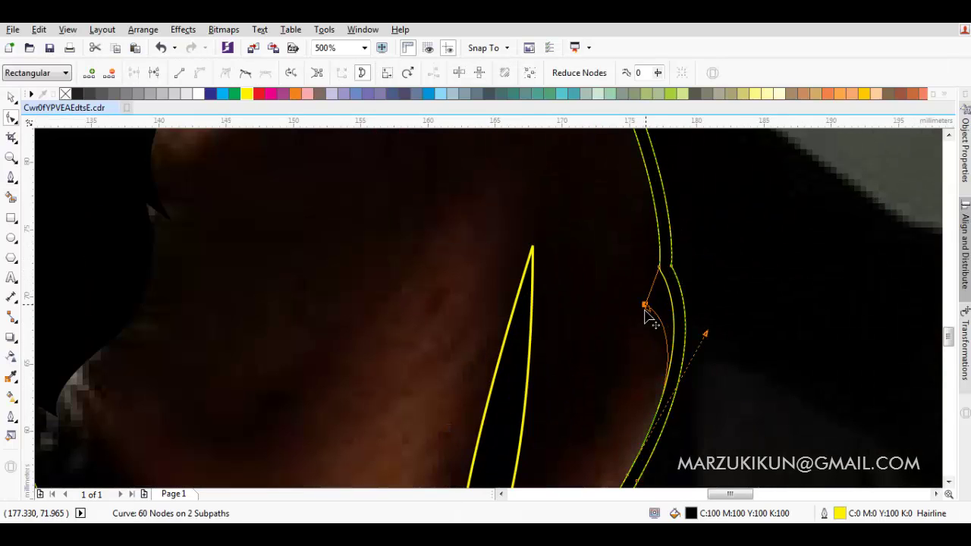
Pull a neck outline node down and delete an extra node below the earlobe.
drag(660, 270, 643, 318)
double_click(645, 312)
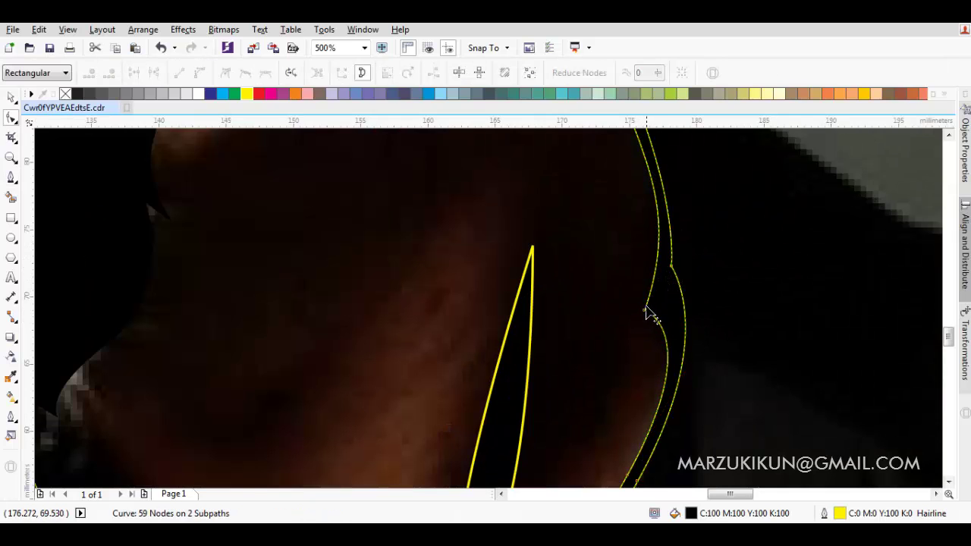
scroll(642, 326, up, 1)
scroll(639, 294, up, 1)
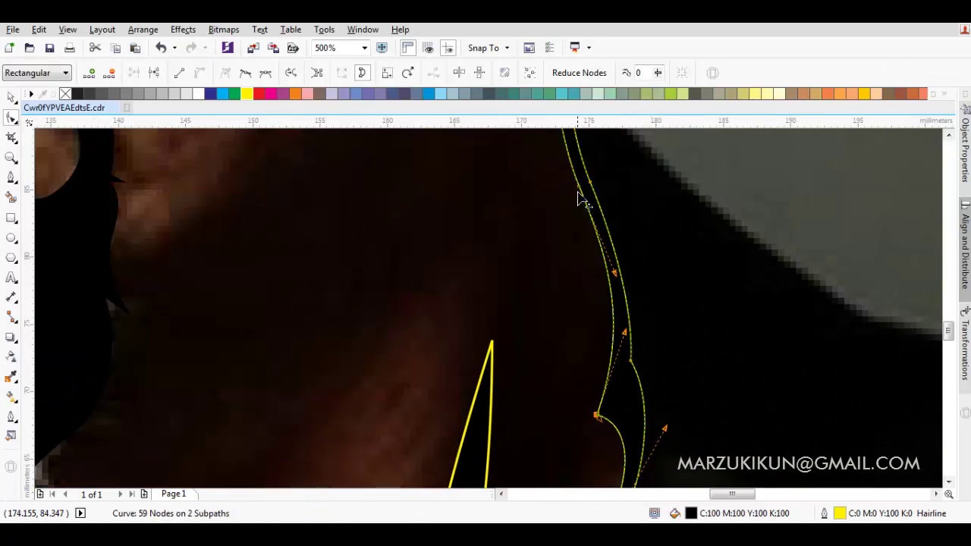
drag(574, 197, 568, 200)
Delete another neck outline node near the ear junction.
key(space)
scroll(604, 256, down, 2)
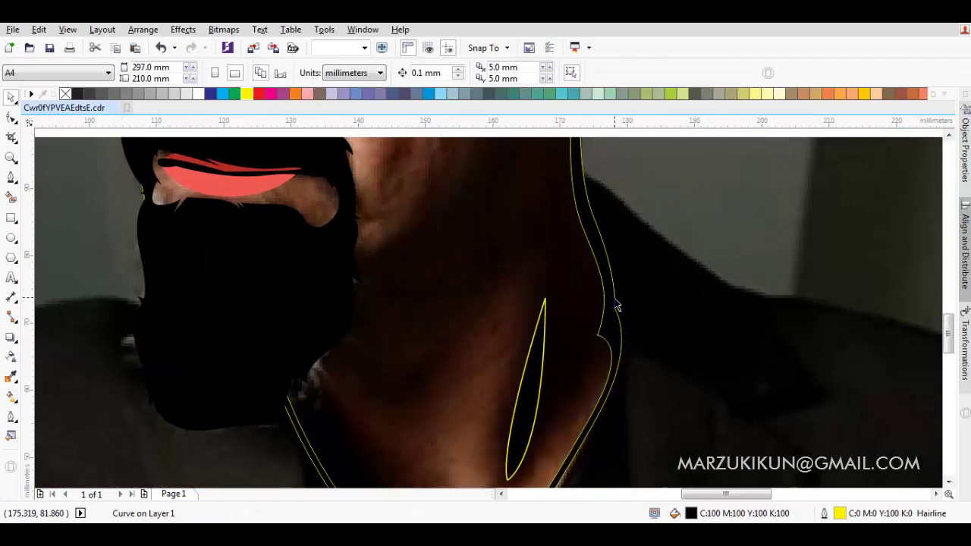
key(space)
click(590, 228)
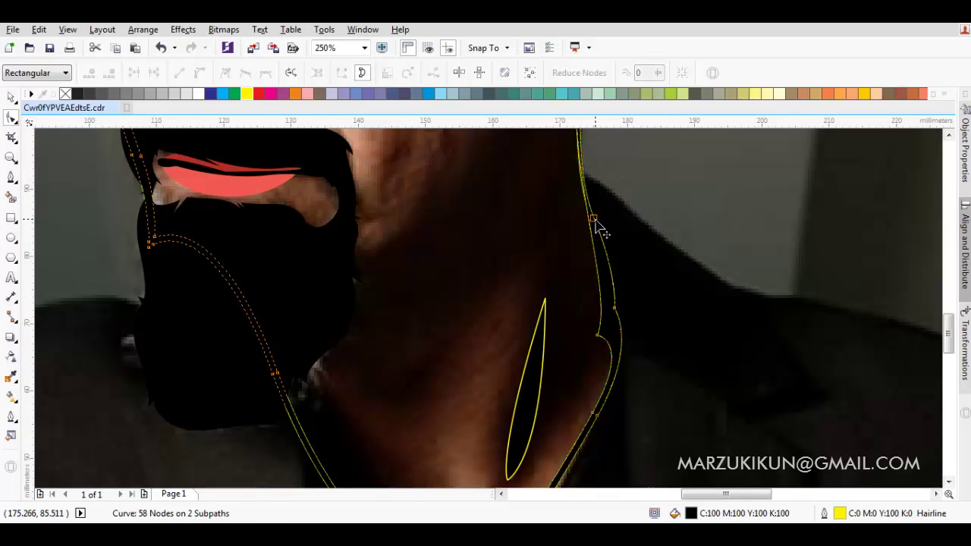
scroll(597, 228, up, 2)
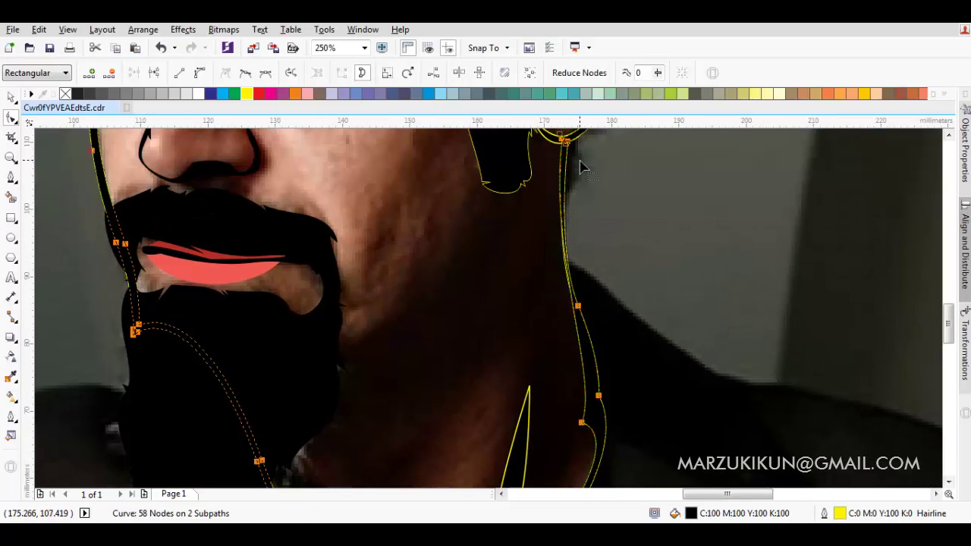
scroll(576, 175, up, 1)
scroll(566, 187, up, 1)
scroll(555, 160, up, 1)
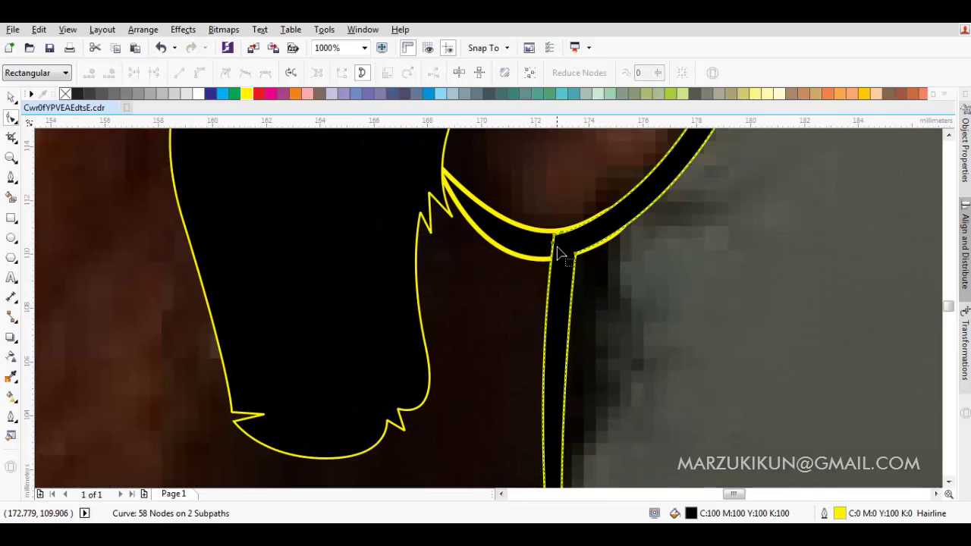
double_click(553, 236)
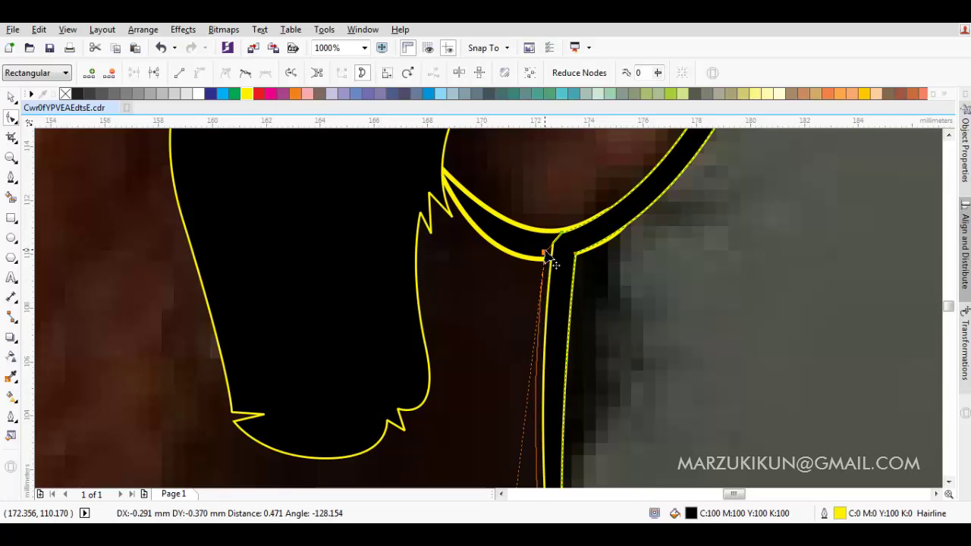
Convert the neck outline segment To Curve and drag its handle down the neck.
scroll(549, 256, down, 1)
scroll(591, 229, down, 1)
right_click(591, 230)
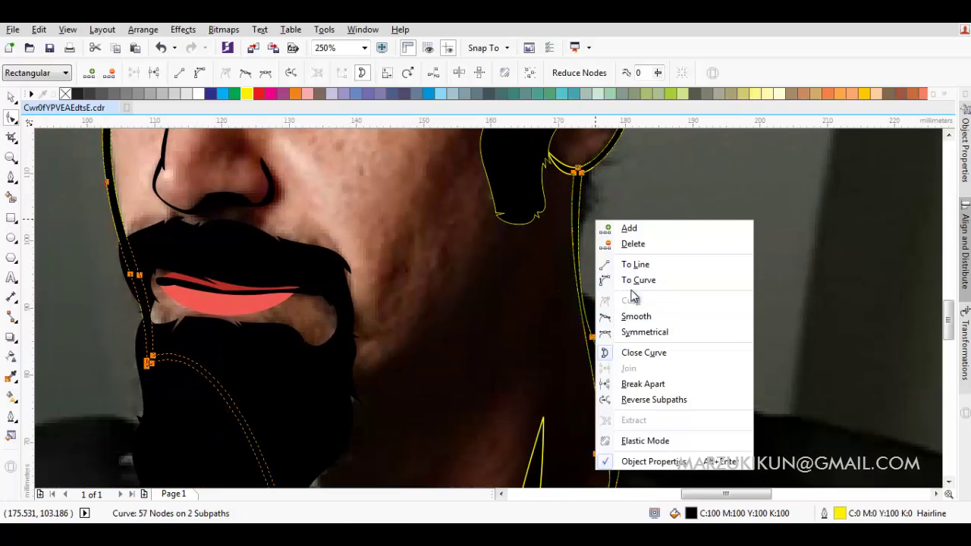
click(633, 280)
click(577, 192)
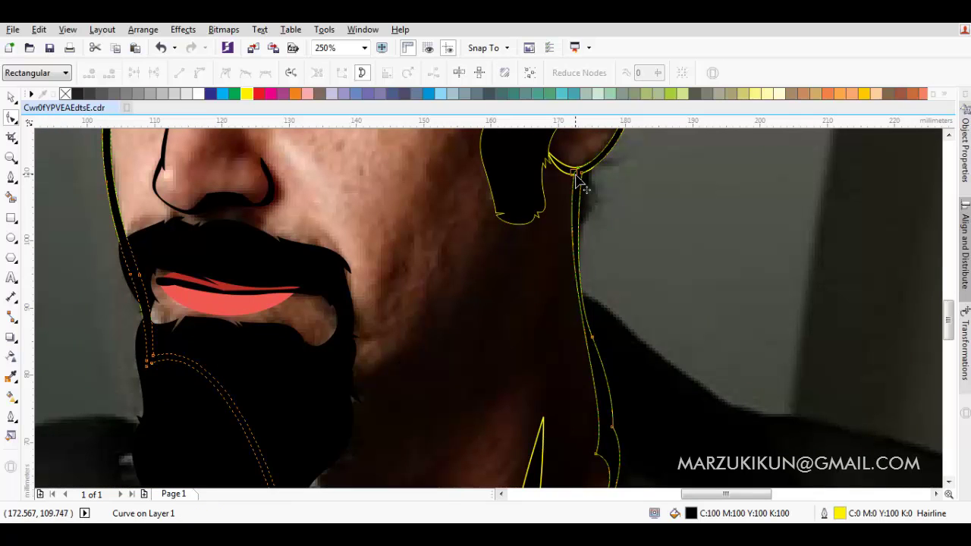
drag(576, 176, 548, 347)
Delete the stray sliver shape on the neck.
key(space)
click(599, 348)
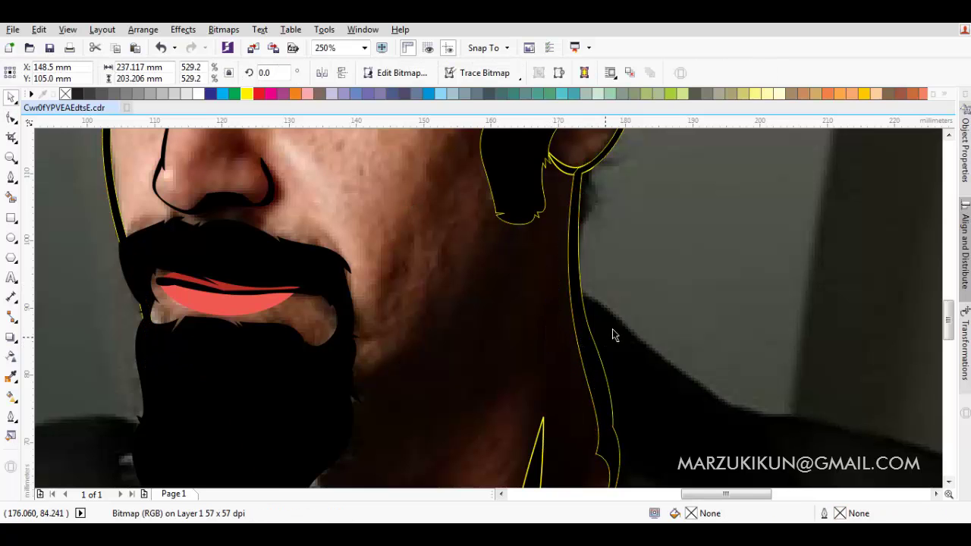
key(F10)
key(F3)
scroll(674, 244, down, 3)
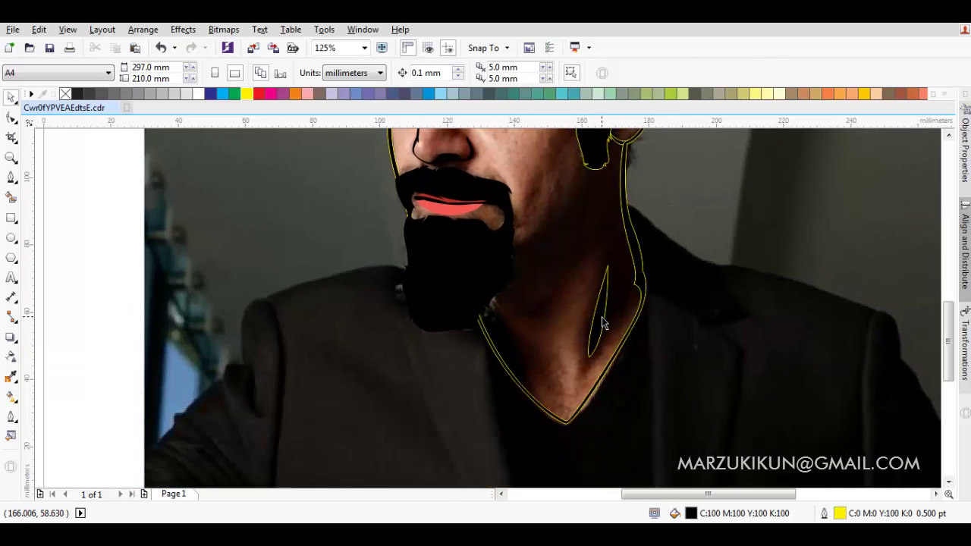
click(603, 324)
key(Delete)
scroll(645, 271, up, 1)
Reshape the right neck contour by moving a node and its handles.
key(F10)
click(650, 274)
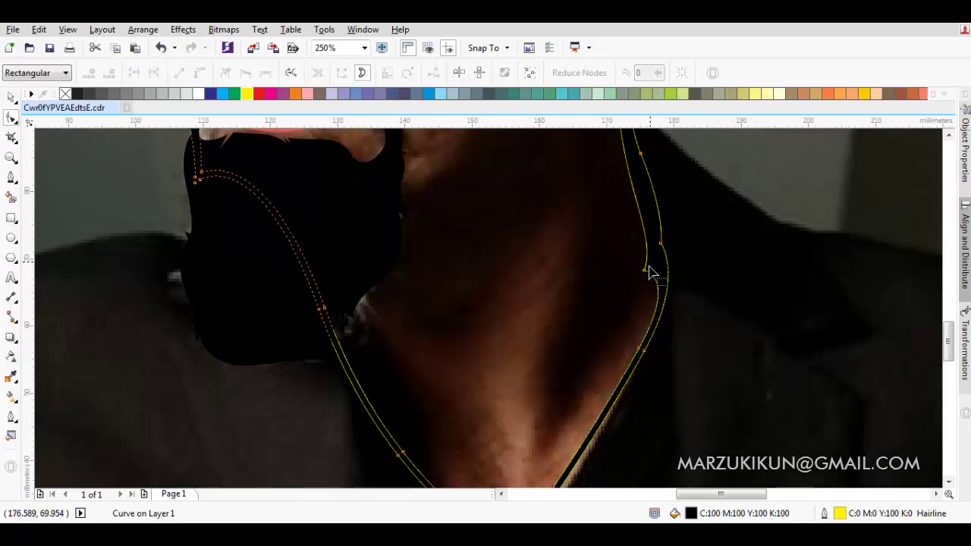
click(650, 273)
drag(650, 273, 641, 287)
drag(642, 223, 635, 240)
drag(641, 295, 660, 279)
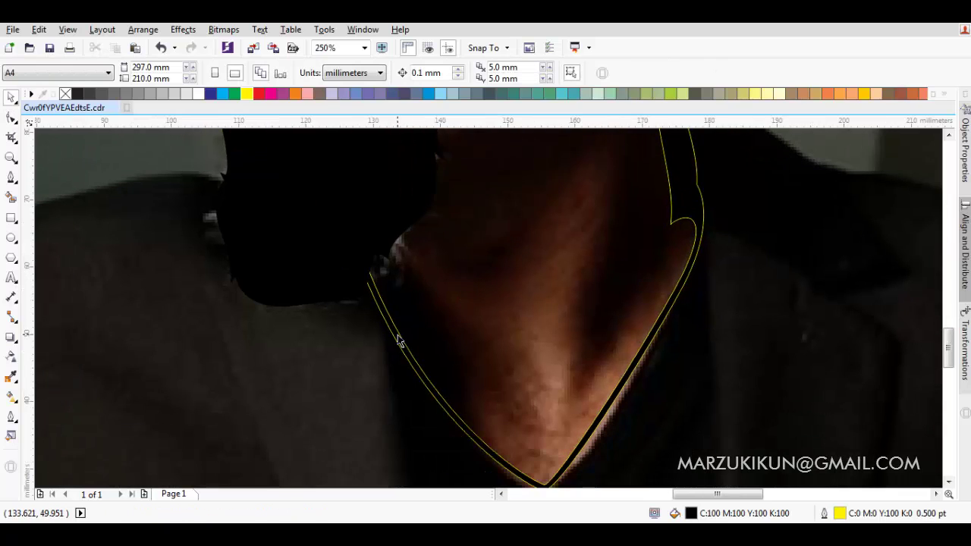
Reshape the left neckline contour with added and moved nodes to follow the V-neck collar.
double_click(400, 343)
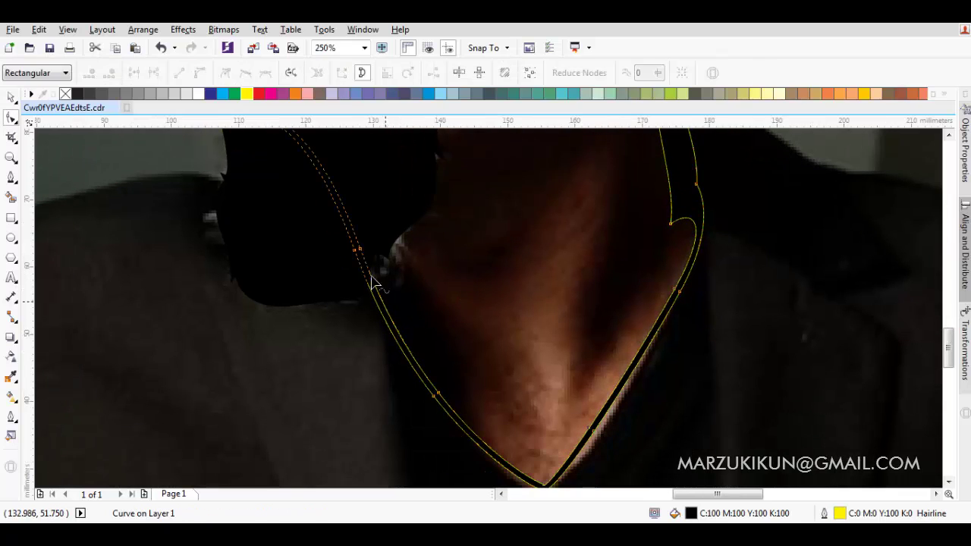
click(359, 255)
drag(378, 258, 438, 398)
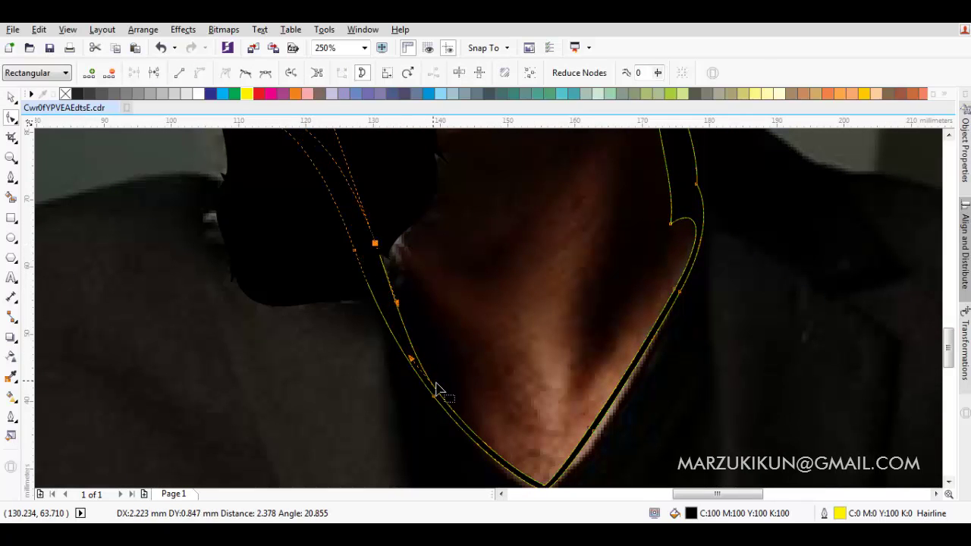
double_click(379, 254)
mouse_move(379, 253)
mouse_down()
mouse_move(402, 318)
mouse_move(397, 306)
mouse_up()
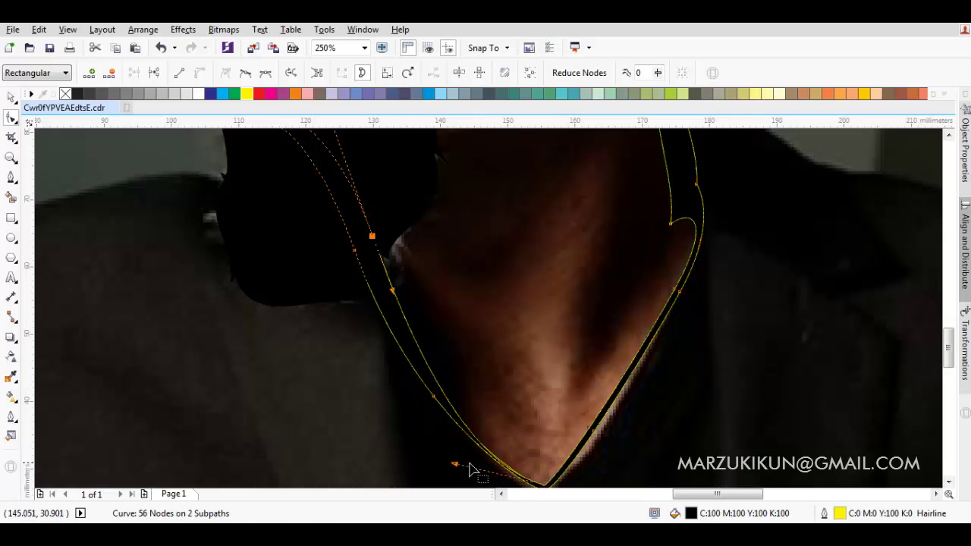
drag(454, 466, 456, 428)
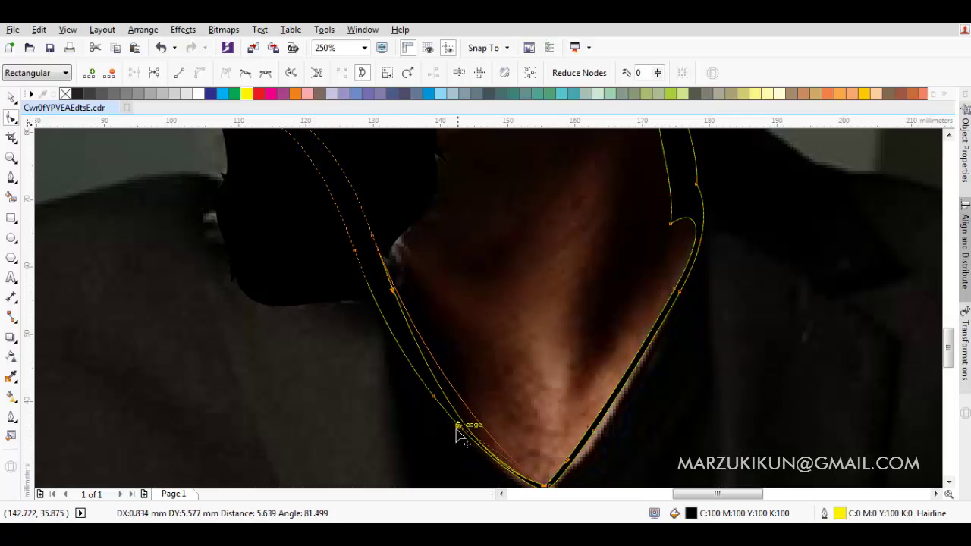
drag(397, 296, 397, 286)
key(Escape)
scroll(477, 284, down, 4)
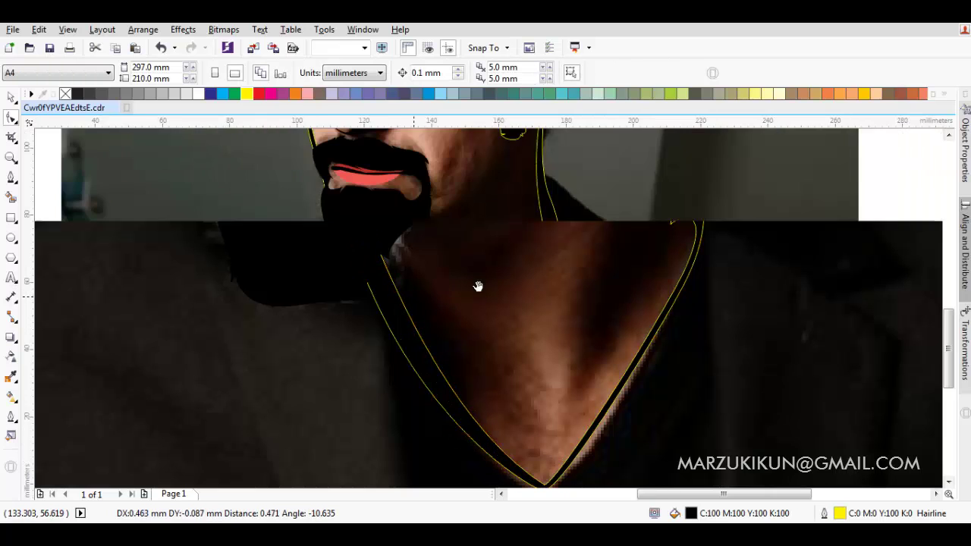
scroll(471, 343, up, 2)
key(F5)
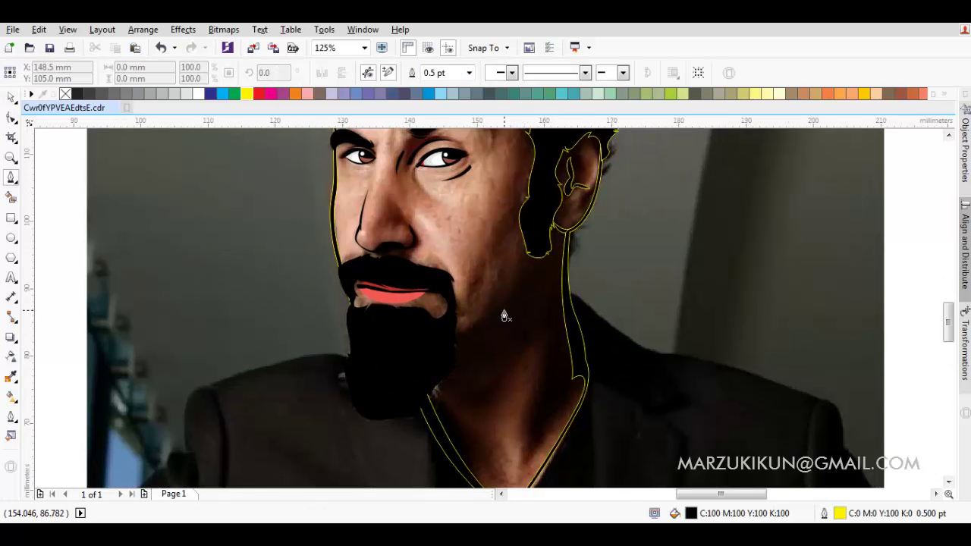
scroll(499, 314, up, 2)
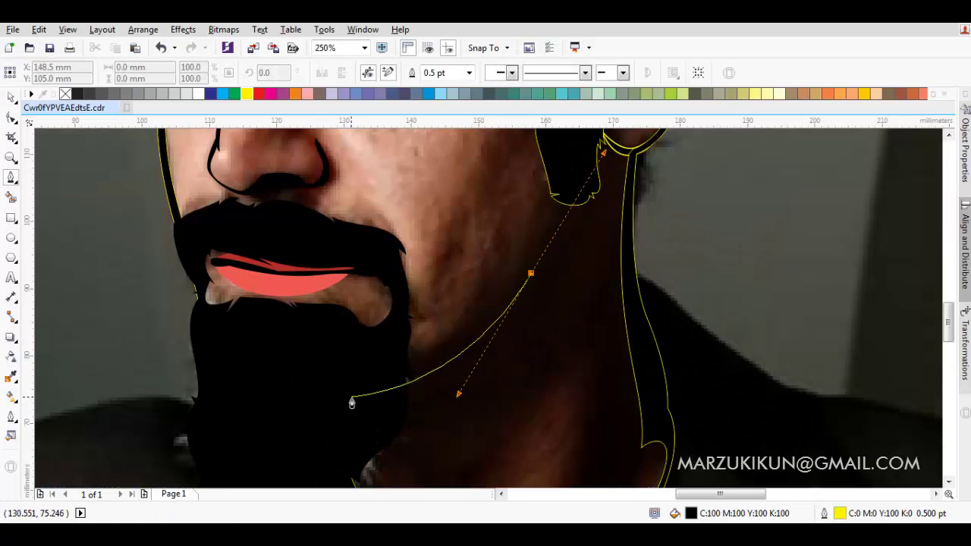
Draw a thin crescent jaw curve below the cheek.
click(350, 396)
click(349, 416)
drag(530, 273, 470, 423)
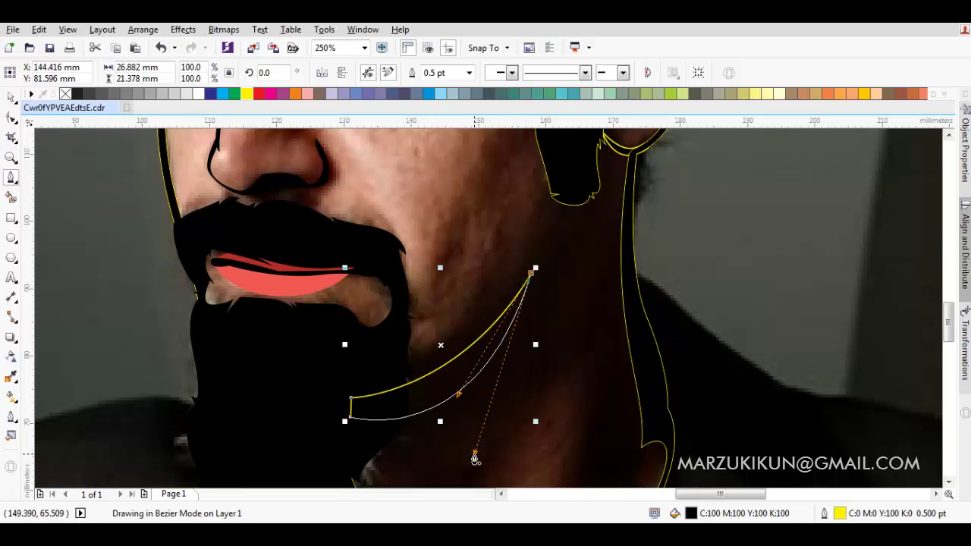
key(space)
Place the jaw curve in front of the neighbouring shape with Order > In Front Of.
right_click(433, 380)
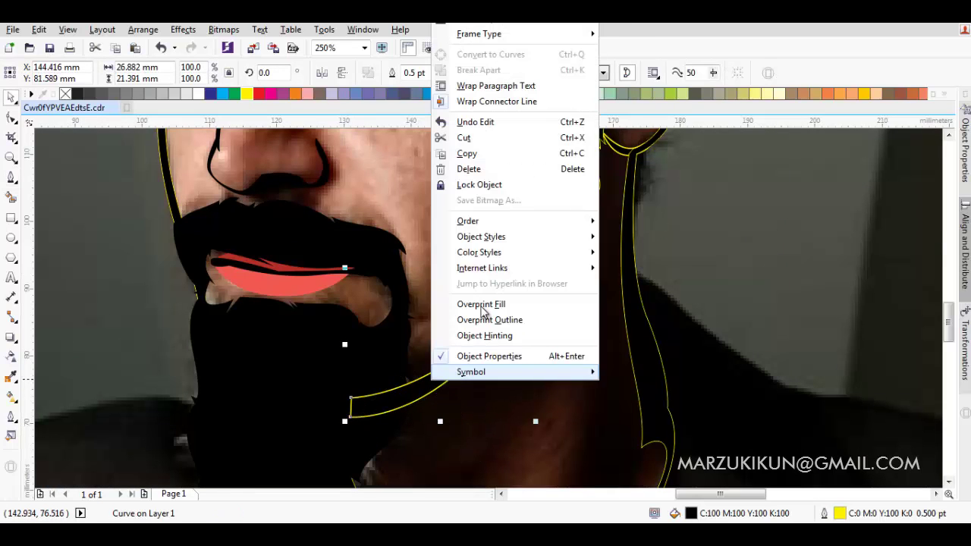
click(648, 326)
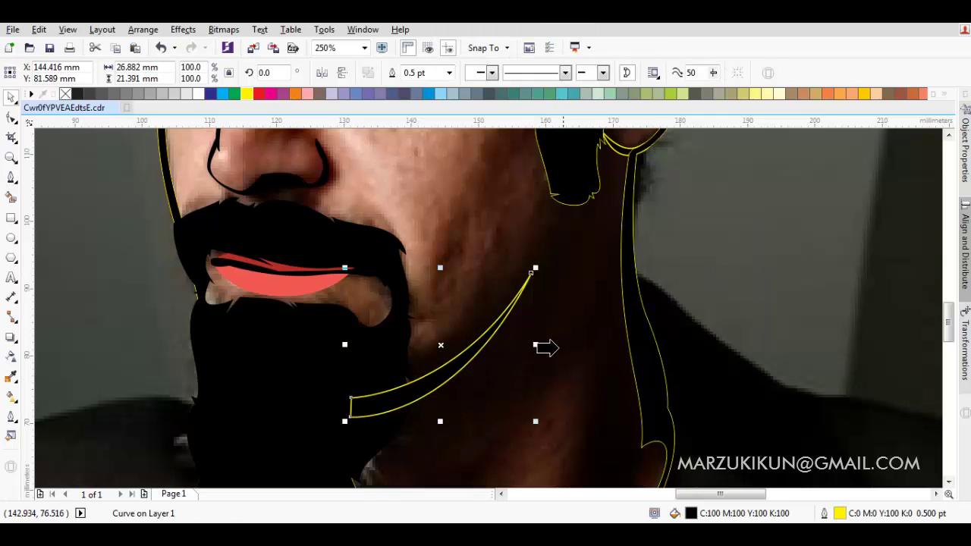
click(550, 343)
scroll(558, 334, down, 1)
scroll(372, 303, up, 1)
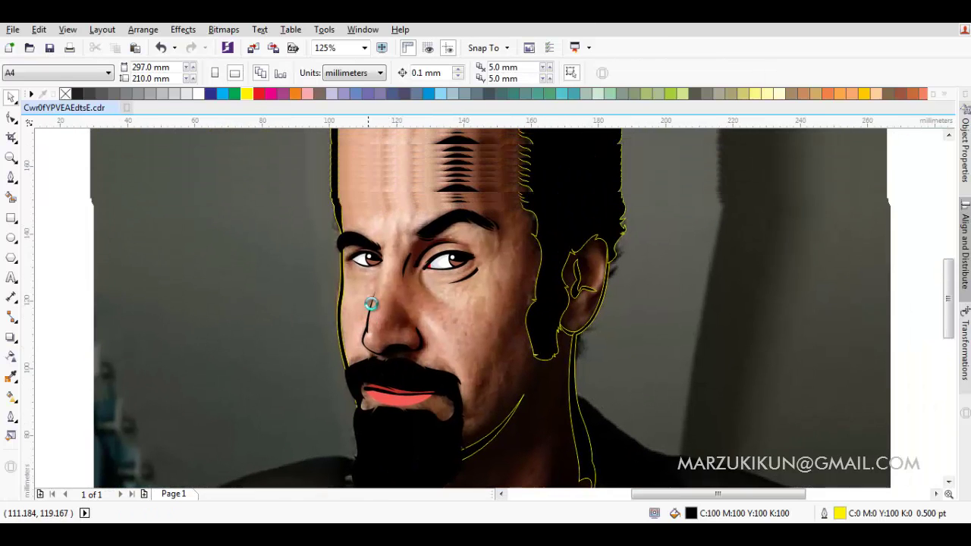
key(space)
scroll(366, 275, up, 2)
scroll(409, 279, up, 1)
scroll(473, 254, up, 1)
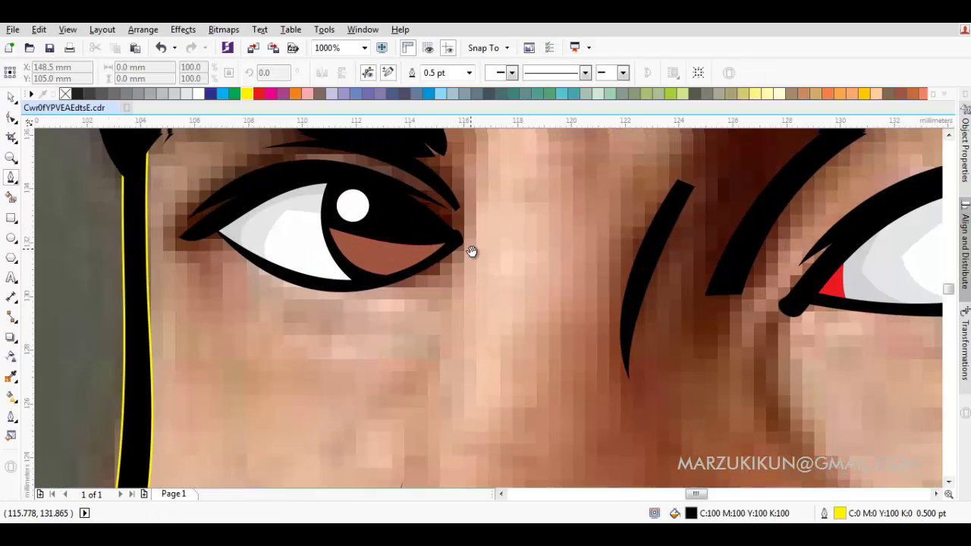
Draw a closed crescent crease beside the eye's inner corner.
drag(461, 318, 472, 246)
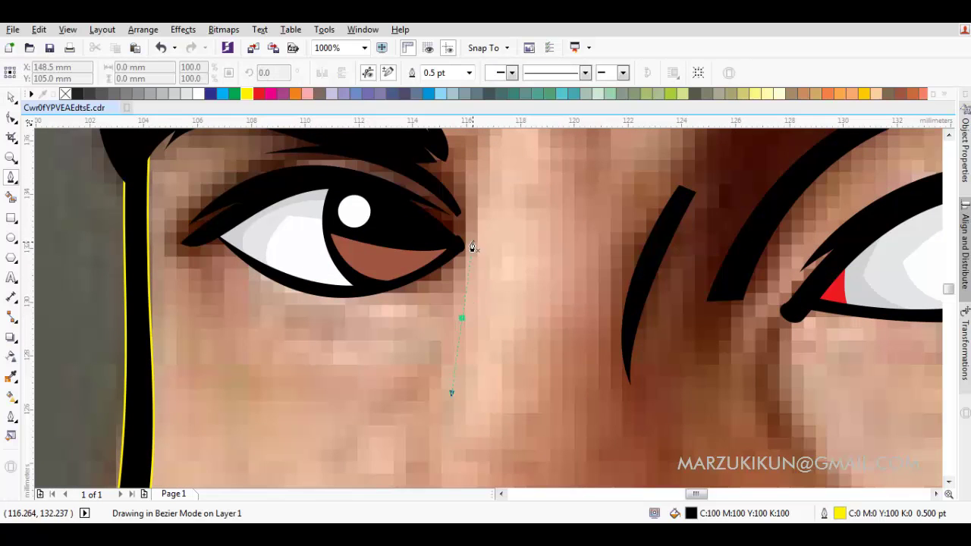
click(464, 181)
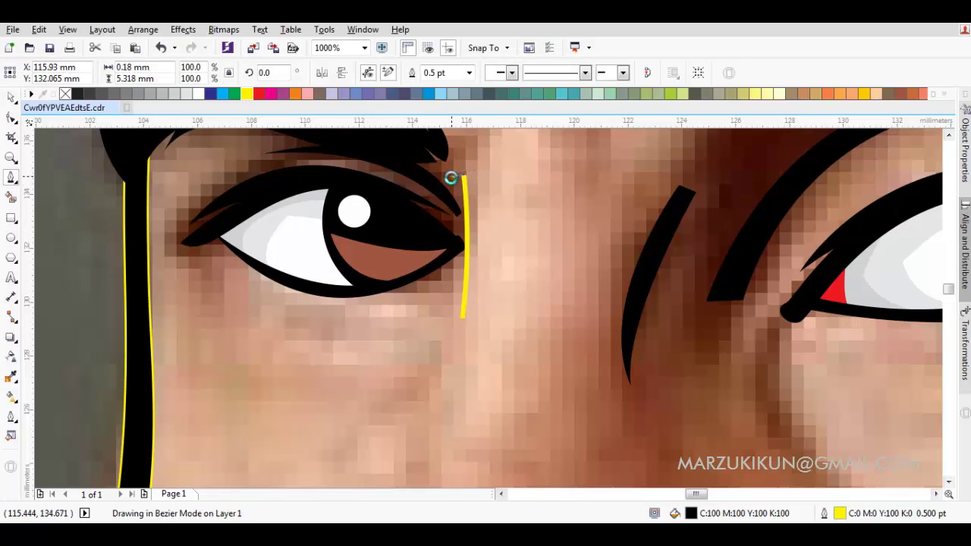
click(461, 319)
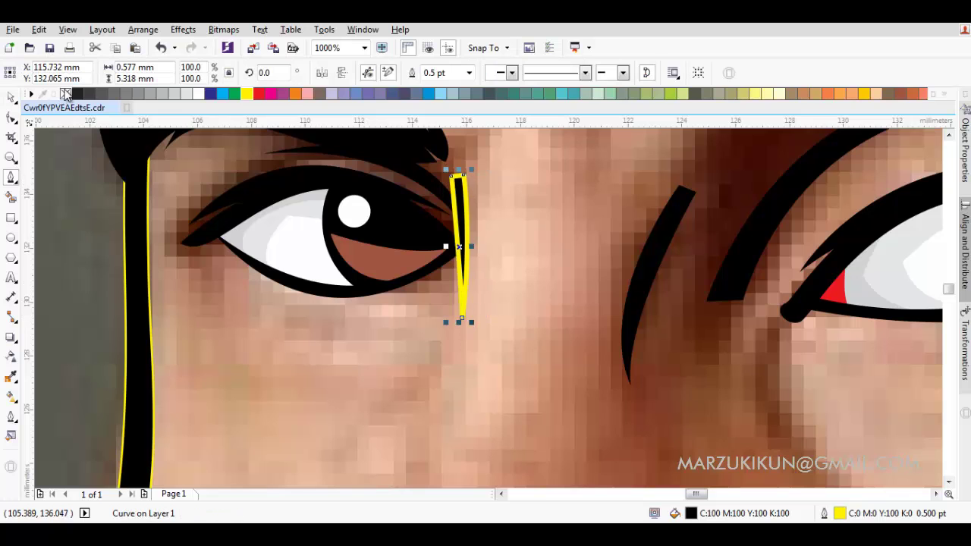
key(space)
scroll(498, 256, down, 3)
scroll(498, 256, down, 2)
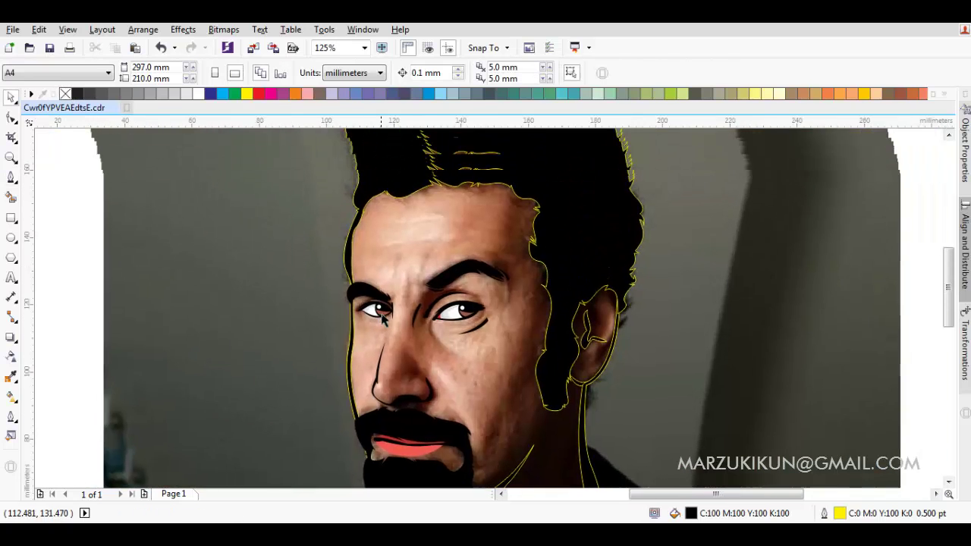
Draw a pointed wisp at the eyebrow's tail, then remove outlines from all shapes.
key(space)
scroll(498, 256, up, 3)
scroll(497, 256, up, 2)
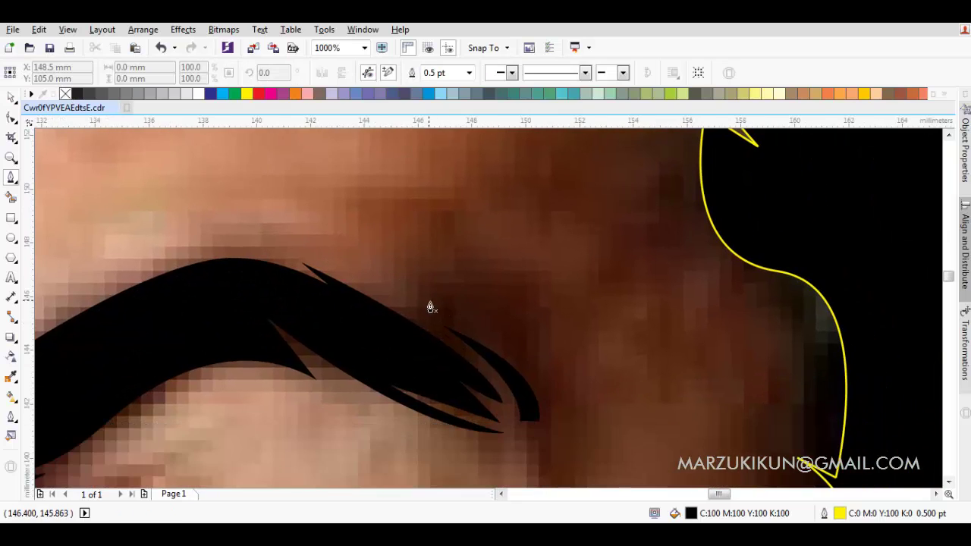
drag(408, 290, 500, 330)
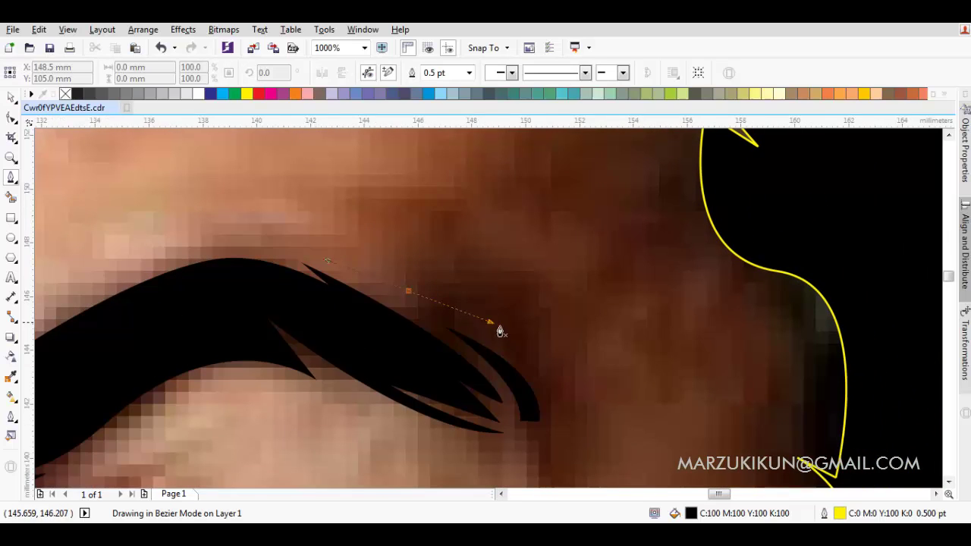
click(541, 370)
click(406, 292)
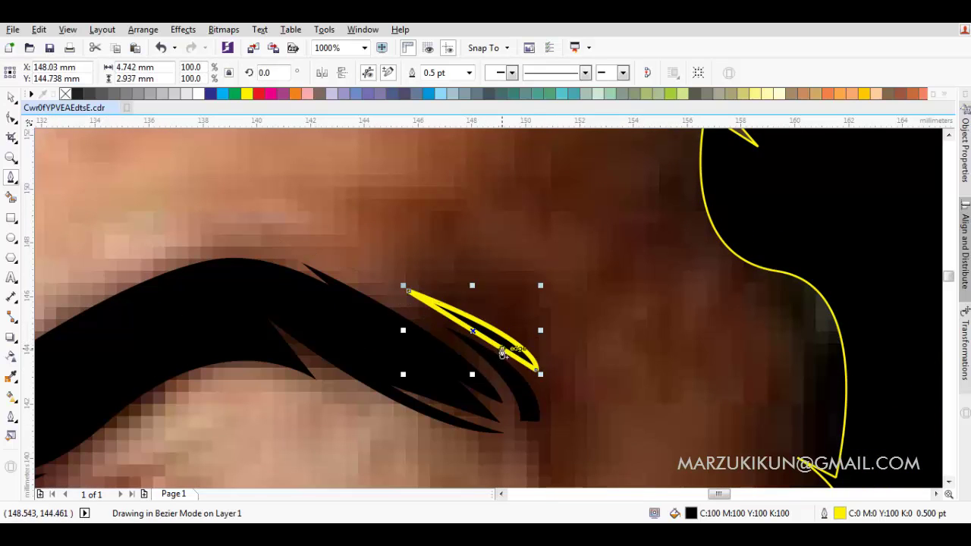
key(ctrl+a)
right_click(65, 94)
Duplicate the background photo and apply Posterize to the copy.
scroll(399, 245, down, 4)
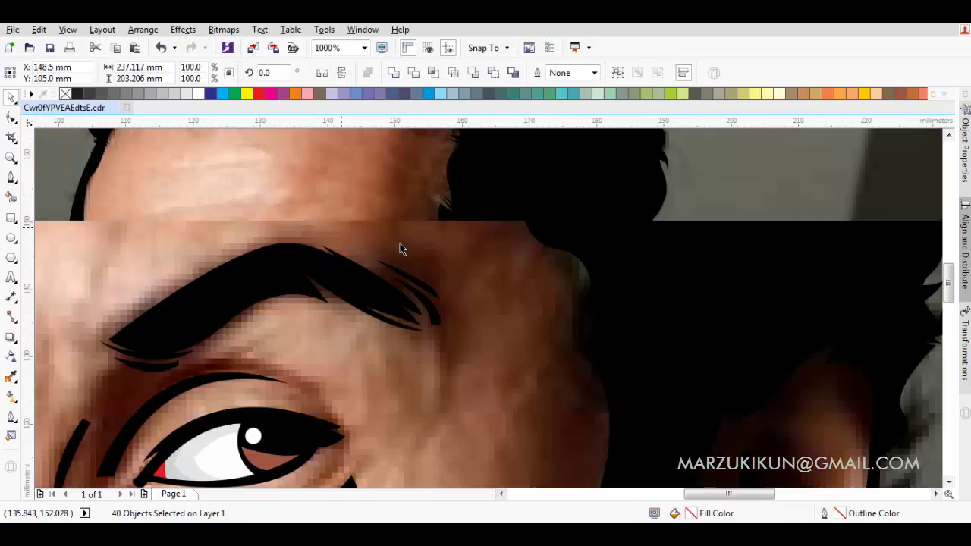
scroll(469, 219, down, 2)
click(479, 258)
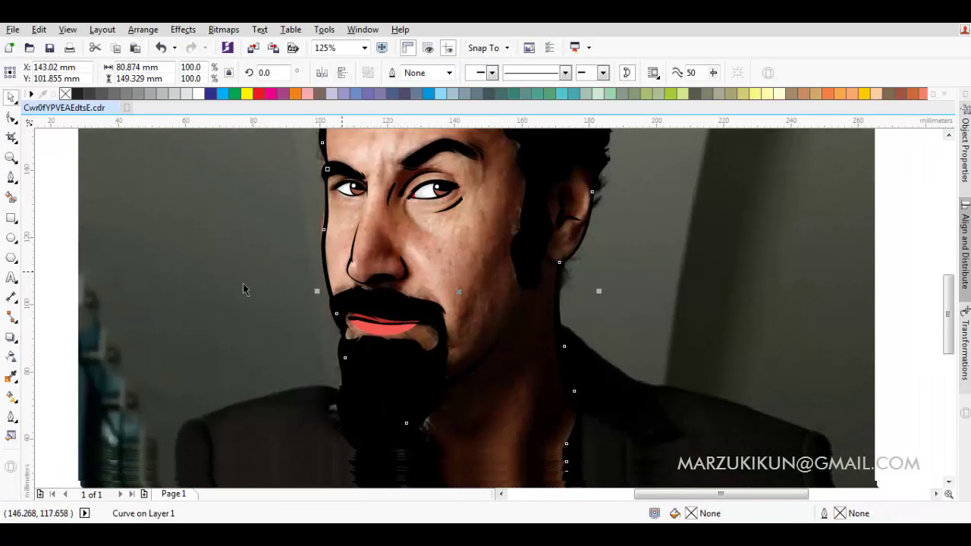
click(198, 298)
right_click(197, 299)
click(219, 311)
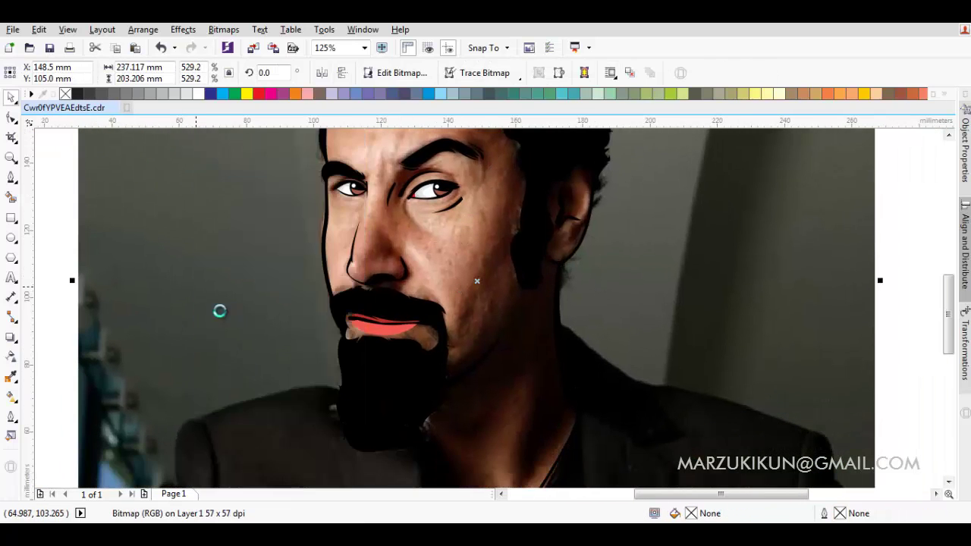
click(53, 240)
right_click(53, 230)
click(93, 319)
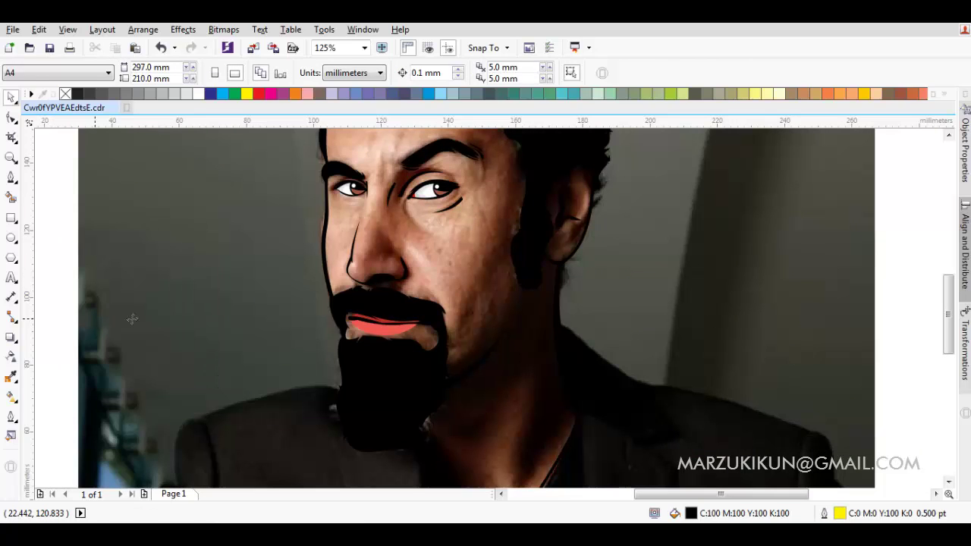
click(183, 29)
mouse_move(210, 61)
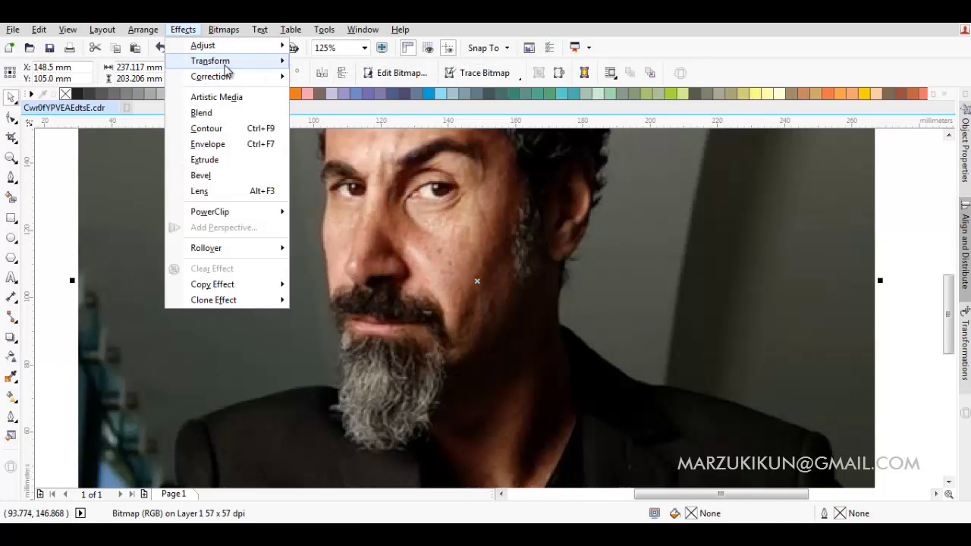
click(330, 93)
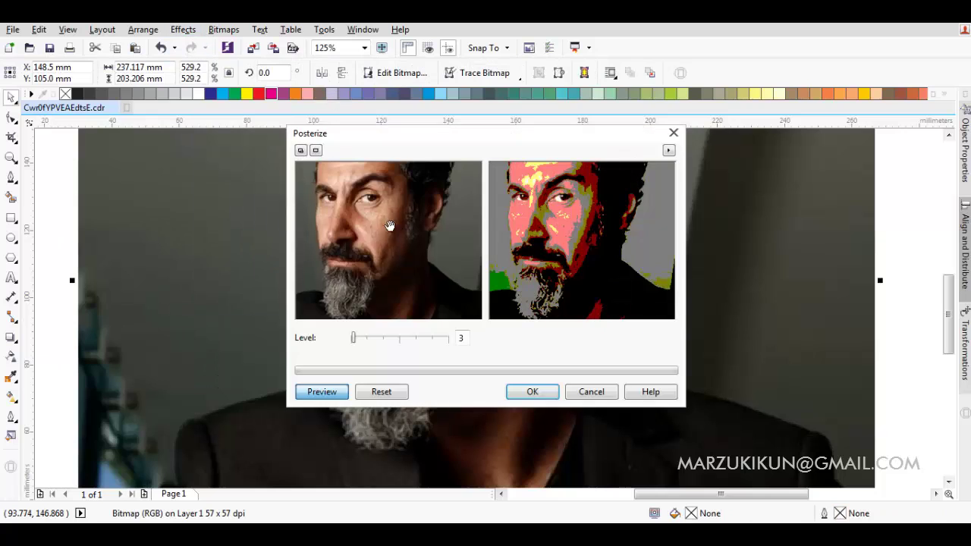
click(540, 390)
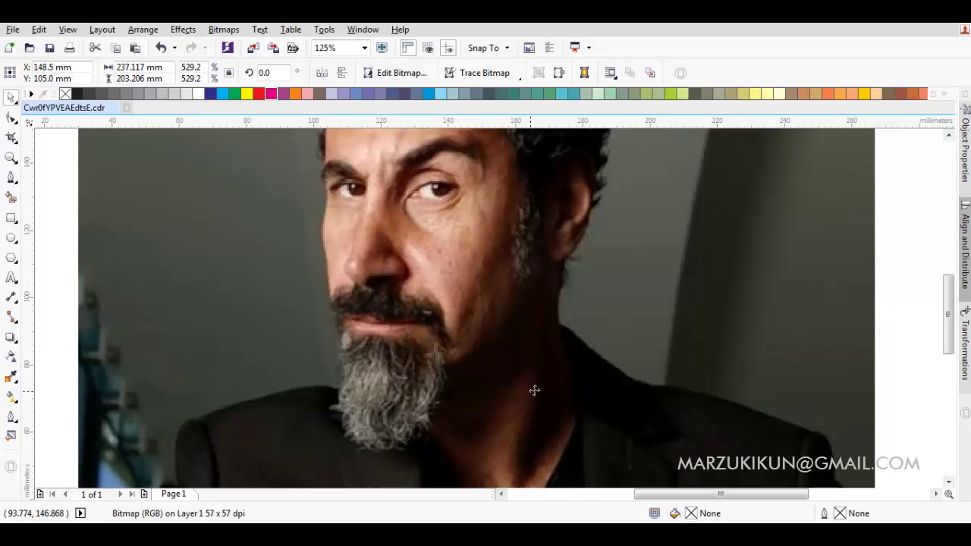
Stack the posterized image in front of the original photo.
right_click(425, 325)
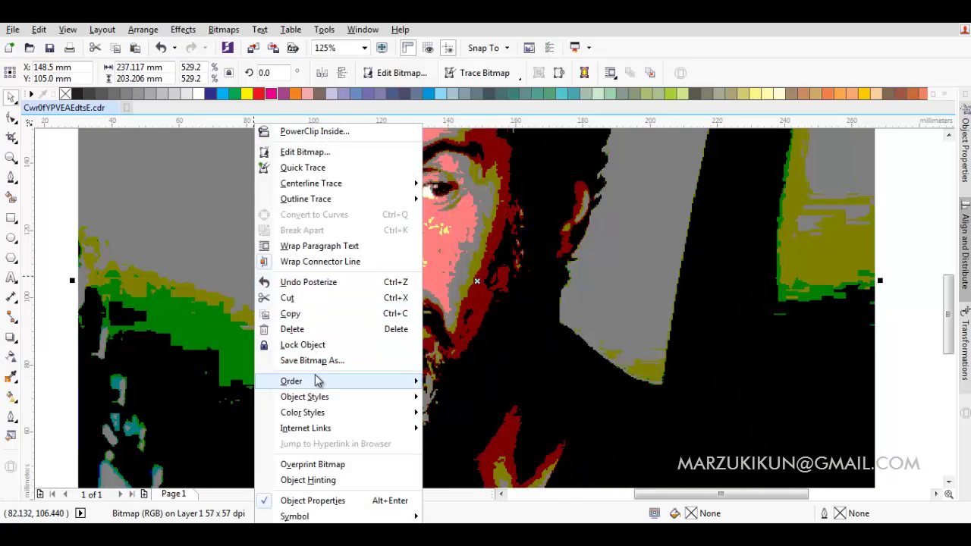
click(498, 428)
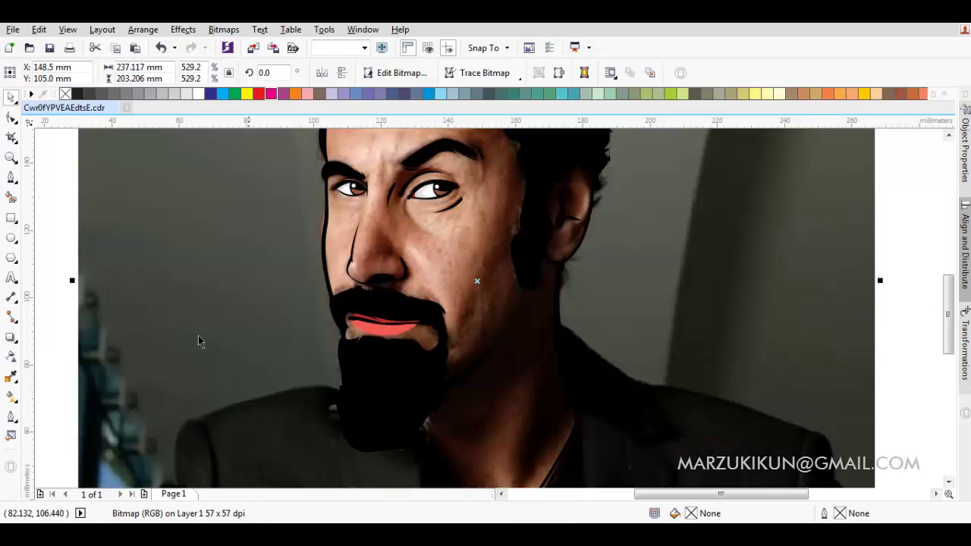
click(73, 304)
right_click(126, 303)
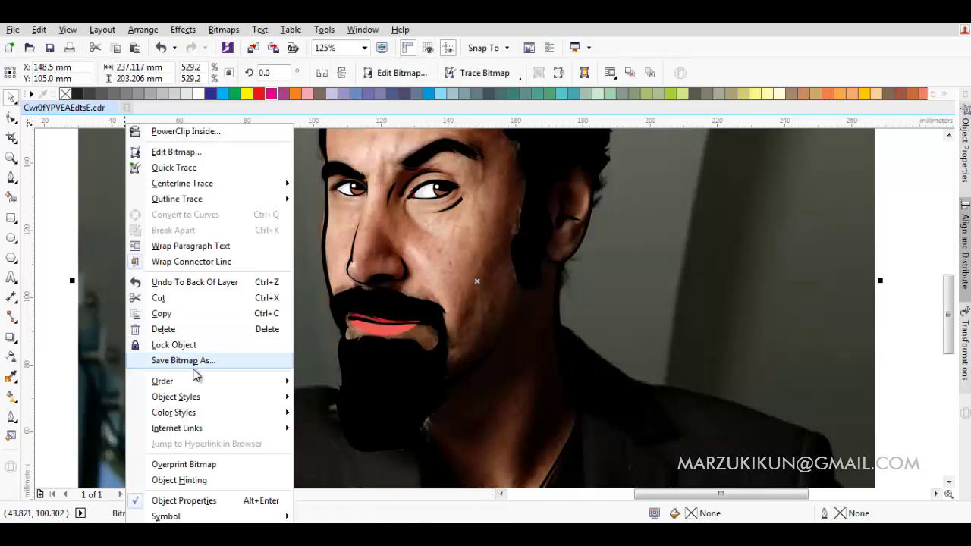
mouse_move(163, 381)
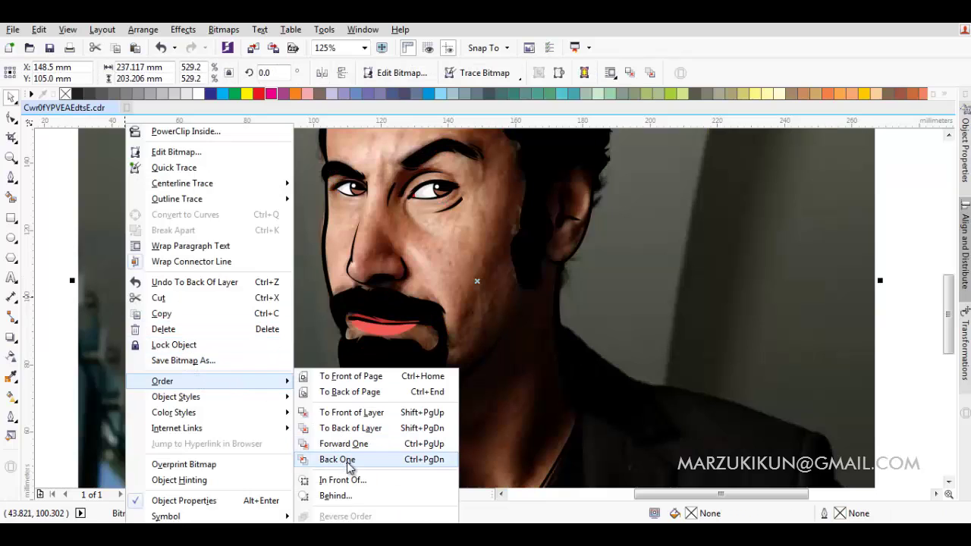
click(349, 460)
Give every traced curve a yellow outline.
scroll(47, 167, down, 3)
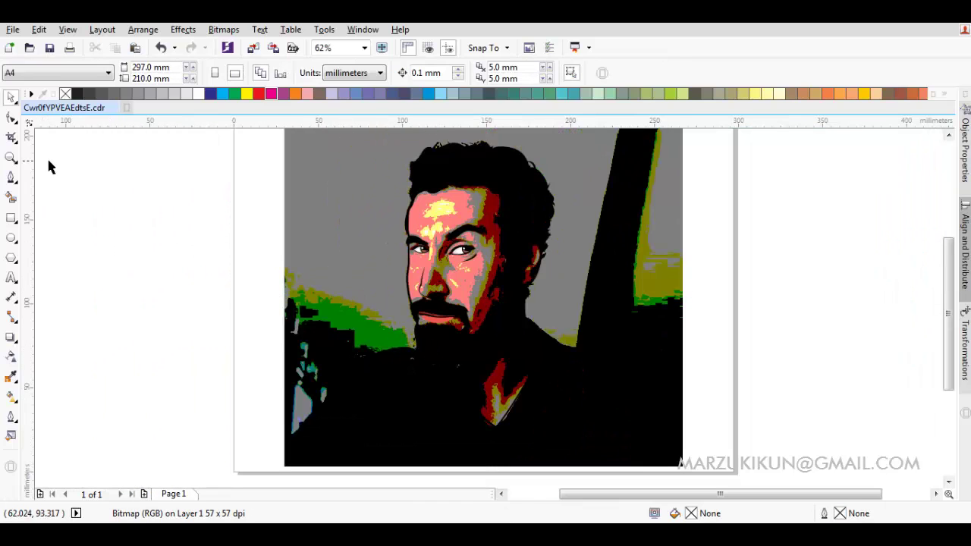
key(ctrl+a)
right_click(247, 94)
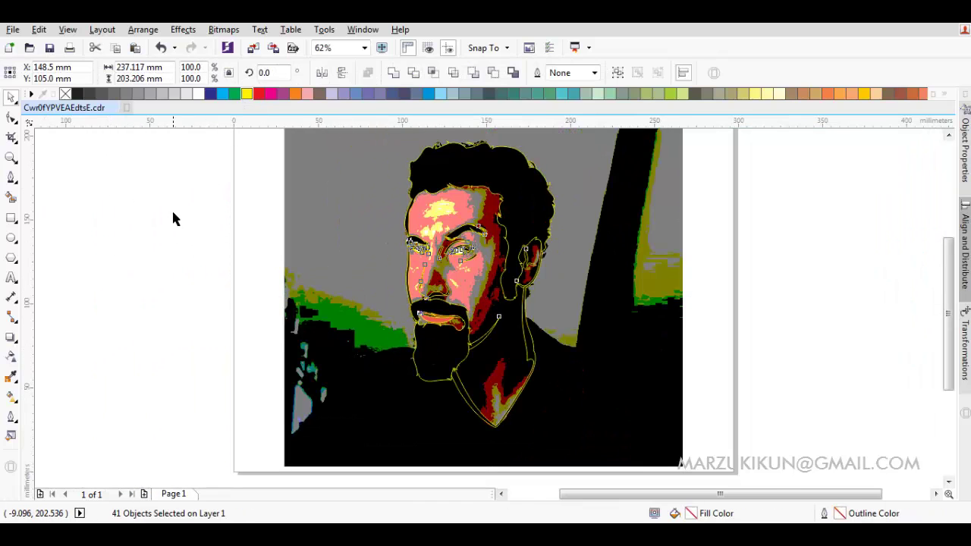
click(173, 211)
Trace the V-shaped neck shadow with Bezier nodes and join it to the neck outline.
scroll(506, 455, up, 3)
click(10, 177)
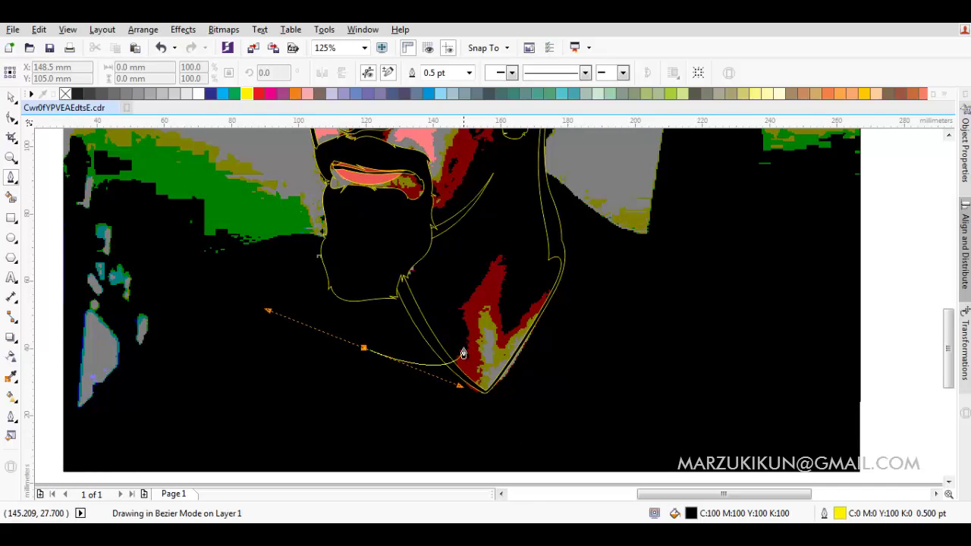
scroll(464, 353, up, 2)
drag(463, 353, 468, 352)
click(443, 329)
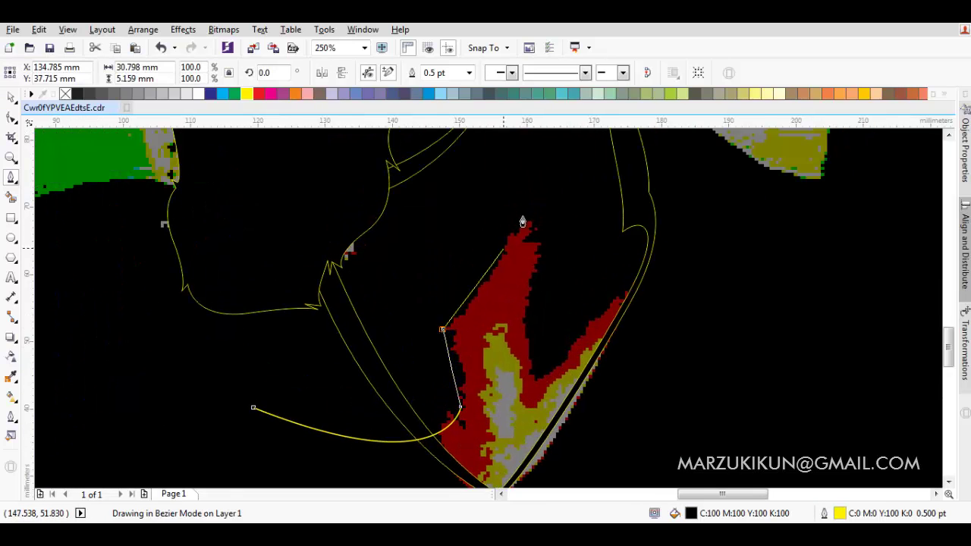
drag(532, 216, 552, 217)
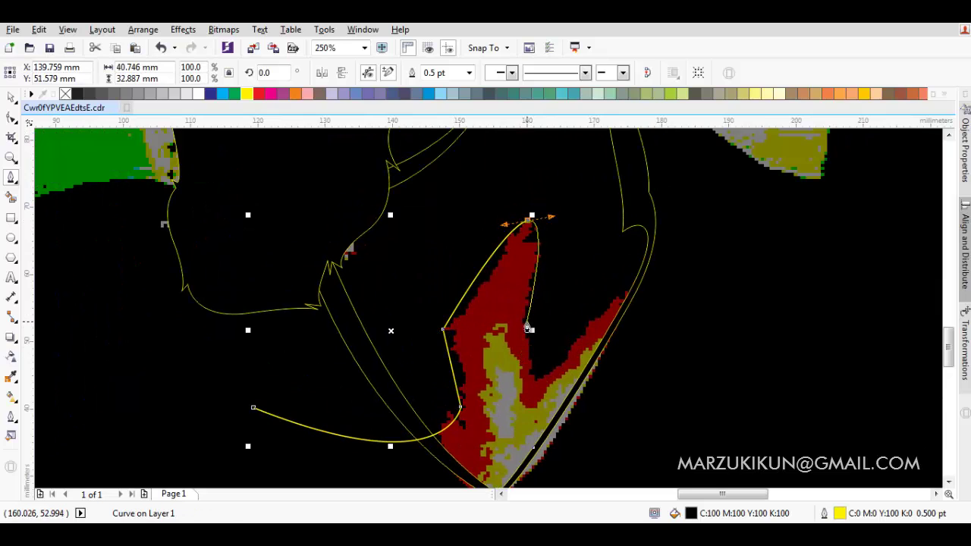
click(540, 379)
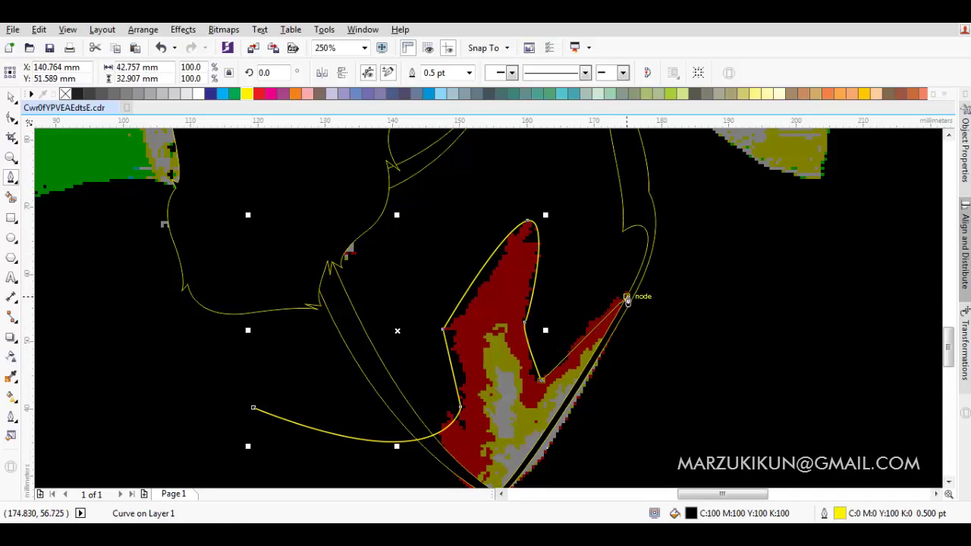
click(627, 300)
Draw a curve from the top of the hairline down to the eyebrow tip.
scroll(673, 331, down, 3)
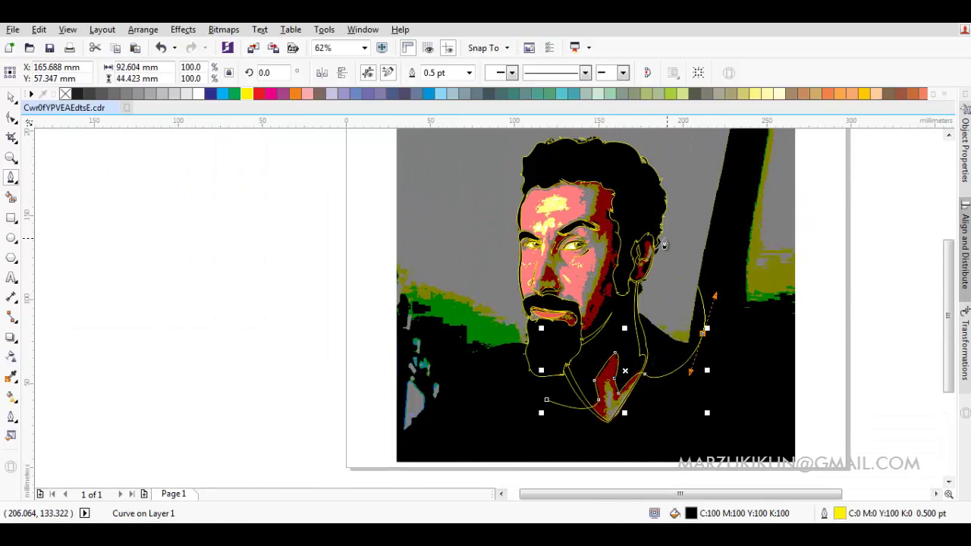
scroll(664, 244, up, 2)
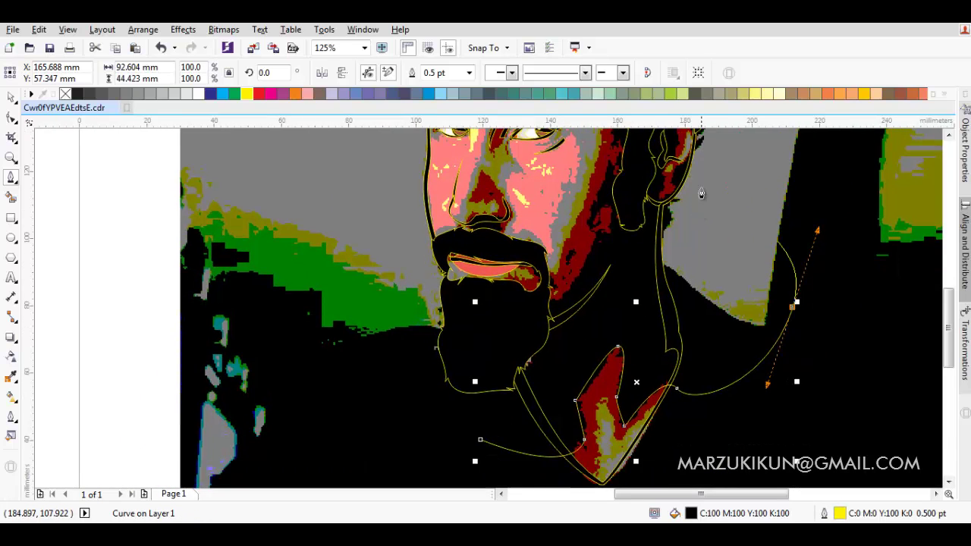
scroll(701, 194, up, 2)
scroll(642, 284, up, 2)
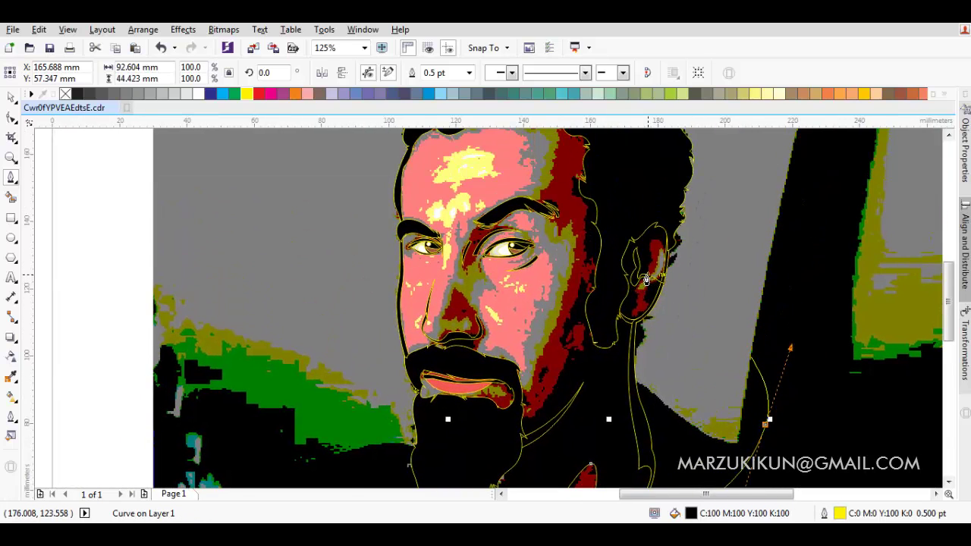
scroll(645, 279, up, 2)
scroll(666, 280, up, 1)
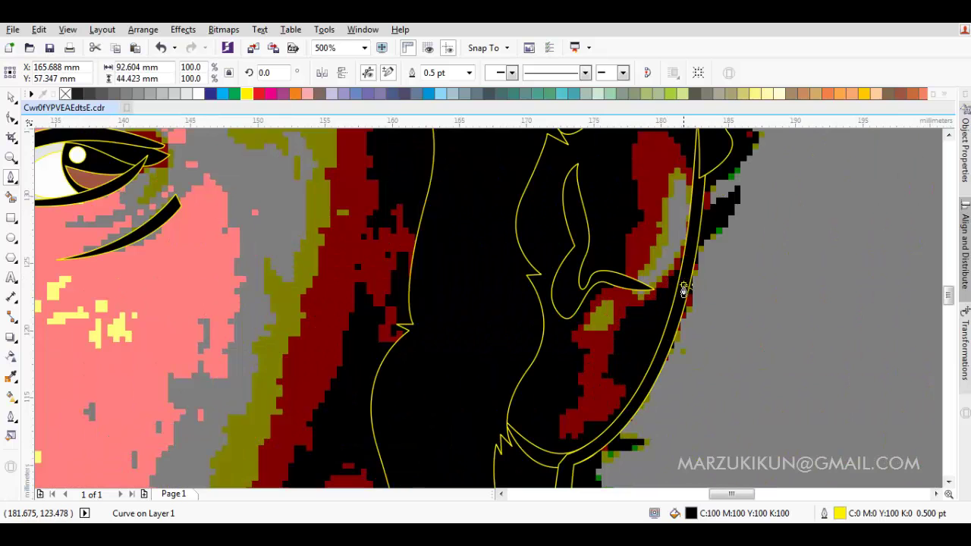
scroll(684, 290, down, 1)
scroll(684, 290, down, 1)
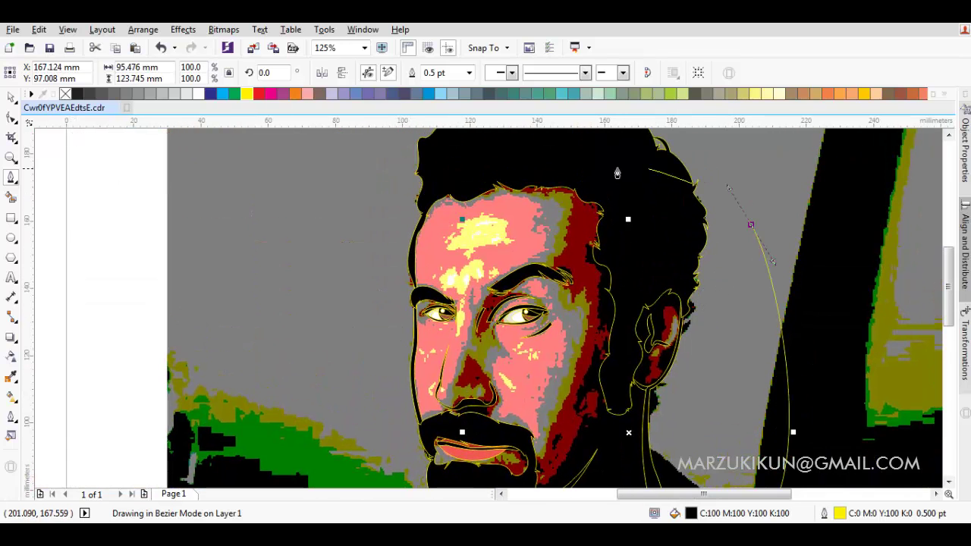
click(486, 168)
scroll(486, 168, up, 1)
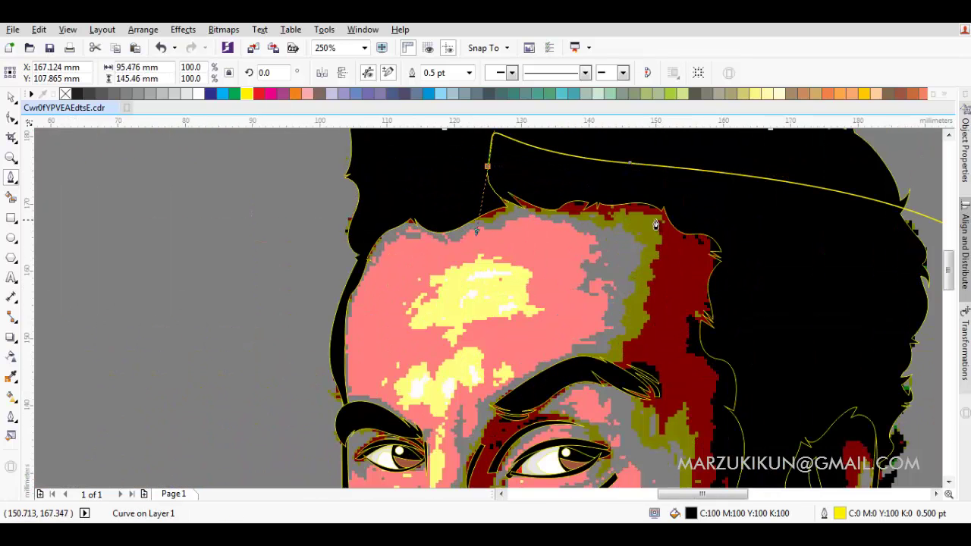
drag(655, 220, 689, 257)
scroll(642, 340, up, 1)
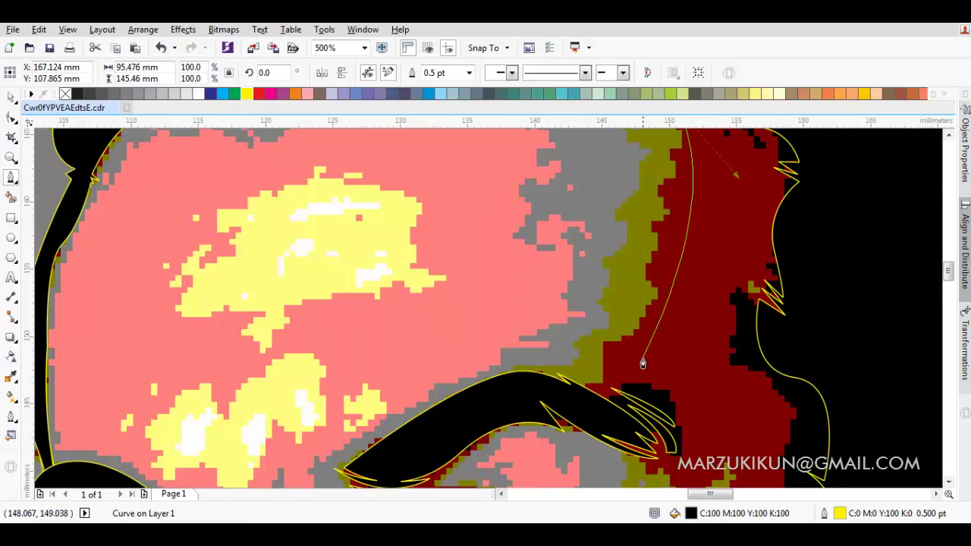
scroll(613, 353, down, 1)
drag(597, 332, 597, 349)
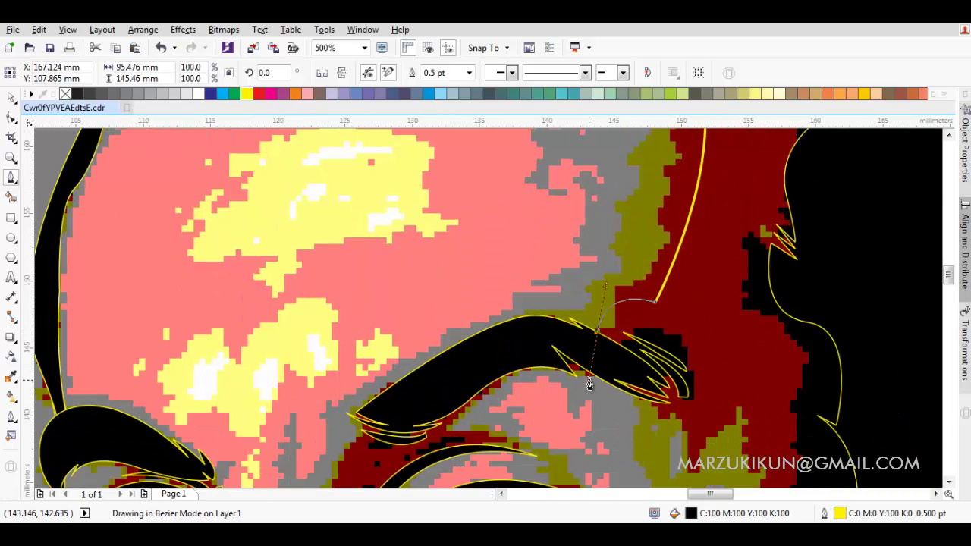
scroll(590, 385, down, 3)
click(583, 304)
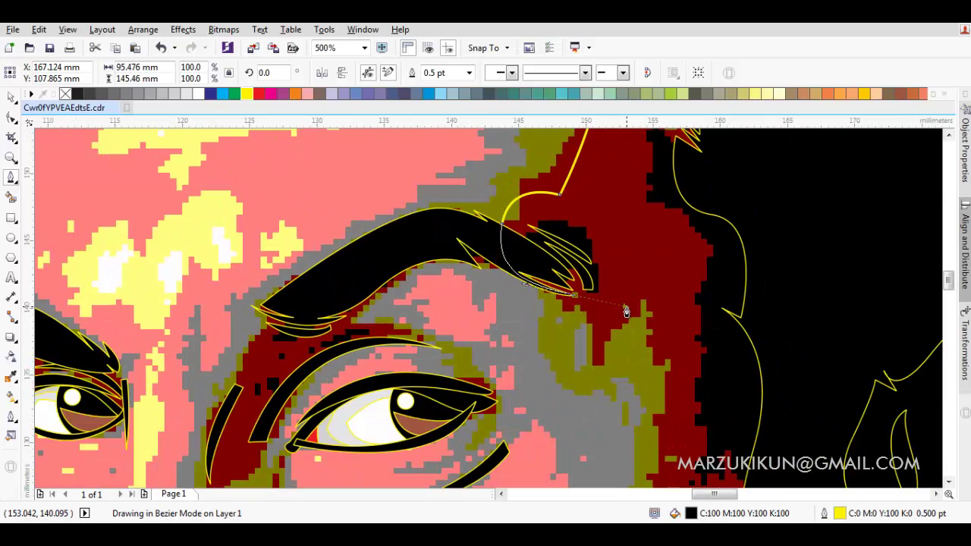
Extend the contour across the eyebrow with nodes on and beside it.
scroll(644, 347, up, 1)
scroll(508, 203, down, 1)
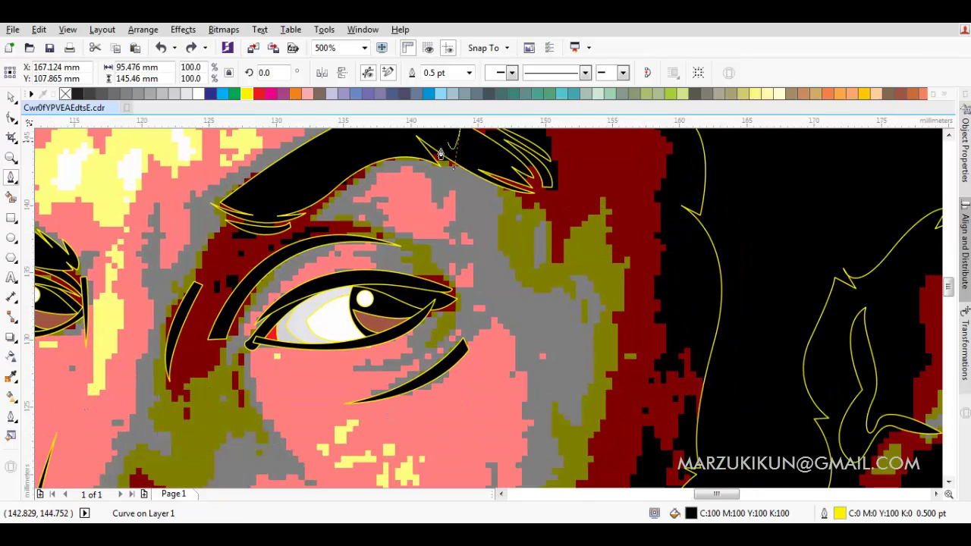
click(502, 193)
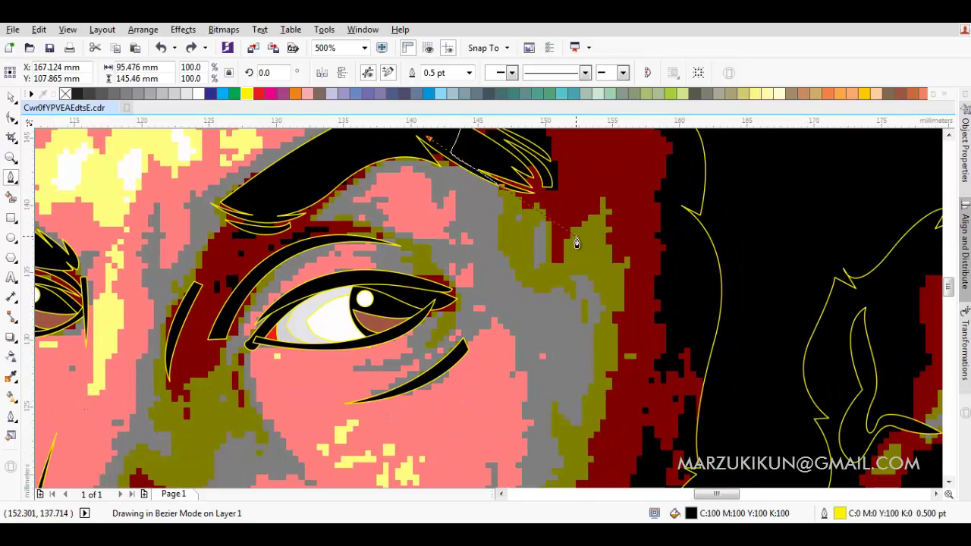
click(615, 210)
scroll(517, 207, down, 3)
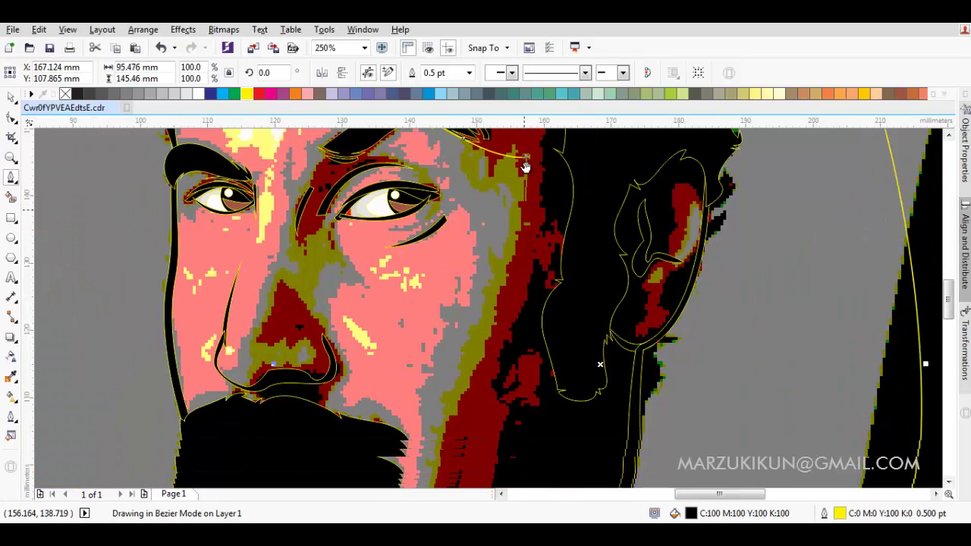
scroll(508, 241, up, 1)
Curve the contour down the cheek and loop it around the mouth corner onto the lip.
scroll(450, 361, down, 3)
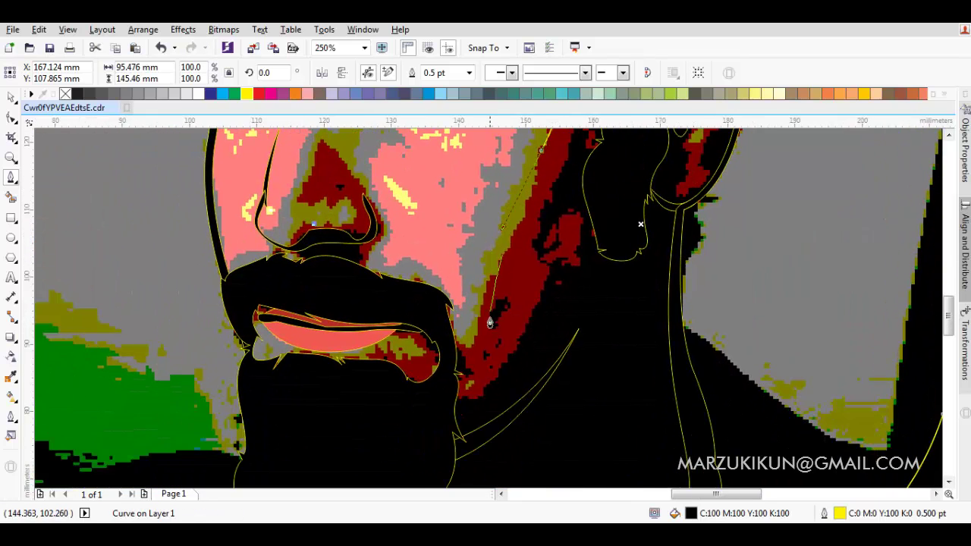
scroll(486, 336, up, 3)
drag(476, 355, 440, 381)
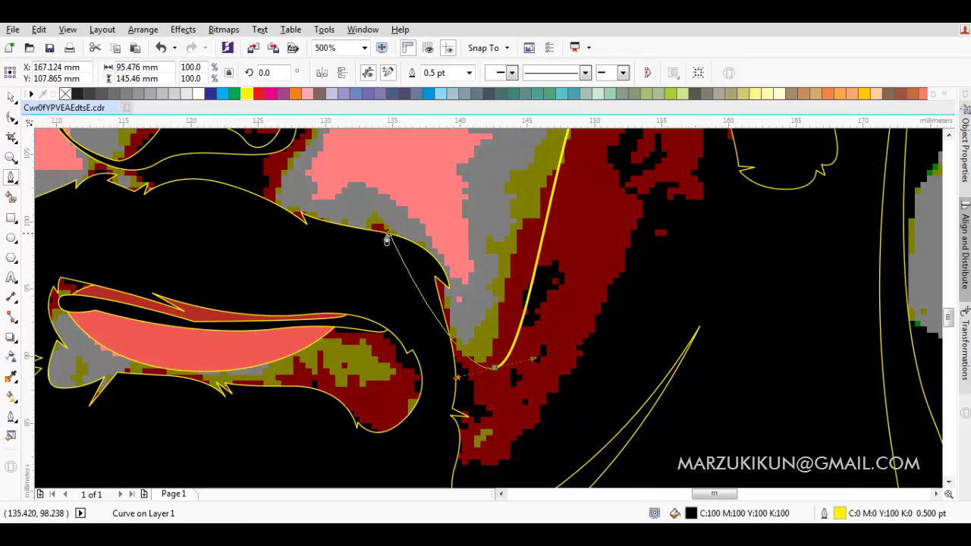
drag(384, 230, 297, 204)
scroll(271, 260, down, 1)
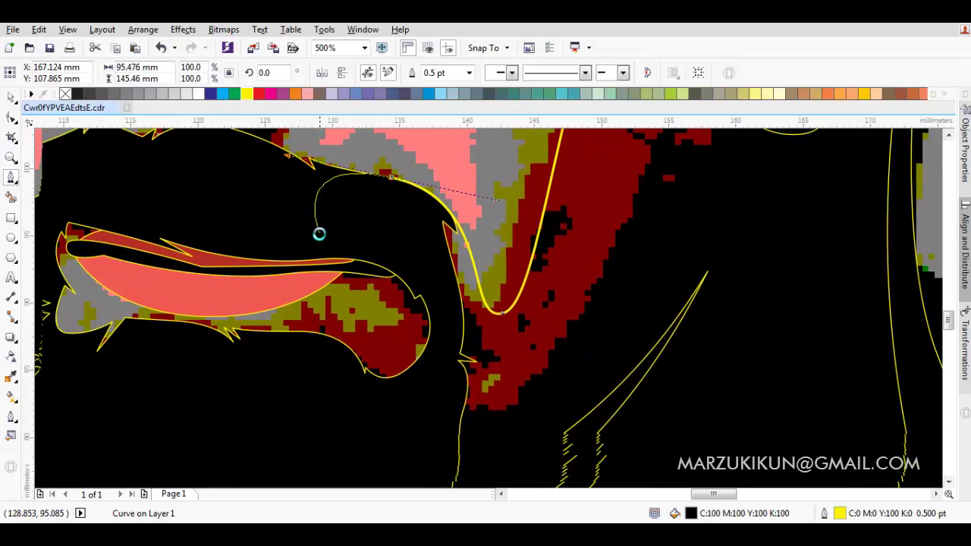
click(311, 265)
drag(327, 286, 394, 285)
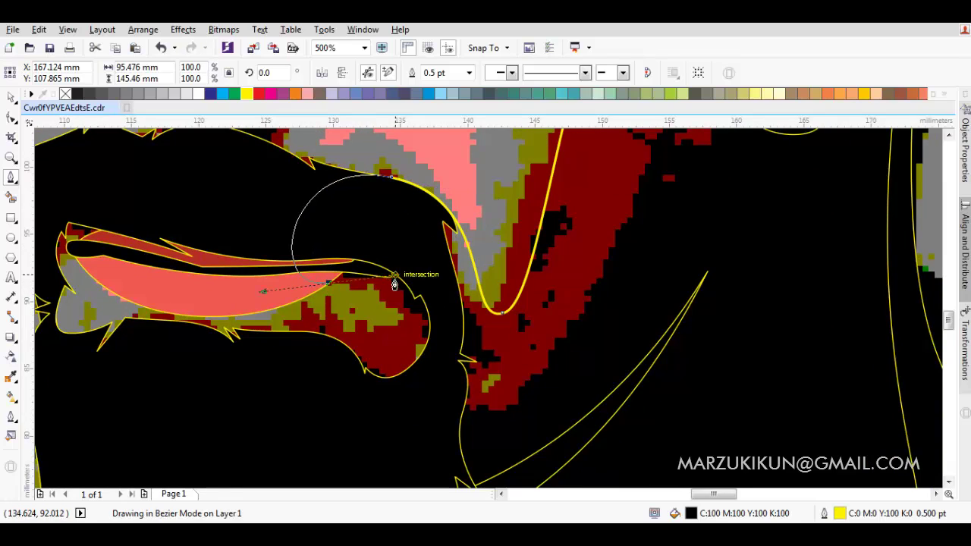
Run the curve along the lower lip and around the left mouth corner.
scroll(267, 347, down, 1)
scroll(345, 311, left, 2)
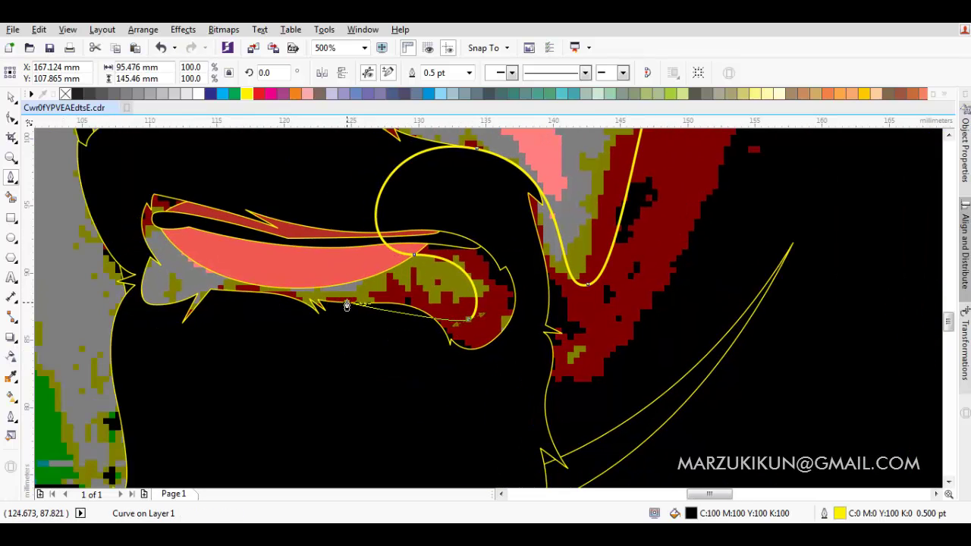
drag(347, 305, 290, 304)
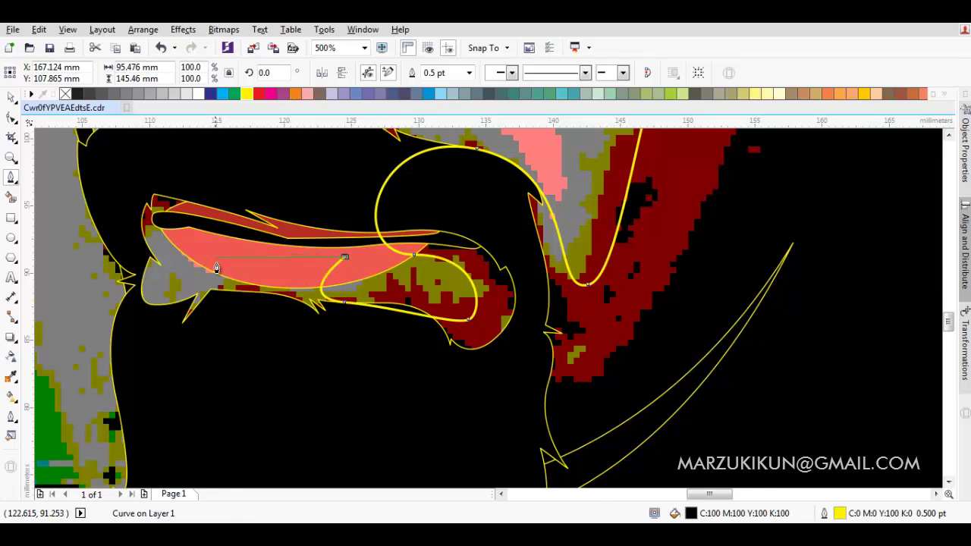
click(135, 325)
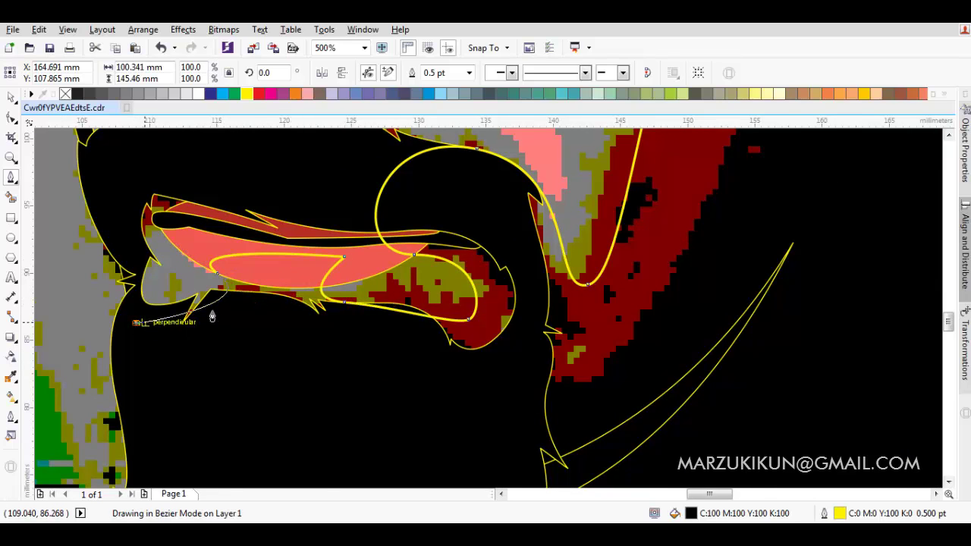
scroll(144, 303, up, 2)
scroll(192, 286, down, 2)
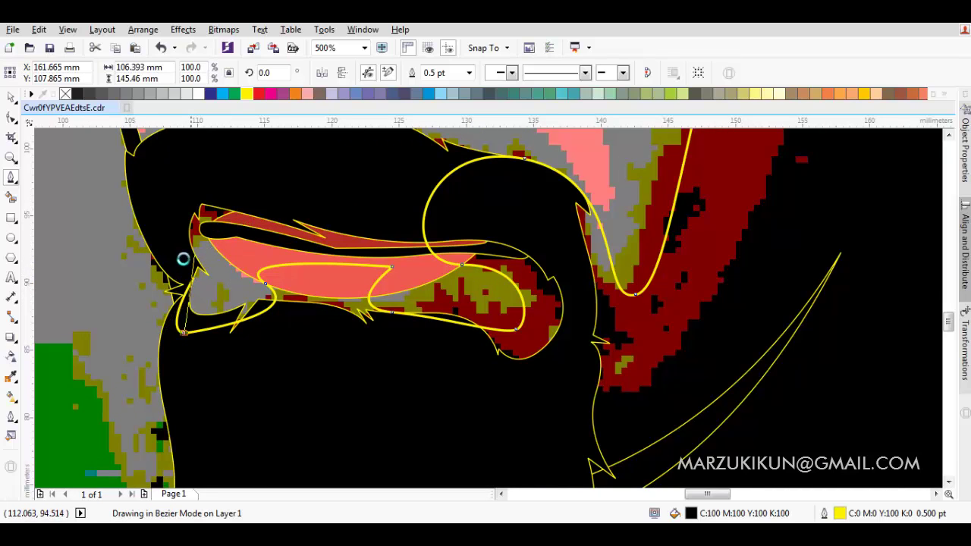
drag(177, 259, 193, 262)
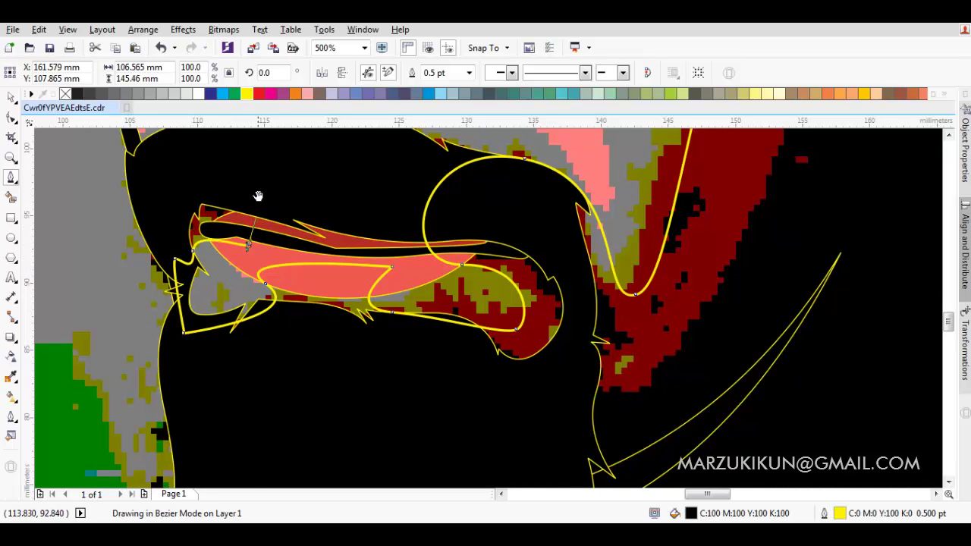
scroll(274, 284, up, 2)
scroll(290, 284, up, 1)
scroll(334, 303, up, 1)
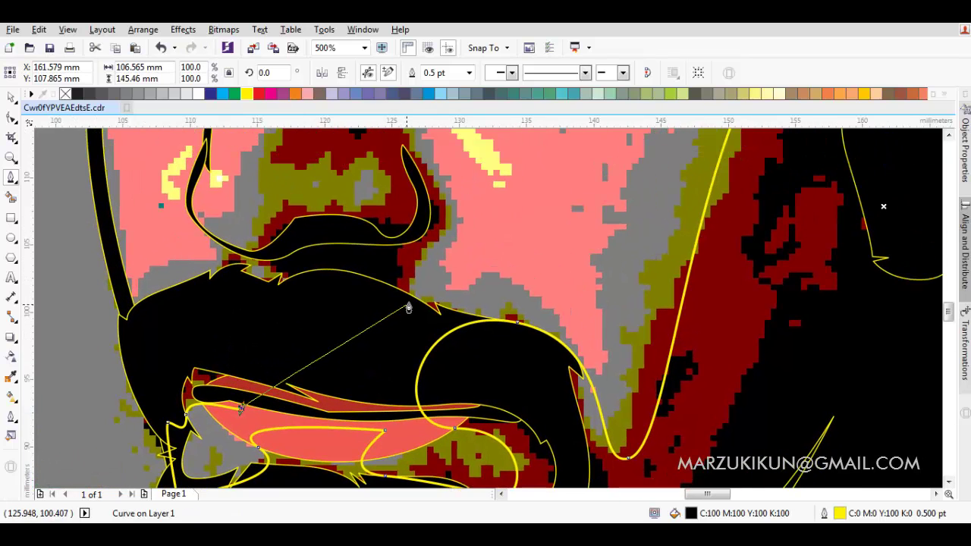
Trace the contour up beside the nostril and along the nose, closing it around the mouth.
drag(408, 308, 442, 328)
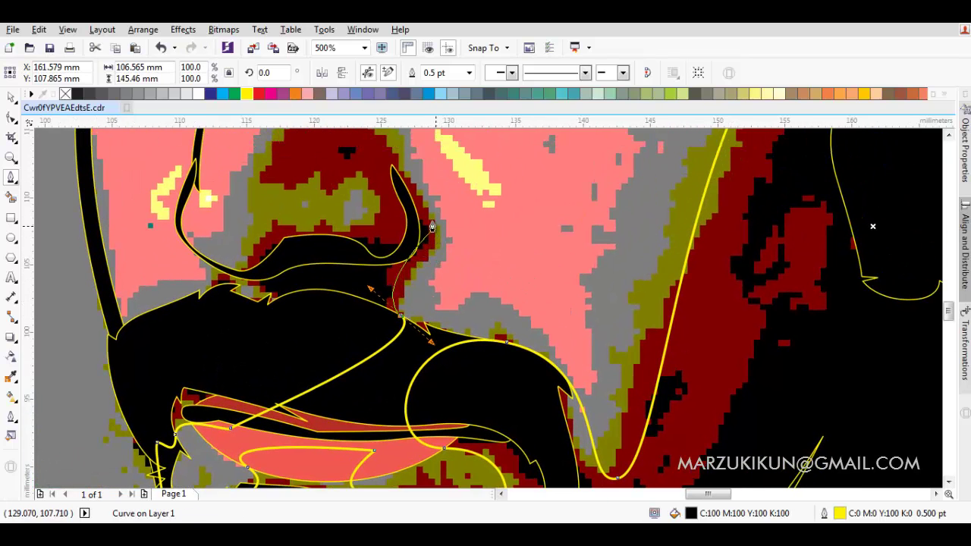
scroll(393, 144, up, 1)
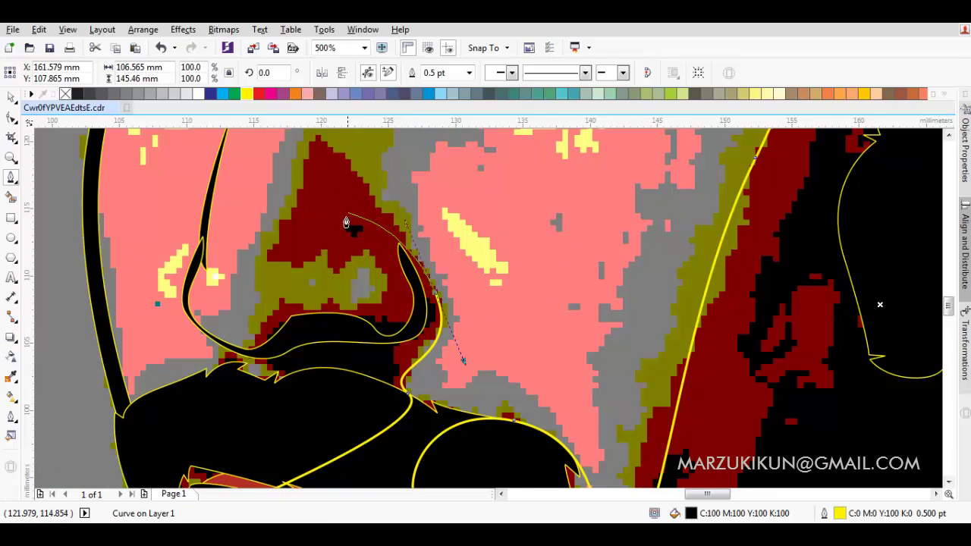
drag(334, 228, 296, 266)
mouse_move(408, 324)
mouse_down()
mouse_move(328, 310)
mouse_move(244, 367)
mouse_up()
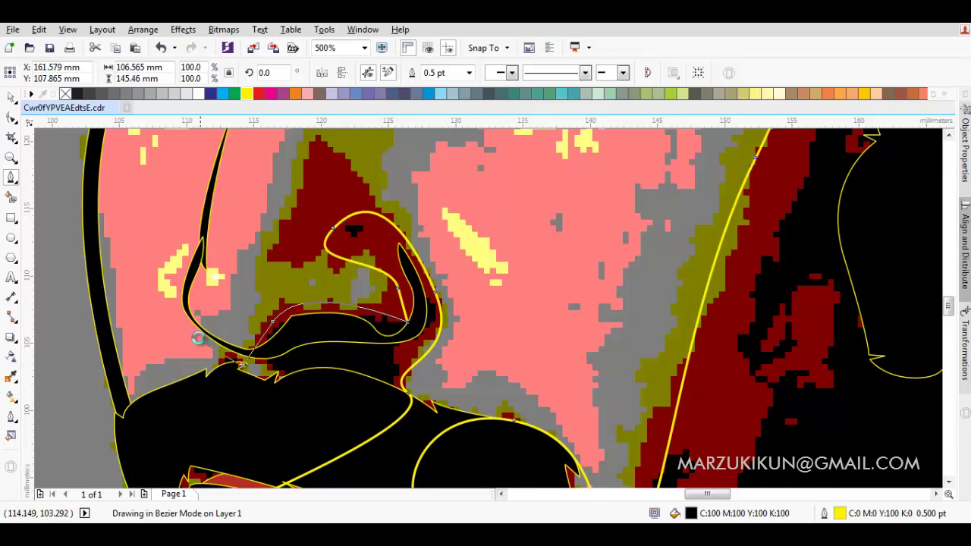
drag(197, 339, 184, 314)
scroll(223, 352, up, 2)
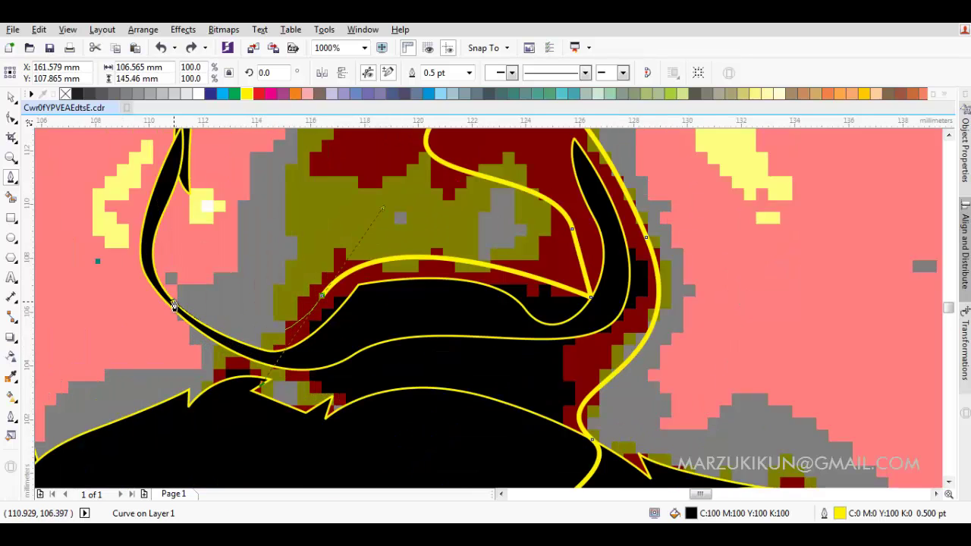
Add a curved lip contour segment below the mouth outline.
drag(220, 346, 259, 370)
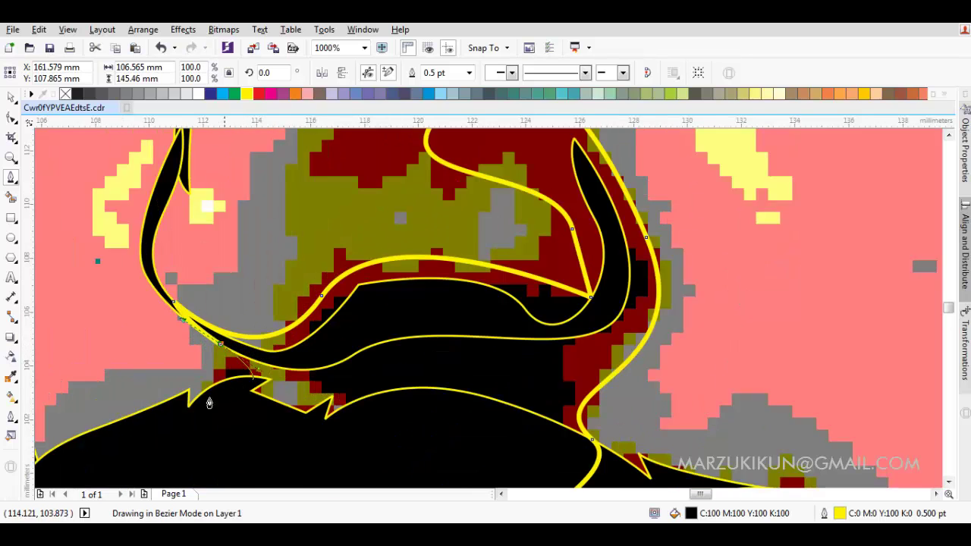
scroll(243, 379, down, 1)
scroll(278, 353, down, 1)
click(250, 357)
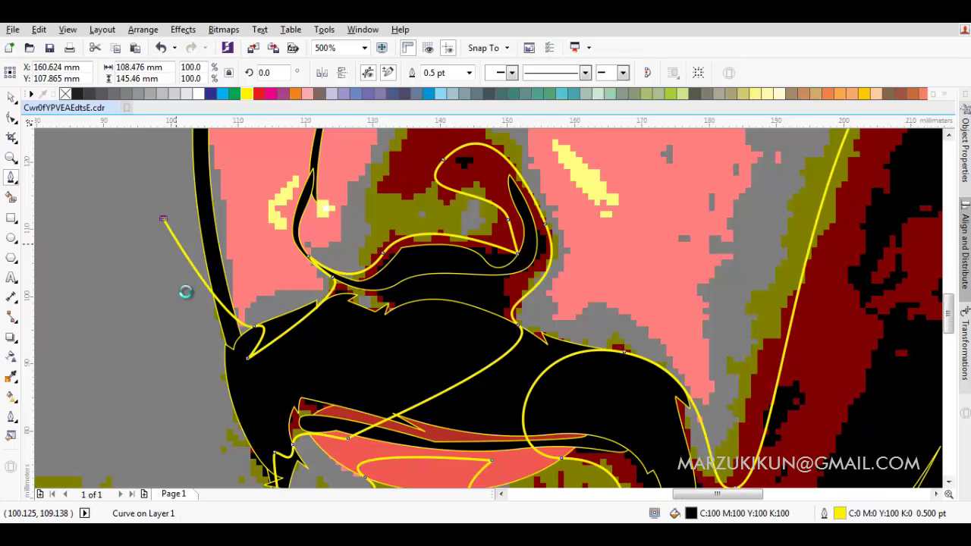
scroll(227, 235, down, 2)
Close the large chin-and-beard outline at its starting node and deselect it.
scroll(185, 372, up, 5)
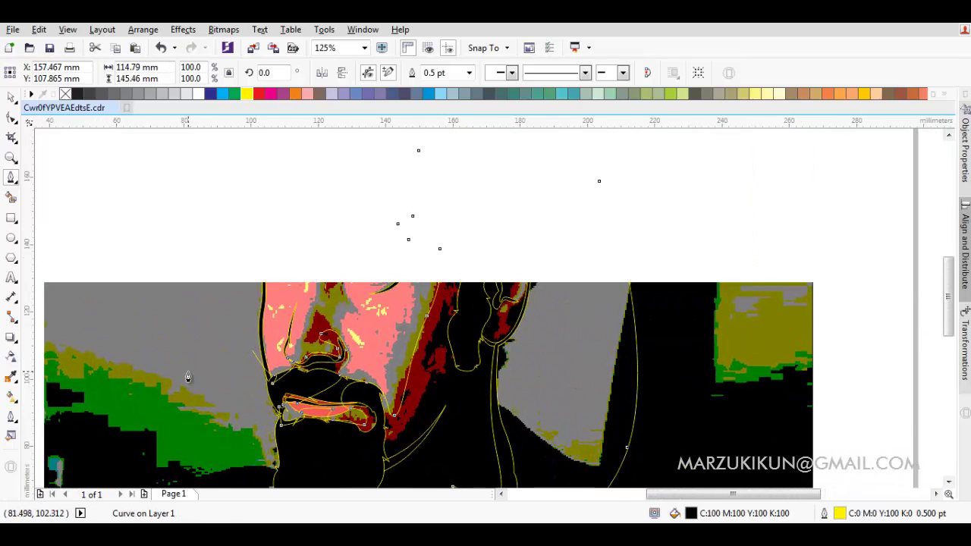
scroll(185, 347, down, 3)
scroll(240, 235, down, 3)
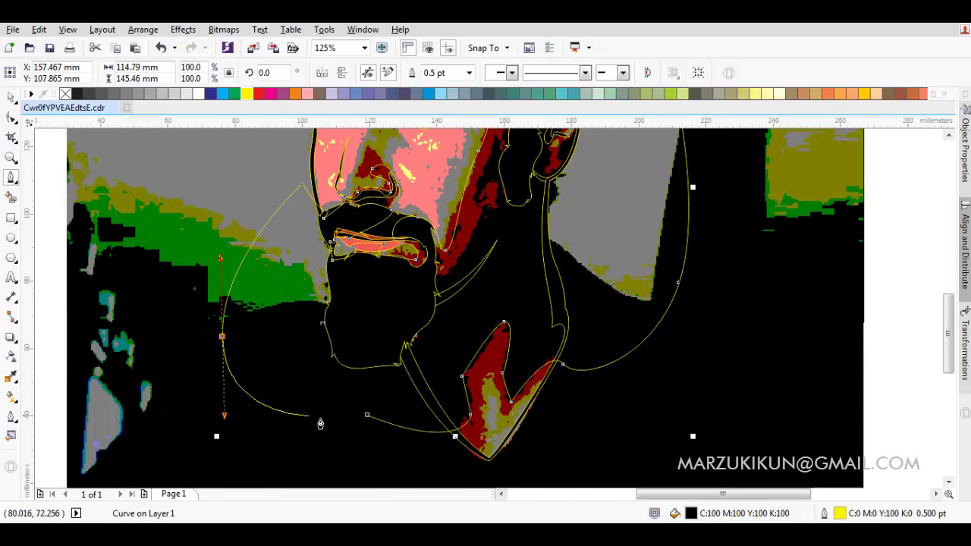
click(368, 419)
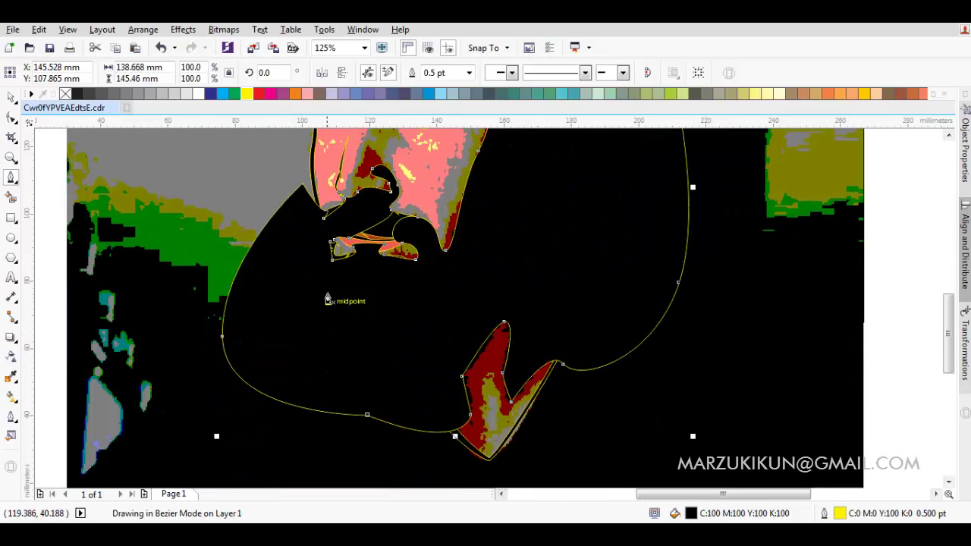
scroll(334, 296, up, 3)
scroll(432, 383, down, 3)
key(Escape)
Reshape the outline's nodes with the Shape tool to hug the red shape and smooth the notch.
key(F10)
click(429, 297)
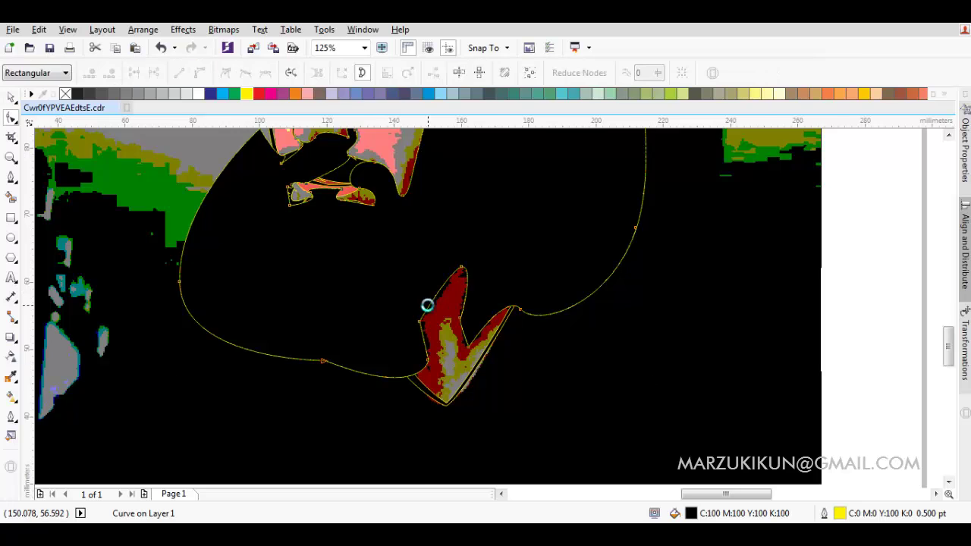
scroll(427, 302, up, 2)
drag(494, 241, 490, 252)
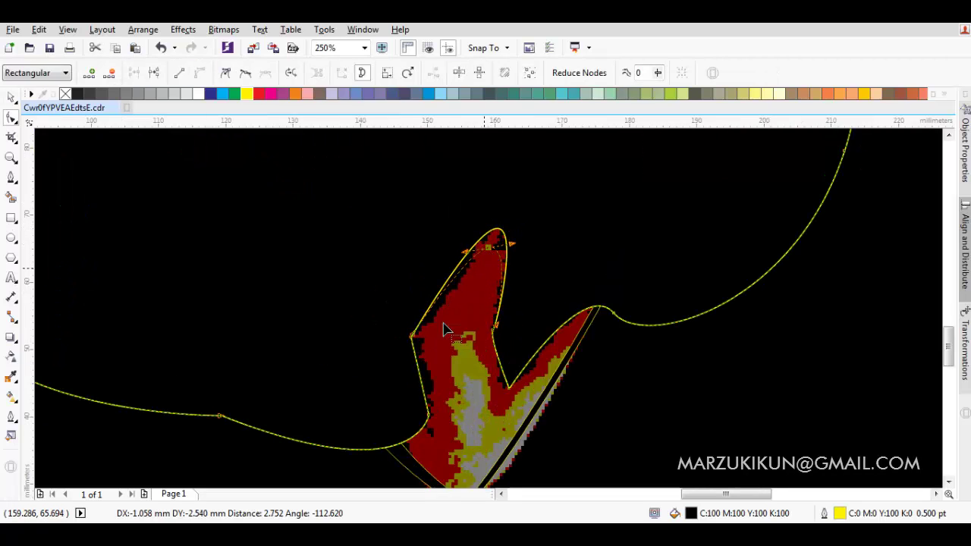
drag(423, 359, 424, 364)
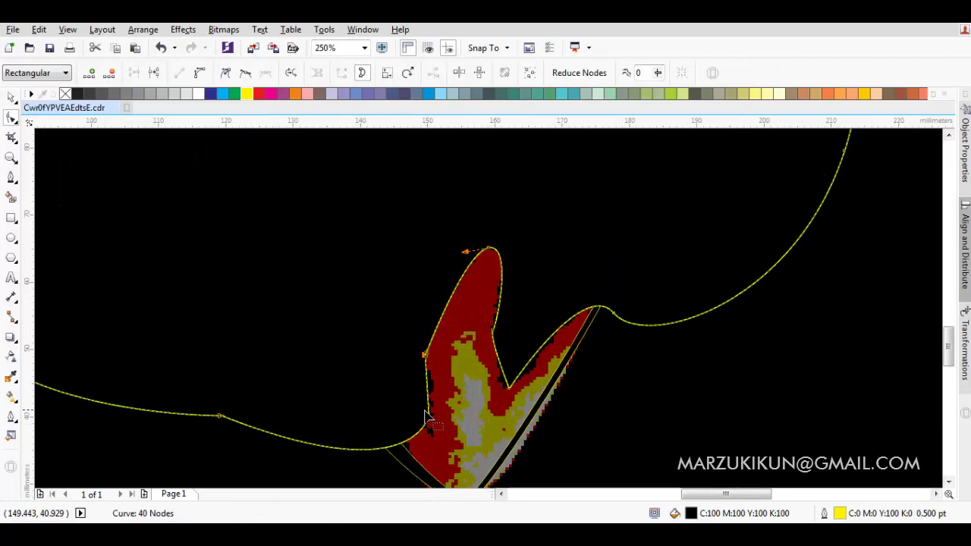
drag(426, 415, 417, 377)
drag(491, 349, 490, 341)
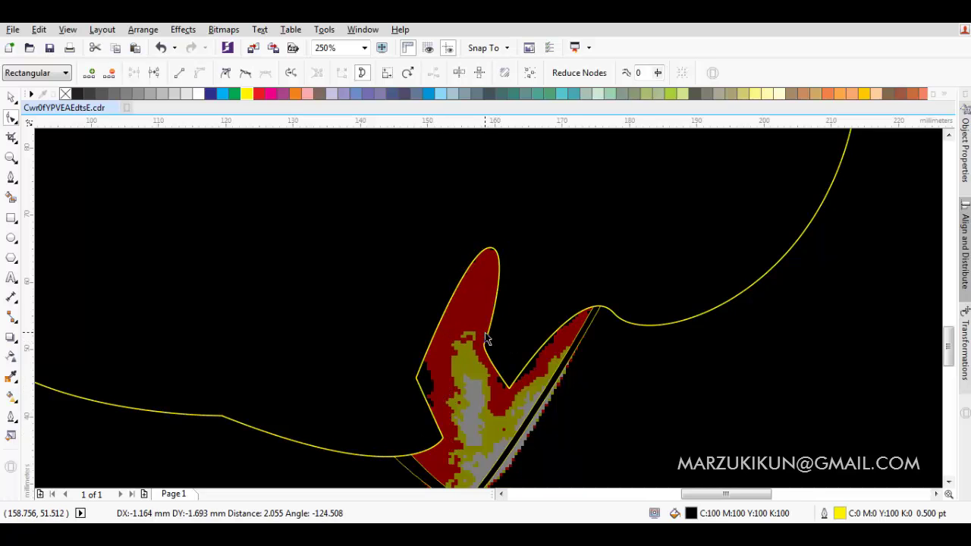
key(space)
scroll(493, 375, down, 1)
scroll(518, 323, up, 3)
Zoom into the right eye and start a crease curve beneath the eyebrow down to a lower node.
scroll(486, 315, up, 2)
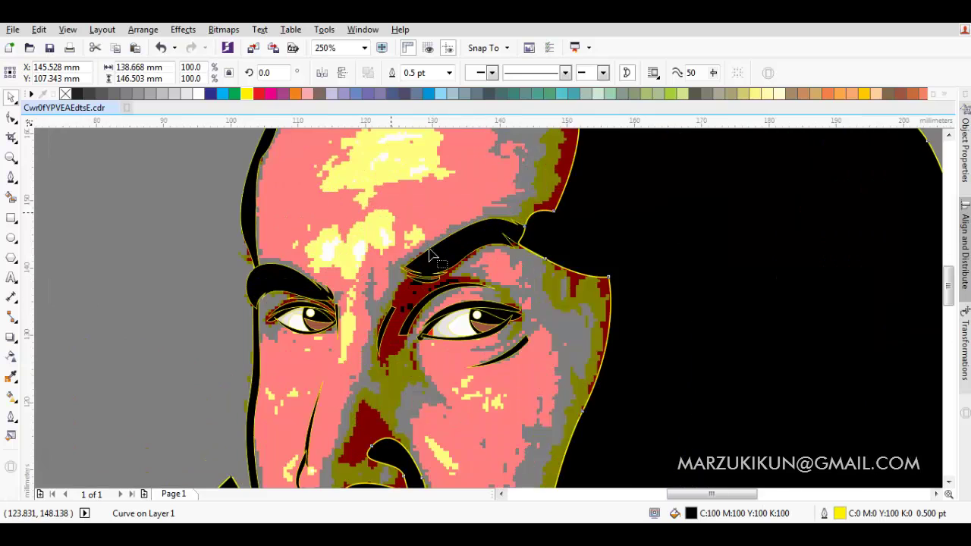
scroll(427, 254, up, 4)
scroll(475, 215, up, 3)
key(space)
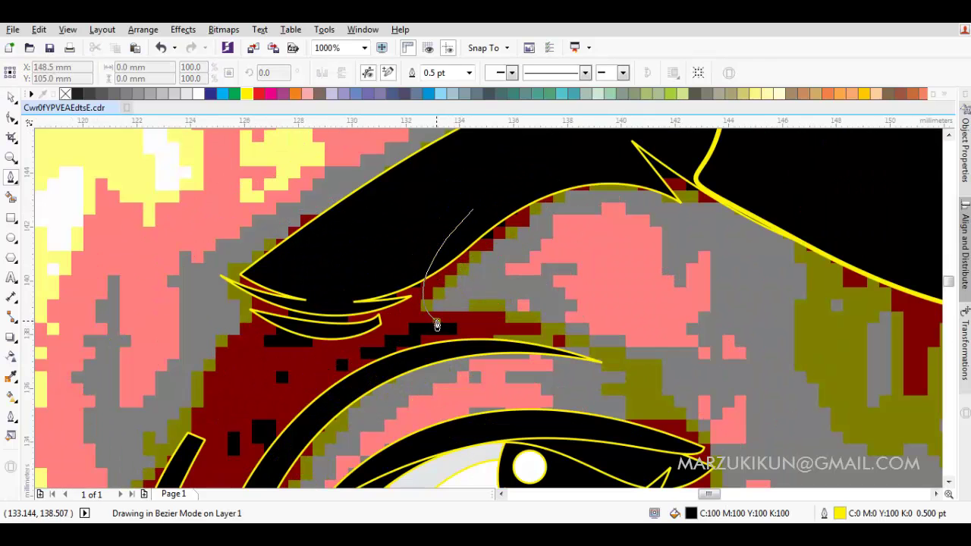
drag(436, 320, 444, 324)
drag(565, 355, 638, 355)
scroll(439, 365, down, 3)
scroll(438, 365, left, 2)
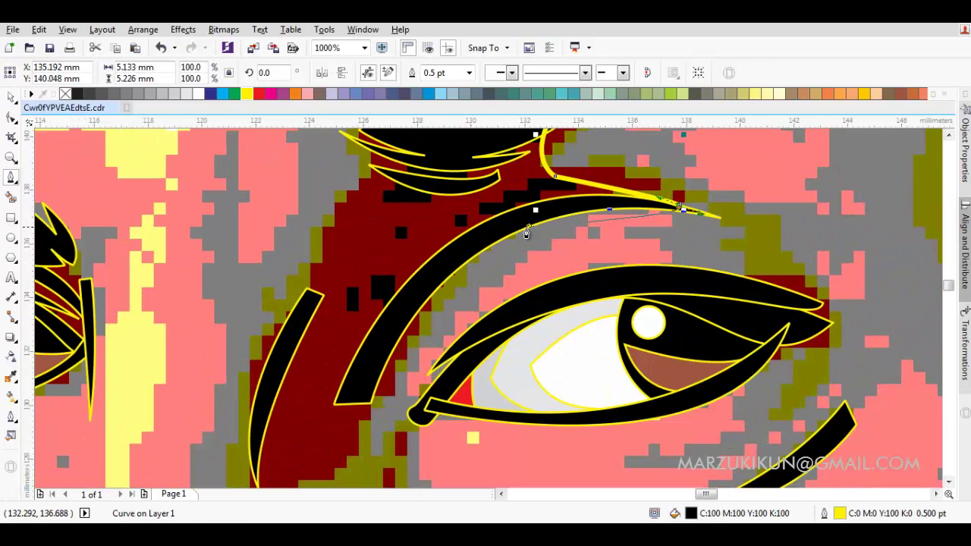
drag(422, 277, 401, 289)
scroll(406, 299, down, 1)
scroll(406, 299, left, 1)
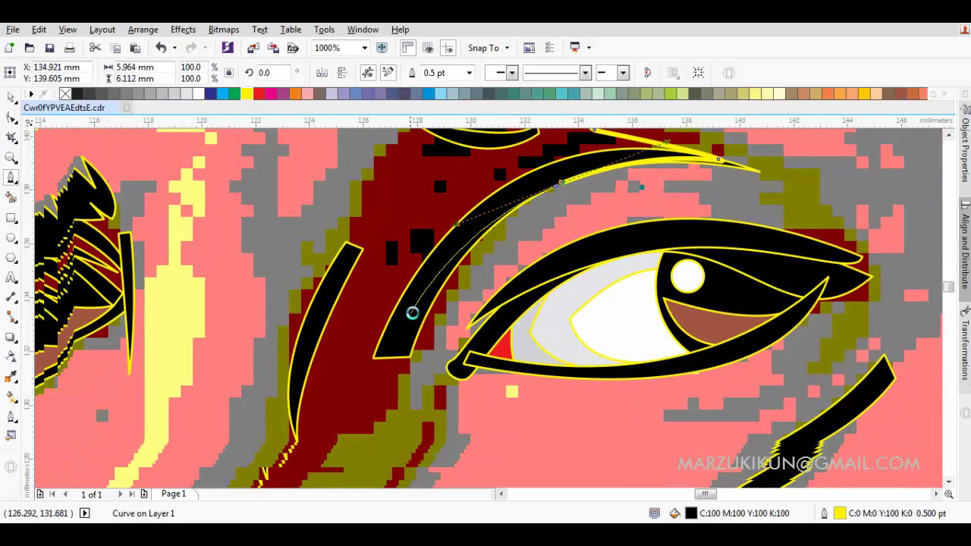
click(303, 468)
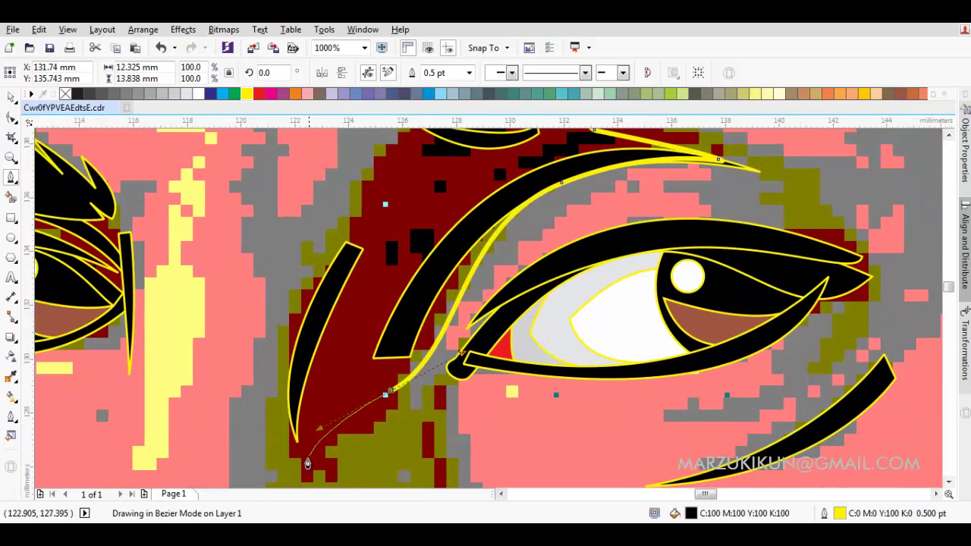
Curve the crease shape back up and extend it beneath the eyebrow, then finish it.
scroll(303, 463, down, 3)
scroll(303, 463, left, 1)
scroll(314, 269, up, 3)
scroll(307, 288, right, 1)
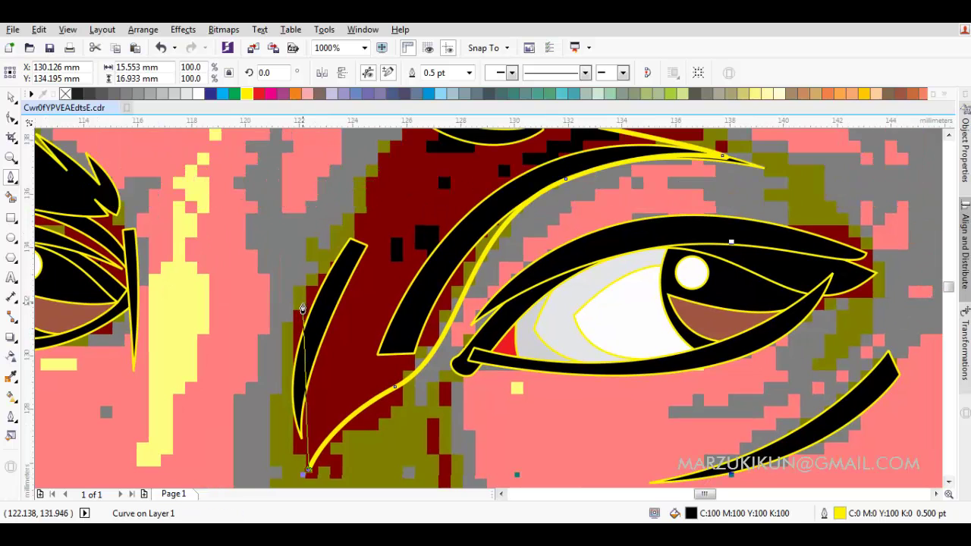
drag(312, 303, 353, 213)
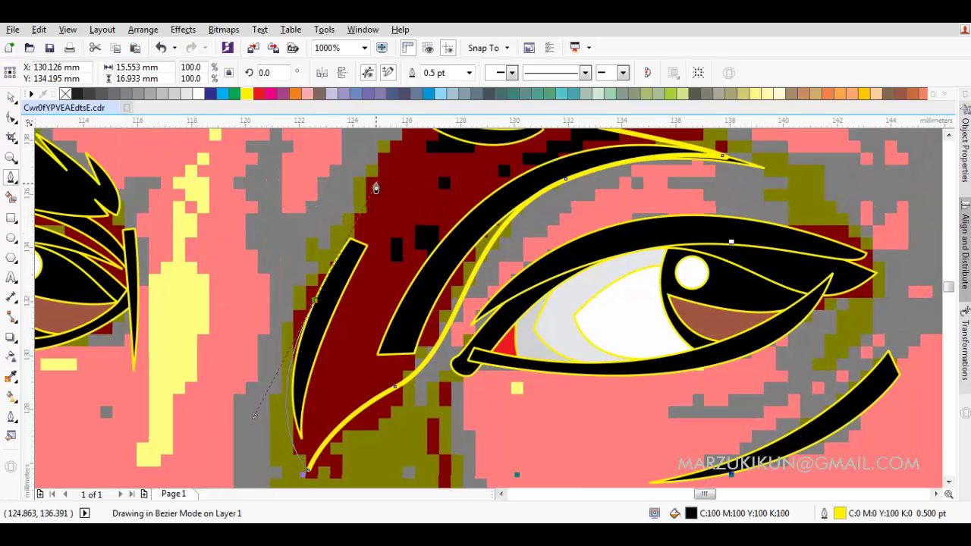
scroll(364, 228, up, 2)
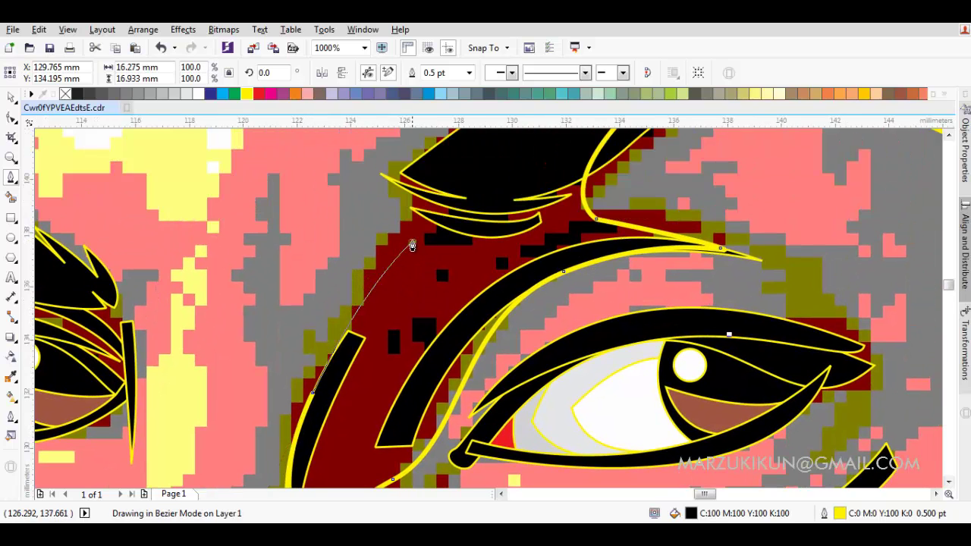
scroll(352, 322, up, 9)
drag(391, 285, 436, 264)
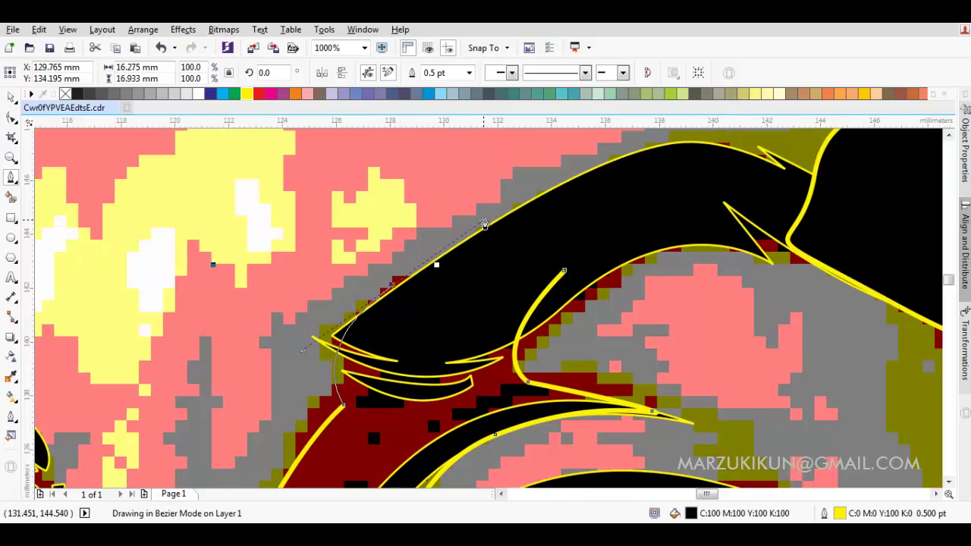
drag(590, 169, 661, 164)
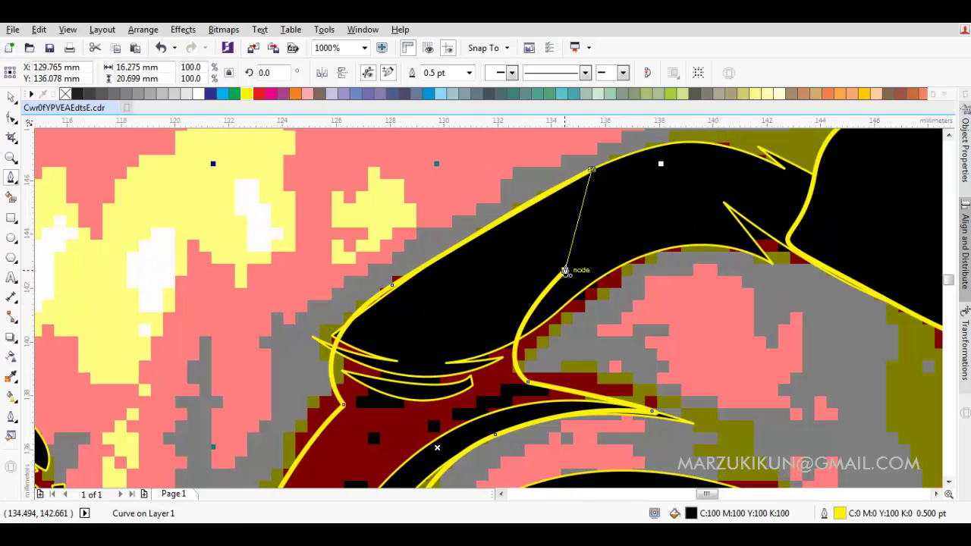
scroll(565, 271, down, 3)
scroll(565, 271, down, 2)
key(space)
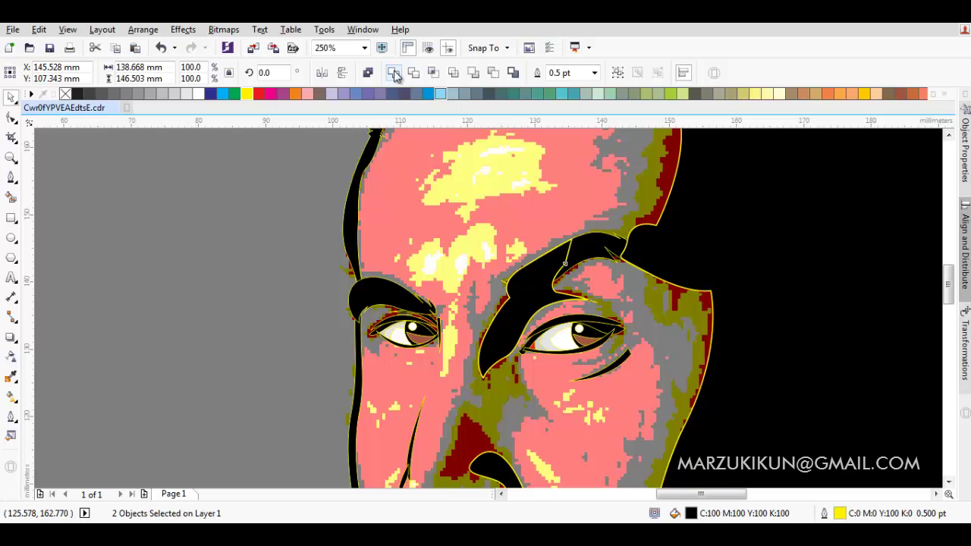
Start a new curve from the eye's left corner across the eye along the upper eyelid.
key(space)
scroll(468, 333, up, 2)
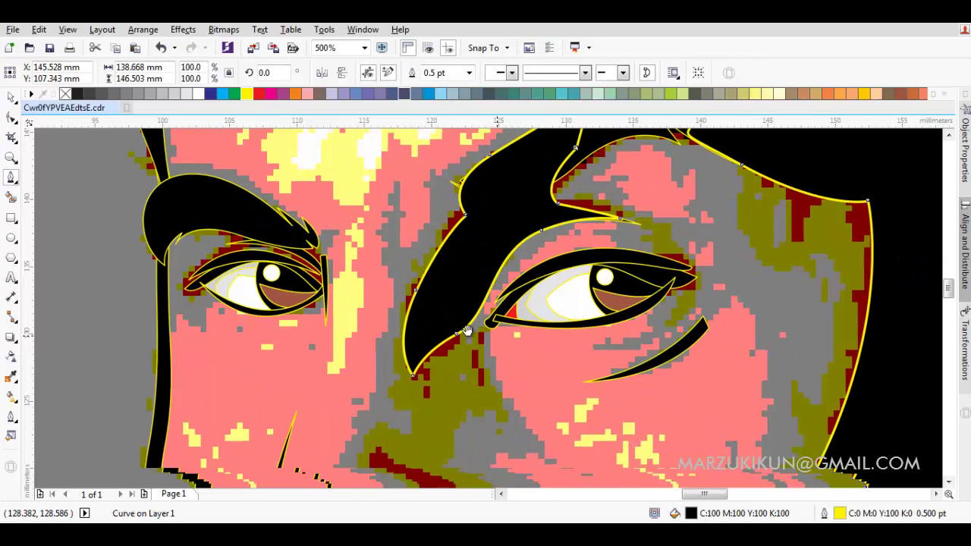
scroll(468, 333, up, 2)
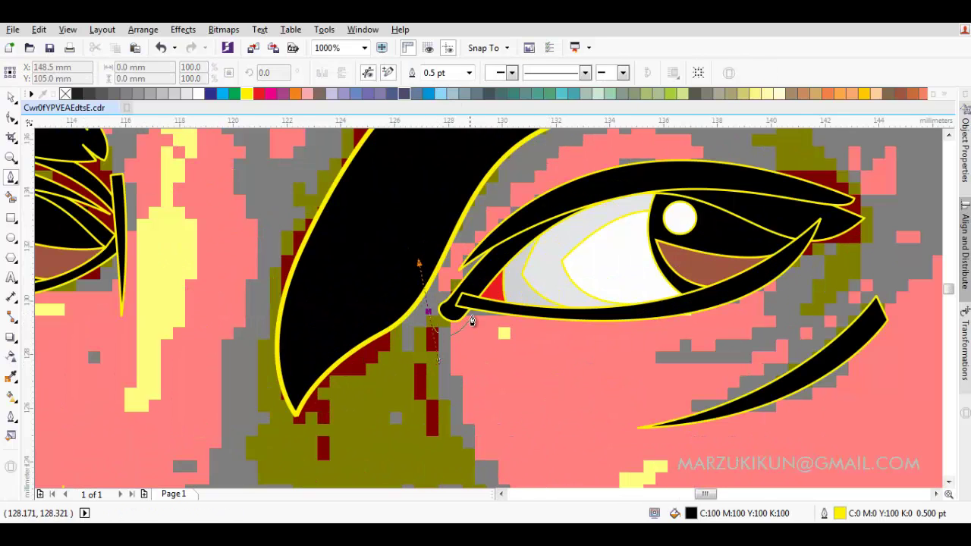
drag(463, 298, 506, 297)
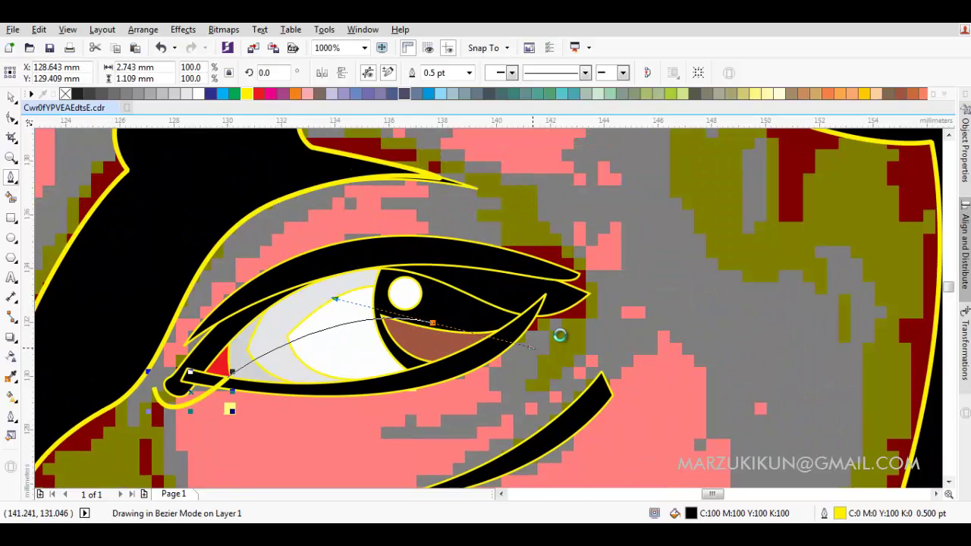
drag(610, 297, 638, 288)
drag(429, 240, 271, 240)
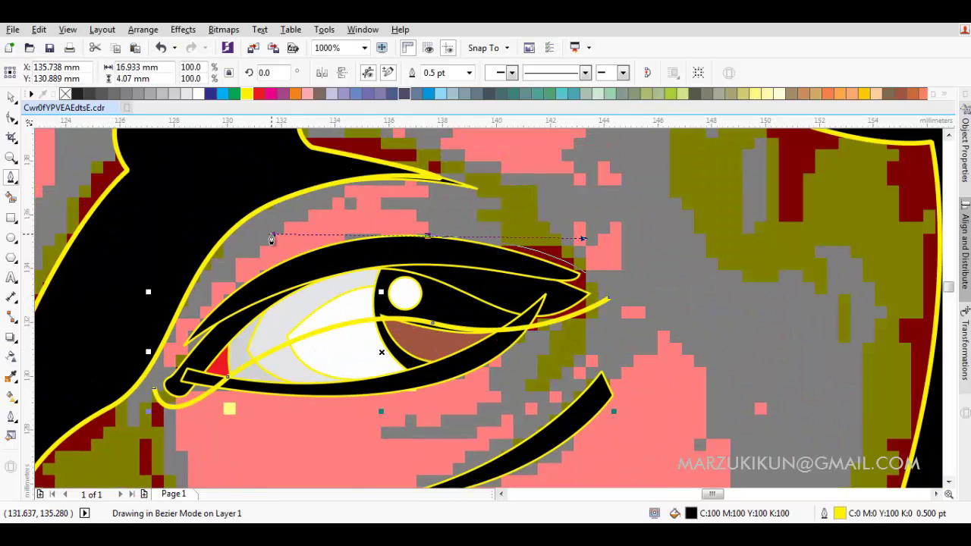
Draw a closed shape over the first upper eyelid and weld it into the eyelid.
click(190, 358)
scroll(182, 359, up, 2)
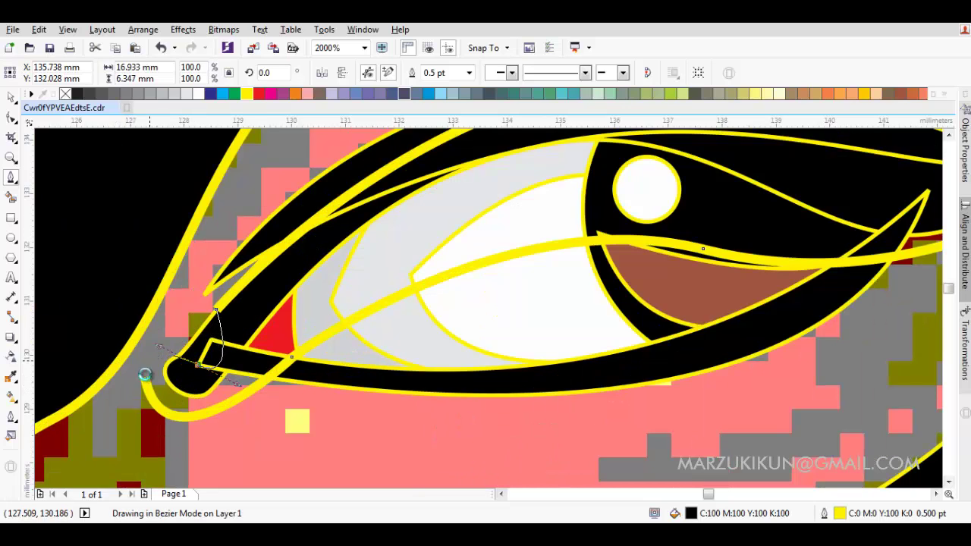
click(145, 375)
key(space)
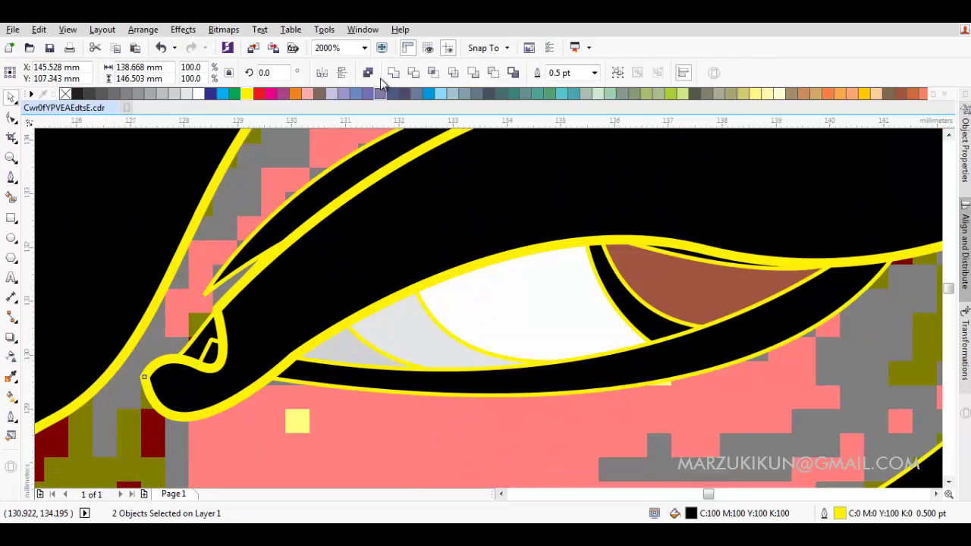
click(394, 72)
Trace a closed shape from the other upper eyelid up along its eyebrow.
scroll(357, 235, down, 1)
scroll(501, 233, left, 3)
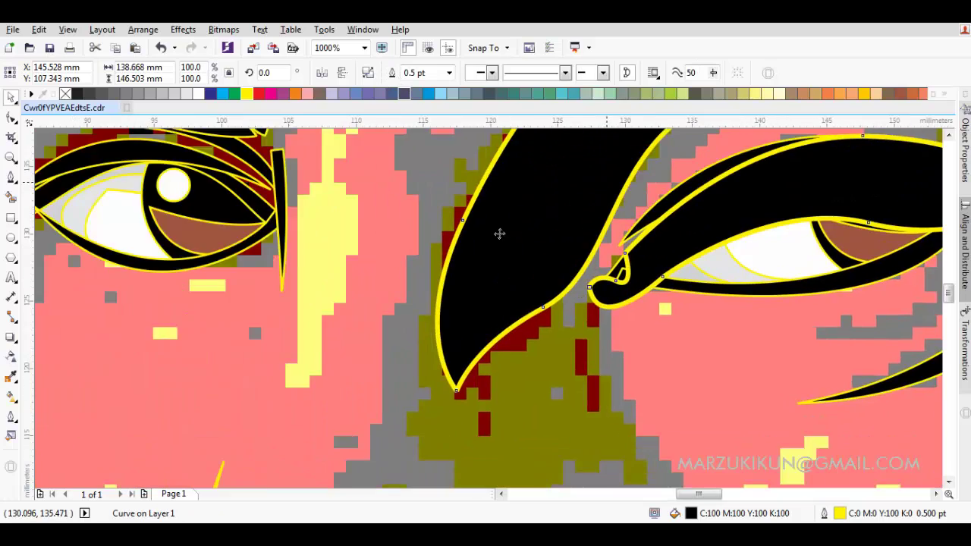
scroll(455, 224, down, 1)
scroll(410, 213, up, 2)
scroll(411, 227, up, 2)
key(space)
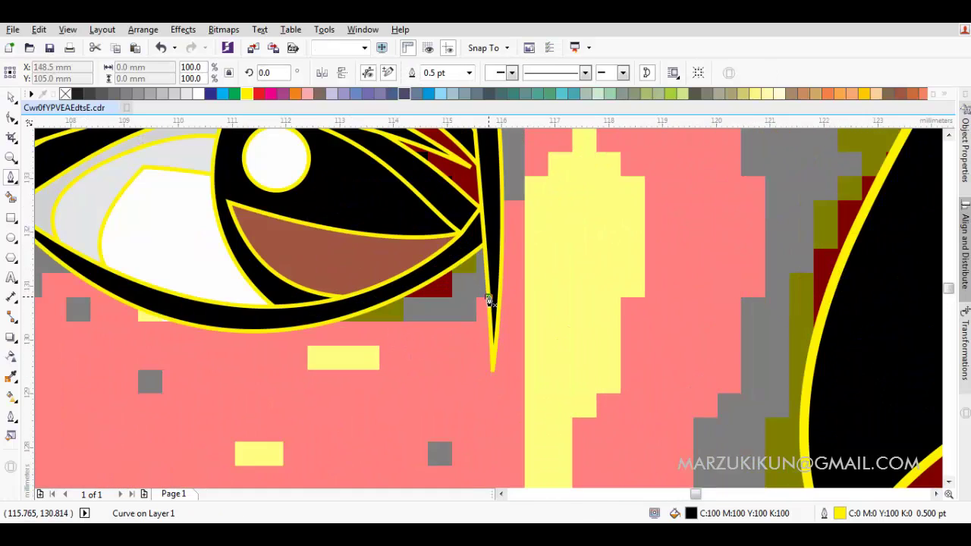
scroll(342, 236, down, 1)
scroll(336, 243, up, 1)
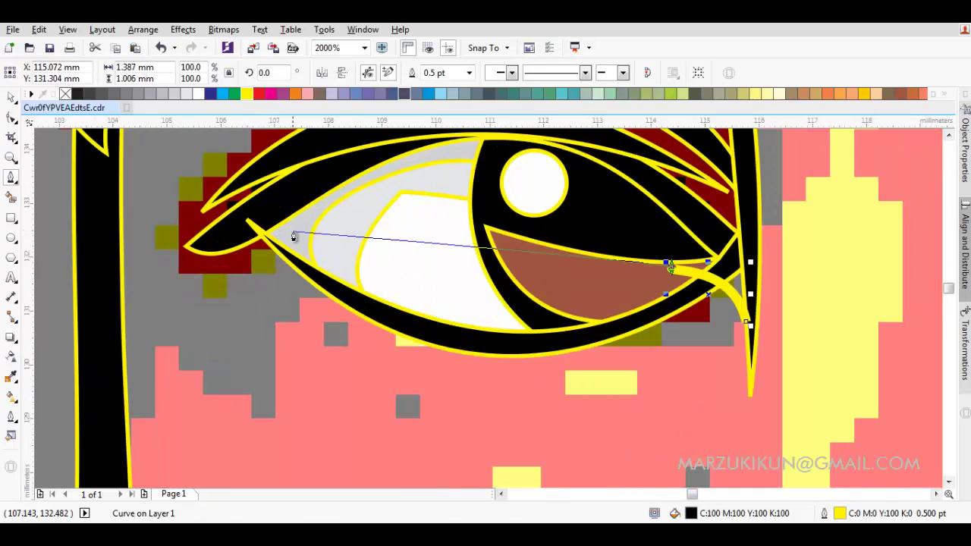
drag(292, 229, 183, 329)
click(158, 309)
scroll(151, 318, down, 1)
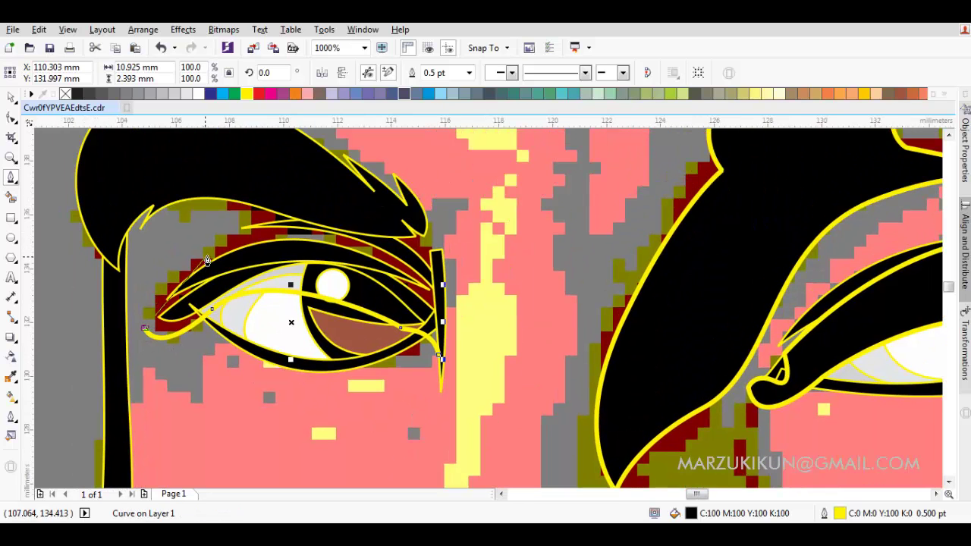
drag(305, 211, 267, 193)
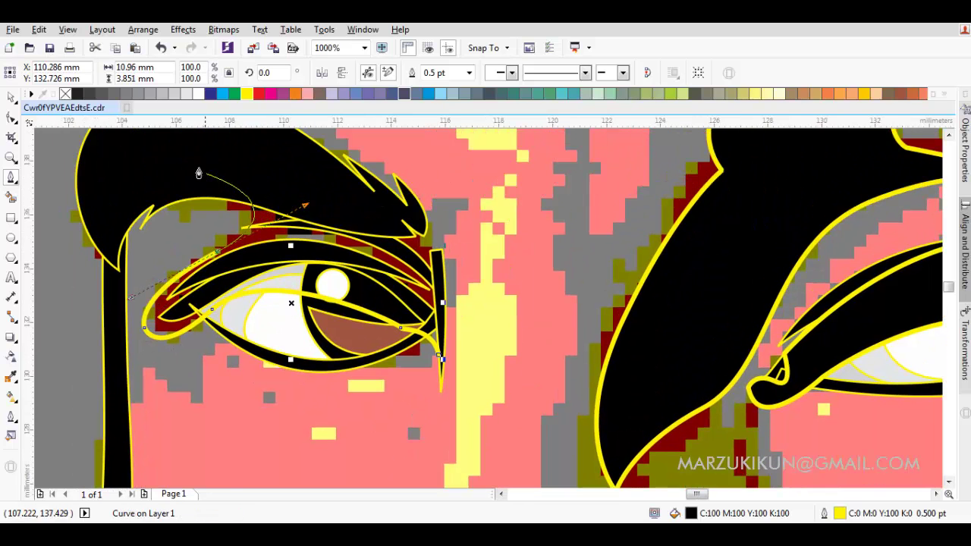
mouse_move(196, 167)
mouse_down()
mouse_move(312, 195)
mouse_move(465, 258)
mouse_up()
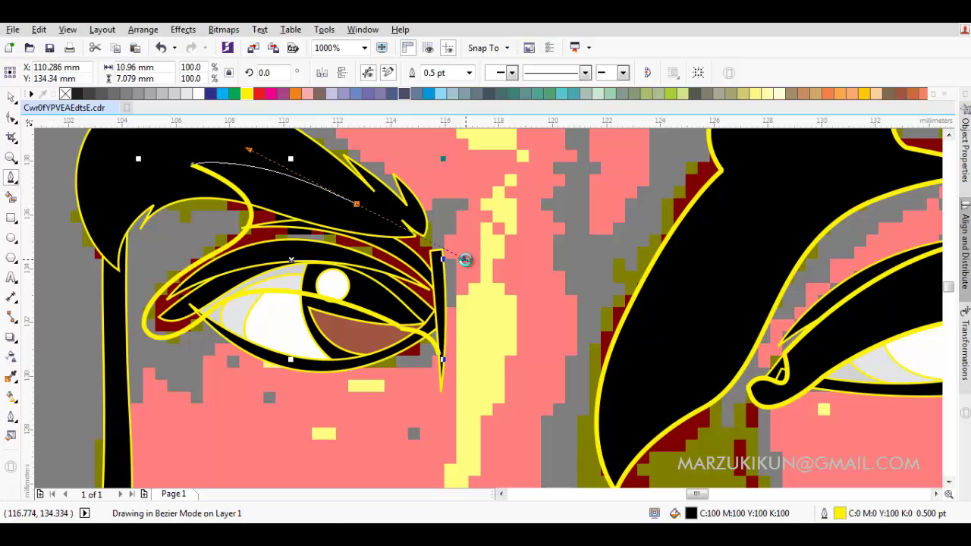
click(442, 306)
click(444, 351)
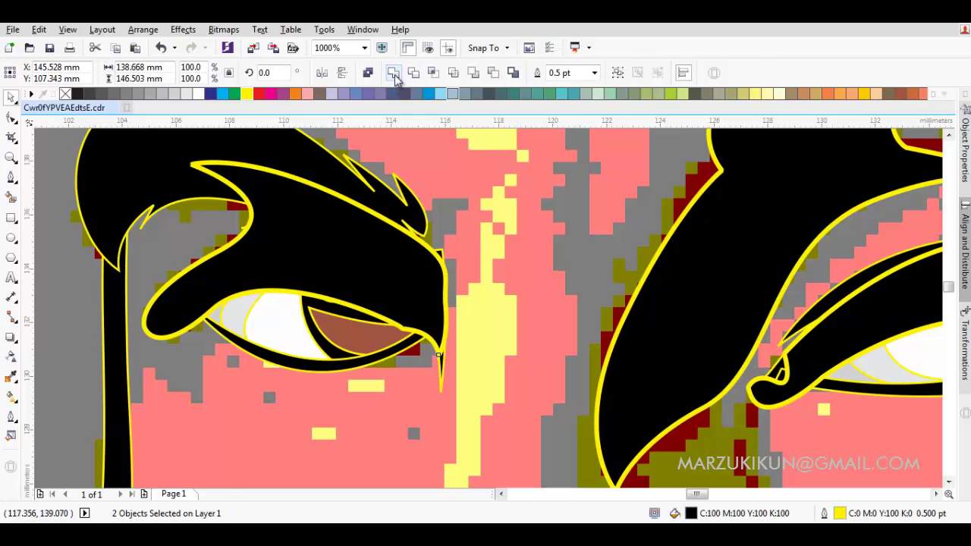
scroll(426, 353, down, 2)
scroll(426, 354, down, 2)
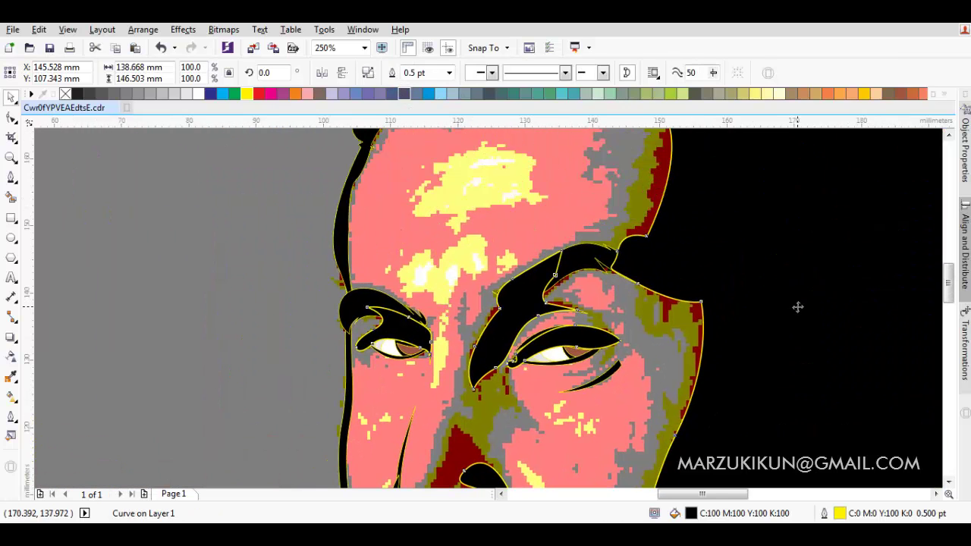
Delete the stray traced curve beside the ear.
shift+click(549, 188)
click(433, 73)
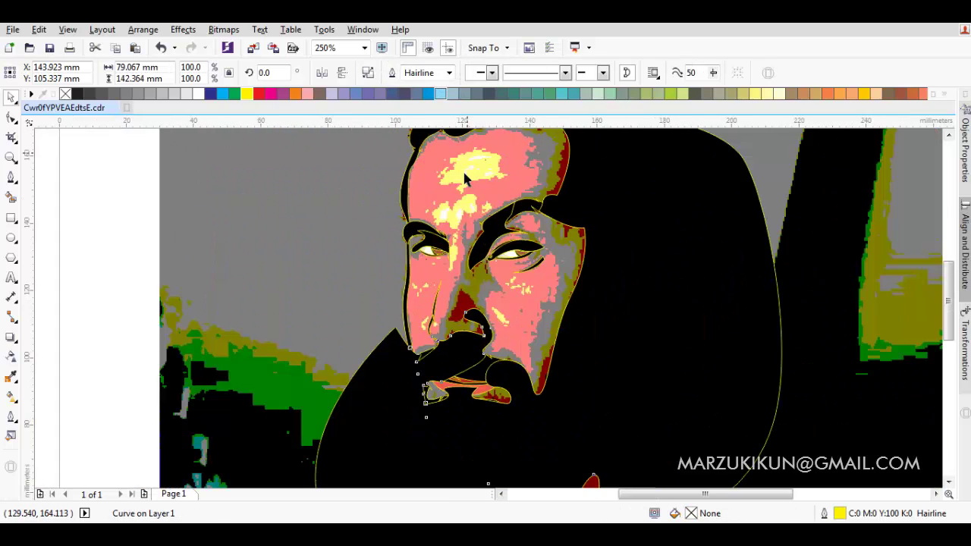
drag(476, 279, 404, 253)
click(661, 292)
right_click(661, 293)
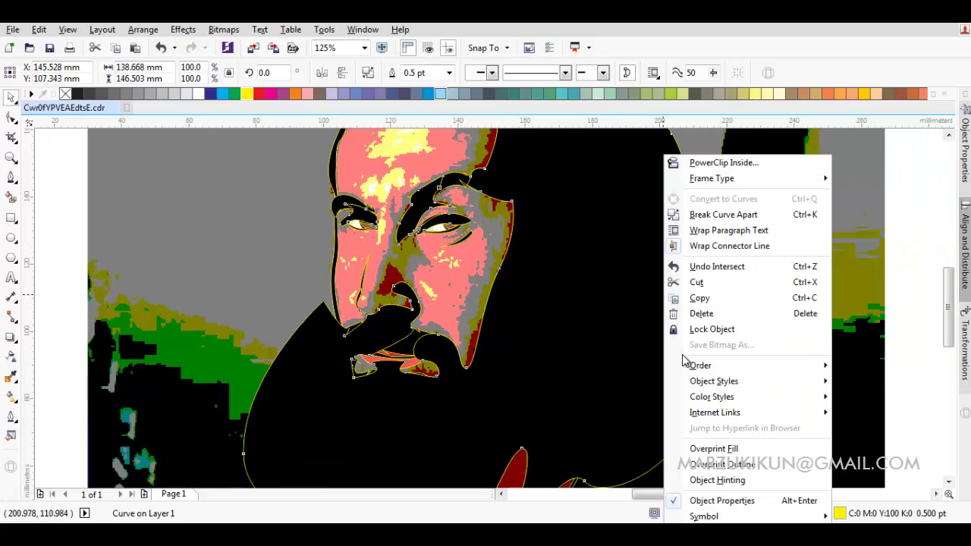
click(706, 319)
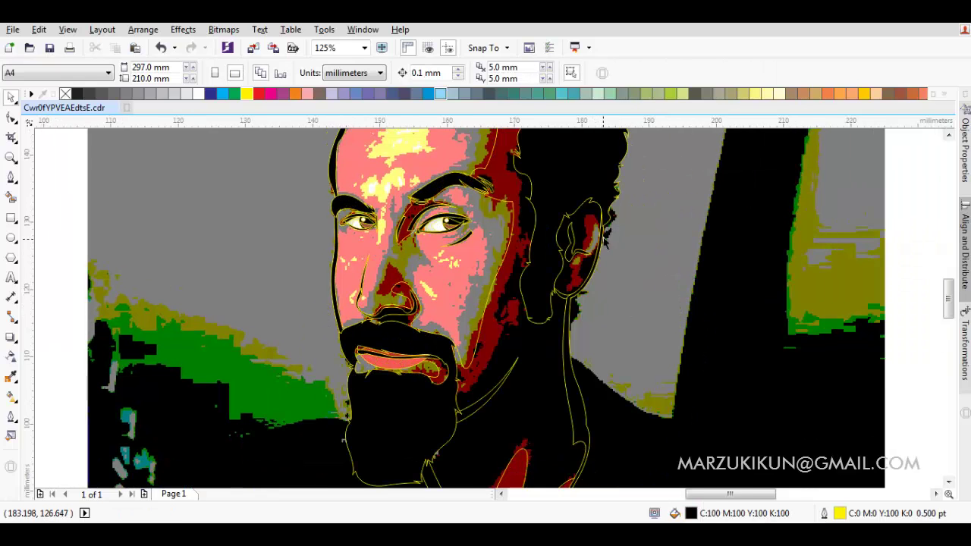
Draw the ear's inner fold shape and weld it into the ear.
scroll(600, 304, up, 2)
key(F5)
drag(563, 219, 574, 235)
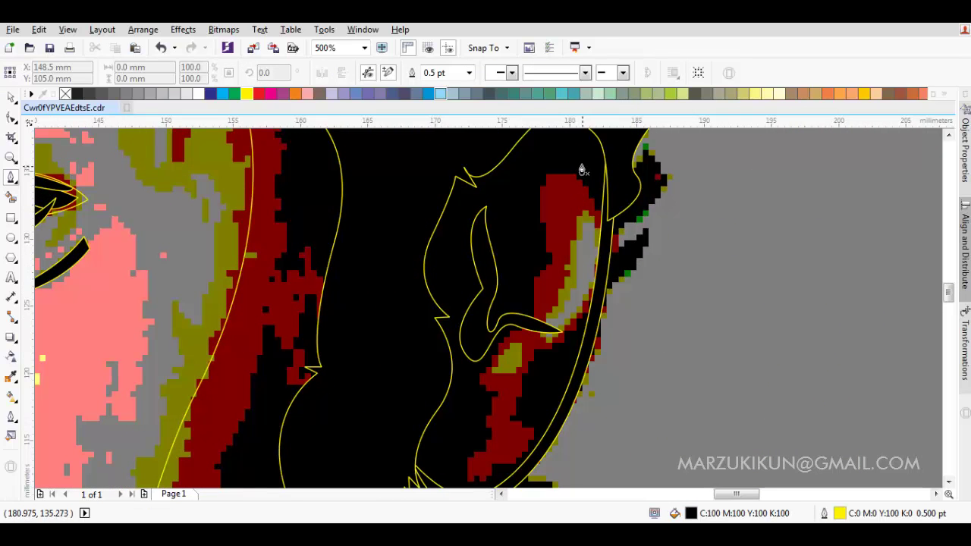
click(620, 279)
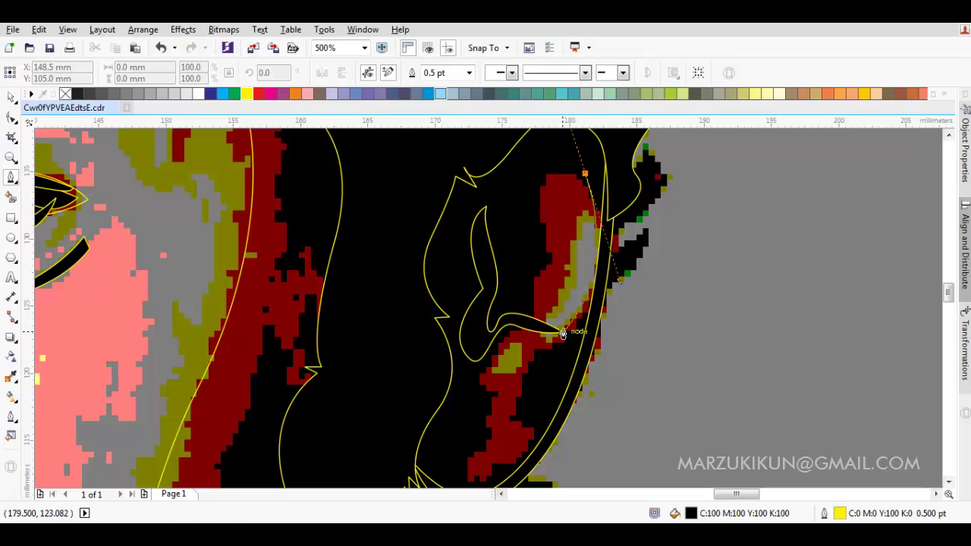
mouse_move(562, 334)
mouse_down()
mouse_move(527, 324)
mouse_move(546, 316)
mouse_up()
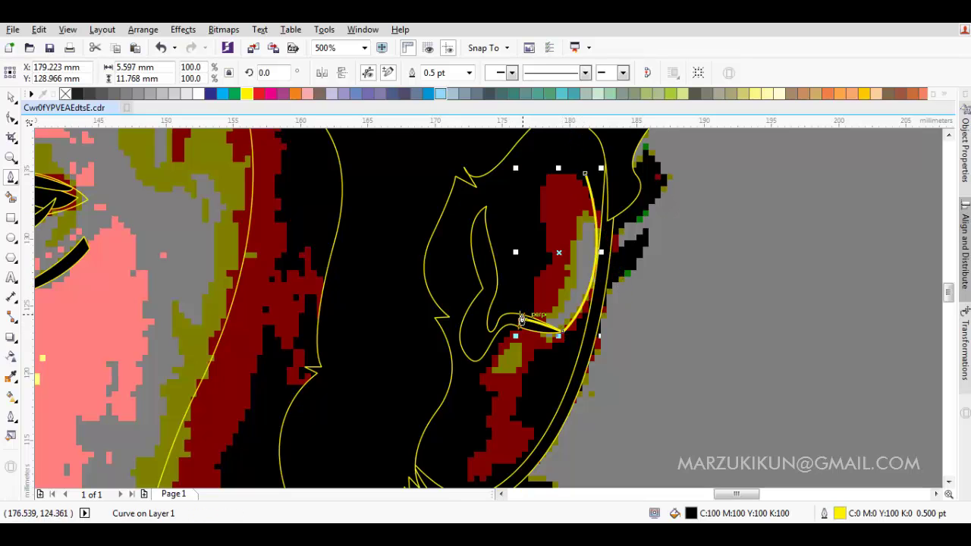
click(585, 174)
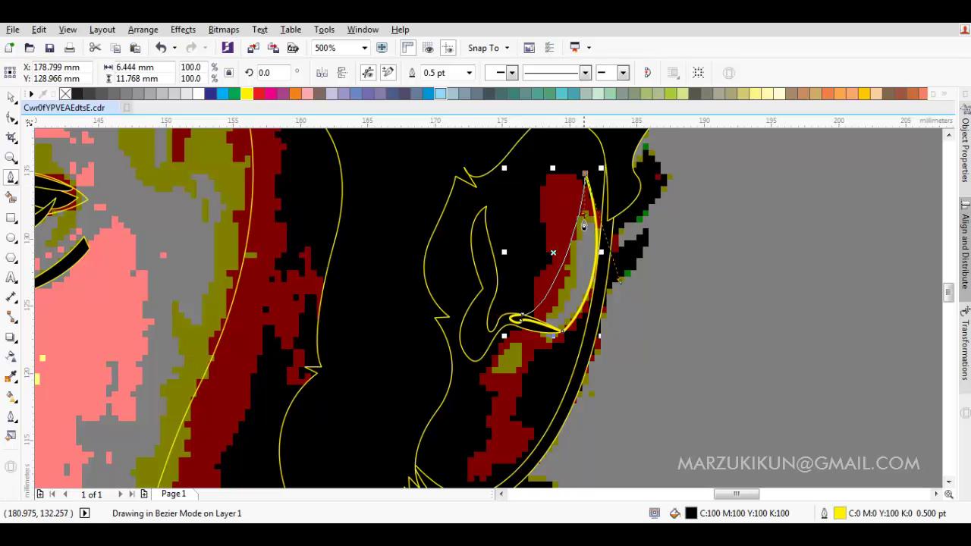
key(space)
click(493, 72)
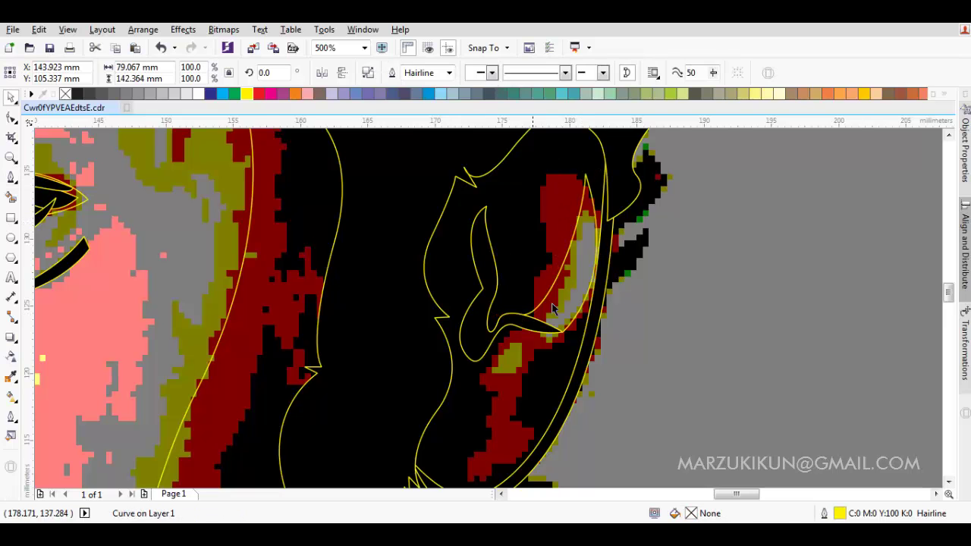
Cut a crescent-shaped gap into the ear with Back Minus Front.
scroll(559, 262, down, 2)
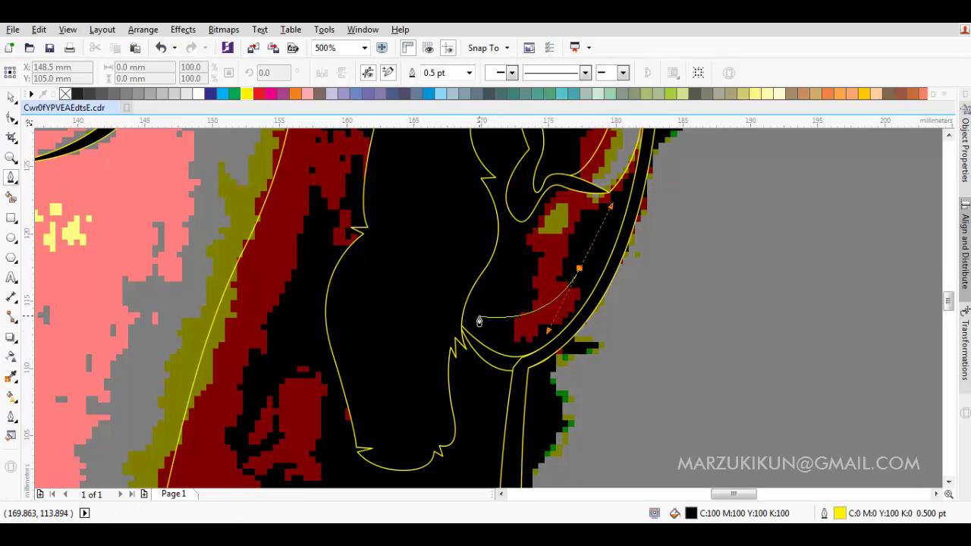
click(478, 316)
drag(581, 267, 548, 331)
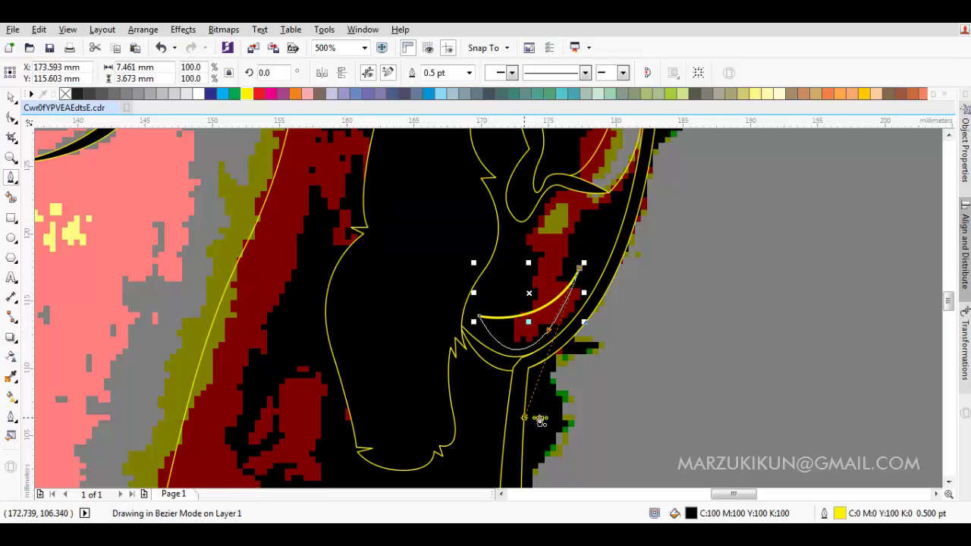
click(479, 316)
key(space)
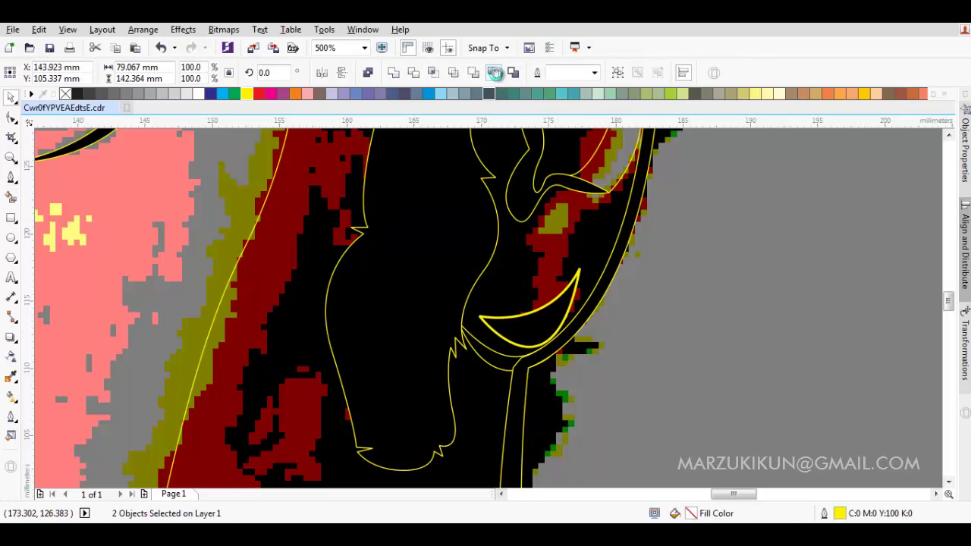
click(495, 72)
scroll(526, 174, down, 3)
scroll(585, 256, down, 3)
click(592, 256)
Send the photo behind the traced shapes.
right_click(592, 256)
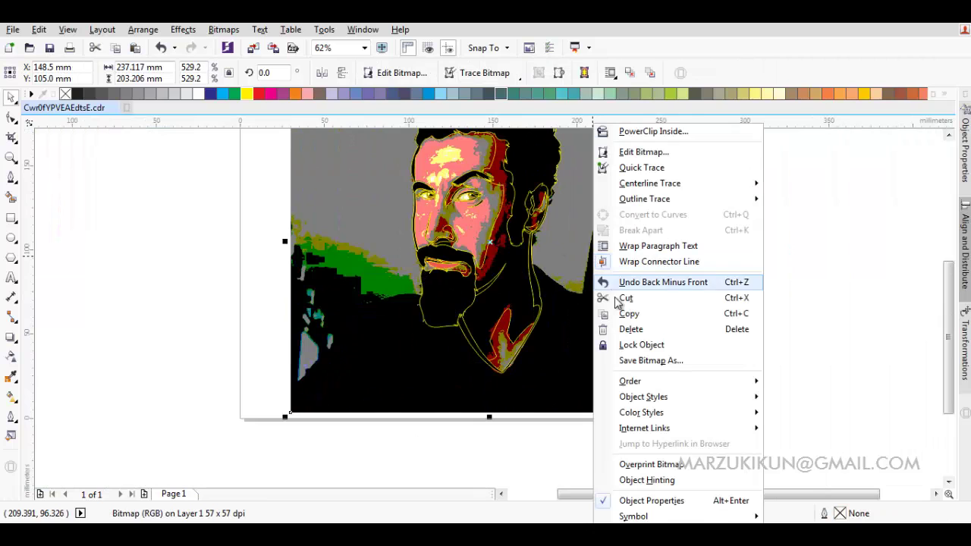
mouse_move(630, 381)
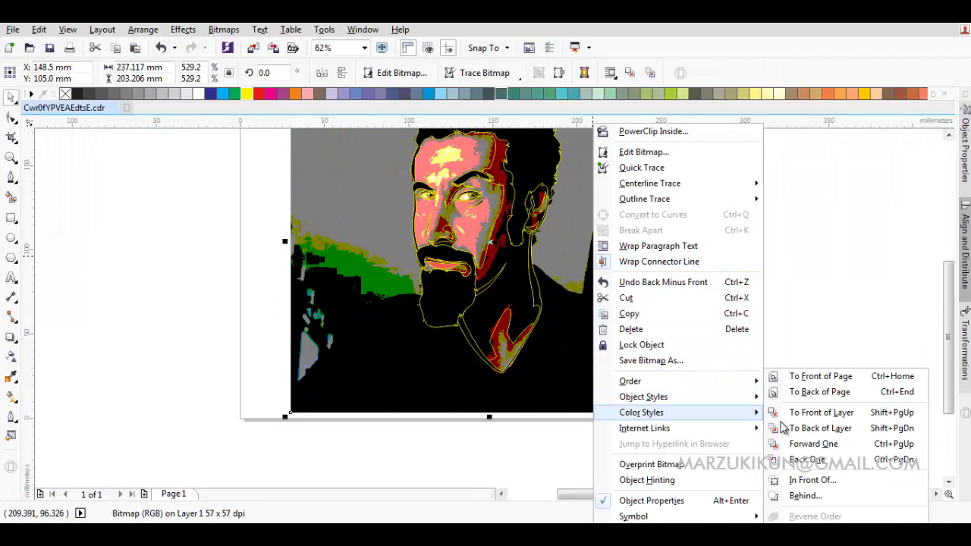
click(808, 459)
click(783, 358)
scroll(477, 252, up, 2)
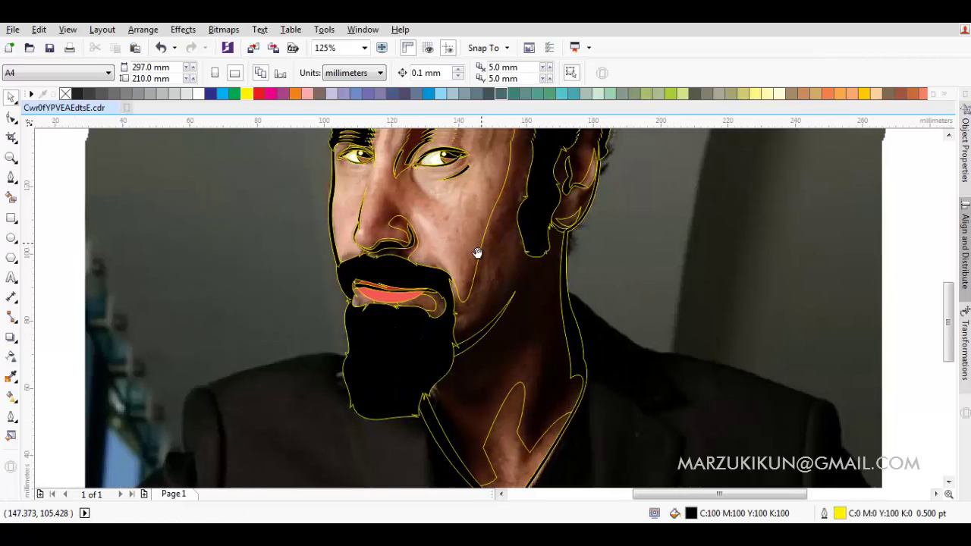
Fill the face with a light CMYK skin tone, C5 M38 Y47 K0, sampled from the photo.
key(i)
click(475, 227)
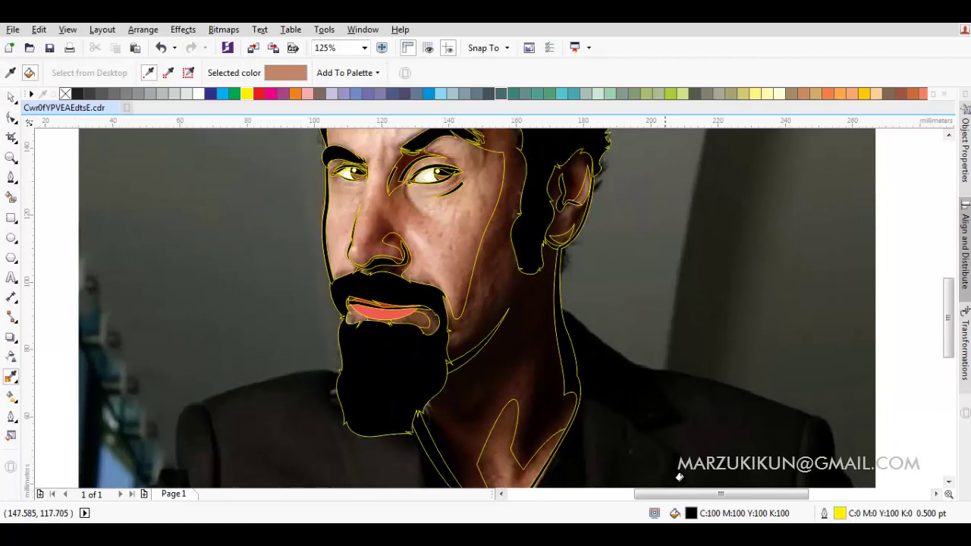
double_click(697, 514)
click(615, 169)
click(612, 190)
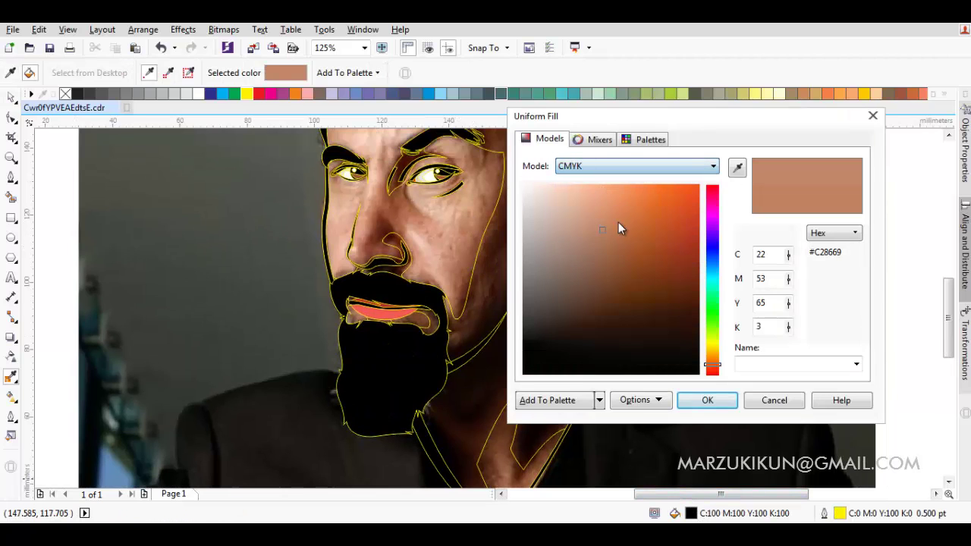
click(605, 216)
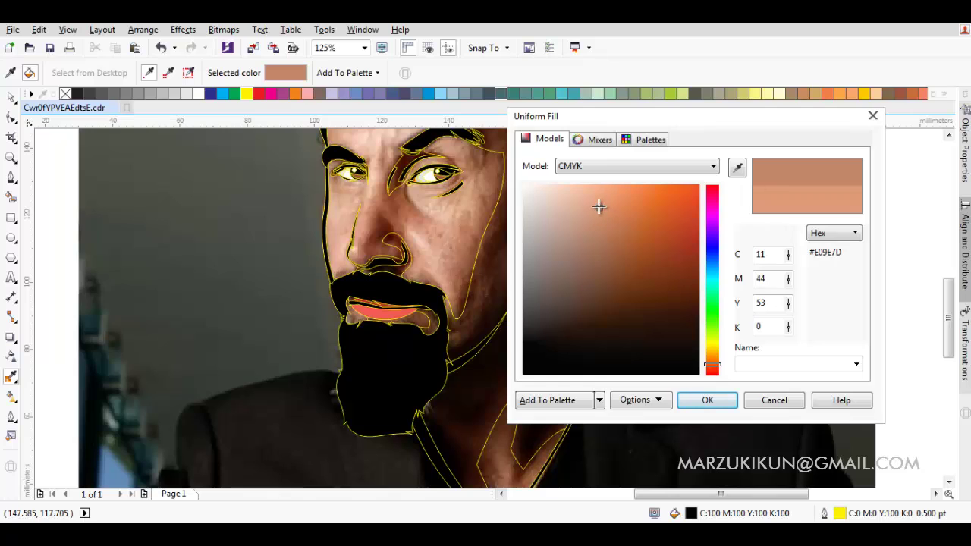
key(Return)
click(453, 227)
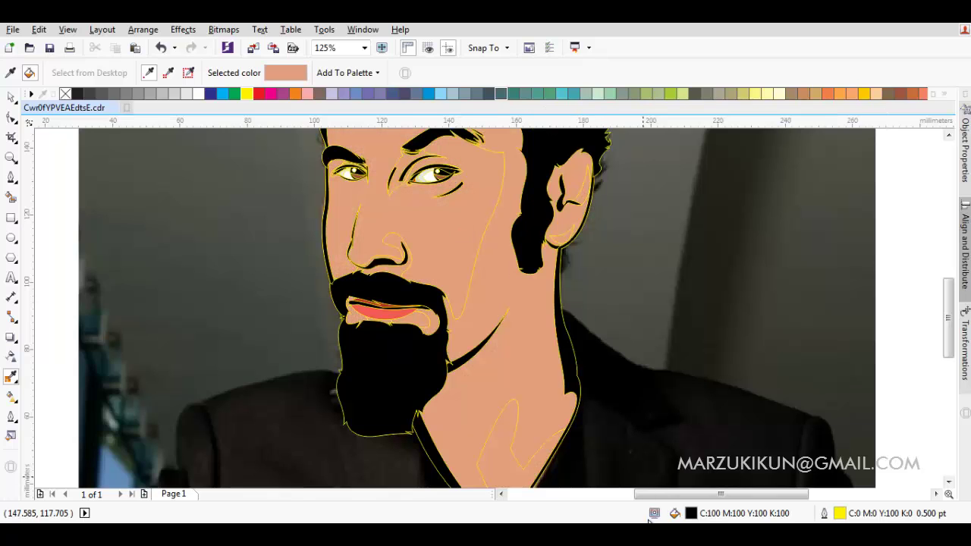
Fill the shaded cheek and neck region with a dark reddish brown.
key(shift+F11)
drag(624, 242, 629, 259)
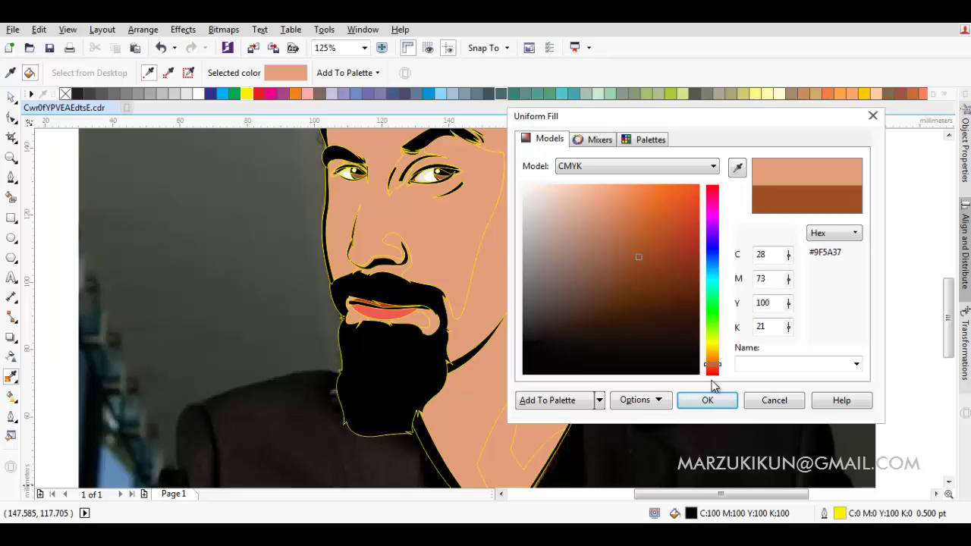
drag(714, 369, 716, 371)
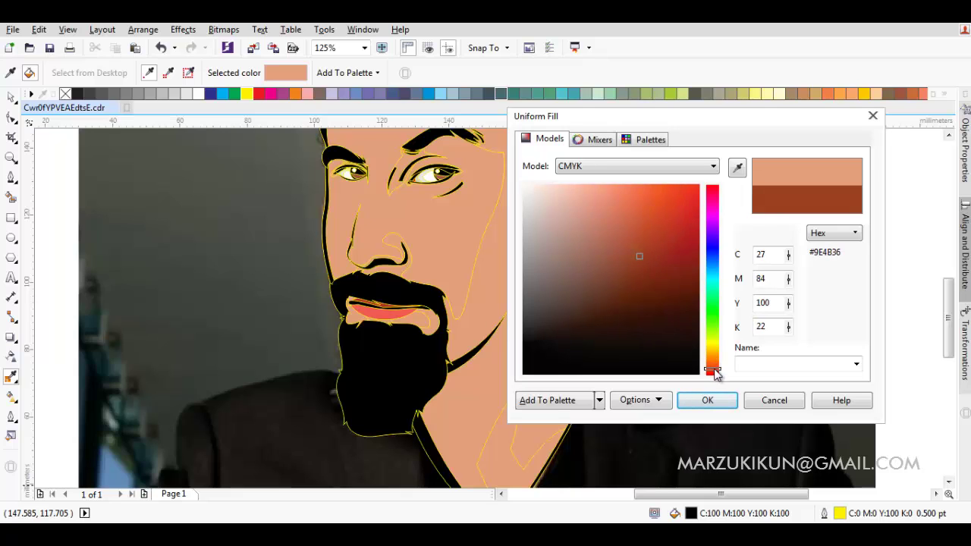
key(Return)
click(520, 296)
Select the face skin shape and review its fill colour.
key(space)
scroll(445, 301, up, 3)
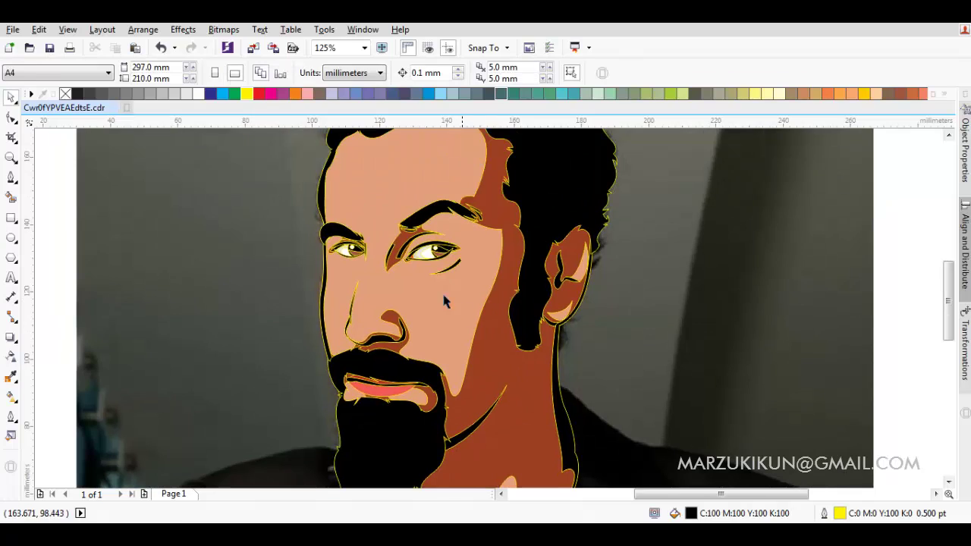
click(445, 301)
double_click(720, 513)
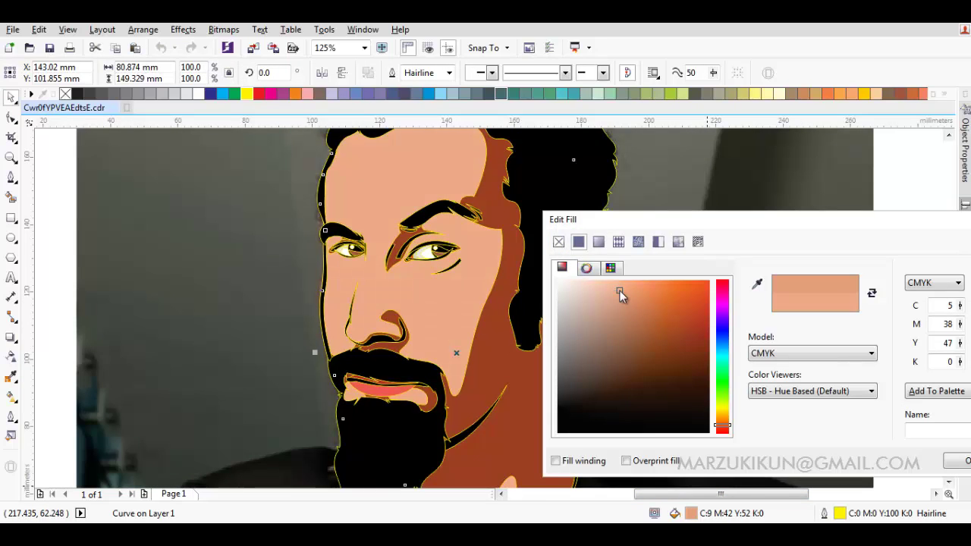
key(Return)
scroll(774, 354, down, 2)
Move the original photo to the left of the cartoon portrait.
key(Escape)
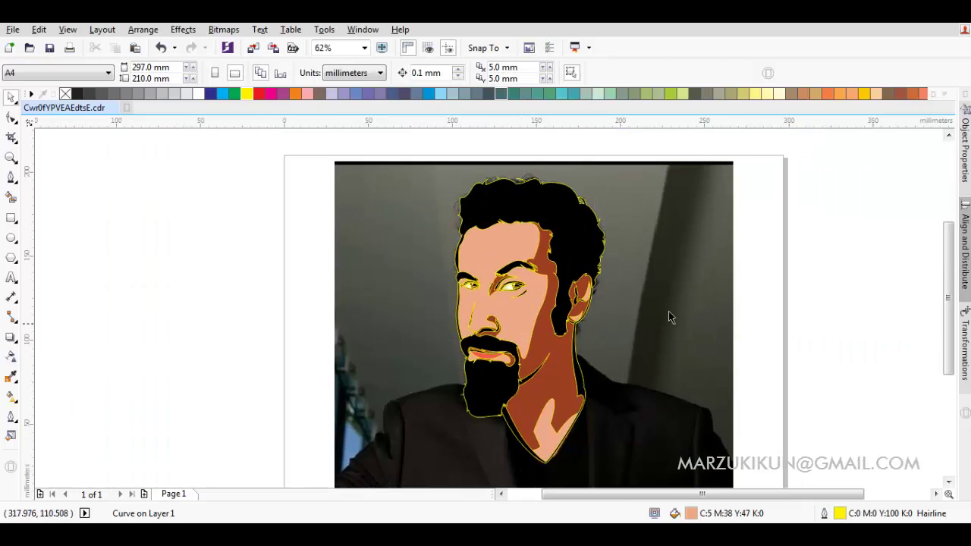
click(134, 182)
scroll(692, 335, down, 2)
drag(577, 331, 386, 323)
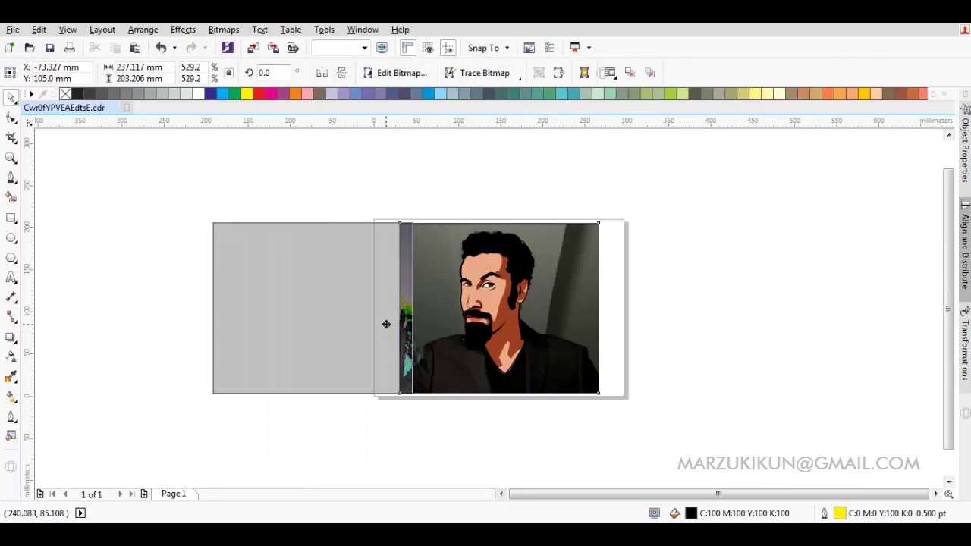
click(744, 357)
scroll(443, 300, up, 2)
drag(443, 300, 521, 305)
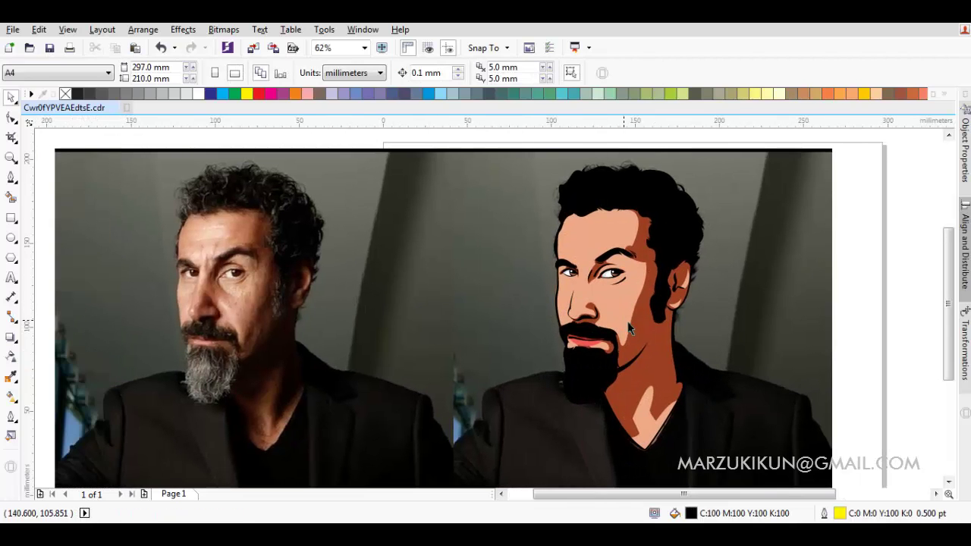
Reshape the brown shading edge down toward the chin.
key(F10)
click(647, 328)
scroll(648, 329, up, 4)
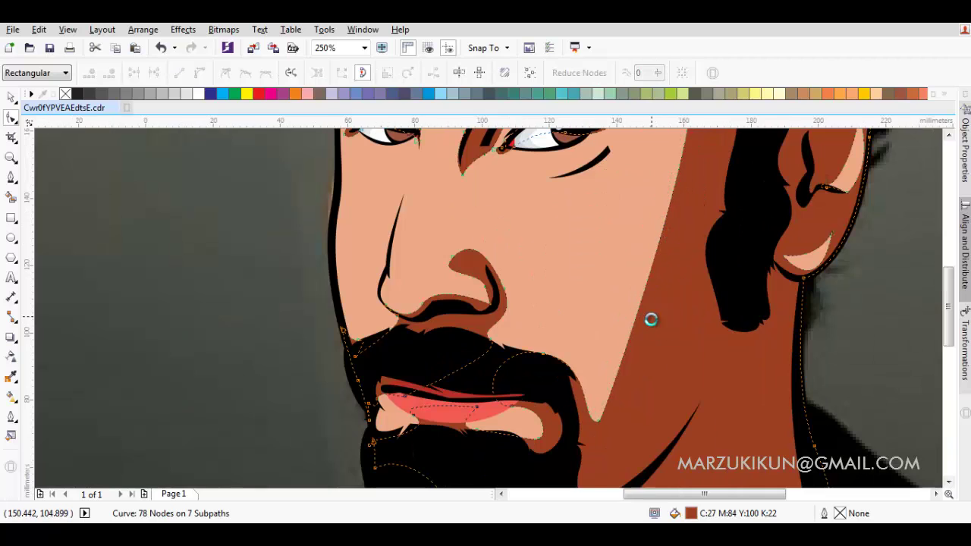
scroll(651, 318, down, 2)
scroll(665, 283, up, 2)
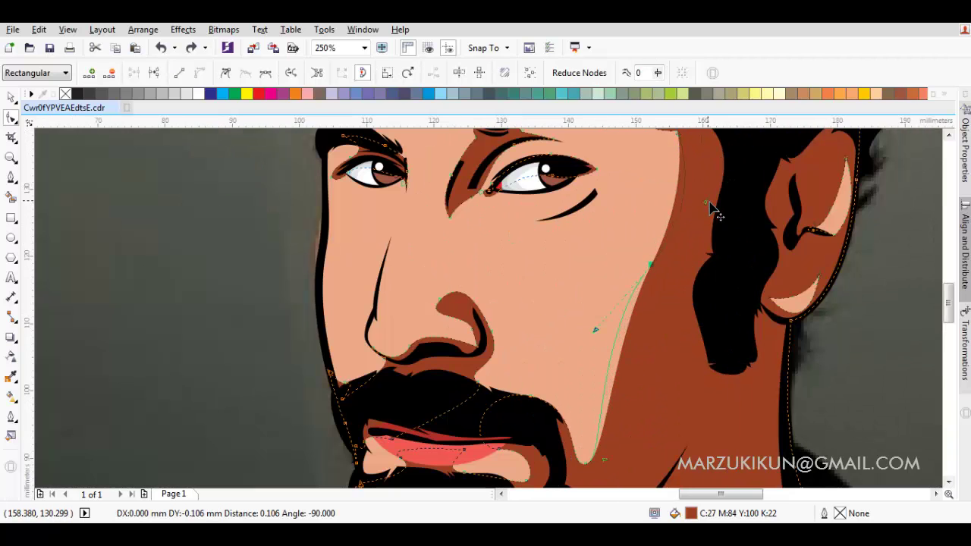
scroll(617, 412, down, 2)
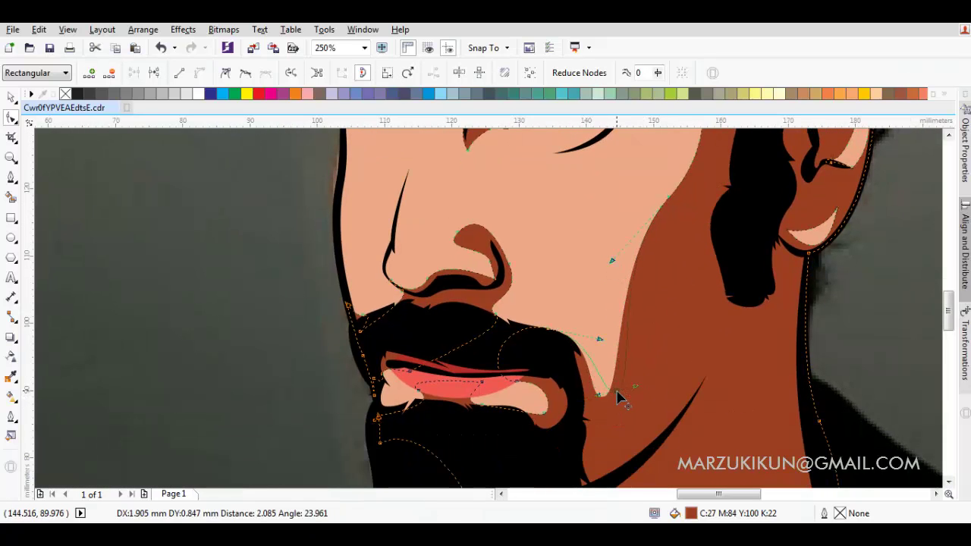
drag(605, 402, 659, 387)
key(space)
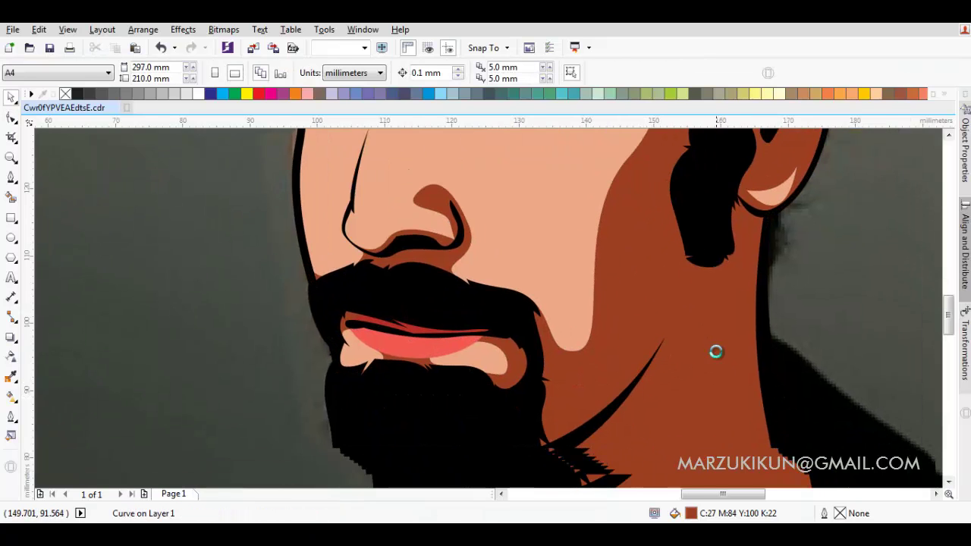
key(F4)
key(Escape)
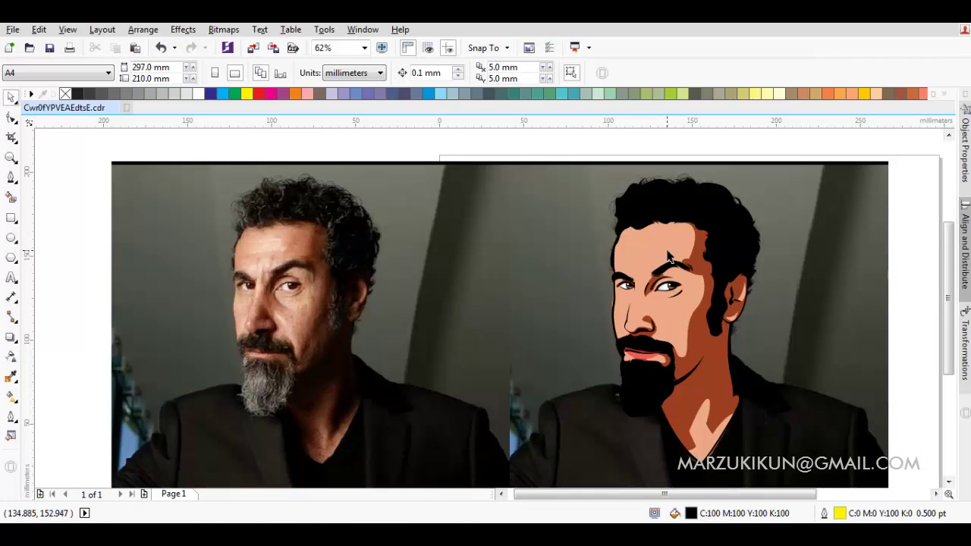
Begin a Bezier crease line between the eyebrows.
scroll(668, 258, up, 3)
scroll(610, 306, up, 1)
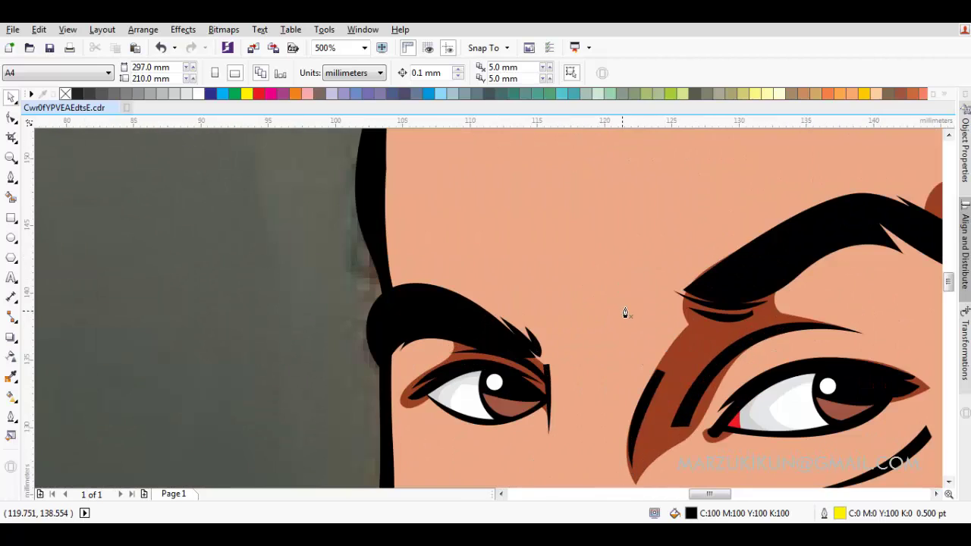
key(F5)
drag(628, 300, 607, 340)
click(615, 358)
Close the crease shape between the brows and trim it out of the skin.
scroll(622, 358, up, 1)
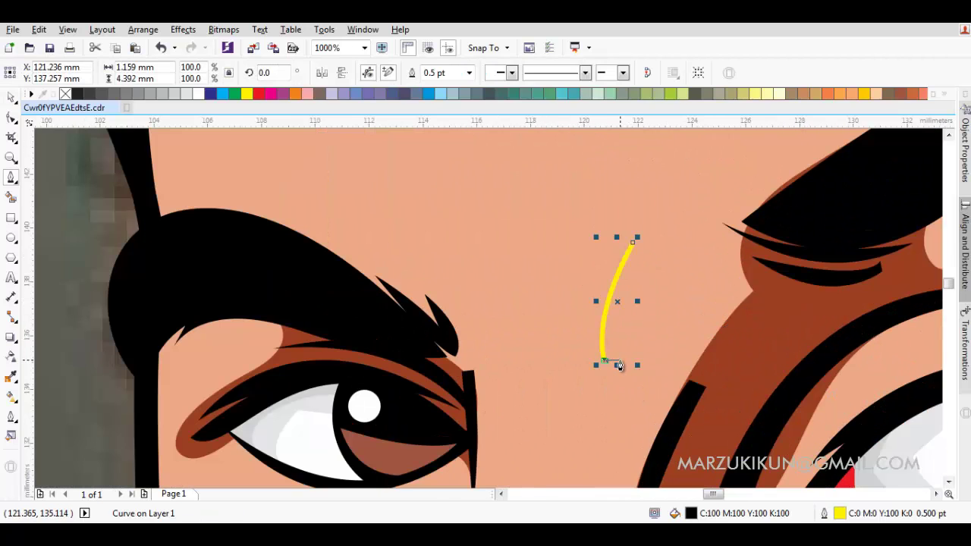
click(620, 360)
drag(632, 243, 724, 348)
key(space)
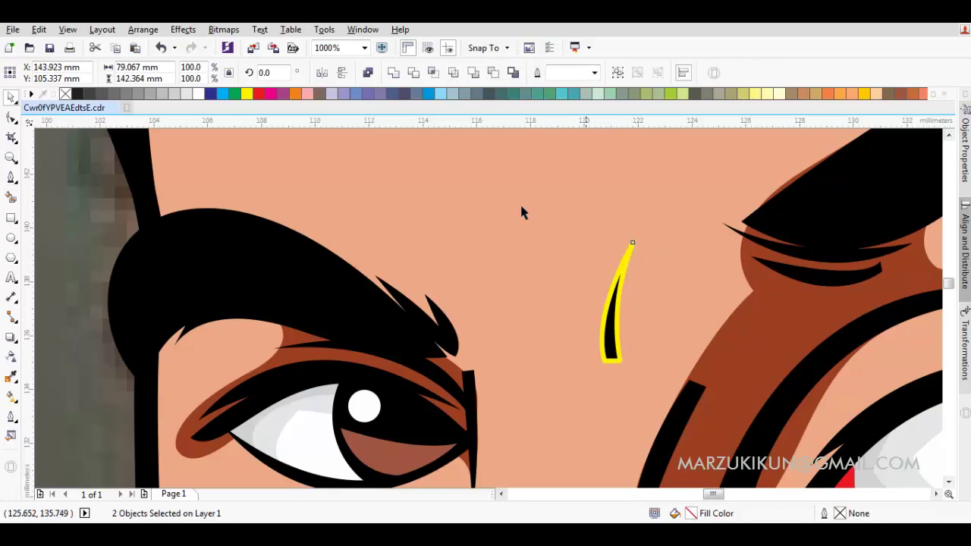
click(393, 72)
Zoom out to both portraits and select the face skin shape.
scroll(510, 199, down, 3)
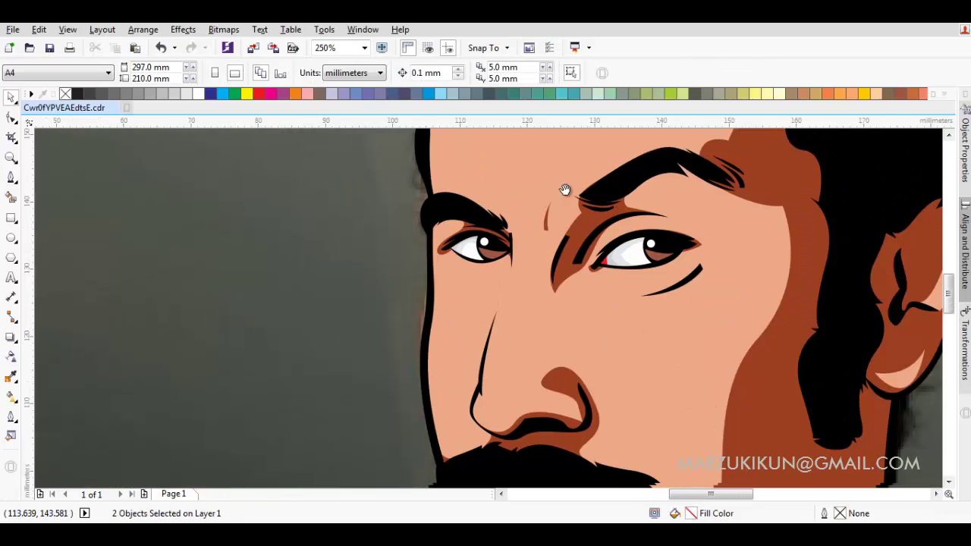
scroll(561, 227, down, 2)
scroll(550, 265, left, 2)
scroll(683, 228, down, 1)
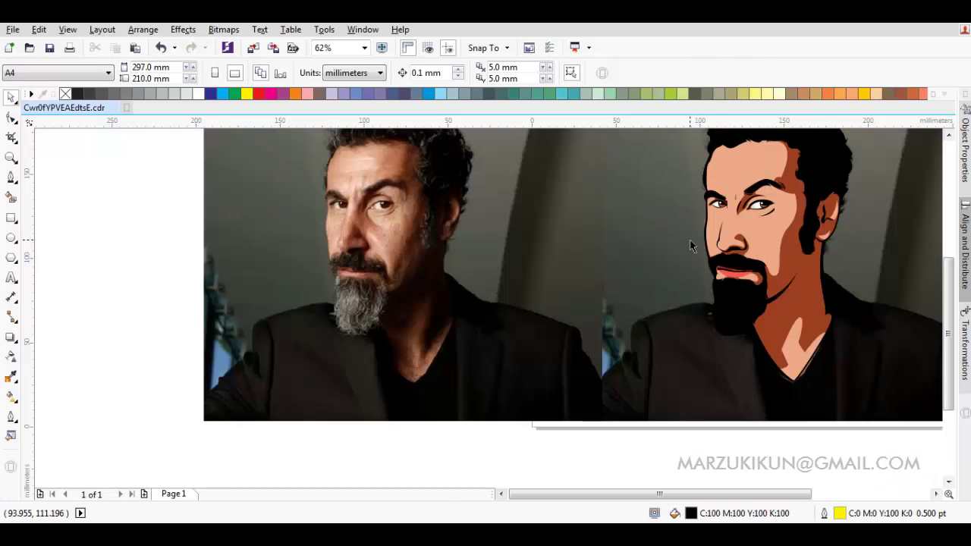
click(726, 186)
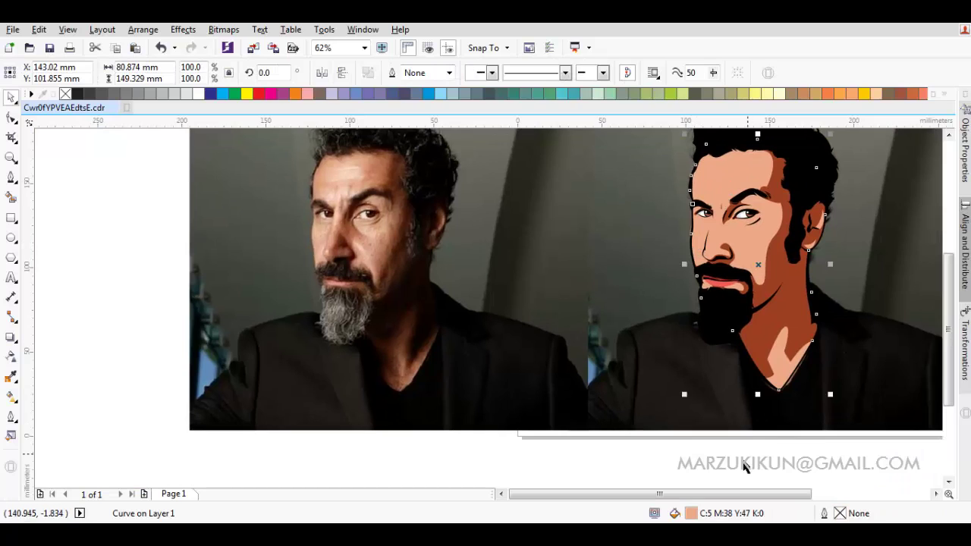
Try a more orange skin fill, then cancel it.
double_click(717, 509)
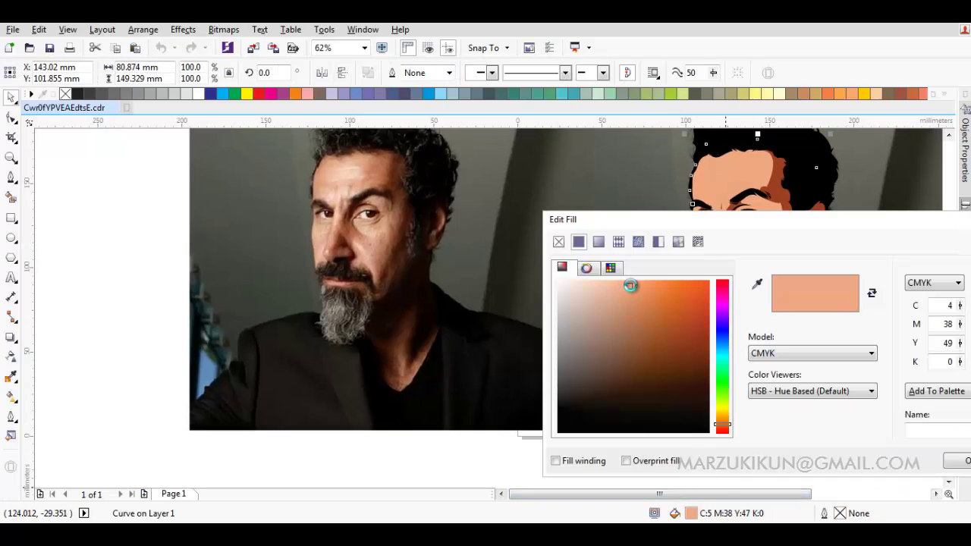
drag(630, 286, 634, 288)
key(Escape)
Change the shading fill to a lighter brown, C25 M76 Y86 K16.
click(787, 301)
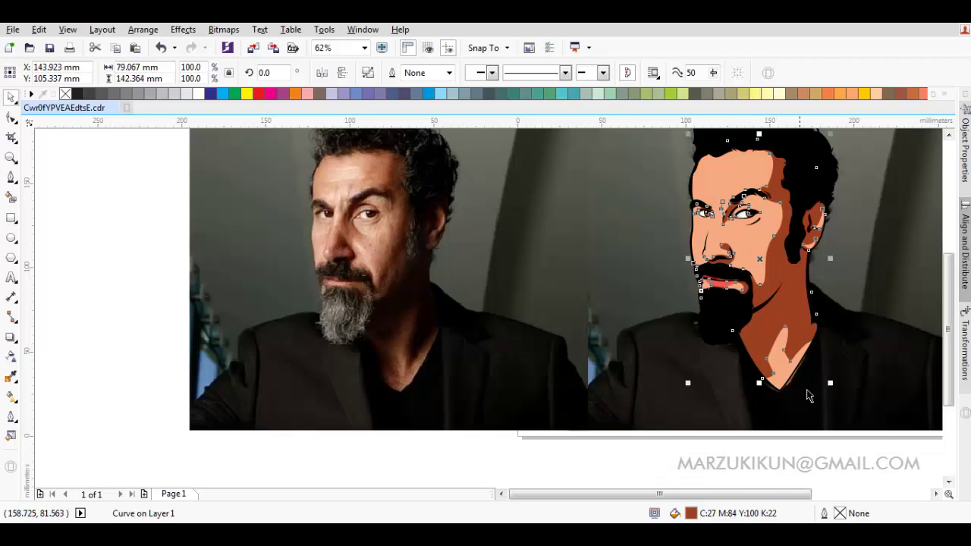
key(shift+F11)
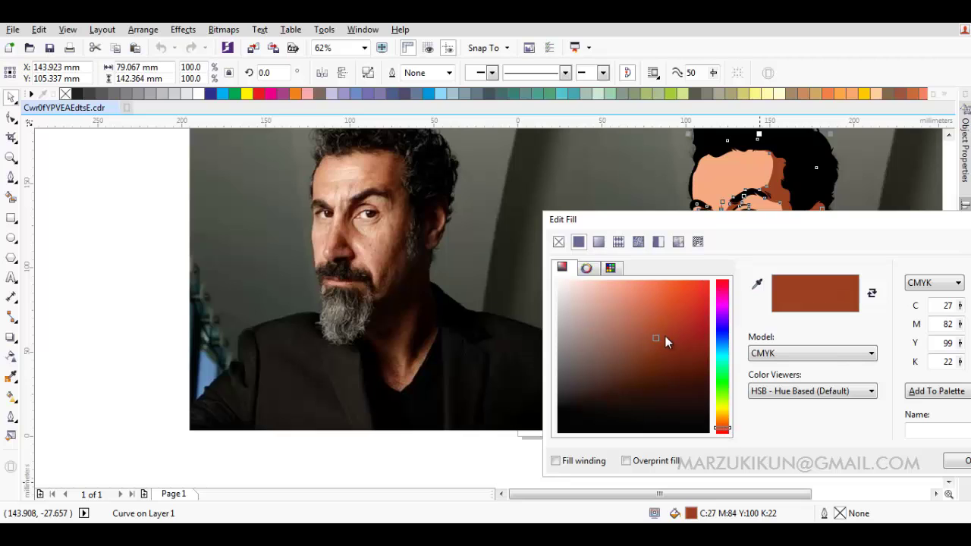
drag(722, 217, 773, 337)
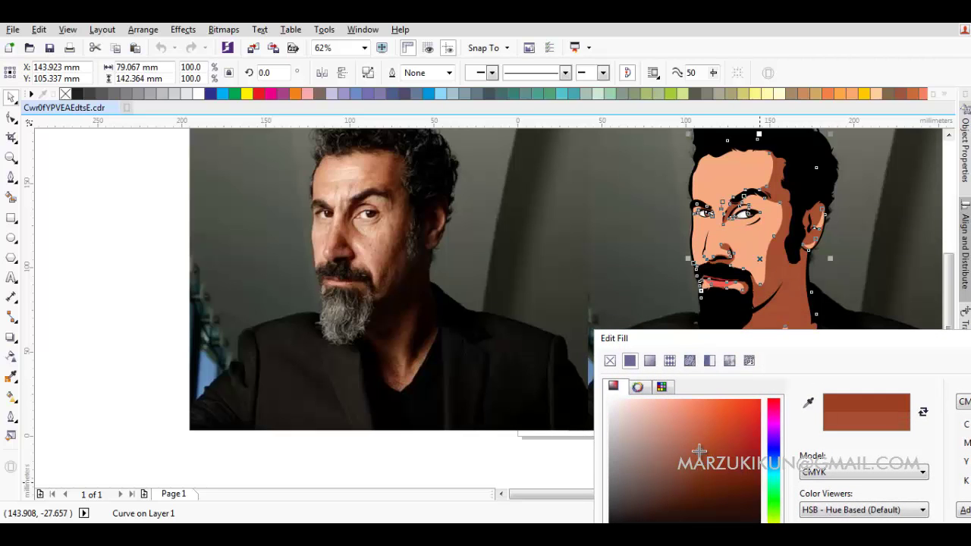
key(Return)
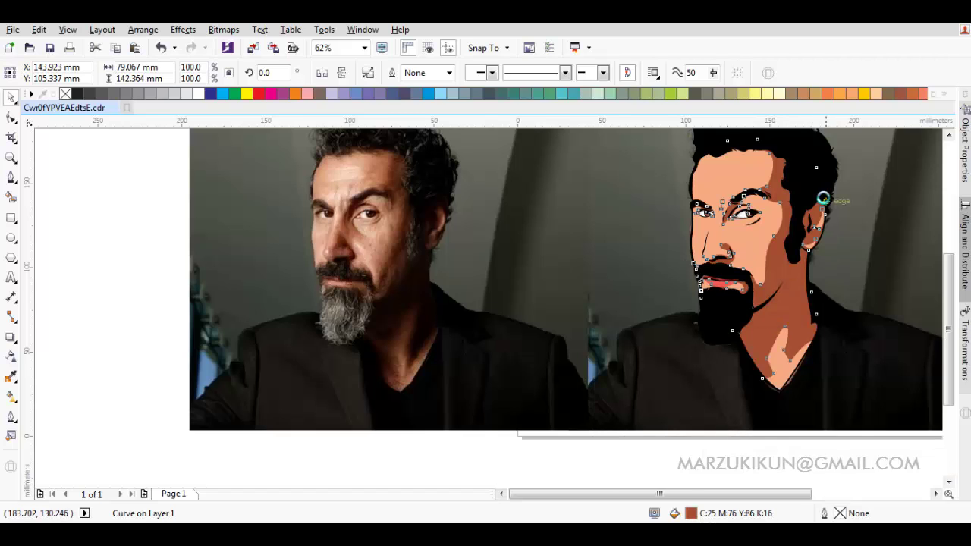
scroll(824, 200, up, 3)
scroll(797, 291, up, 1)
scroll(782, 319, down, 1)
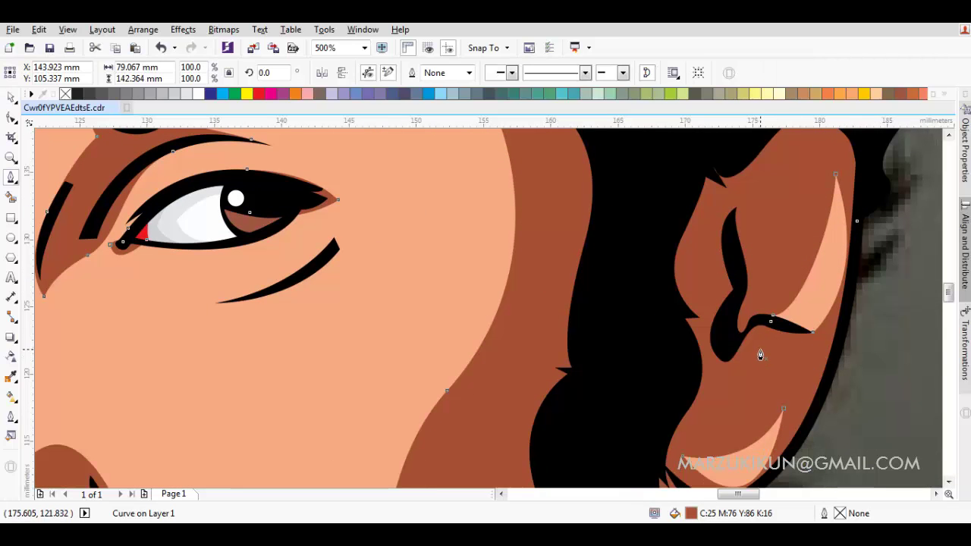
Reshape the light cheek shape's lower curve and end node below the ear.
scroll(751, 349, down, 1)
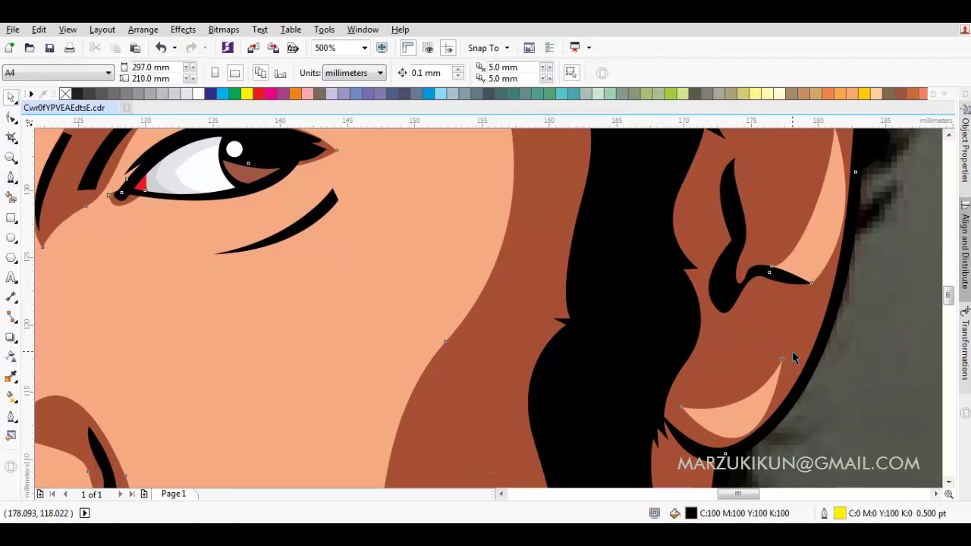
key(F10)
mouse_move(773, 375)
mouse_down()
mouse_move(804, 367)
mouse_move(795, 355)
mouse_up()
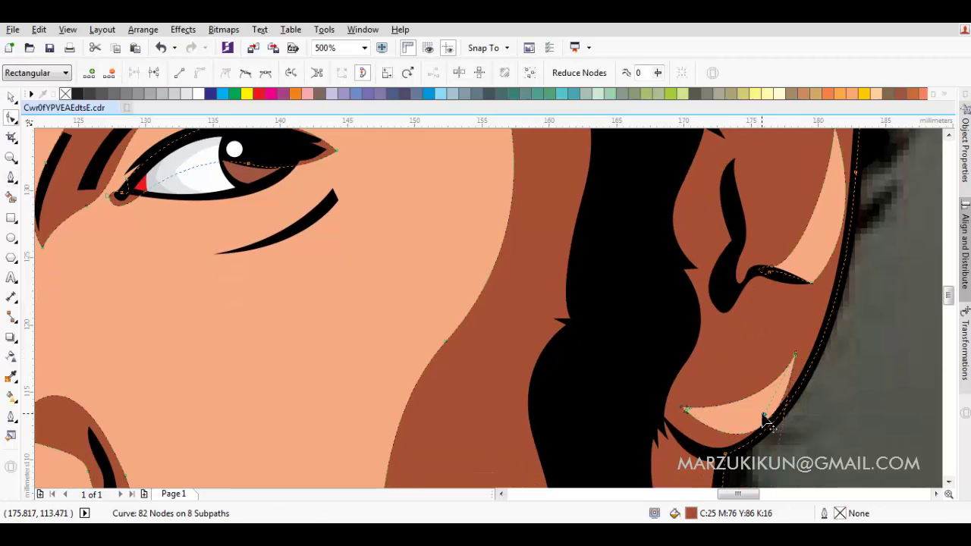
drag(756, 415, 740, 422)
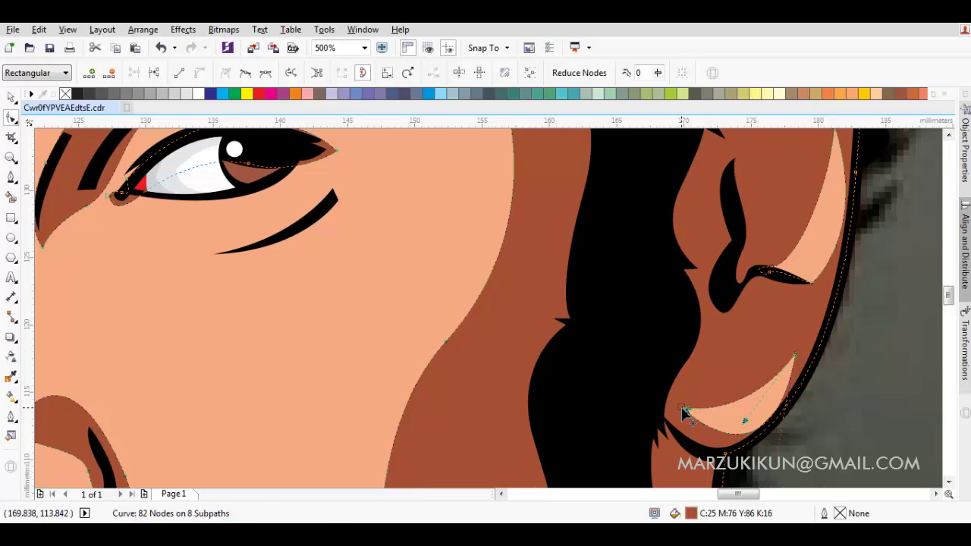
drag(683, 410, 688, 425)
Zoom out to compare both portraits, then zoom in on the lips.
scroll(728, 284, down, 2)
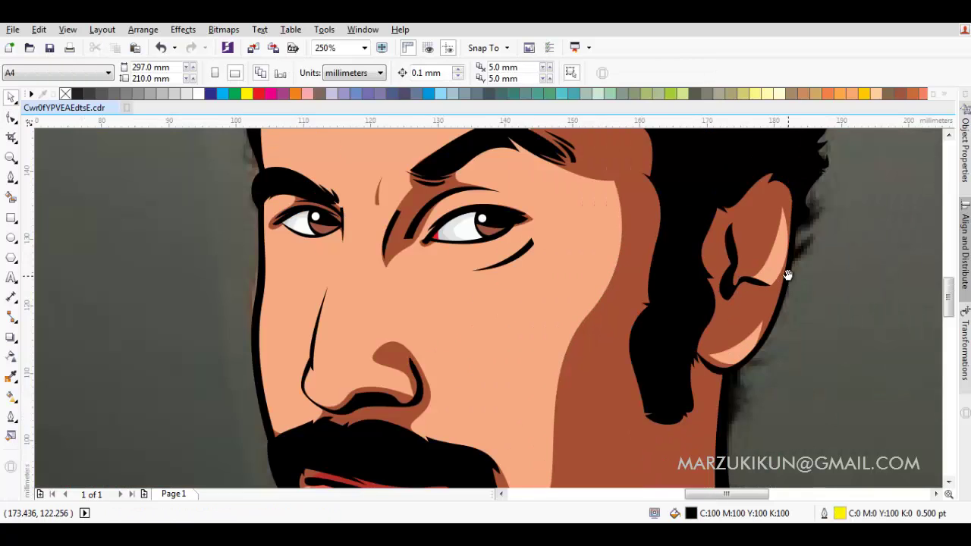
scroll(787, 275, down, 1)
scroll(803, 270, down, 1)
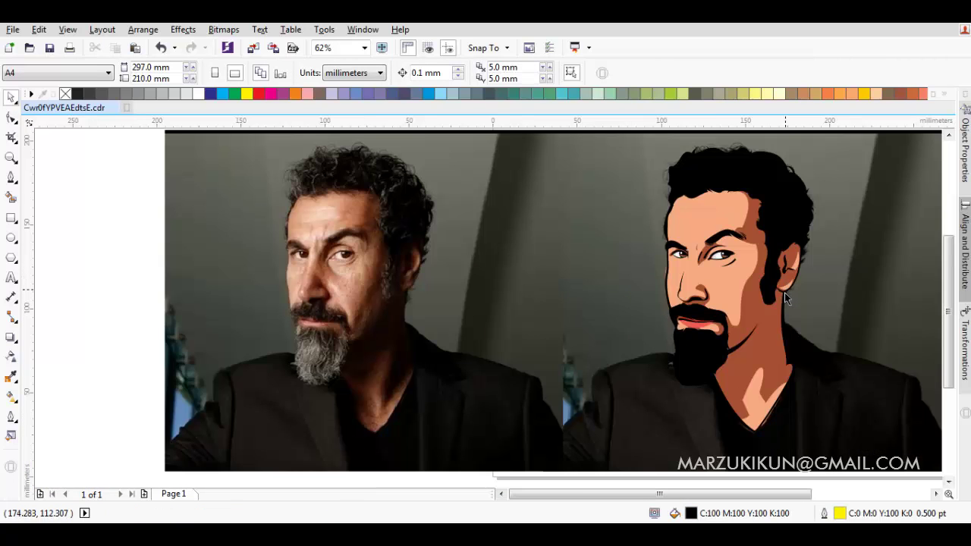
drag(787, 298, 728, 283)
scroll(660, 373, up, 1)
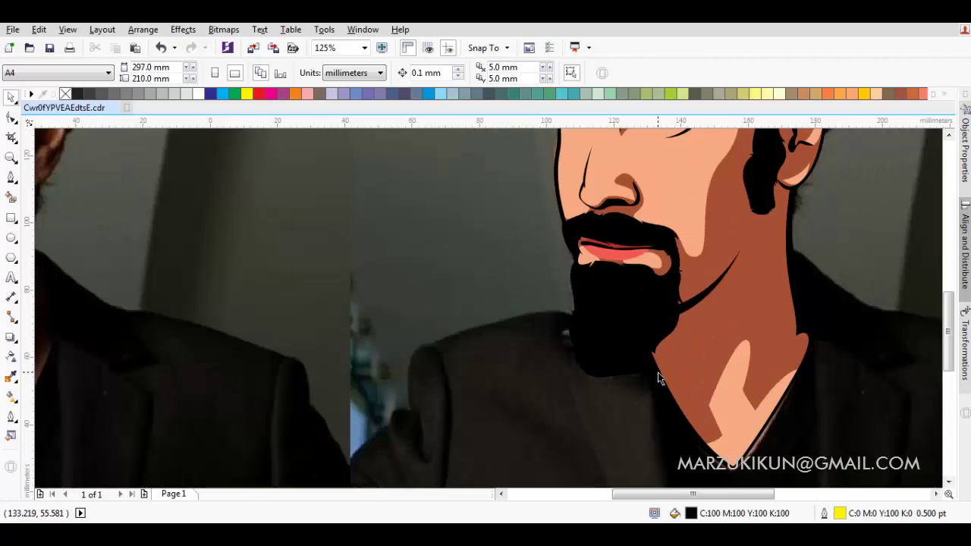
mouse_move(661, 379)
mouse_down()
mouse_move(789, 273)
mouse_move(895, 288)
mouse_move(821, 287)
mouse_move(805, 300)
mouse_up()
scroll(811, 290, down, 2)
scroll(812, 292, up, 1)
scroll(813, 292, up, 1)
scroll(822, 286, down, 2)
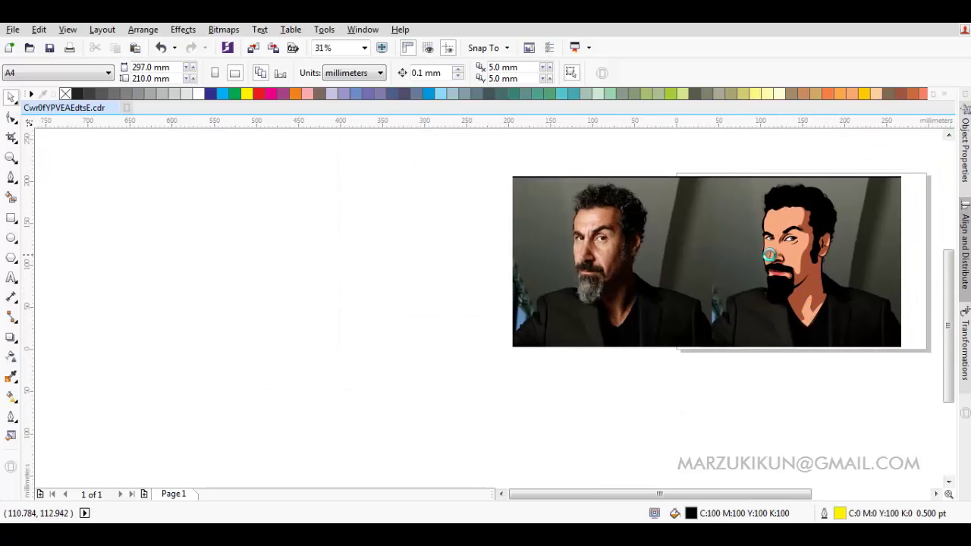
scroll(770, 261, up, 1)
scroll(787, 284, up, 1)
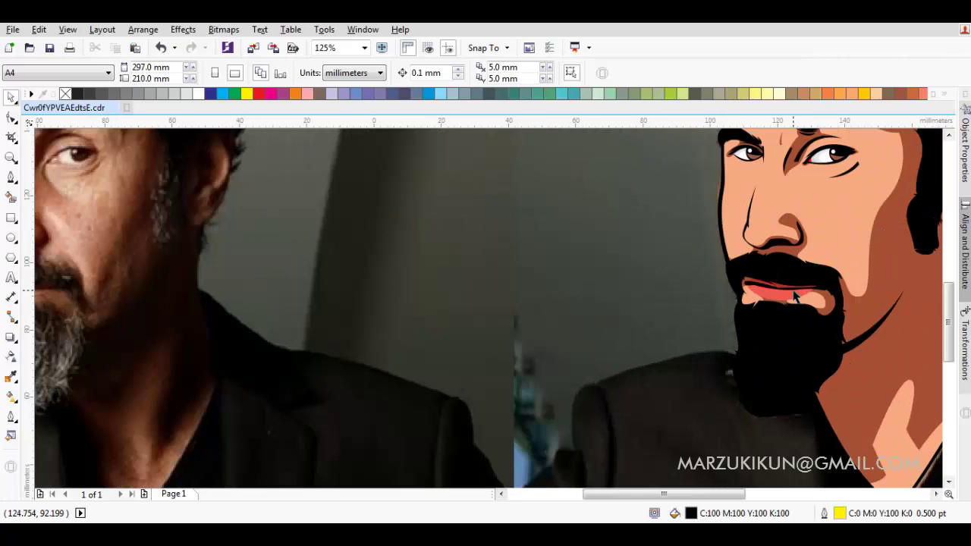
scroll(734, 291, up, 2)
key(F5)
Draw a small shape at the mouth's left corner and weld it into the beard.
drag(693, 280, 692, 332)
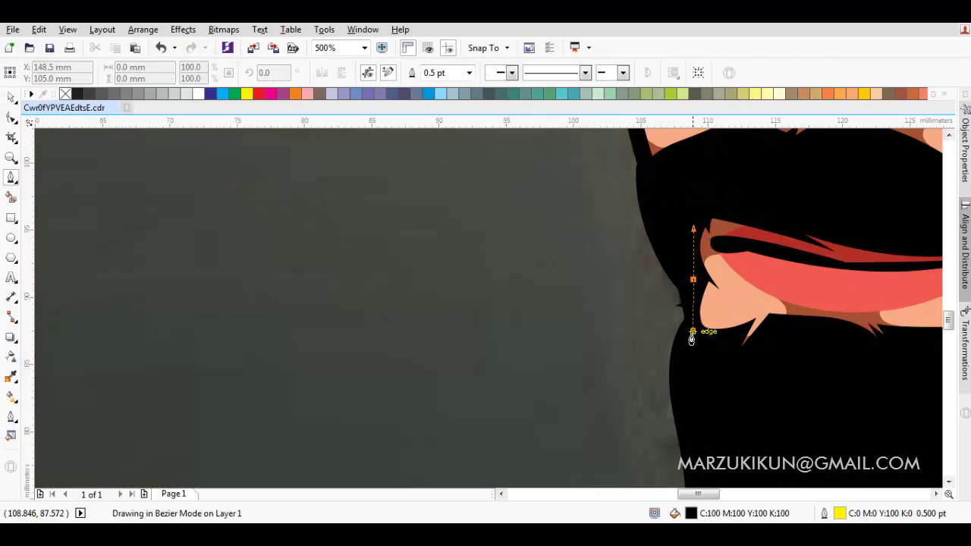
click(734, 326)
click(706, 368)
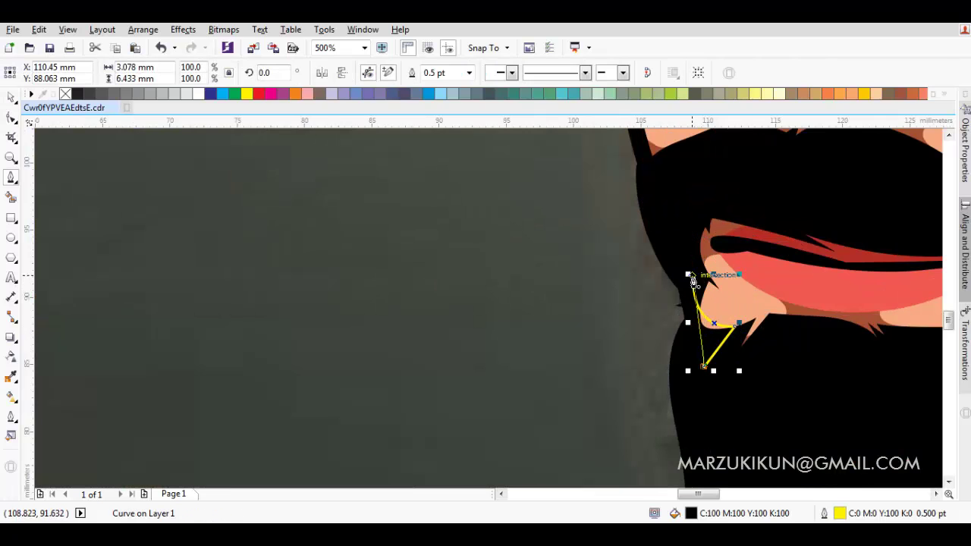
click(693, 280)
key(space)
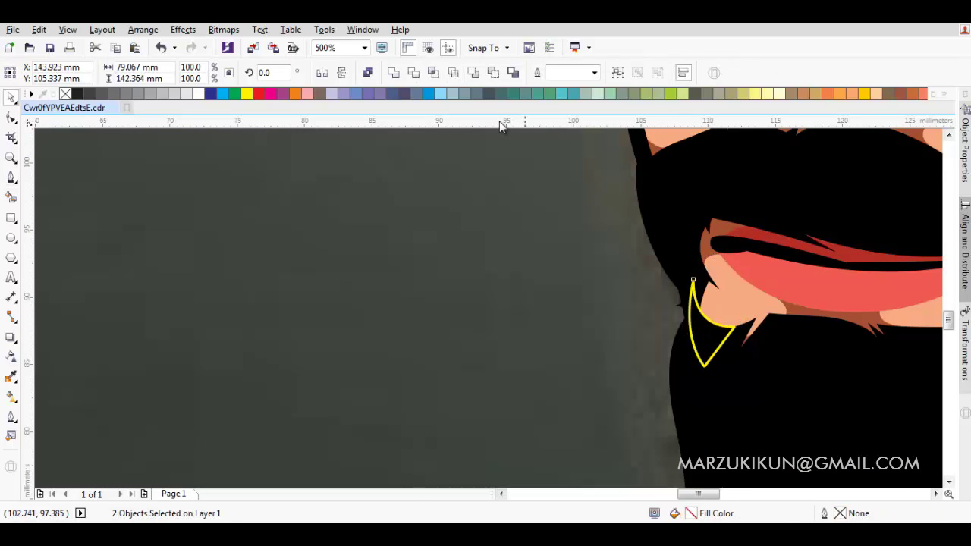
key(ctrl+l)
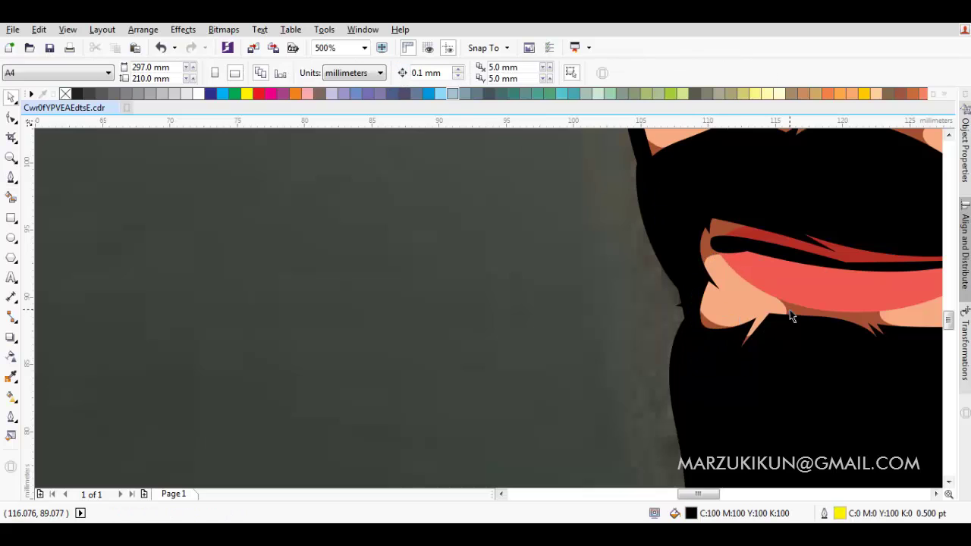
scroll(790, 309, down, 2)
scroll(809, 311, up, 2)
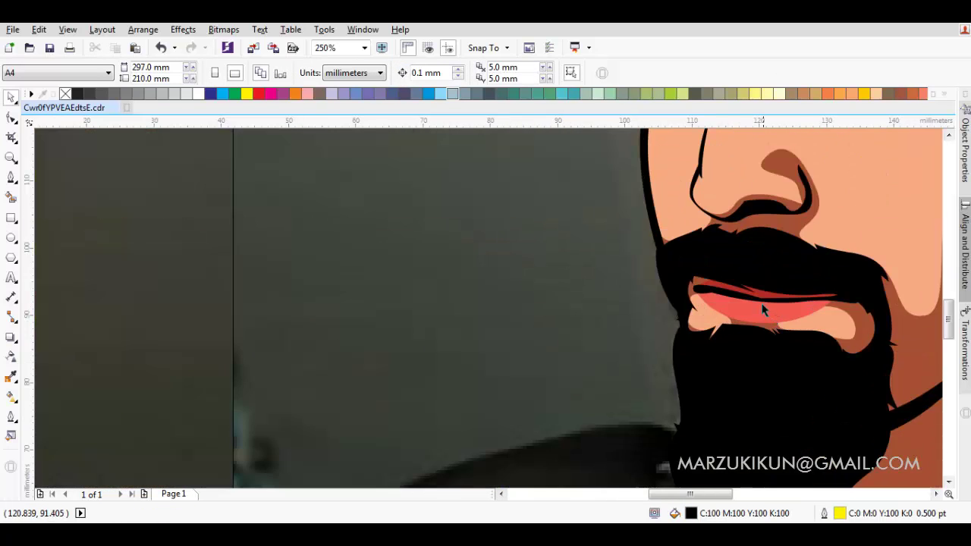
scroll(758, 308, up, 2)
Recolour the upper lip to dark red C25 M96 Y100 K21.
key(F10)
click(726, 287)
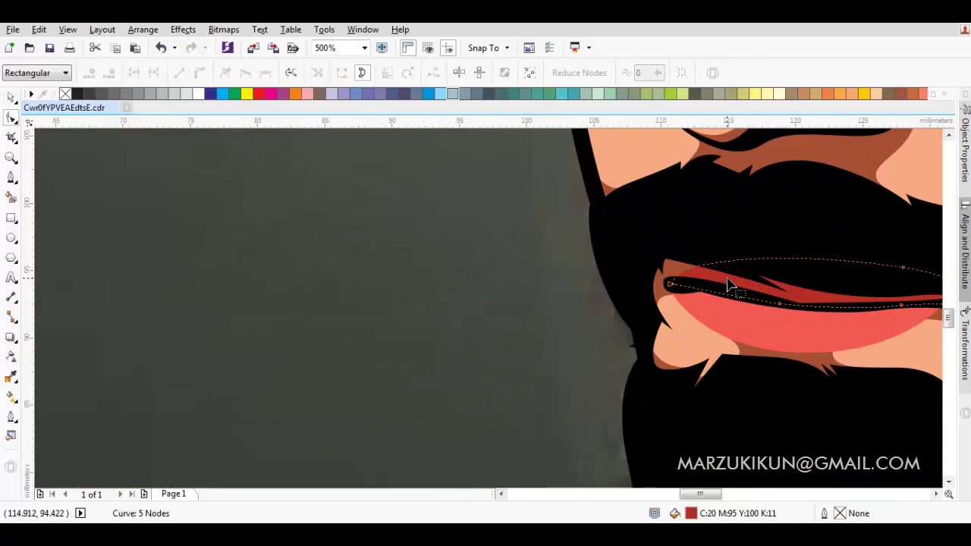
key(space)
double_click(744, 516)
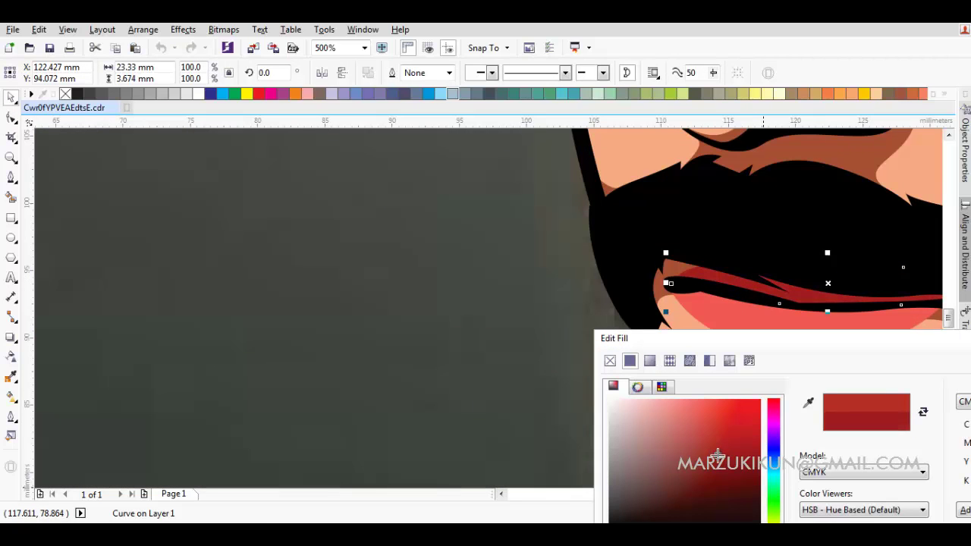
key(Return)
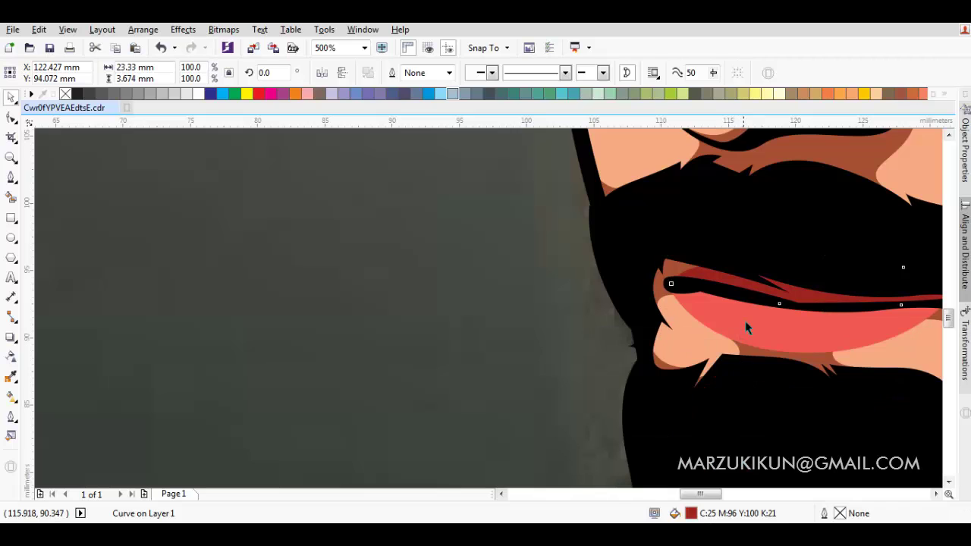
Recolour the lower lip to lighter coral C4 M82 Y77 K0.
click(745, 321)
key(shift+F11)
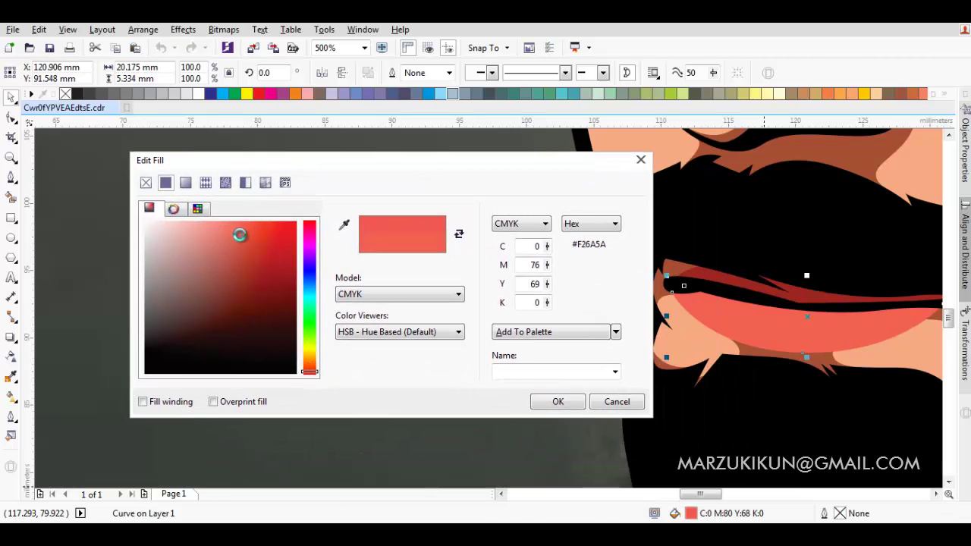
key(Return)
scroll(438, 266, down, 5)
Begin a Bezier outline beside the beard, following the jacket edge up to the collar.
scroll(583, 287, down, 2)
key(Escape)
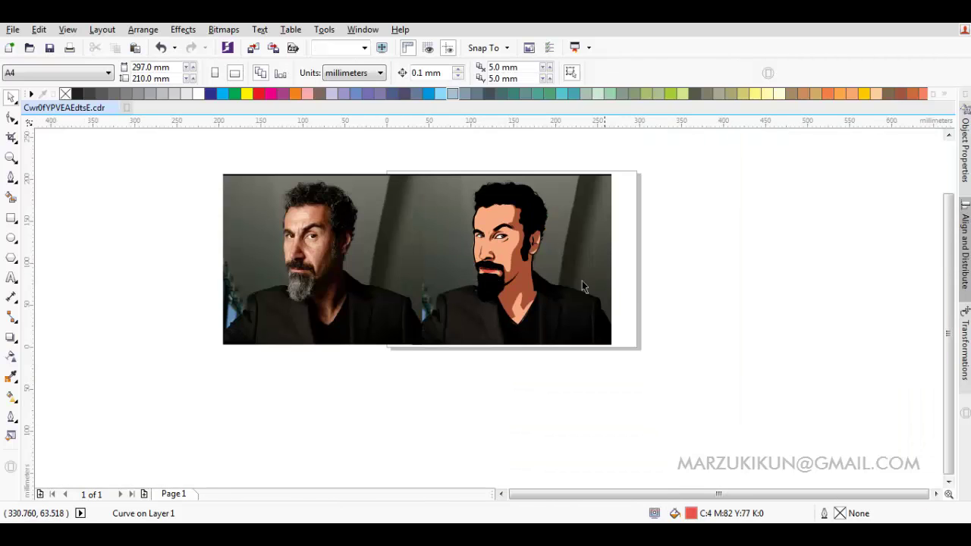
scroll(549, 267, up, 3)
drag(550, 260, 597, 280)
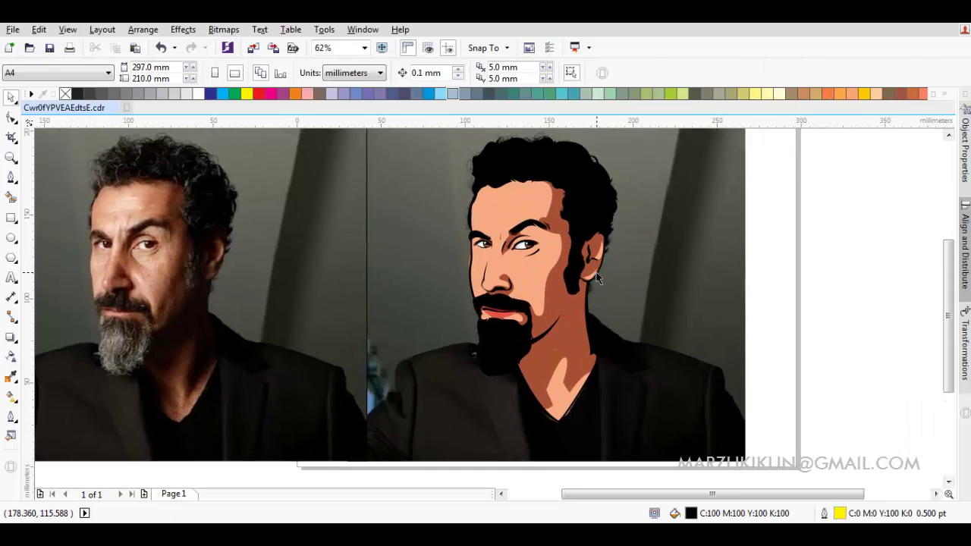
scroll(591, 280, down, 2)
scroll(546, 300, up, 4)
key(F5)
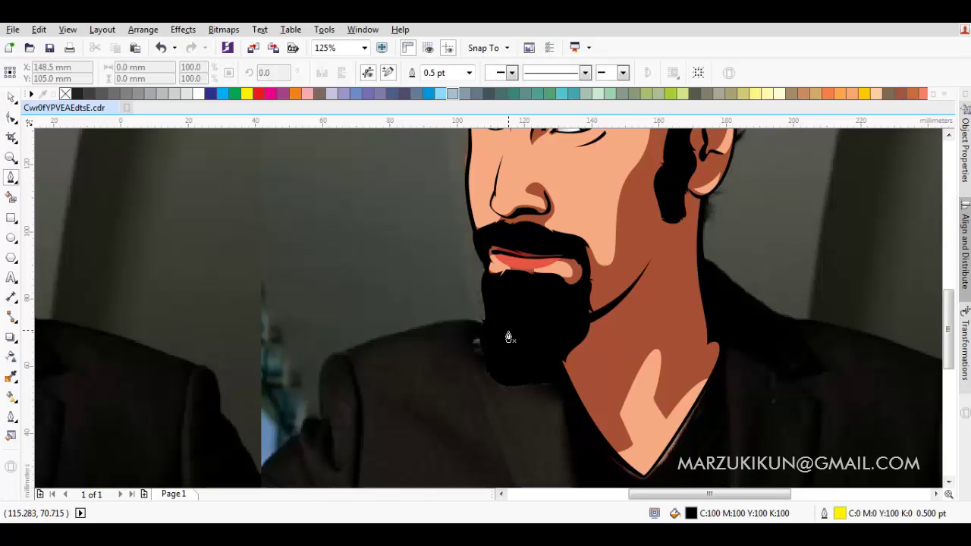
drag(508, 333, 440, 293)
mouse_move(373, 308)
mouse_down()
mouse_move(434, 304)
mouse_move(487, 277)
mouse_up()
click(537, 303)
drag(568, 357, 550, 272)
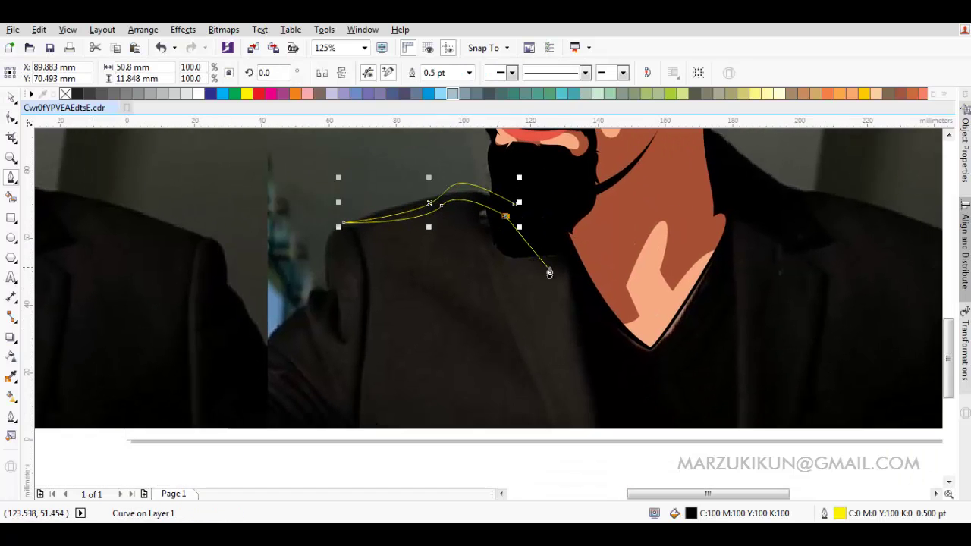
click(543, 259)
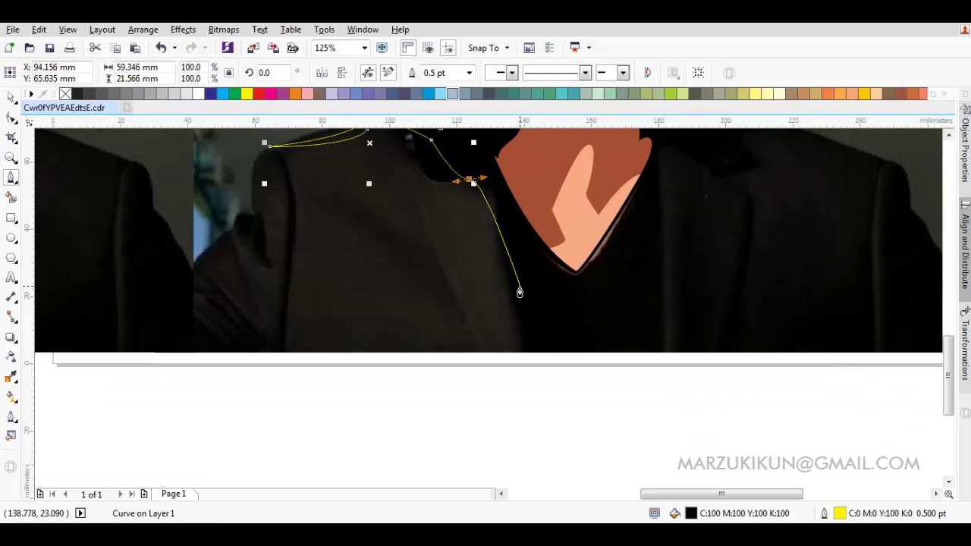
Continue the outline down the lapel and along the neckline edge.
click(523, 320)
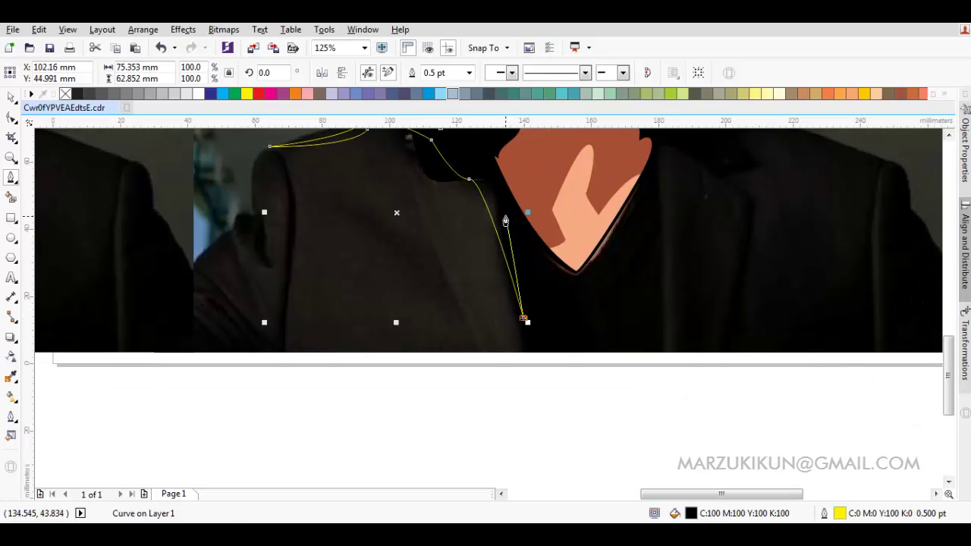
drag(609, 213, 583, 169)
click(585, 222)
click(594, 360)
scroll(619, 174, up, 2)
click(615, 226)
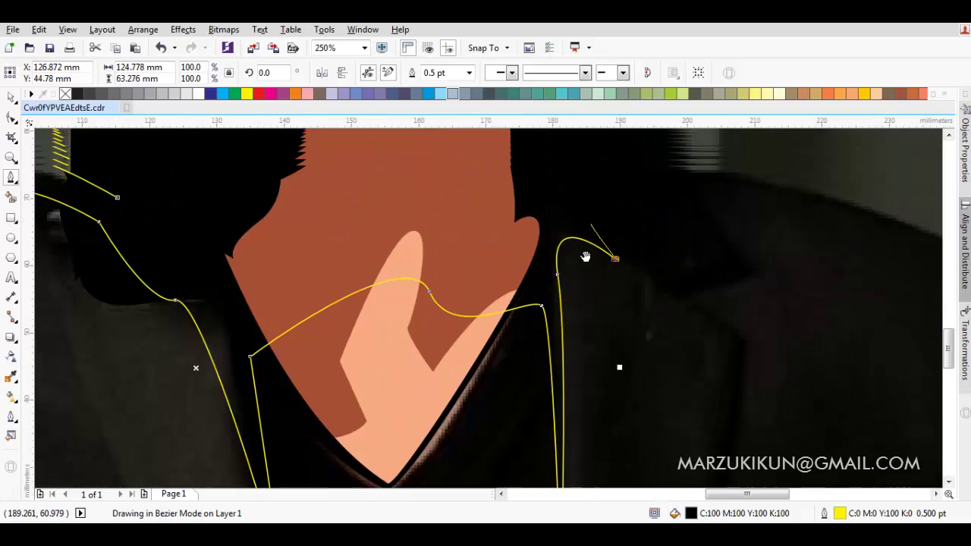
scroll(607, 273, up, 5)
scroll(615, 285, right, 1)
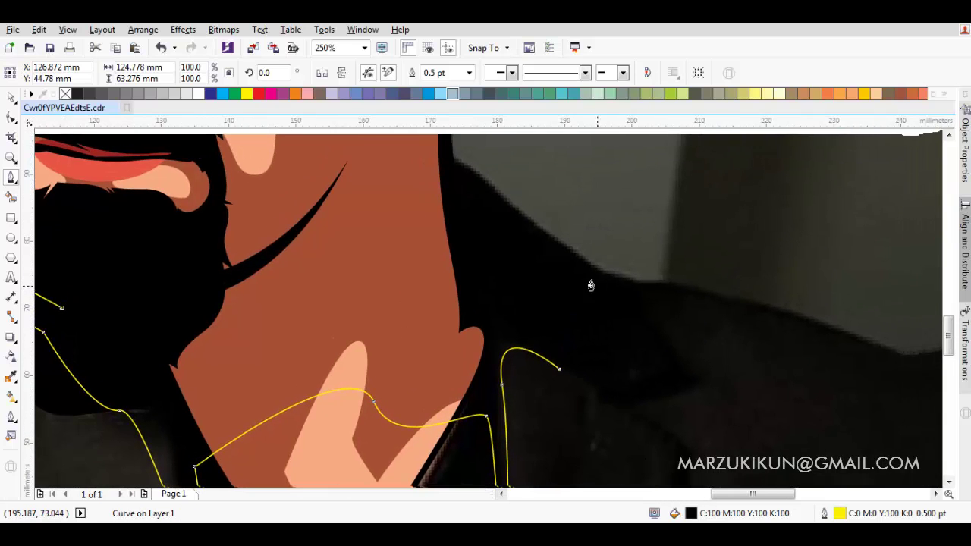
Extend the outline along the collar and across the right shoulder.
drag(582, 271, 648, 328)
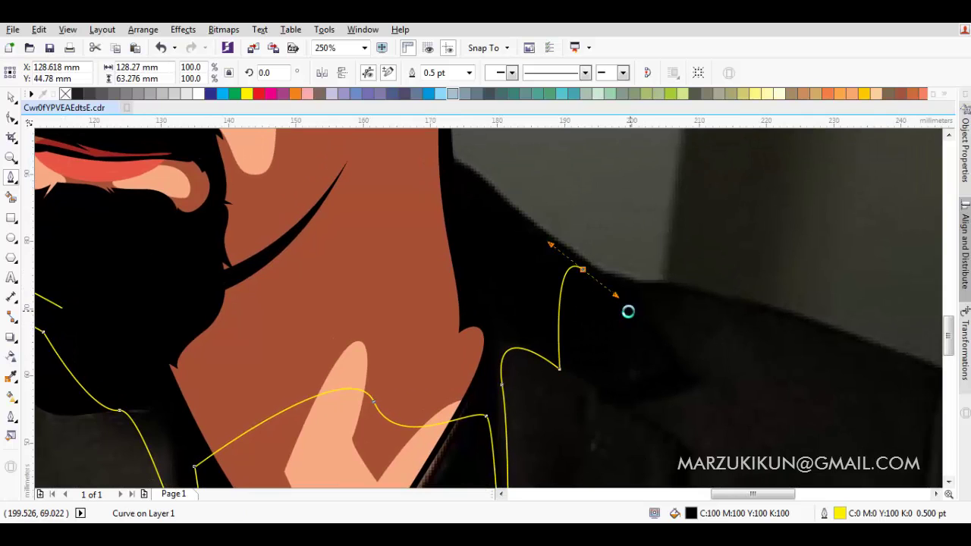
key(ctrl+z)
click(550, 347)
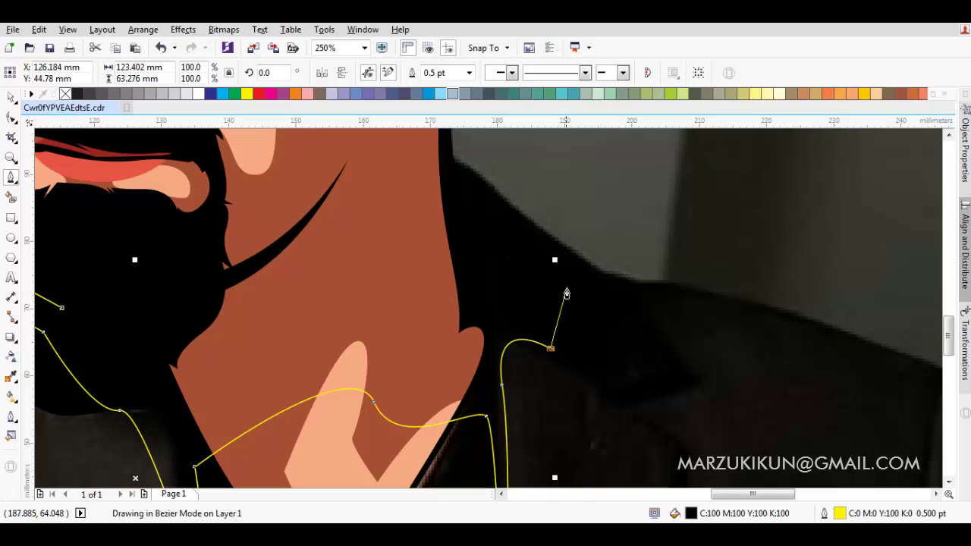
drag(569, 287, 588, 284)
click(632, 306)
click(660, 290)
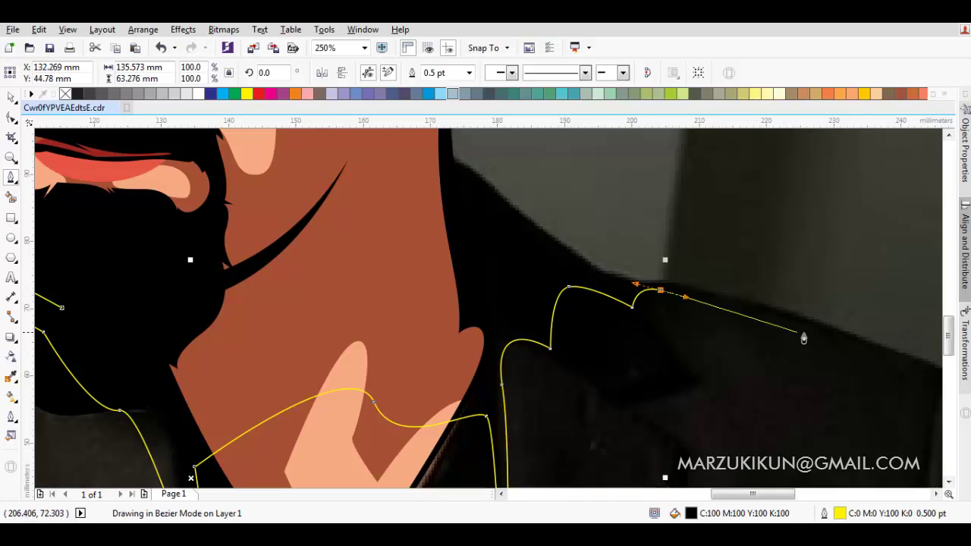
click(592, 282)
drag(483, 255, 403, 211)
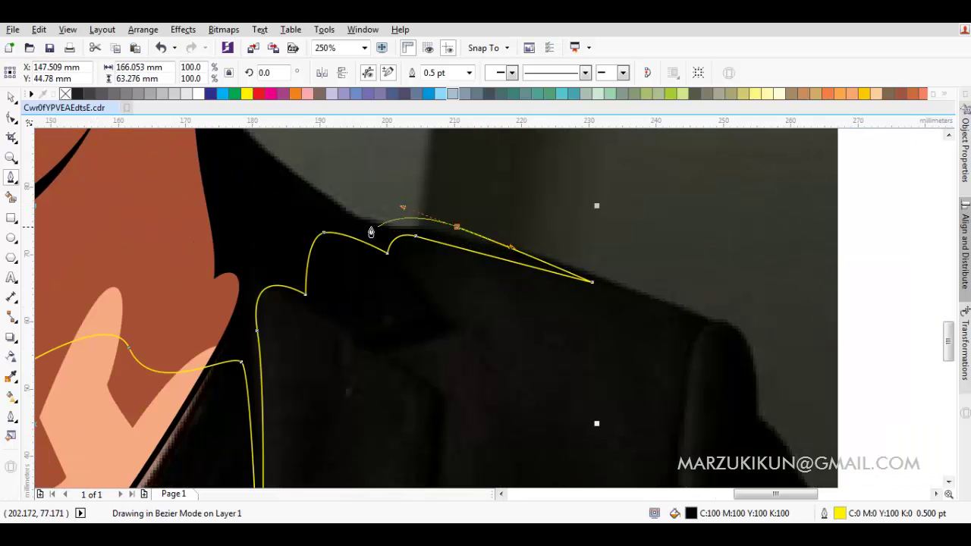
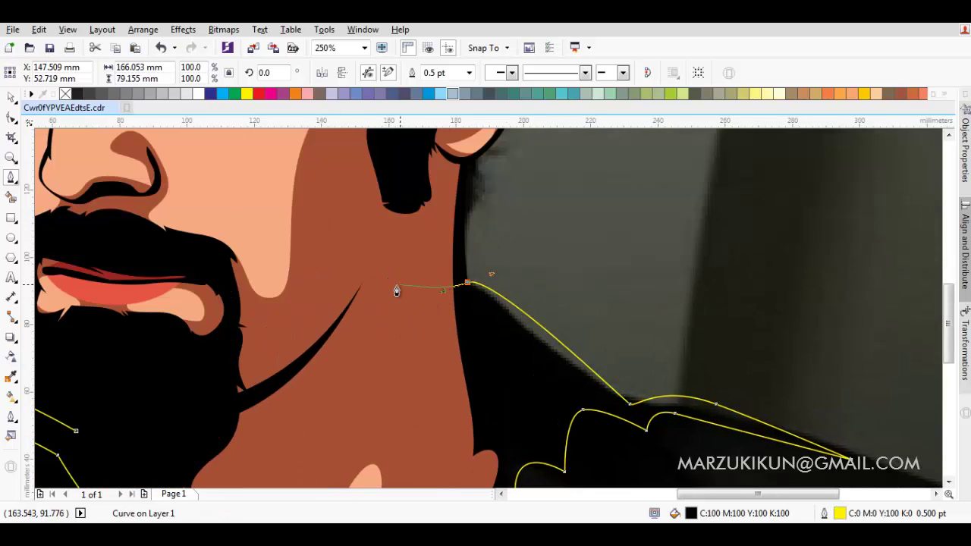
Close the black collar curve and smooth its outline, deleting one extra node.
scroll(396, 290, down, 2)
click(470, 386)
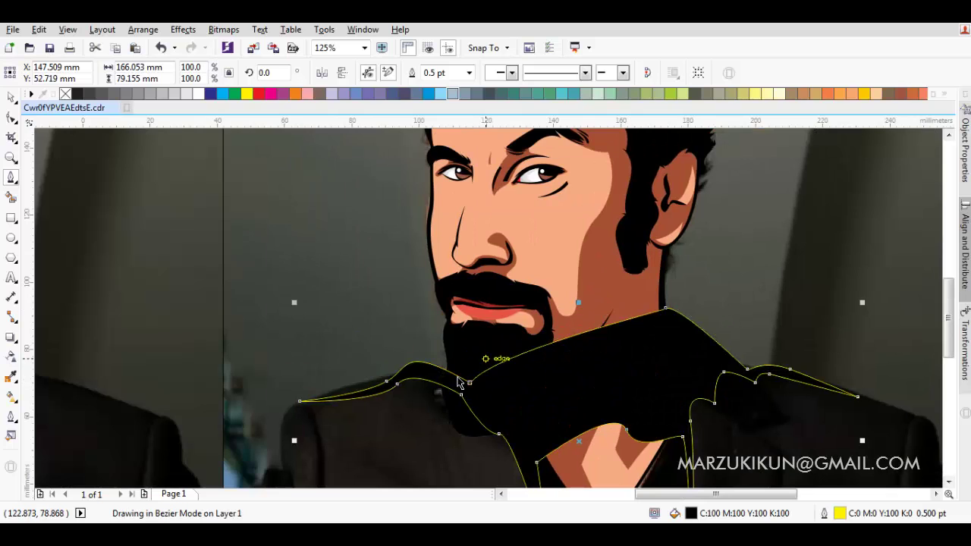
key(F10)
scroll(386, 387, up, 2)
drag(373, 390, 347, 391)
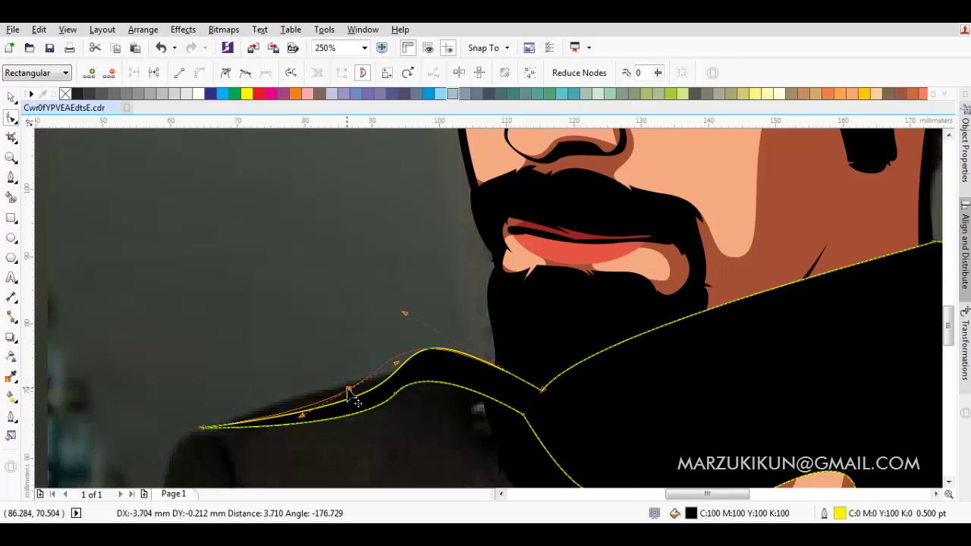
key(Delete)
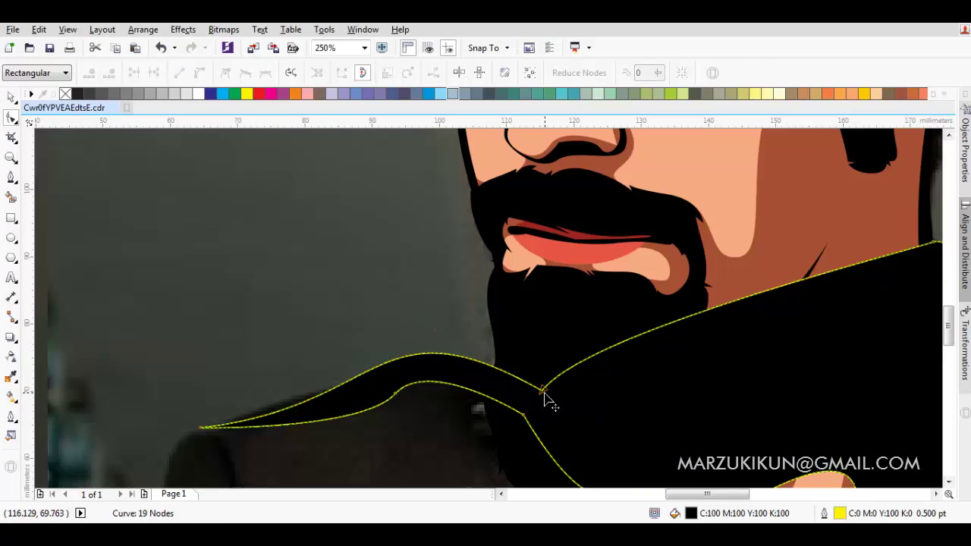
drag(545, 399, 576, 413)
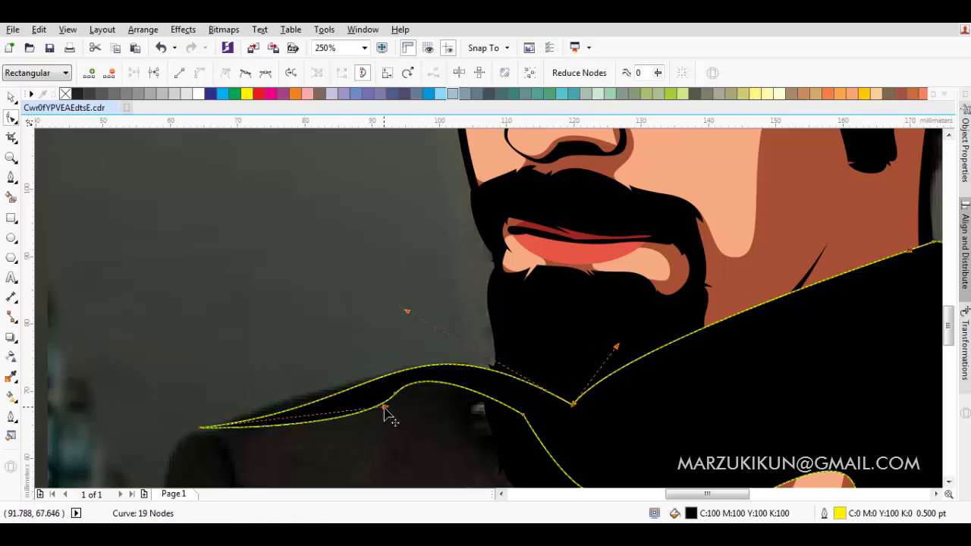
drag(386, 413, 362, 416)
Place the collar shape behind the overlapping shape.
key(space)
right_click(550, 443)
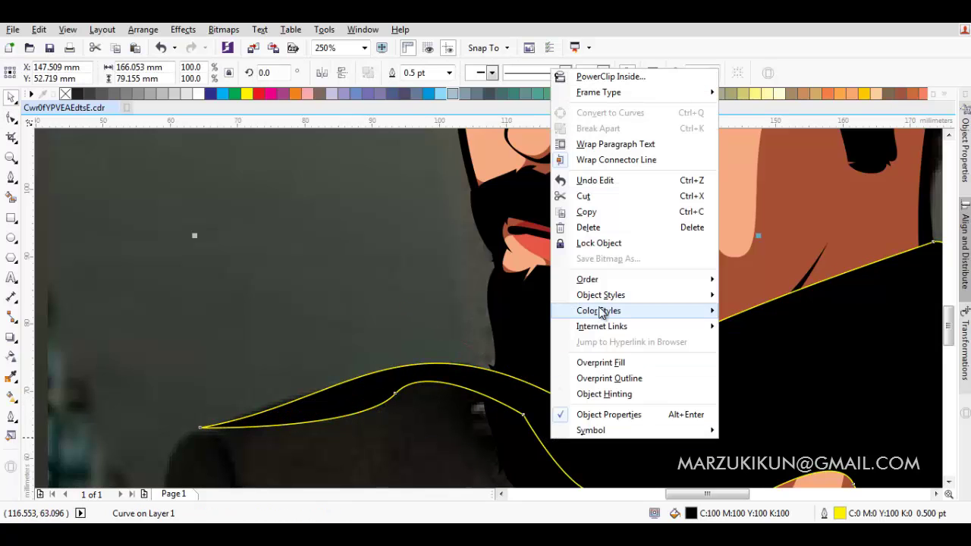
mouse_move(587, 279)
click(754, 386)
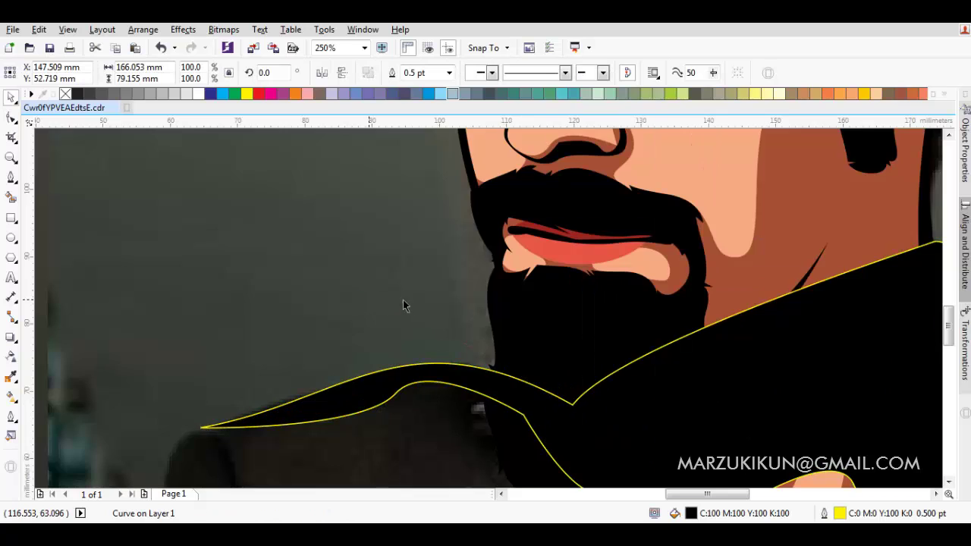
scroll(403, 305, down, 2)
Draw a closed jagged black hair shape at the back of the neck below the ear.
key(Escape)
scroll(575, 269, up, 2)
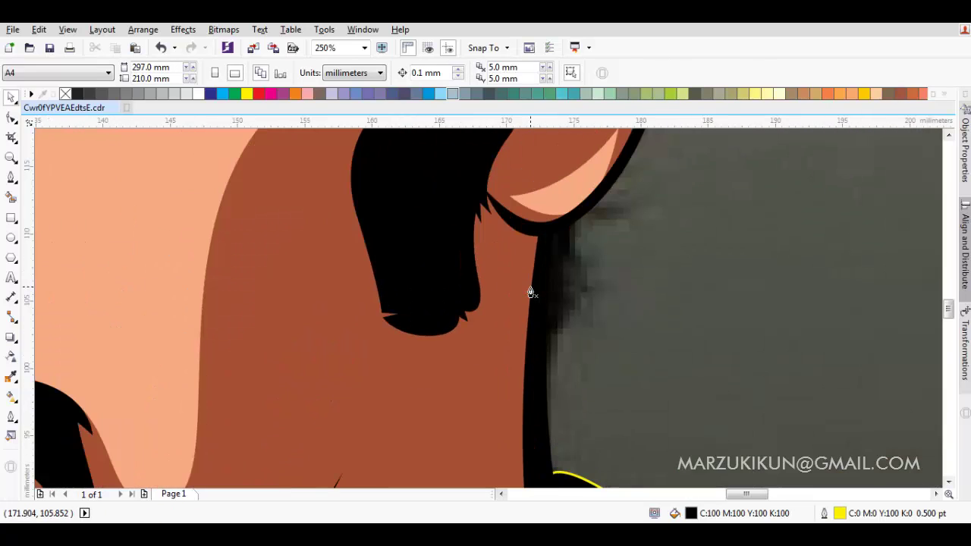
click(560, 318)
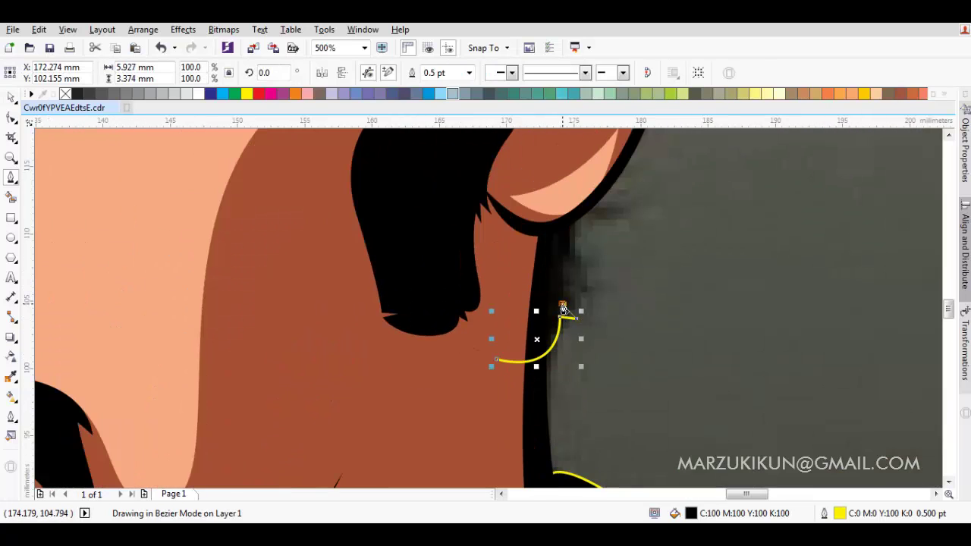
click(578, 270)
click(581, 227)
mouse_move(598, 233)
mouse_down()
mouse_move(556, 205)
mouse_move(523, 198)
mouse_up()
click(588, 181)
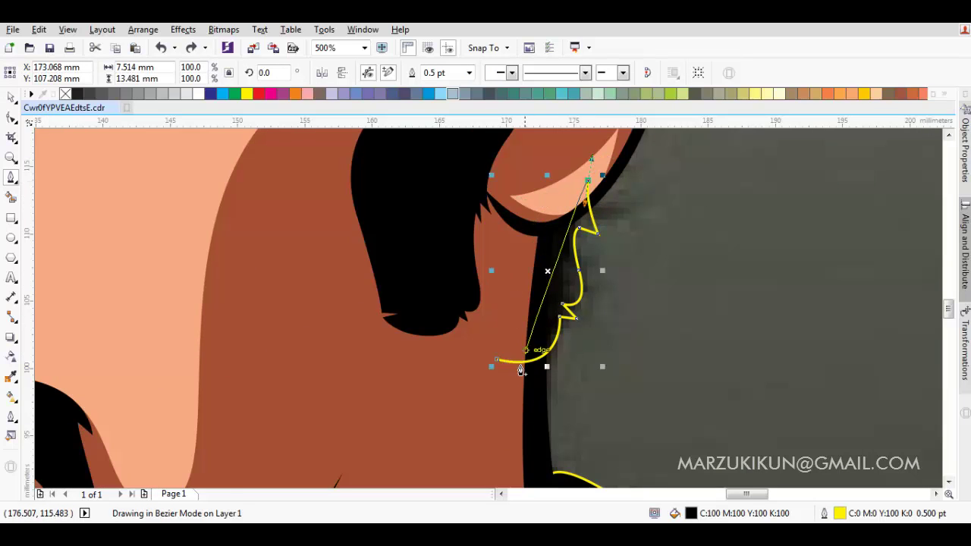
click(497, 359)
drag(500, 320, 558, 242)
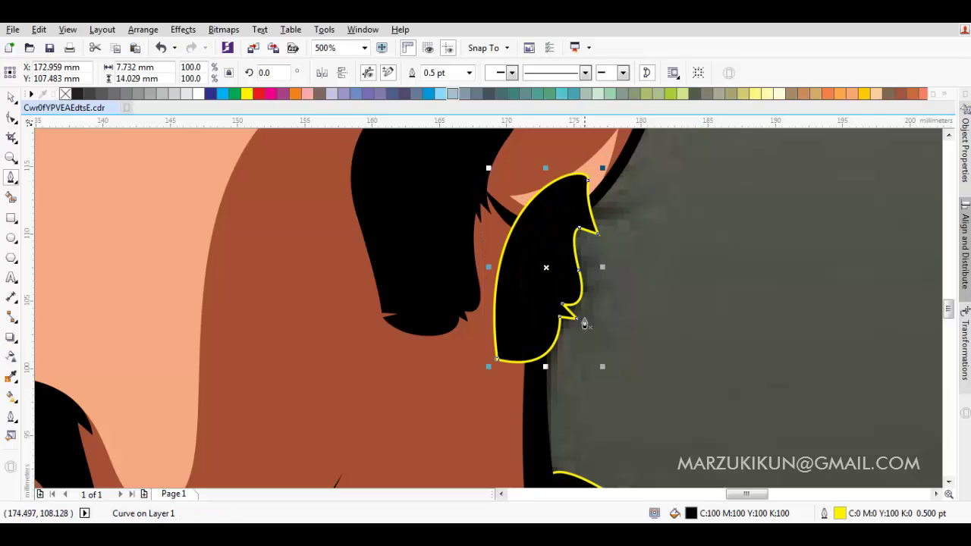
Move the hair shape behind the neck skin, then select all portrait shapes.
right_click(512, 294)
mouse_move(549, 366)
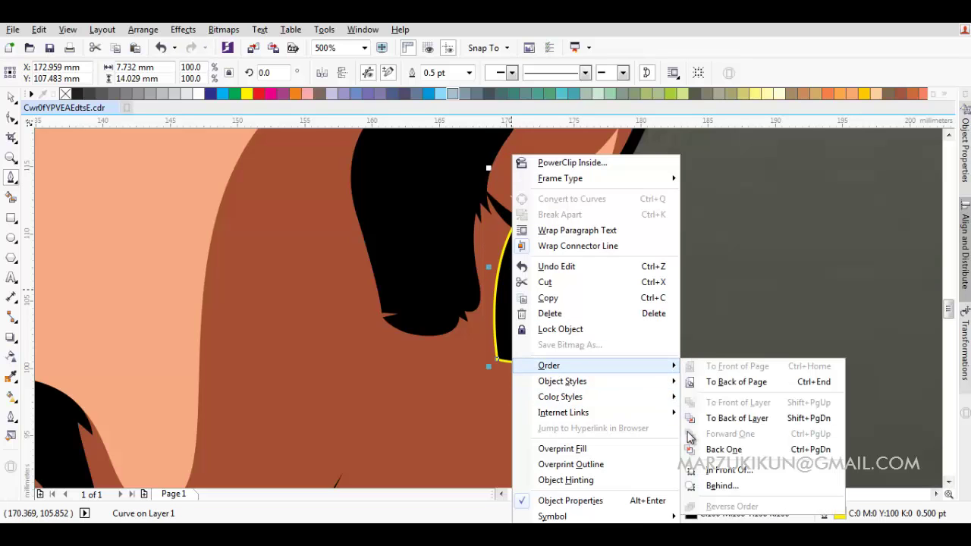
click(732, 422)
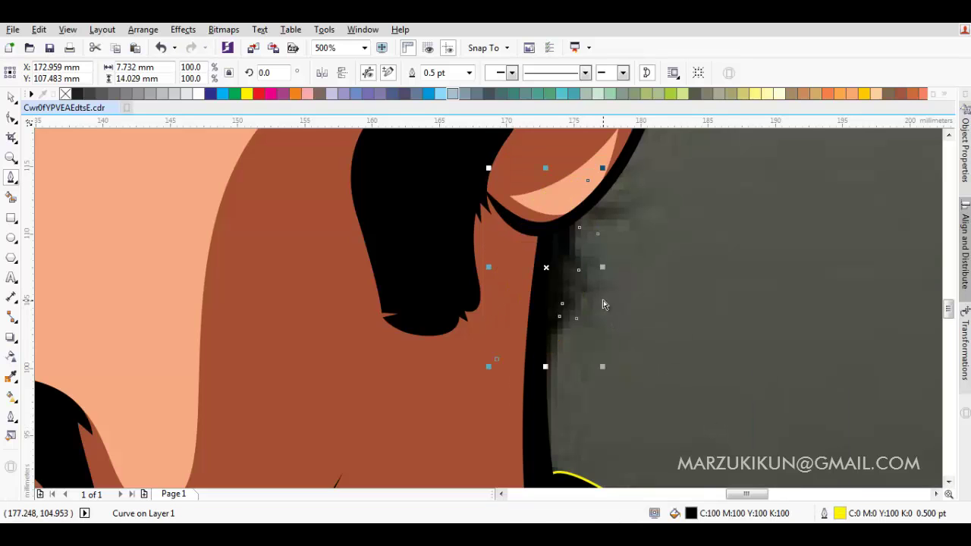
key(ctrl+z)
right_click(559, 263)
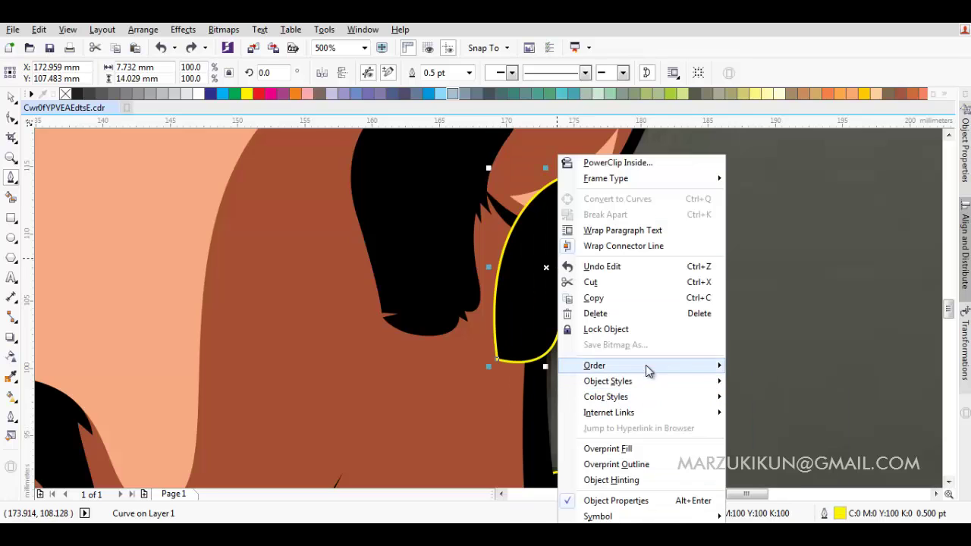
mouse_move(595, 366)
click(733, 464)
click(640, 300)
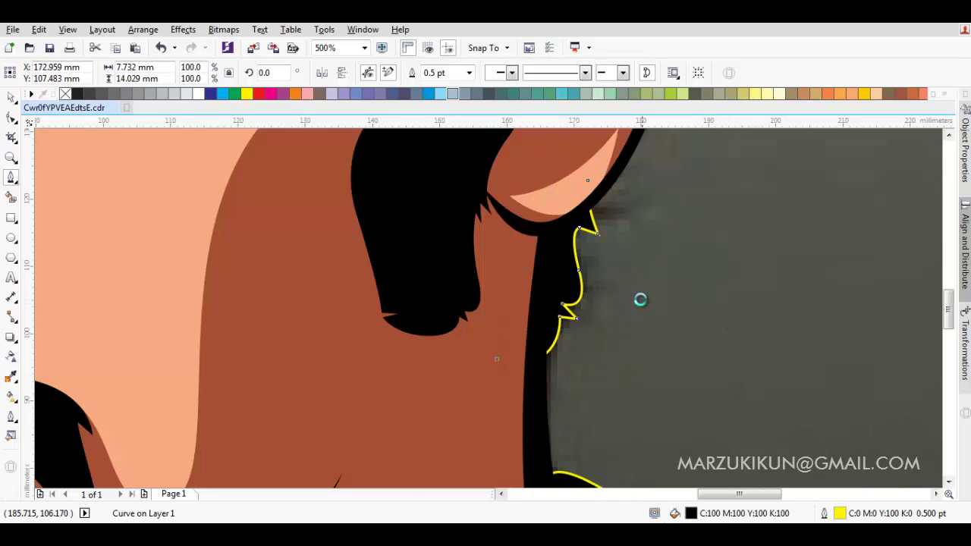
key(F3)
key(F3)
key(Escape)
key(ctrl+a)
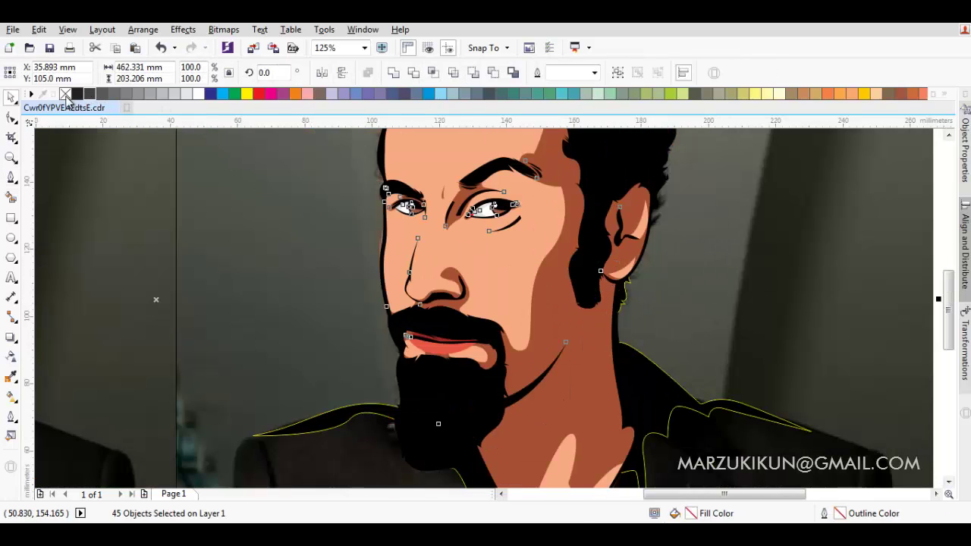
Remove outlines from all portrait shapes, briefly checking the portrait beside the photo.
right_click(66, 94)
key(F3)
key(F3)
key(Escape)
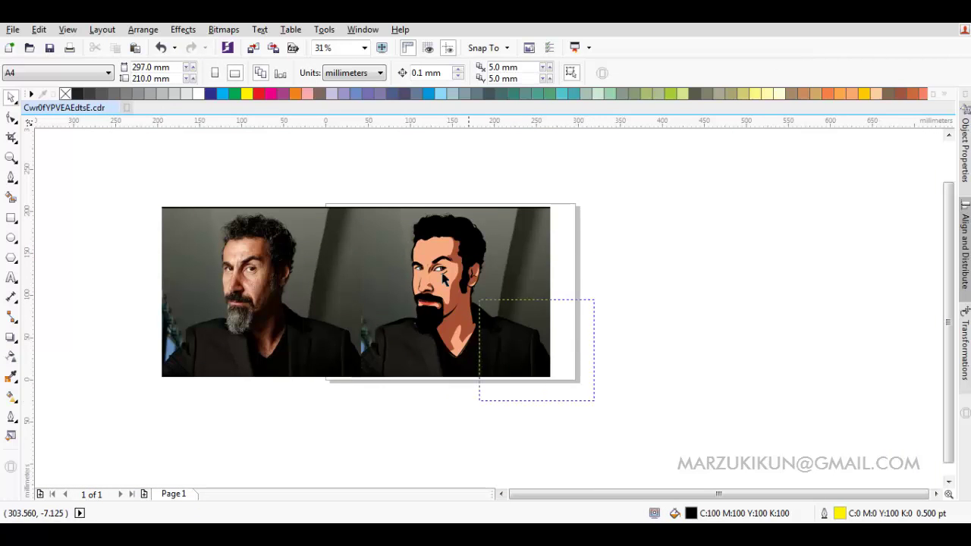
drag(377, 202, 377, 202)
drag(467, 293, 686, 293)
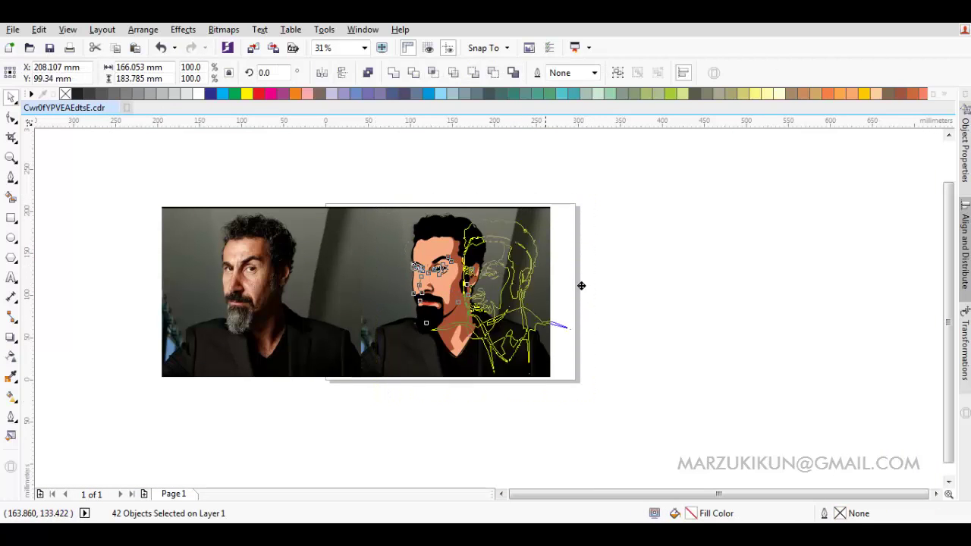
click(699, 343)
key(shift+F2)
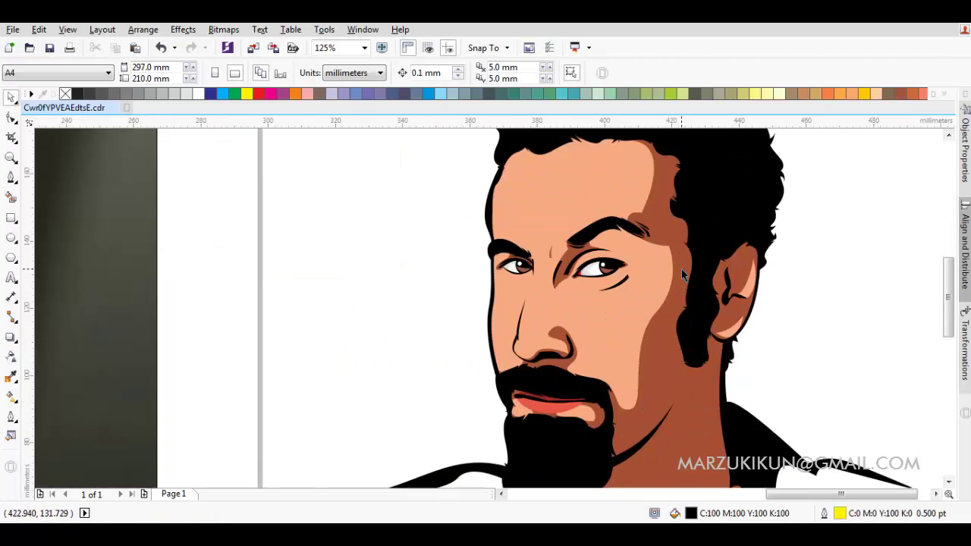
key(F3)
key(F3)
key(ctrl+z)
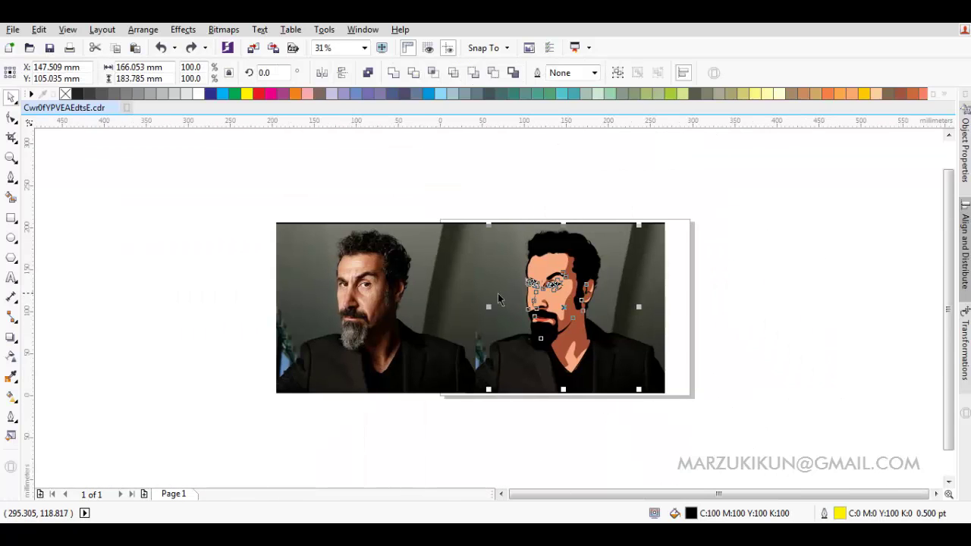
Move the light skin face shape right of the photo so the photo's face shows.
key(shift+F2)
key(Escape)
scroll(413, 274, up, 2)
scroll(425, 278, up, 2)
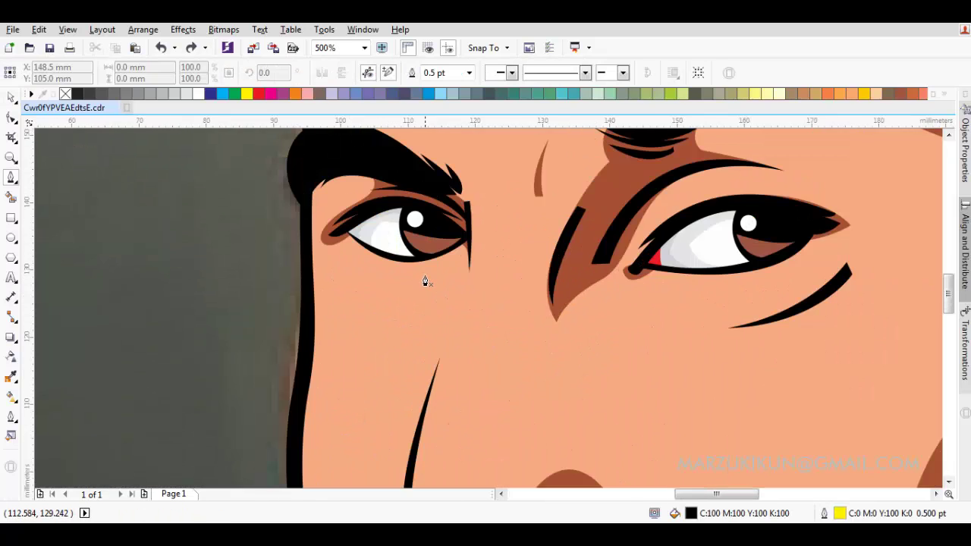
scroll(470, 284, down, 6)
drag(470, 296, 713, 300)
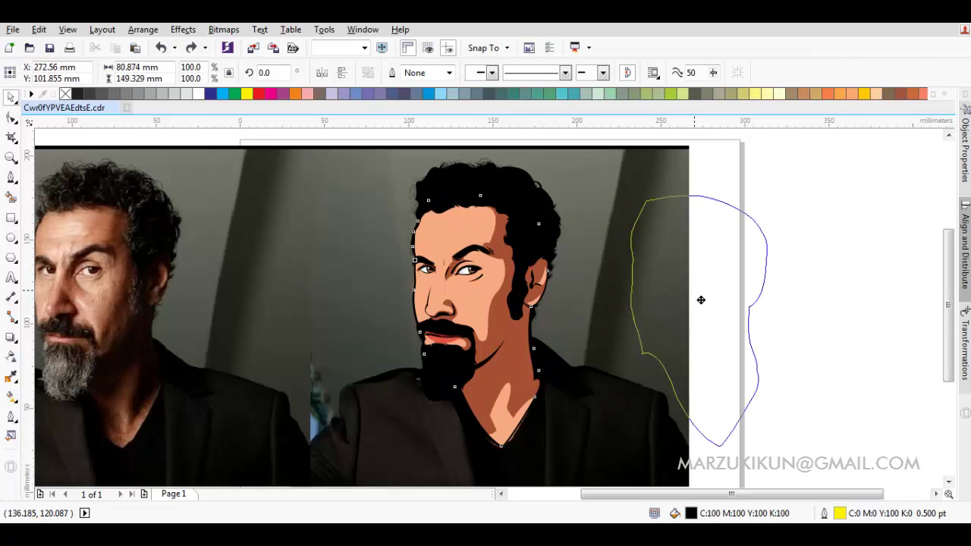
click(65, 93)
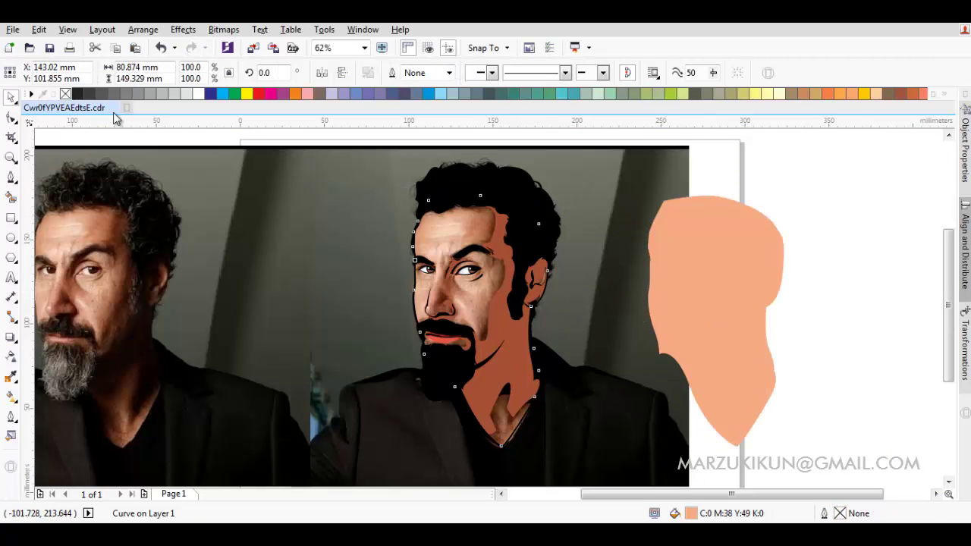
key(Escape)
scroll(456, 278, up, 5)
Draw an under-eye crescent and weld it into the brown eyelid shape.
drag(437, 255, 460, 263)
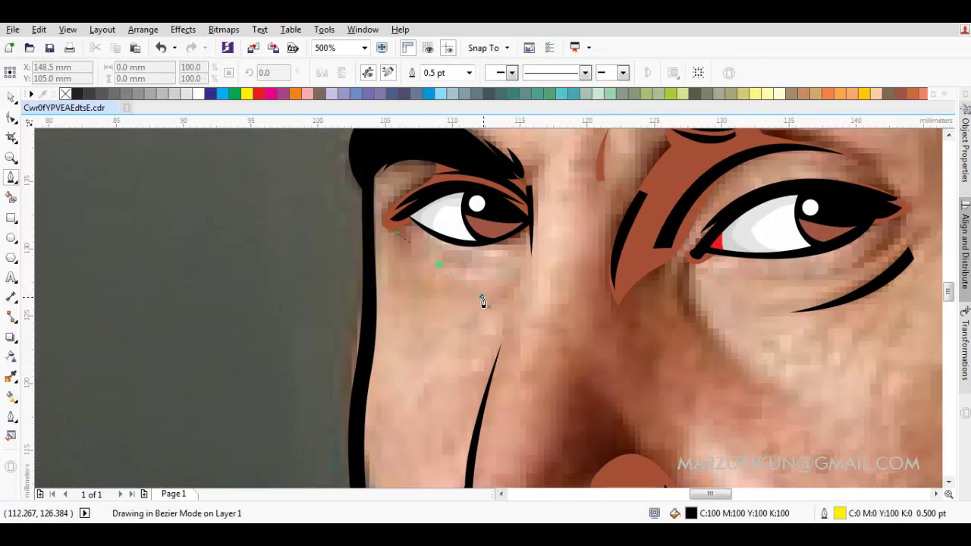
scroll(481, 299, up, 2)
scroll(514, 283, up, 2)
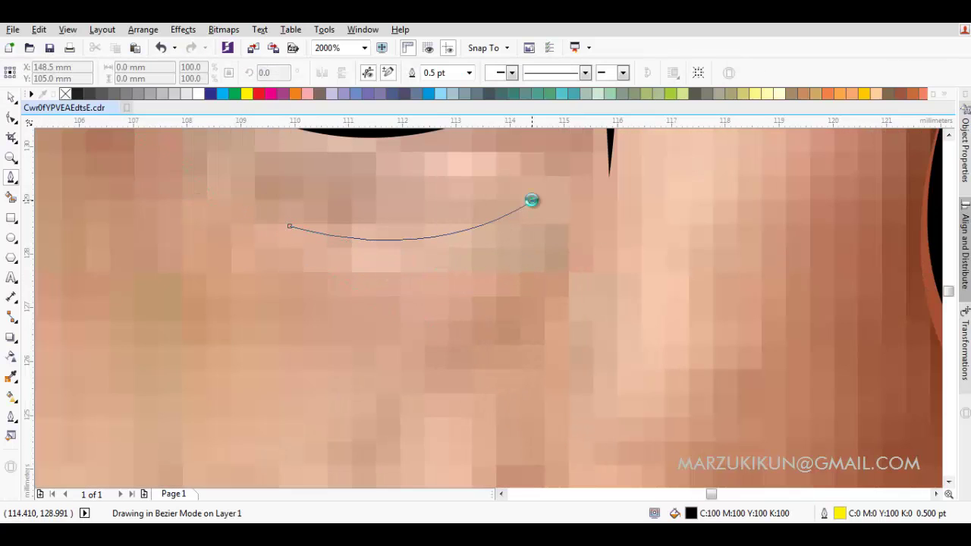
click(531, 201)
click(290, 225)
scroll(448, 220, down, 2)
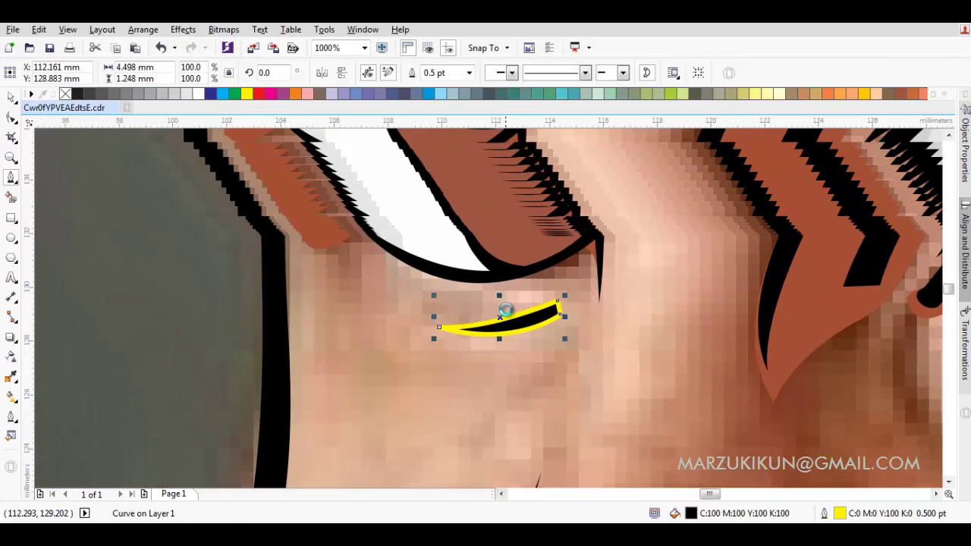
shift+click(332, 238)
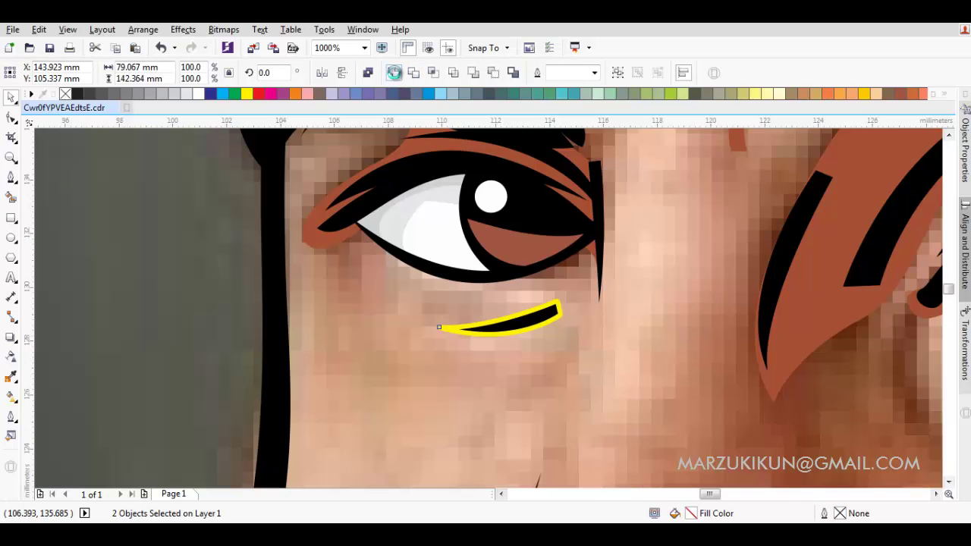
click(394, 72)
scroll(512, 245, down, 2)
Move the nose-tip node, converting its segment to a curve and making it a cusp.
drag(534, 313, 551, 189)
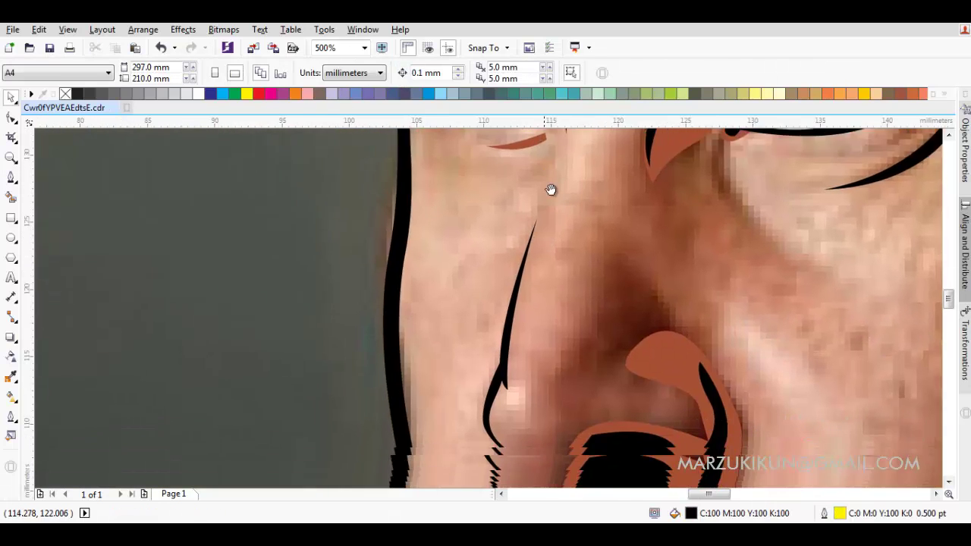
scroll(569, 261, down, 2)
scroll(625, 319, down, 2)
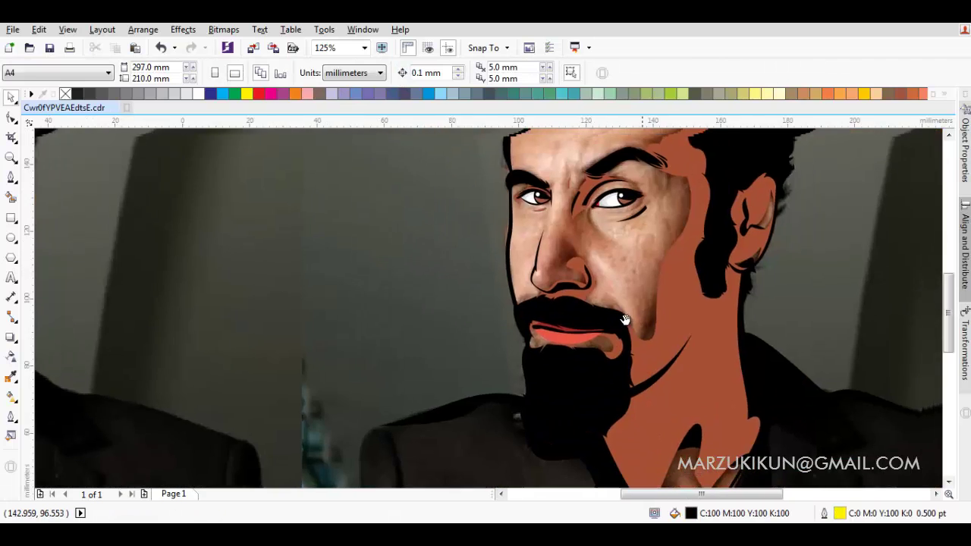
scroll(630, 334, up, 4)
key(F10)
click(573, 363)
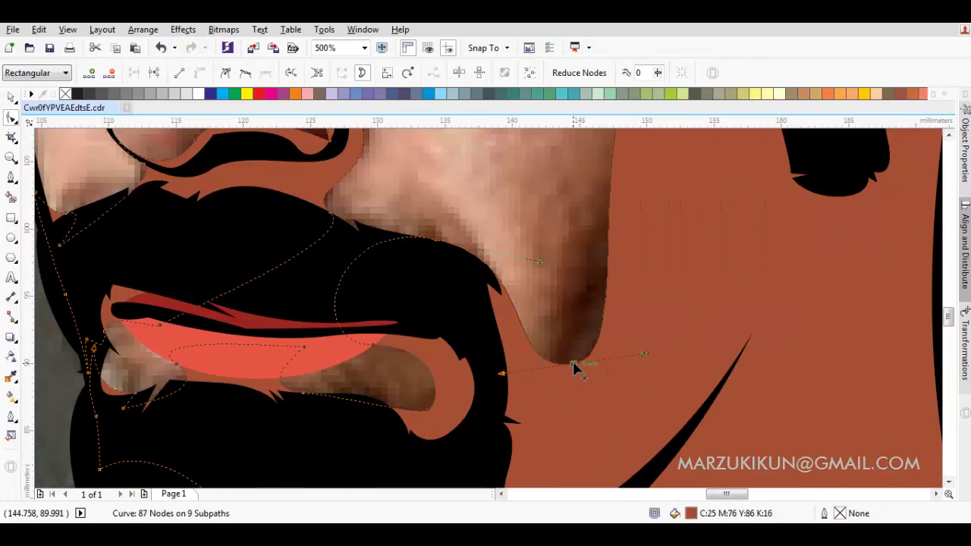
drag(573, 364, 640, 338)
right_click(673, 264)
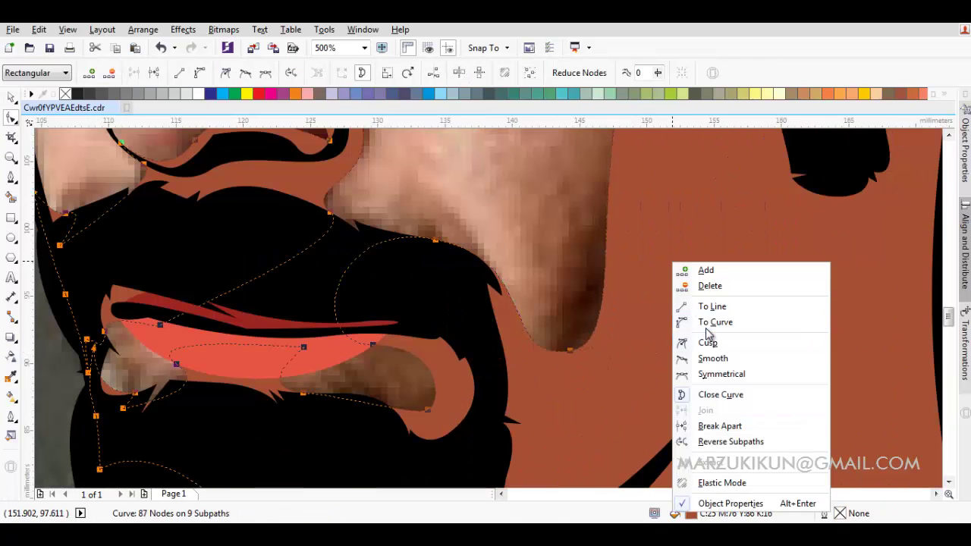
click(707, 328)
right_click(678, 212)
click(709, 287)
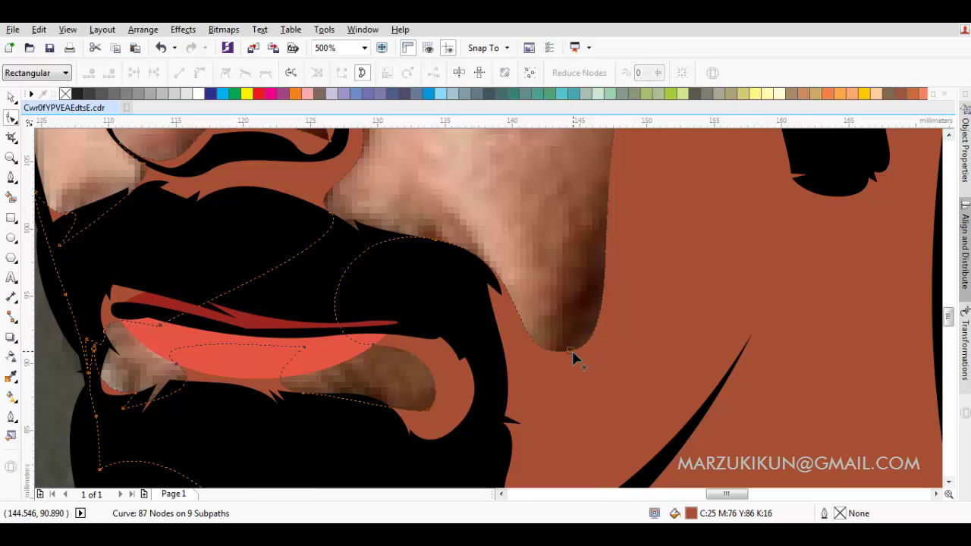
Drag the curve handles so the shading hugs the nose tip and nostril.
mouse_move(570, 351)
mouse_down()
mouse_move(639, 347)
mouse_move(636, 238)
mouse_up()
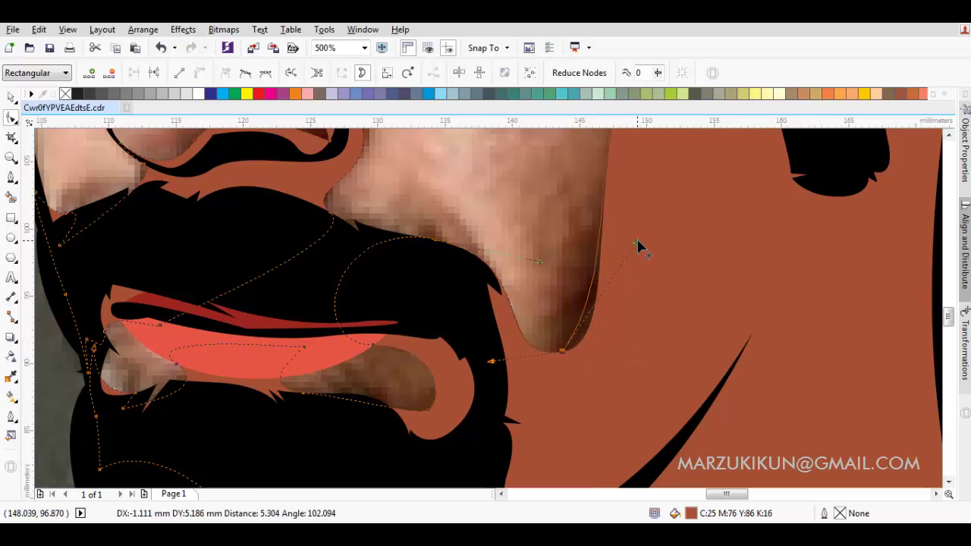
drag(483, 349, 468, 328)
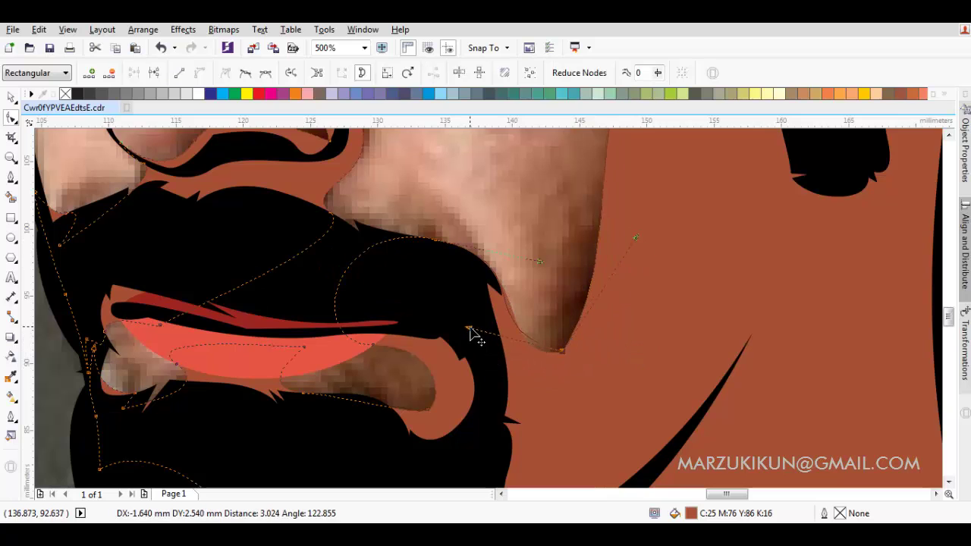
drag(539, 261, 525, 262)
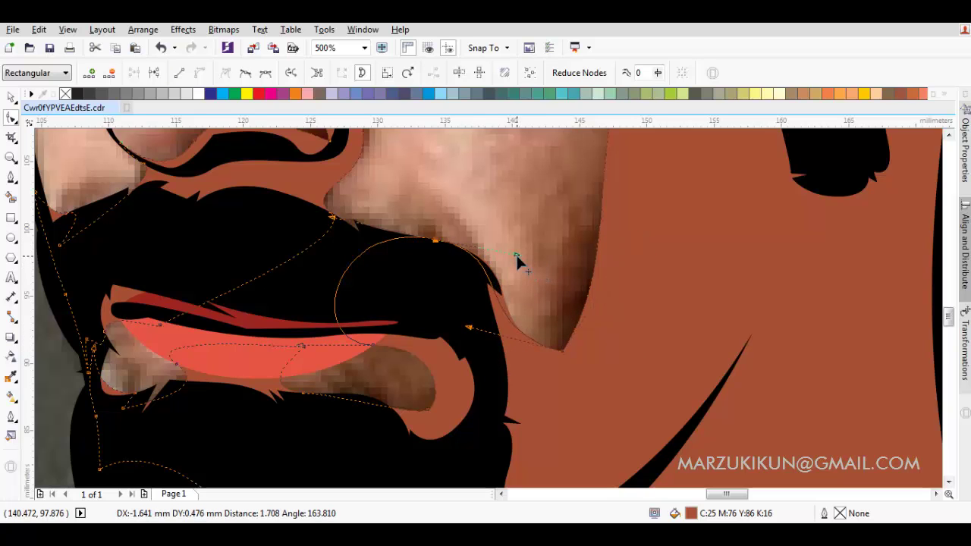
key(Escape)
key(space)
scroll(632, 309, down, 3)
Draw a tapered crease below the inner eye corner and weld it into the shading shape.
scroll(632, 309, down, 2)
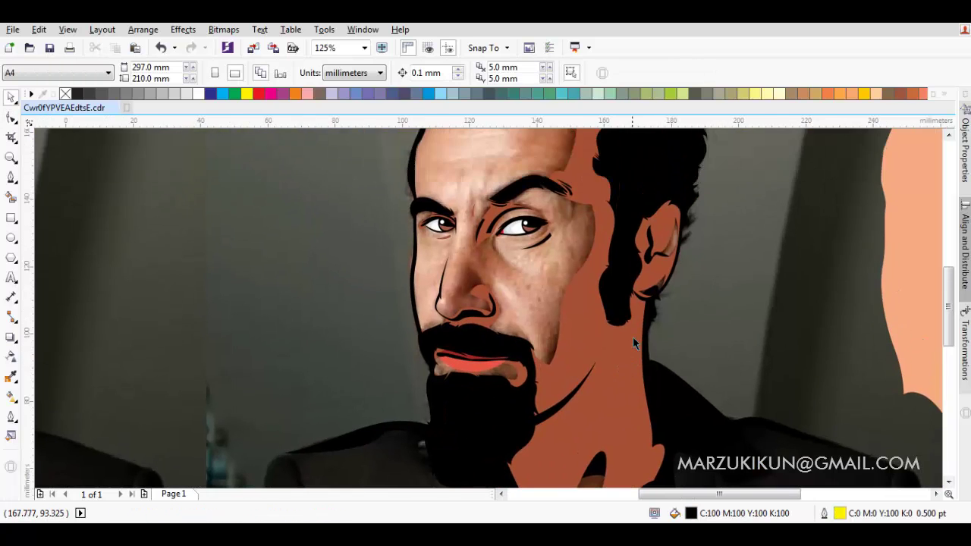
scroll(632, 337, down, 1)
scroll(562, 311, up, 3)
scroll(588, 268, up, 2)
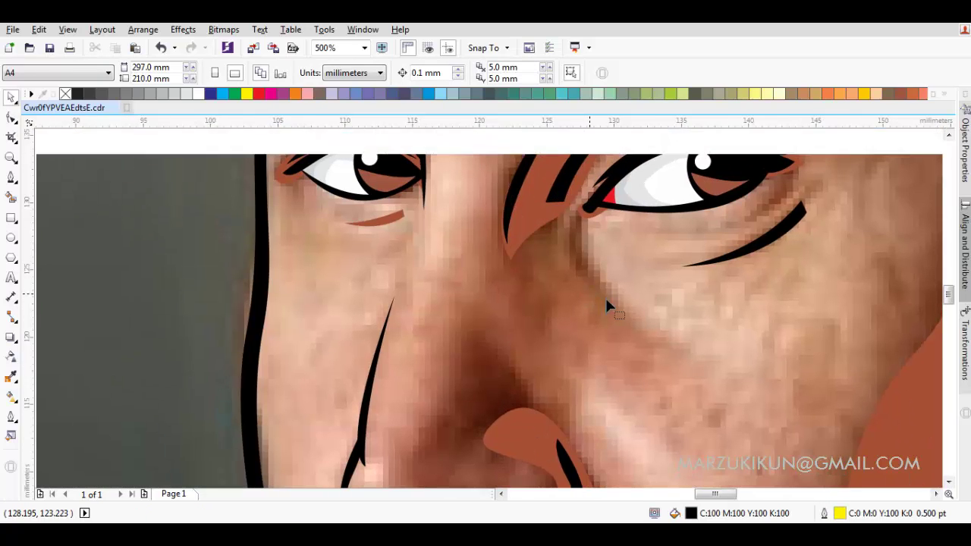
key(space)
scroll(563, 249, up, 1)
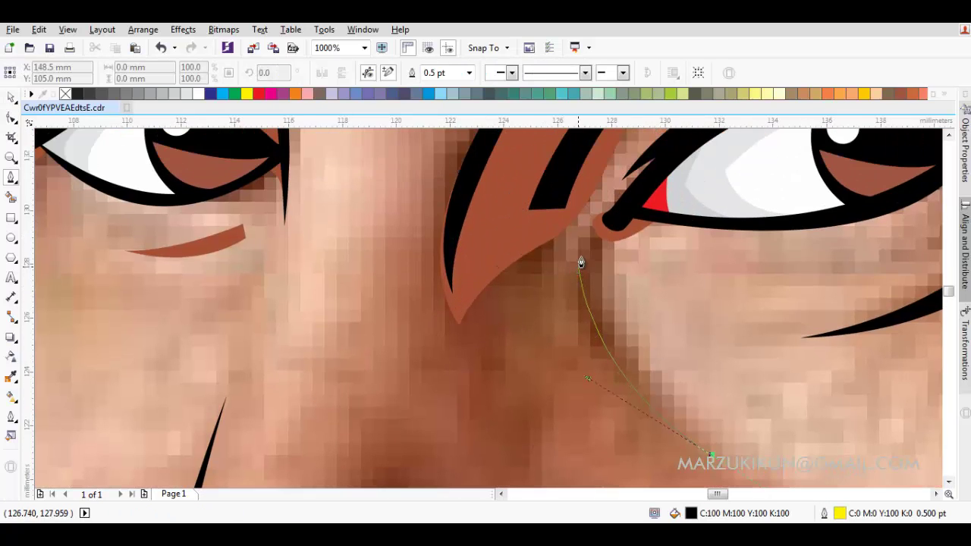
drag(588, 270, 595, 262)
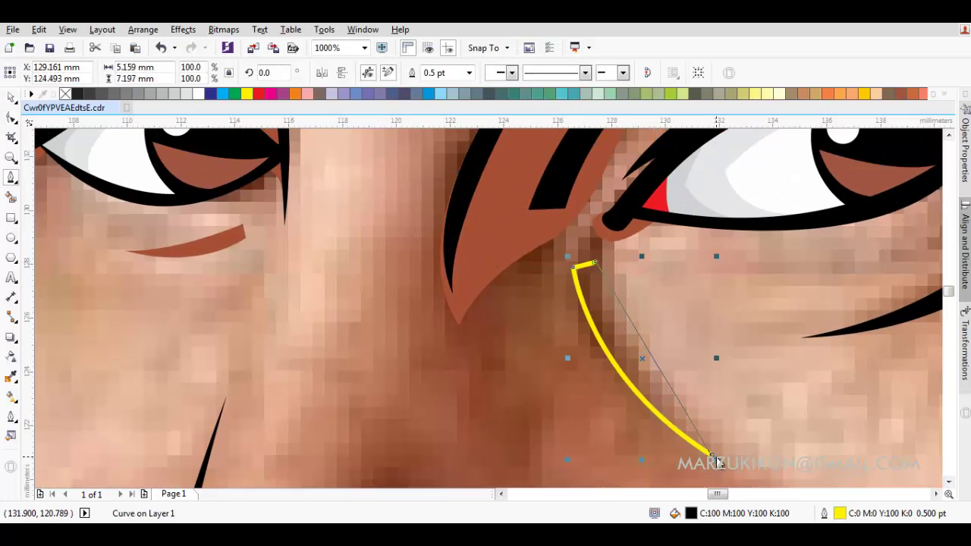
drag(713, 456, 618, 379)
key(space)
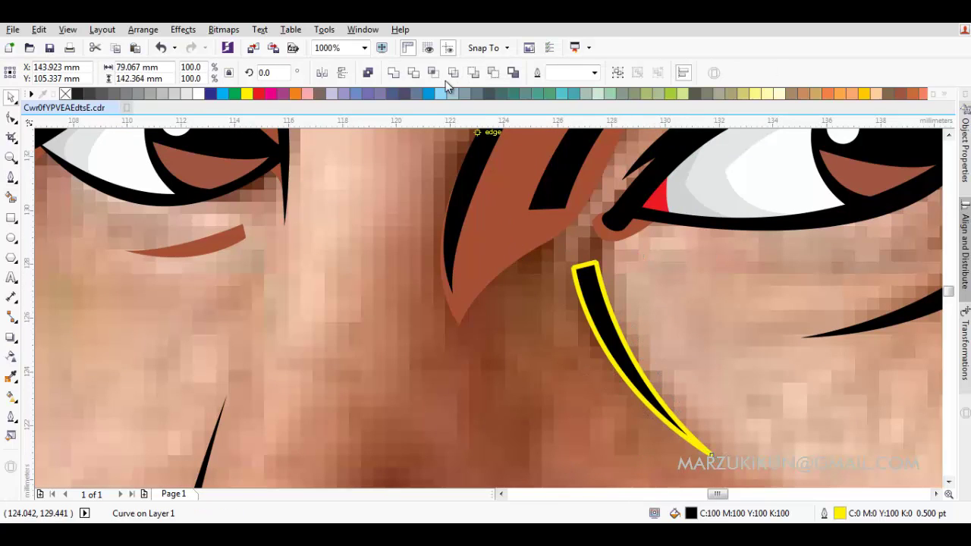
shift+click(477, 132)
click(397, 76)
Draw a thin crease along the side of the nose and weld it into the brown shading.
scroll(577, 258, down, 5)
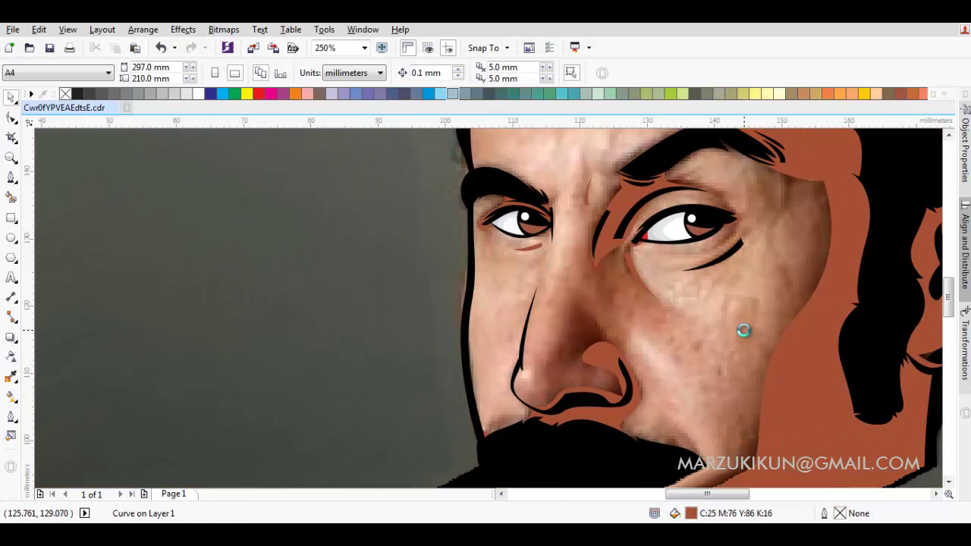
scroll(667, 368, down, 2)
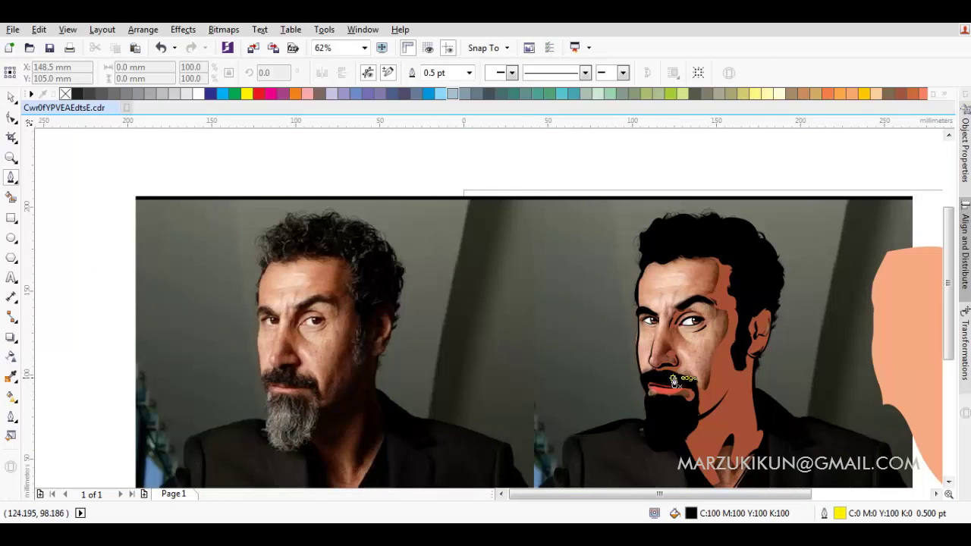
scroll(673, 381, up, 4)
scroll(599, 240, up, 2)
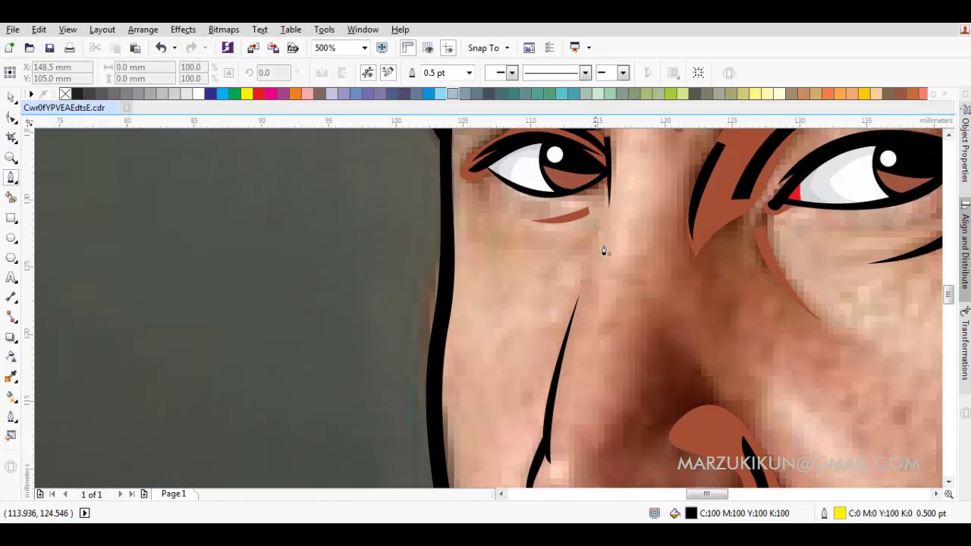
click(542, 436)
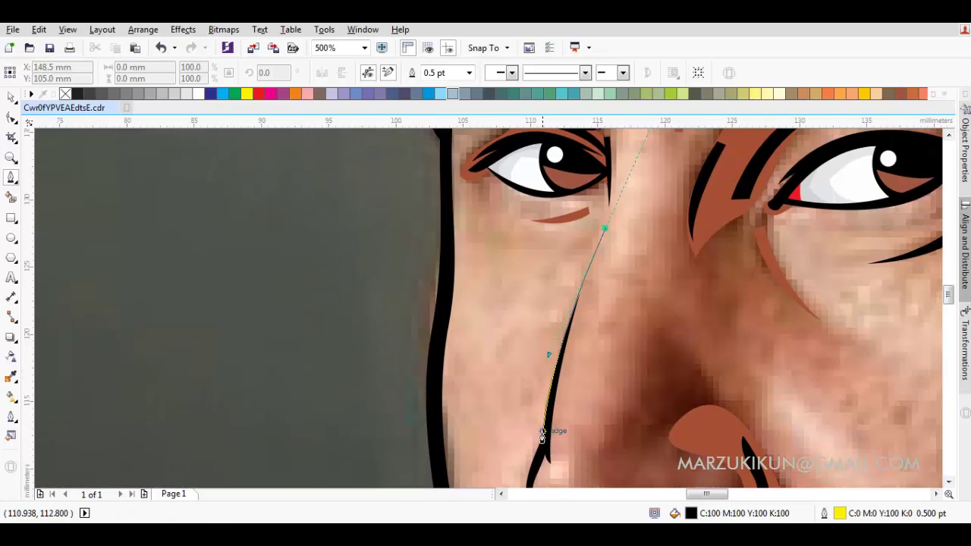
click(547, 452)
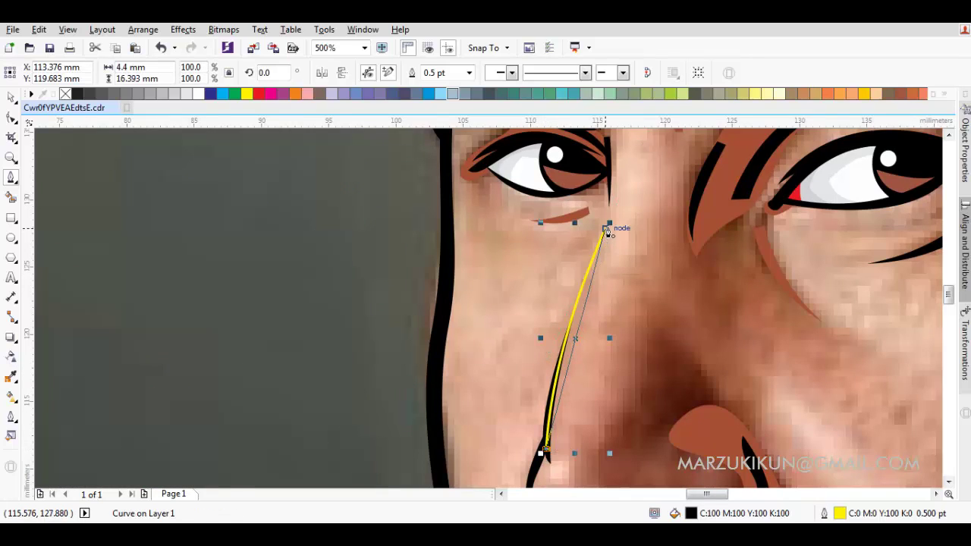
click(606, 229)
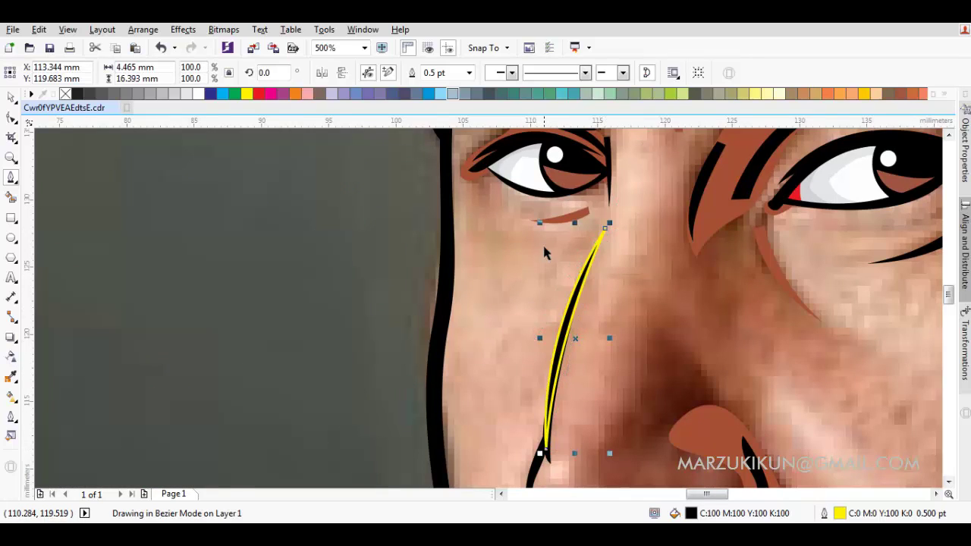
key(space)
click(400, 77)
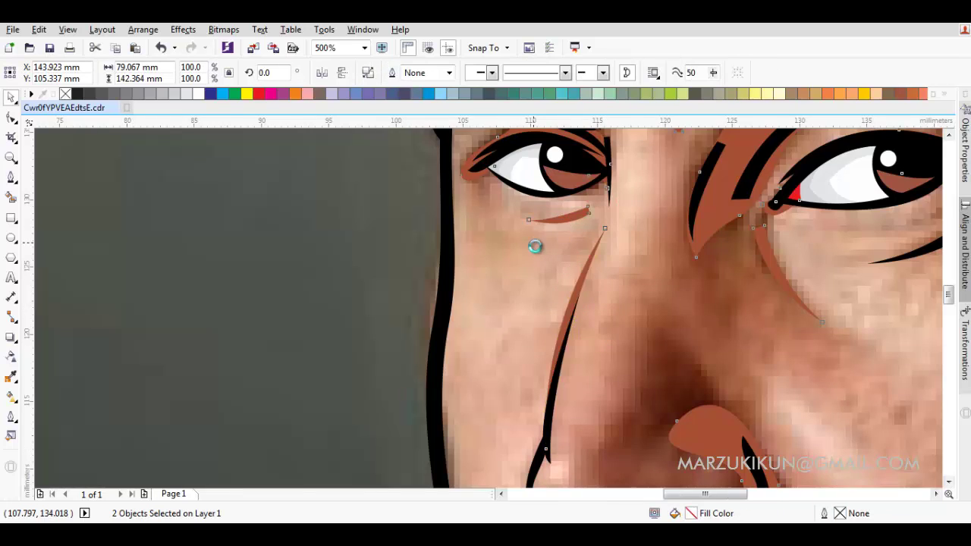
scroll(535, 245, down, 5)
Draw a small shading wedge at the temple and select it with the shading.
key(i)
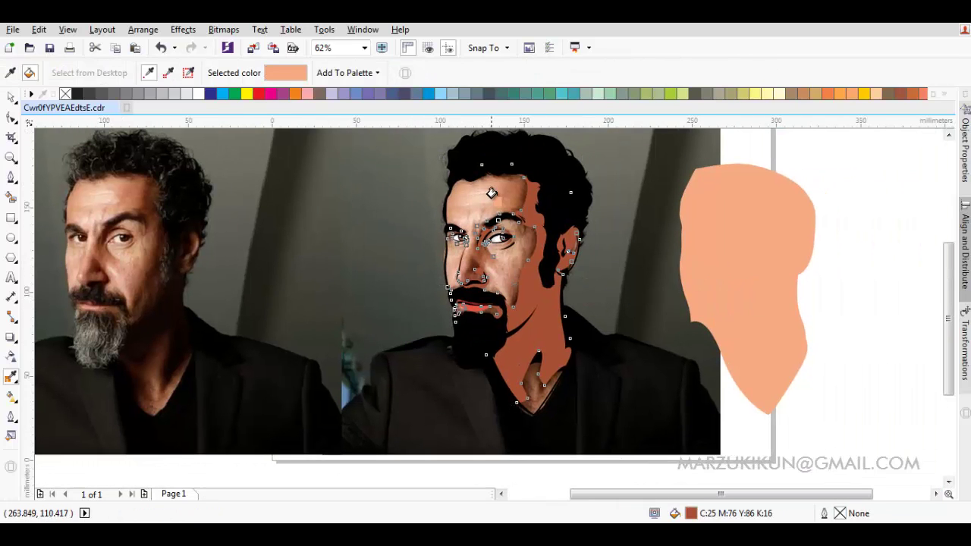
key(space)
scroll(506, 186, up, 5)
key(F5)
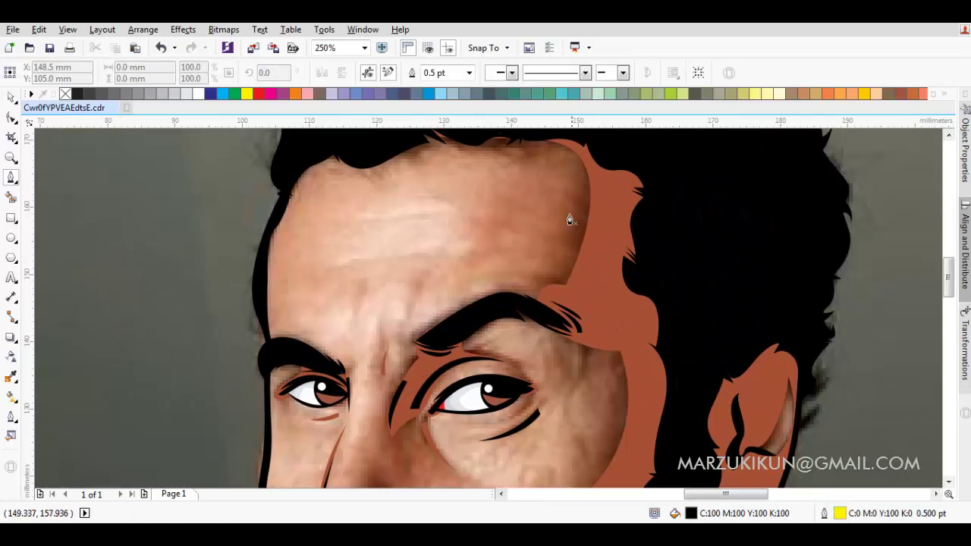
drag(607, 248, 622, 238)
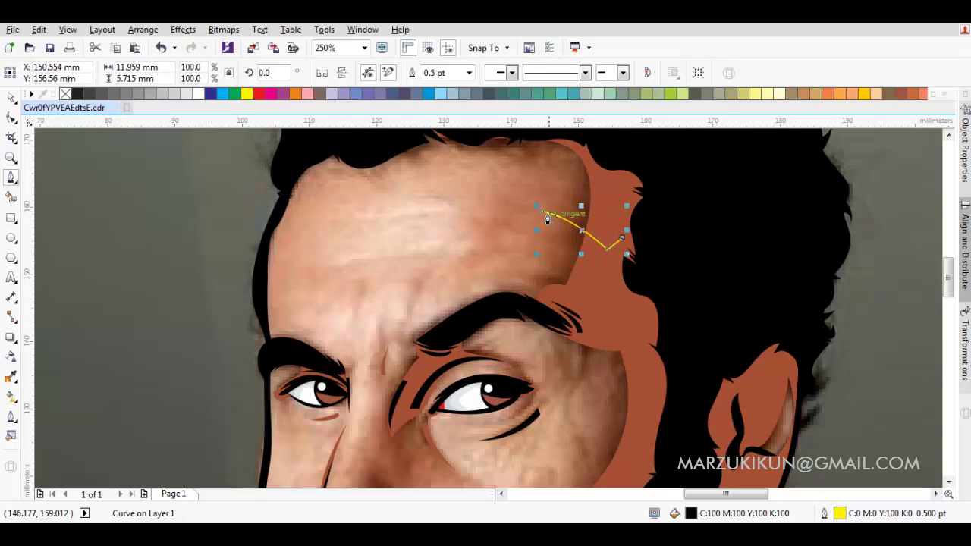
click(541, 211)
key(space)
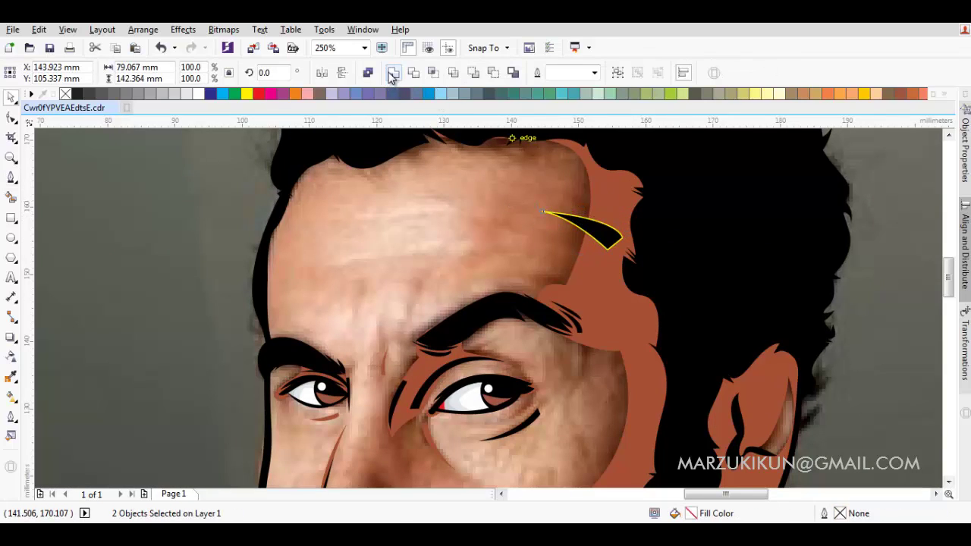
Fill the face with the sampled peach skin colour and delete the peach sample shape.
scroll(656, 242, down, 5)
key(i)
click(716, 250)
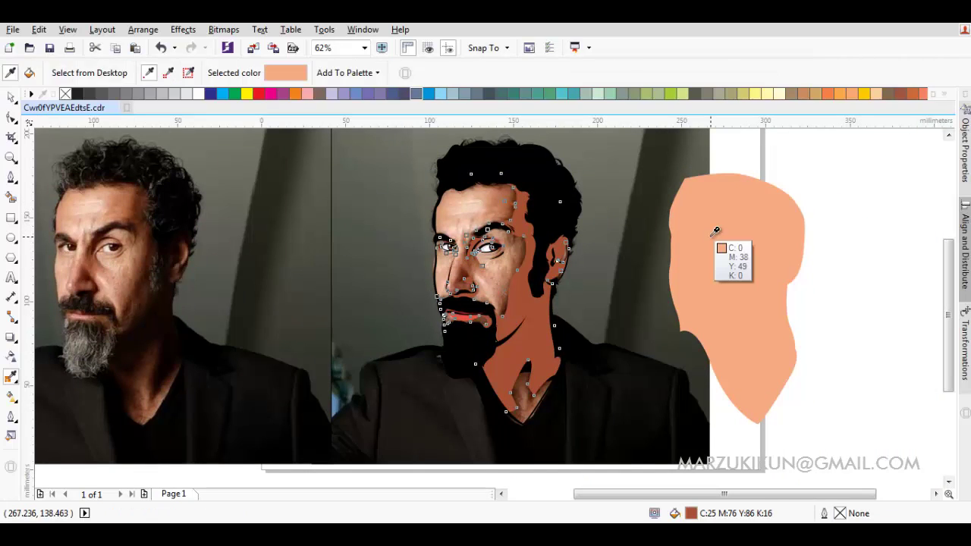
click(469, 205)
key(space)
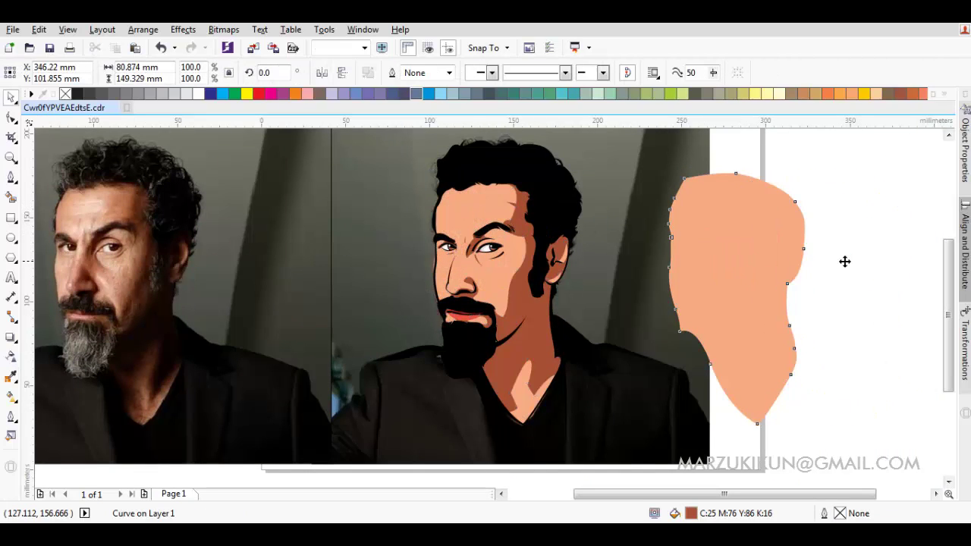
drag(734, 257, 835, 261)
key(Delete)
Nudge a brown shading node beside the eyebrow.
drag(623, 250, 673, 226)
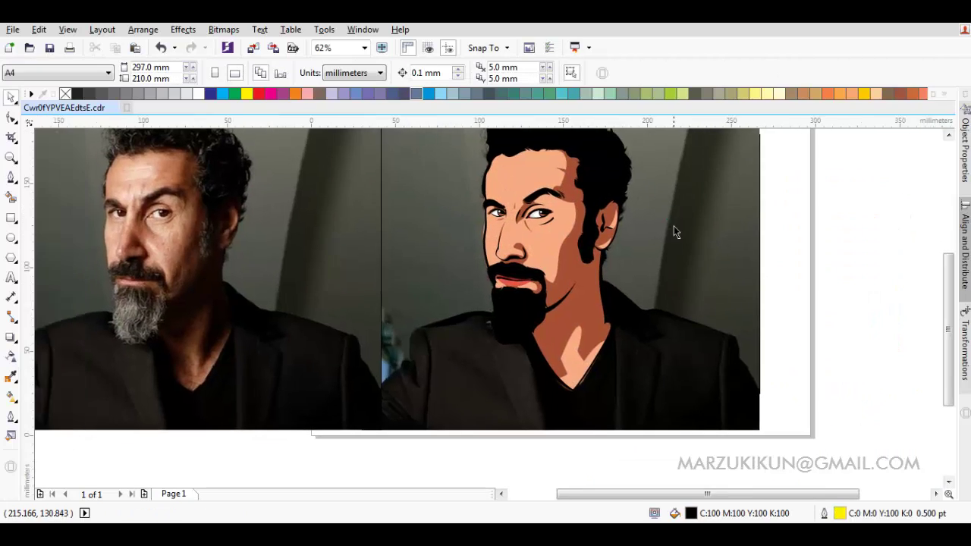
scroll(676, 242, down, 2)
scroll(634, 226, up, 2)
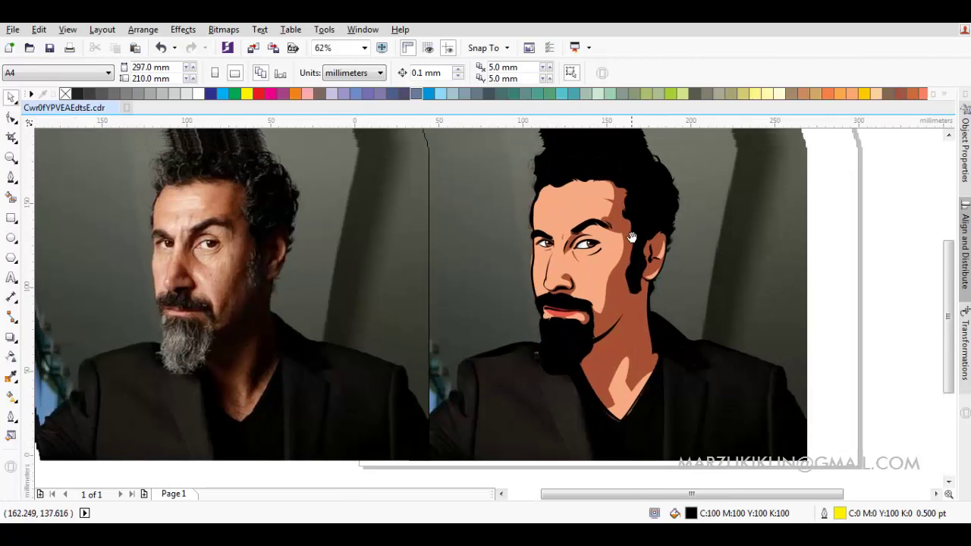
scroll(619, 226, up, 2)
scroll(614, 227, up, 1)
key(F10)
click(598, 212)
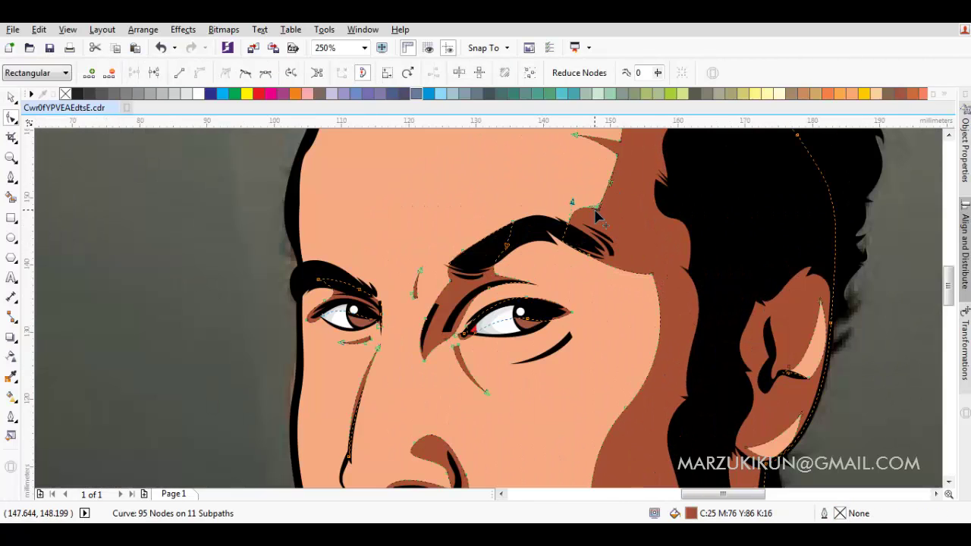
drag(572, 206, 576, 214)
key(space)
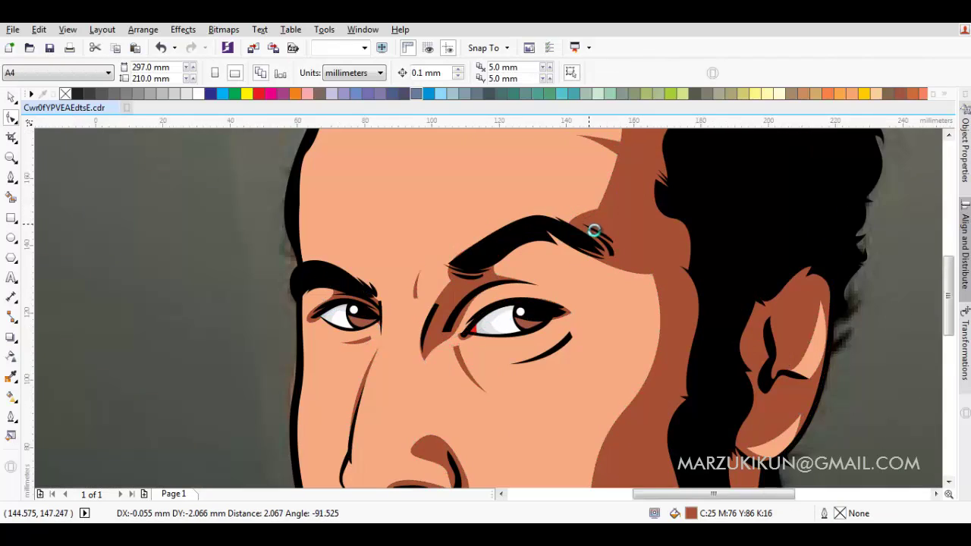
scroll(592, 230, down, 2)
scroll(667, 260, down, 1)
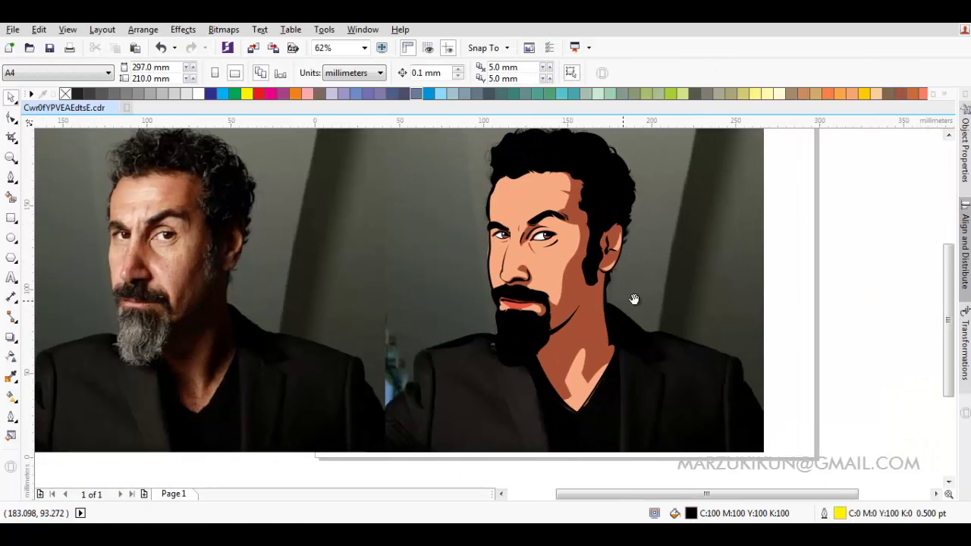
scroll(634, 299, up, 1)
scroll(582, 382, up, 1)
key(space)
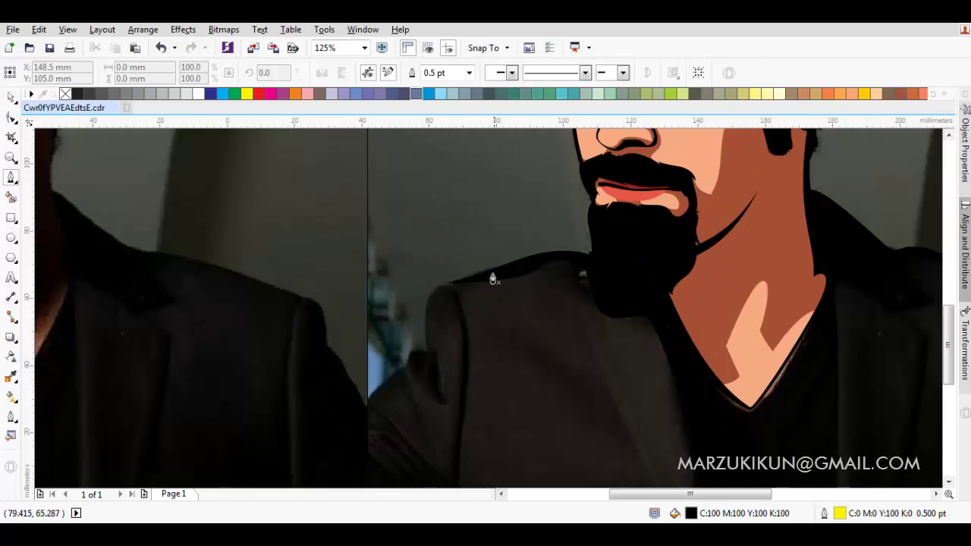
Draw a curved Bezier line following the jacket shoulder.
scroll(493, 280, up, 1)
click(393, 296)
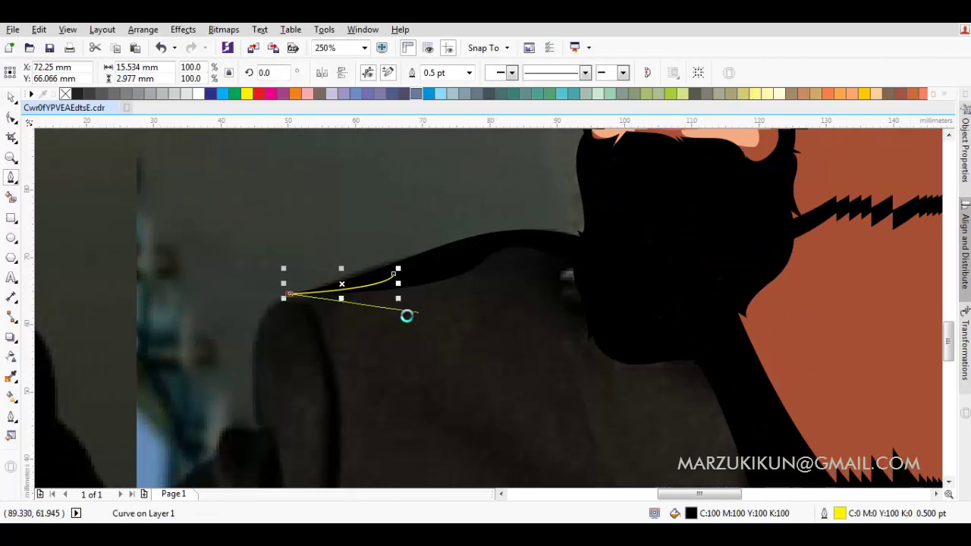
scroll(496, 329, down, 1)
drag(423, 303, 470, 289)
click(505, 338)
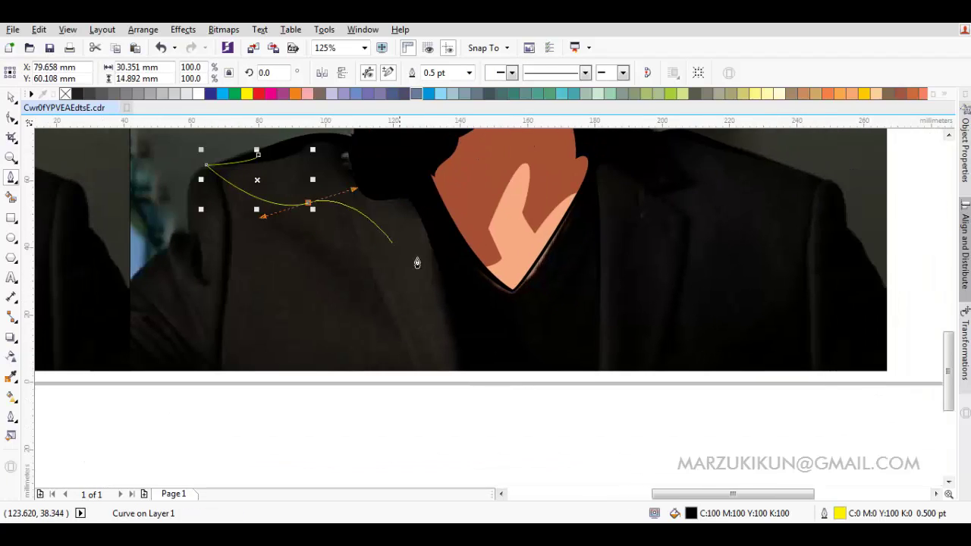
key(Escape)
key(space)
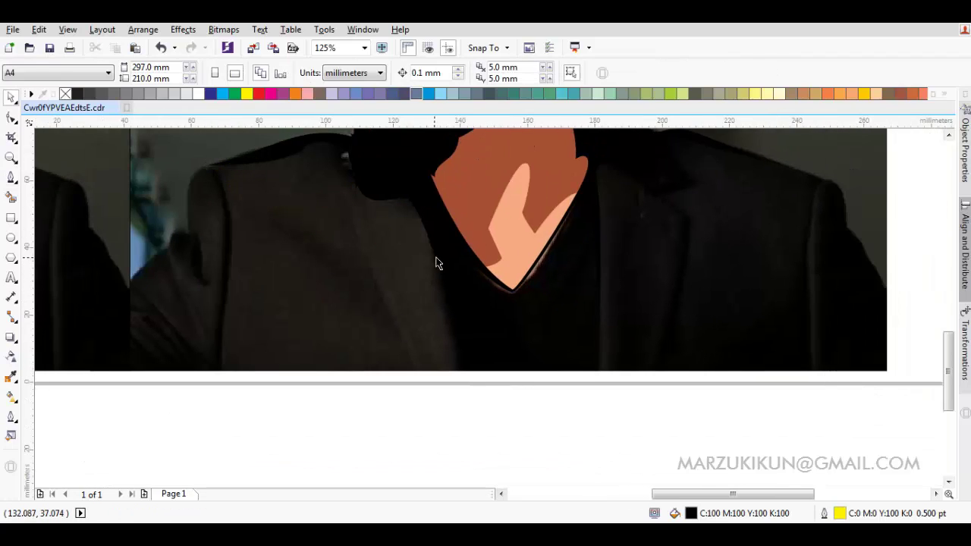
Give the black jacket a yellow outline, then trace a closed shirt shape in the V-neck.
click(301, 186)
right_click(247, 94)
key(space)
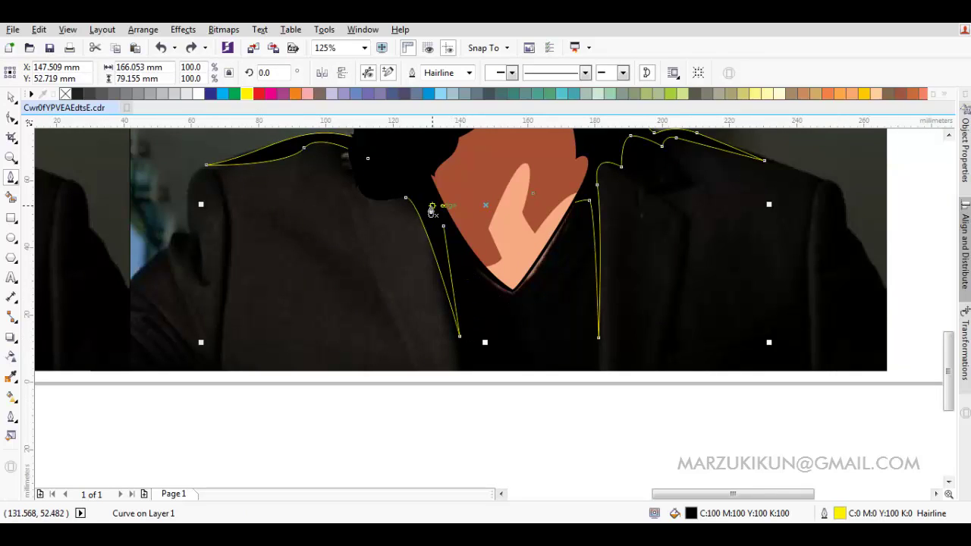
drag(431, 205, 451, 305)
click(460, 339)
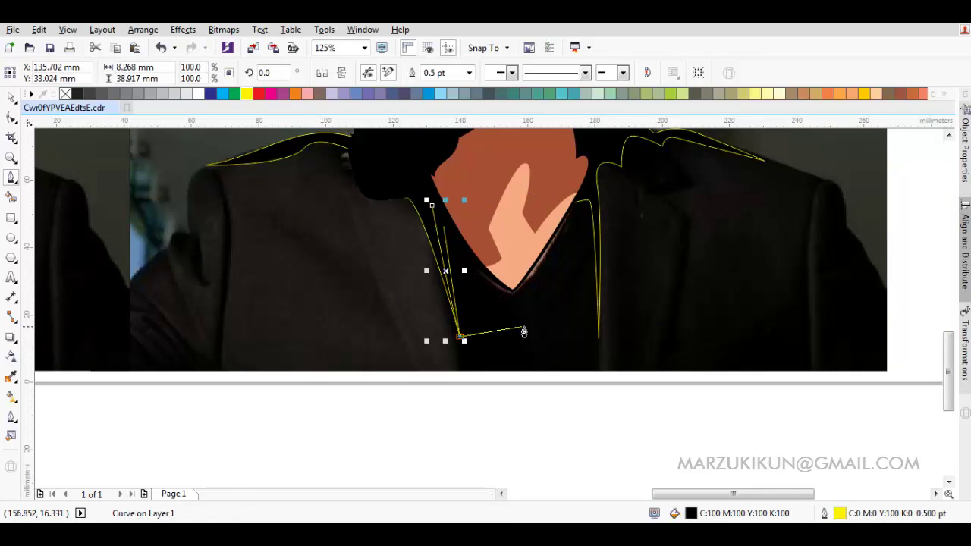
drag(531, 325, 565, 353)
click(599, 339)
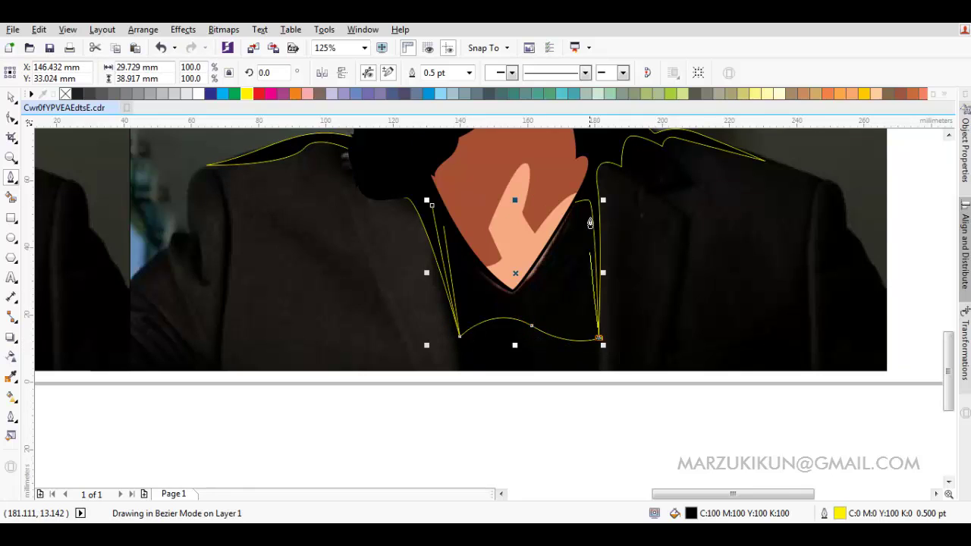
drag(588, 169, 575, 150)
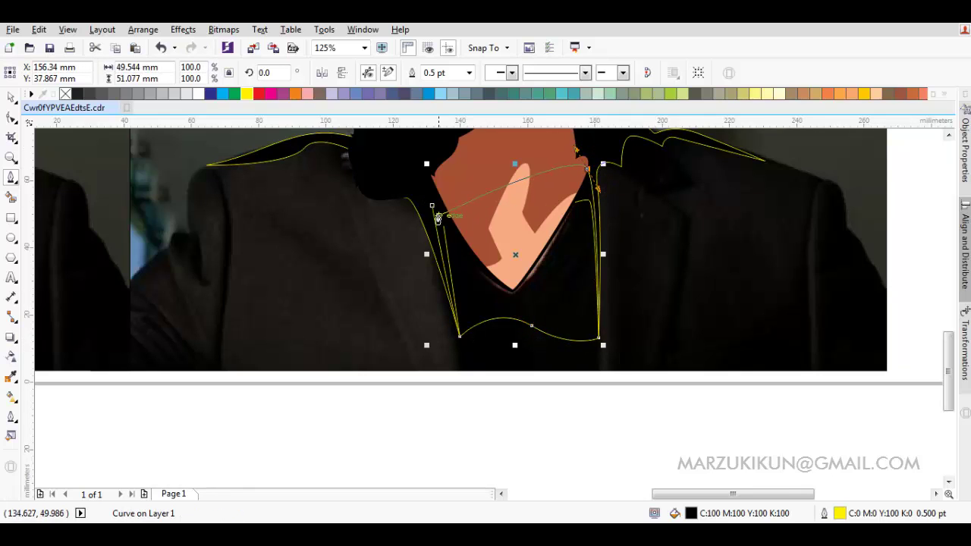
click(432, 206)
Move the shirt shape back one behind the face and fill it very dark reddish-brown.
right_click(498, 202)
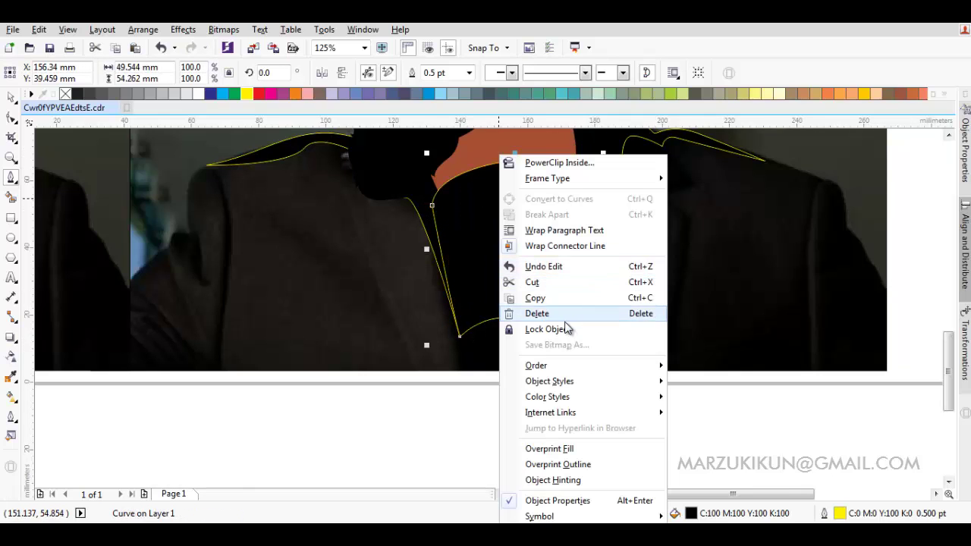
mouse_move(537, 366)
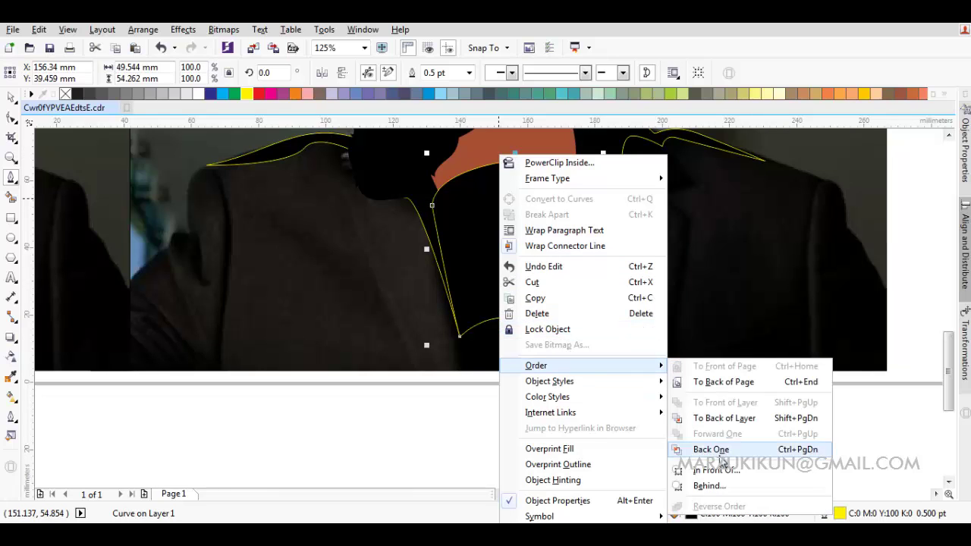
click(710, 470)
click(698, 296)
scroll(687, 292, right, 1)
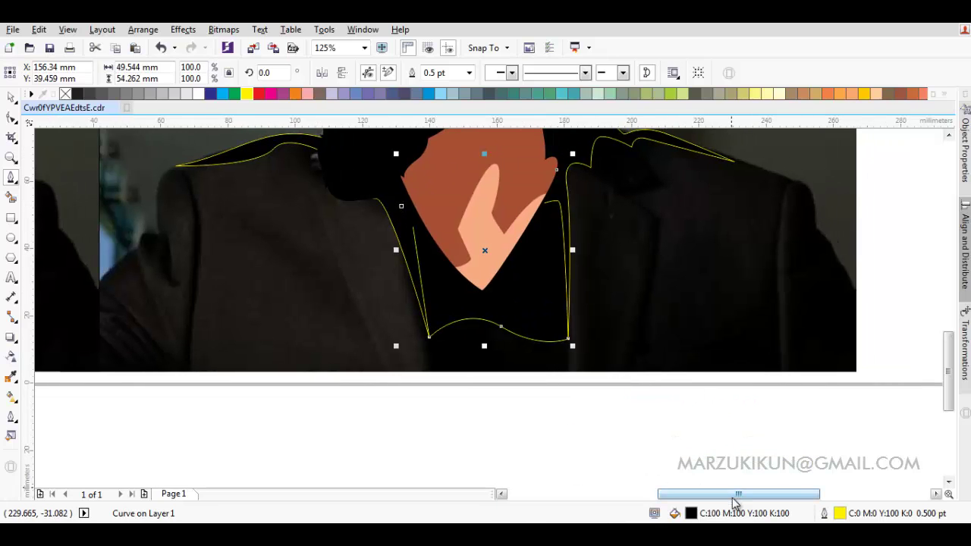
double_click(738, 515)
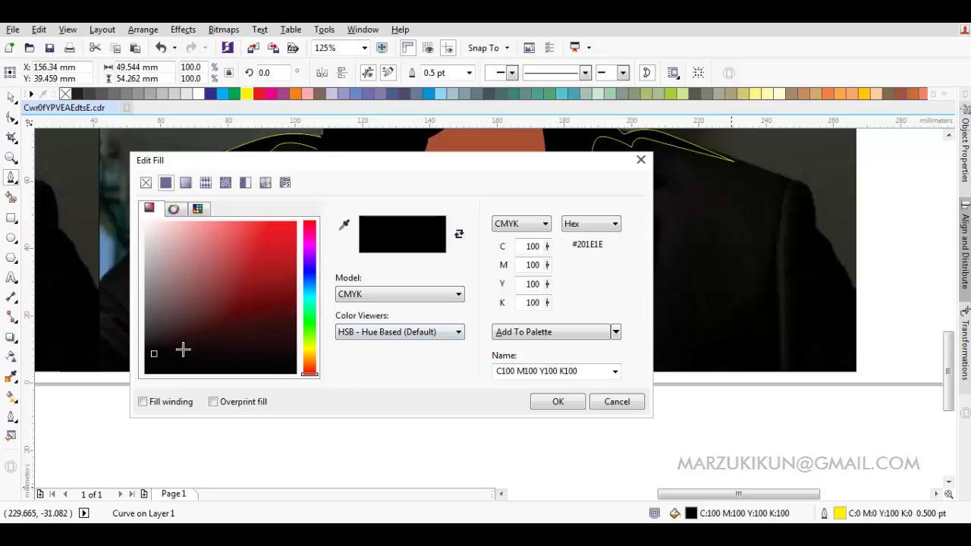
drag(183, 350, 188, 343)
key(Return)
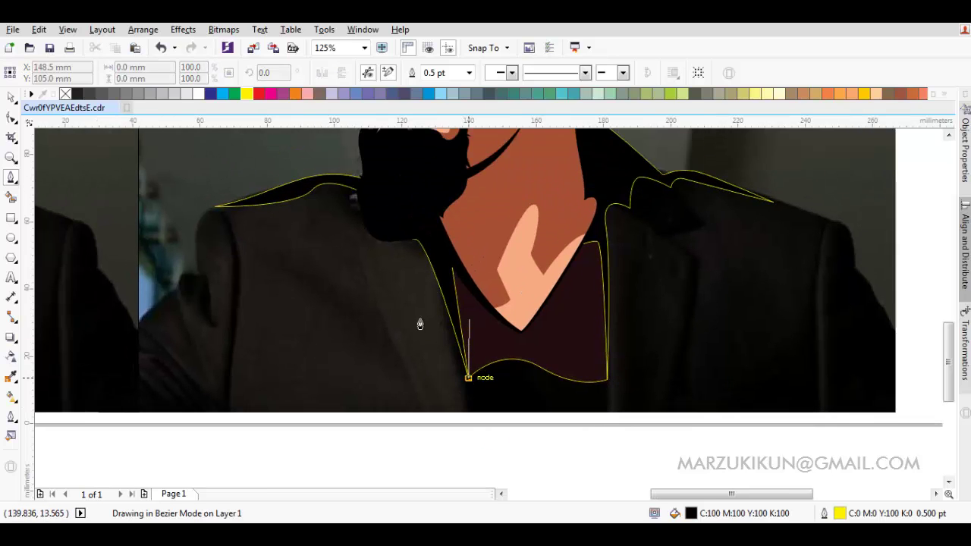
Start the jacket outline at the shirt corner and trace over the left shoulder and collar top.
click(420, 324)
mouse_move(378, 264)
mouse_down()
mouse_move(303, 228)
mouse_move(224, 249)
mouse_up()
click(215, 206)
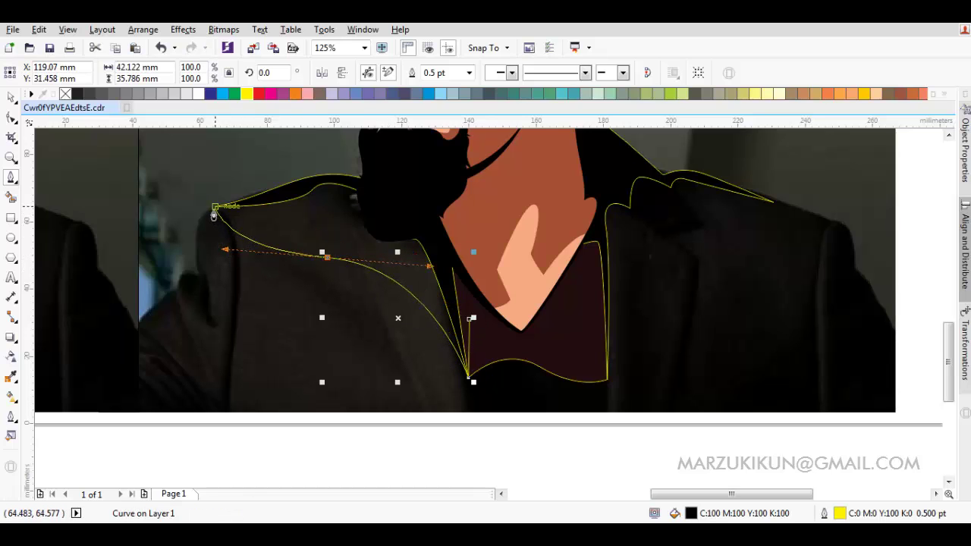
scroll(342, 182, up, 2)
click(88, 234)
mouse_move(223, 203)
mouse_down()
mouse_move(261, 186)
mouse_move(407, 184)
mouse_up()
scroll(472, 219, right, 5)
scroll(464, 182, up, 2)
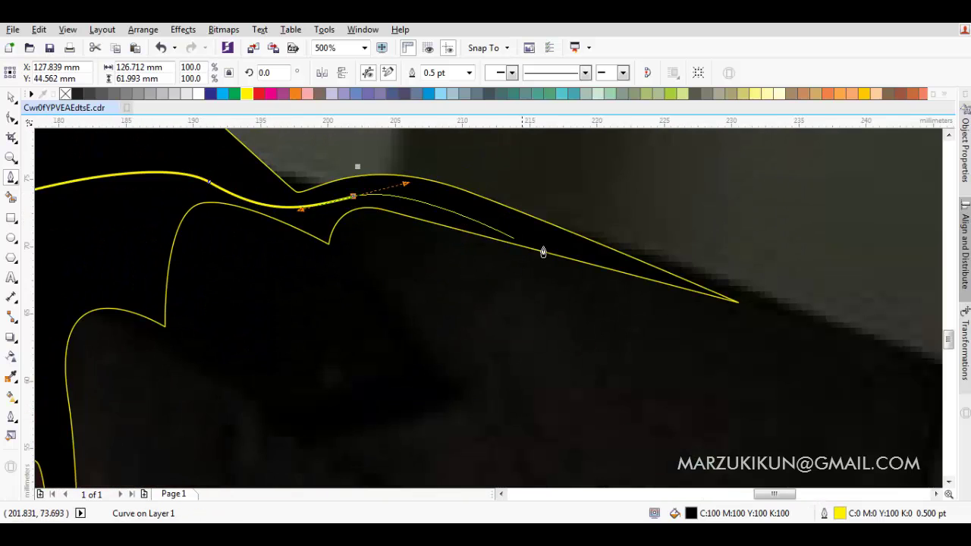
scroll(516, 236, right, 2)
scroll(516, 236, down, 1)
Trace down the right shoulder and lapel, close the jacket shape, and send it behind the face.
click(567, 239)
scroll(490, 252, down, 2)
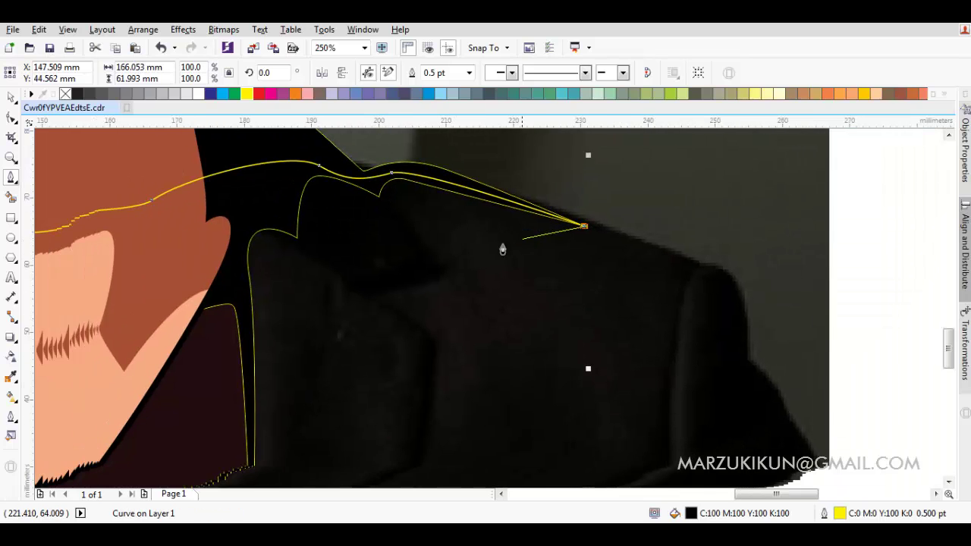
drag(440, 259, 348, 299)
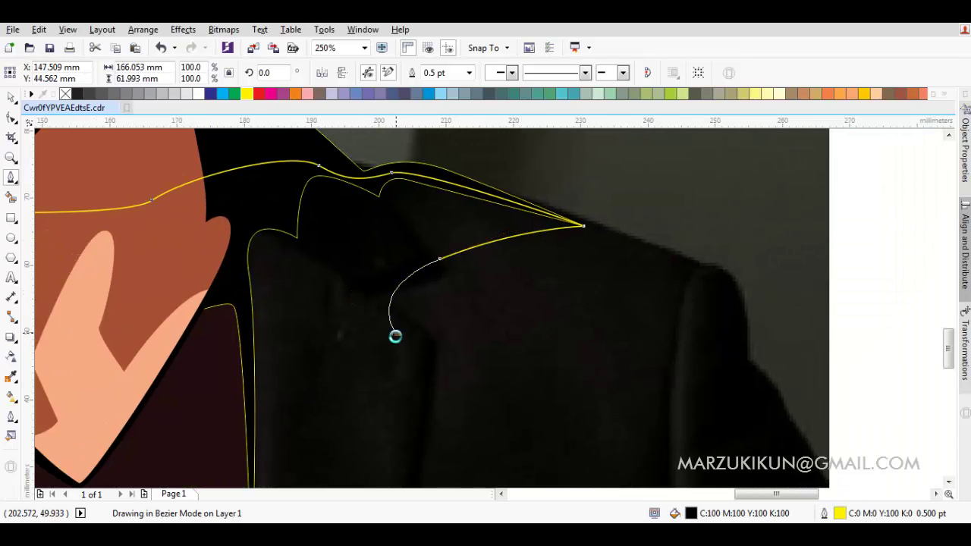
click(395, 336)
scroll(444, 232, down, 5)
scroll(445, 232, left, 2)
drag(308, 392, 358, 393)
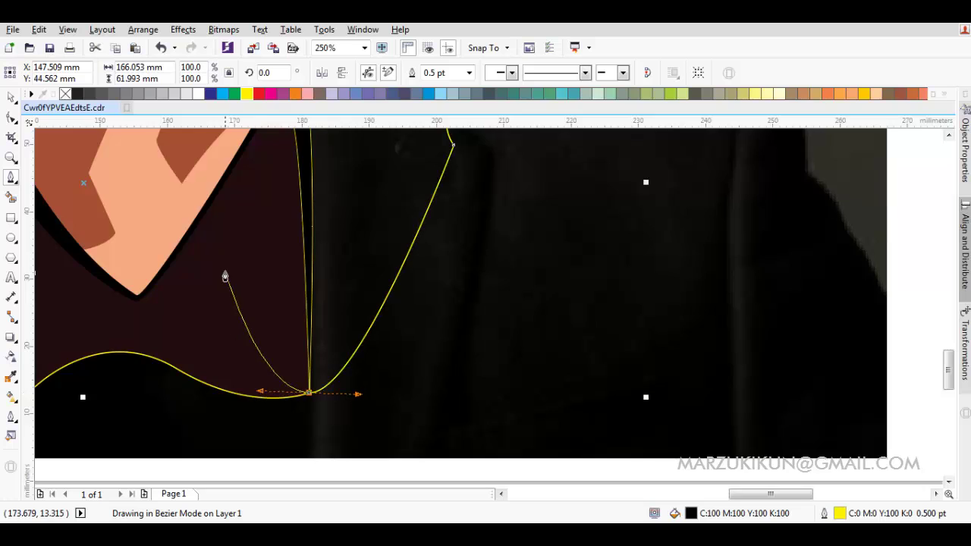
scroll(225, 277, down, 2)
click(304, 307)
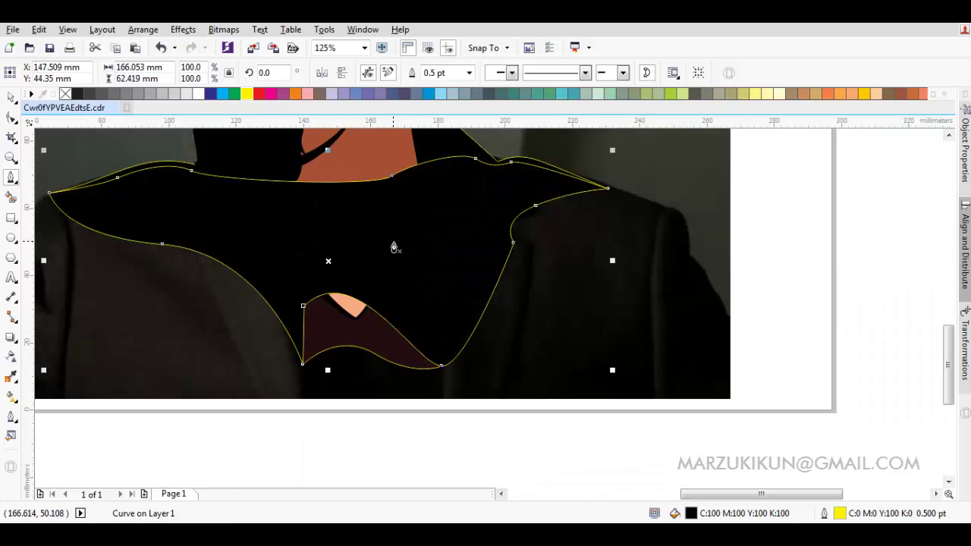
right_click(395, 245)
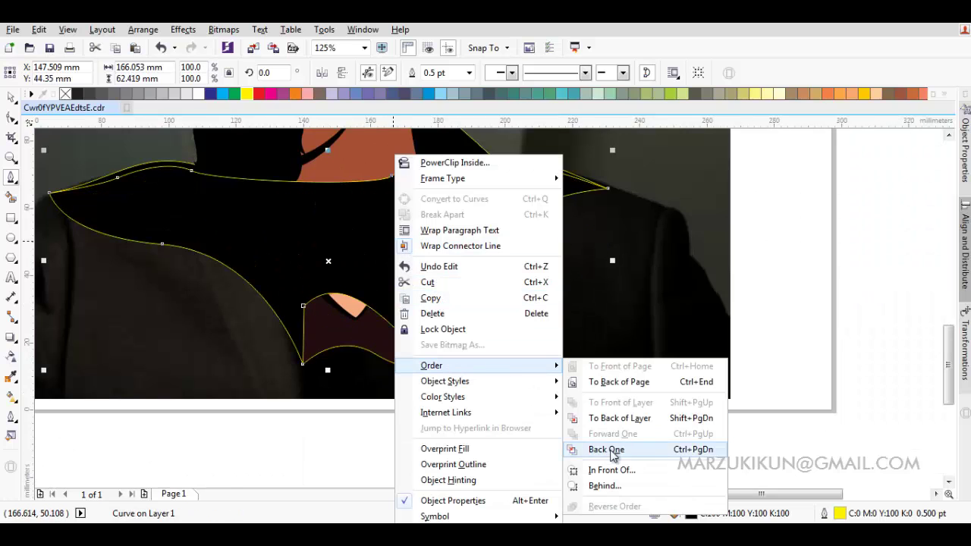
click(606, 449)
Reshape the right lapel's nodes and curves with the Shape tool.
key(space)
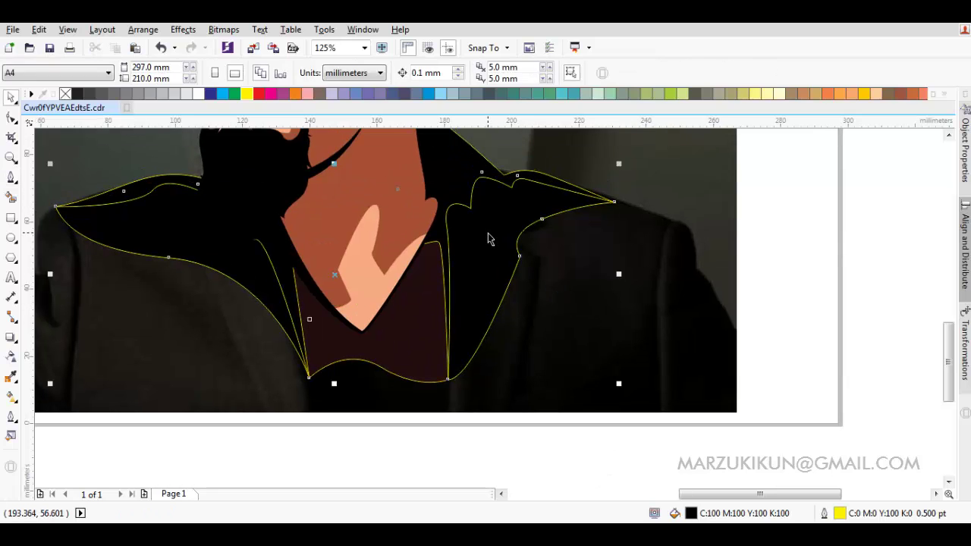
key(F10)
click(520, 256)
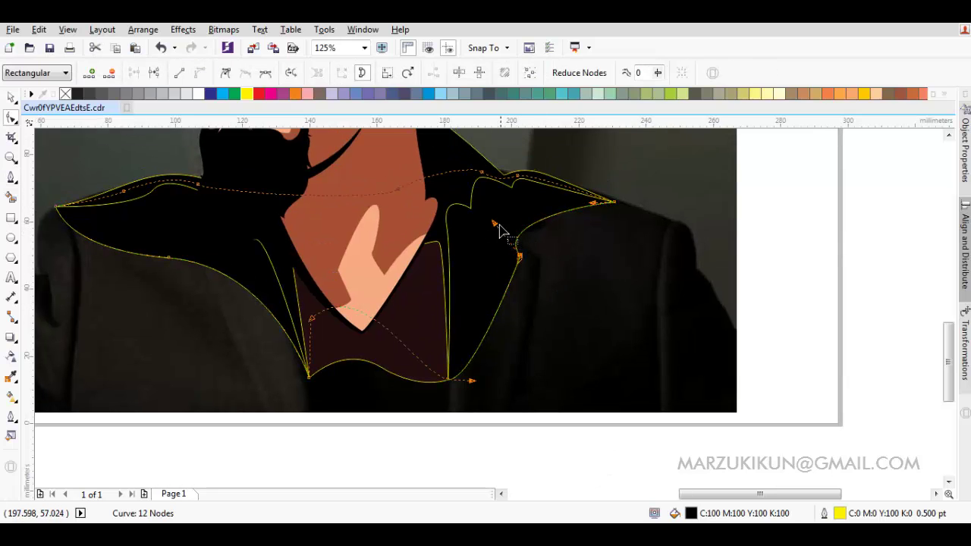
drag(509, 205, 506, 204)
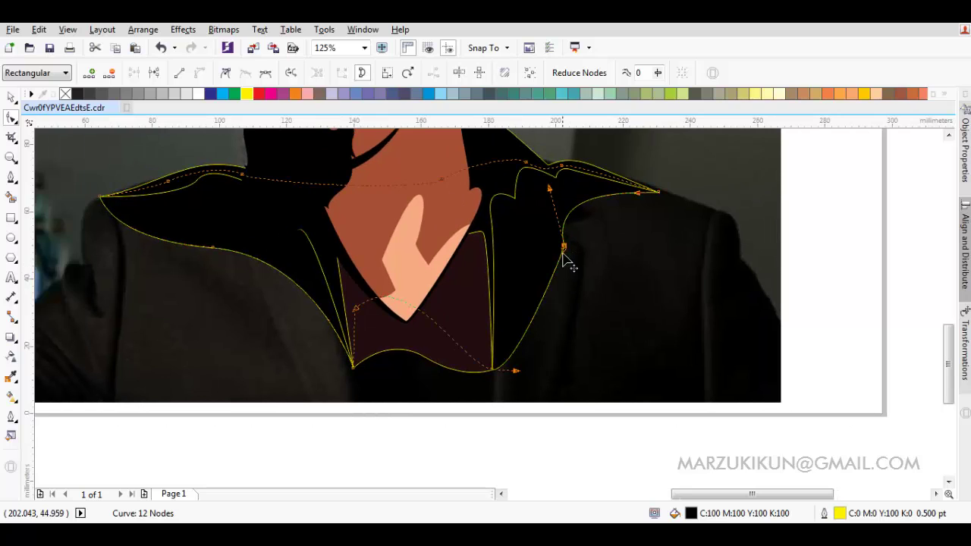
right_click(600, 231)
key(Escape)
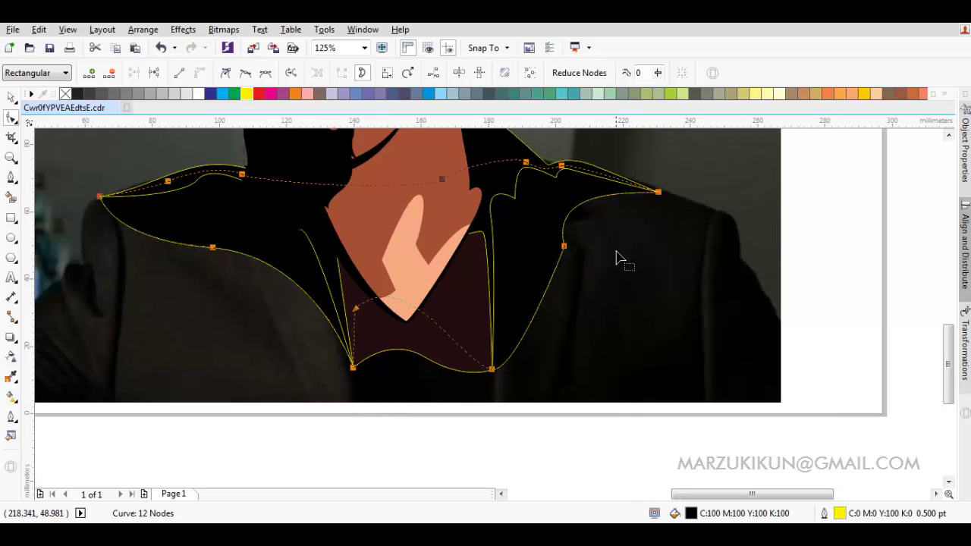
right_click(615, 251)
key(Escape)
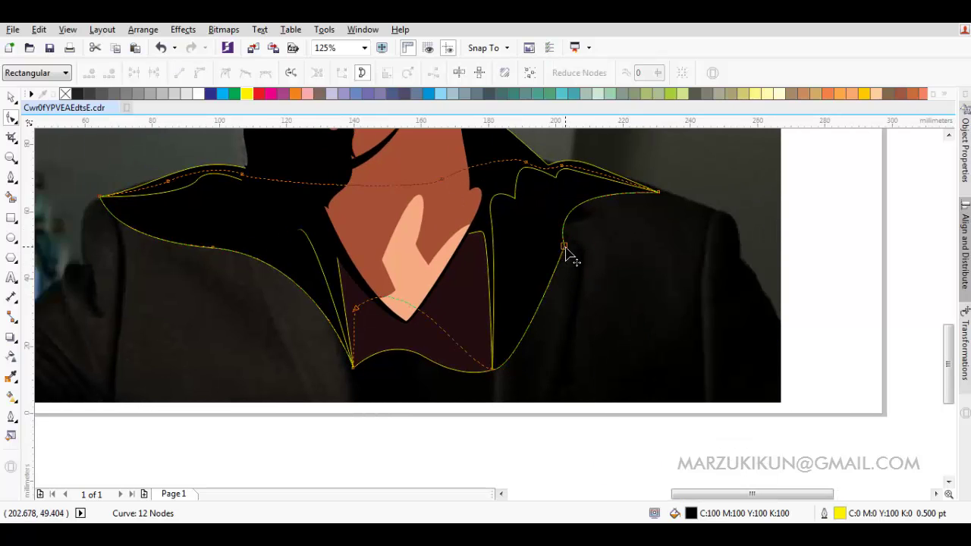
click(565, 247)
mouse_move(568, 246)
mouse_down()
mouse_move(573, 256)
mouse_move(538, 271)
mouse_up()
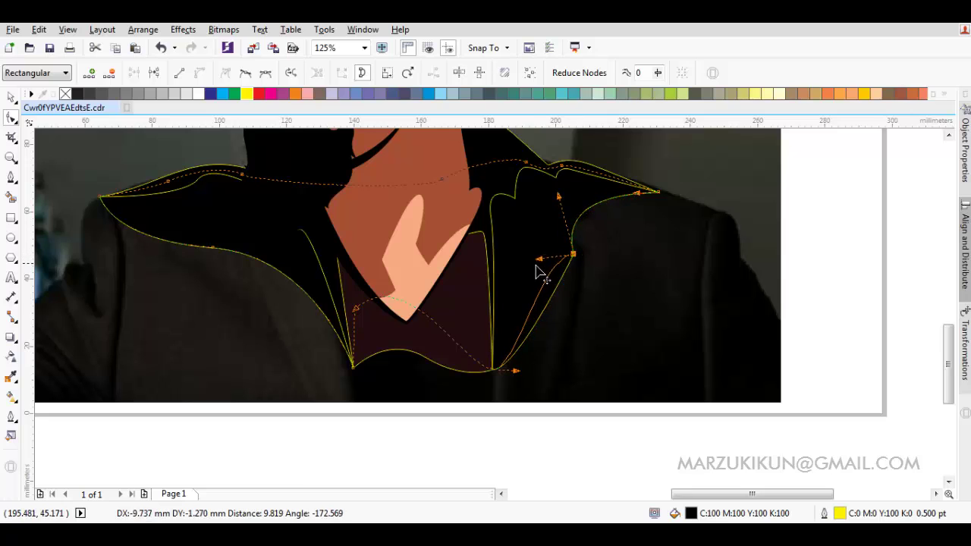
drag(518, 372, 497, 335)
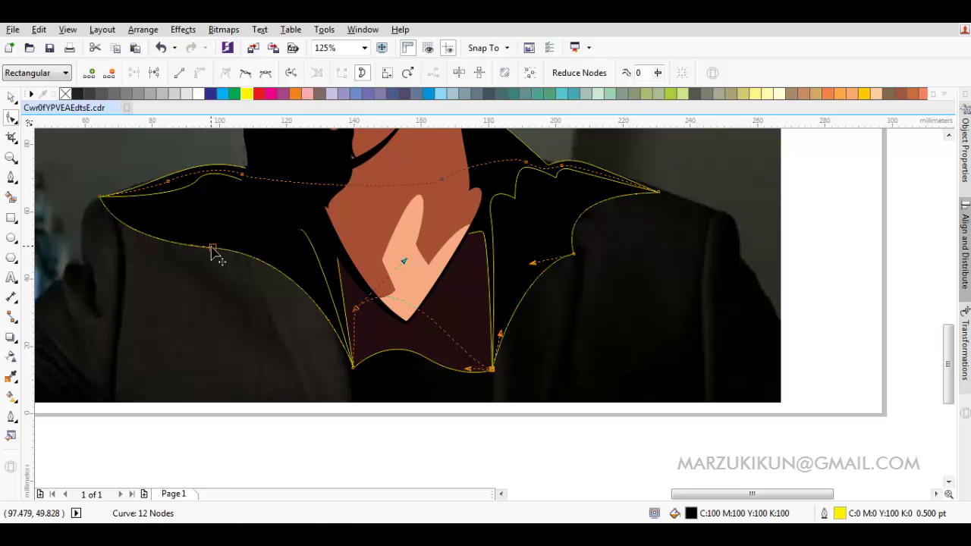
drag(212, 250, 190, 245)
Add a node on the left shoulder edge, bend it upward, and pull the left lapel toward the neck.
right_click(193, 228)
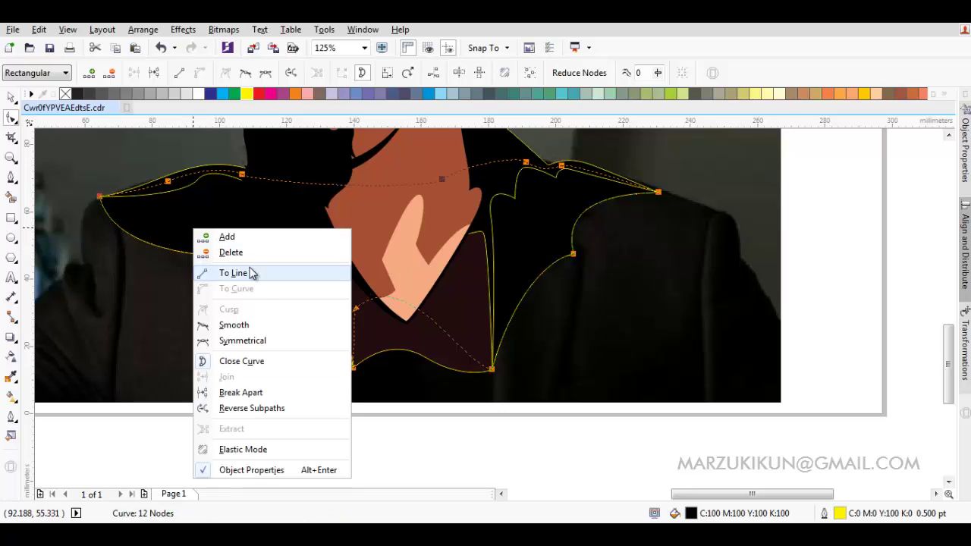
click(210, 260)
double_click(208, 255)
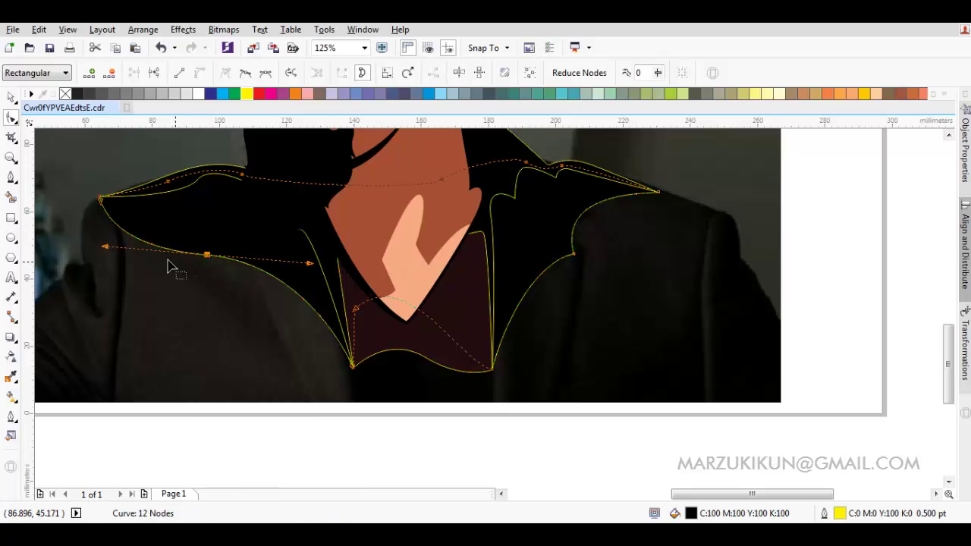
drag(105, 248, 183, 217)
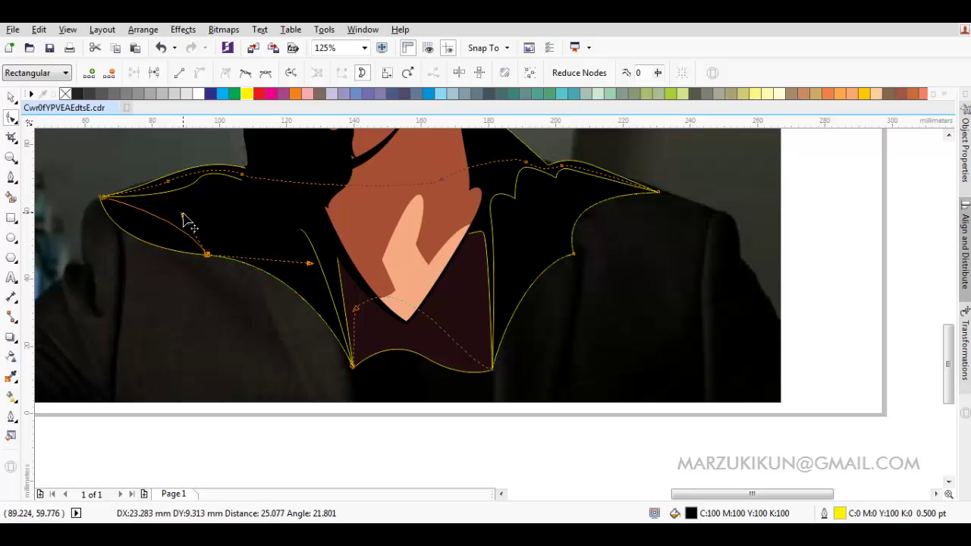
drag(311, 269, 288, 234)
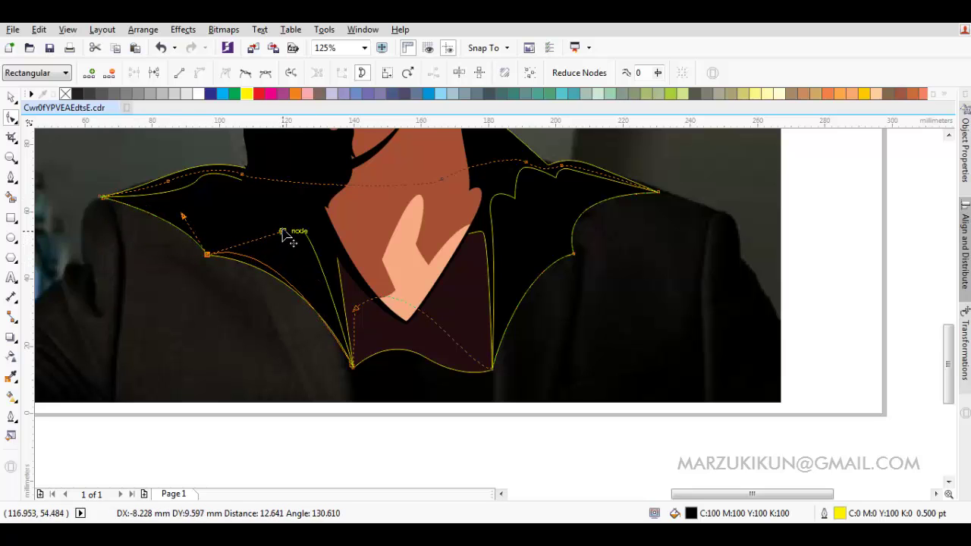
scroll(320, 233, down, 4)
key(space)
scroll(279, 232, up, 4)
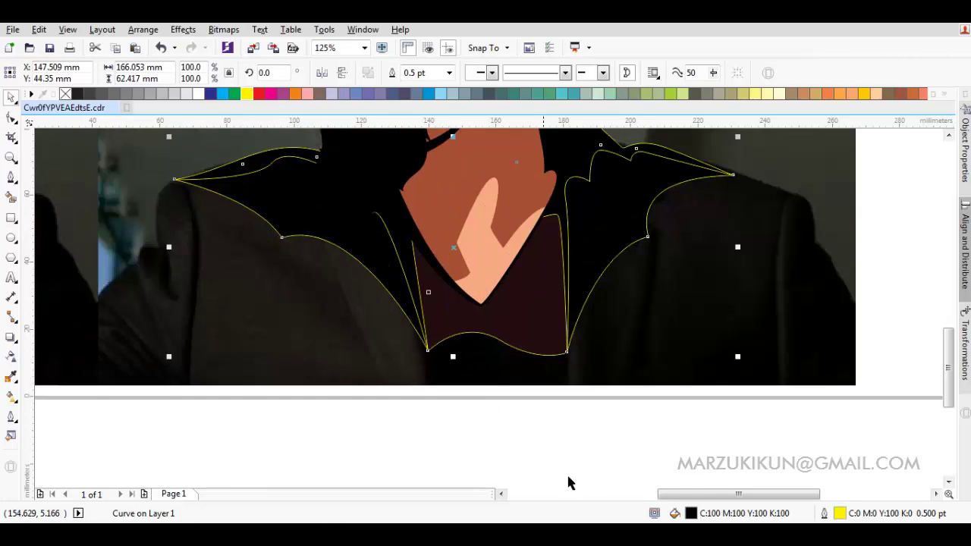
Recolour the jacket fill to a dark charcoal.
double_click(702, 515)
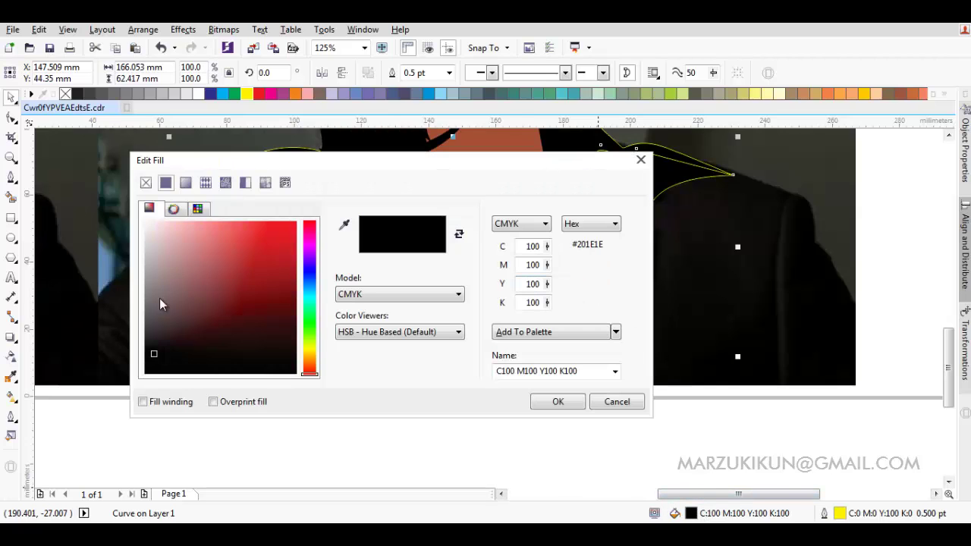
click(163, 336)
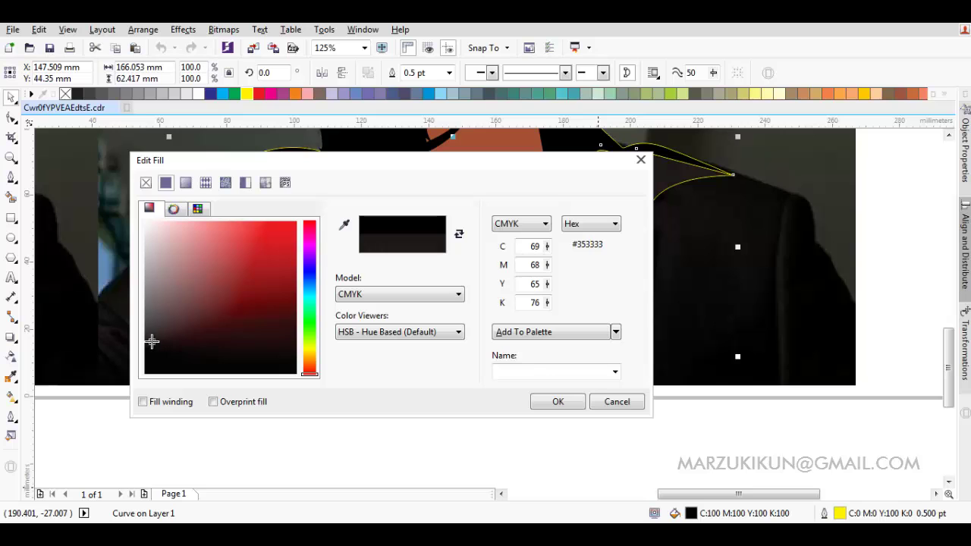
key(Return)
scroll(555, 386, down, 4)
click(555, 385)
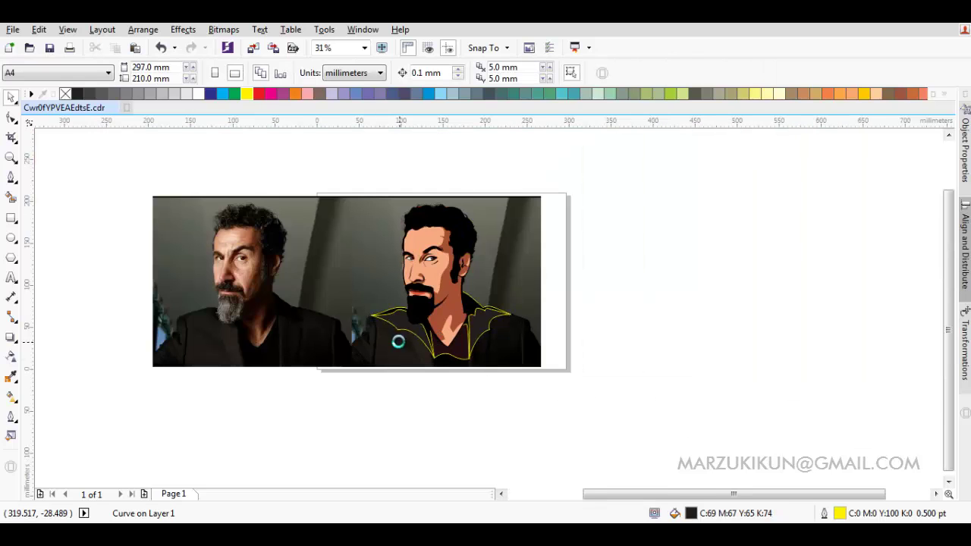
scroll(448, 355, up, 2)
scroll(447, 355, up, 2)
Draw a closed collar shape spanning the lapels from left to right shoulder.
key(F5)
scroll(295, 254, up, 2)
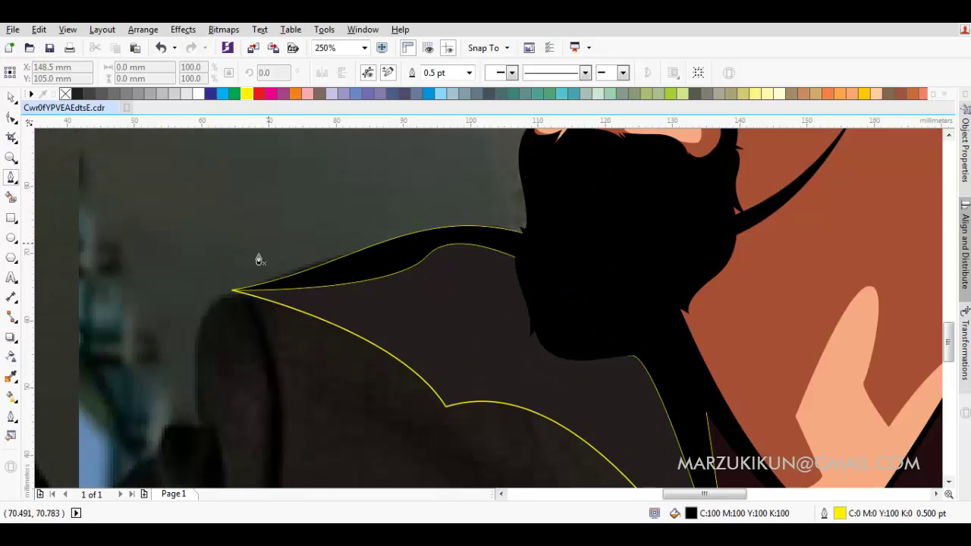
drag(366, 282, 462, 280)
drag(531, 316, 425, 262)
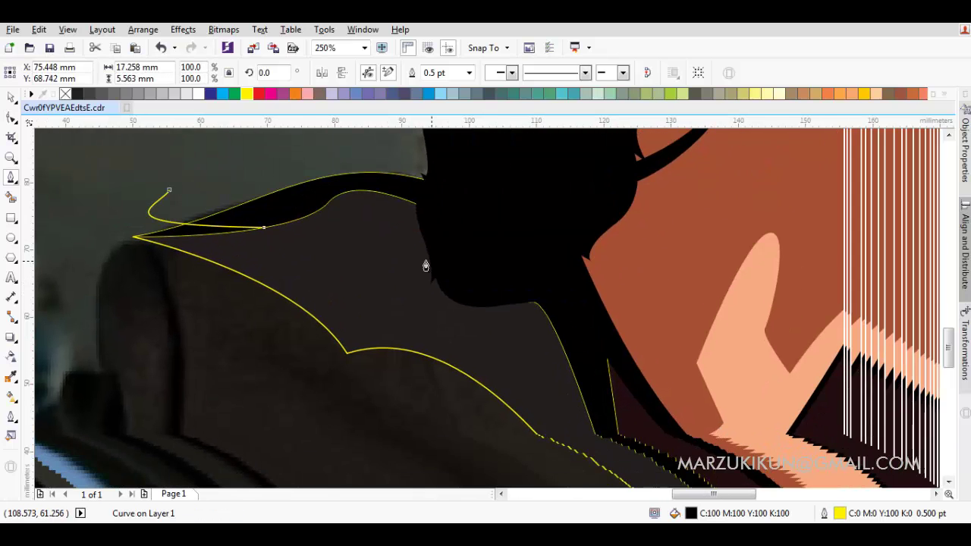
drag(486, 309, 538, 336)
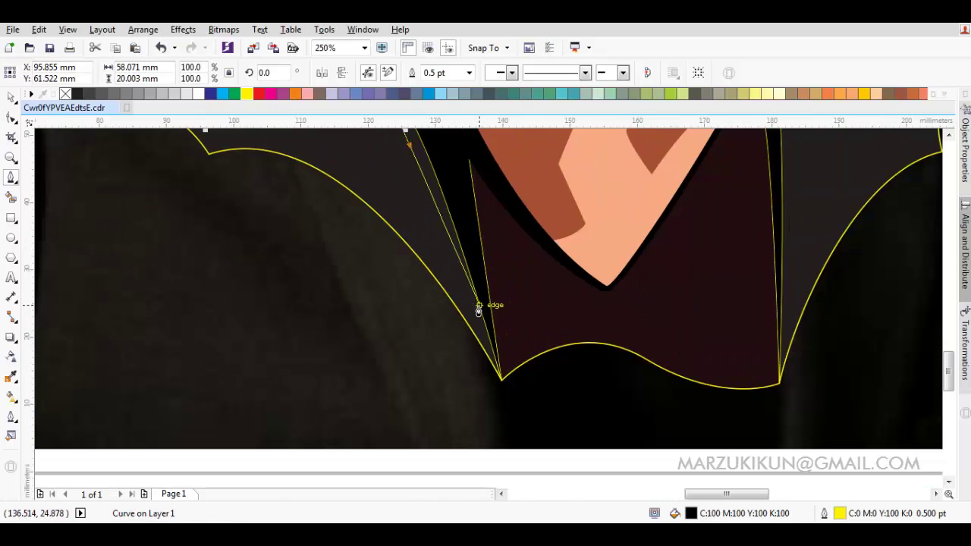
drag(377, 332, 513, 305)
click(430, 318)
drag(412, 448, 459, 336)
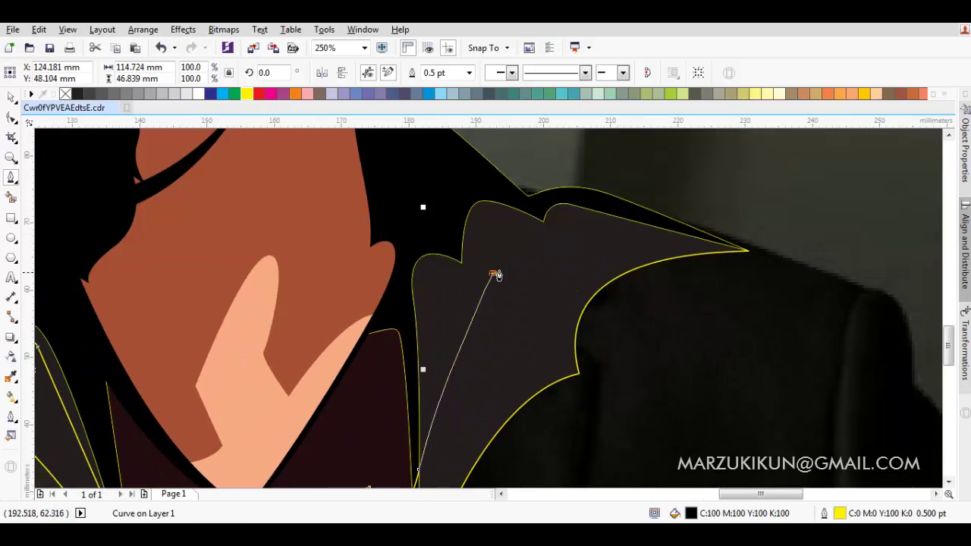
drag(494, 274, 524, 275)
mouse_move(742, 236)
mouse_down()
mouse_move(848, 256)
mouse_move(844, 264)
mouse_up()
scroll(844, 263, down, 2)
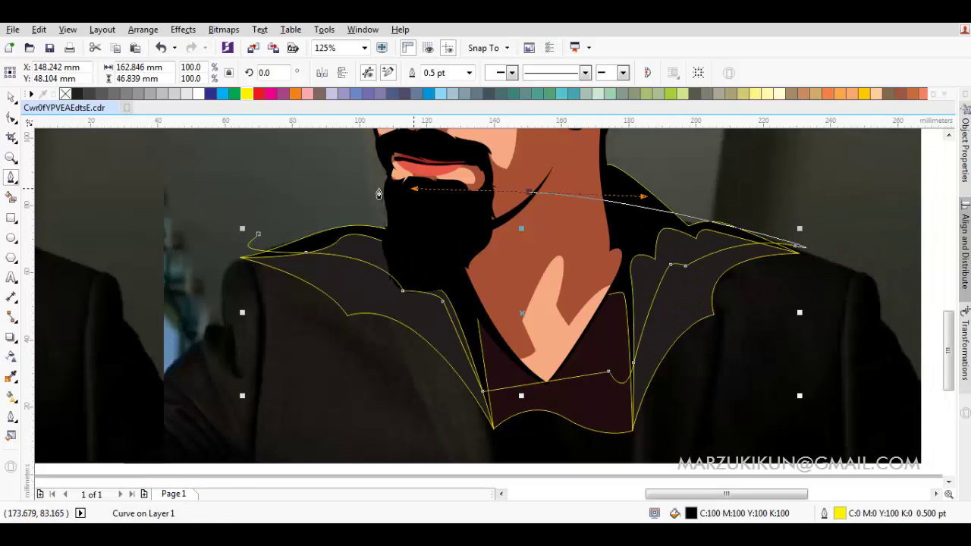
click(258, 234)
Fill the collar shape black and send it behind the neck and lapels.
key(space)
shift+click(326, 284)
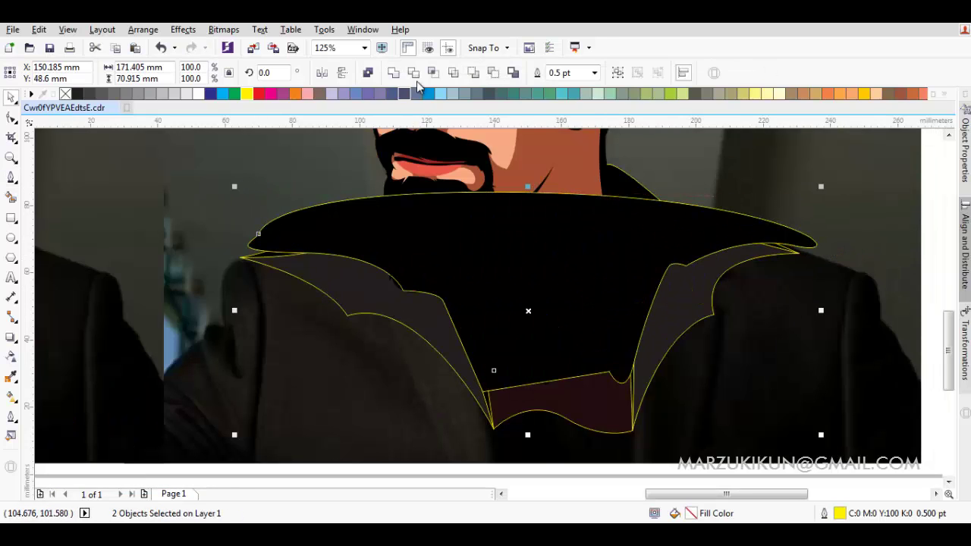
click(310, 219)
key(shift+Page_Down)
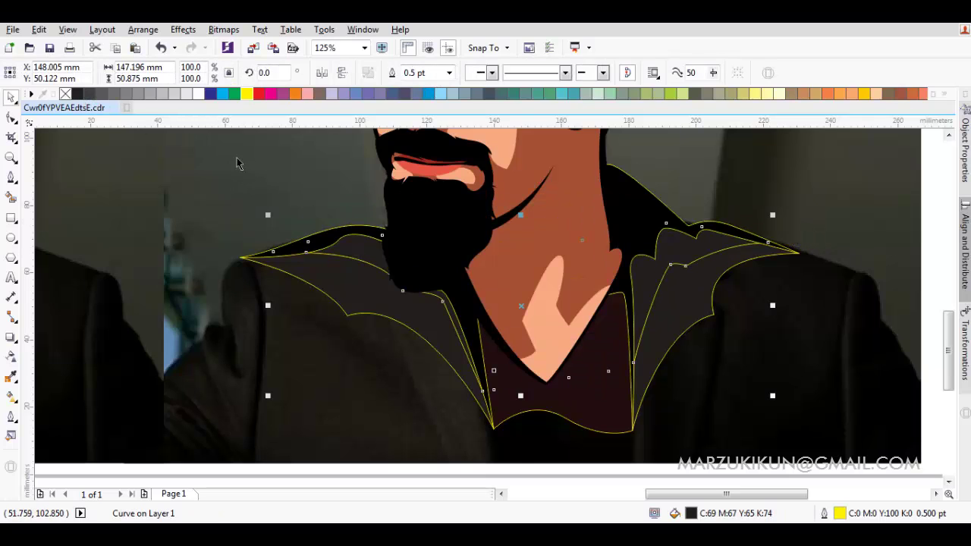
Darken the jacket lapel shapes to near-black (C72 M70 Y66 K88).
click(237, 163)
click(367, 265)
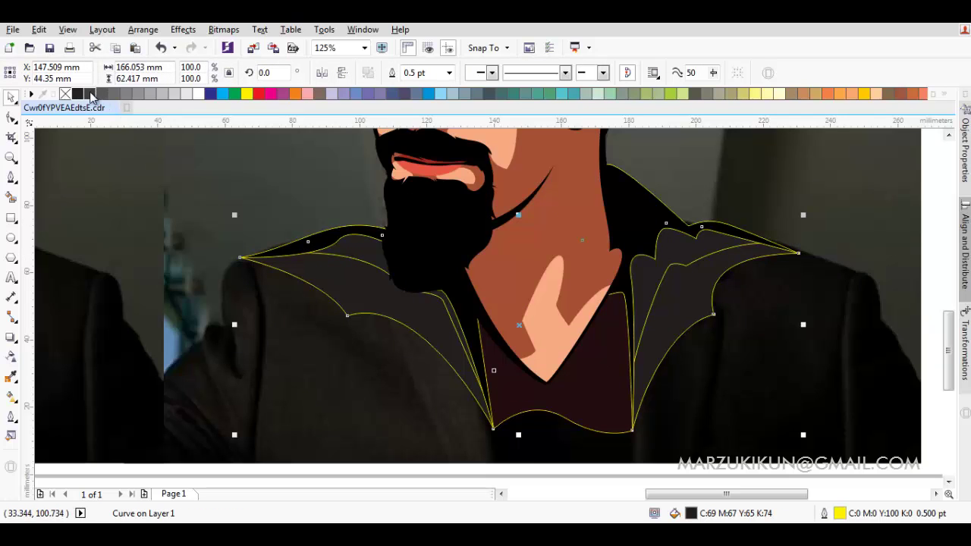
click(89, 94)
click(79, 93)
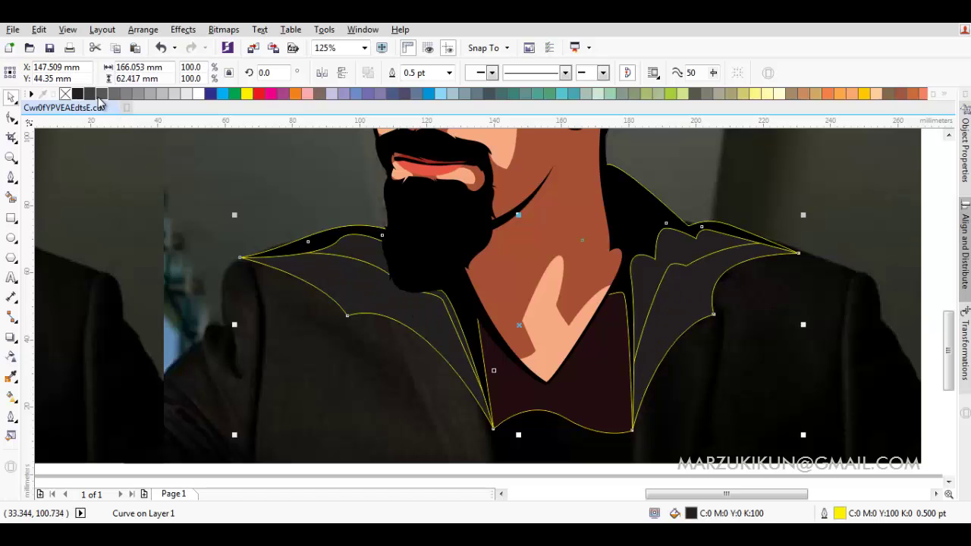
click(613, 399)
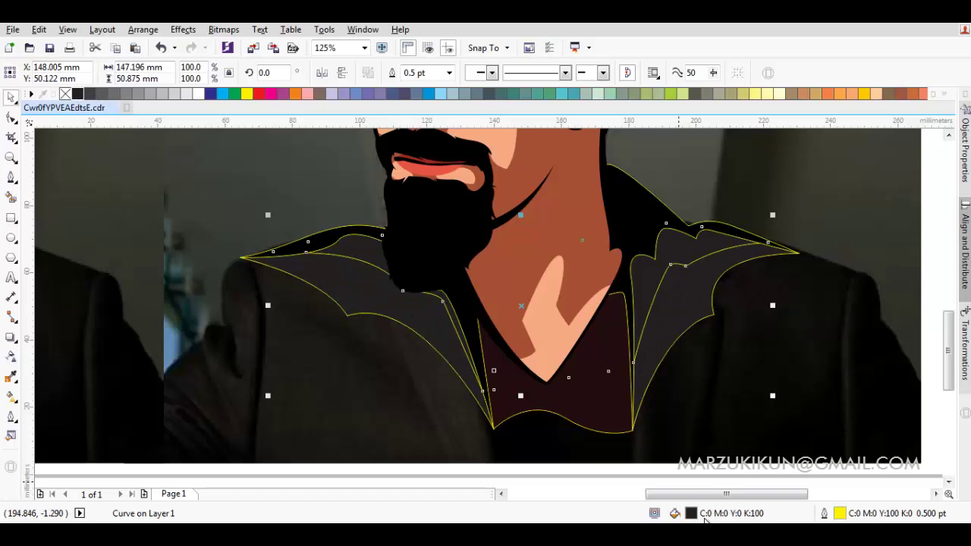
double_click(705, 515)
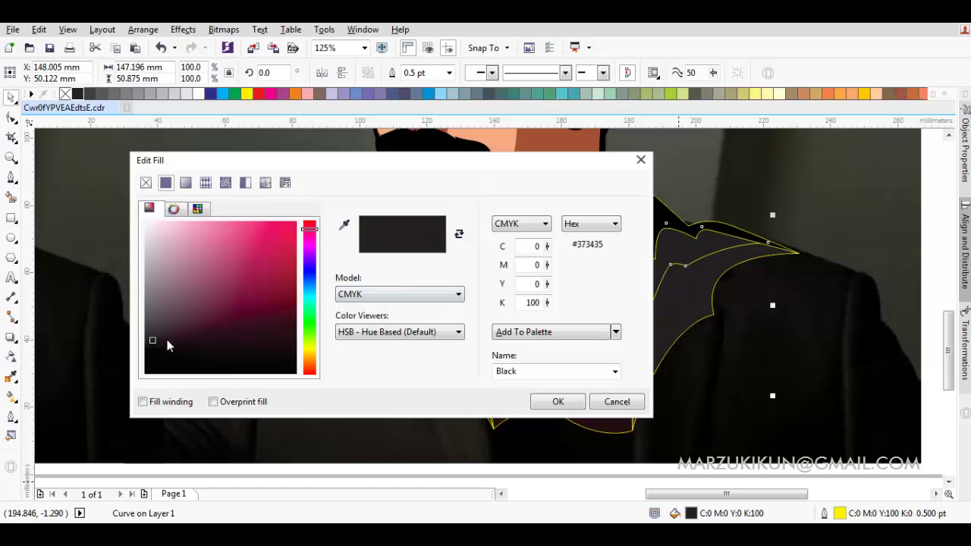
drag(153, 344, 151, 347)
key(Return)
Remove the outlines from every shape on the page.
scroll(399, 372, down, 4)
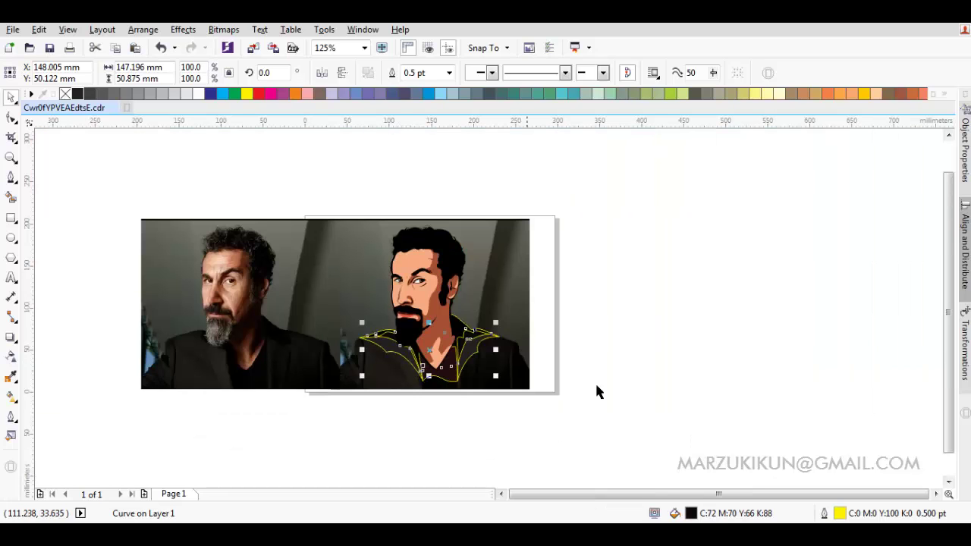
click(595, 381)
key(ctrl+a)
right_click(65, 93)
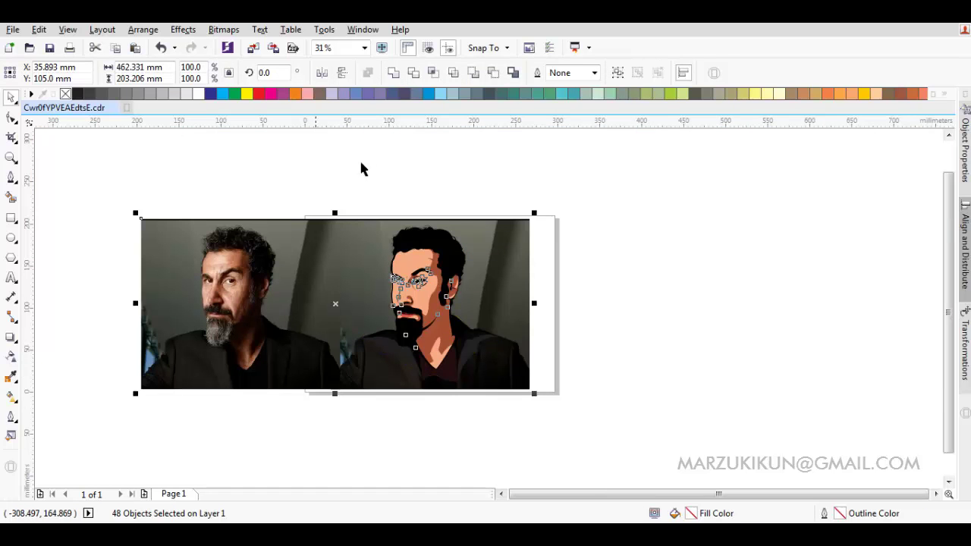
key(Escape)
Draw a closed black shadow sliver along the left side of the V-neckline.
scroll(461, 364, up, 4)
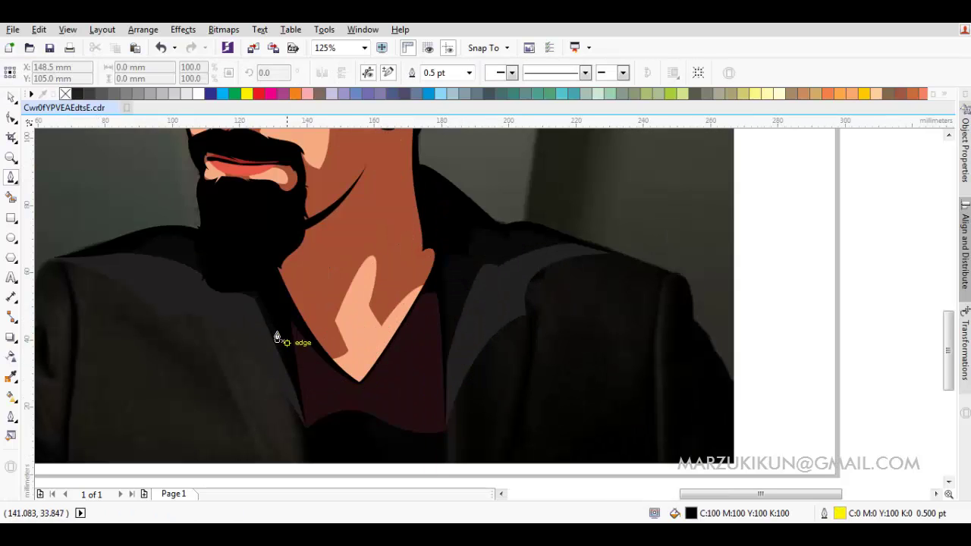
scroll(275, 334, up, 2)
drag(289, 324, 320, 396)
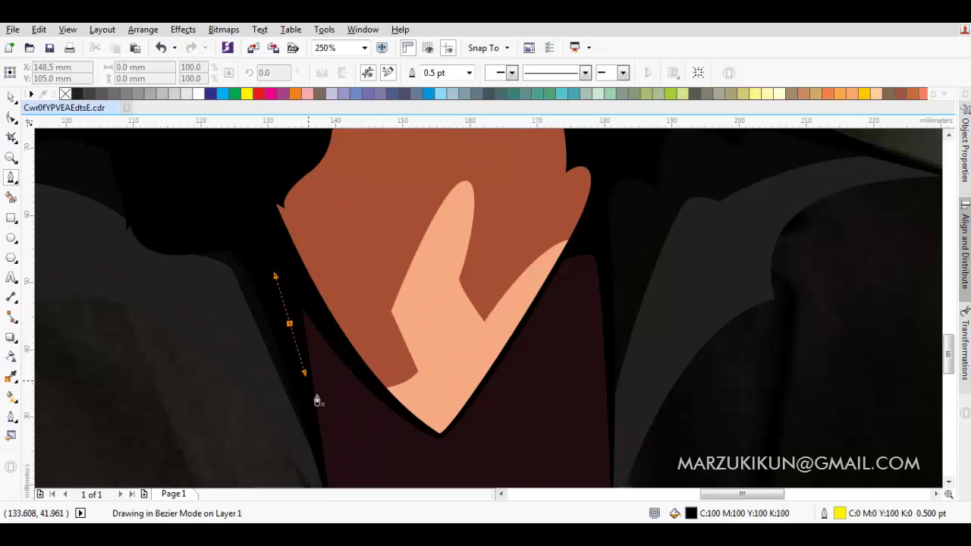
click(410, 445)
drag(303, 322, 290, 288)
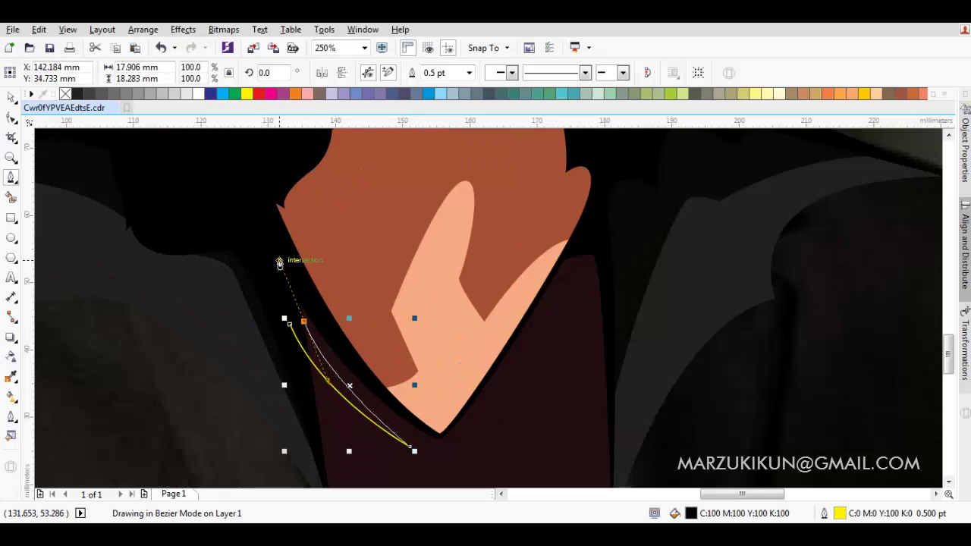
drag(328, 364, 280, 294)
scroll(322, 349, up, 2)
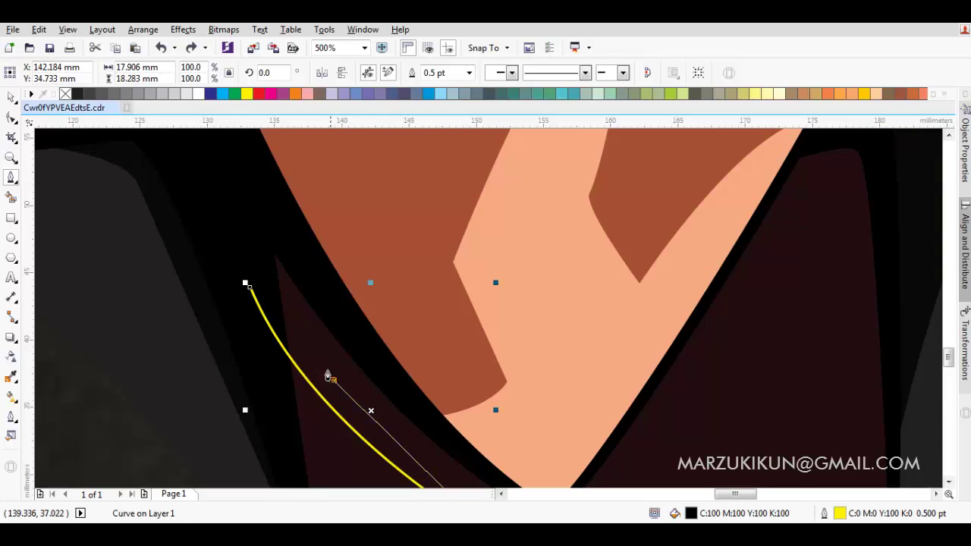
click(280, 234)
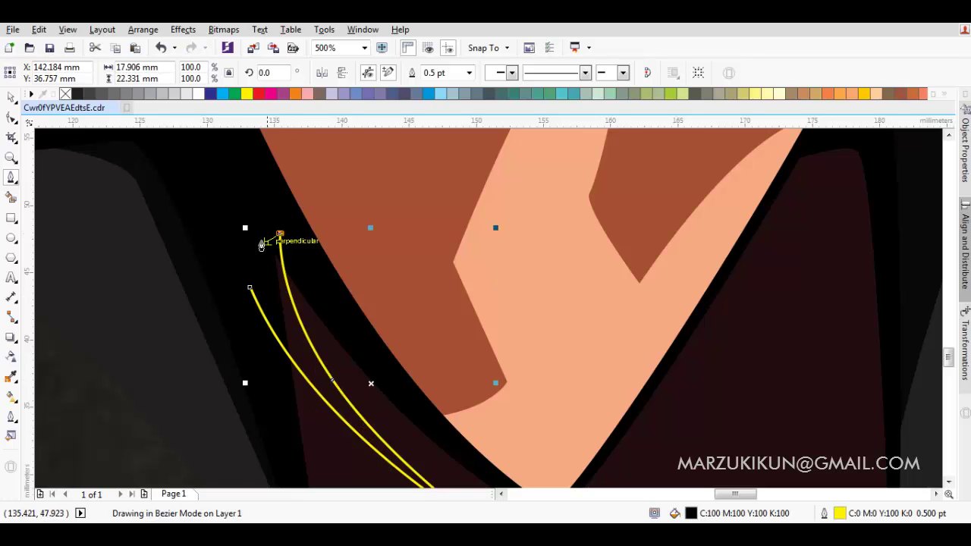
click(267, 242)
click(251, 288)
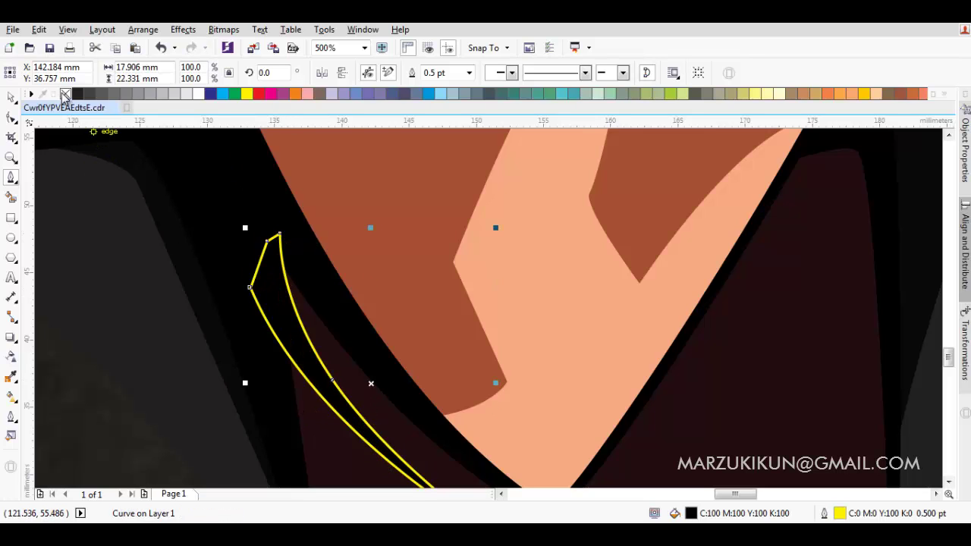
key(Escape)
scroll(343, 289, down, 2)
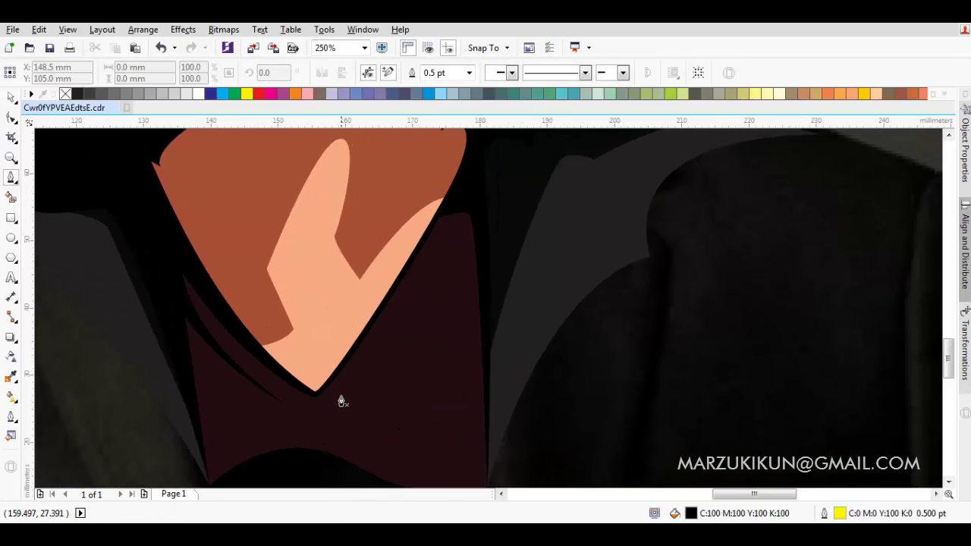
Draw a matching sliver on the right neckline and remove its outline.
click(453, 191)
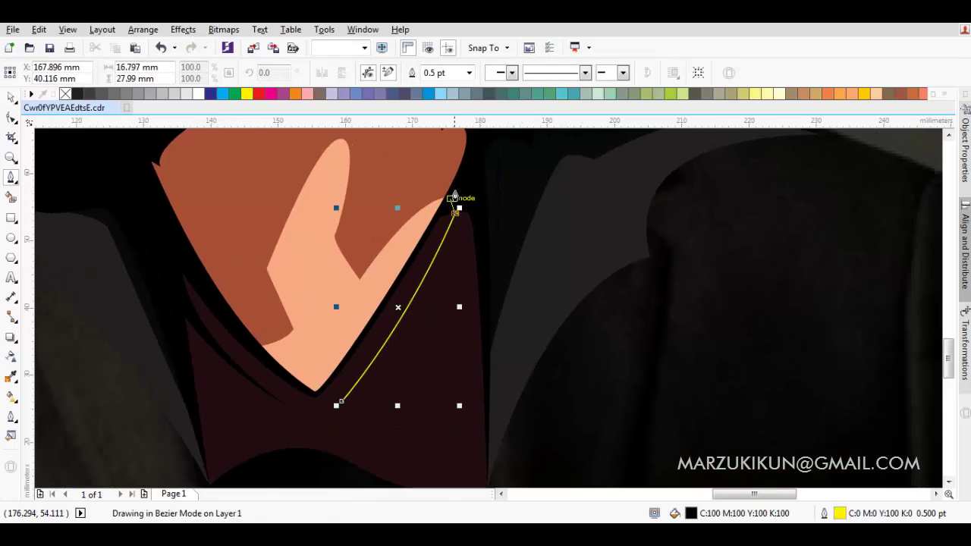
click(476, 205)
drag(341, 402, 434, 320)
right_click(64, 94)
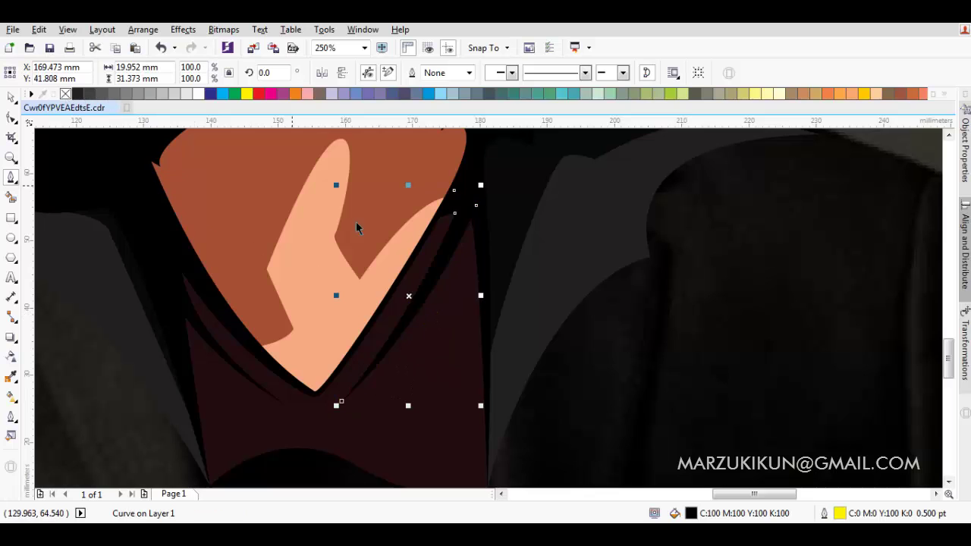
scroll(488, 305, down, 1)
scroll(501, 312, down, 1)
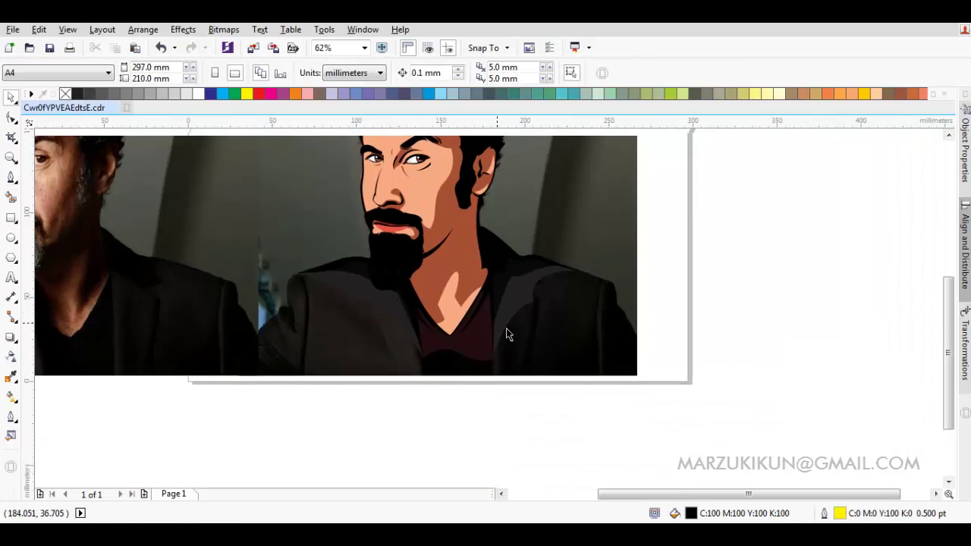
scroll(506, 328, down, 1)
Change the jacket fill from pure black to dark charcoal C74 M67 Y66 K84.
scroll(529, 357, up, 2)
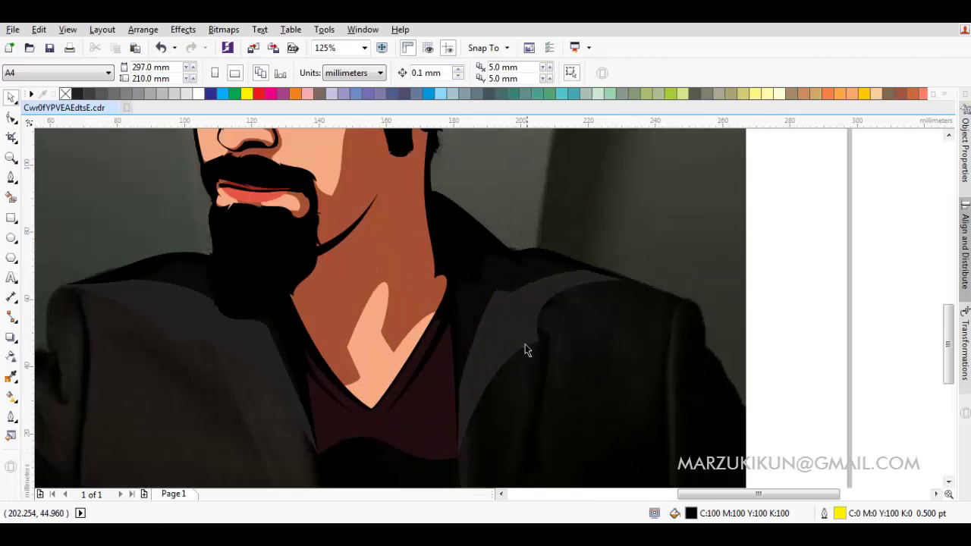
click(473, 332)
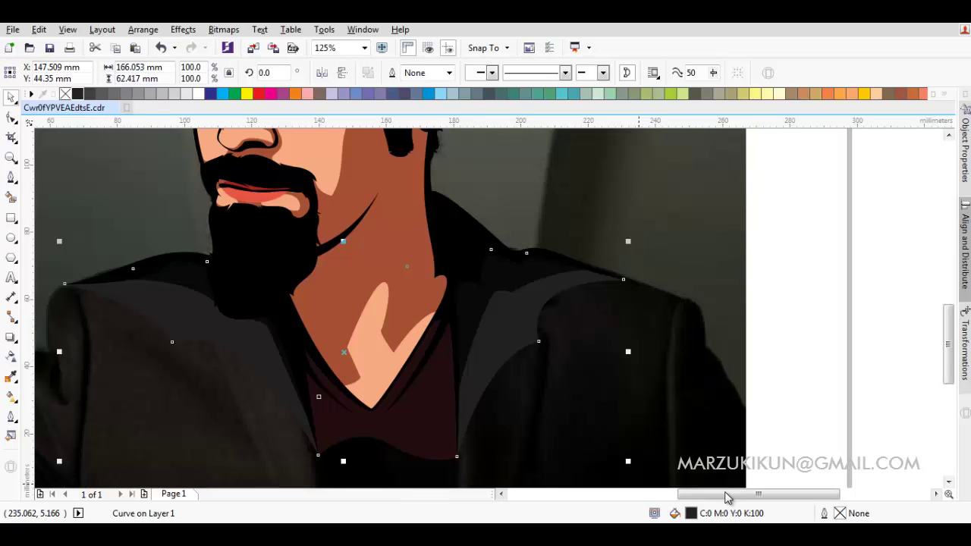
double_click(690, 513)
drag(347, 169, 609, 177)
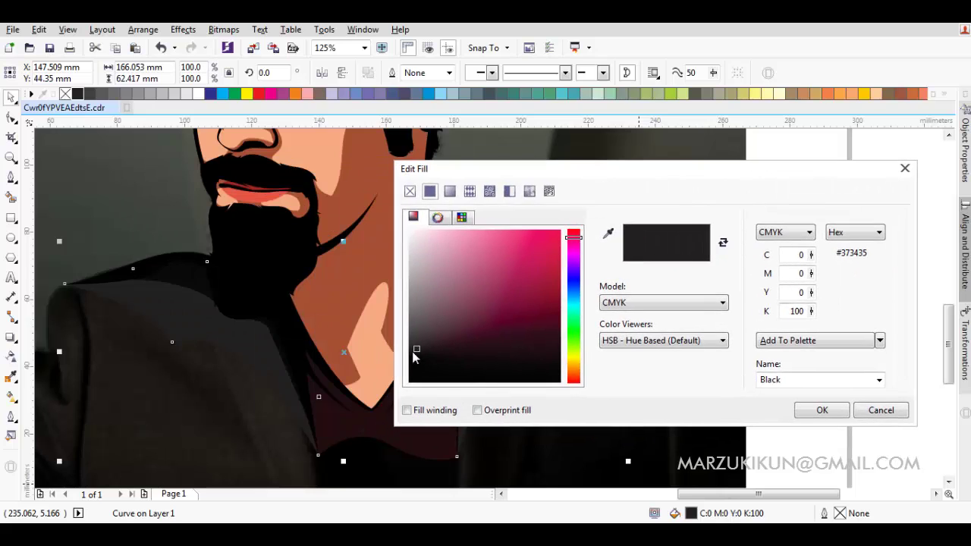
drag(417, 354, 416, 356)
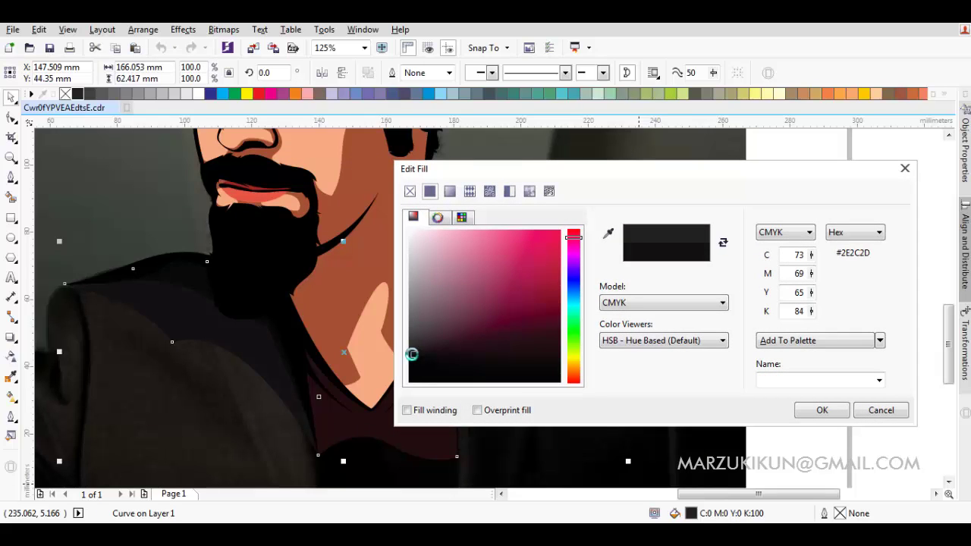
key(Return)
key(F4)
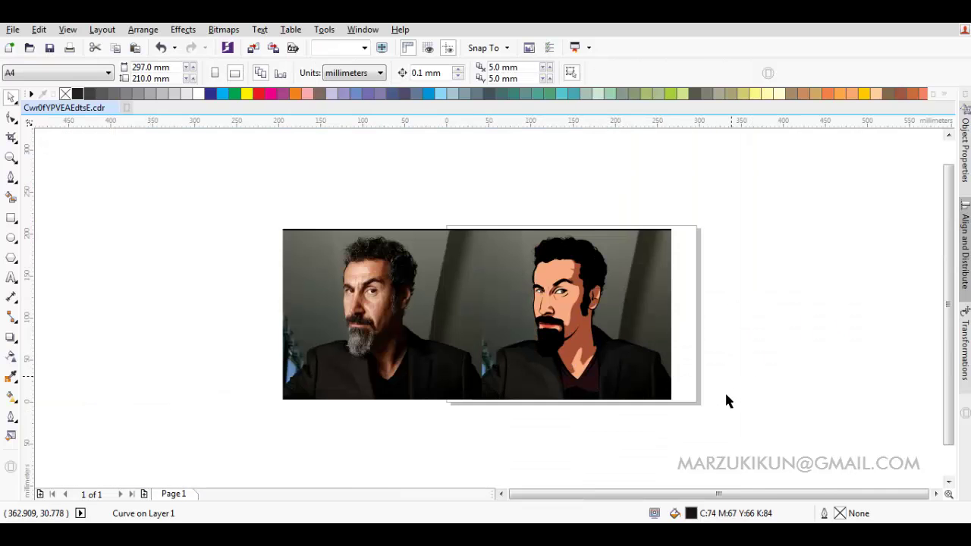
Draw a thin curved sliver along the left jacket fold.
drag(493, 210, 493, 210)
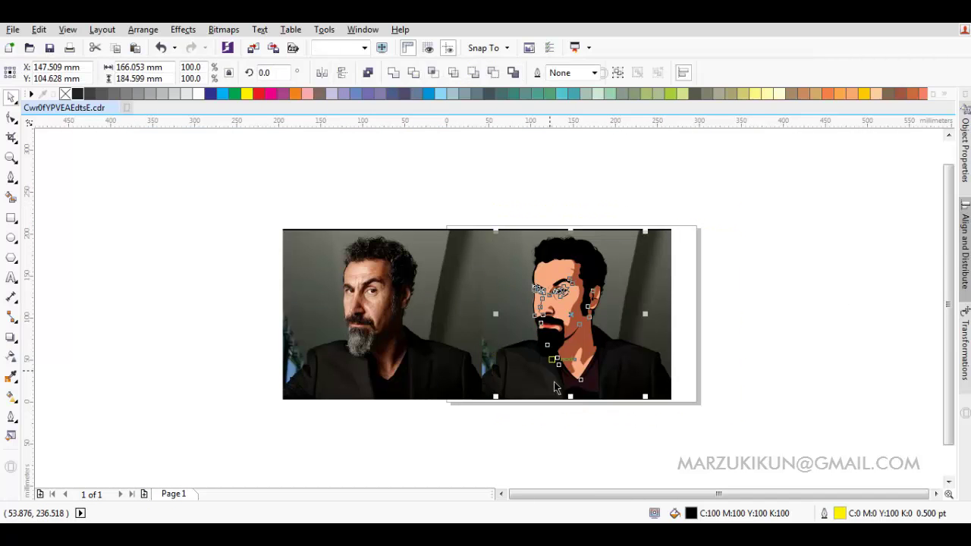
scroll(559, 368, up, 1)
scroll(533, 362, up, 1)
key(F5)
scroll(538, 374, up, 1)
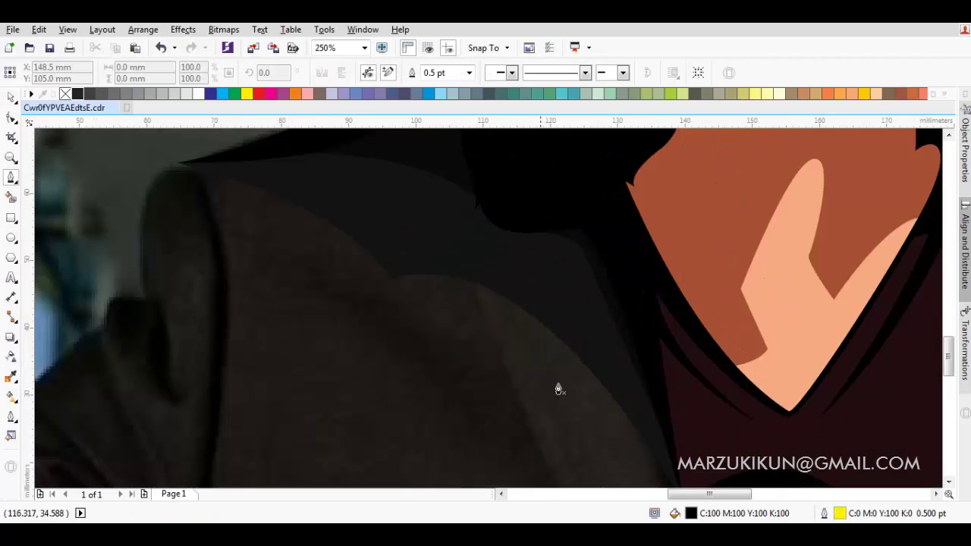
drag(414, 291, 516, 284)
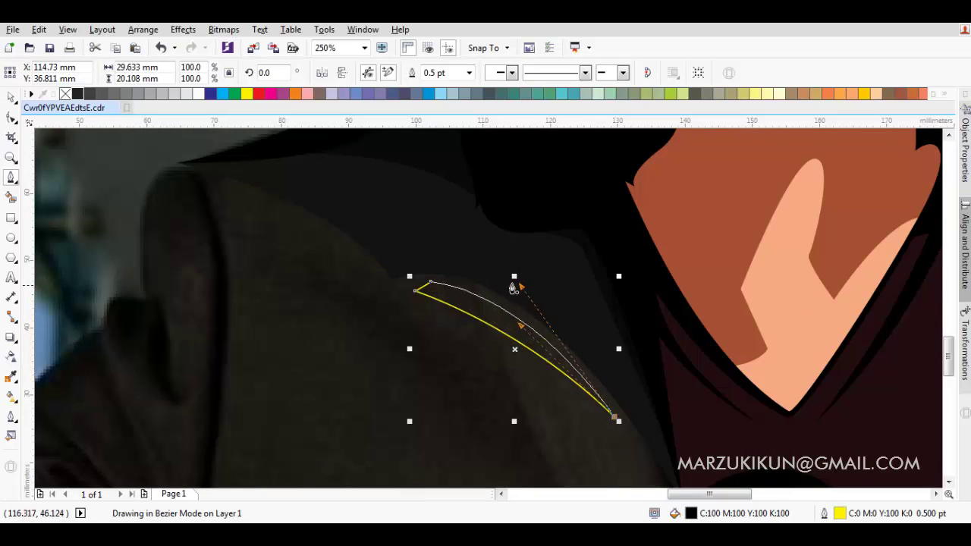
key(space)
shift+click(444, 245)
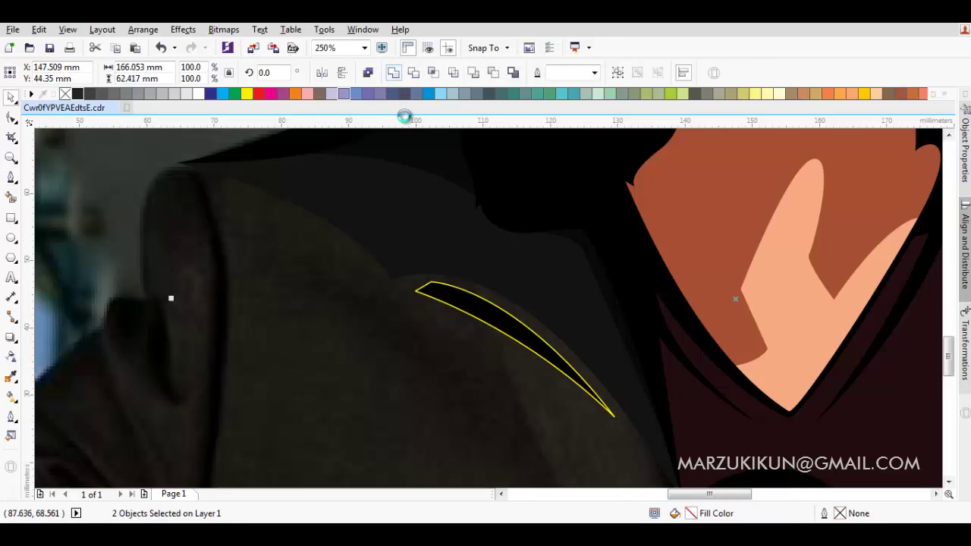
Draw a tapered sliver along the shirt's bottom edge and fill it black.
key(space)
scroll(332, 206, down, 3)
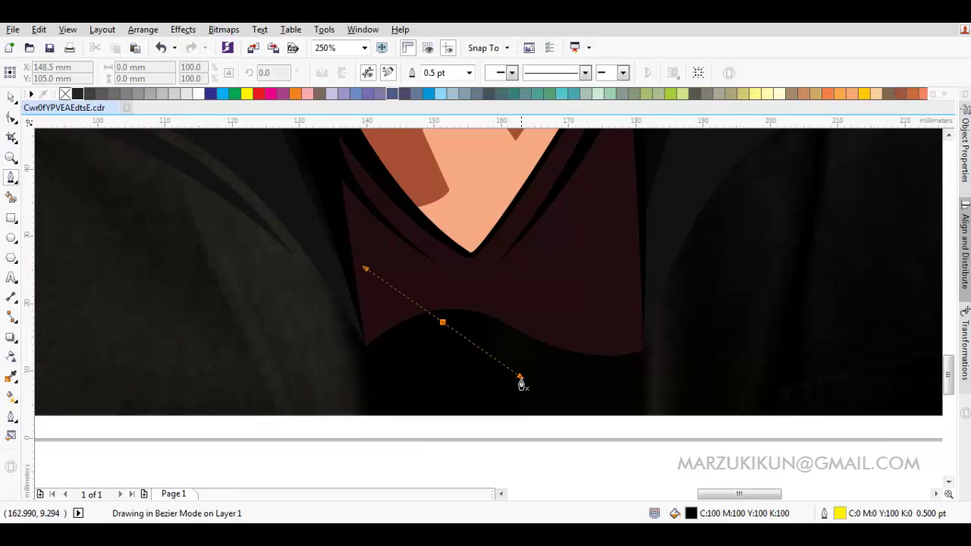
scroll(520, 383, up, 2)
drag(556, 344, 535, 364)
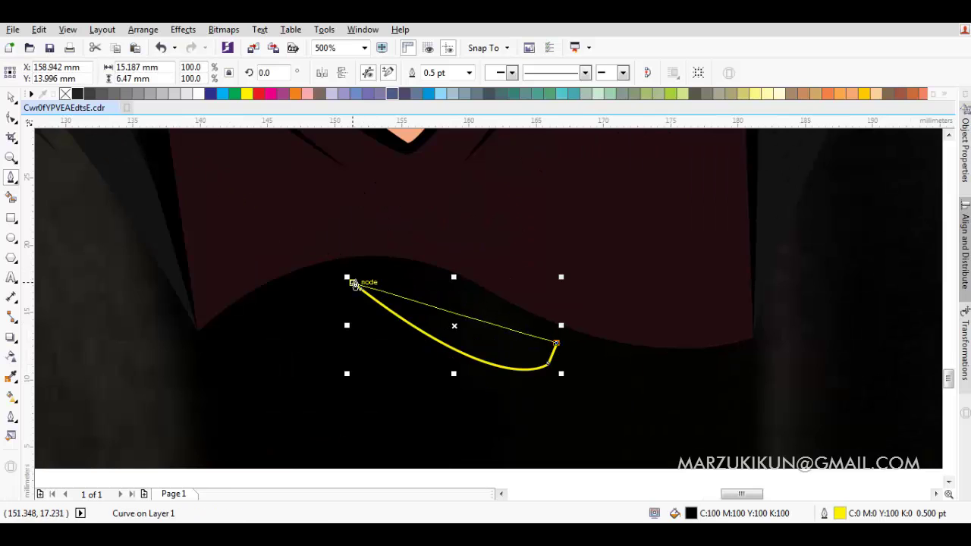
mouse_move(353, 283)
mouse_down()
mouse_move(497, 337)
mouse_move(507, 325)
mouse_move(592, 349)
mouse_up()
key(space)
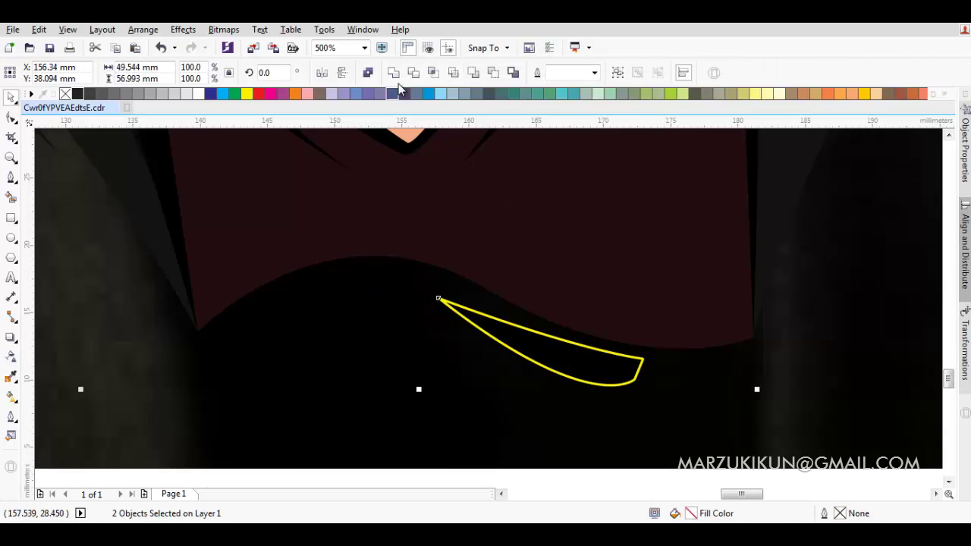
click(393, 73)
key(Escape)
Weld a new sliver along the right jacket edge into the dark jacket shape, then zoom out.
scroll(592, 299, down, 2)
key(F5)
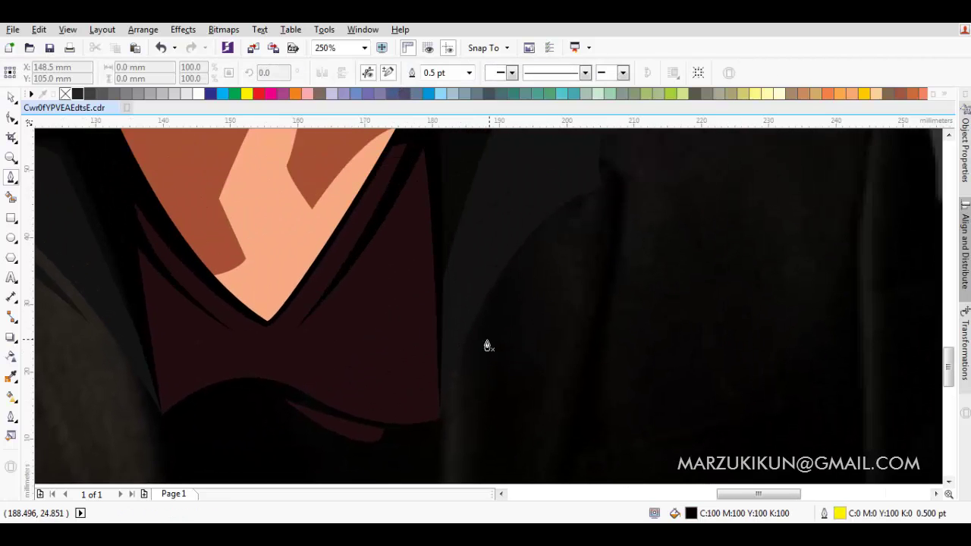
drag(528, 287, 530, 285)
click(589, 223)
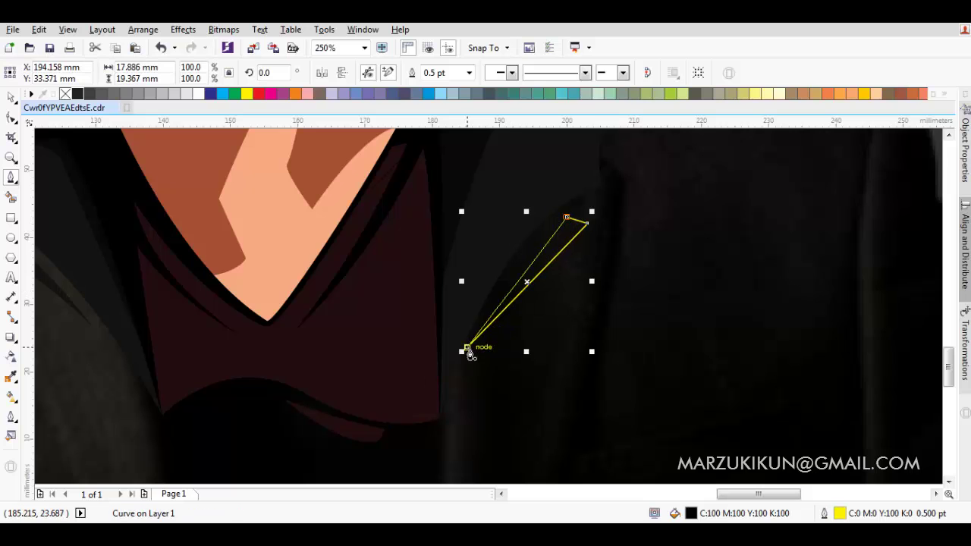
drag(468, 352, 553, 187)
key(space)
shift+click(553, 187)
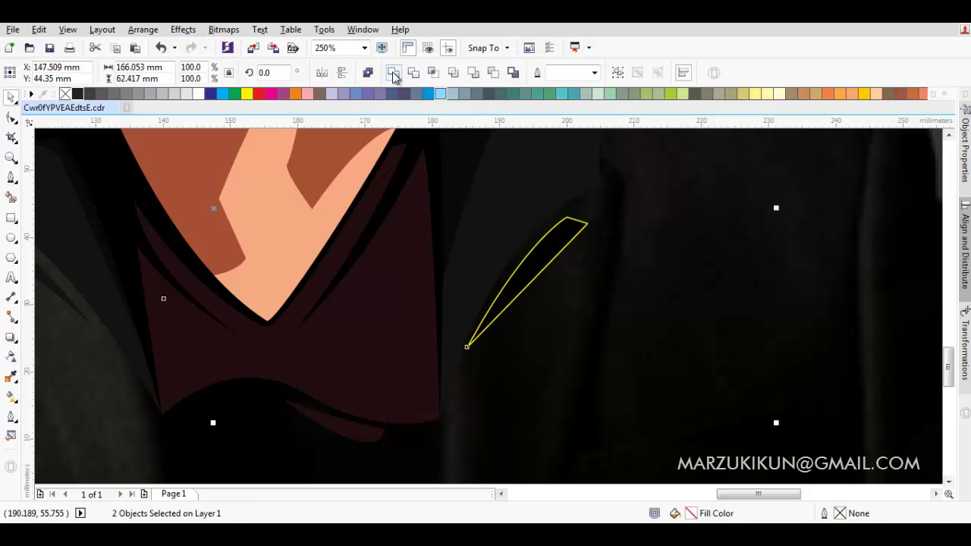
click(393, 72)
key(Escape)
scroll(470, 266, down, 2)
scroll(514, 304, down, 2)
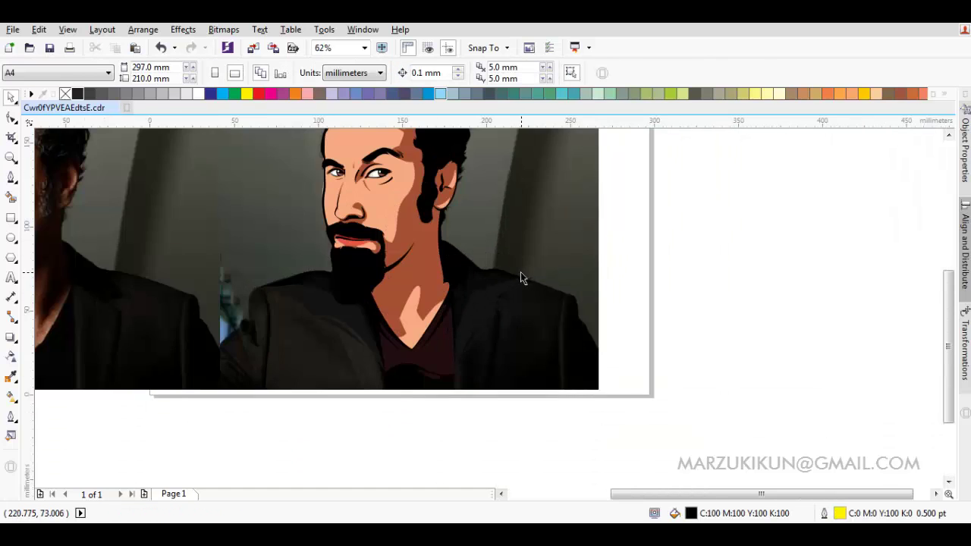
scroll(510, 272, down, 1)
scroll(510, 272, up, 1)
scroll(511, 285, down, 1)
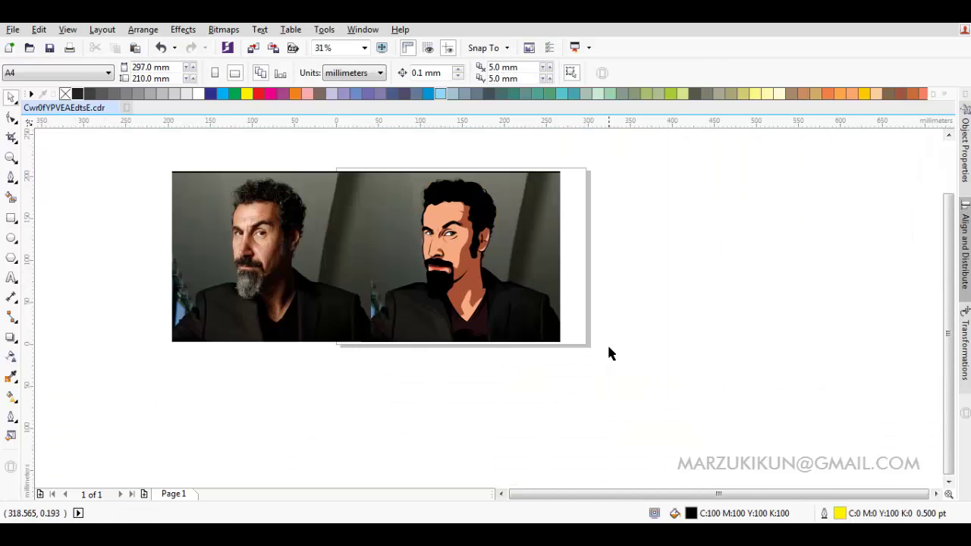
Duplicate the cartoon face pieces to the right of the page and group the copy.
drag(374, 160, 374, 156)
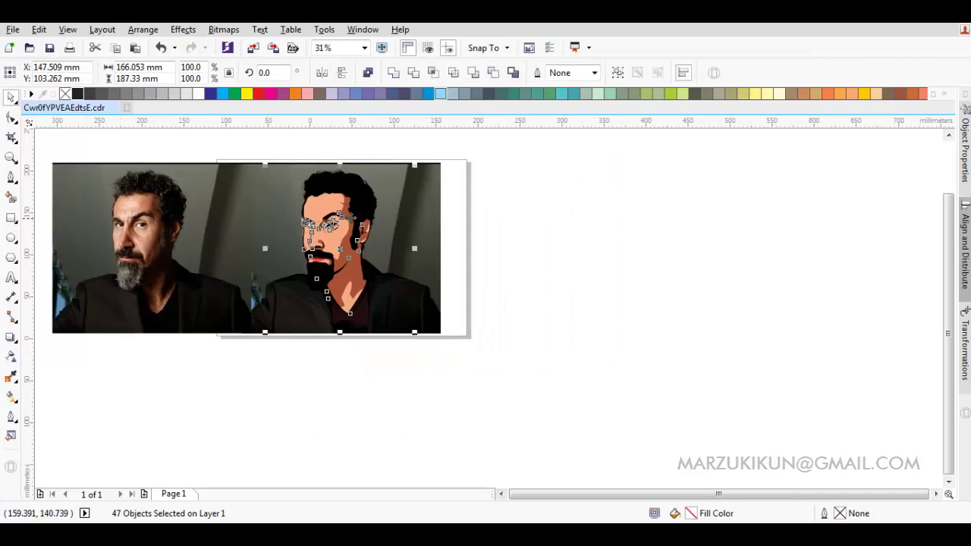
drag(341, 220, 573, 220)
right_click(580, 207)
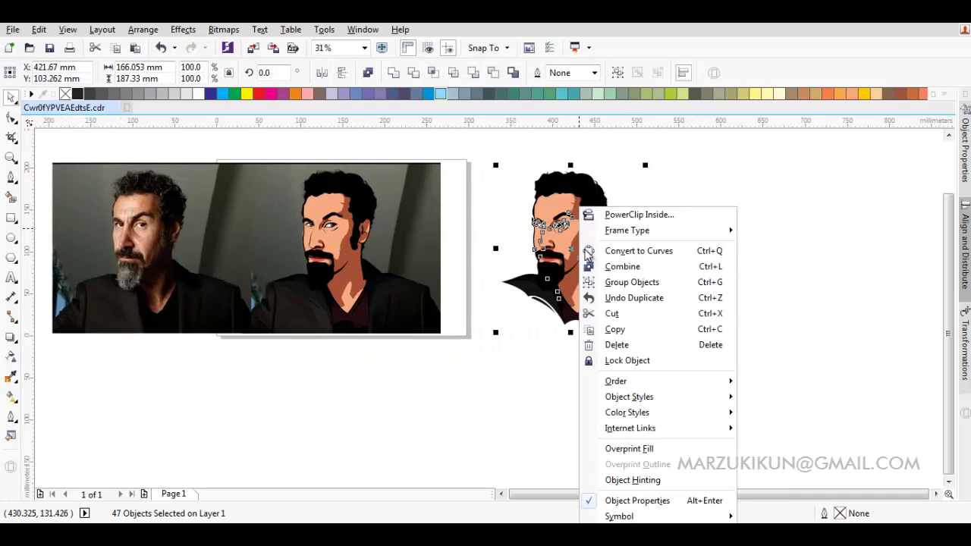
click(629, 281)
click(659, 259)
scroll(555, 229, up, 1)
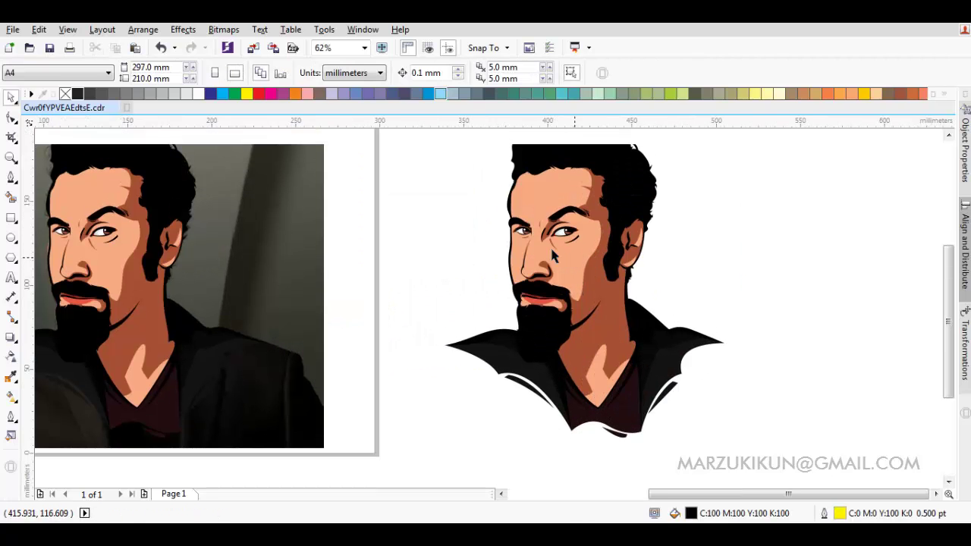
scroll(550, 245, down, 1)
scroll(558, 269, up, 1)
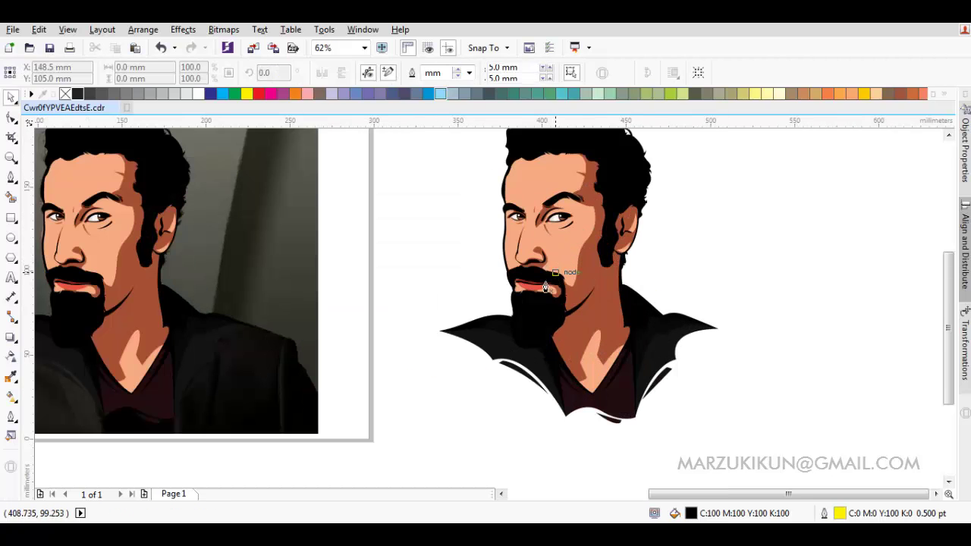
Sample the lip red and give the lower lip a deeper red fill (C10 M82 Y77 K1).
key(p)
scroll(501, 334, up, 1)
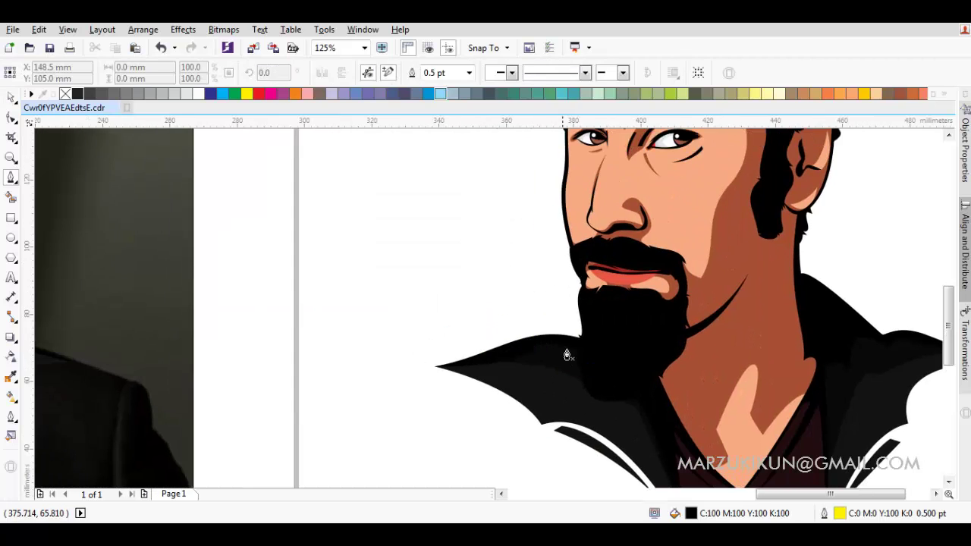
scroll(641, 279, up, 1)
key(i)
click(624, 282)
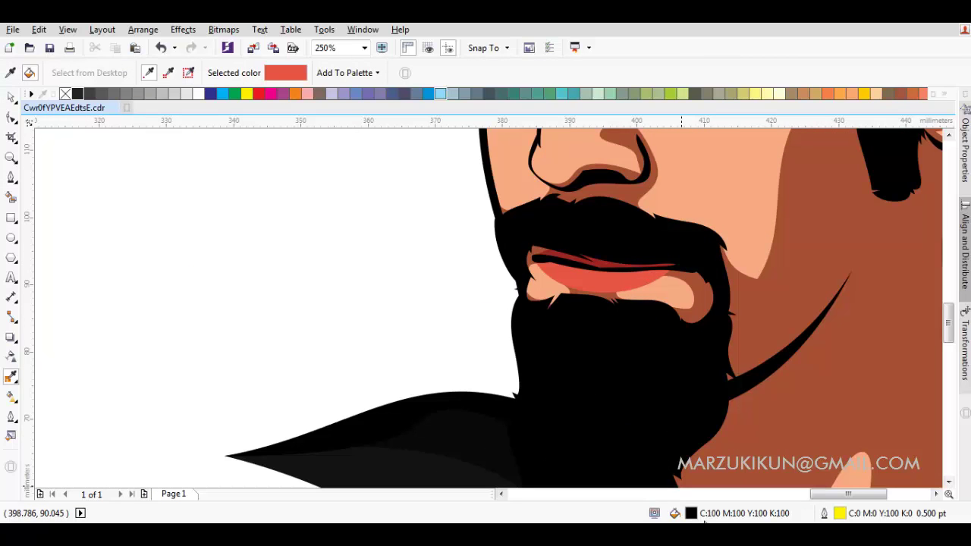
key(shift+F11)
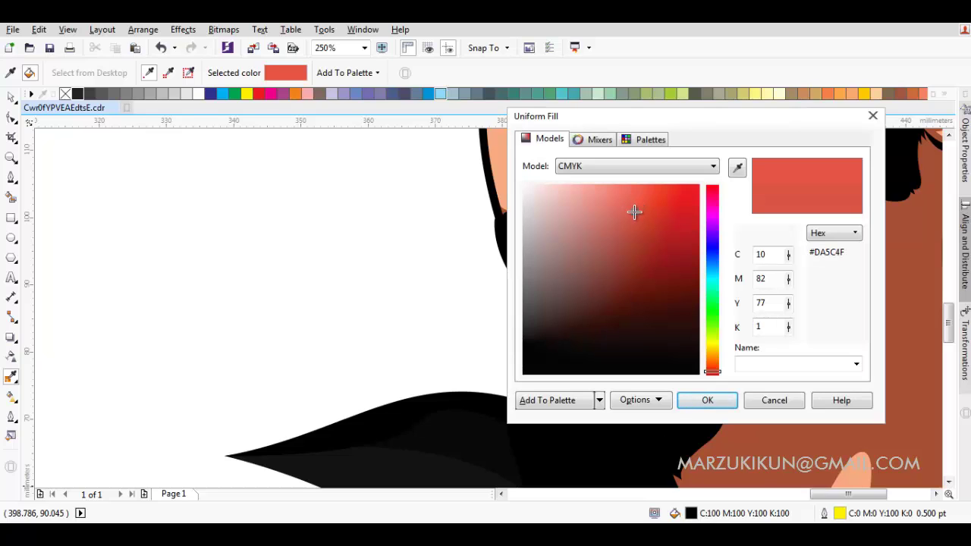
key(Return)
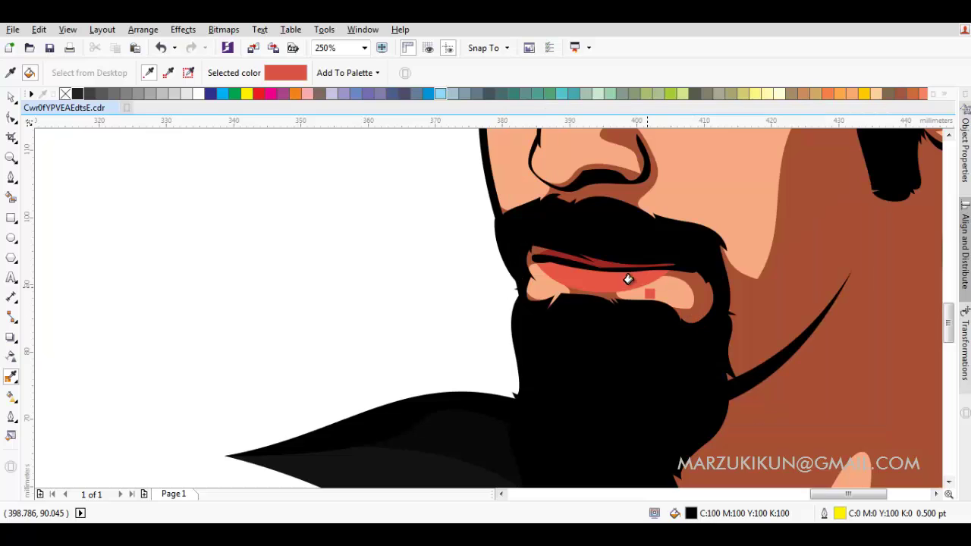
scroll(616, 277, down, 2)
Start the backdrop outline with a curled left collar end, running up and over the head.
scroll(562, 334, up, 1)
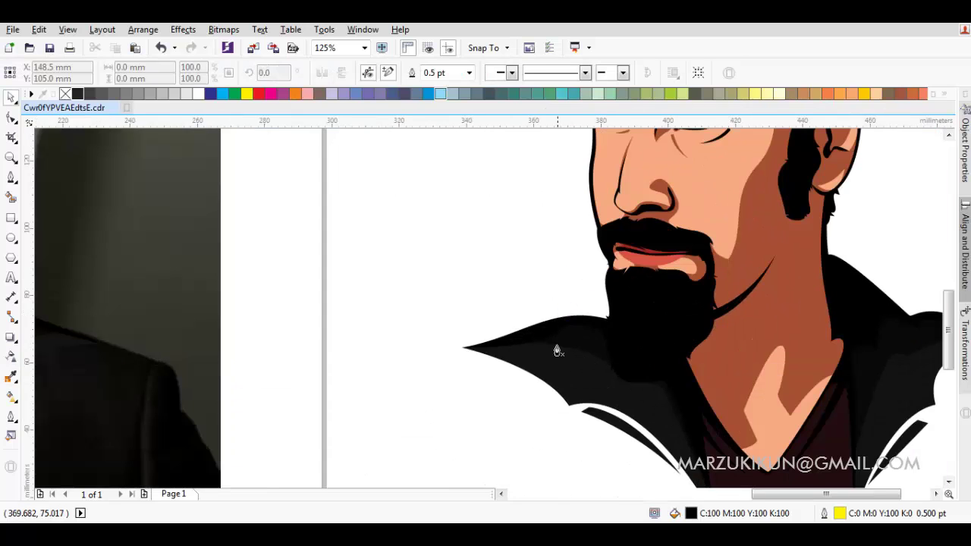
drag(461, 349, 438, 324)
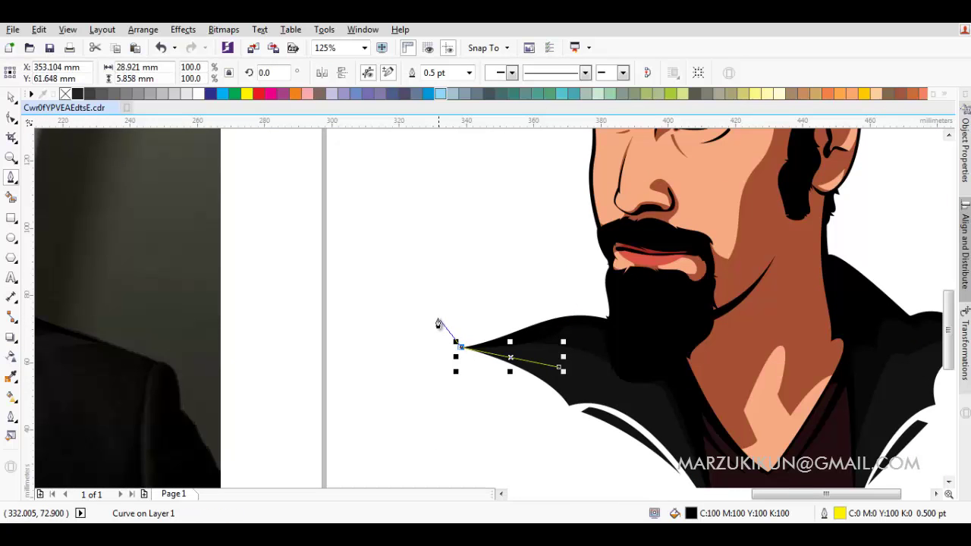
drag(427, 291, 426, 285)
click(456, 272)
click(459, 328)
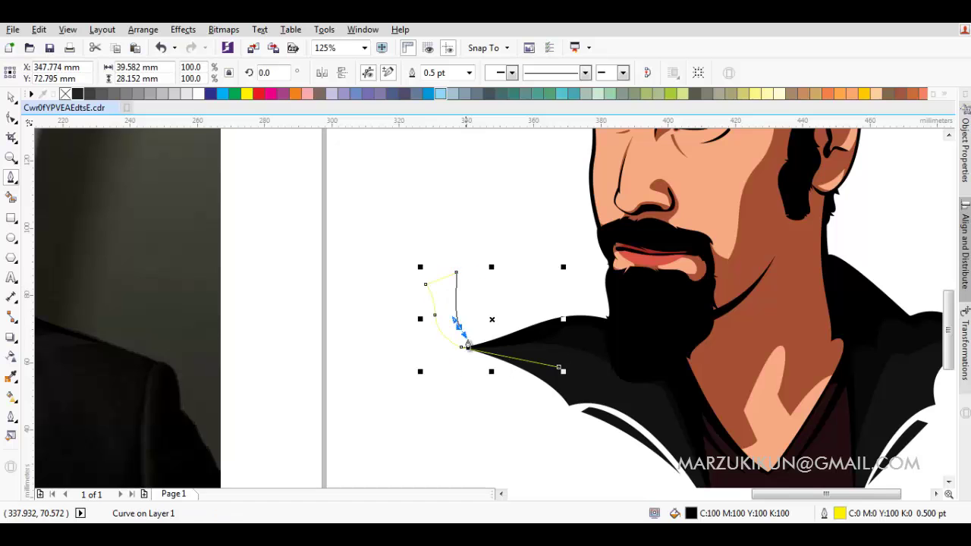
scroll(457, 306, down, 2)
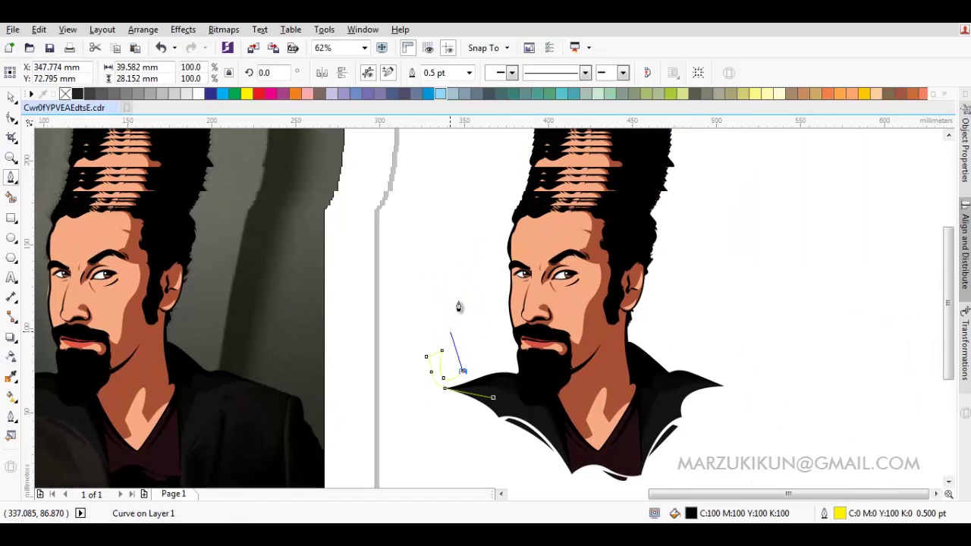
mouse_move(452, 293)
mouse_down()
mouse_move(458, 215)
mouse_move(293, 275)
mouse_up()
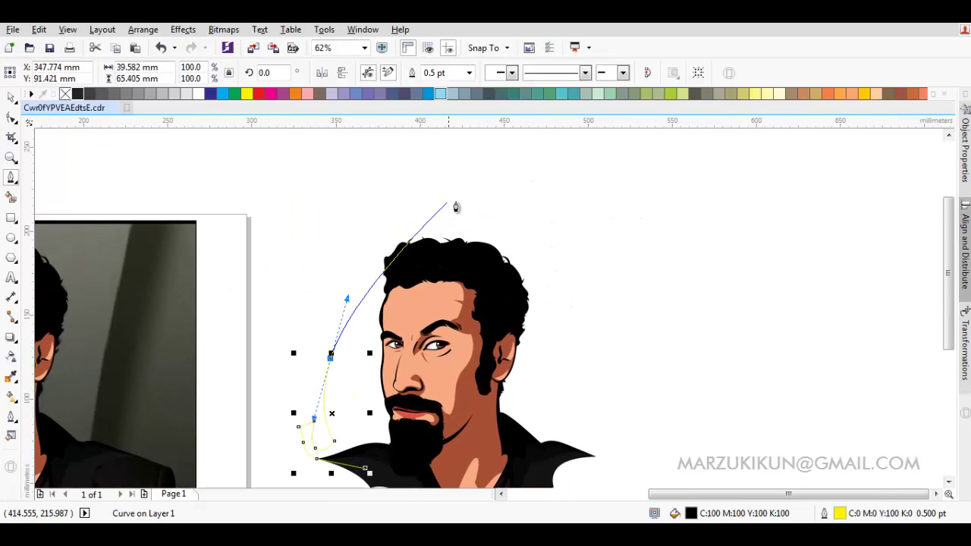
drag(489, 206, 634, 252)
drag(562, 332, 503, 268)
click(455, 316)
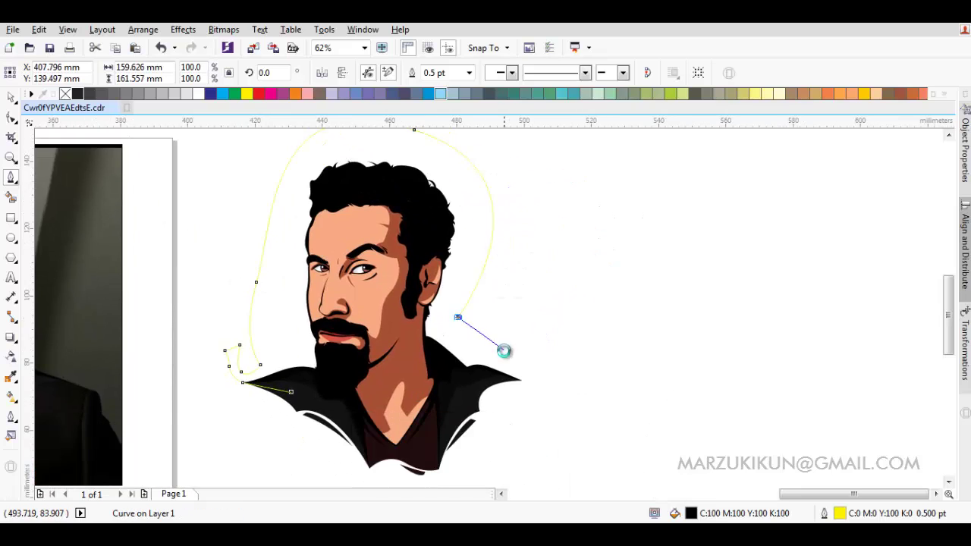
Complete the outline with a curled right end and close it back across the collar.
scroll(522, 378, up, 2)
drag(491, 365, 519, 369)
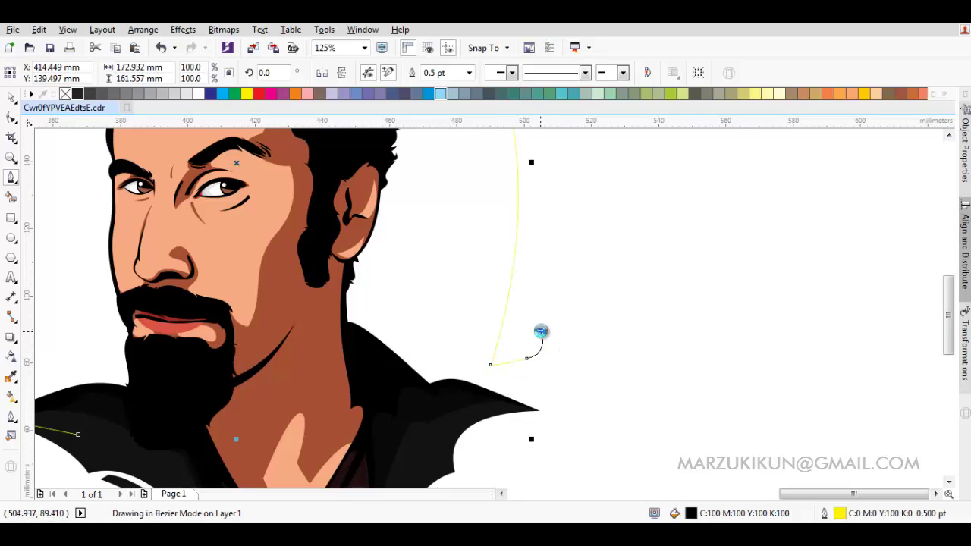
click(540, 332)
click(557, 326)
mouse_move(519, 409)
mouse_down()
mouse_move(466, 397)
mouse_move(405, 431)
mouse_up()
scroll(428, 342, down, 2)
scroll(428, 343, left, 3)
click(209, 351)
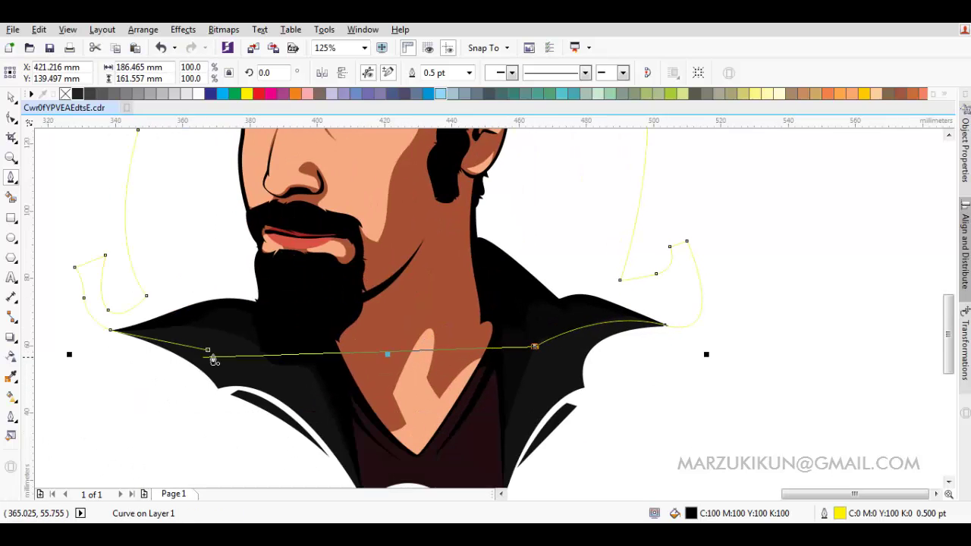
Move the backdrop shape behind the face and fill it brown (C0 M60 Y60 K40).
right_click(251, 319)
mouse_move(289, 365)
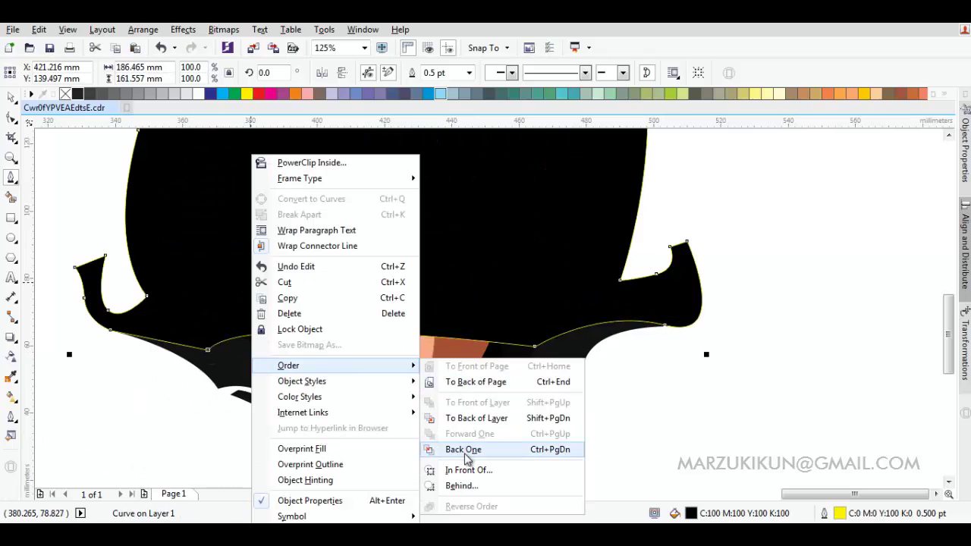
click(494, 418)
scroll(703, 304, down, 2)
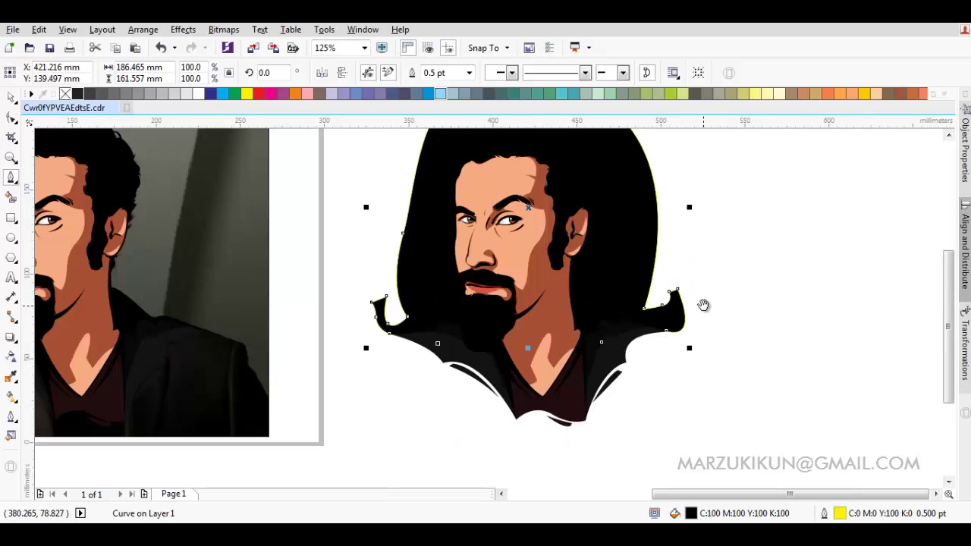
scroll(700, 225, down, 1)
scroll(528, 224, up, 2)
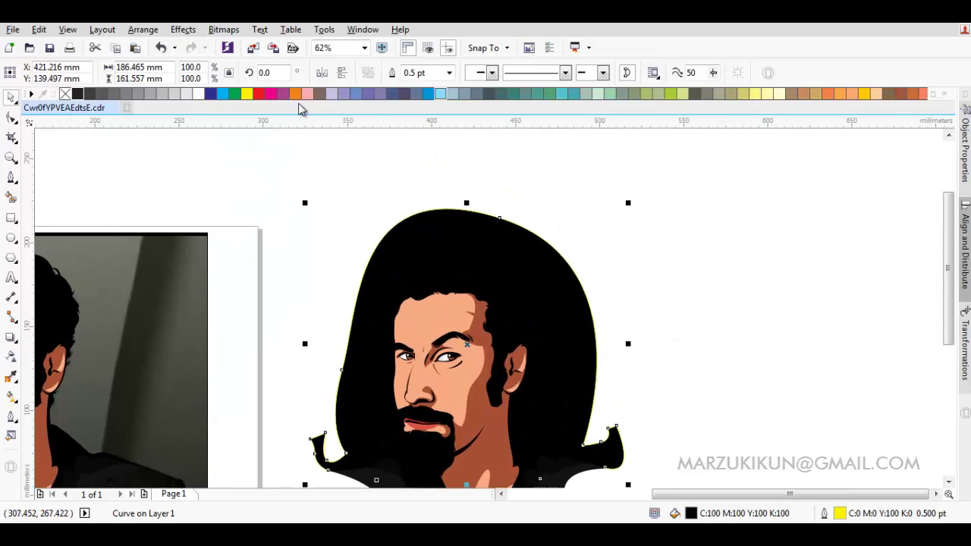
click(898, 94)
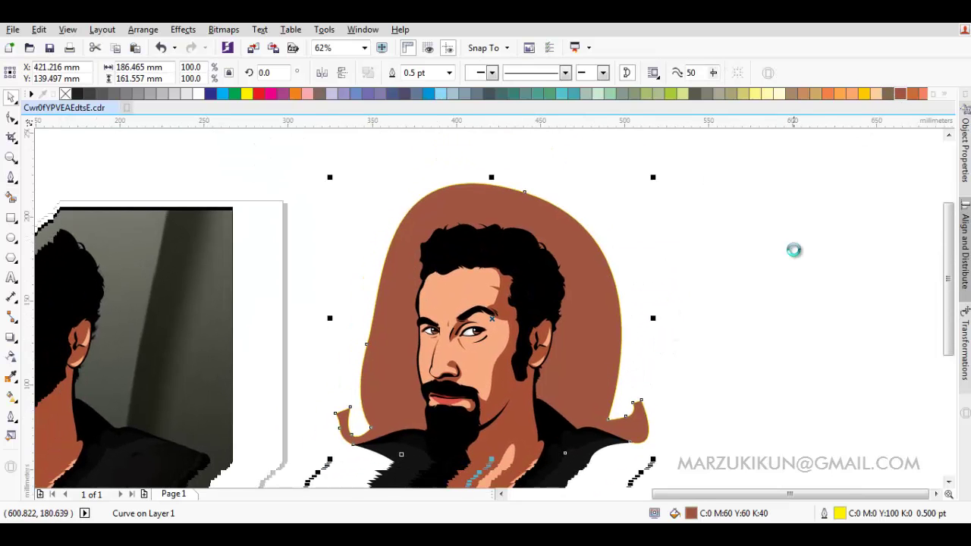
key(Escape)
Remove a node on the backdrop's left edge and lower its top.
click(576, 350)
key(F10)
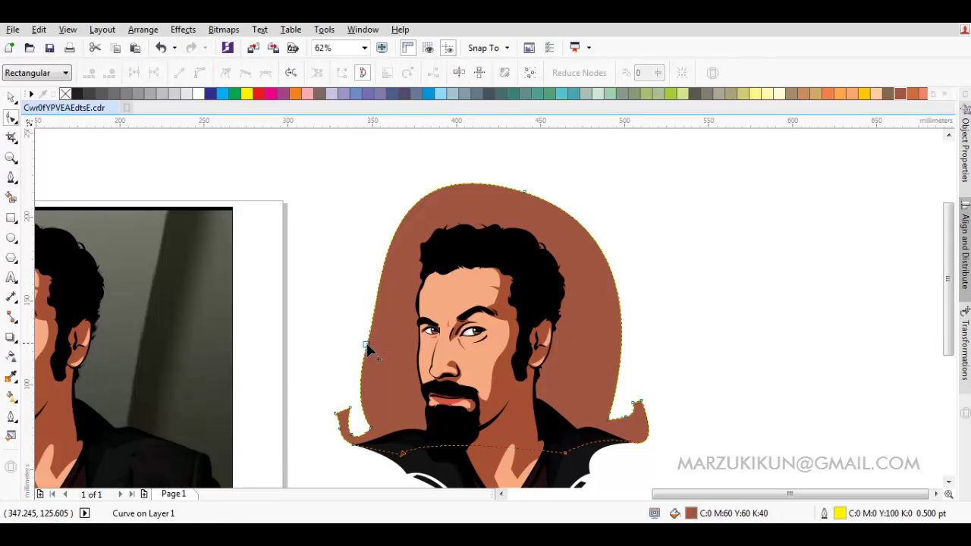
double_click(366, 346)
drag(524, 191, 527, 210)
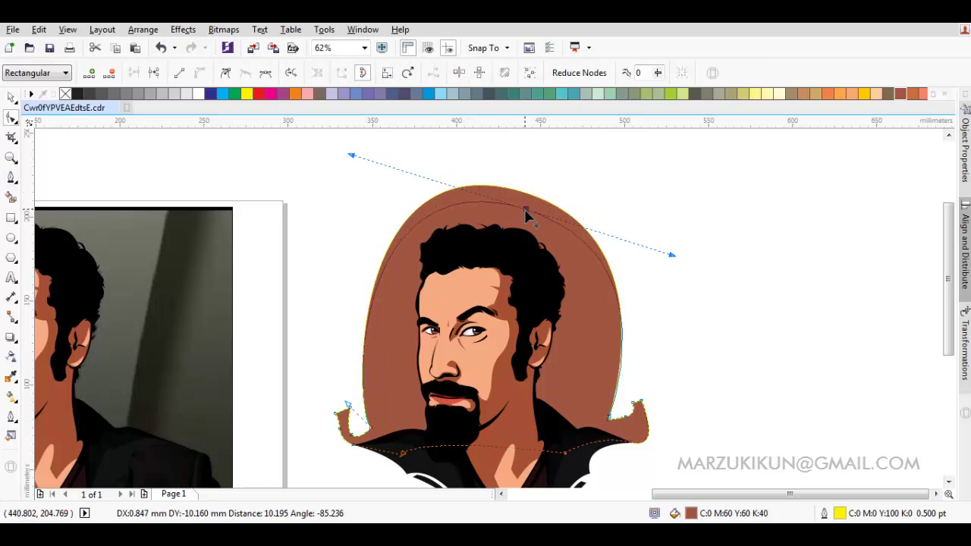
key(F5)
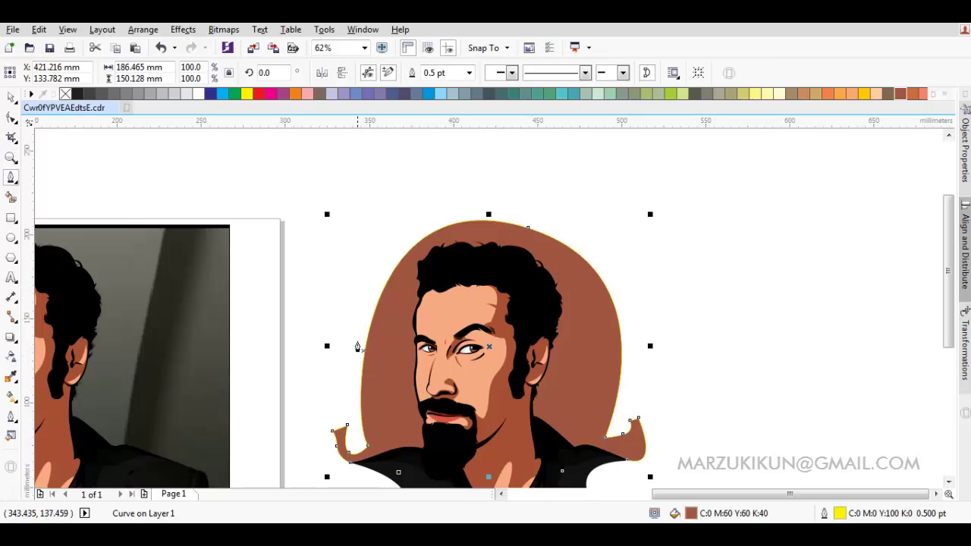
Draw a curved stroke beside the backdrop's left edge and trim it out of the backdrop.
drag(357, 348, 372, 212)
drag(468, 207, 472, 210)
scroll(457, 217, up, 2)
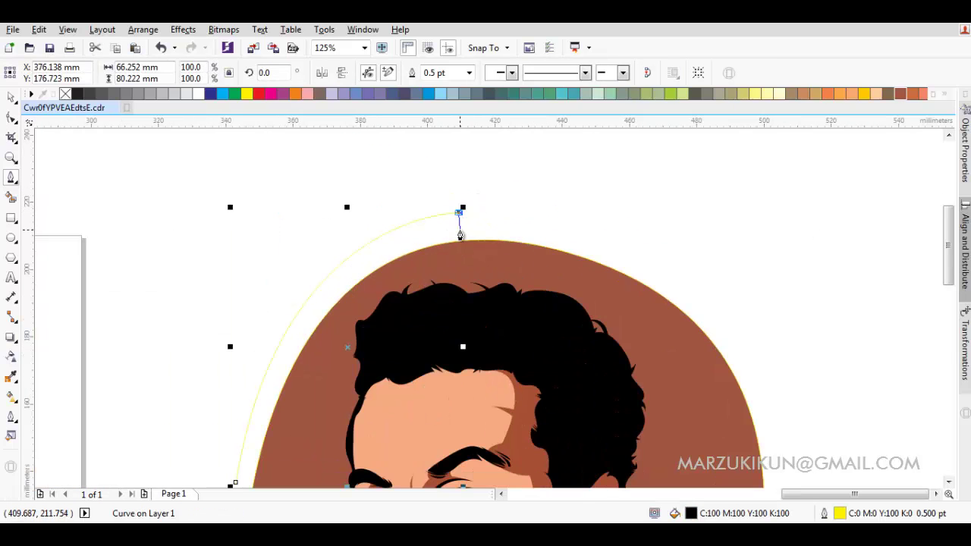
scroll(339, 417, down, 2)
drag(312, 416, 374, 302)
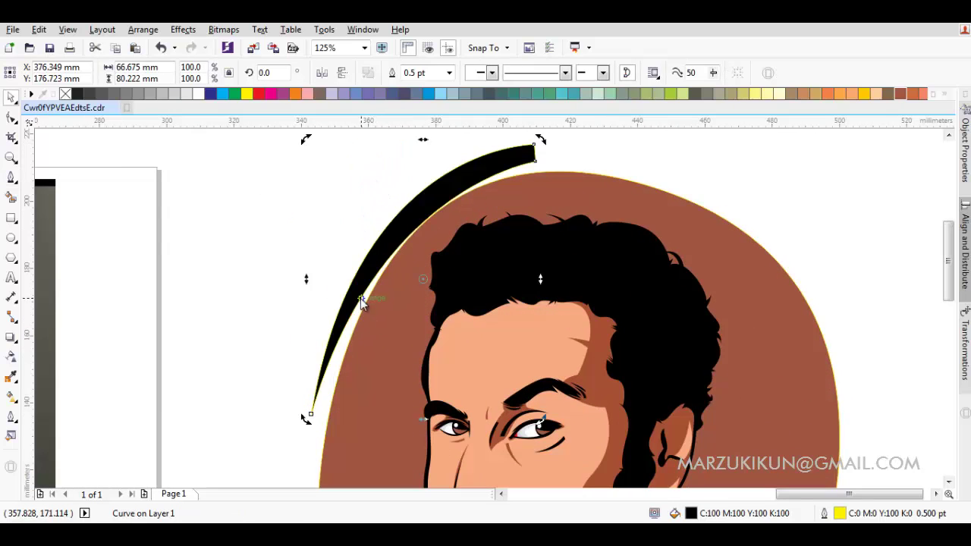
key(F10)
drag(311, 413, 327, 387)
key(space)
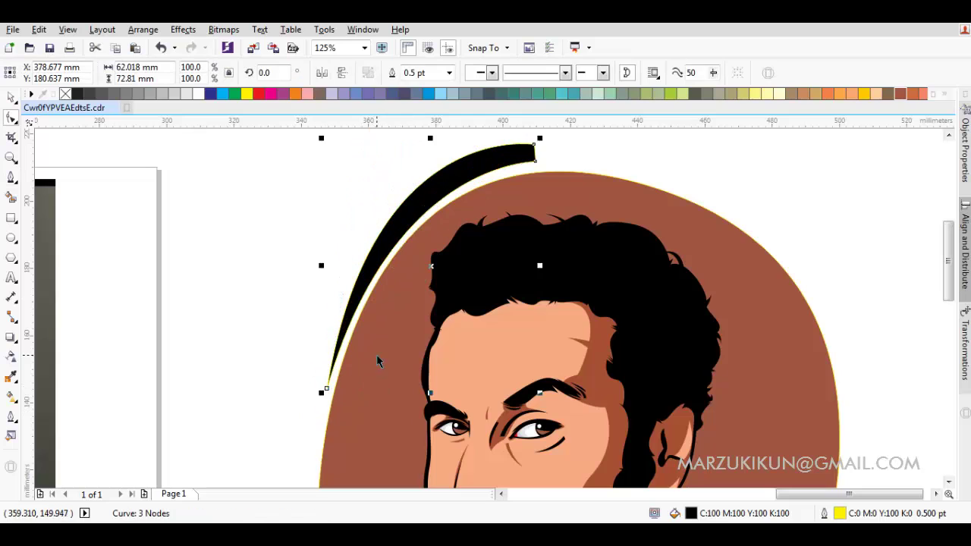
click(395, 74)
Draw a crescent near the backdrop's upper right edge and select it with the backdrop.
scroll(721, 239, down, 2)
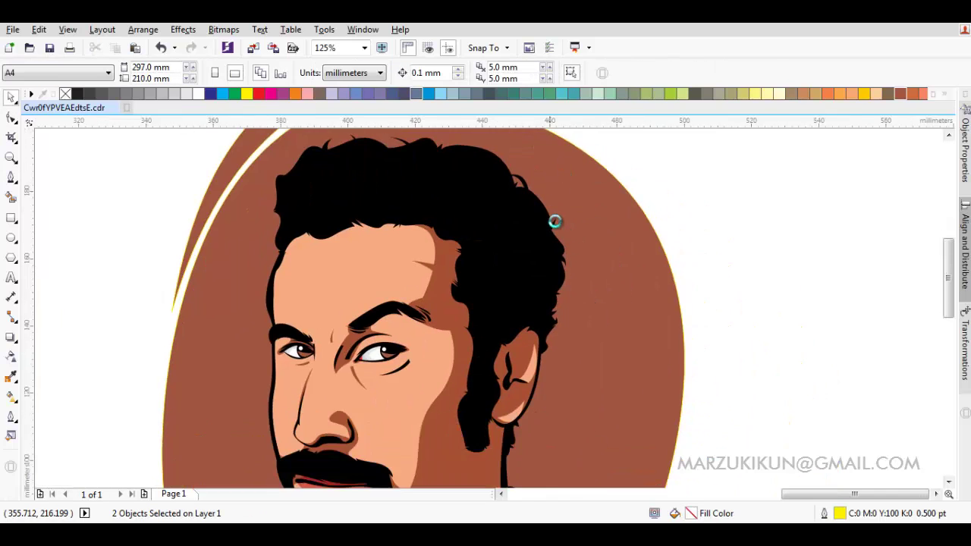
scroll(624, 343, down, 1)
key(F5)
scroll(617, 361, up, 1)
scroll(600, 345, up, 1)
scroll(585, 330, up, 1)
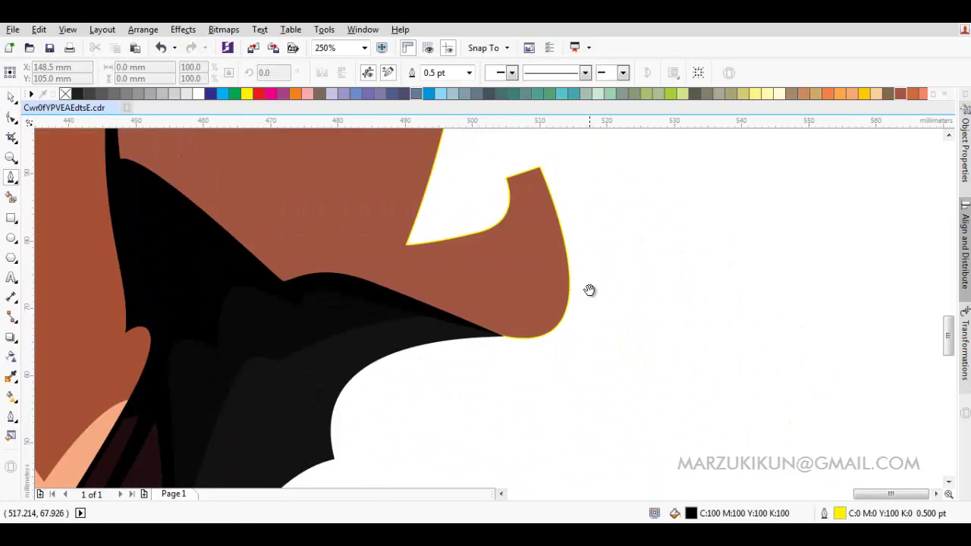
scroll(589, 288, up, 1)
click(568, 231)
drag(535, 305, 547, 321)
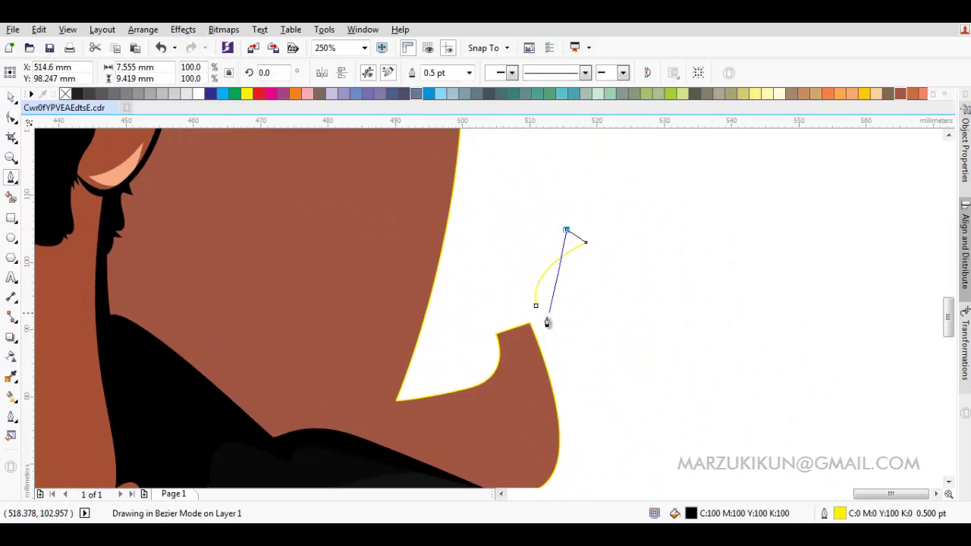
key(space)
shift+click(379, 218)
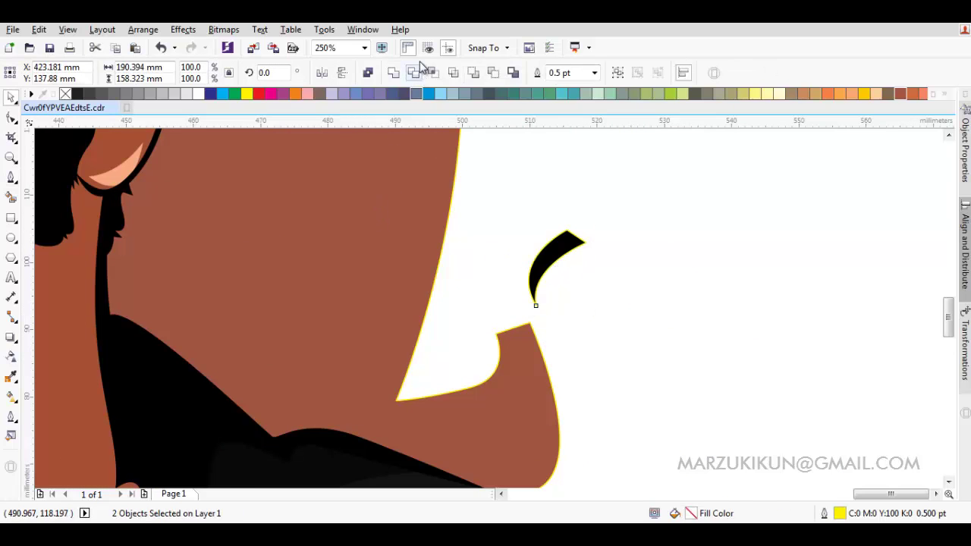
scroll(501, 179, down, 3)
Draw a curled piece at the left tail tip and select it with the backdrop.
key(space)
scroll(549, 275, left, 3)
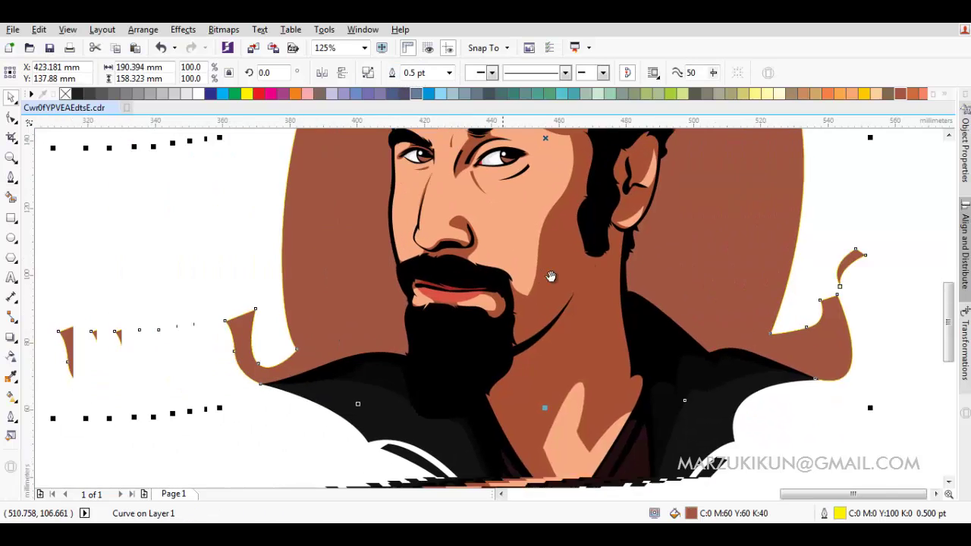
scroll(278, 316, up, 3)
drag(266, 322, 225, 251)
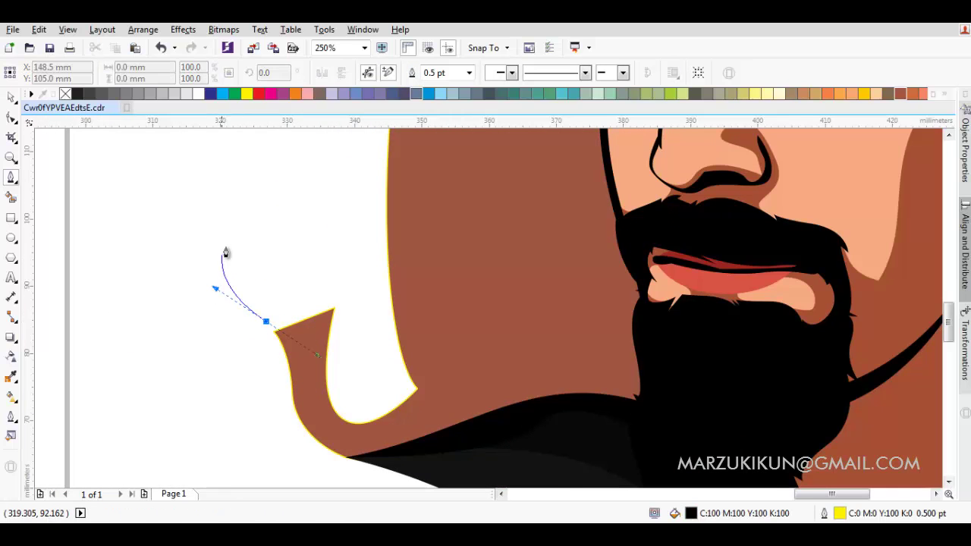
click(227, 246)
click(247, 248)
drag(265, 323, 242, 296)
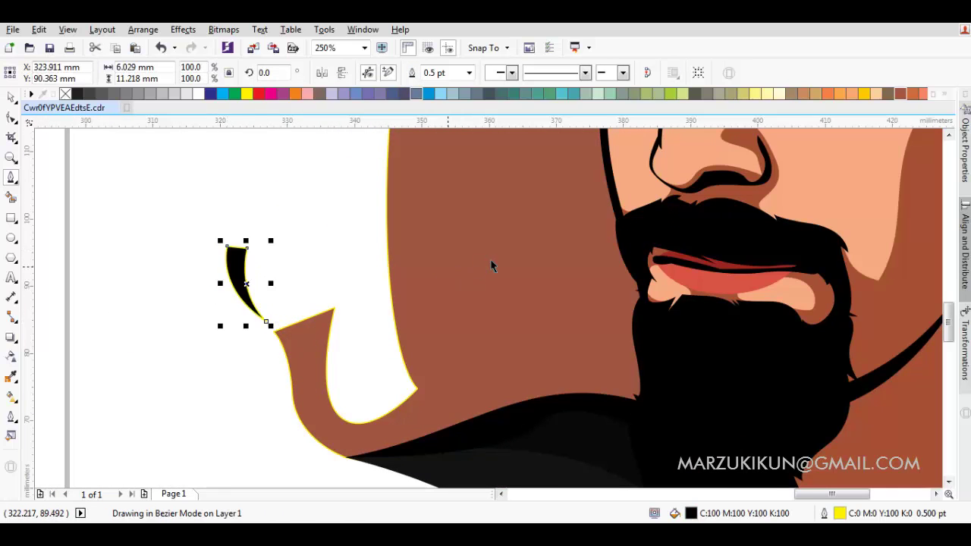
key(space)
shift+click(419, 210)
scroll(419, 210, down, 2)
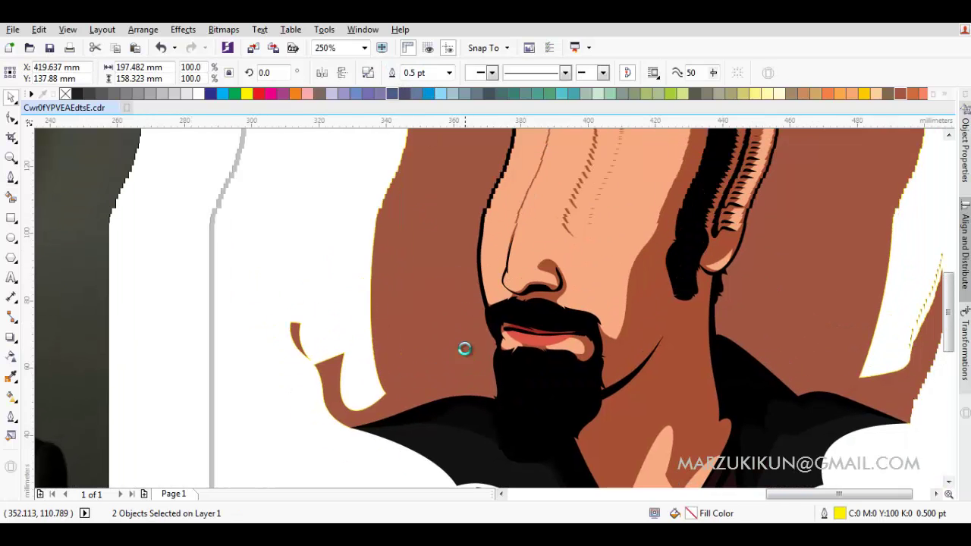
key(Escape)
Draw another thin curved sliver on the backdrop.
scroll(423, 271, down, 2)
scroll(582, 270, up, 2)
key(space)
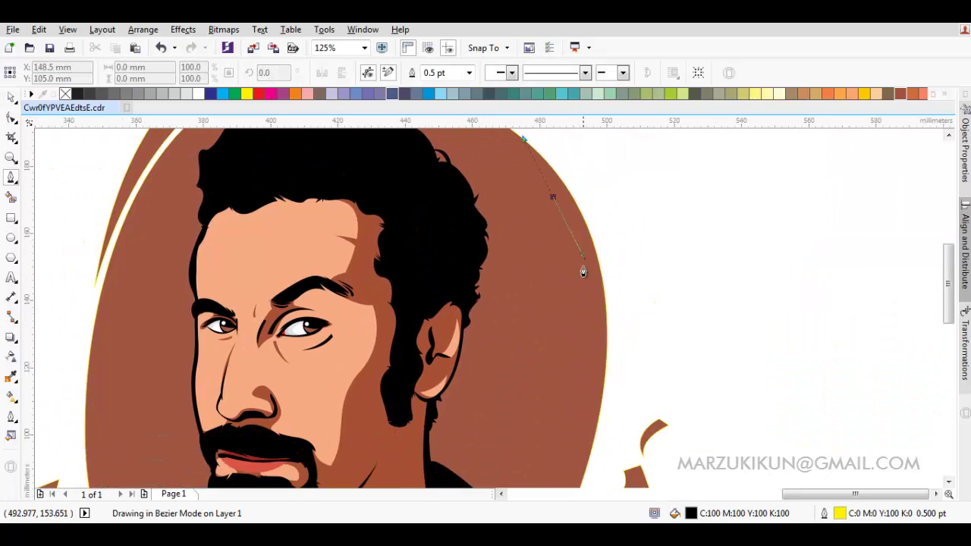
click(570, 324)
click(593, 328)
mouse_move(553, 198)
mouse_down()
mouse_move(622, 284)
mouse_move(592, 261)
mouse_up()
key(space)
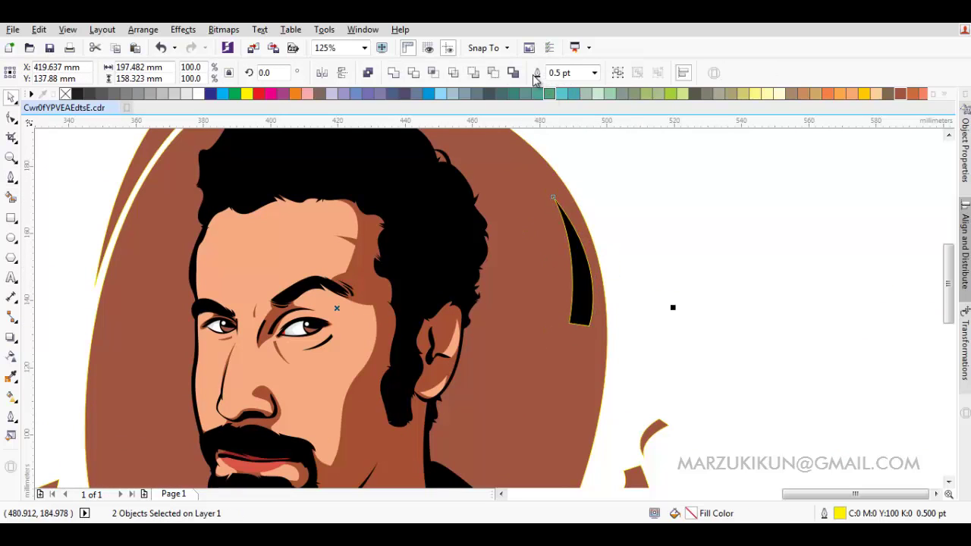
key(space)
scroll(641, 208, up, 1)
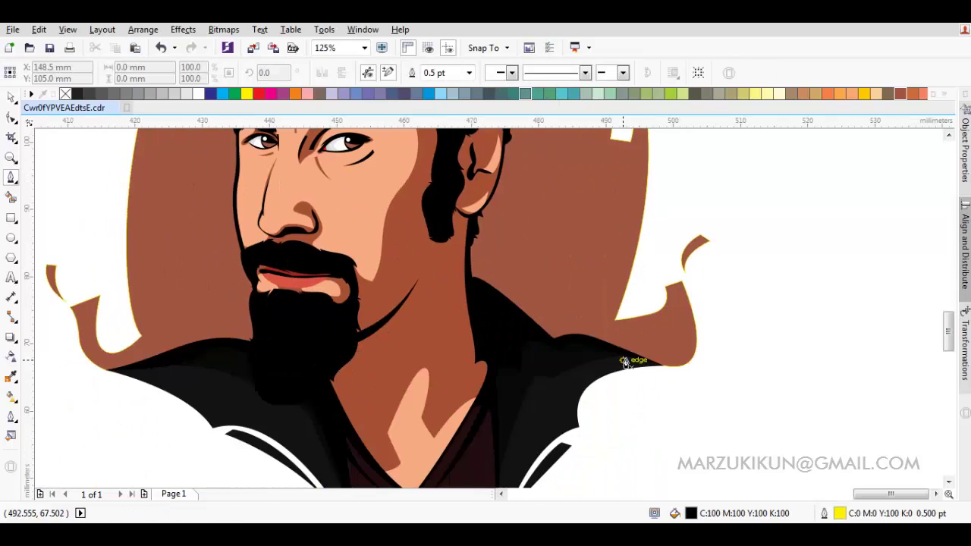
Start tracing a Bezier curve from the right shoulder tip past the neck, mouth and chin.
scroll(707, 391, up, 1)
drag(702, 372, 703, 346)
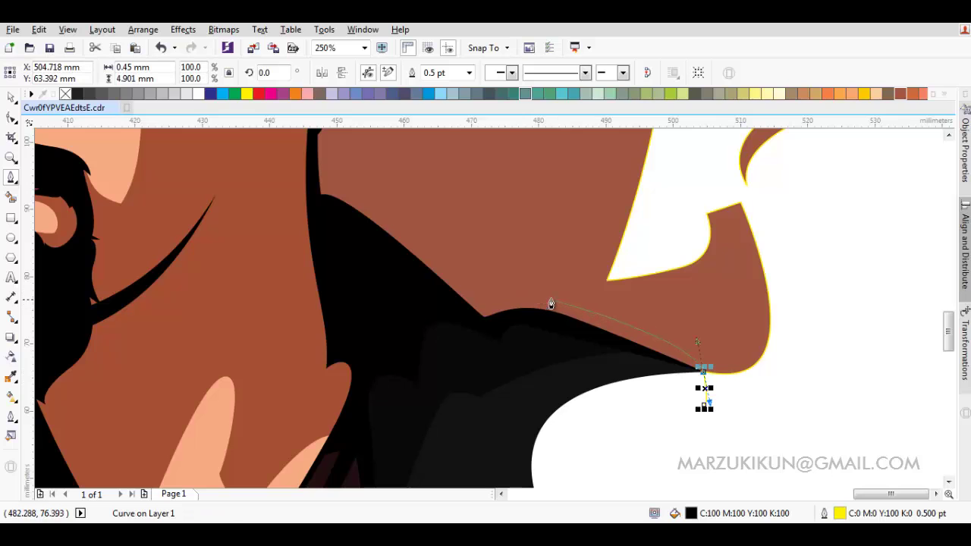
drag(502, 285, 486, 305)
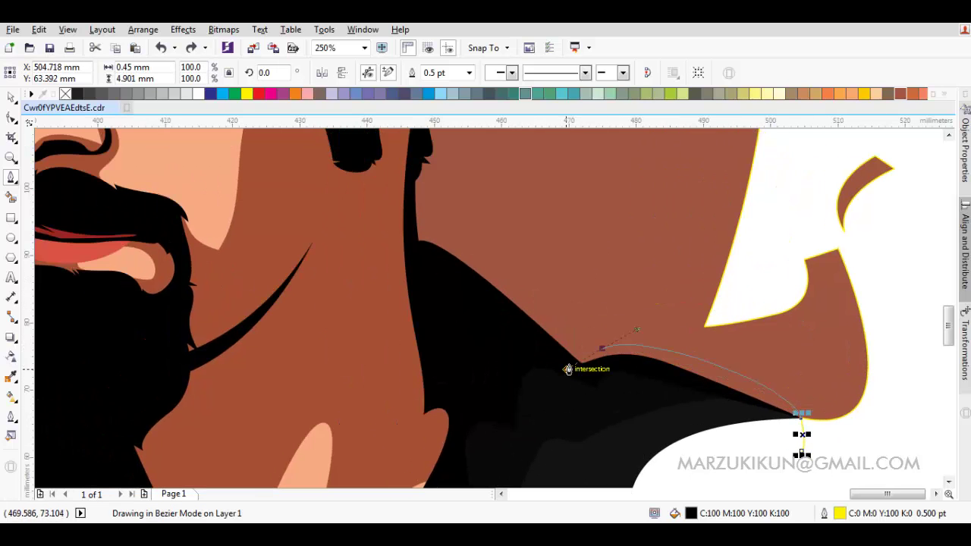
drag(604, 354, 570, 369)
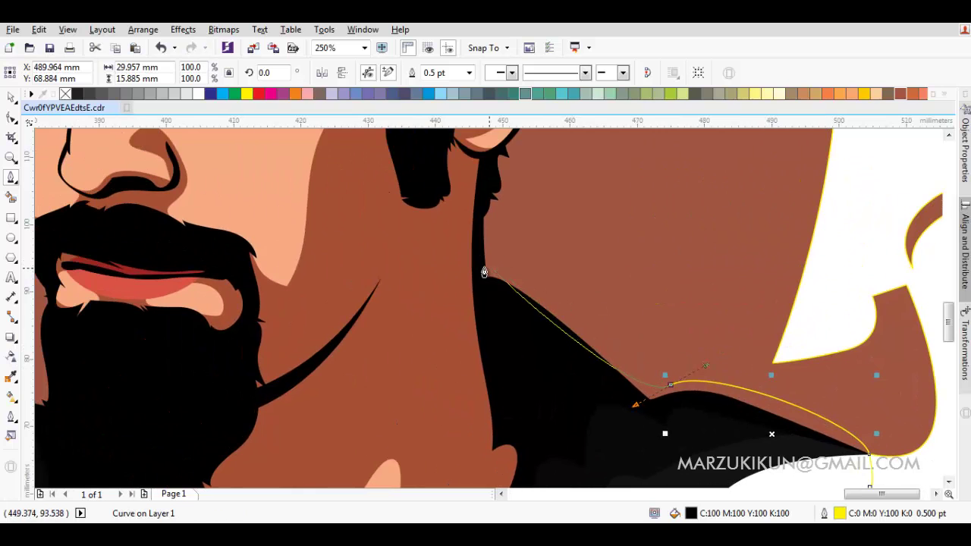
drag(460, 257, 340, 270)
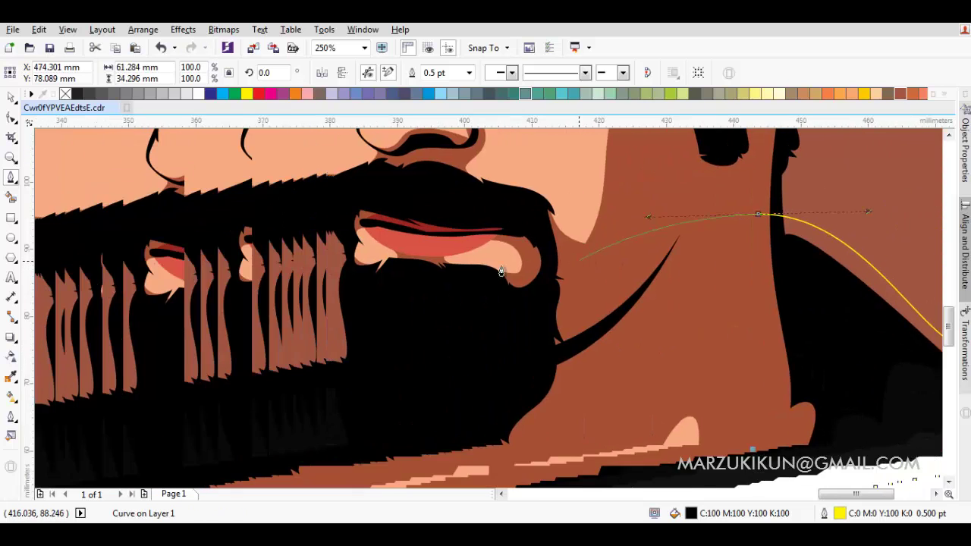
mouse_move(470, 213)
mouse_down()
mouse_move(378, 198)
mouse_move(383, 205)
mouse_up()
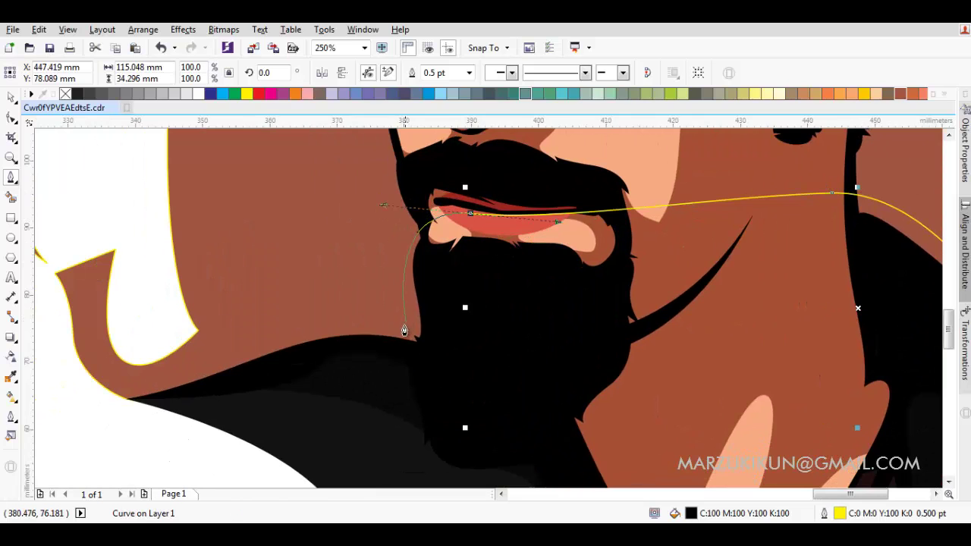
click(404, 330)
drag(235, 350, 149, 419)
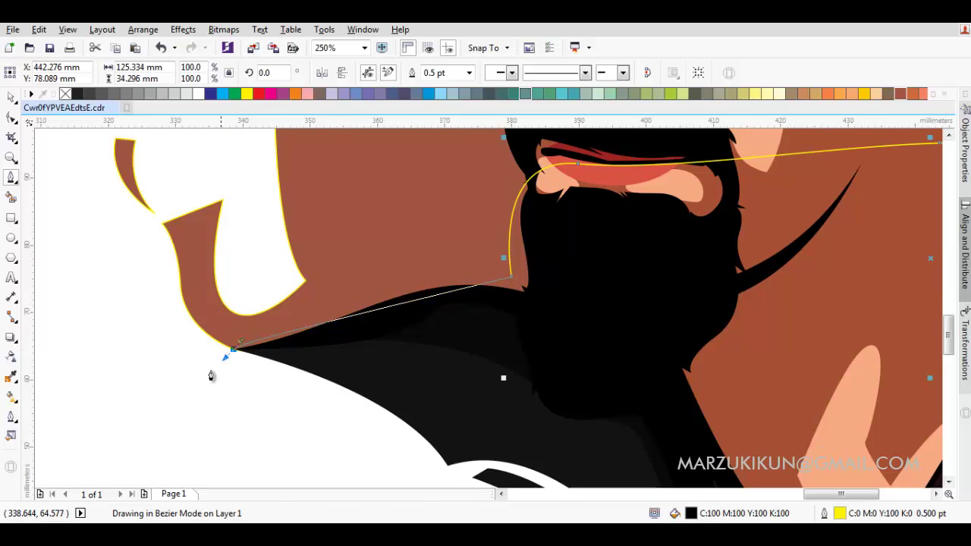
key(ctrl+z)
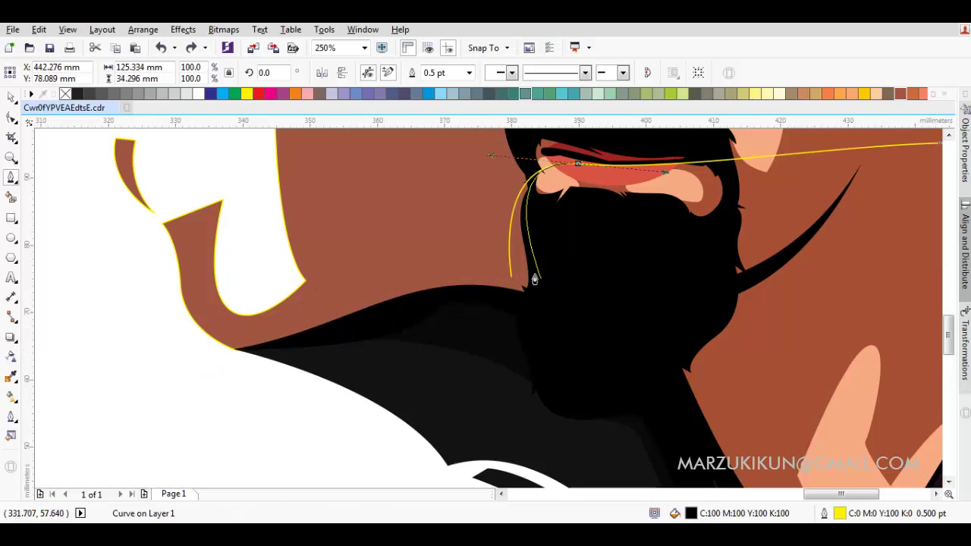
Finish the shoulder-line shape along the left shoulder, close it, and fill it black.
click(515, 282)
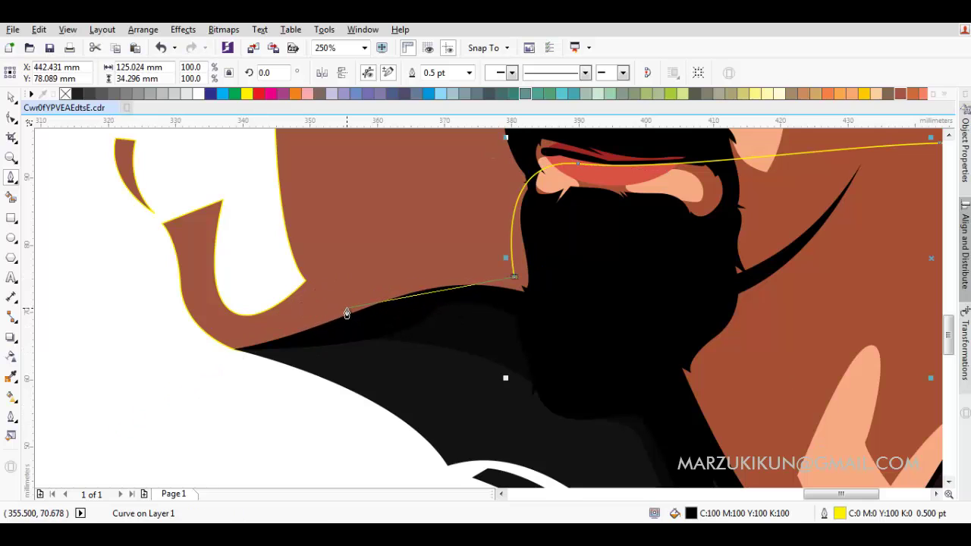
drag(347, 308, 230, 356)
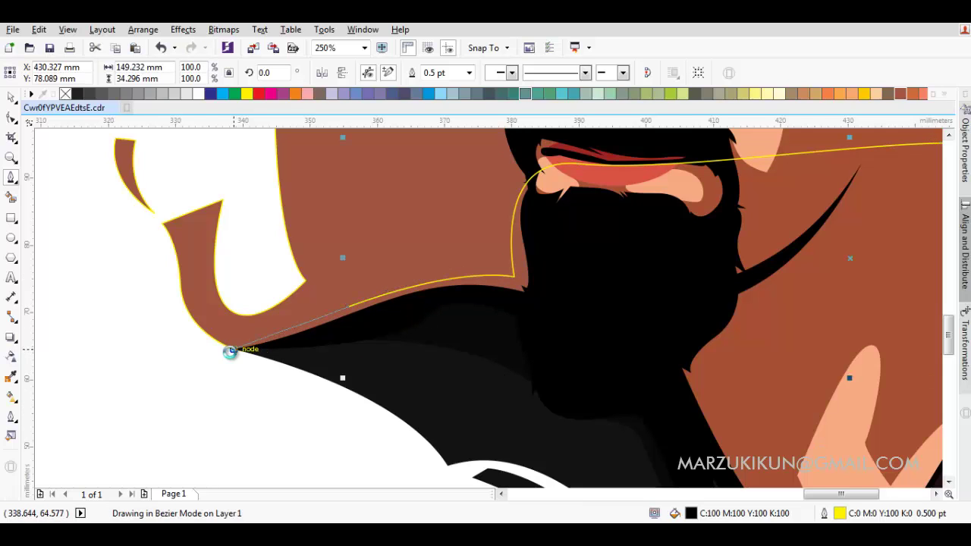
scroll(230, 352, down, 2)
scroll(390, 397, down, 1)
drag(780, 423, 872, 330)
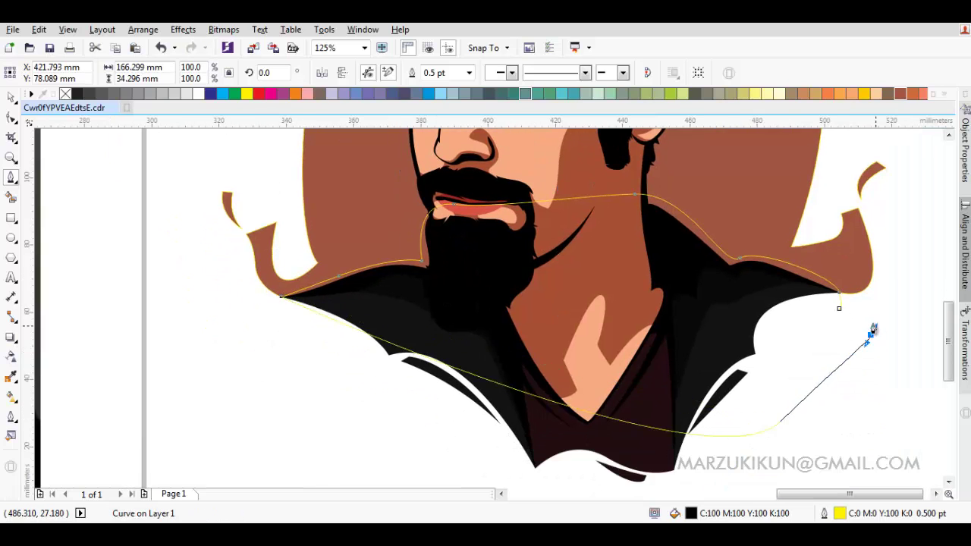
click(839, 308)
click(77, 94)
Fit the black shape's upper edge to the backdrop, then apply Back Minus Front with the backdrop.
scroll(354, 278, up, 2)
key(F10)
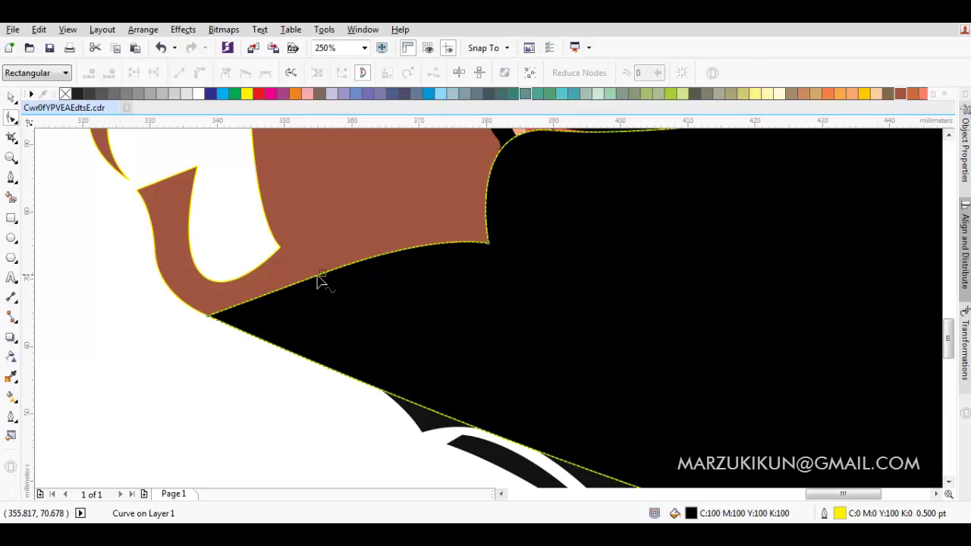
drag(319, 281, 327, 281)
key(F5)
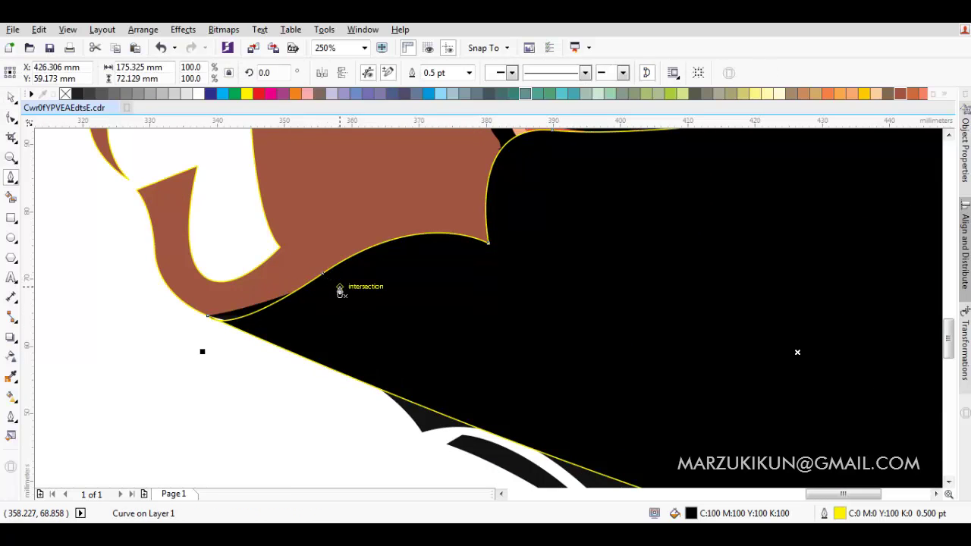
key(F10)
click(327, 274)
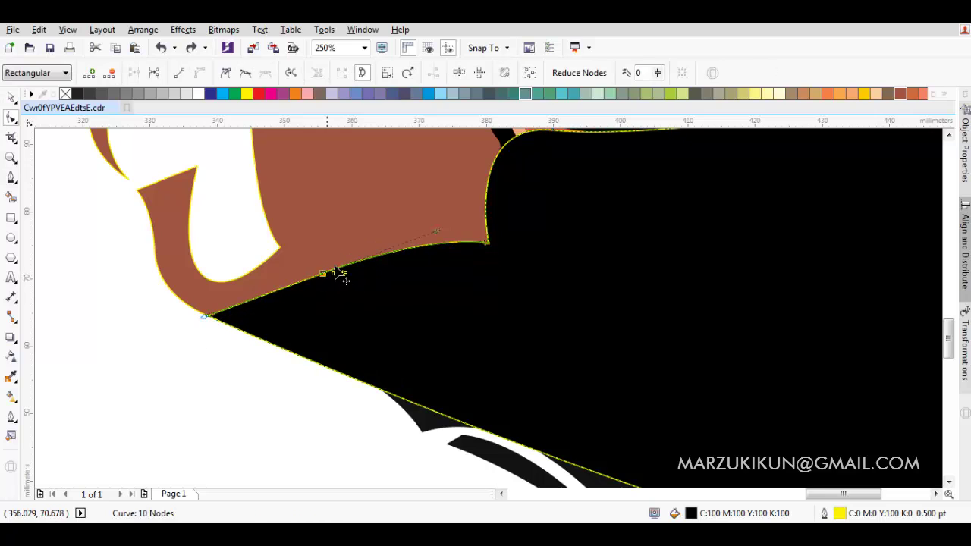
drag(339, 275, 336, 266)
key(space)
shift+click(455, 197)
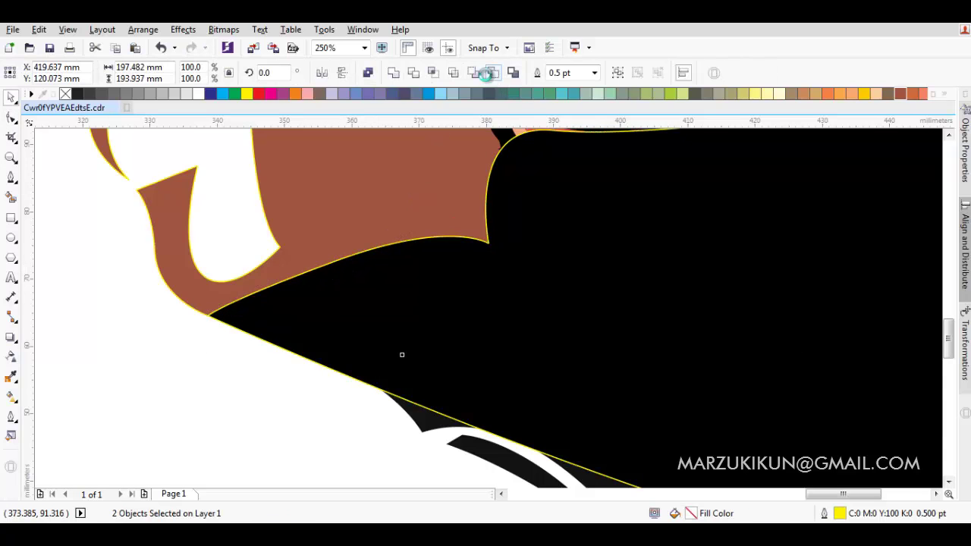
click(489, 73)
Nudge the brown backdrop's nodes beside the beard and near the neck.
key(F10)
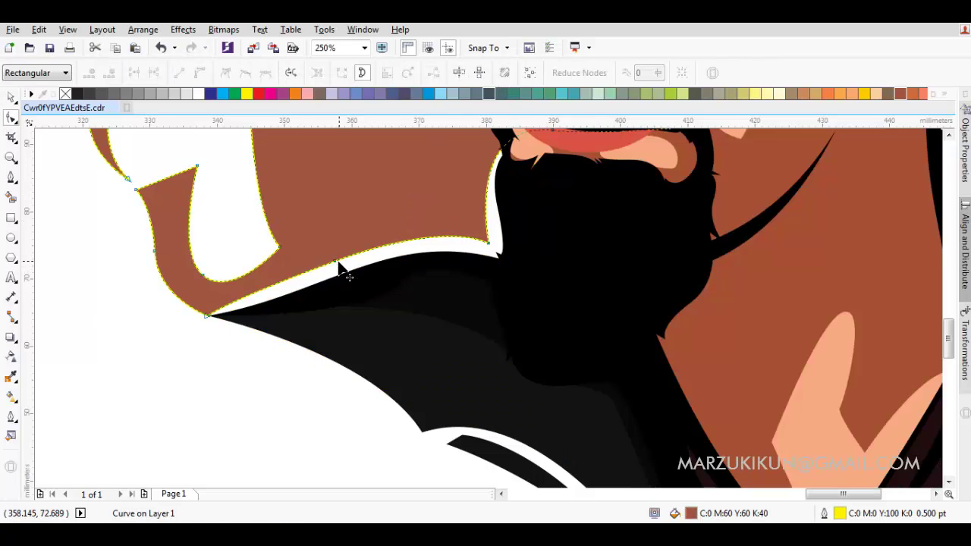
drag(480, 244, 476, 236)
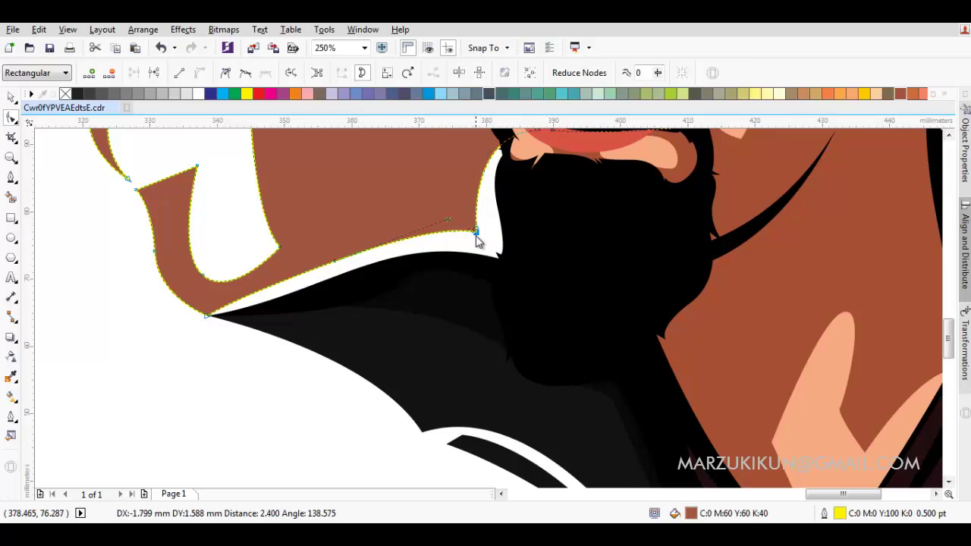
key(space)
scroll(526, 325, down, 3)
scroll(526, 324, down, 2)
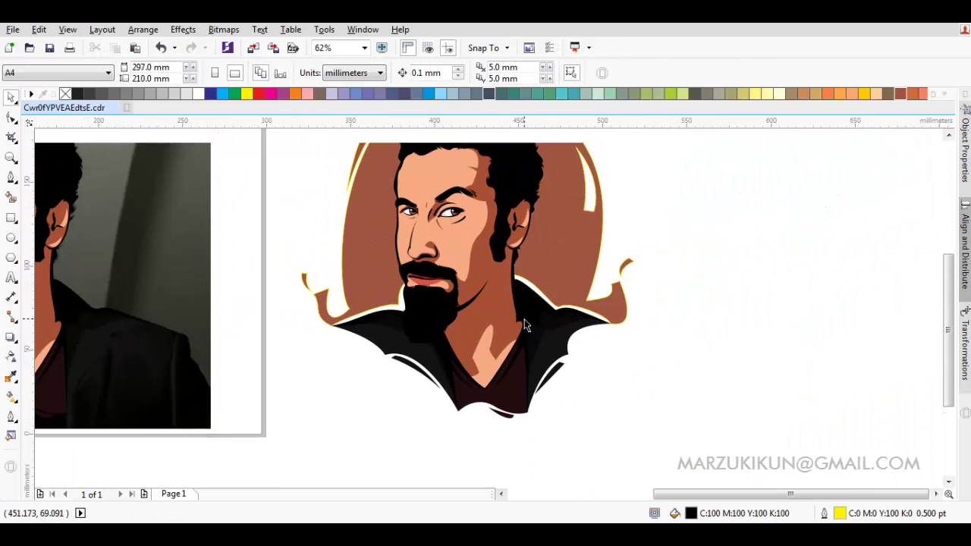
double_click(566, 273)
scroll(556, 312, up, 2)
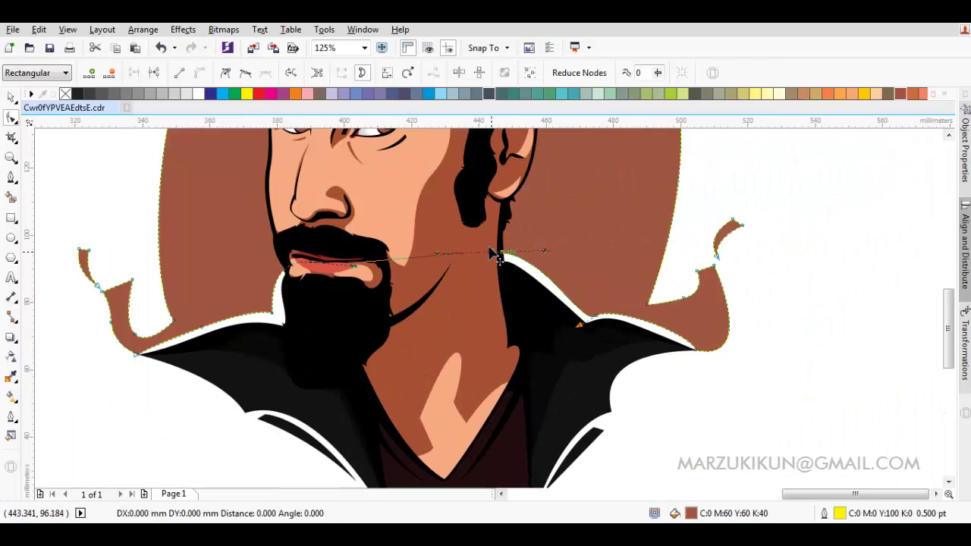
drag(497, 258, 488, 249)
key(space)
scroll(501, 258, down, 1)
scroll(539, 288, down, 2)
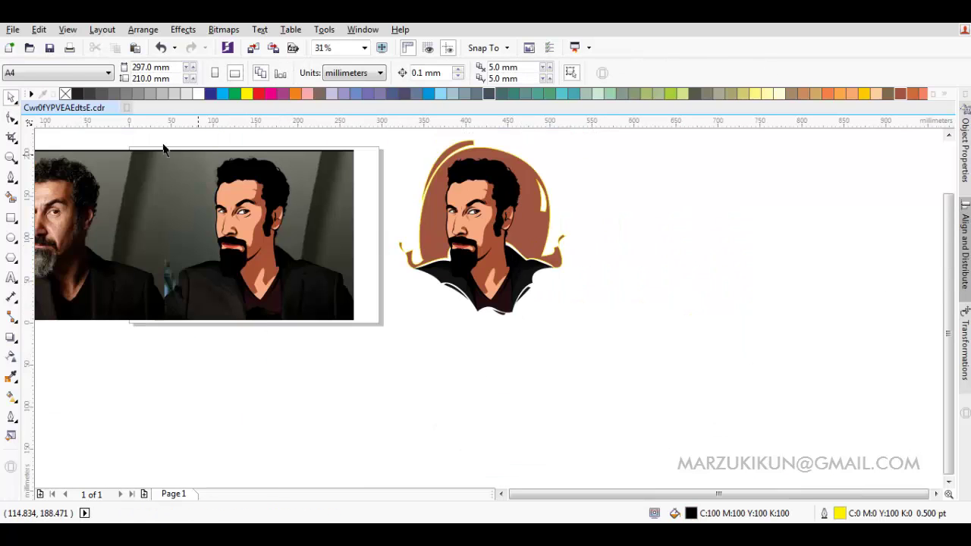
Reshape the backdrop's lower edge along the right shoulder and beard, then view the whole portrait.
click(662, 262)
scroll(447, 227, up, 2)
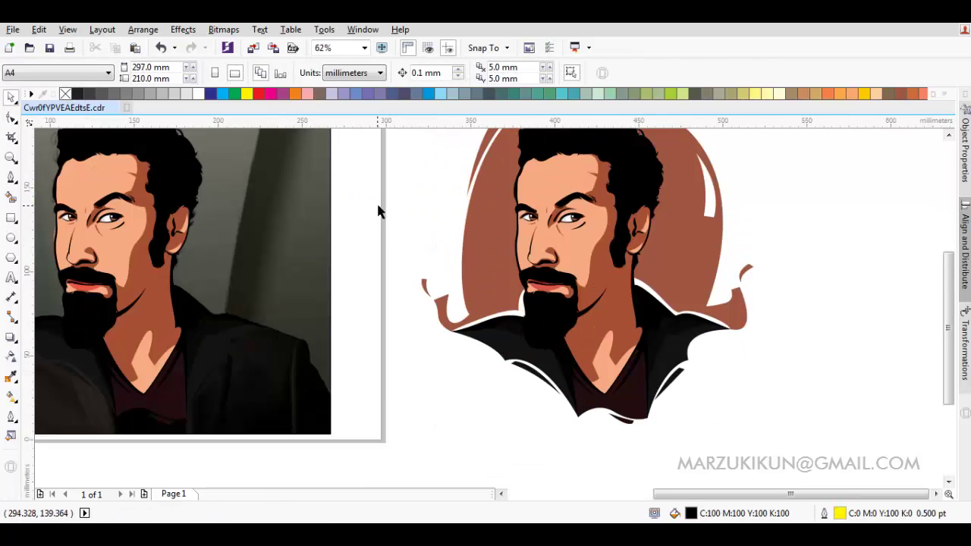
scroll(634, 264, up, 3)
double_click(570, 256)
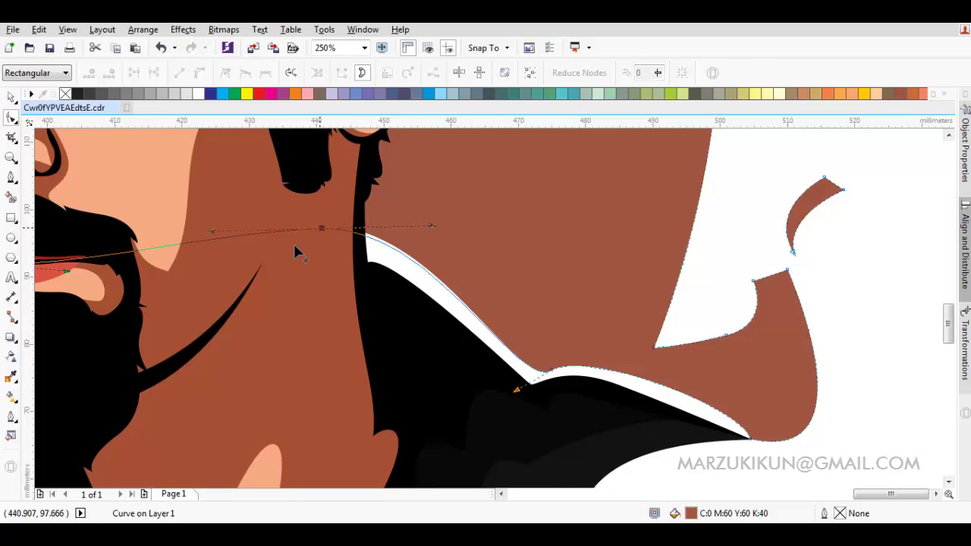
drag(321, 227, 338, 254)
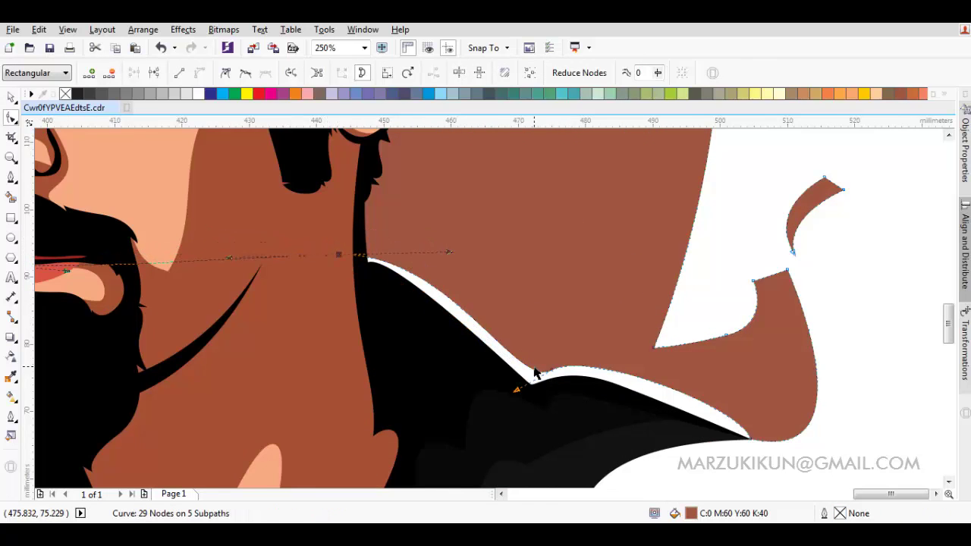
scroll(431, 306, down, 2)
scroll(439, 307, up, 2)
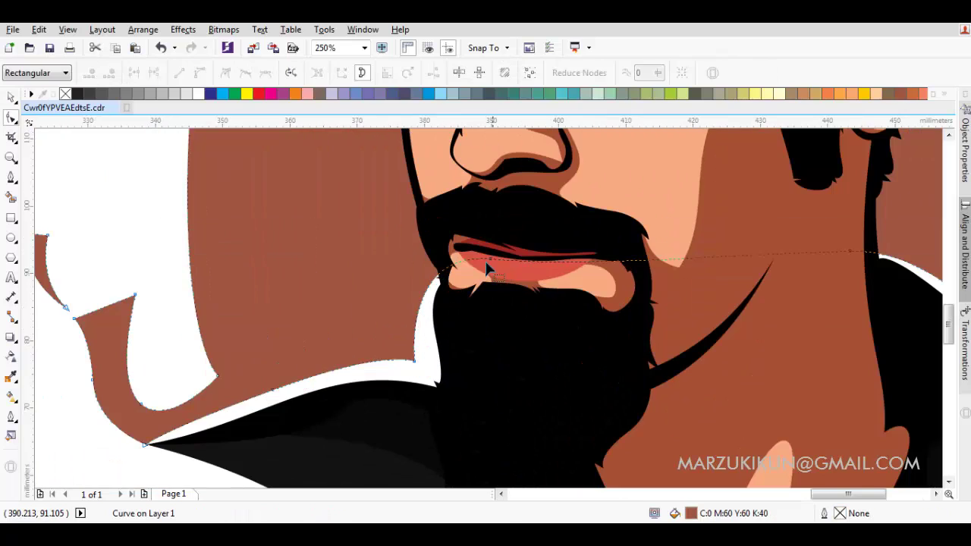
mouse_move(490, 258)
mouse_down()
mouse_move(520, 262)
mouse_move(504, 261)
mouse_up()
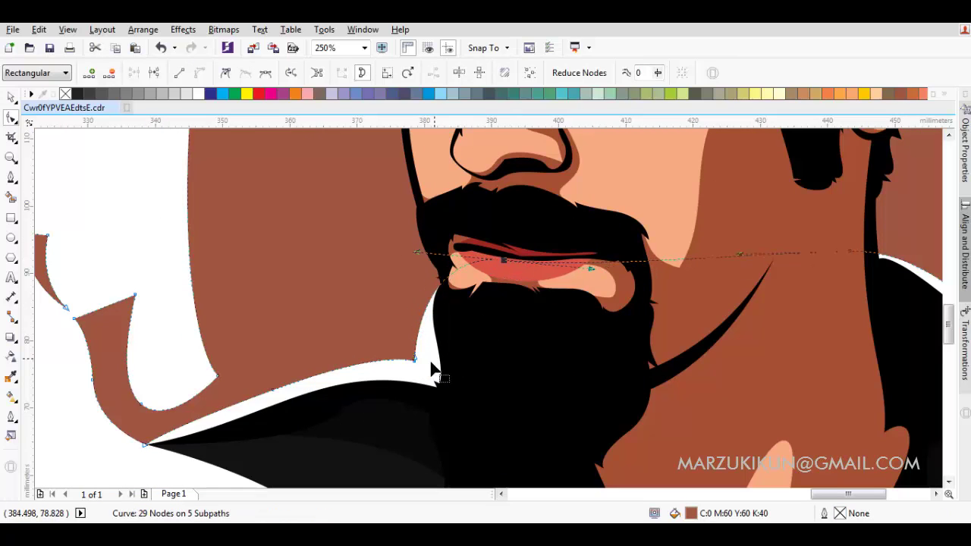
drag(415, 364, 420, 369)
drag(294, 397, 279, 393)
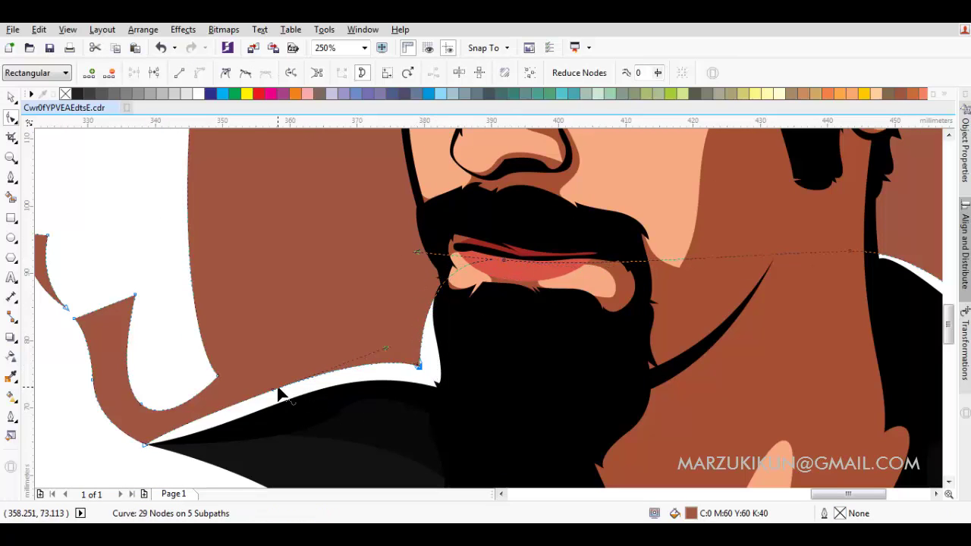
key(Escape)
scroll(328, 344, down, 3)
scroll(401, 362, down, 2)
key(space)
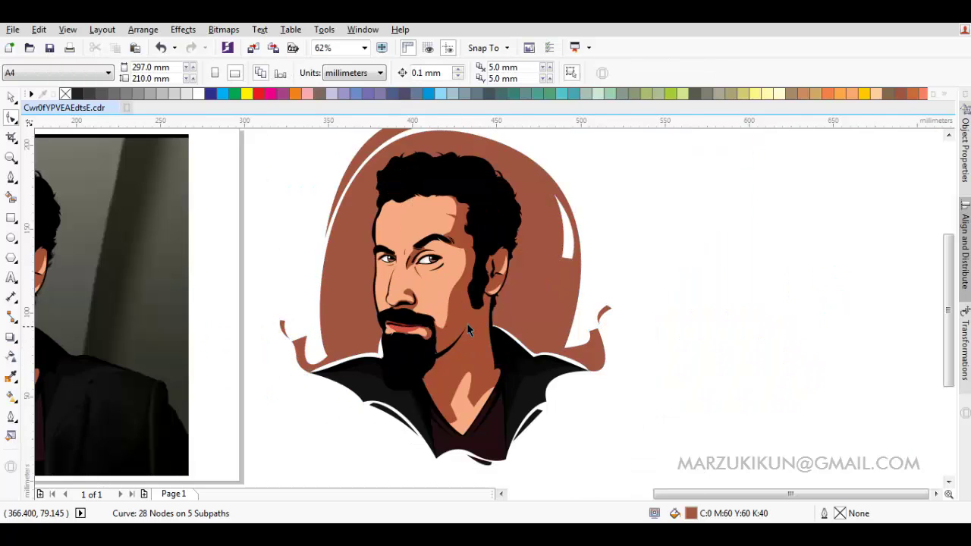
Draw a thin closed black Bezier stroke along the backdrop's left edge beside the face.
scroll(541, 325, up, 2)
key(F5)
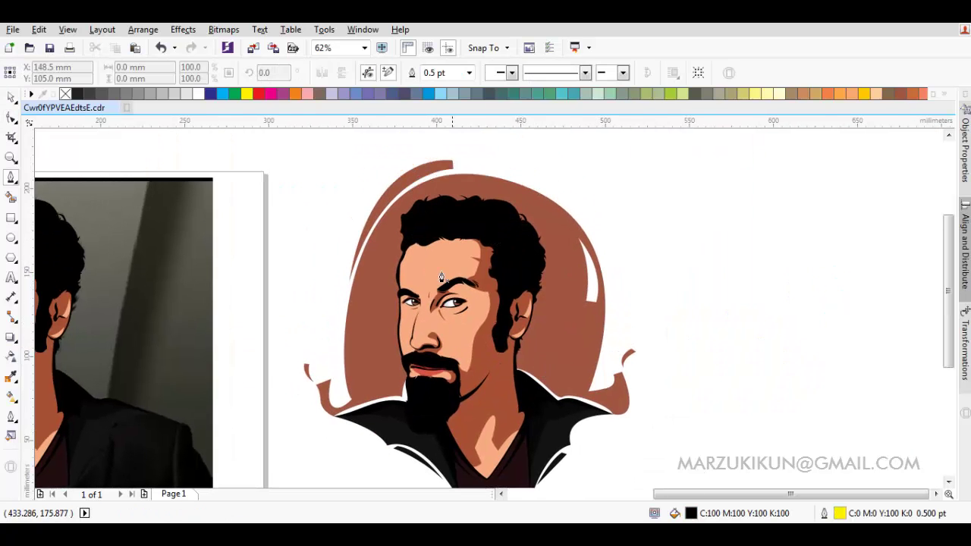
scroll(404, 290, up, 2)
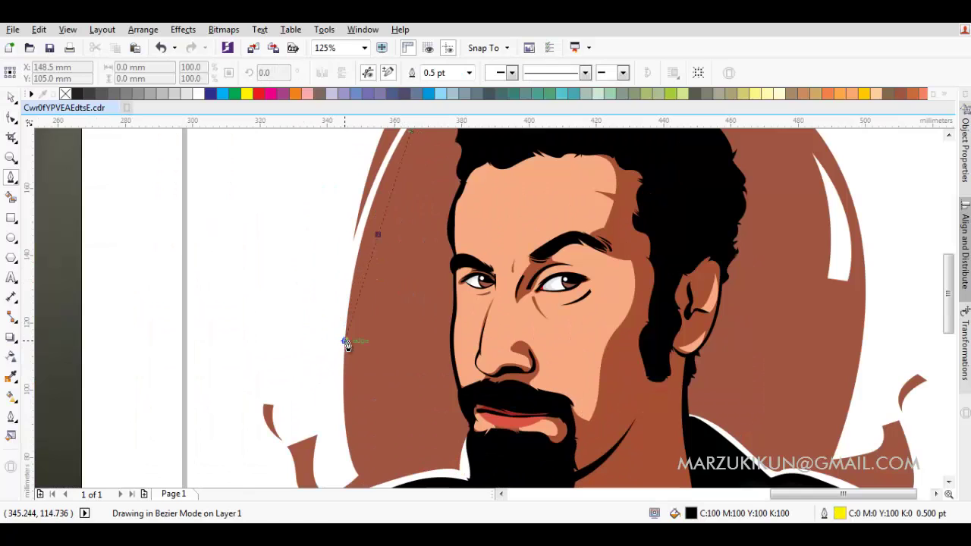
click(357, 381)
scroll(349, 376, up, 2)
scroll(349, 372, down, 2)
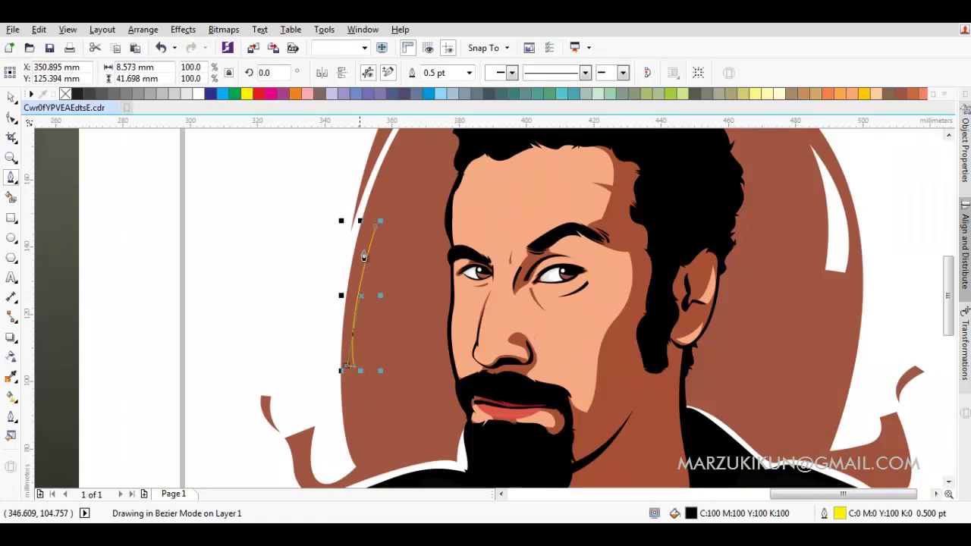
click(345, 270)
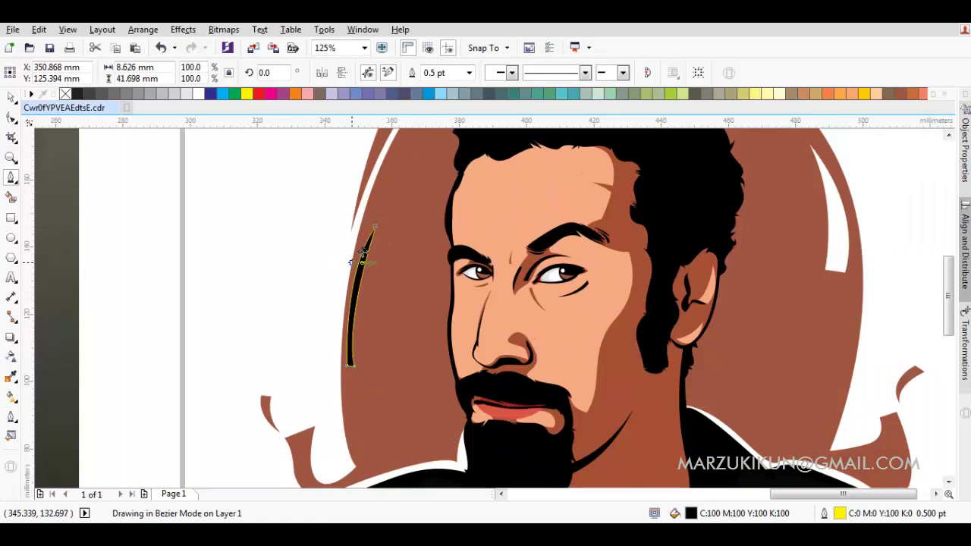
scroll(365, 247, up, 2)
Extend the stroke's top tip and bend it along the edge, then trim it from the backdrop.
key(F10)
drag(387, 208, 386, 159)
drag(321, 248, 319, 315)
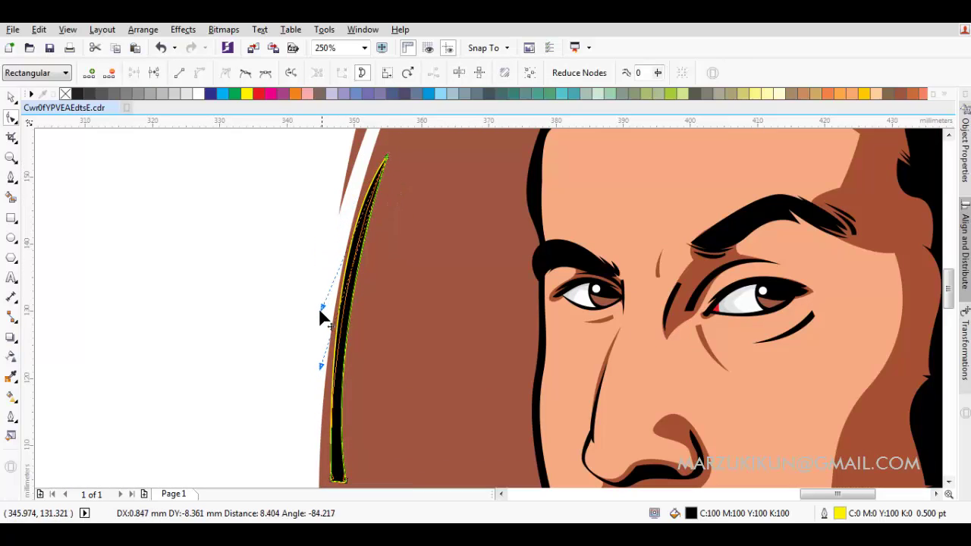
key(space)
shift+click(455, 135)
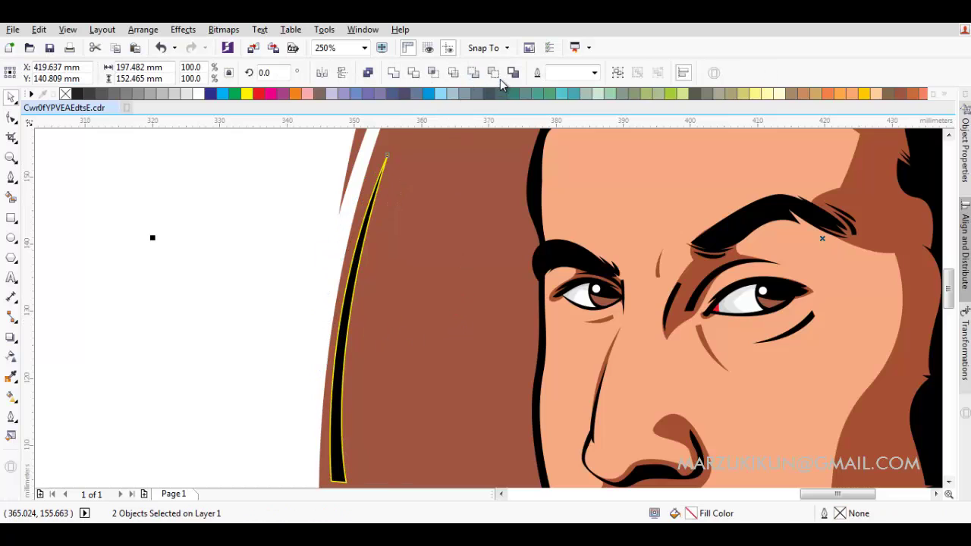
click(493, 72)
scroll(459, 311, down, 3)
scroll(488, 333, down, 2)
key(Escape)
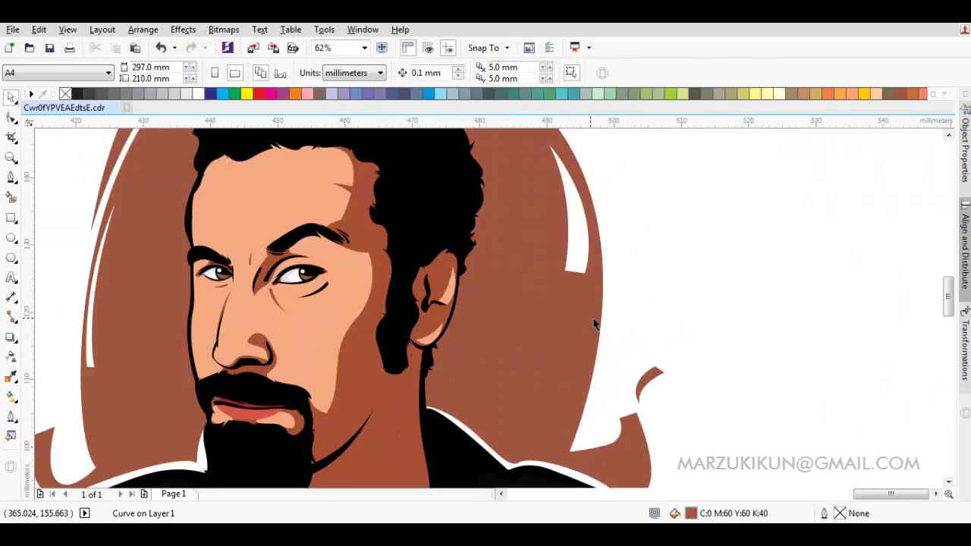
scroll(487, 334, up, 4)
Draw a hook shape at the right lower flourish and weld it into the brown backdrop.
scroll(516, 288, down, 2)
key(F5)
scroll(544, 238, up, 4)
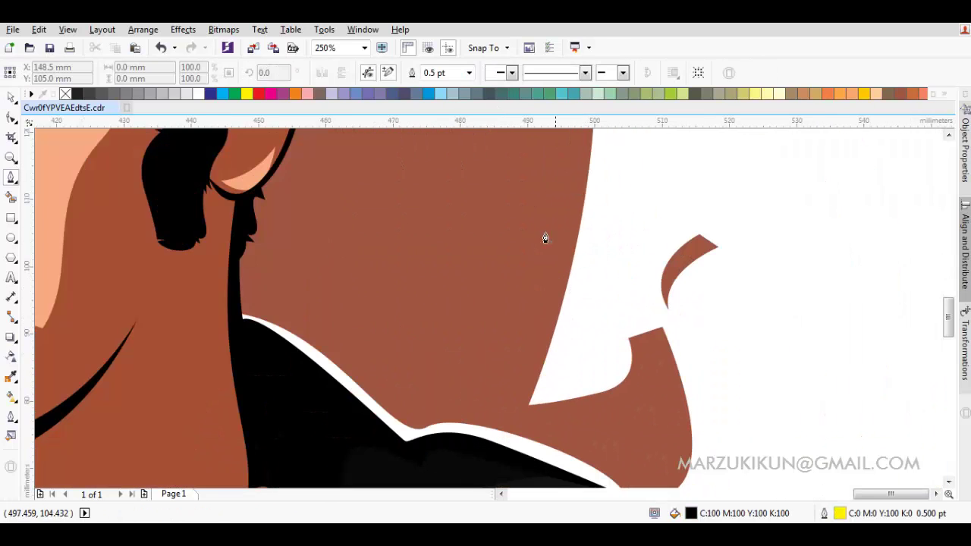
click(632, 426)
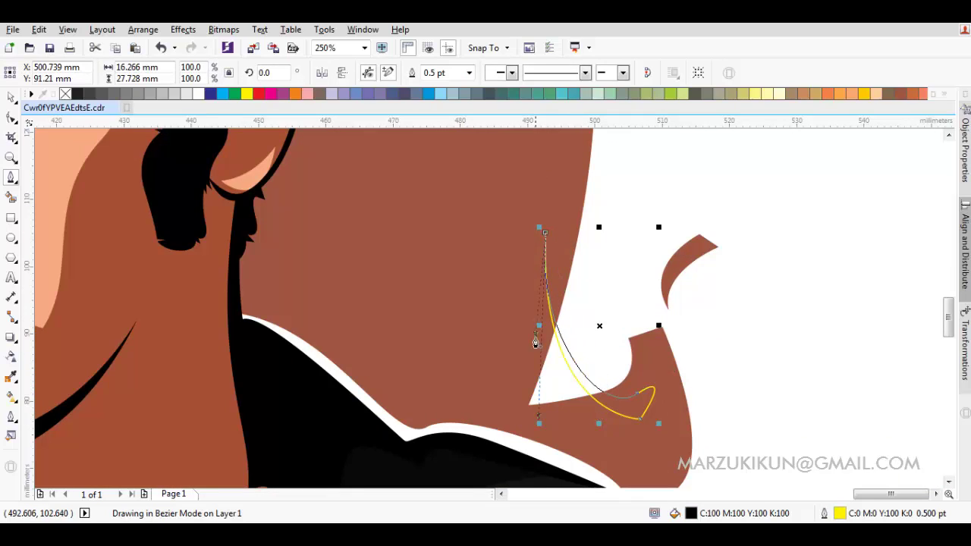
click(554, 373)
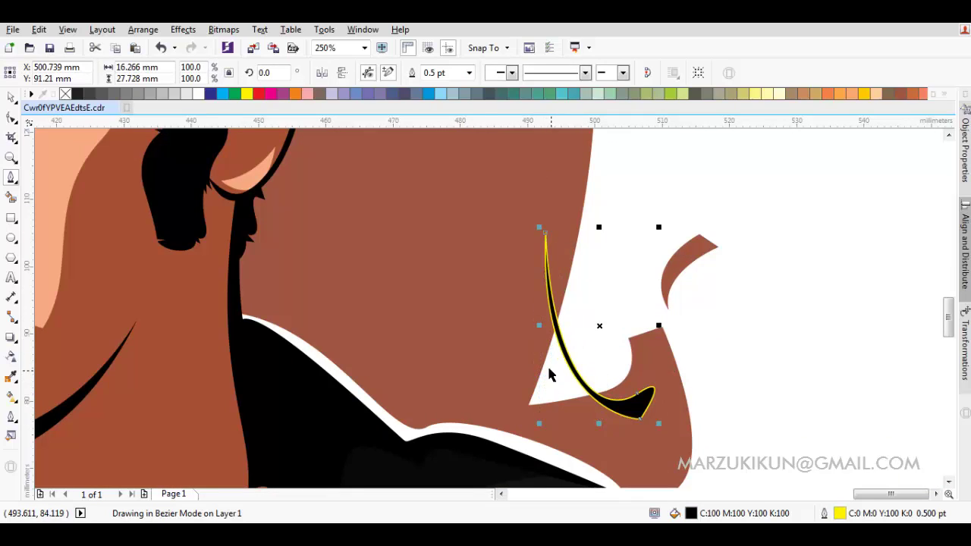
shift+click(526, 238)
click(393, 73)
scroll(526, 237, down, 2)
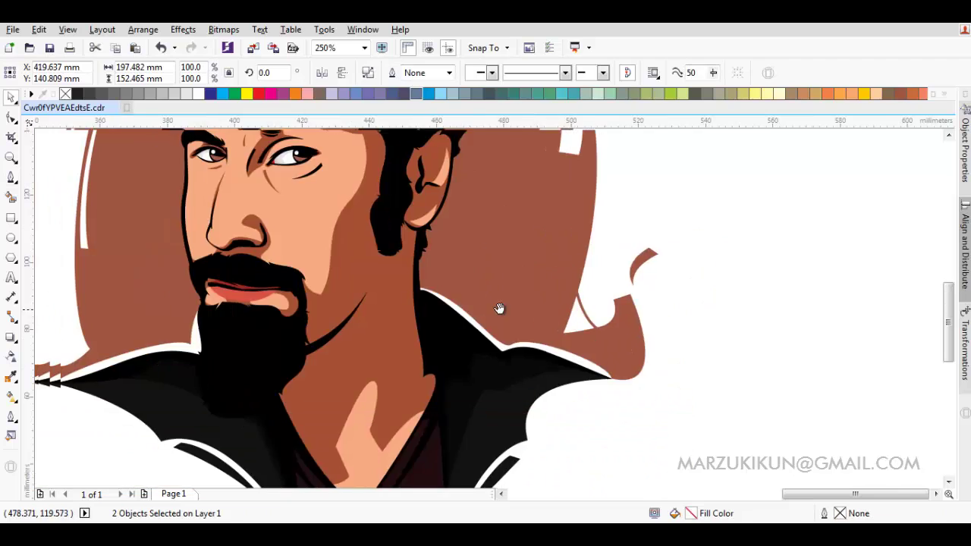
Draw a whisker-shaped loop at the left flourish and cut it out of the backdrop.
key(F5)
scroll(162, 328, up, 2)
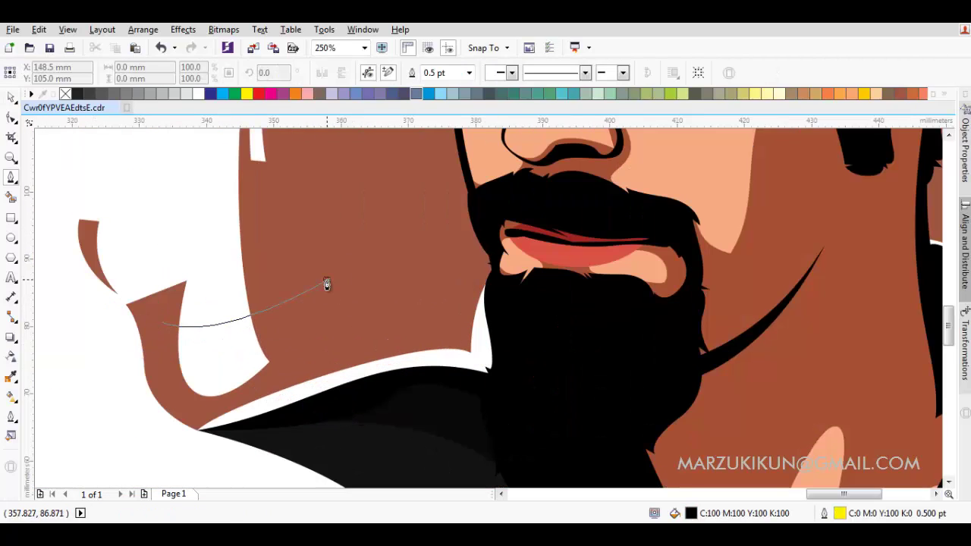
drag(327, 284, 338, 328)
drag(214, 315, 212, 317)
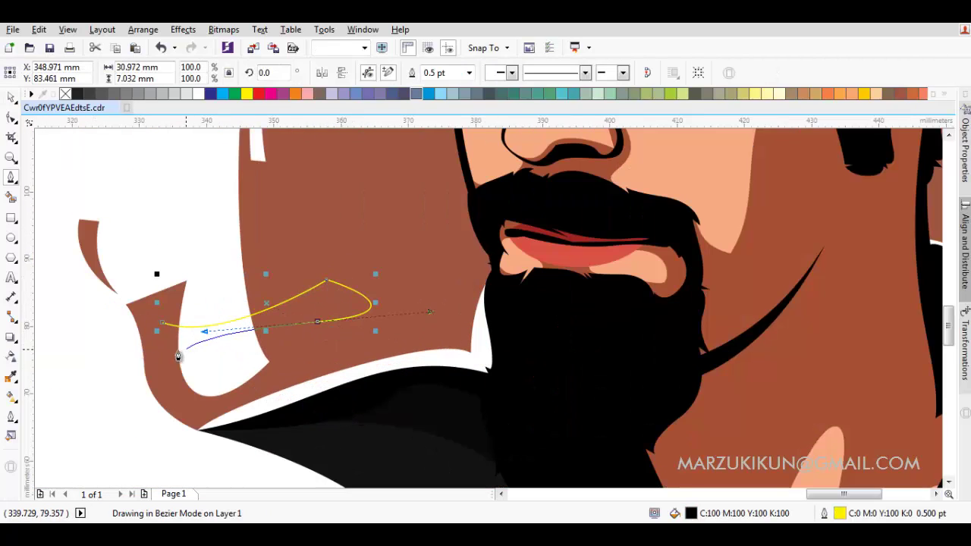
drag(164, 354, 150, 389)
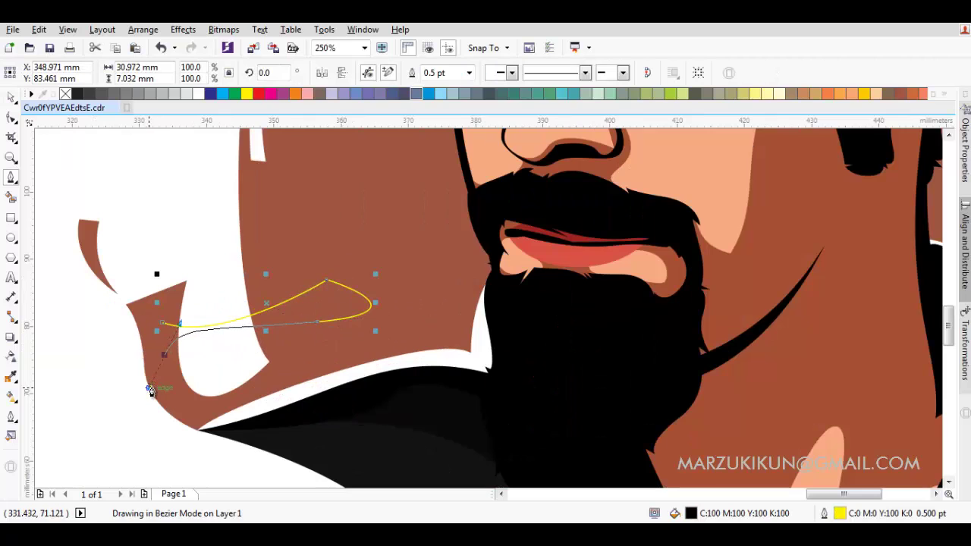
click(162, 329)
key(space)
shift+click(330, 223)
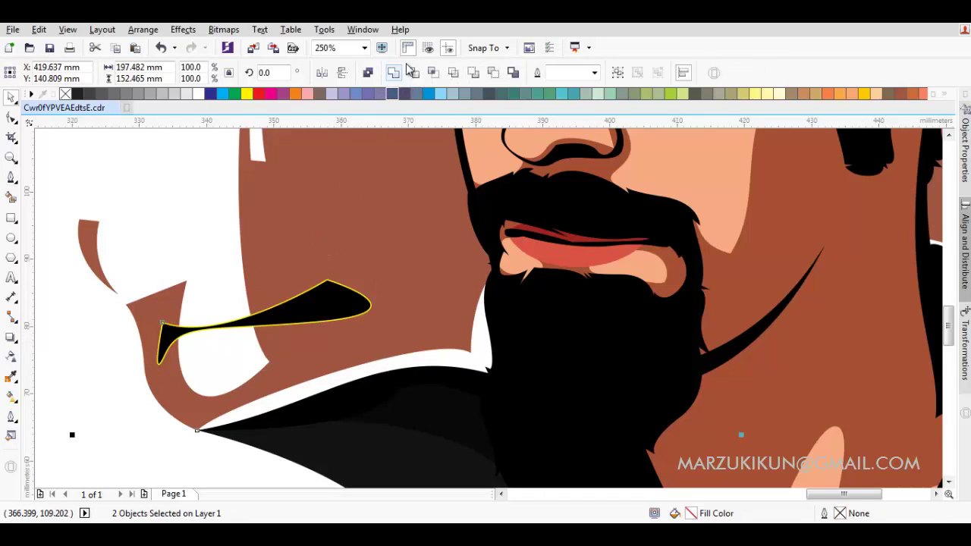
click(393, 72)
scroll(412, 283, down, 5)
key(Escape)
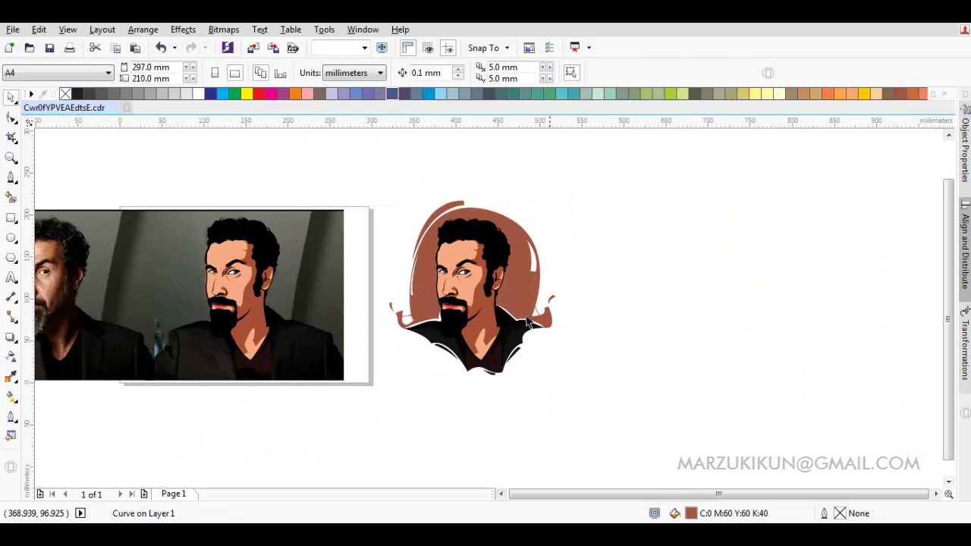
scroll(526, 303, up, 2)
Fill the backdrop teal (C60 M0 Y20 K0) after trying orange and light green swatches.
scroll(526, 303, up, 3)
click(532, 330)
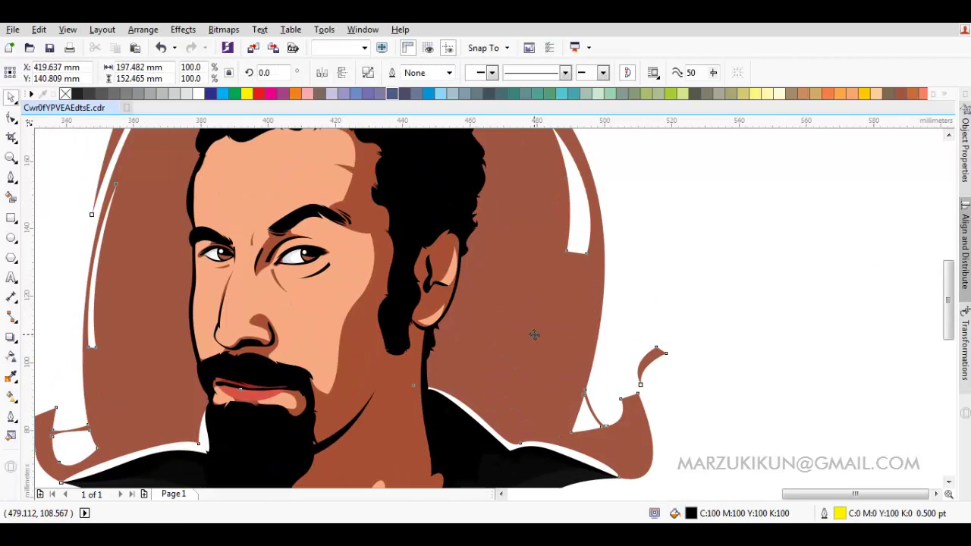
click(829, 94)
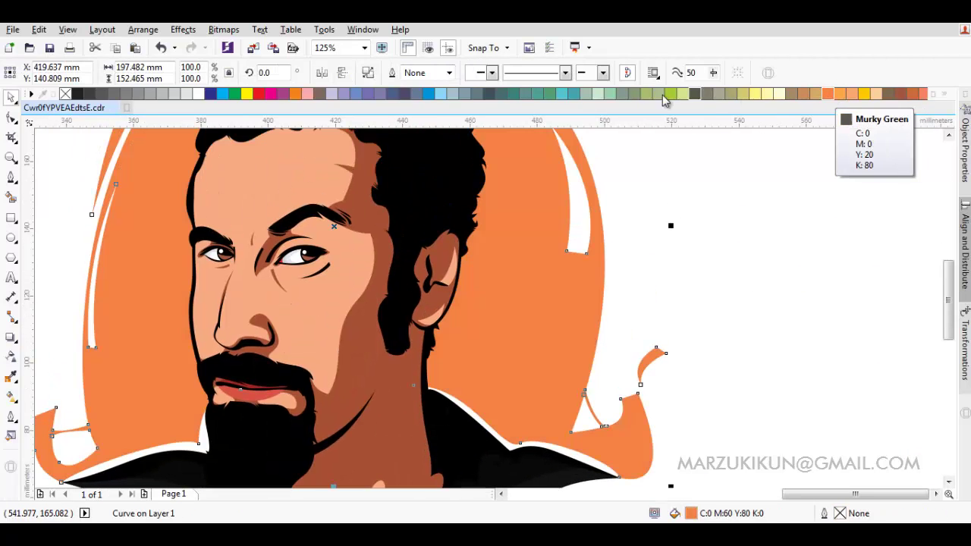
click(611, 94)
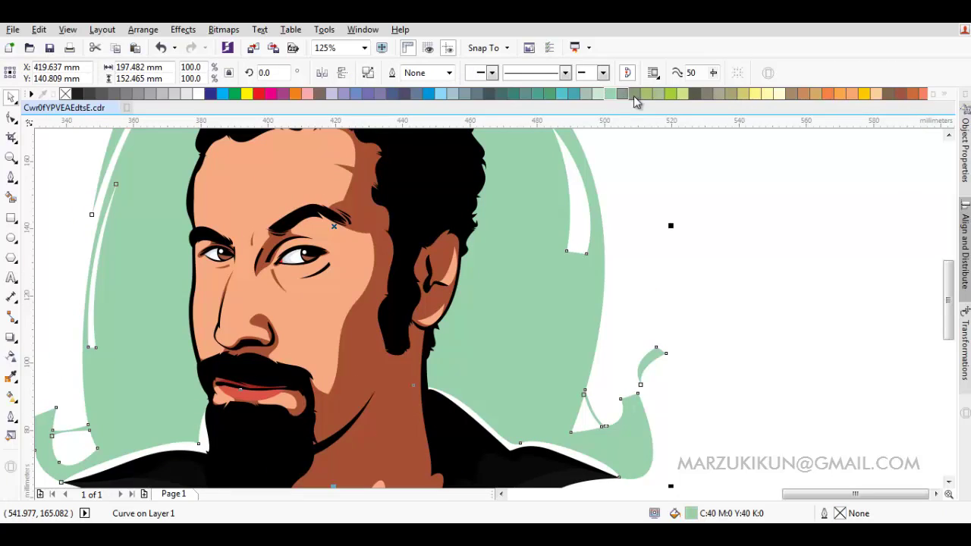
click(564, 94)
click(710, 232)
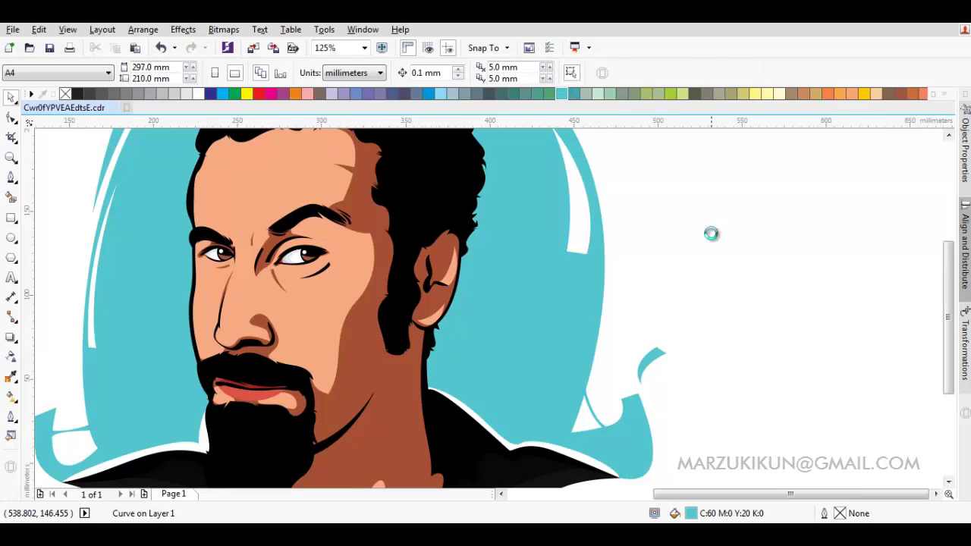
scroll(707, 243, down, 2)
scroll(725, 345, down, 2)
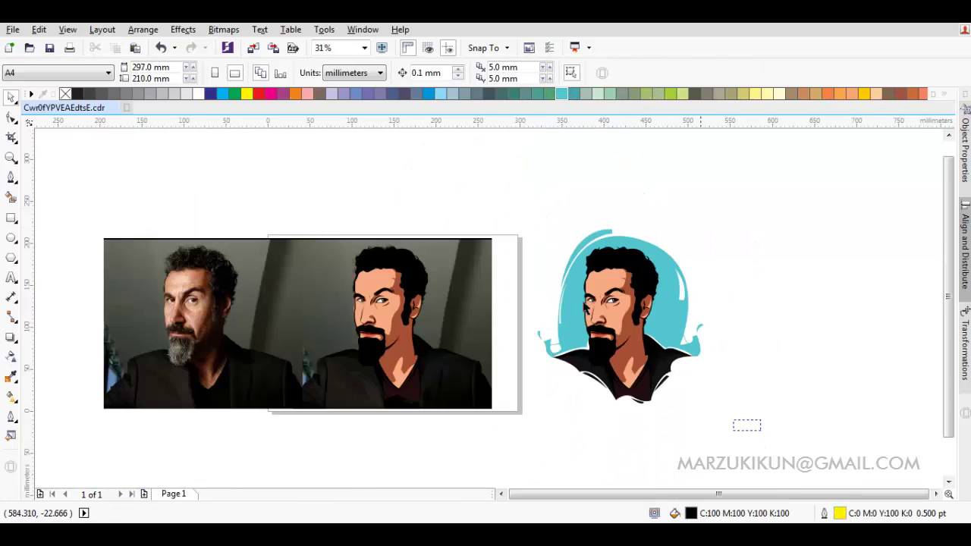
Move the whole teal portrait further right of the photos and group it into one object.
drag(512, 200, 514, 202)
drag(663, 311, 744, 311)
right_click(744, 311)
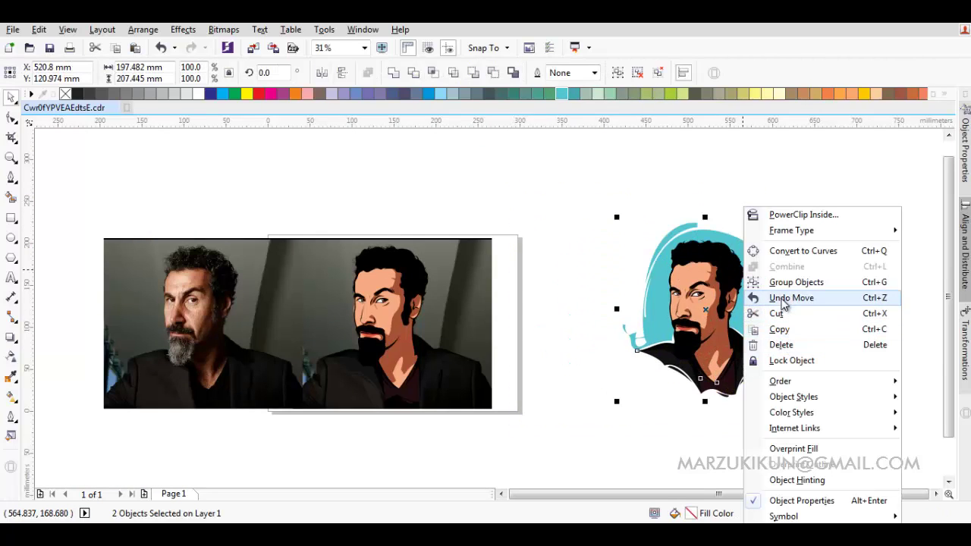
click(781, 284)
click(798, 273)
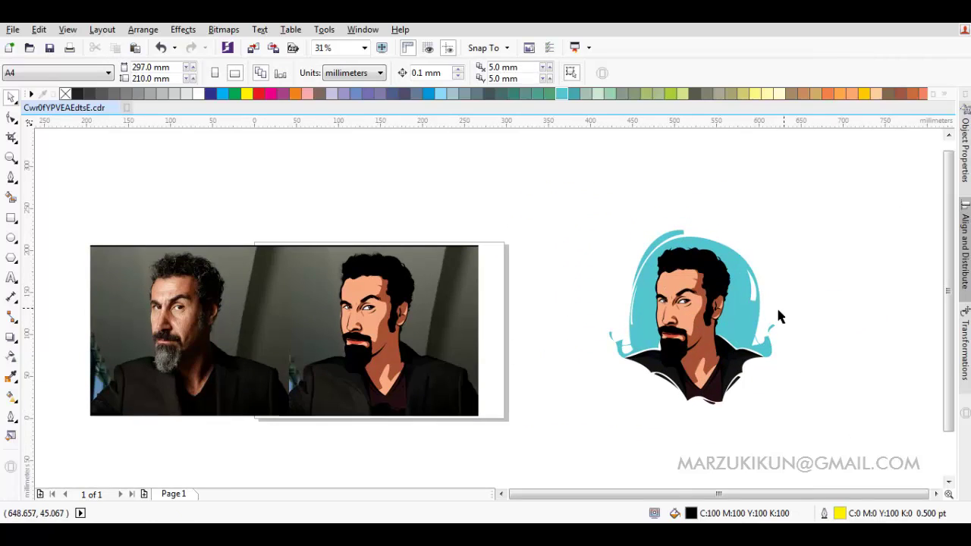